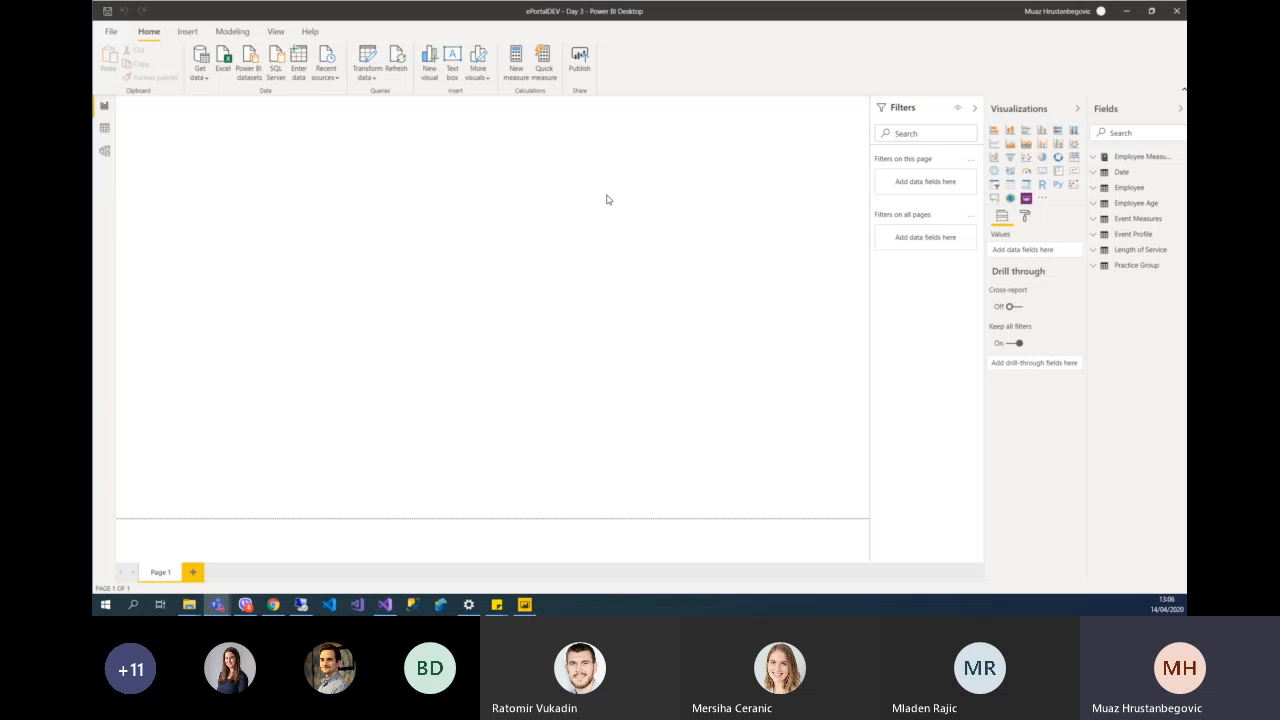
- Arrange the Event Profile and Event Measures tables side by side above the Date table in the model diagram, enlarging Event Profile
left_click_drag(1088, 211, 1043, 224)
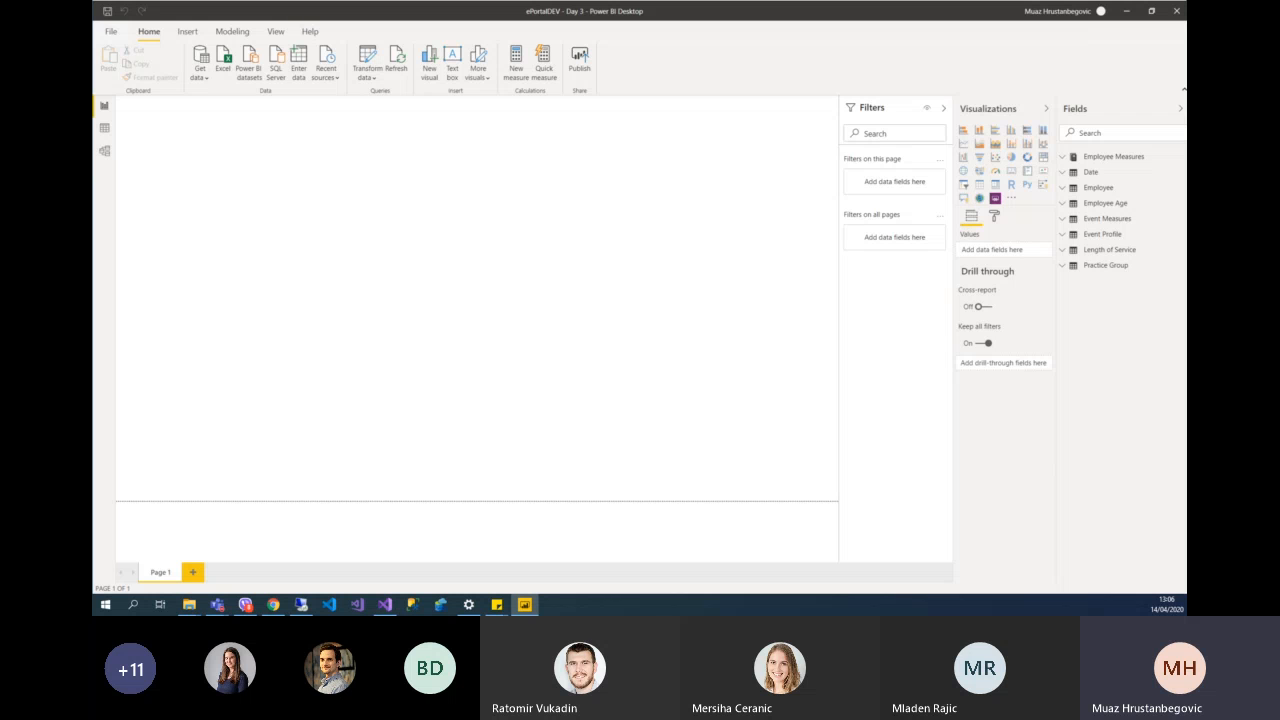
left_click(104, 151)
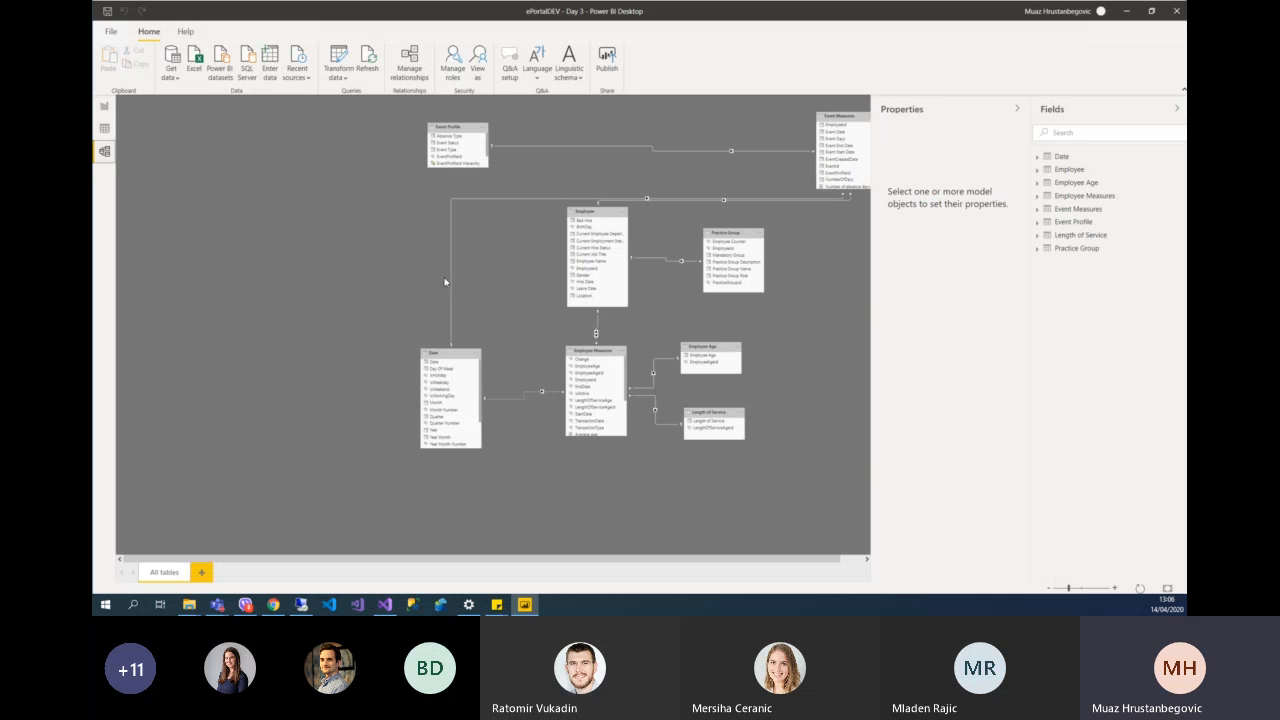
left_click_drag(514, 257, 367, 303)
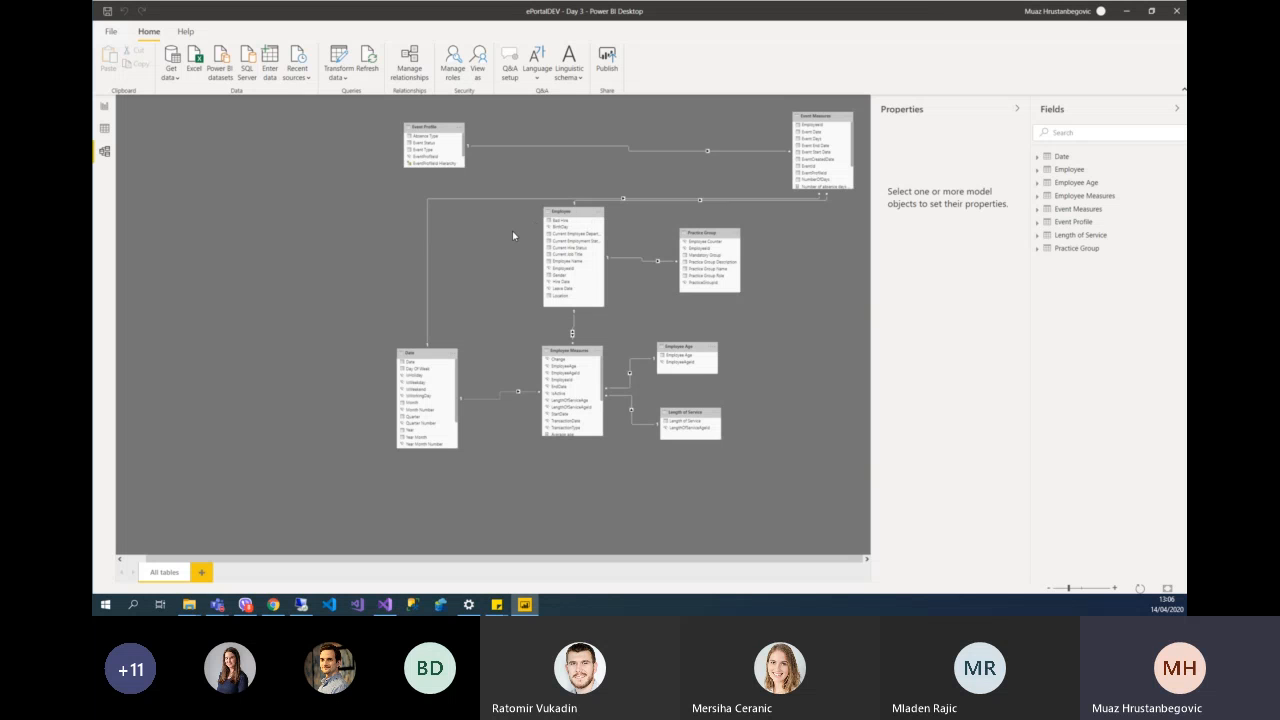
left_click_drag(449, 127, 302, 127)
left_click_drag(828, 119, 435, 126)
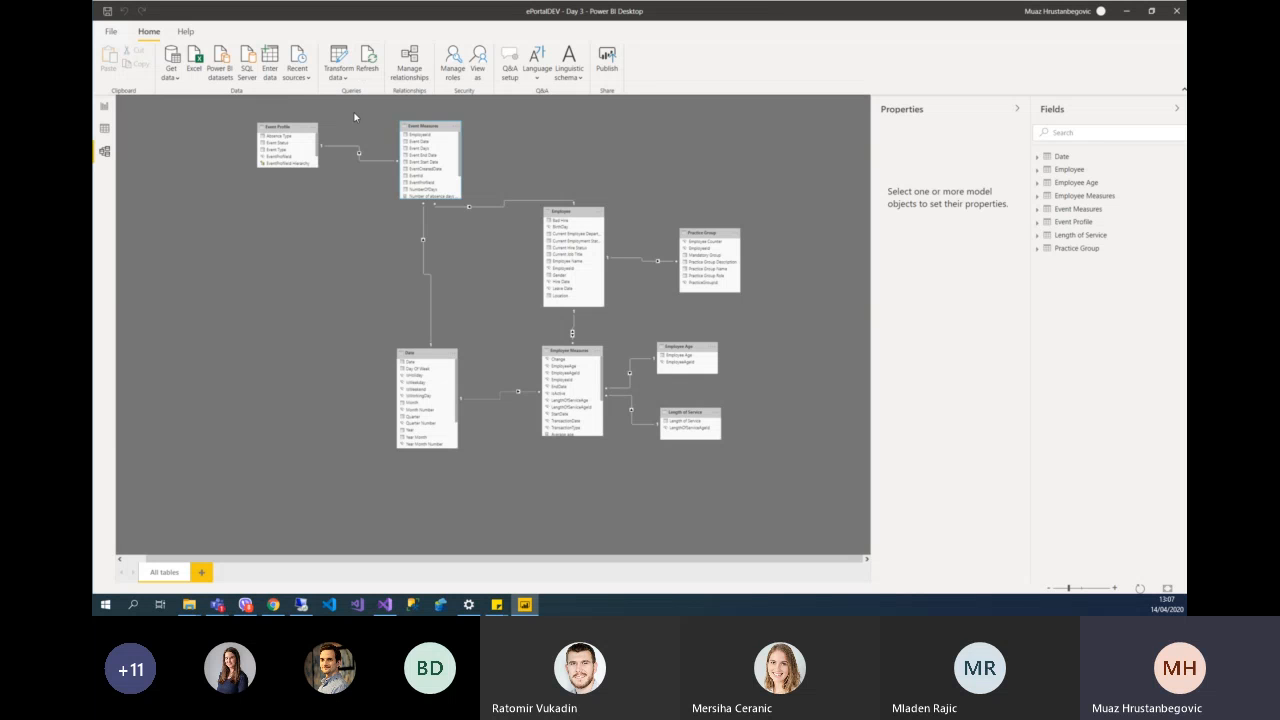
left_click_drag(291, 130, 310, 207)
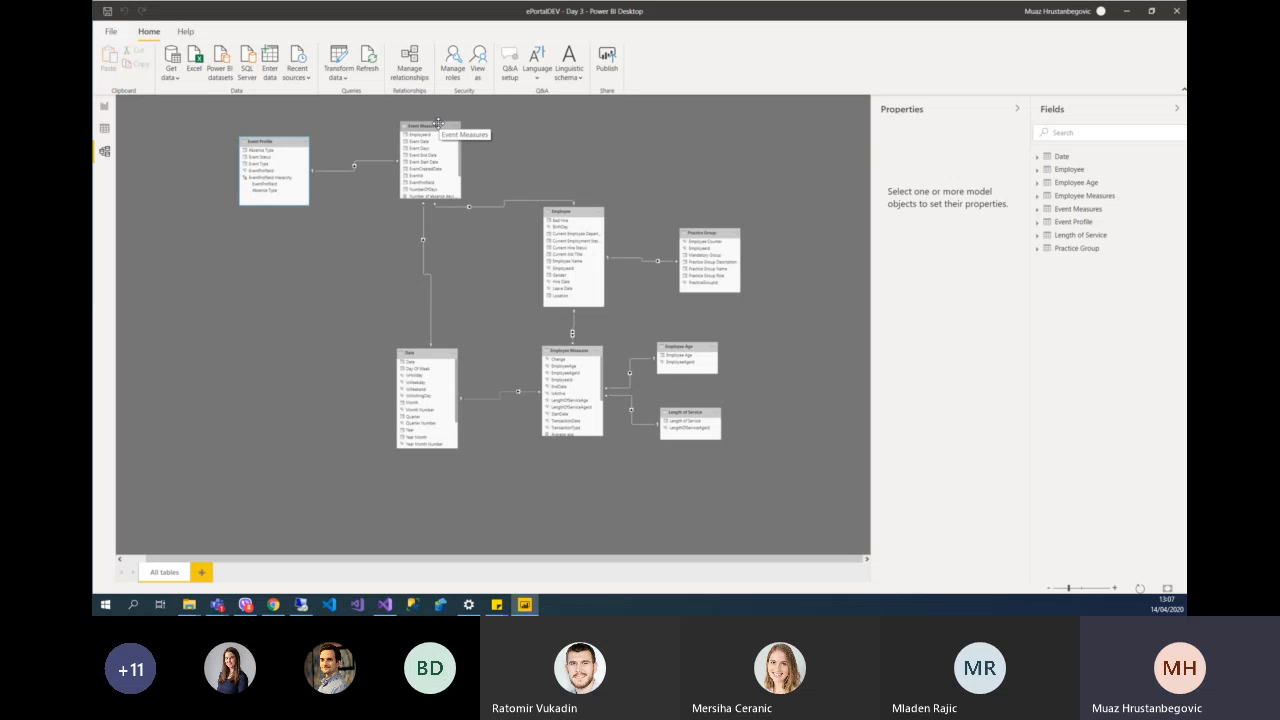
left_click_drag(438, 123, 435, 139)
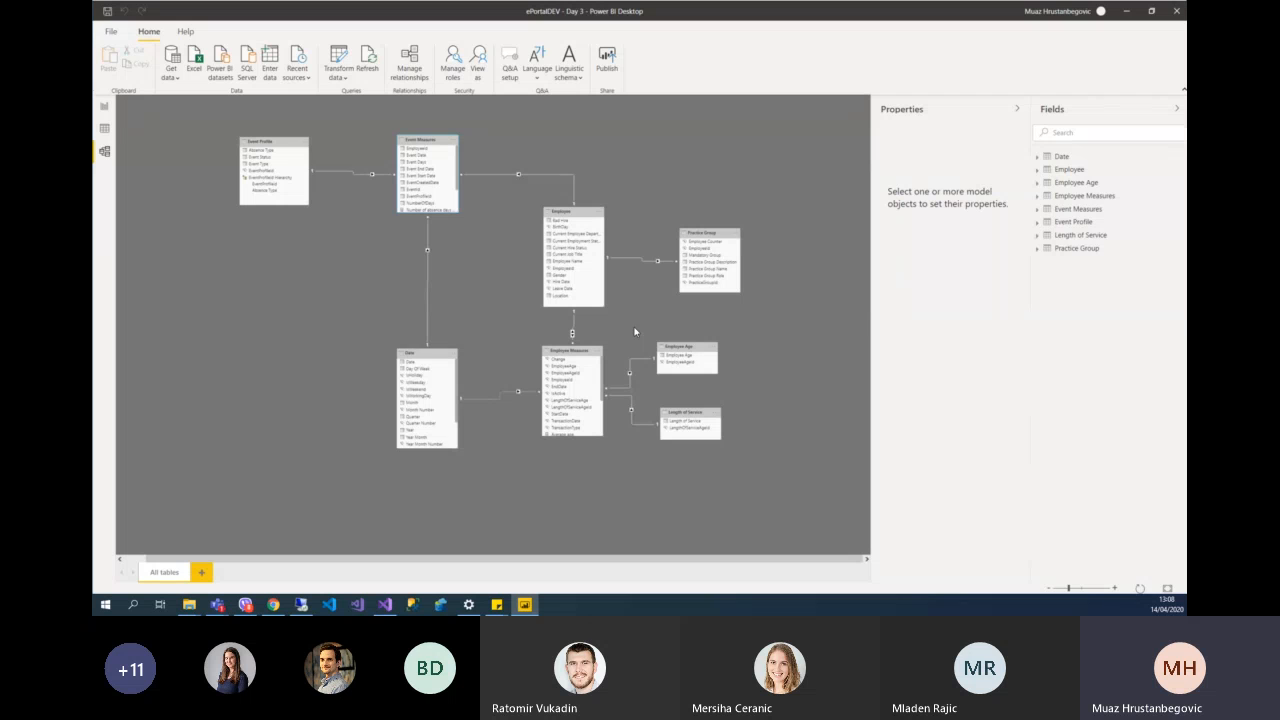
- Return to the report view, widen the visualizations area and add two more report pages
left_click(104, 106)
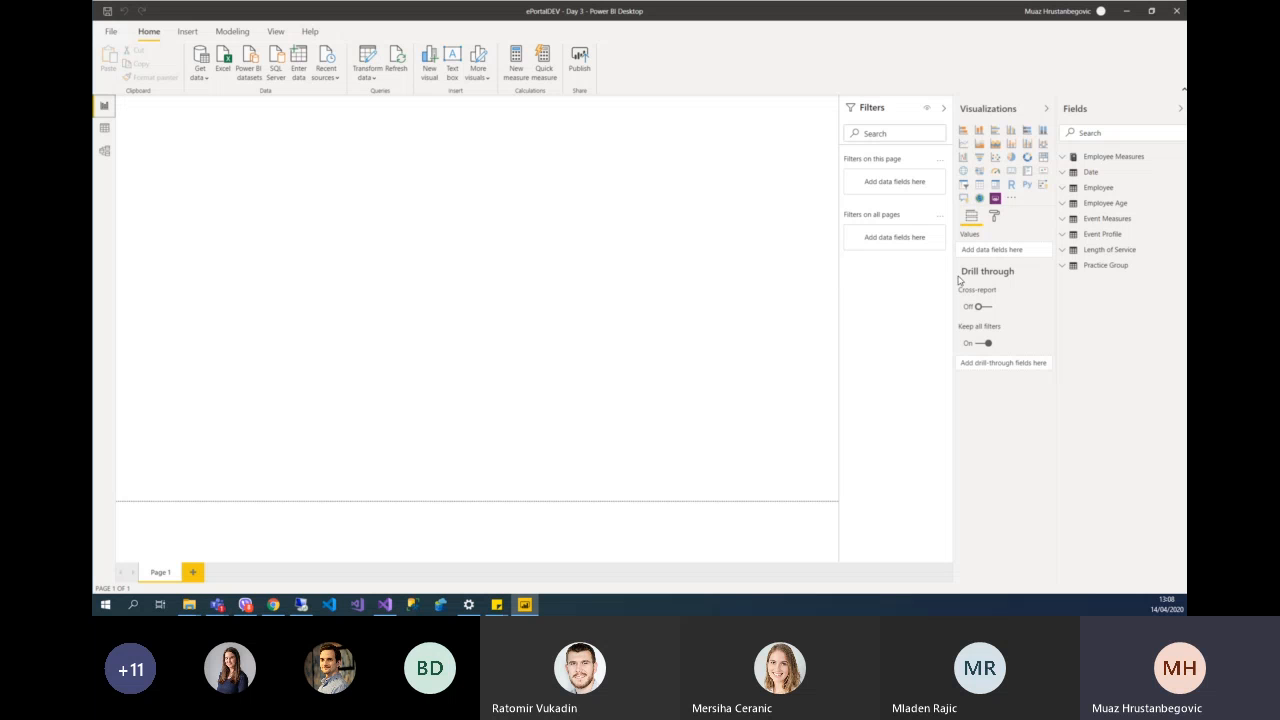
left_click_drag(950, 277, 900, 277)
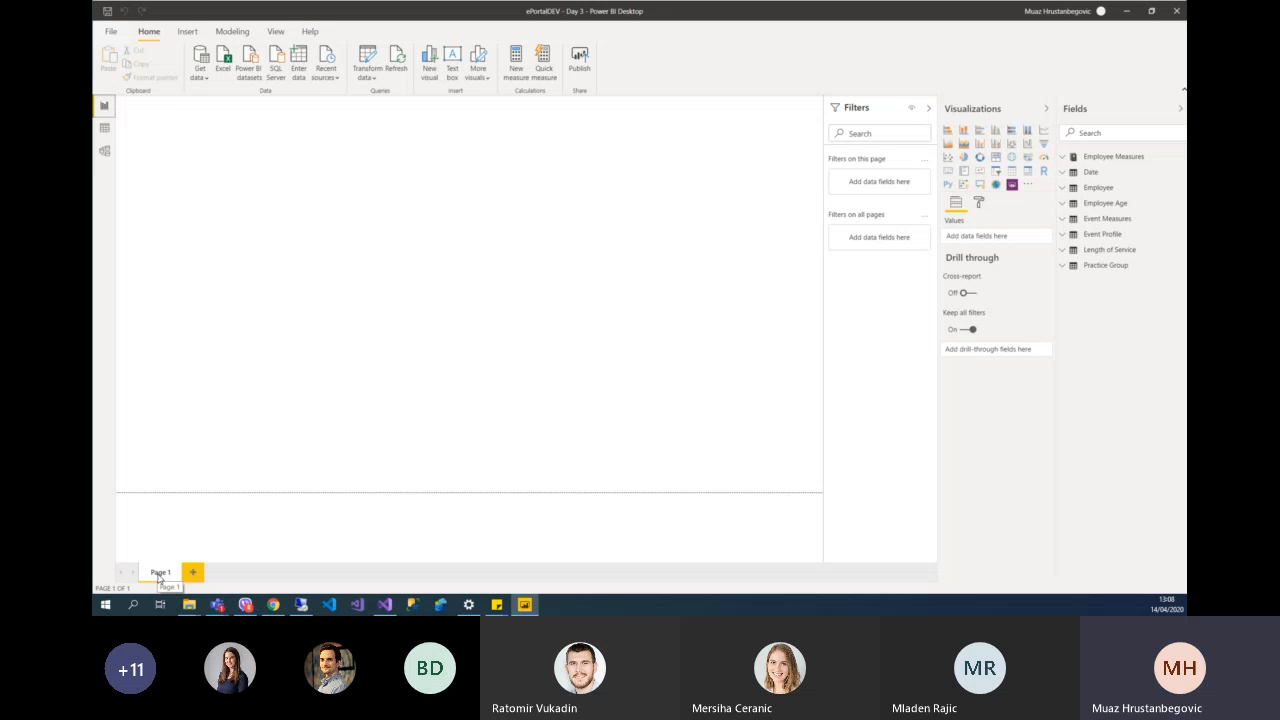
left_click(194, 574)
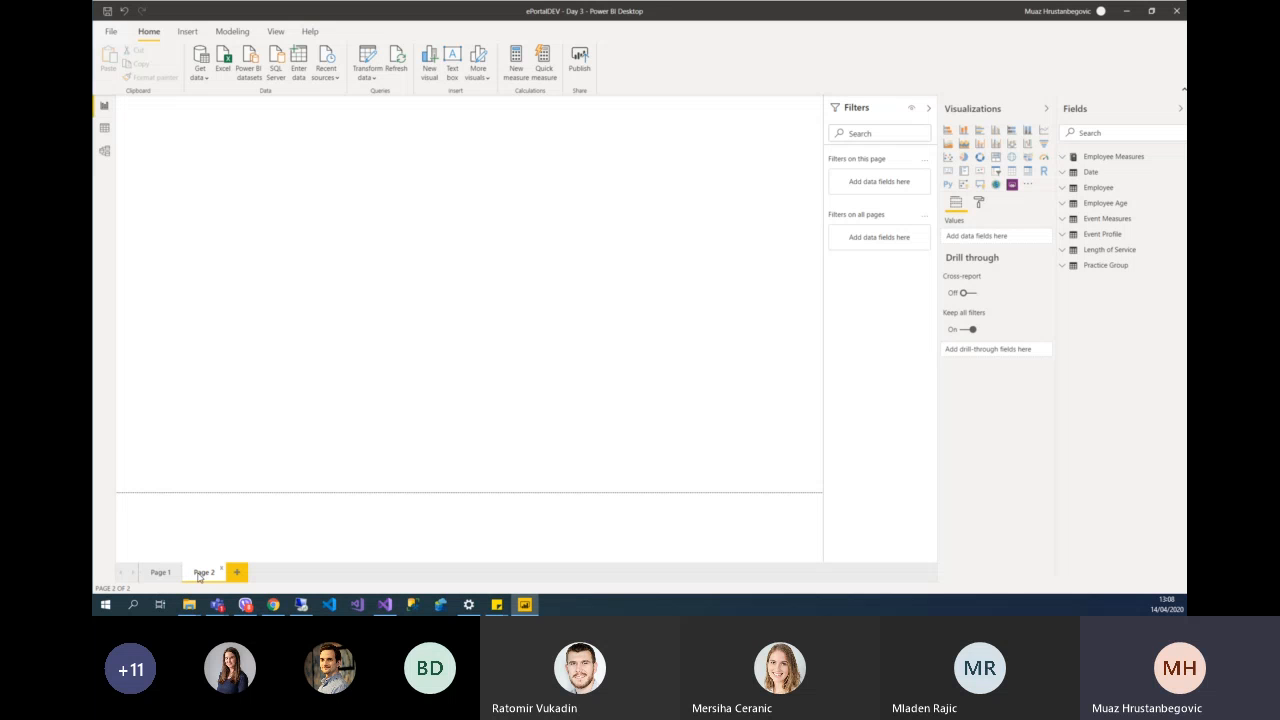
left_click(238, 574)
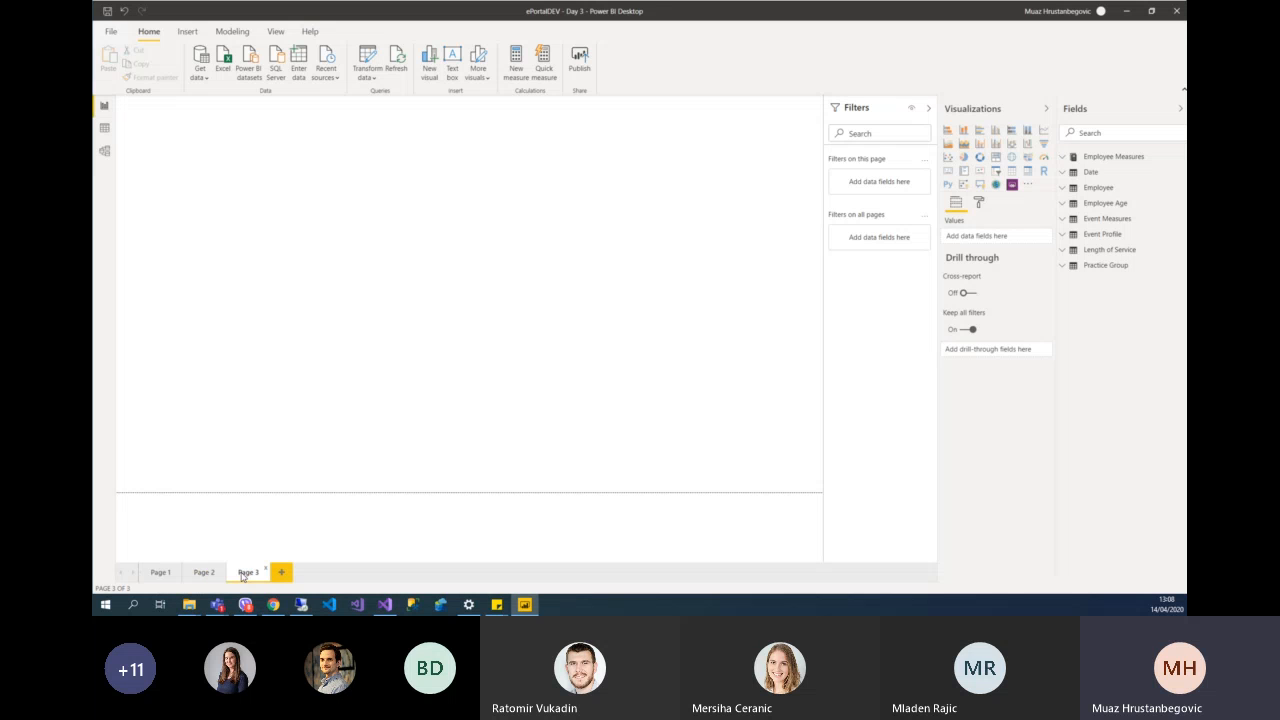
- Rename the first report page Location and the second report page Absences
left_click(161, 573)
double_click(162, 572)
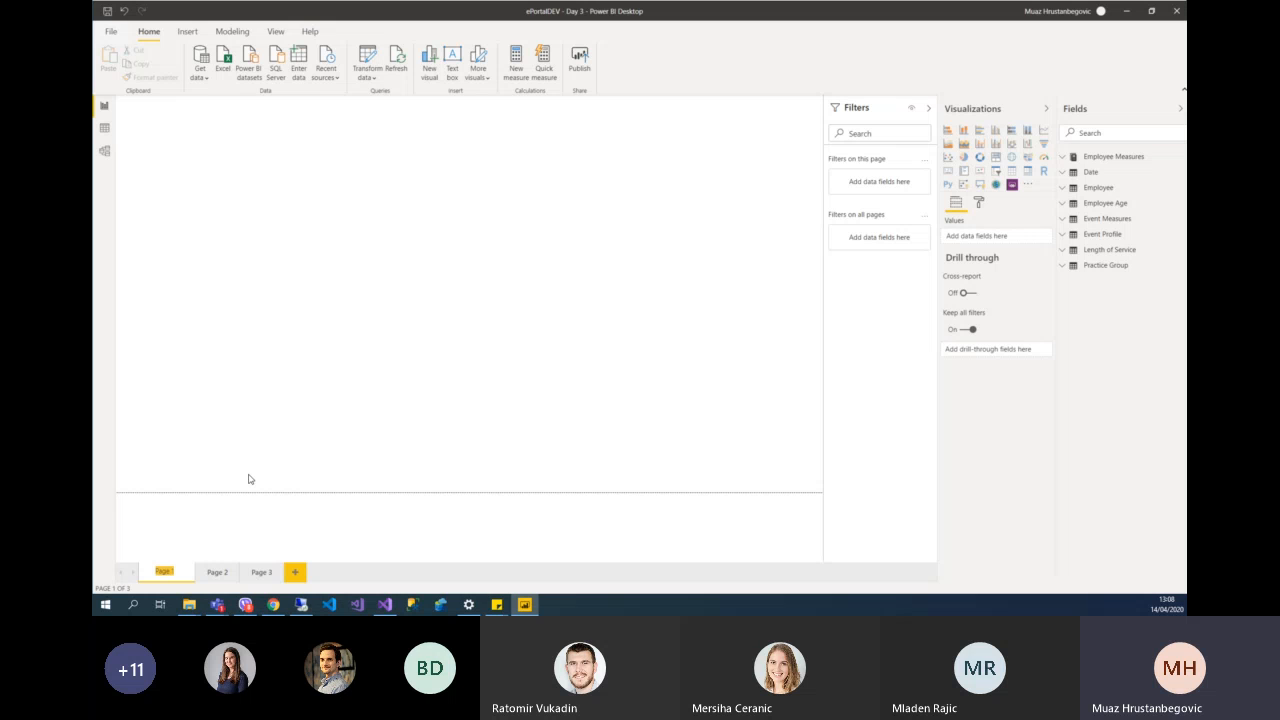
key("BackSpace")
type("Location")
double_click(216, 572)
key("BackSpace")
type("Absence")
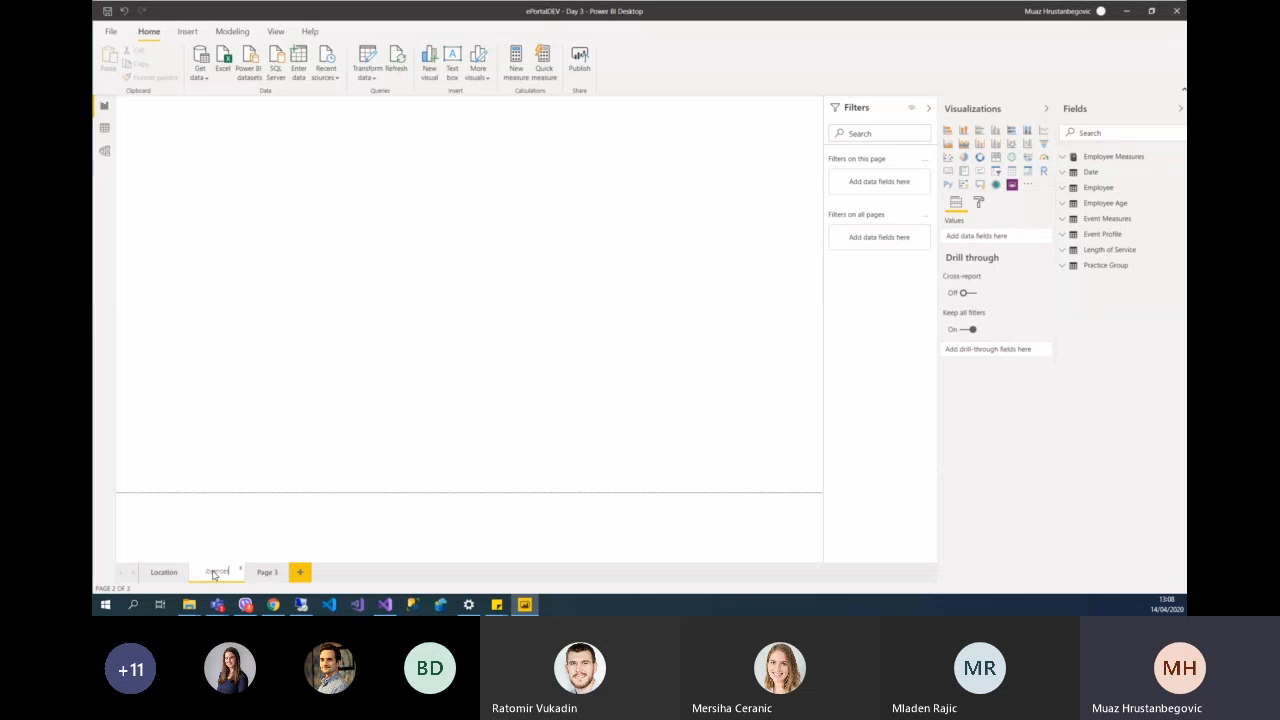
type("s")
left_click(264, 572)
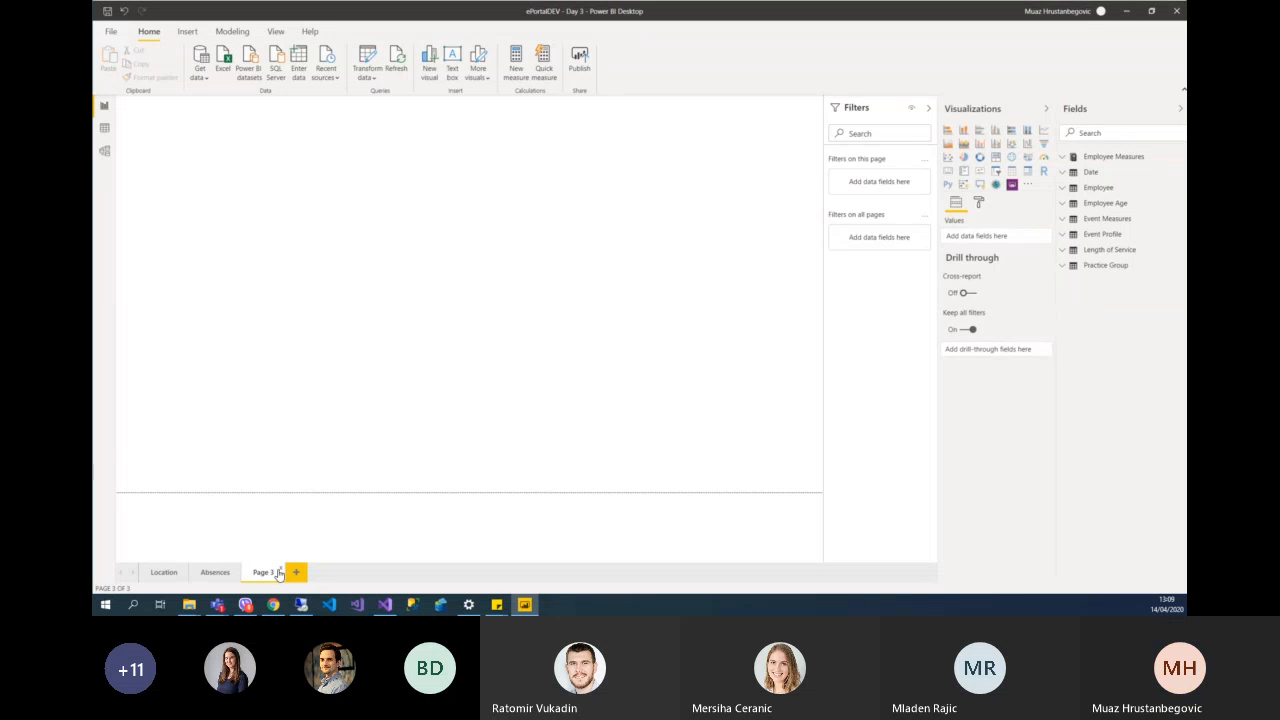
- Give the Location page a light blue theme colour as background with 0% transparency
left_click(164, 572)
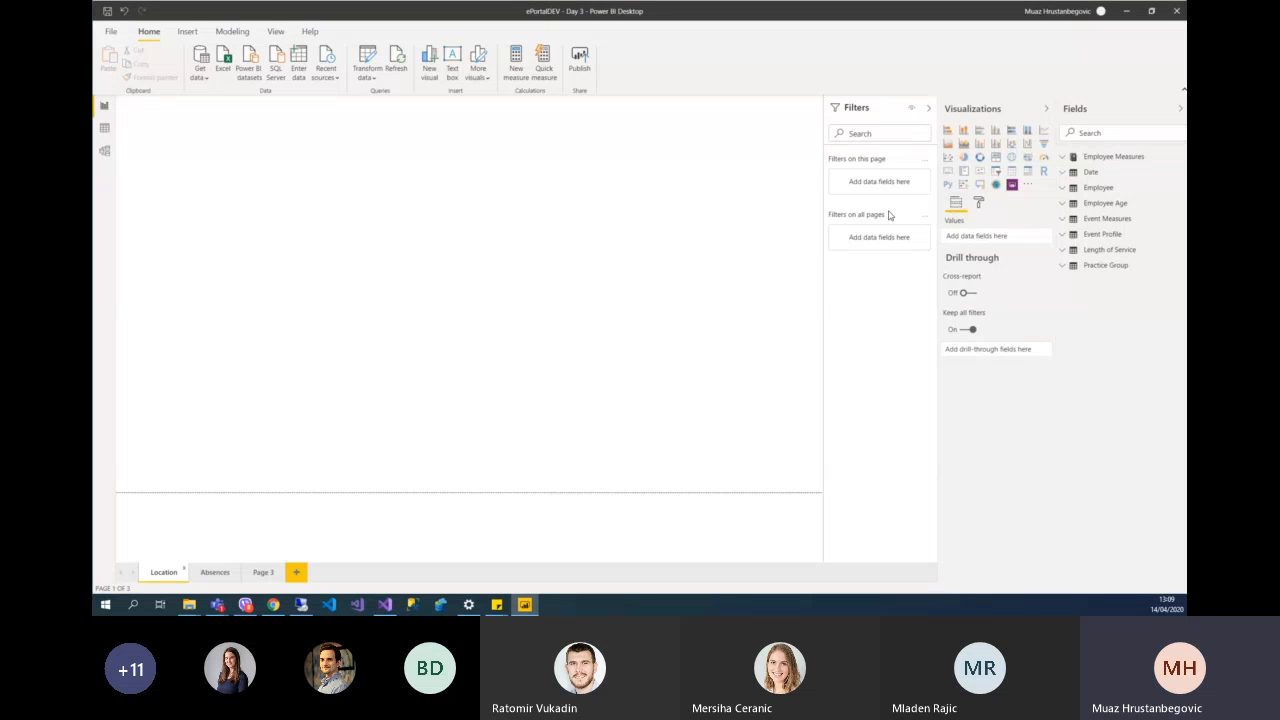
left_click(979, 205)
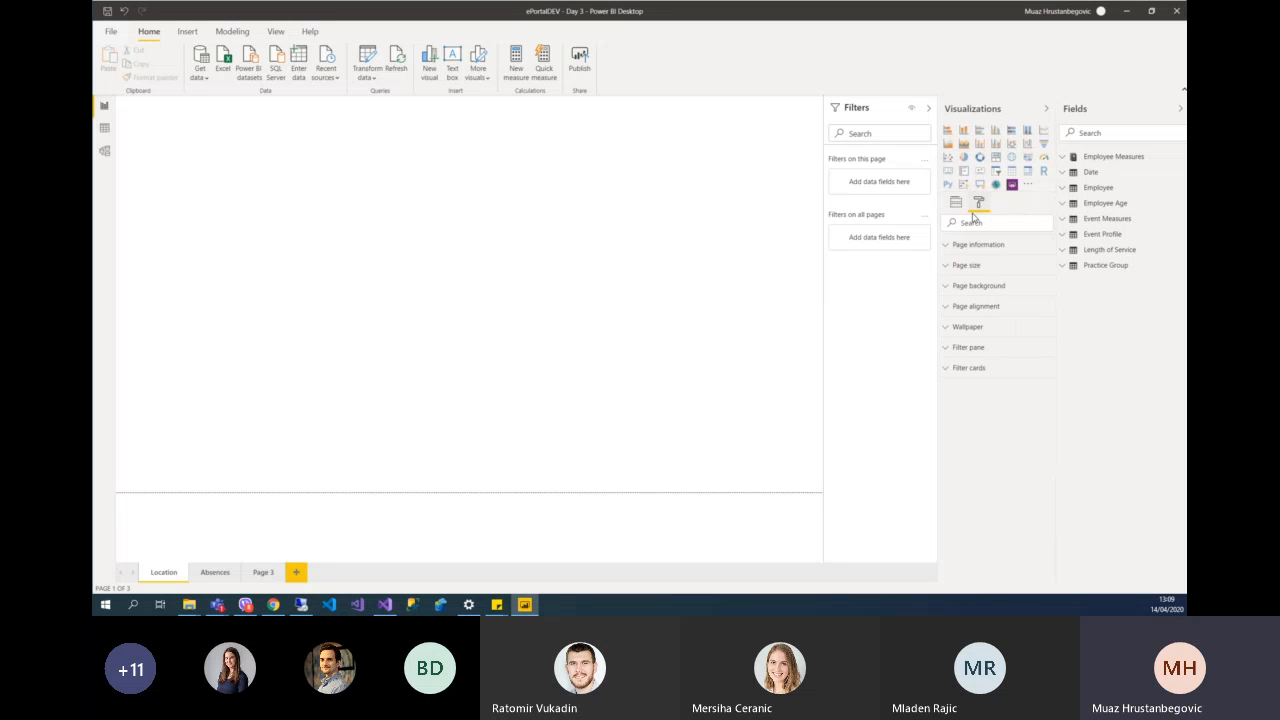
left_click(958, 265)
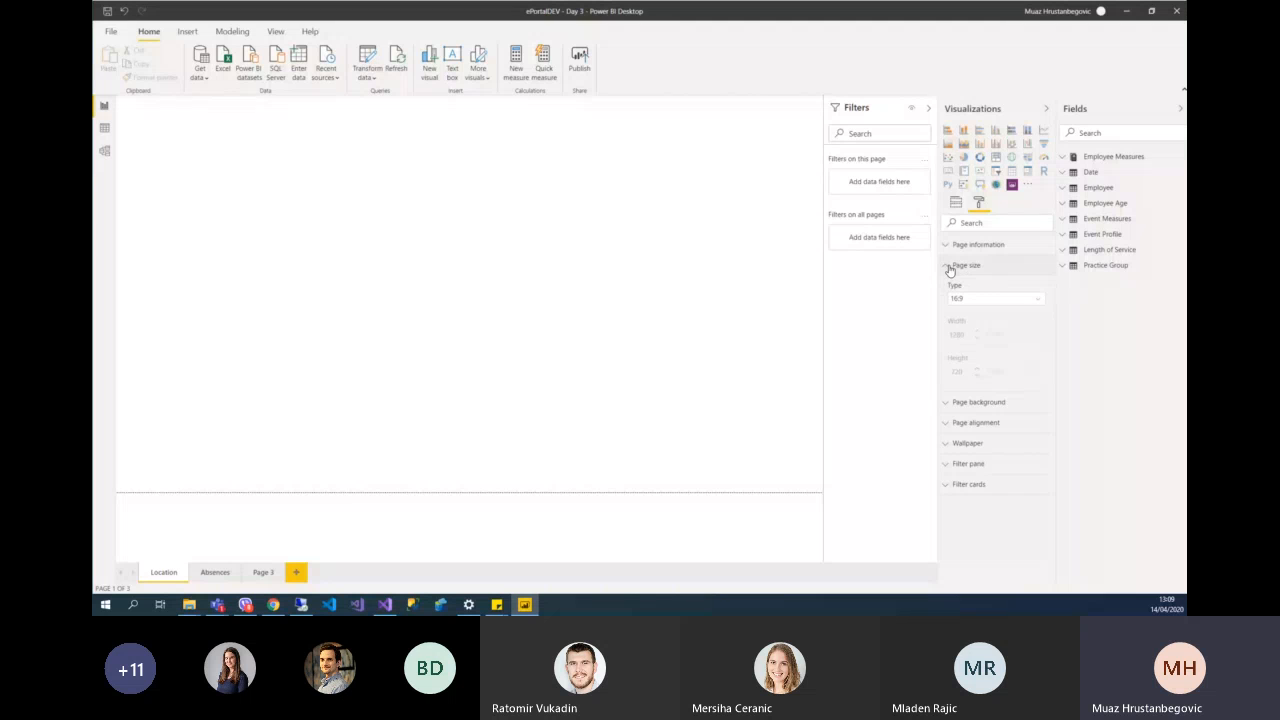
left_click(948, 268)
left_click(946, 286)
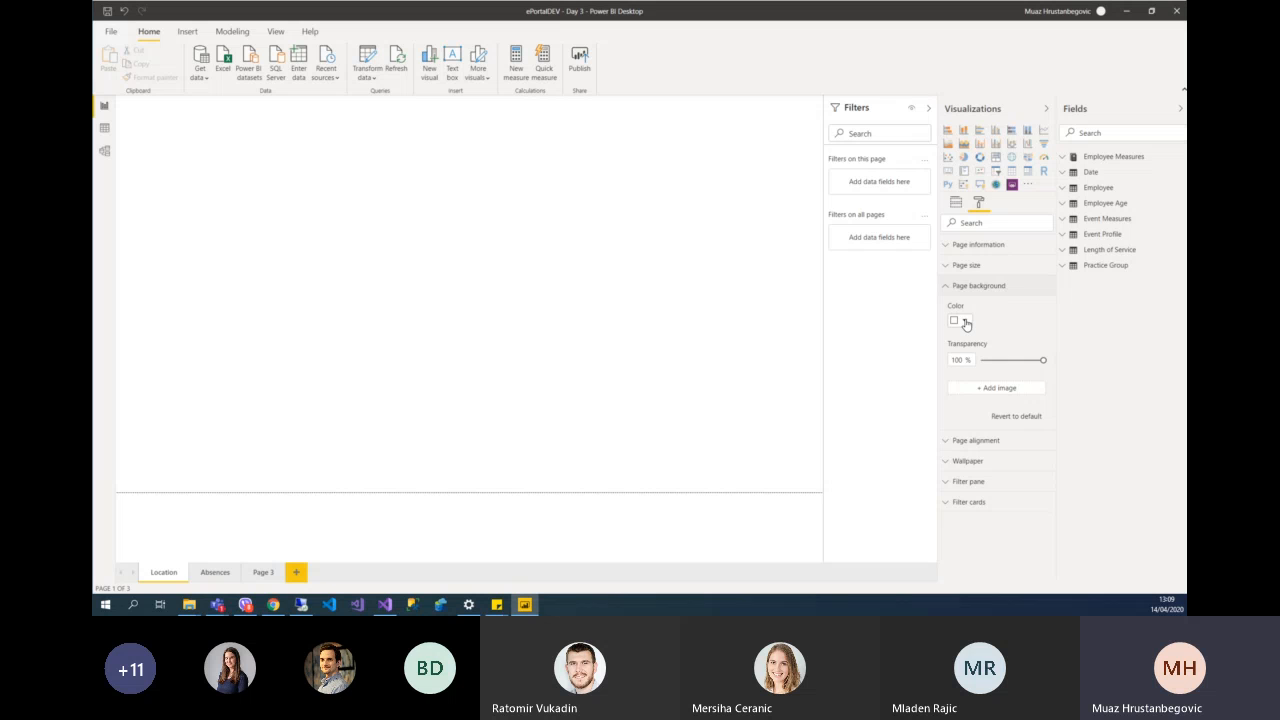
left_click(966, 322)
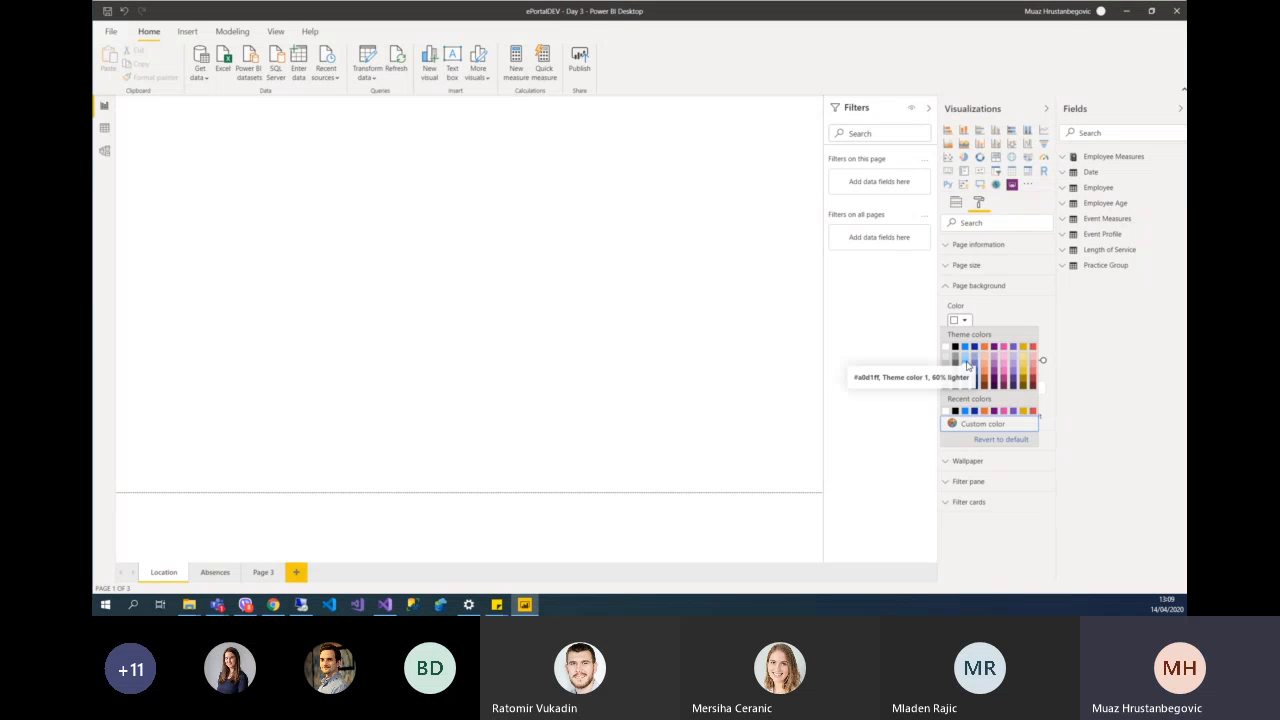
left_click(964, 364)
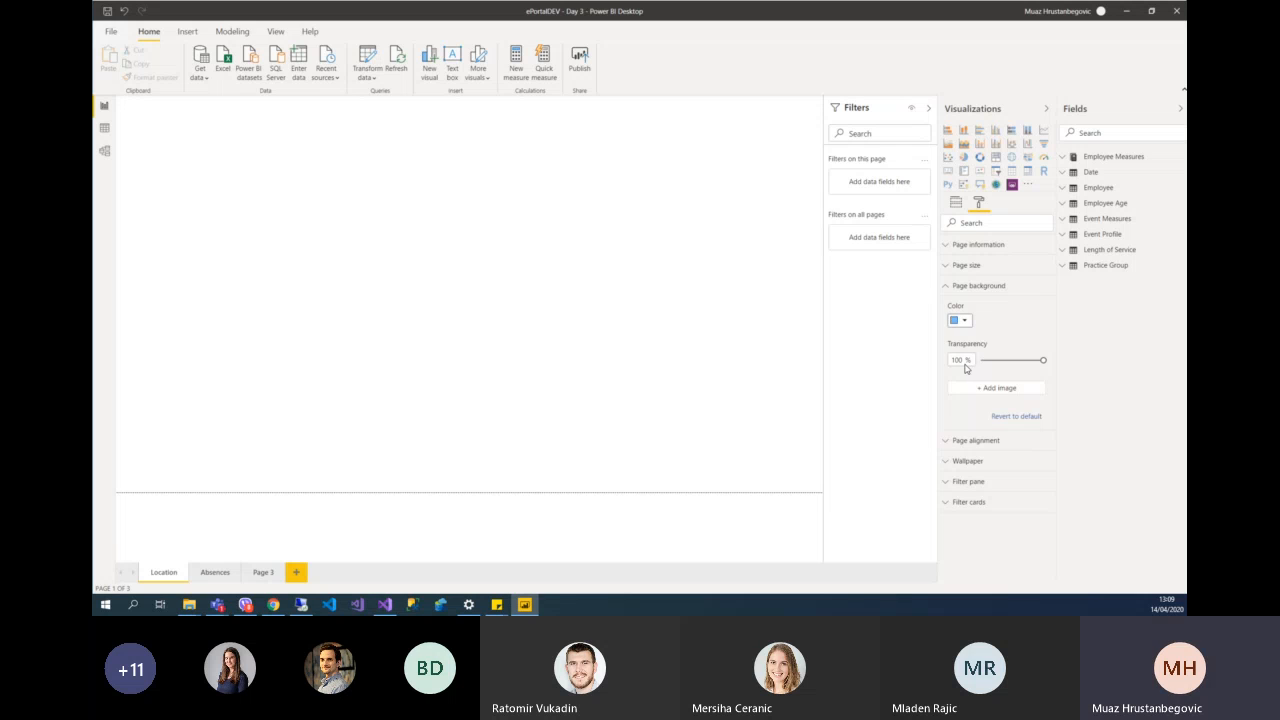
left_click_drag(1041, 361, 981, 361)
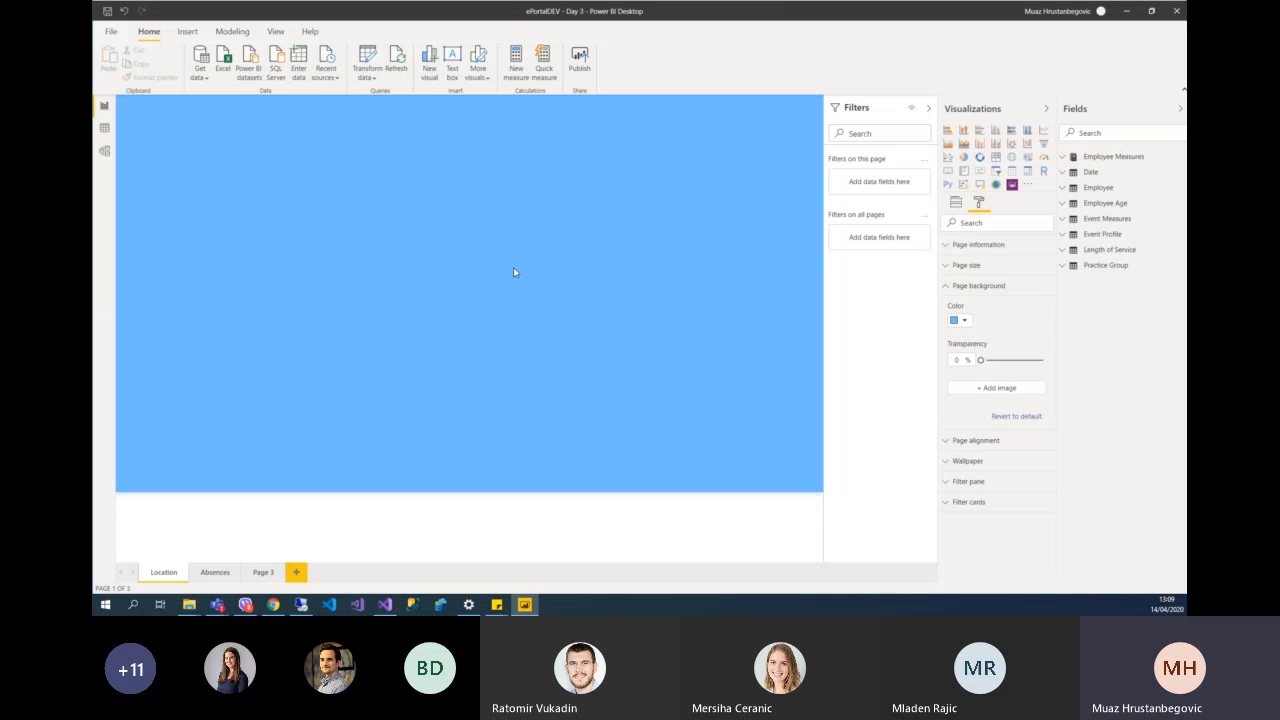
- Look through the Location page's wallpaper and filter pane formatting options
left_click(948, 461)
left_click(949, 461)
left_click(951, 478)
scroll(951, 426, "down", 2)
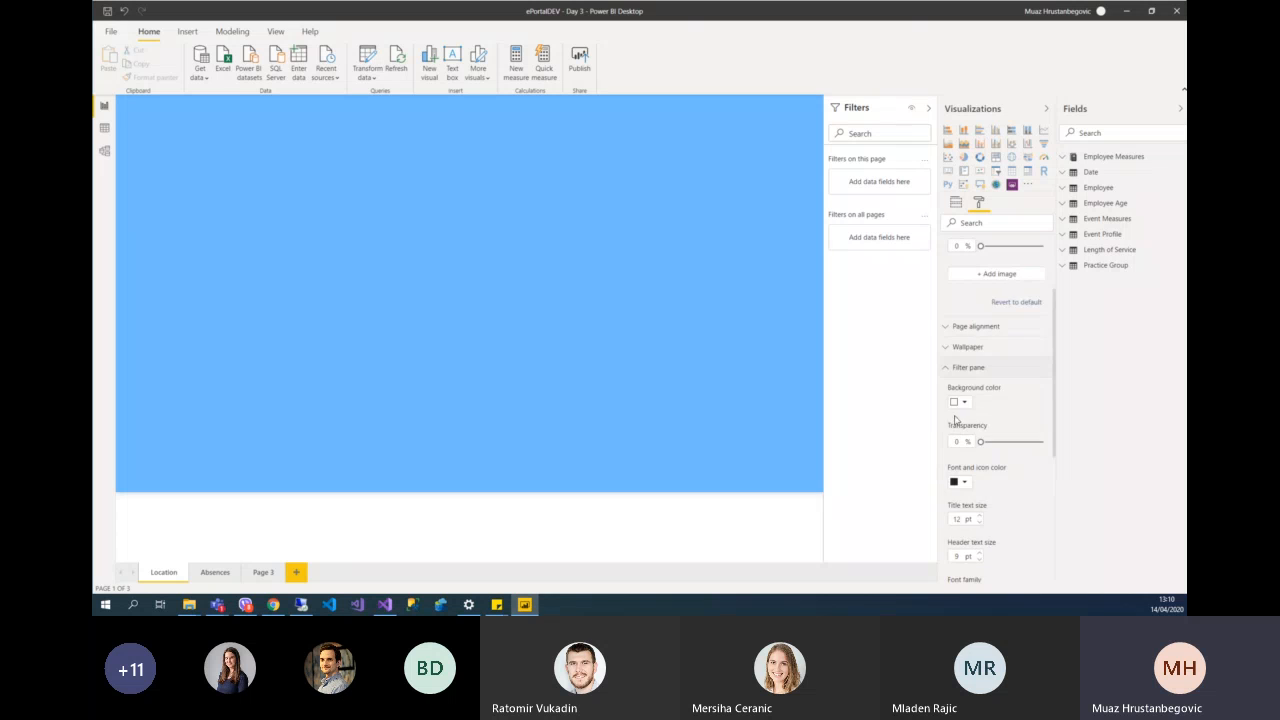
left_click(952, 378)
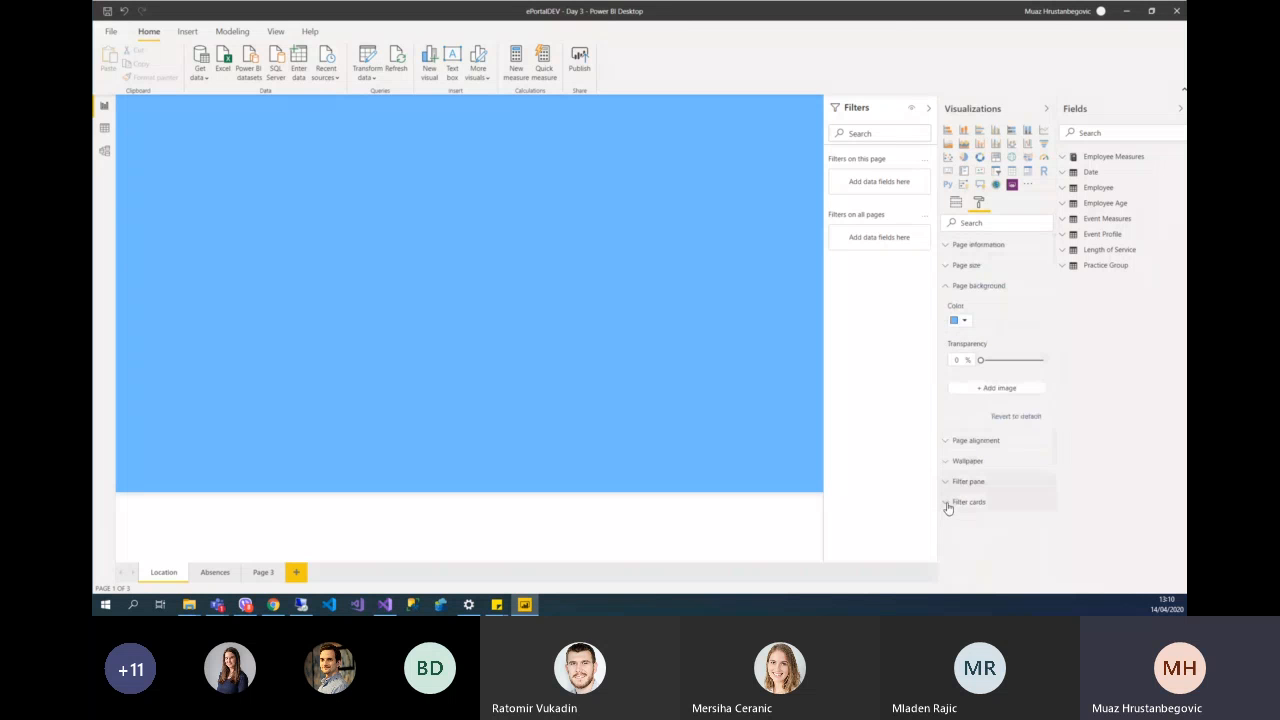
left_click(946, 286)
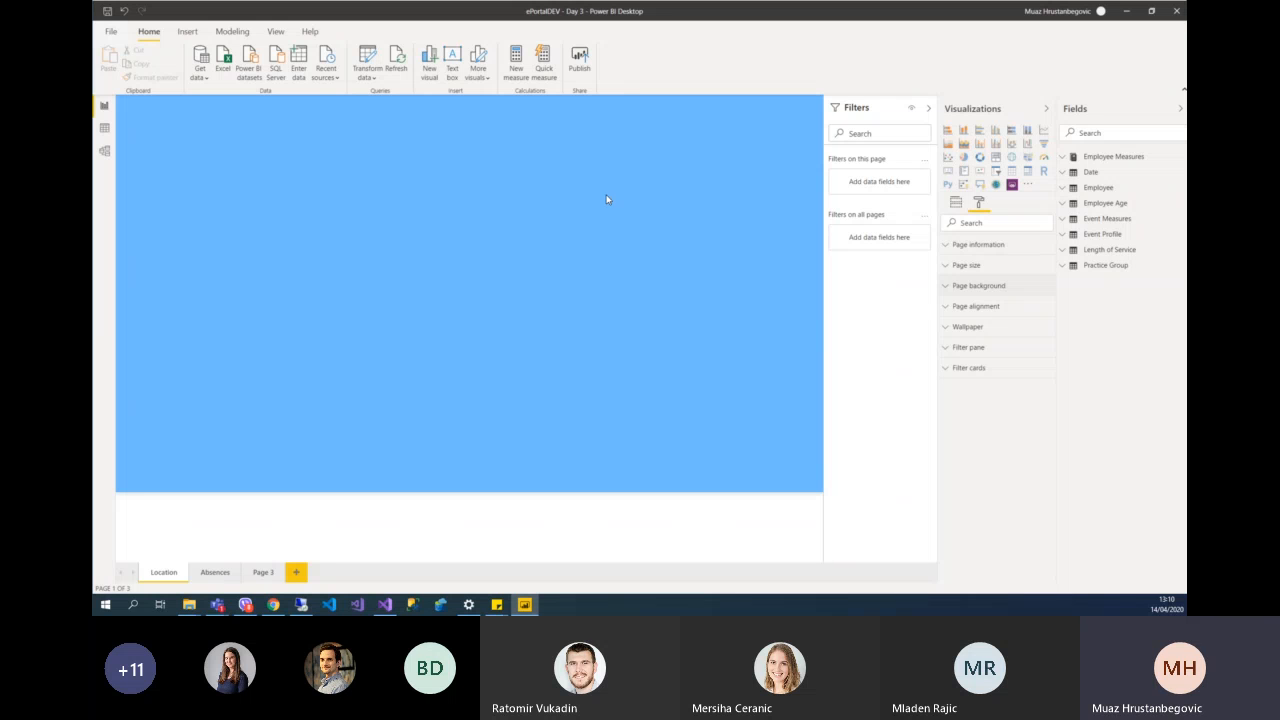
left_click(956, 203)
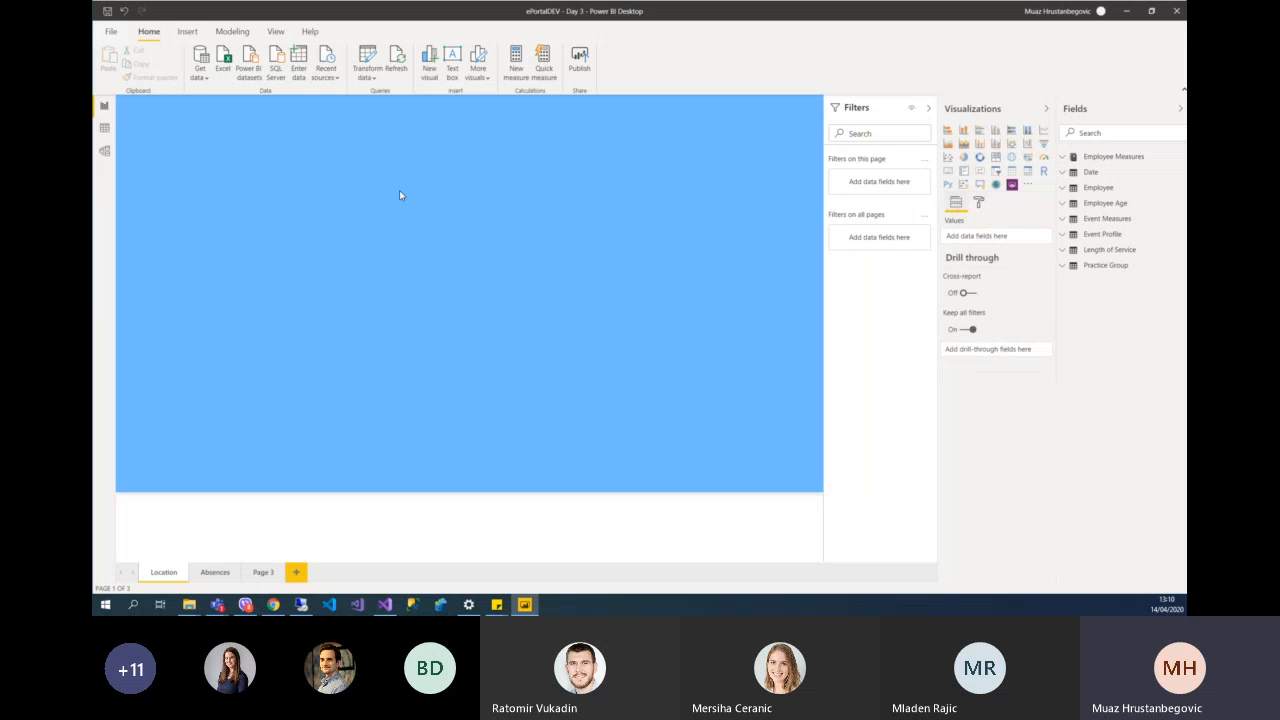
- Insert the logo picture from the Power BI - Maestral folder and shrink it into the page's upper-left corner
left_click(187, 31)
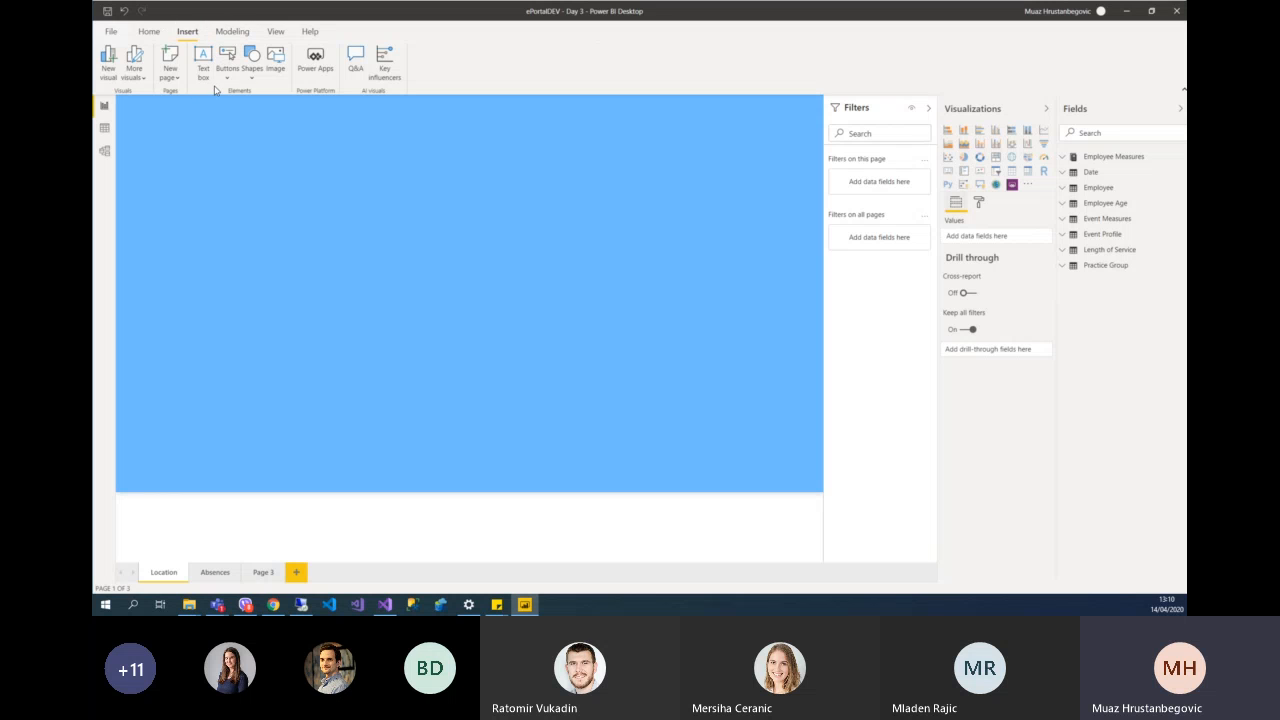
left_click(275, 65)
left_click(491, 257)
left_click(273, 70)
left_click(243, 90)
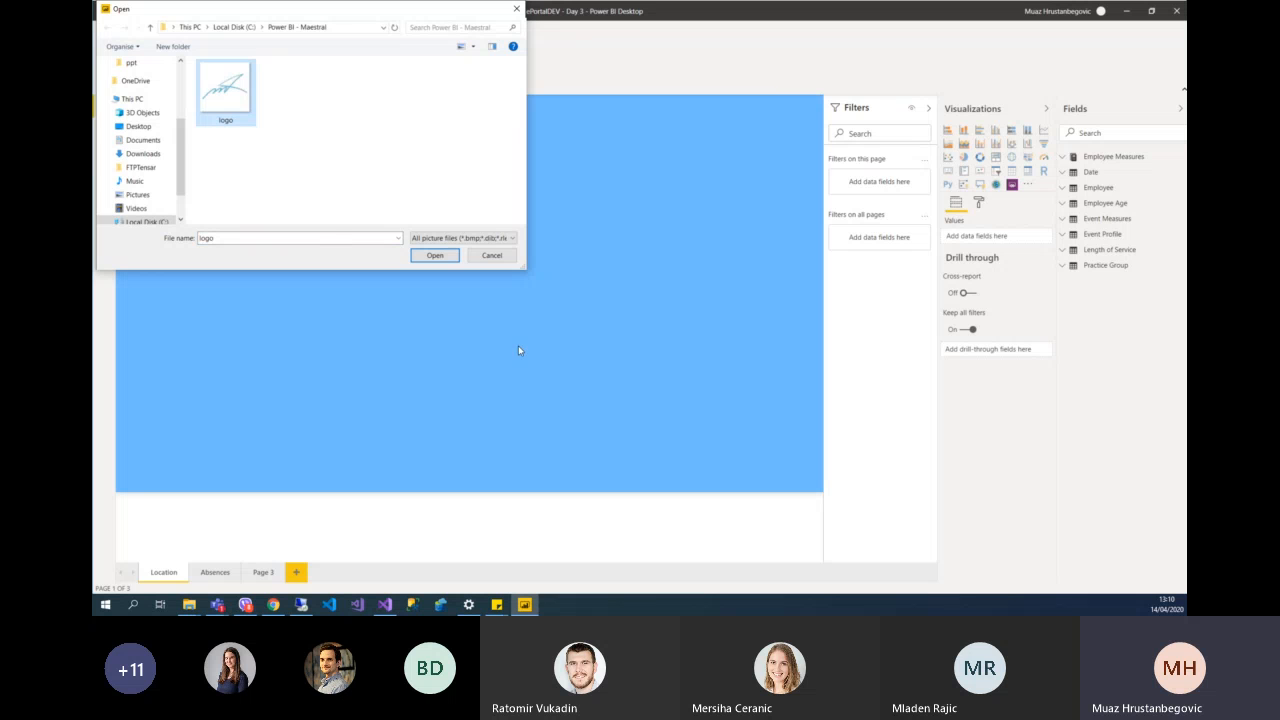
key("Return")
left_click_drag(271, 247, 193, 153)
left_click(514, 218)
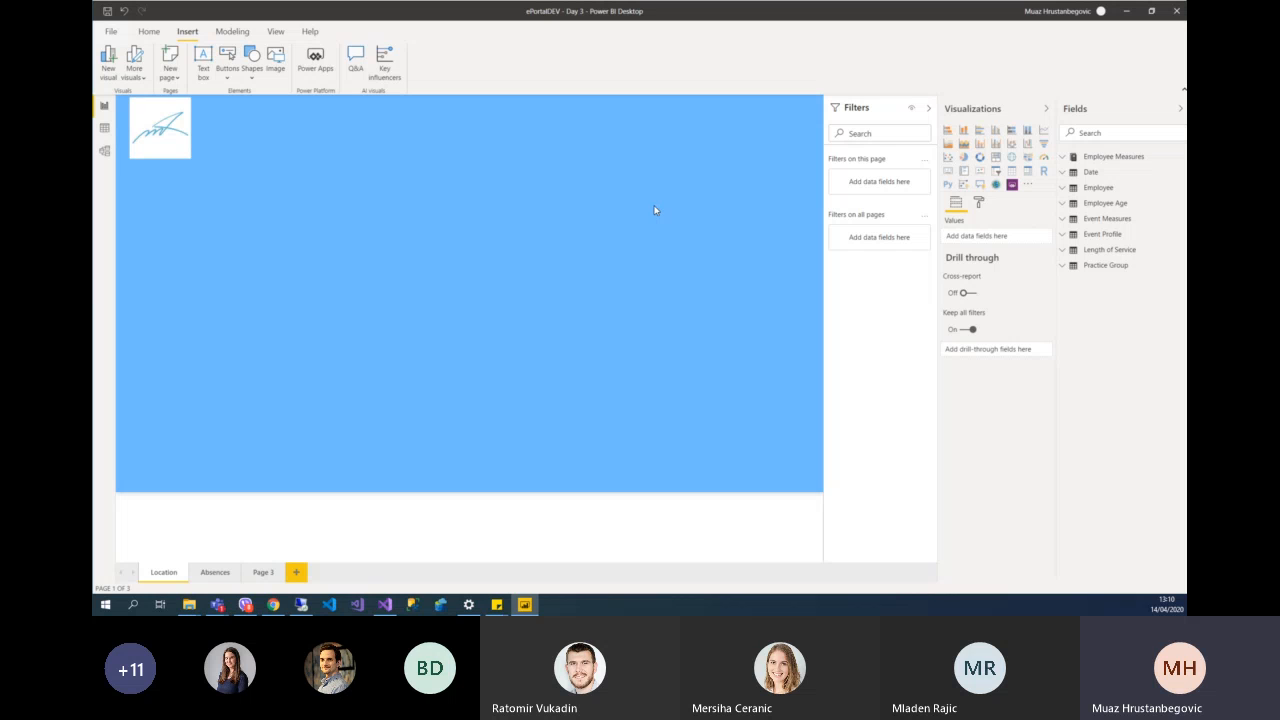
- Set the Location page's background colour to white and shift the logo slightly to the right
left_click(980, 204)
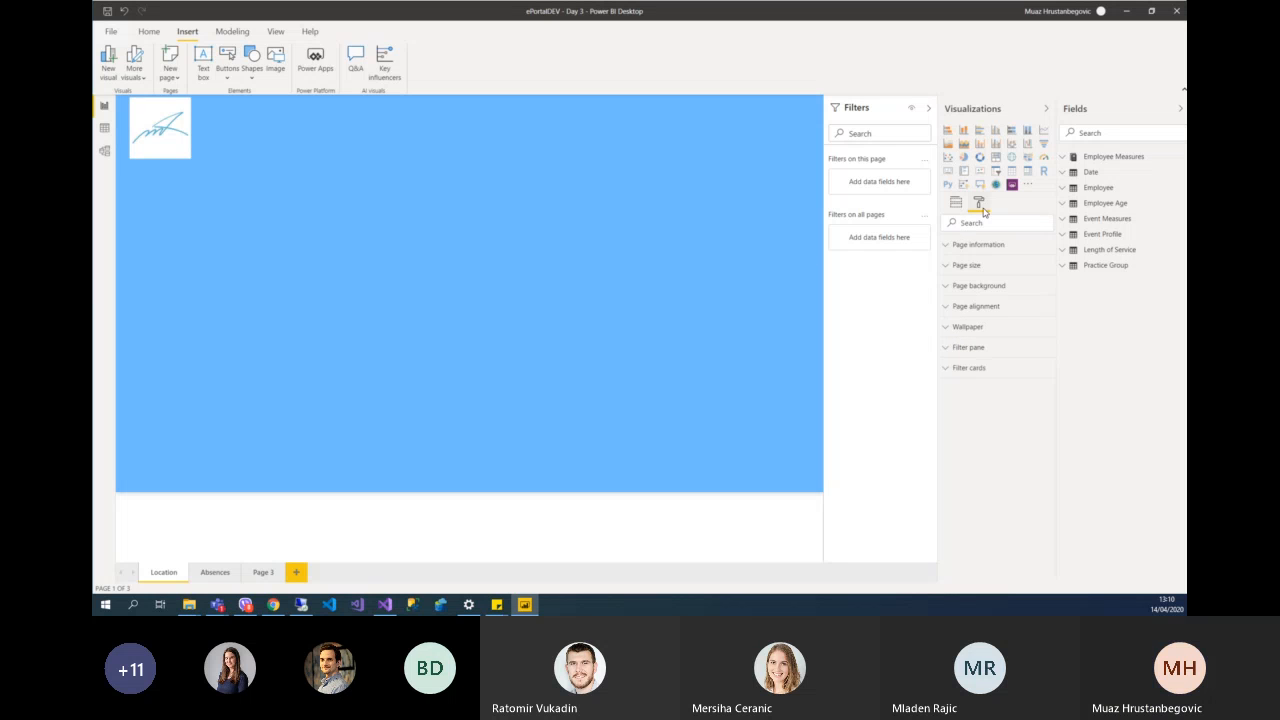
left_click(950, 288)
left_click(960, 320)
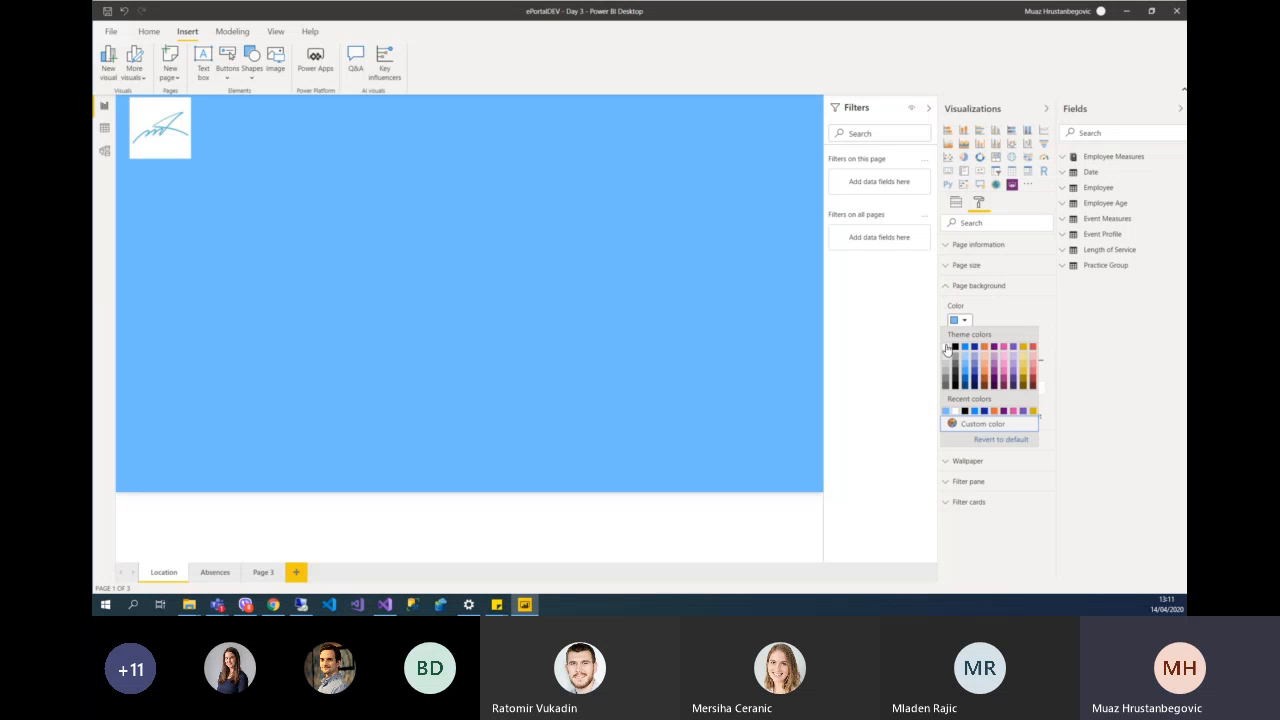
left_click(946, 347)
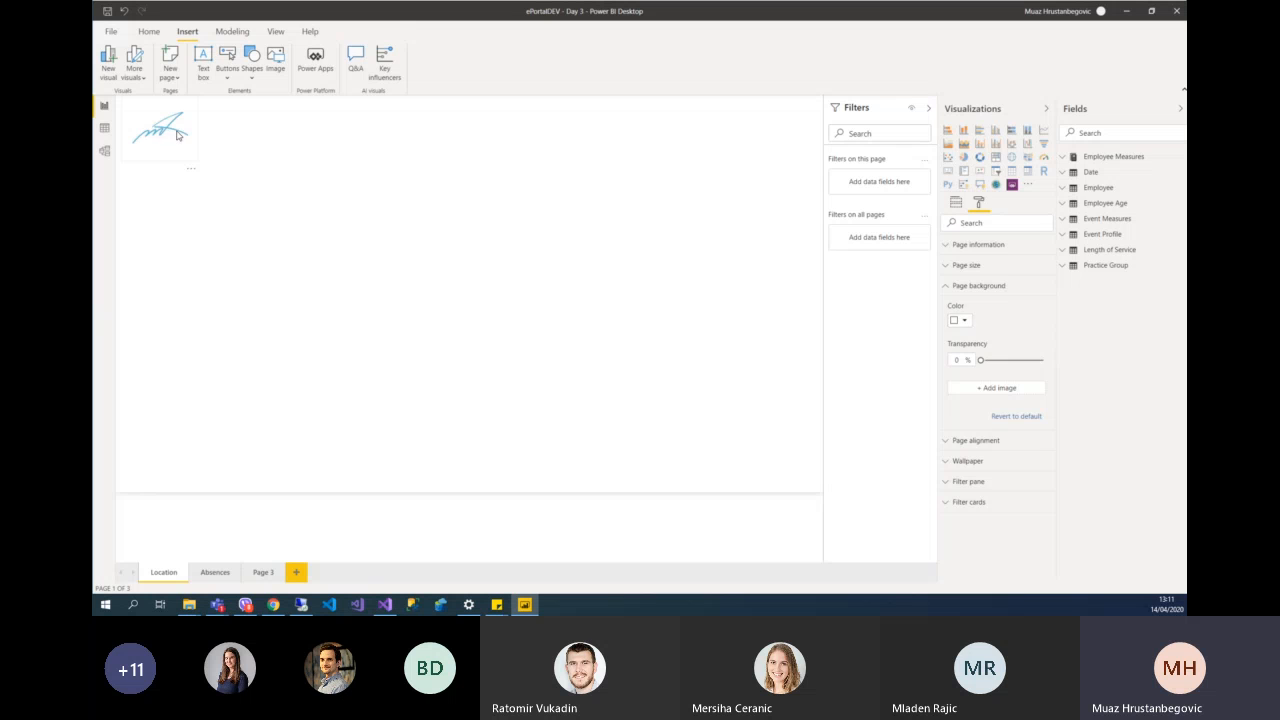
left_click_drag(178, 135, 193, 135)
left_click(337, 160)
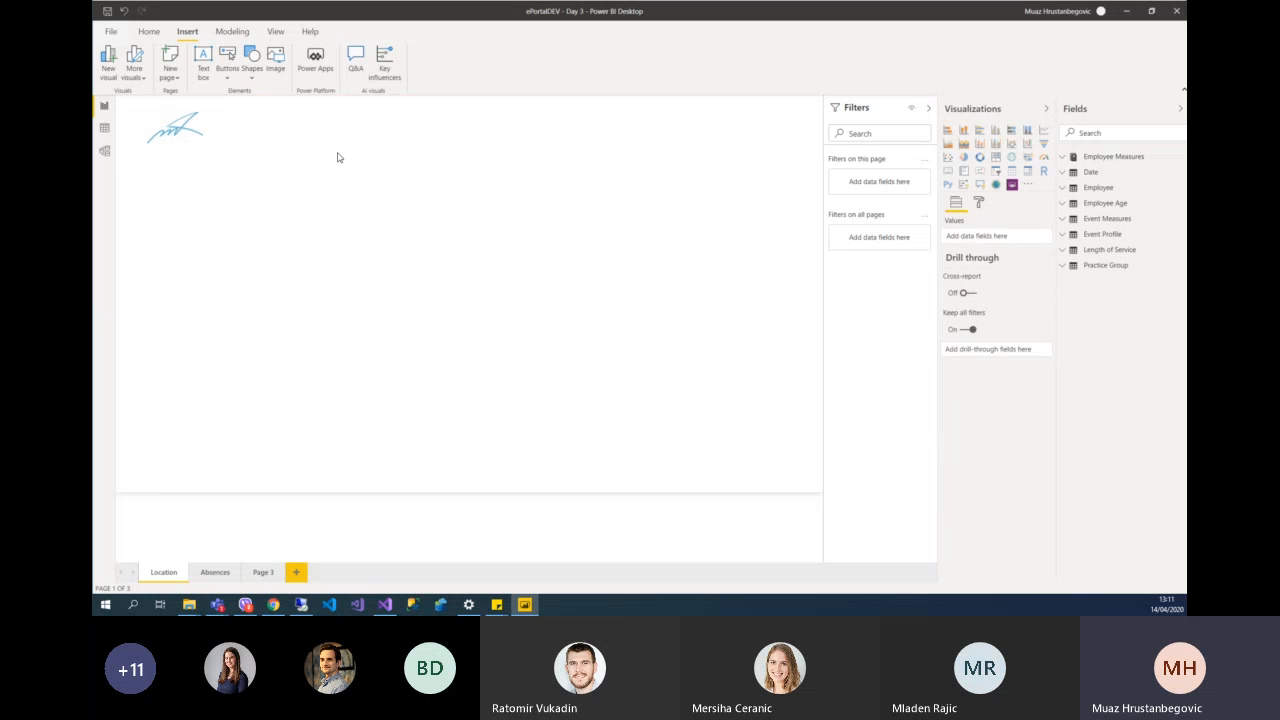
- Add a low text box to the right of the logo with the text "Location of employees"
left_click(203, 68)
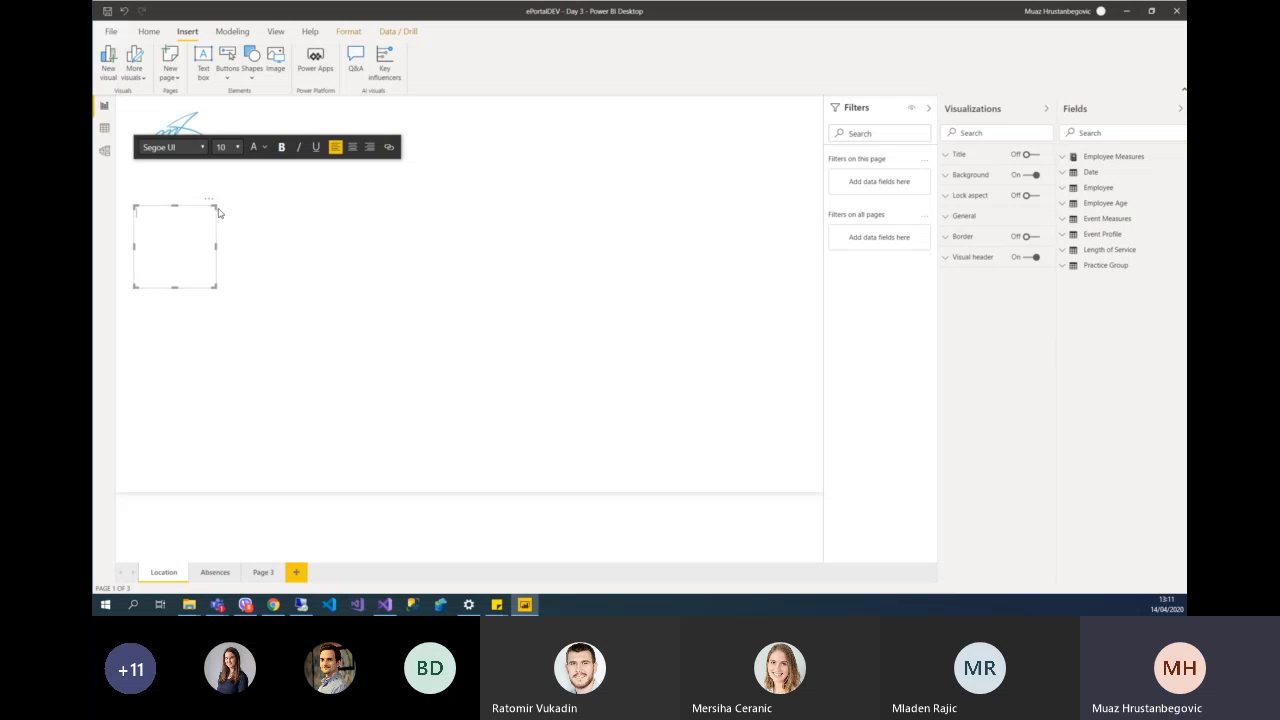
left_click_drag(209, 203, 403, 112)
left_click(403, 112)
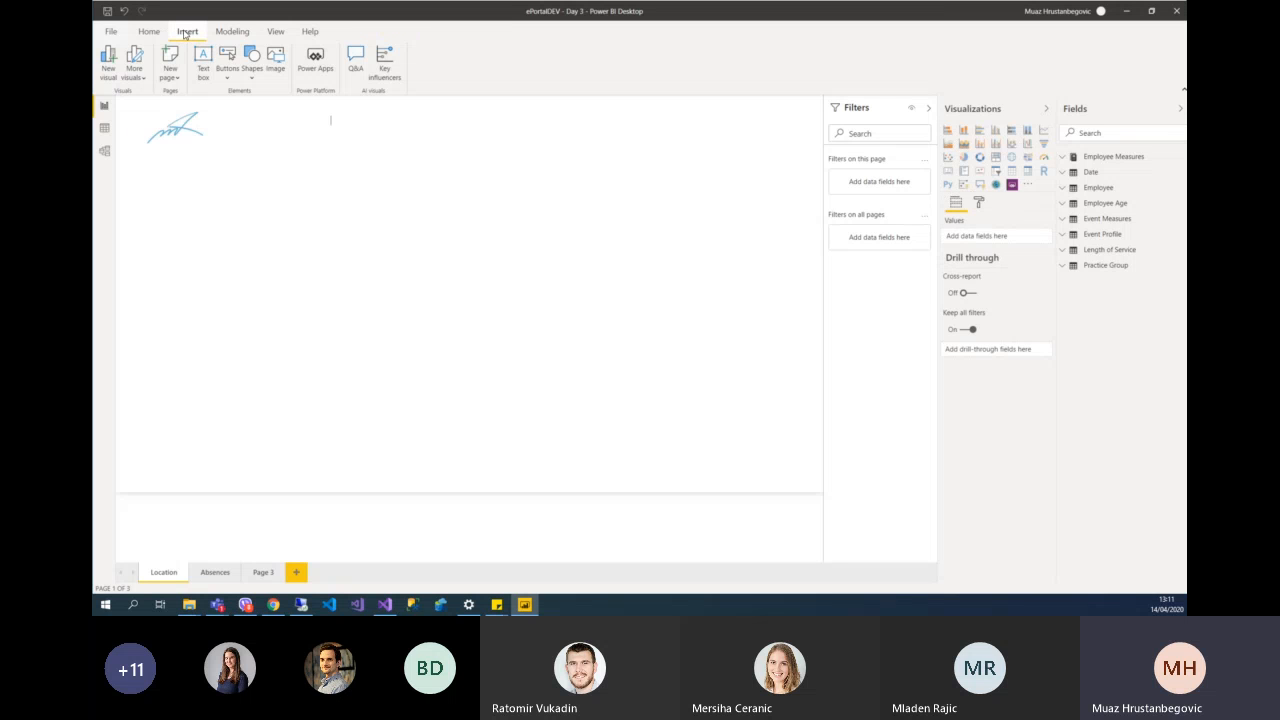
left_click(373, 136)
left_click_drag(368, 194, 369, 146)
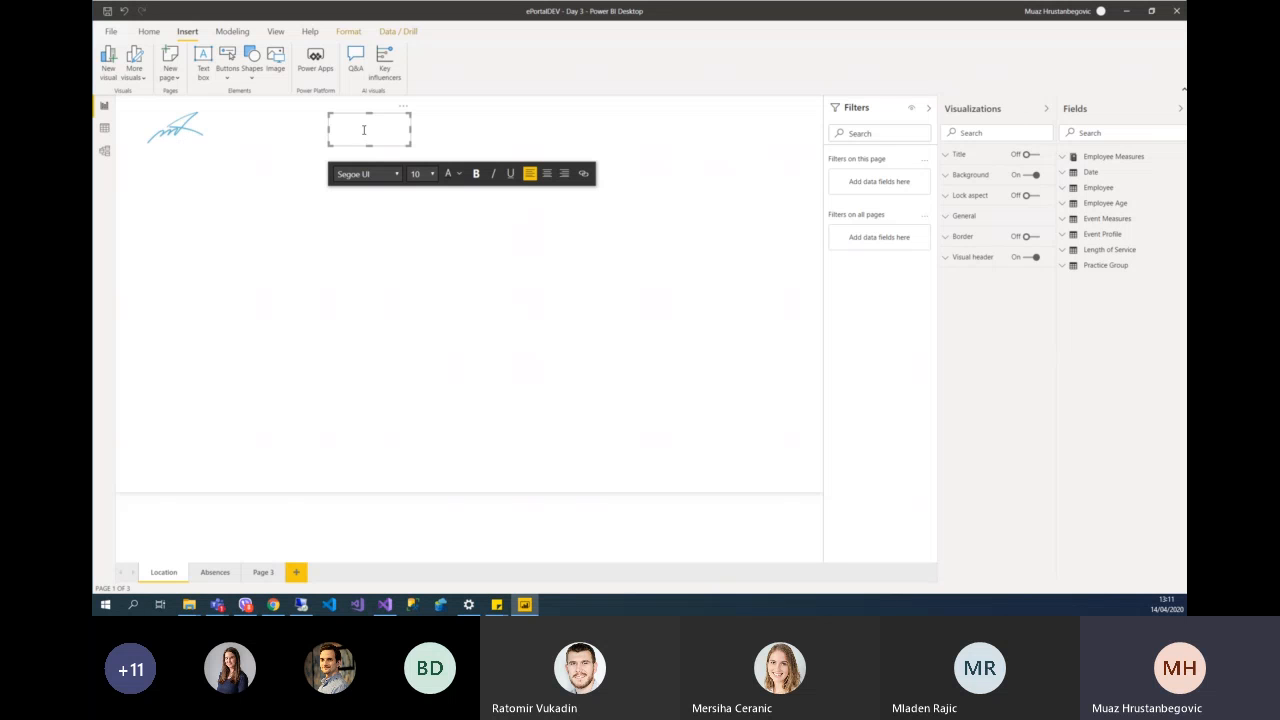
type("Location of employees")
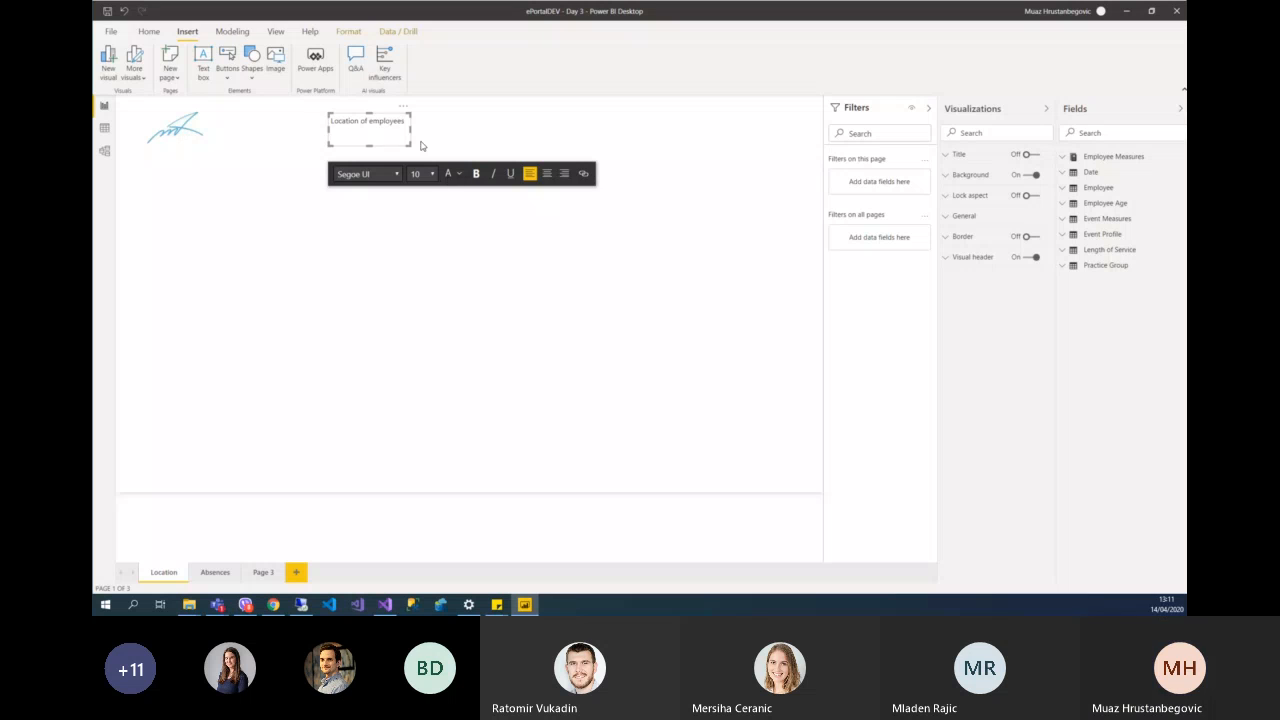
- Centre the "Location of employees" title, set its font size to 28, and widen the text box so the title fits on one line
left_click_drag(409, 133, 520, 136)
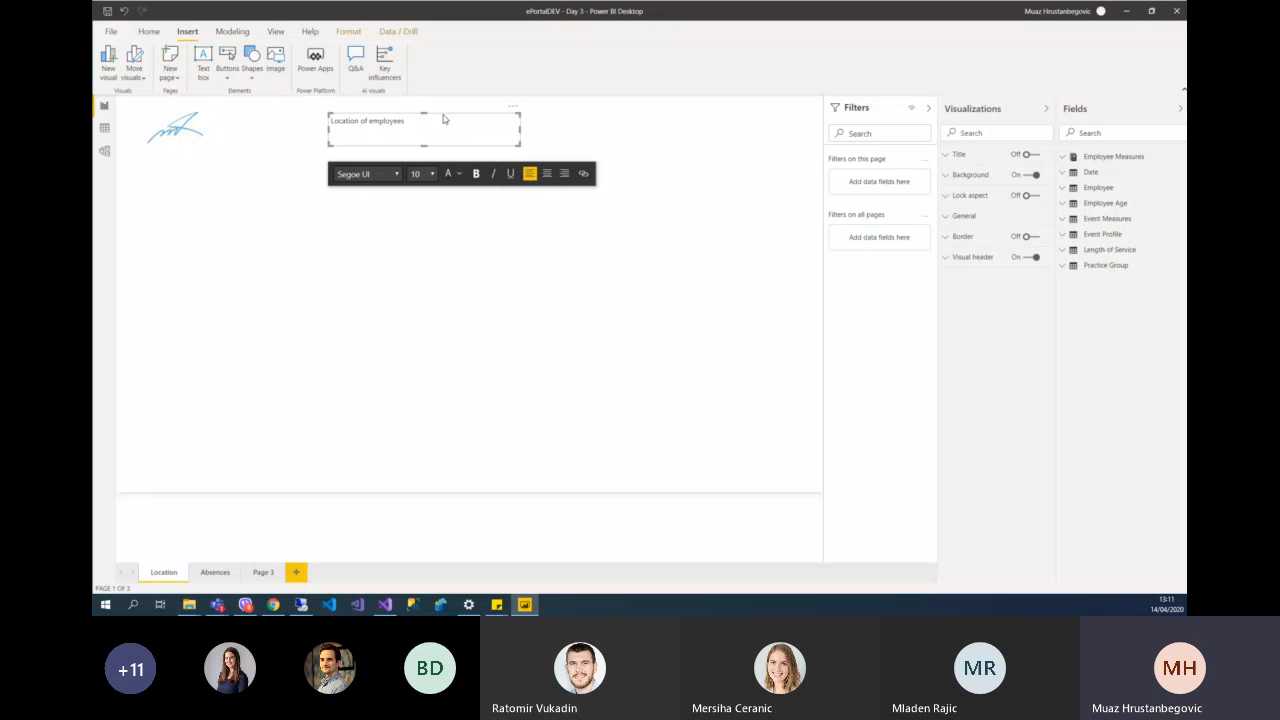
key("ctrl+a")
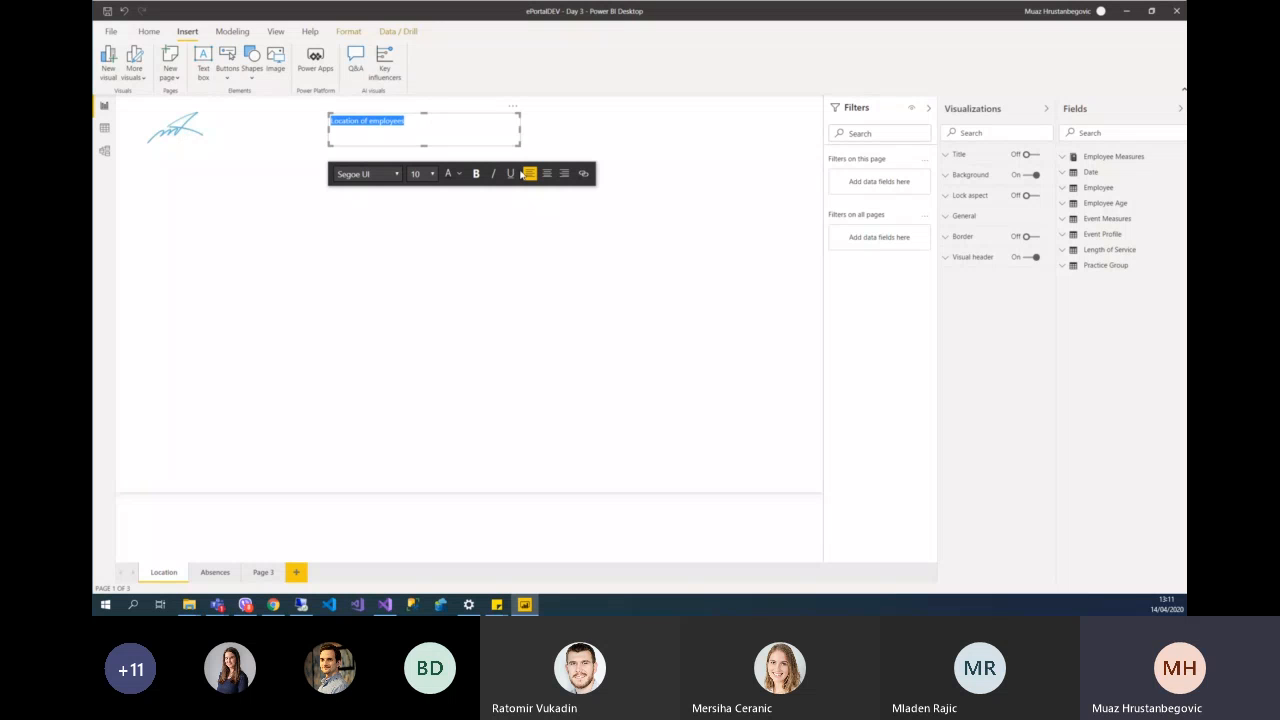
left_click(547, 173)
left_click(431, 176)
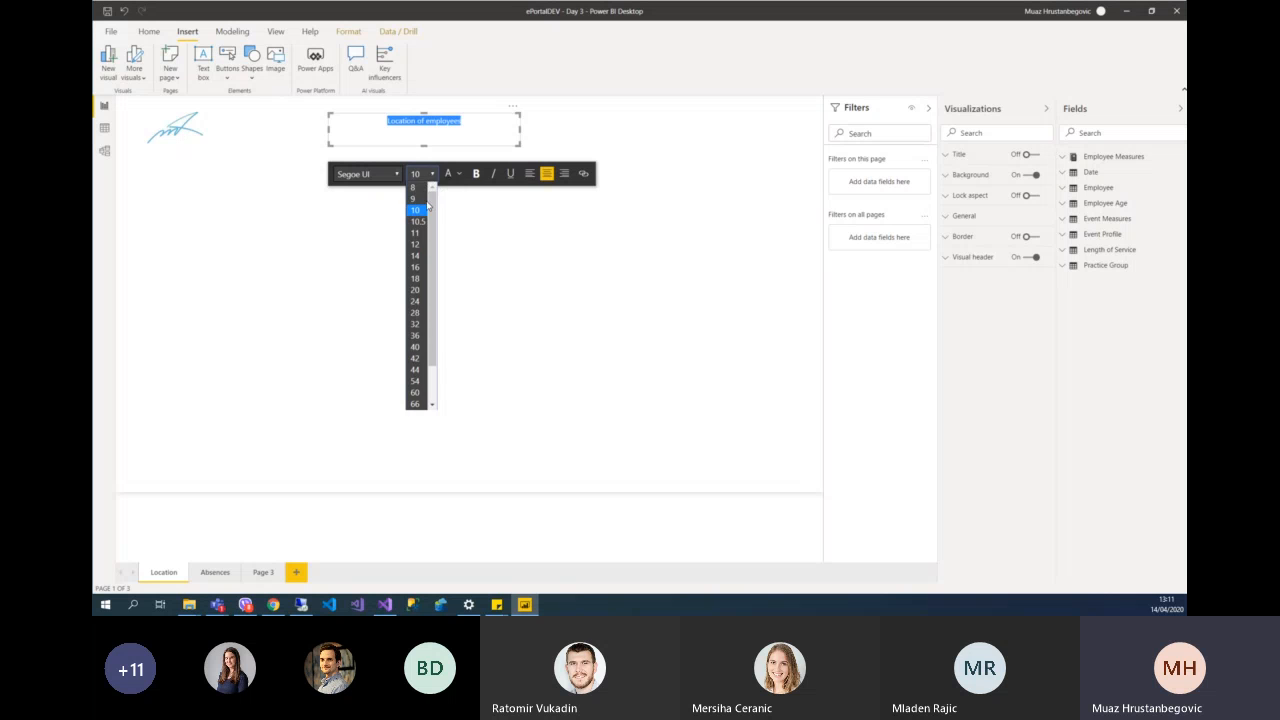
left_click(414, 316)
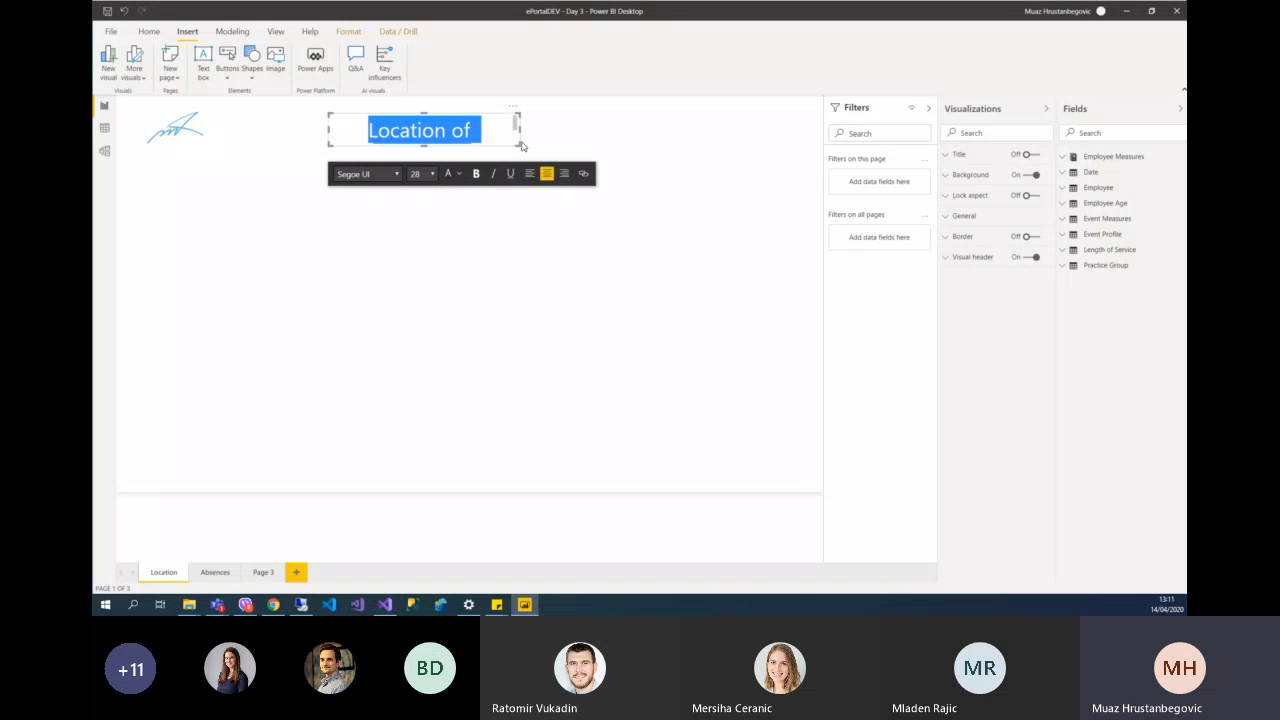
left_click_drag(520, 132, 688, 158)
left_click(692, 160)
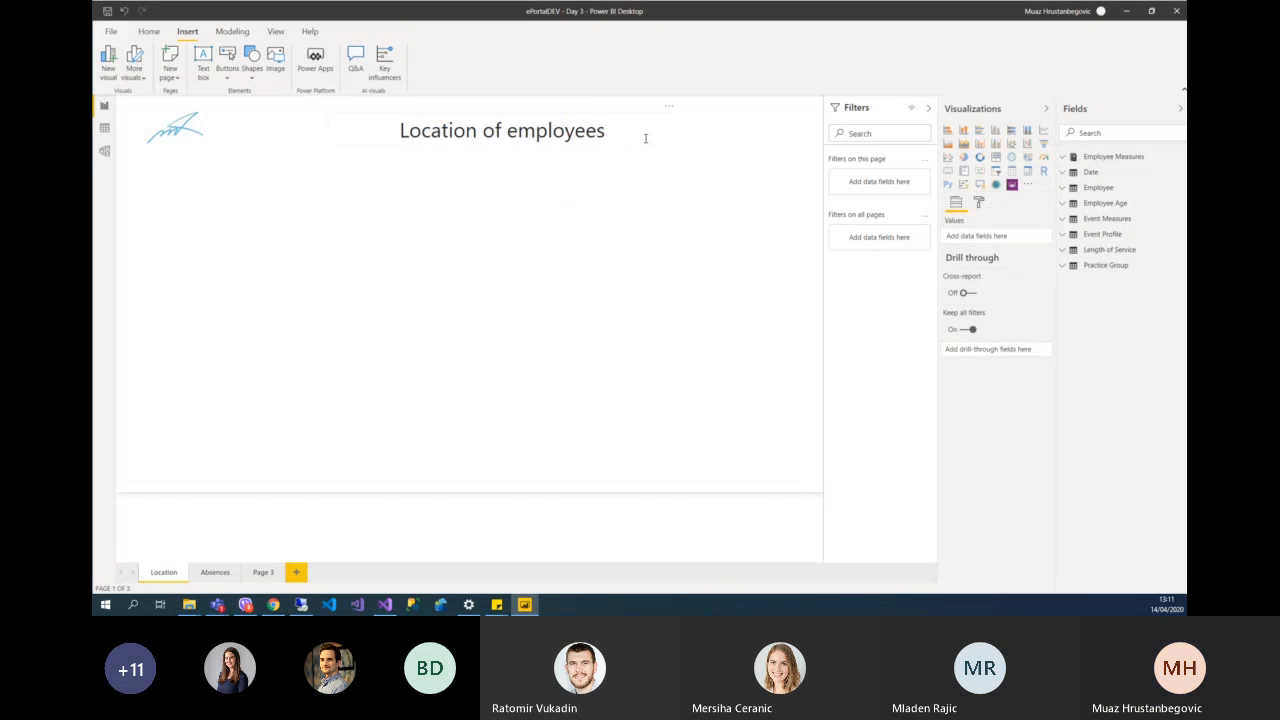
left_click(643, 118)
left_click(718, 127)
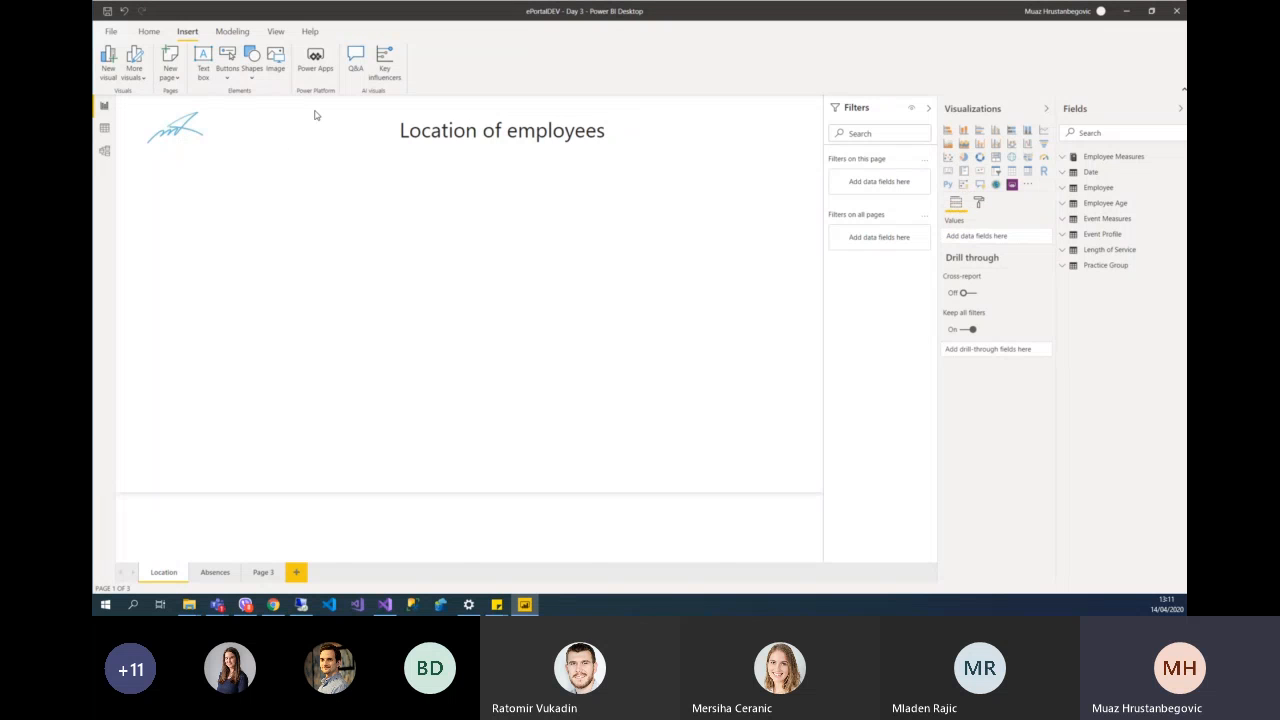
left_click(363, 118)
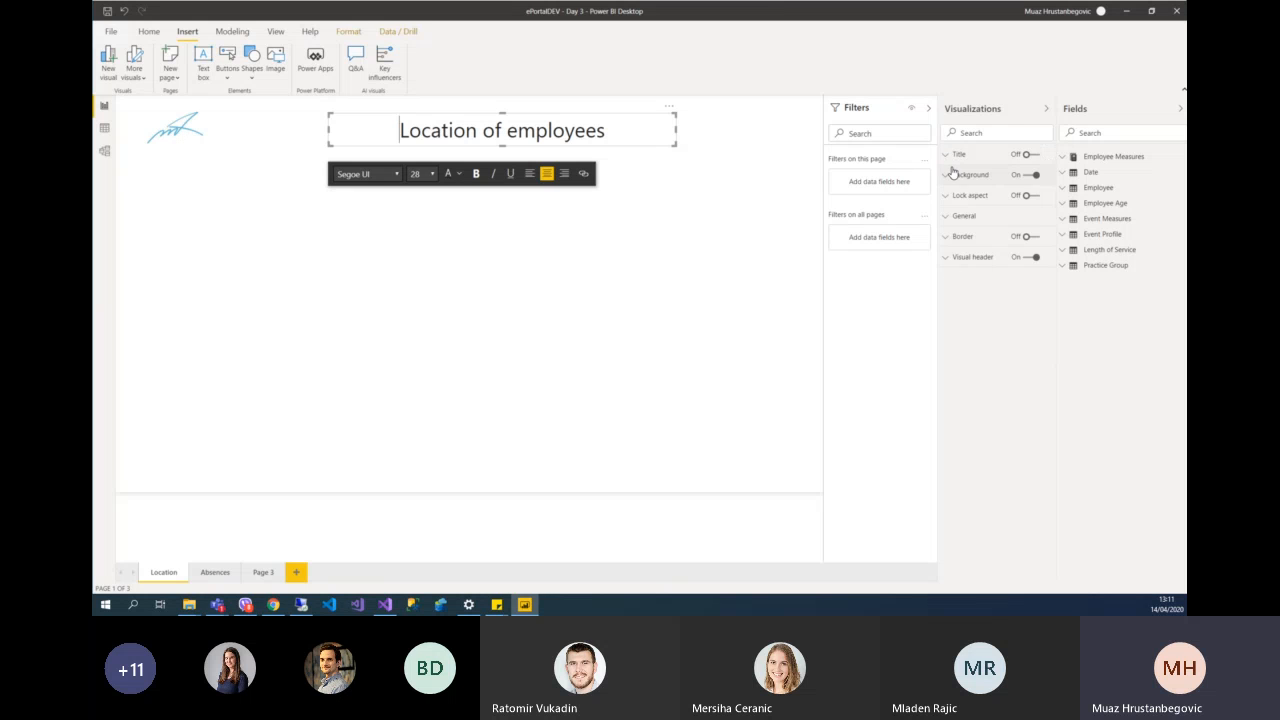
left_click(239, 188)
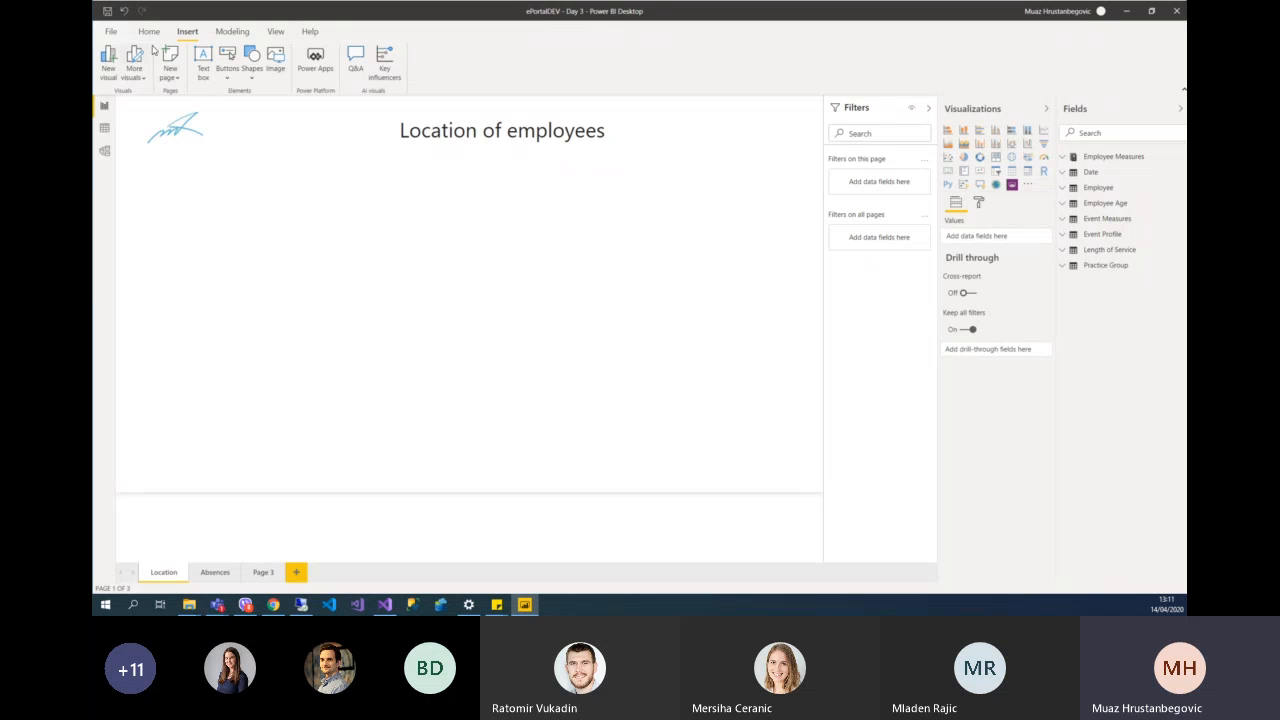
left_click(144, 33)
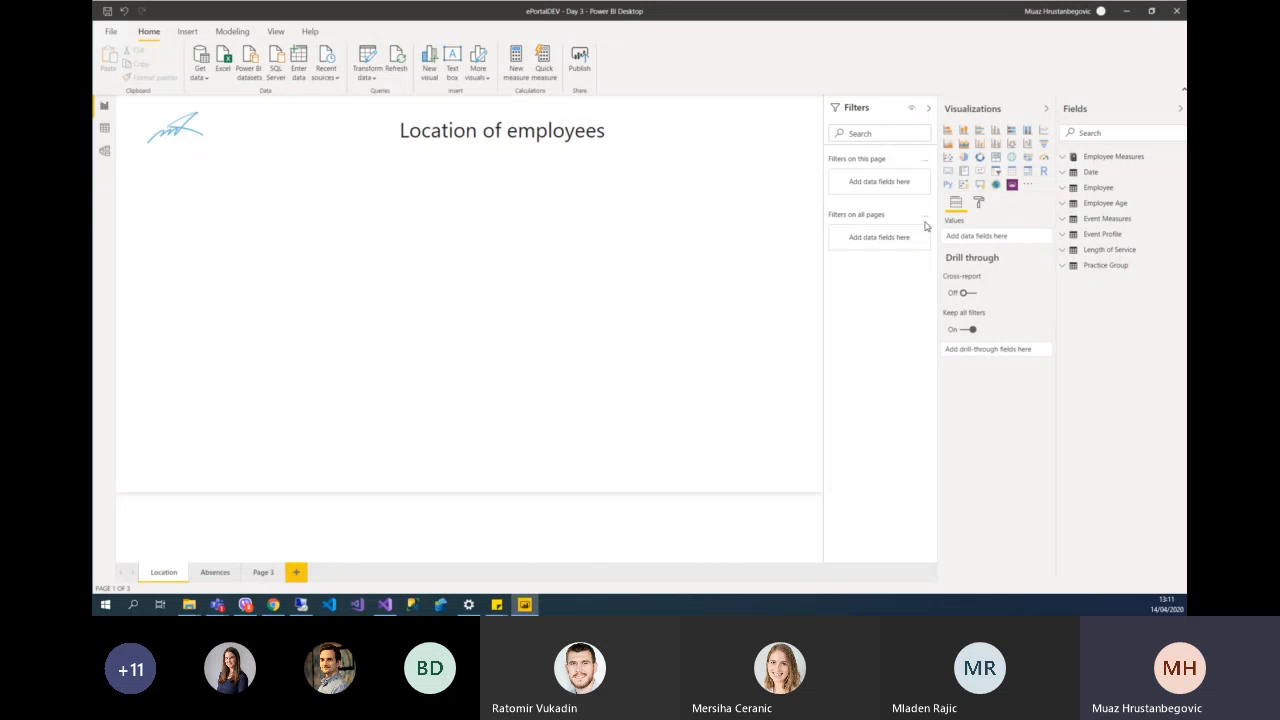
- Add a map visual below the logo and enlarge it to cover over half of the page's width
left_click_drag(938, 187, 918, 190)
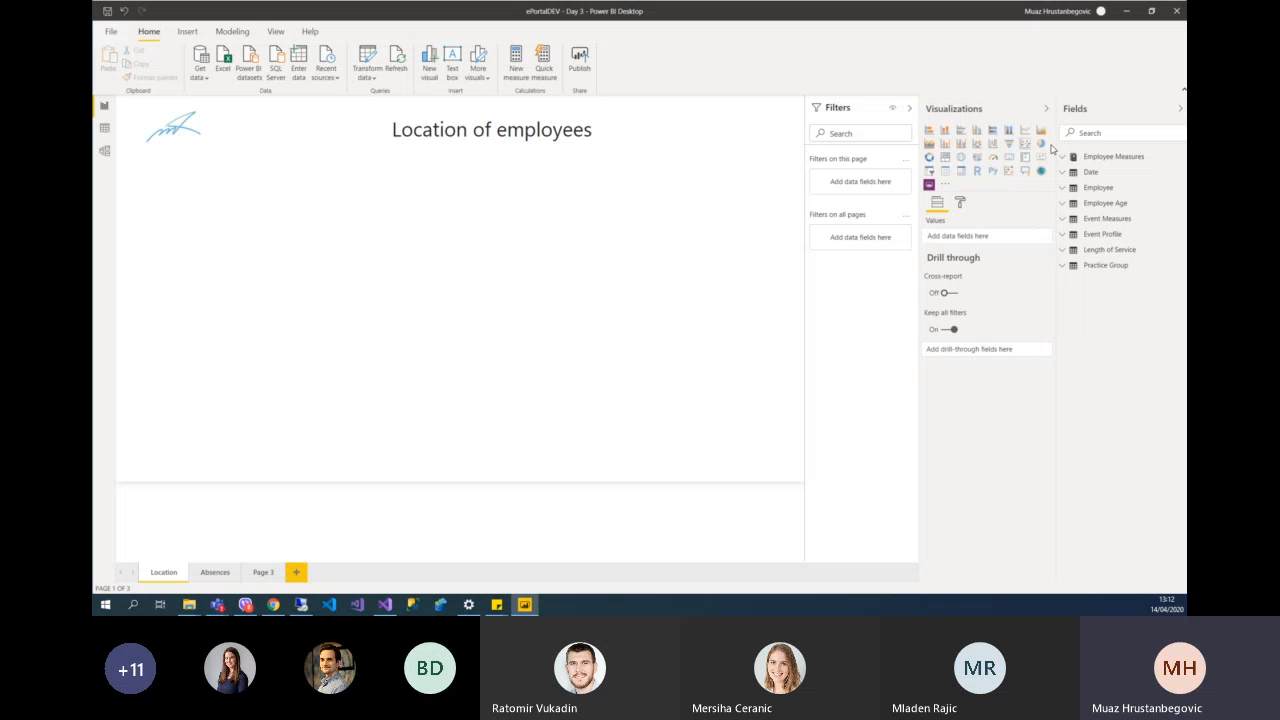
left_click(962, 158)
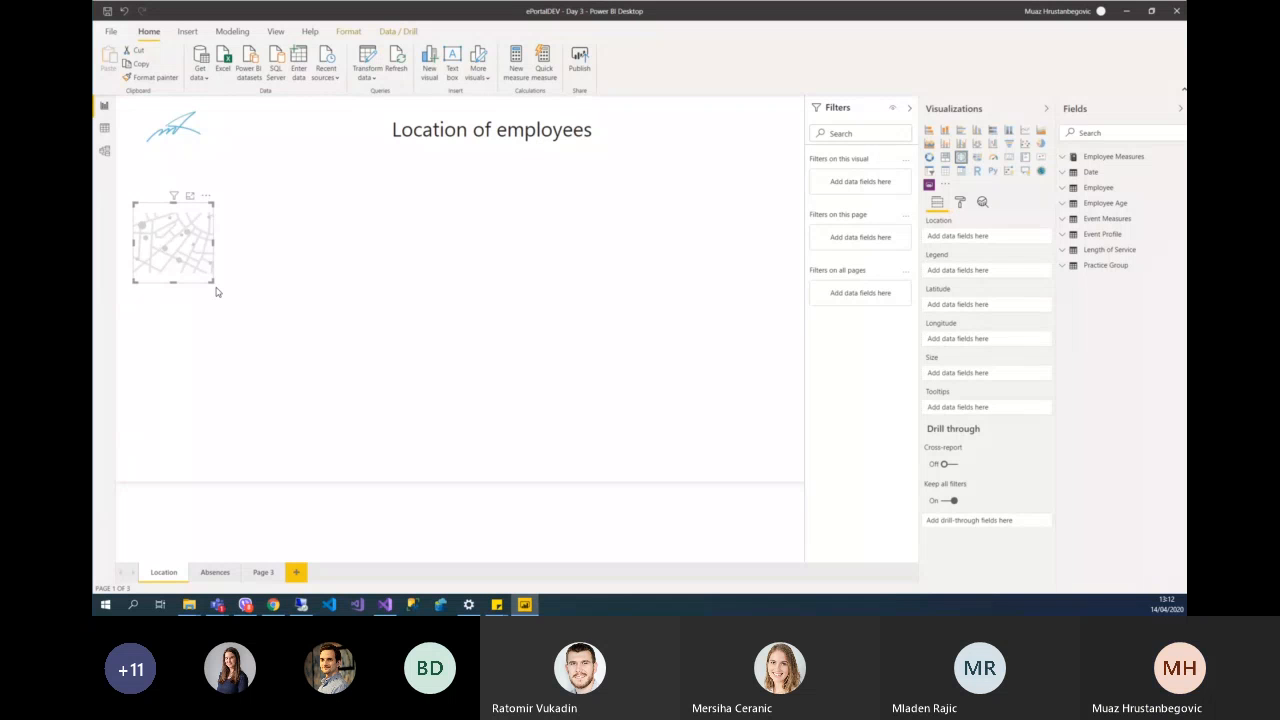
left_click_drag(211, 281, 517, 446)
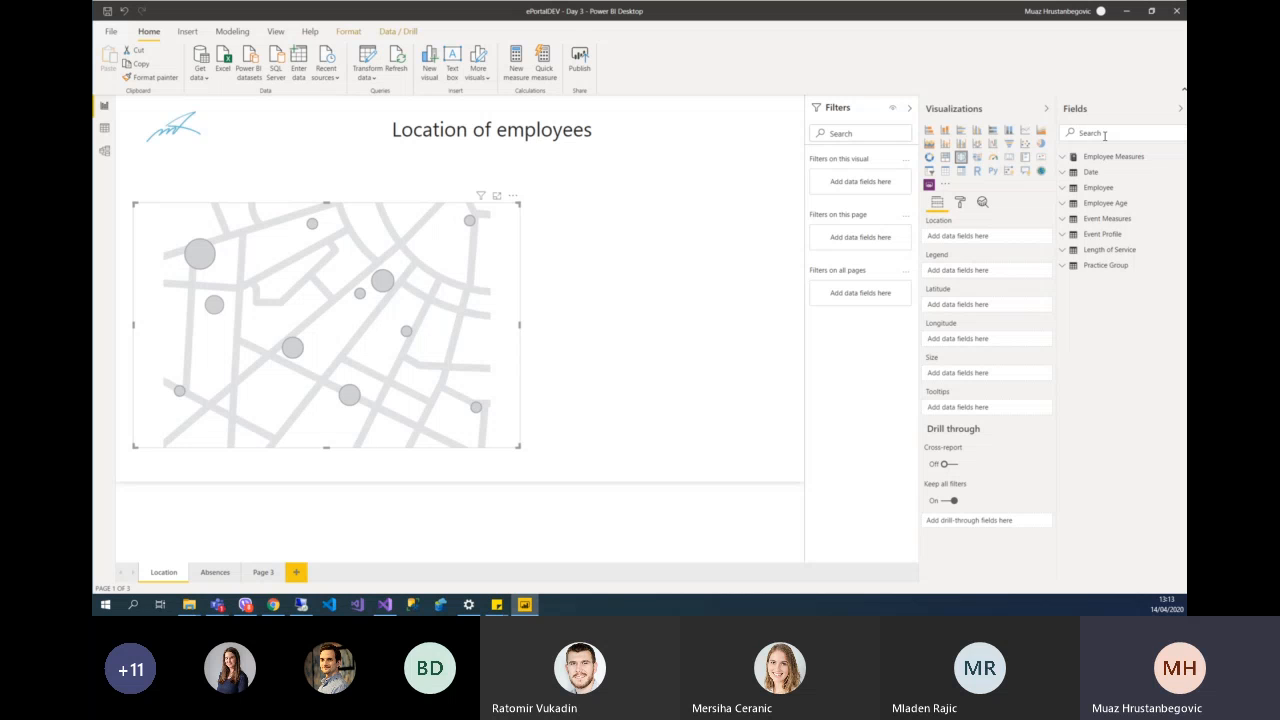
- Plot the Employee table's Location field as the map's location
type("loc")
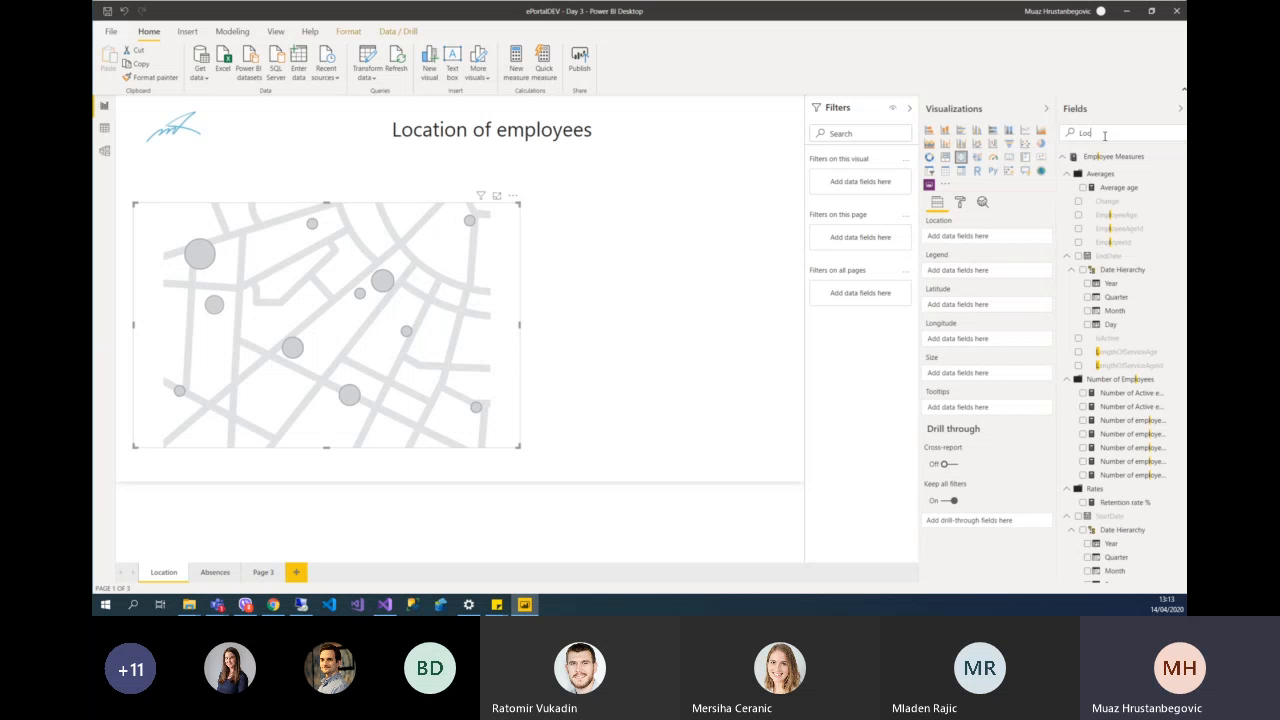
key("BackSpace")
key("BackSpace")
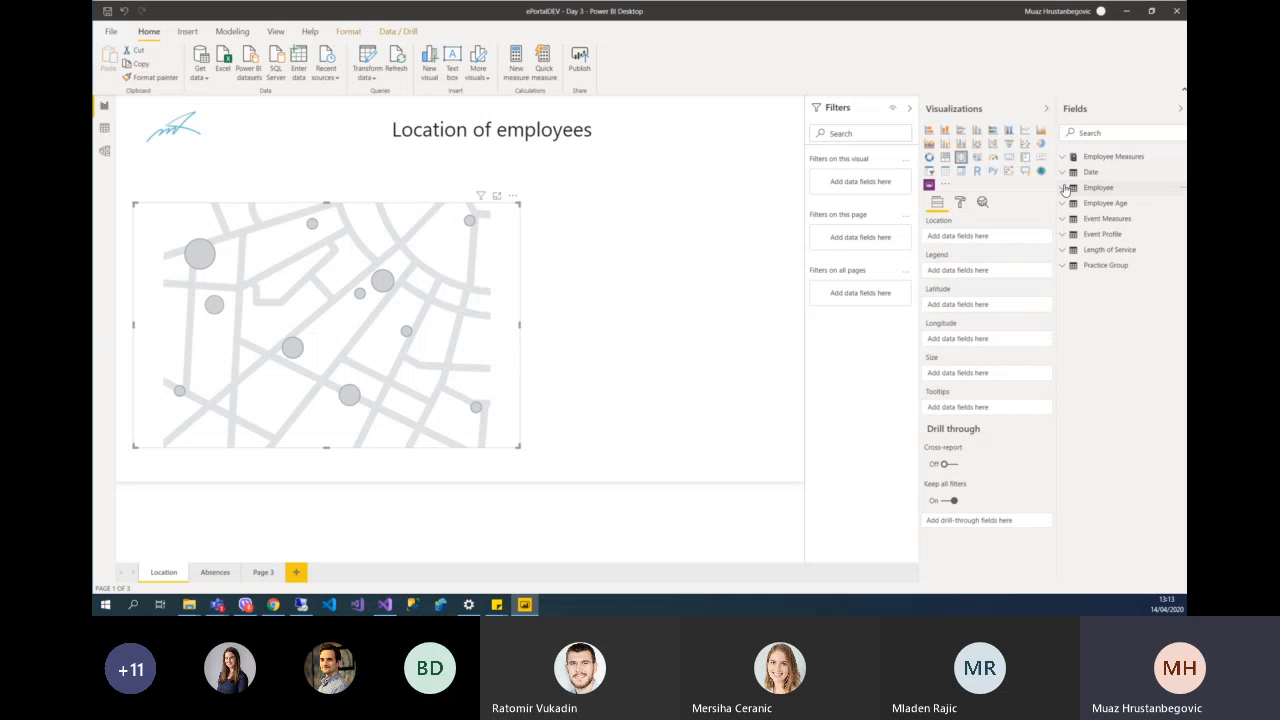
left_click(1065, 189)
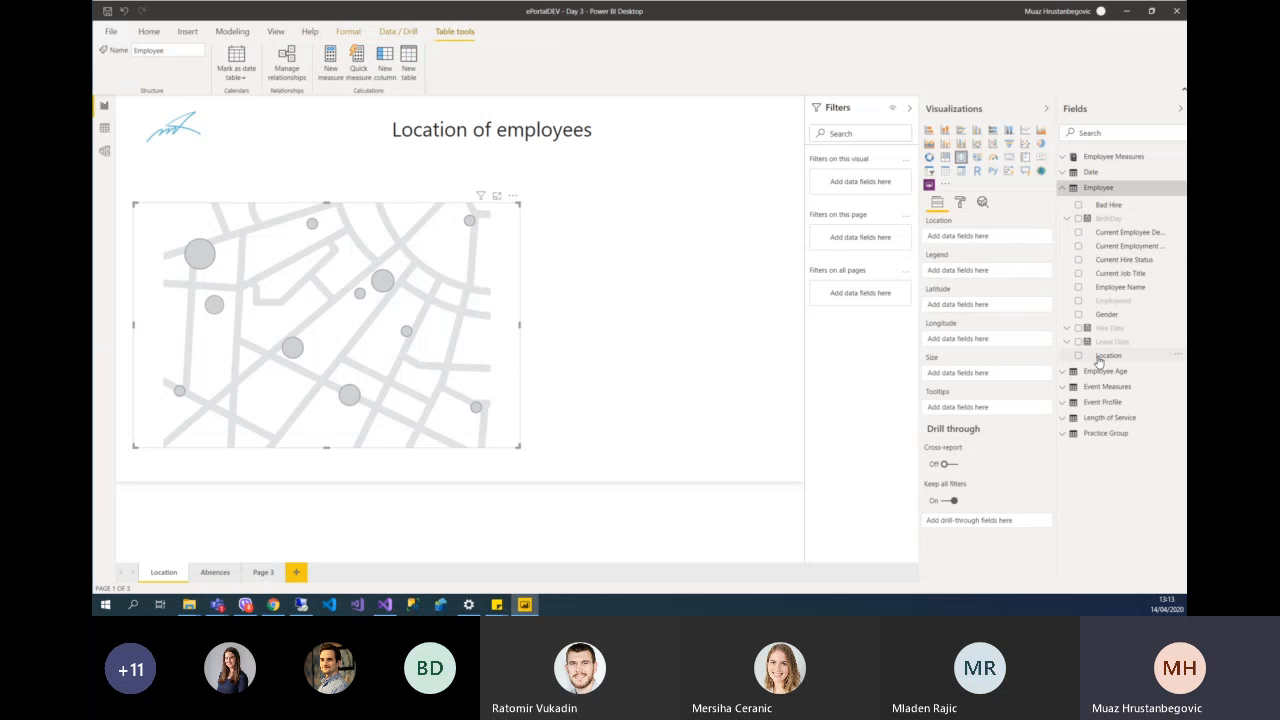
left_click_drag(1085, 362, 957, 243)
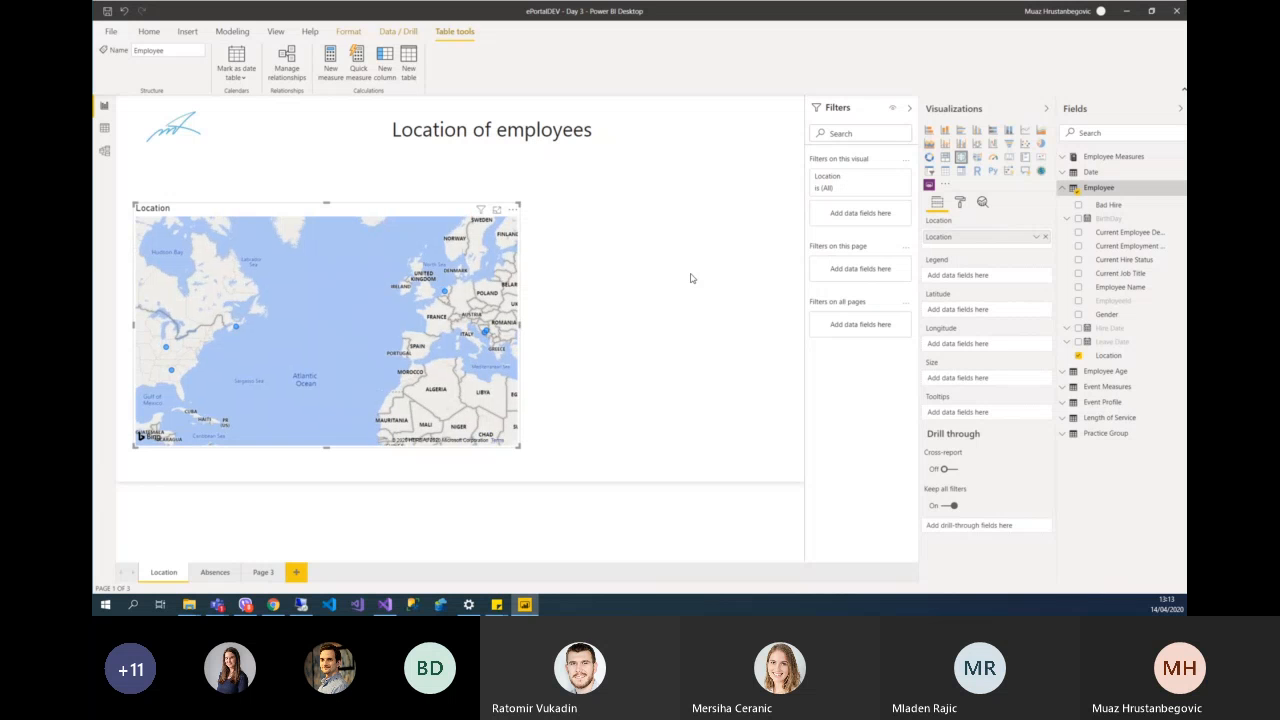
mouse_move(487, 333)
left_click(654, 315)
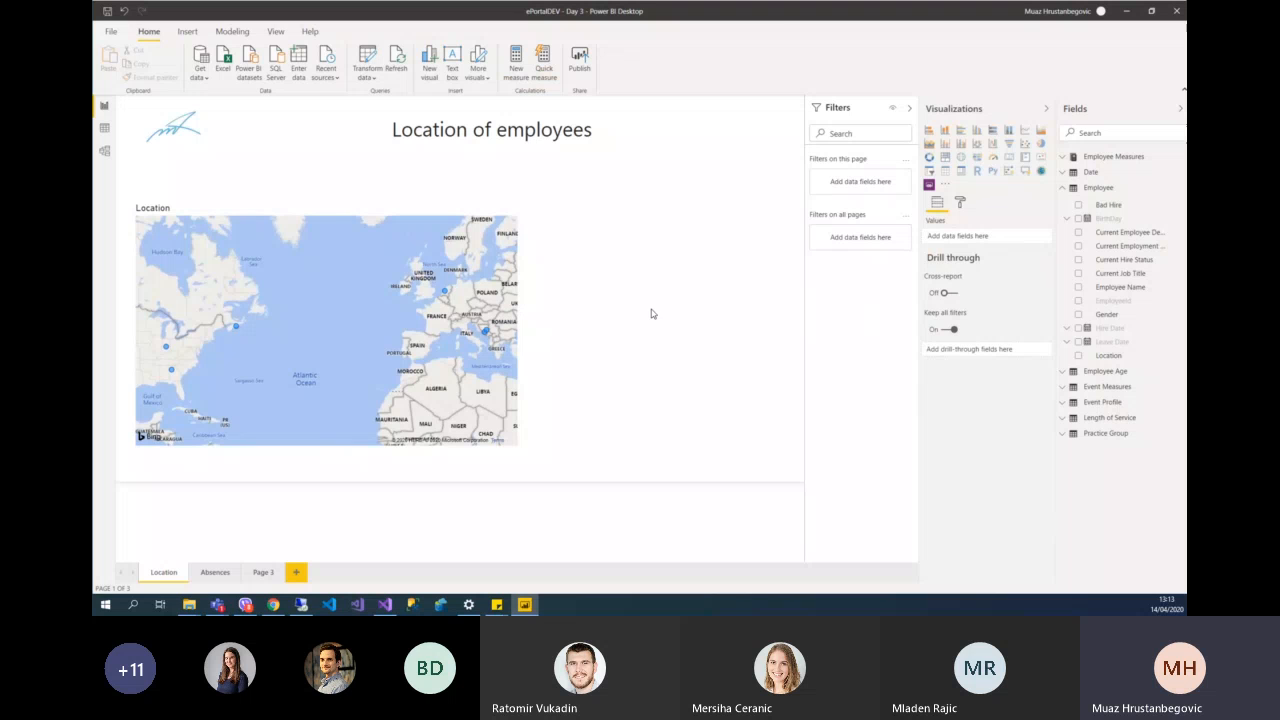
left_click(334, 240)
left_click(617, 263)
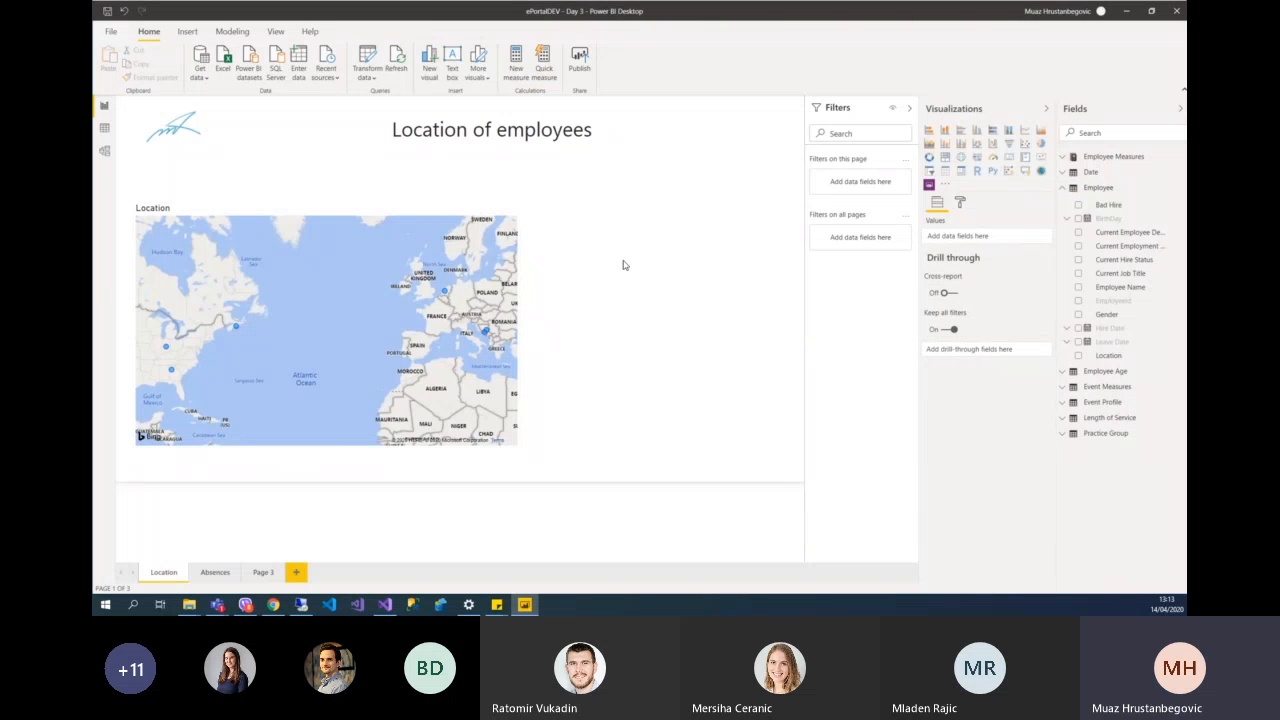
- Add a table visual to the right of the map listing the Employee Location field, and shorten it
left_click(945, 174)
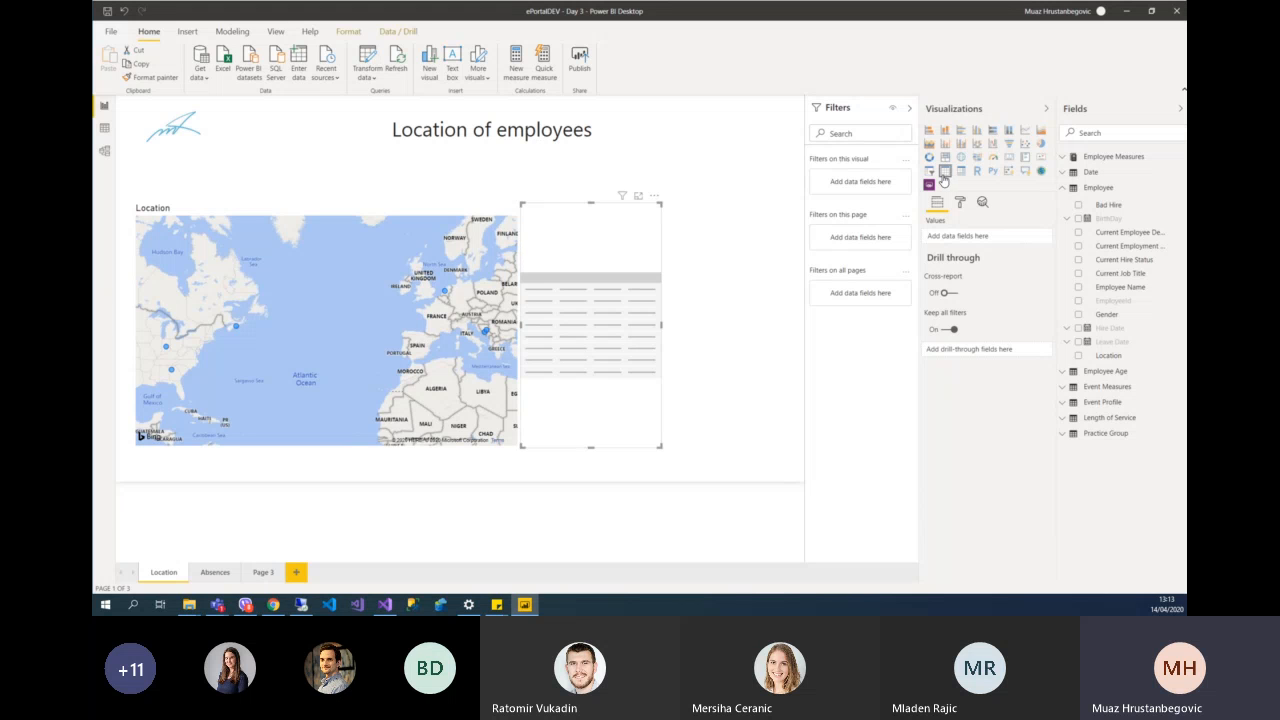
left_click_drag(621, 228, 669, 229)
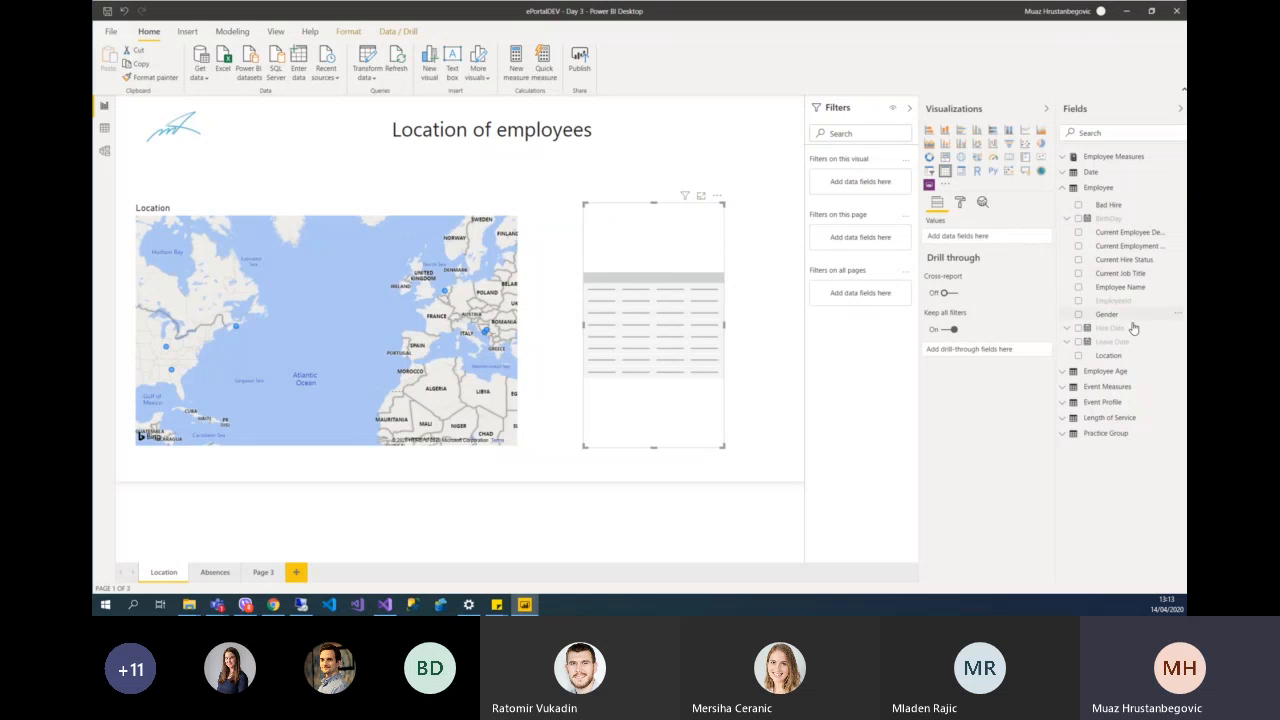
left_click_drag(1110, 357, 976, 238)
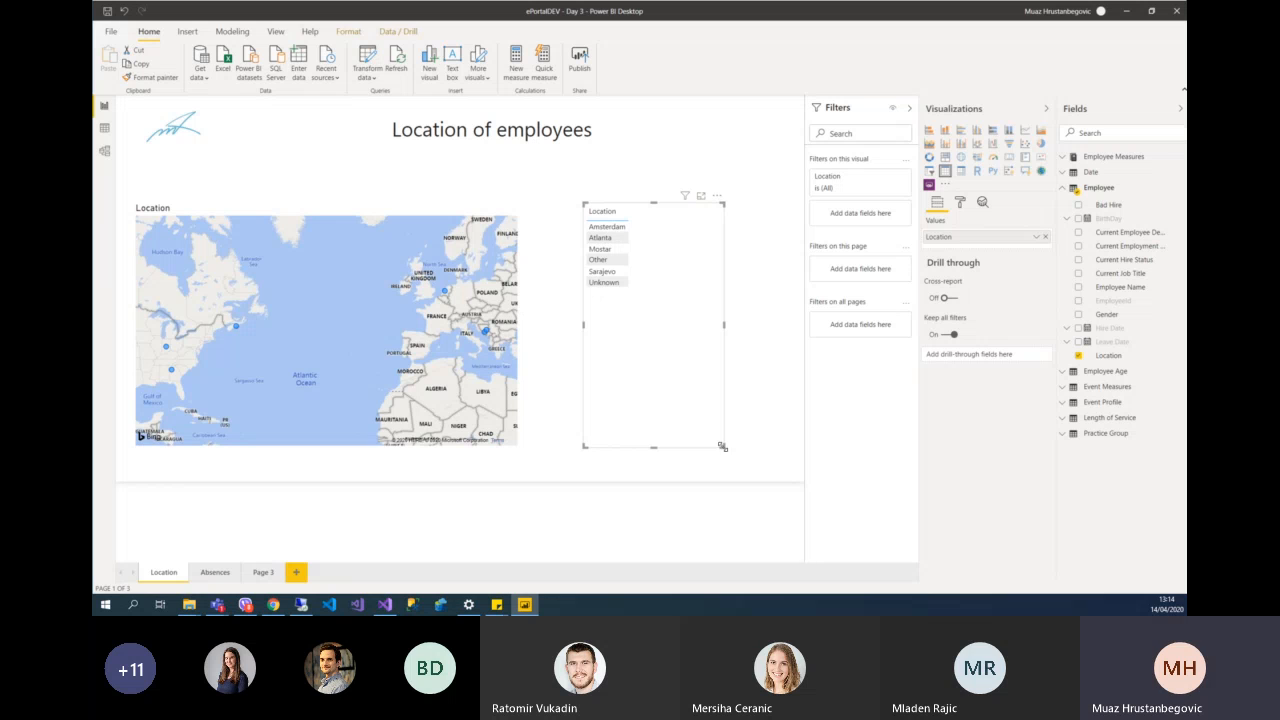
left_click_drag(722, 446, 733, 338)
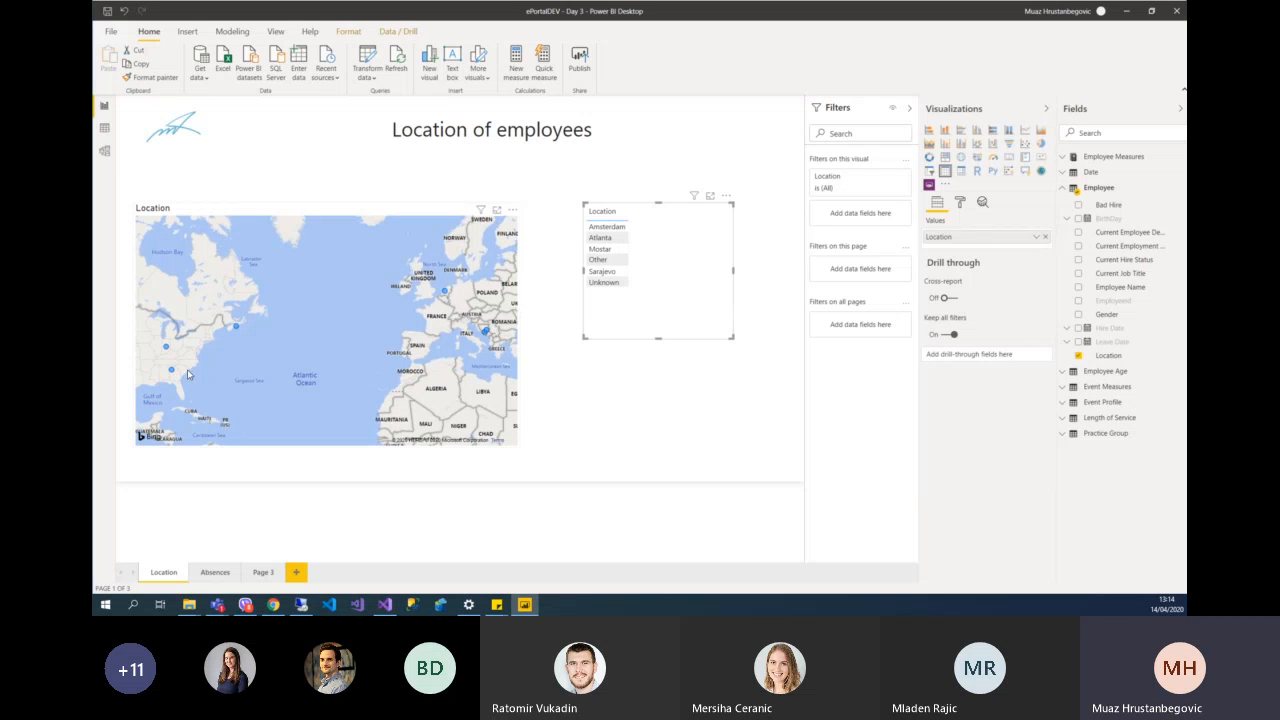
- Examine the location points on the map in America and Europe and compare them with the table's locations
mouse_move(172, 375)
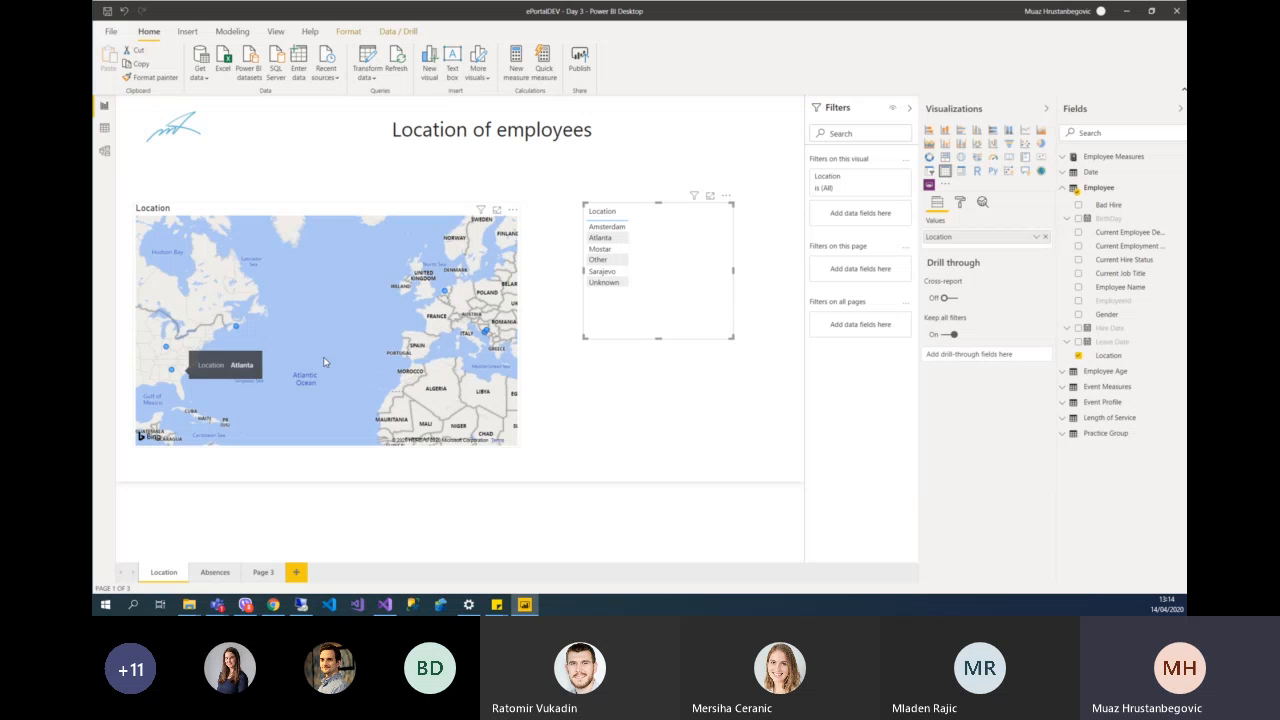
scroll(494, 338, "up", 3)
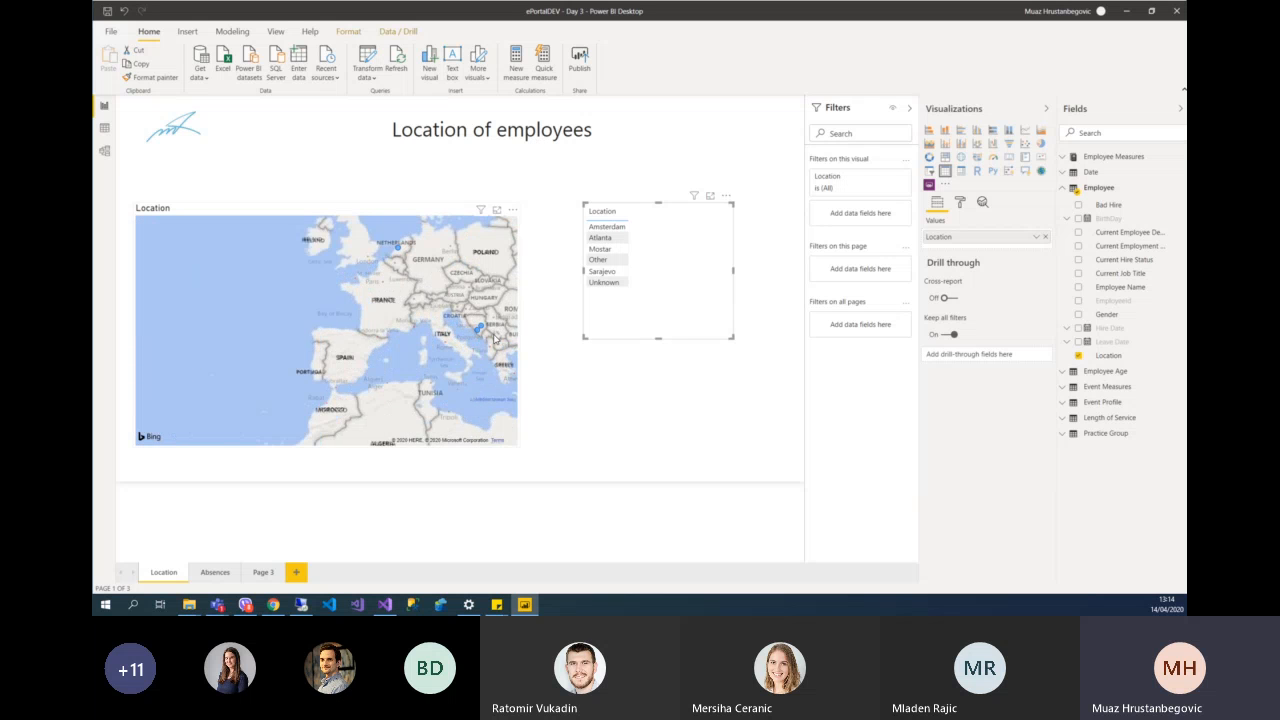
scroll(494, 338, "down", 3)
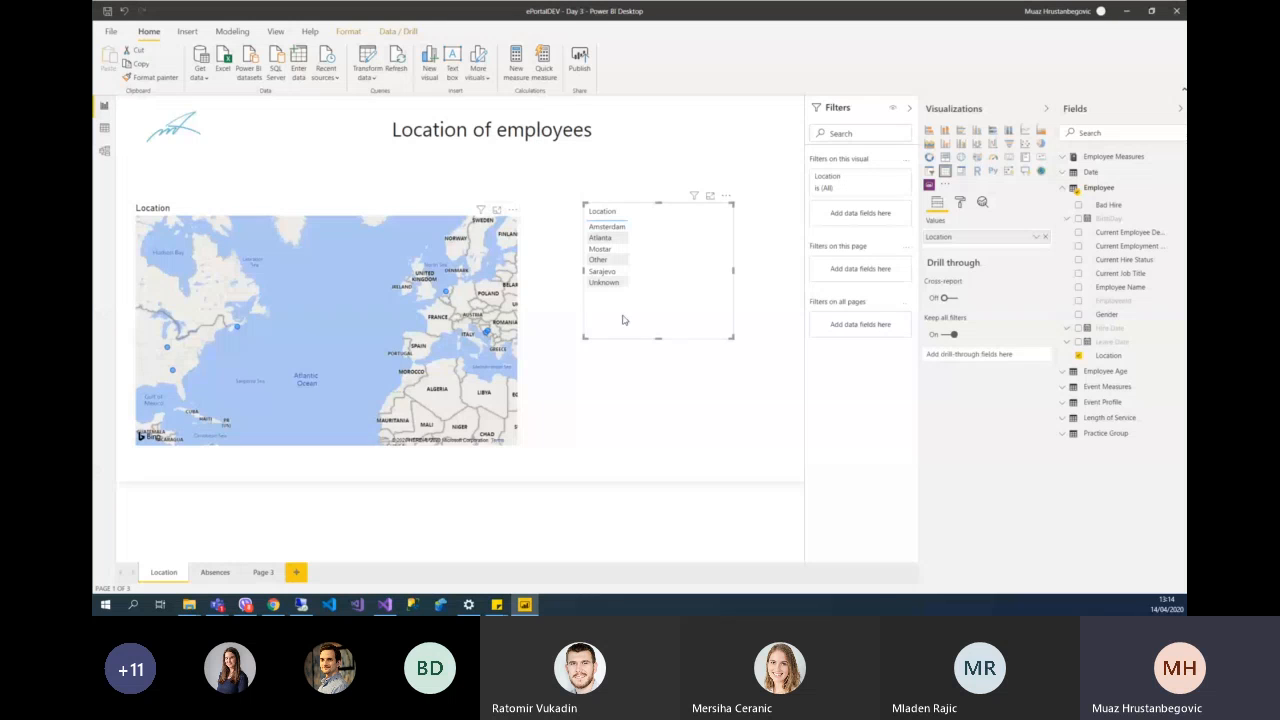
left_click(380, 219)
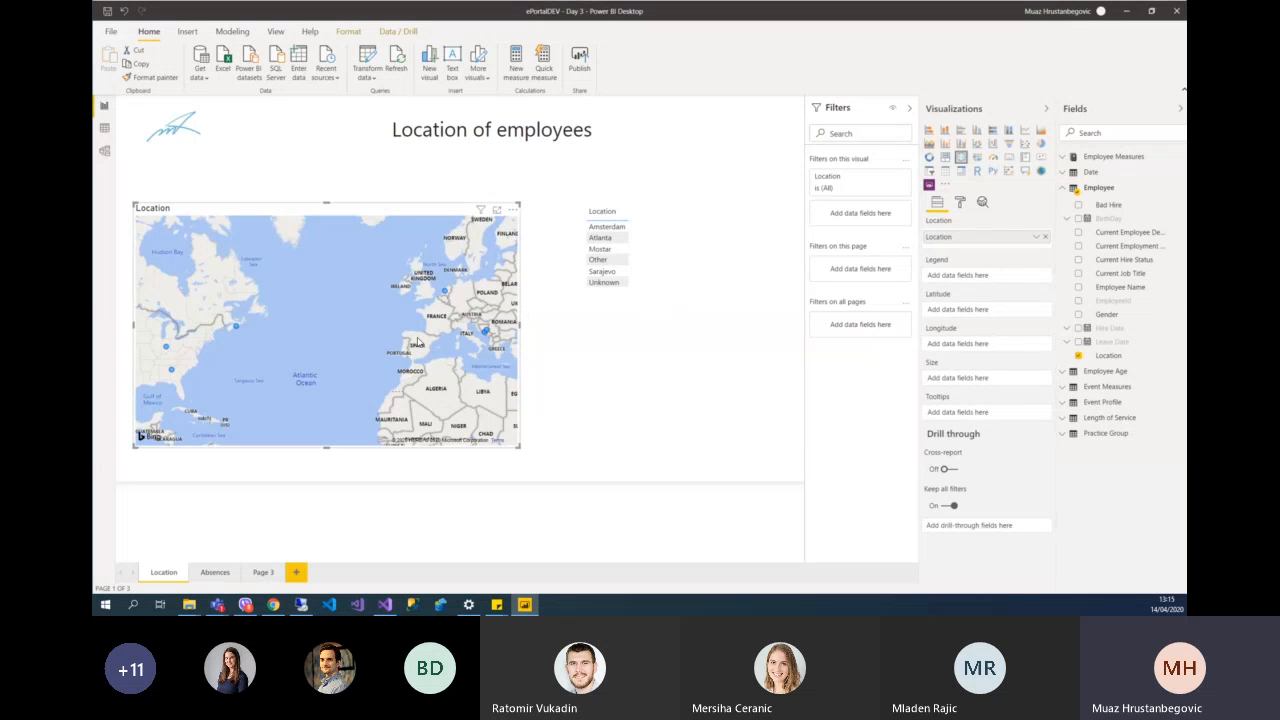
mouse_move(410, 325)
left_mouse_down()
mouse_move(373, 320)
mouse_move(400, 333)
left_mouse_up()
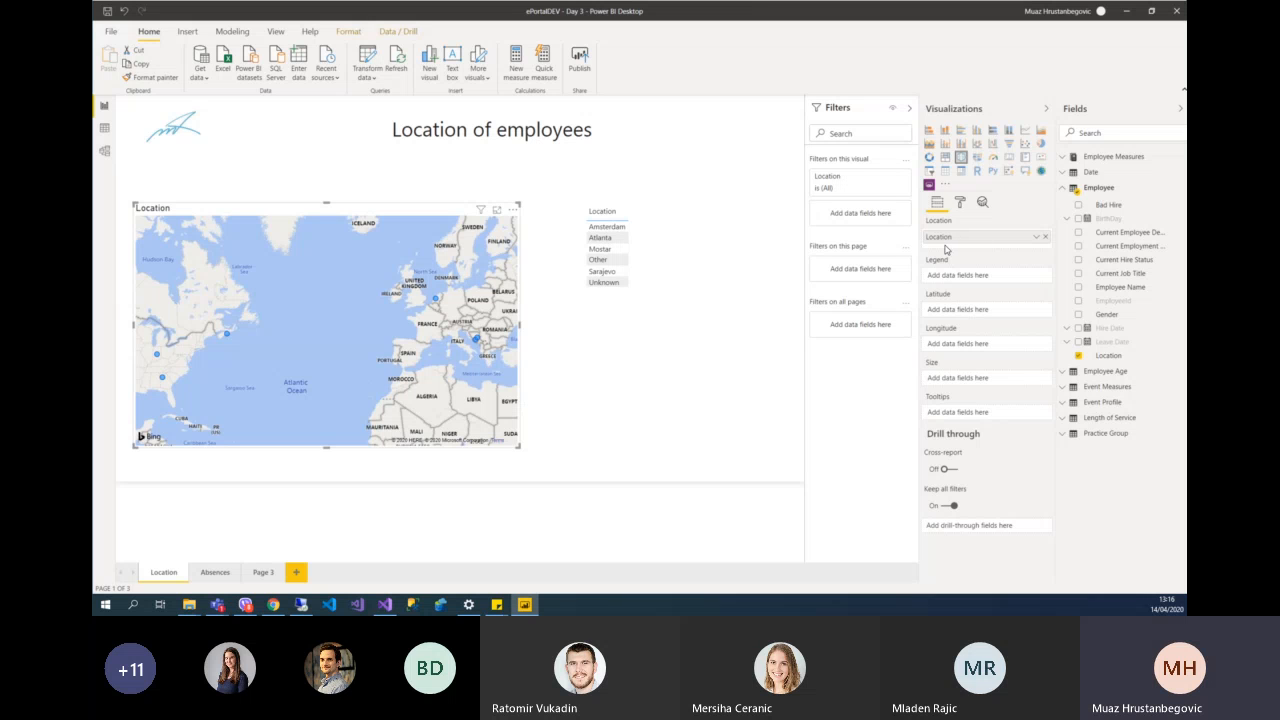
left_click(730, 265)
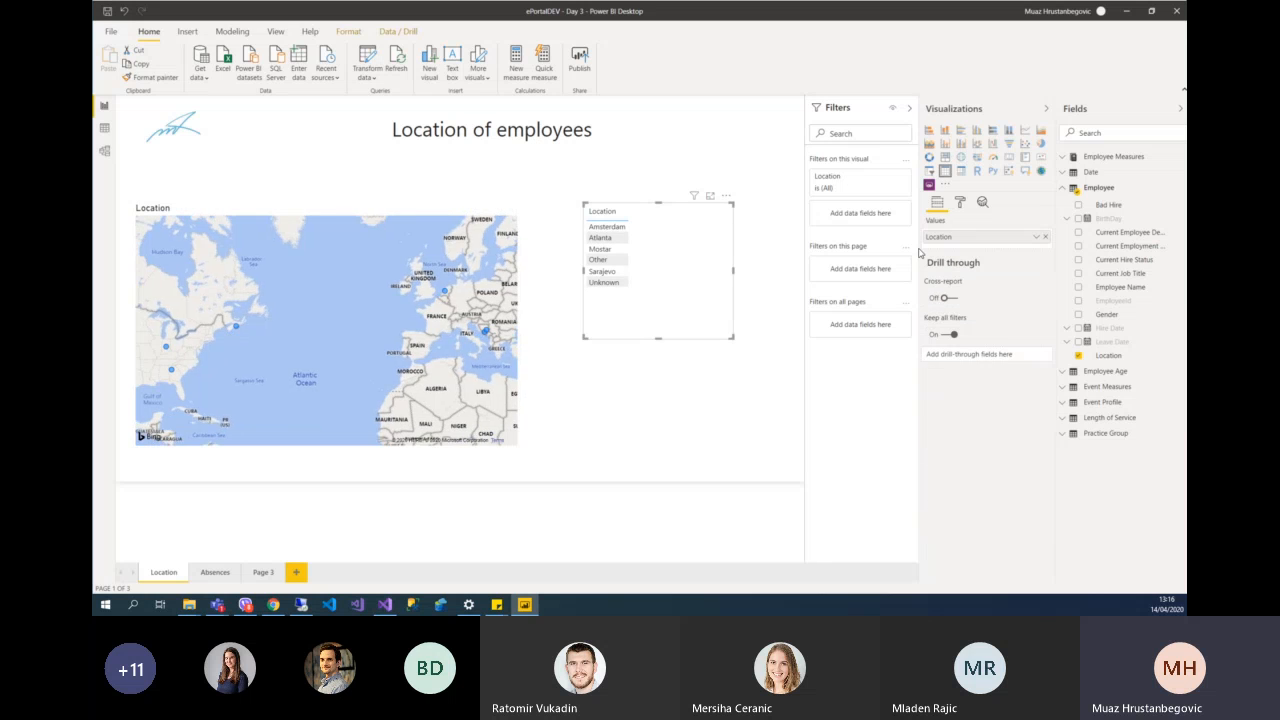
left_click(490, 225)
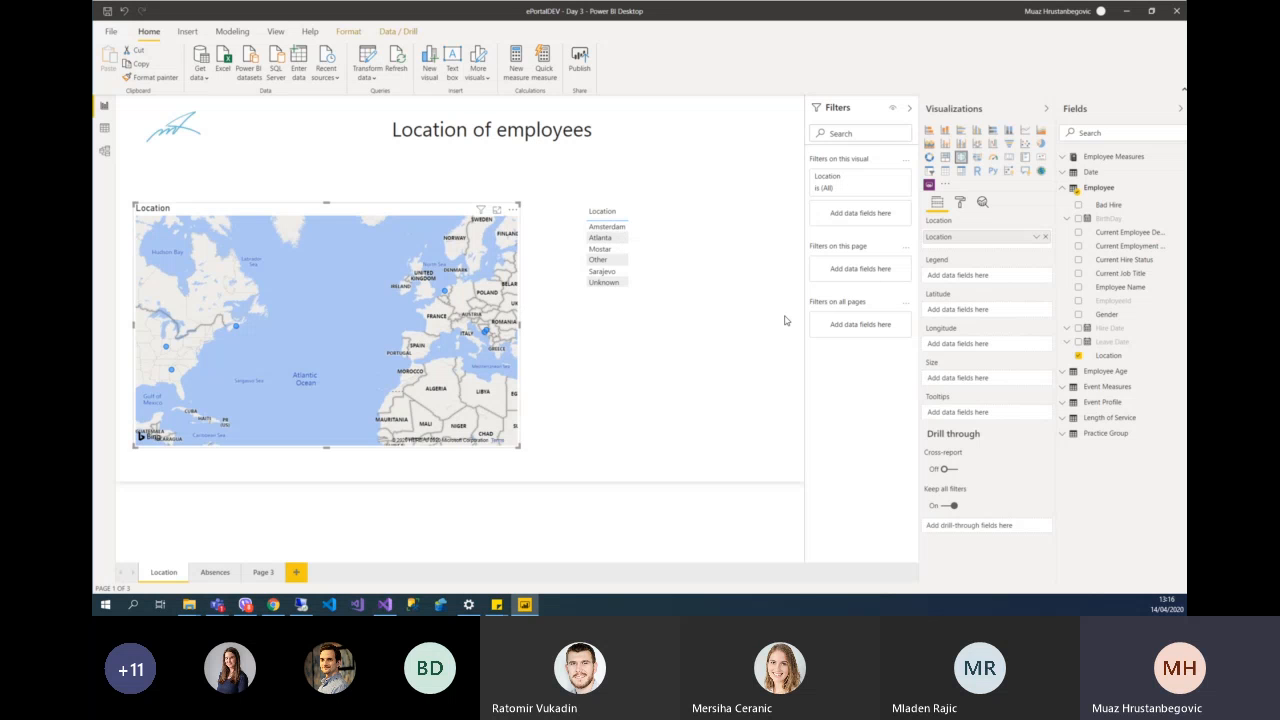
left_click(785, 321)
left_click(401, 212)
mouse_move(446, 294)
- Size the map's bubbles by the Number of Active employees measure, widening the field list to read the measure names
left_click(1068, 158)
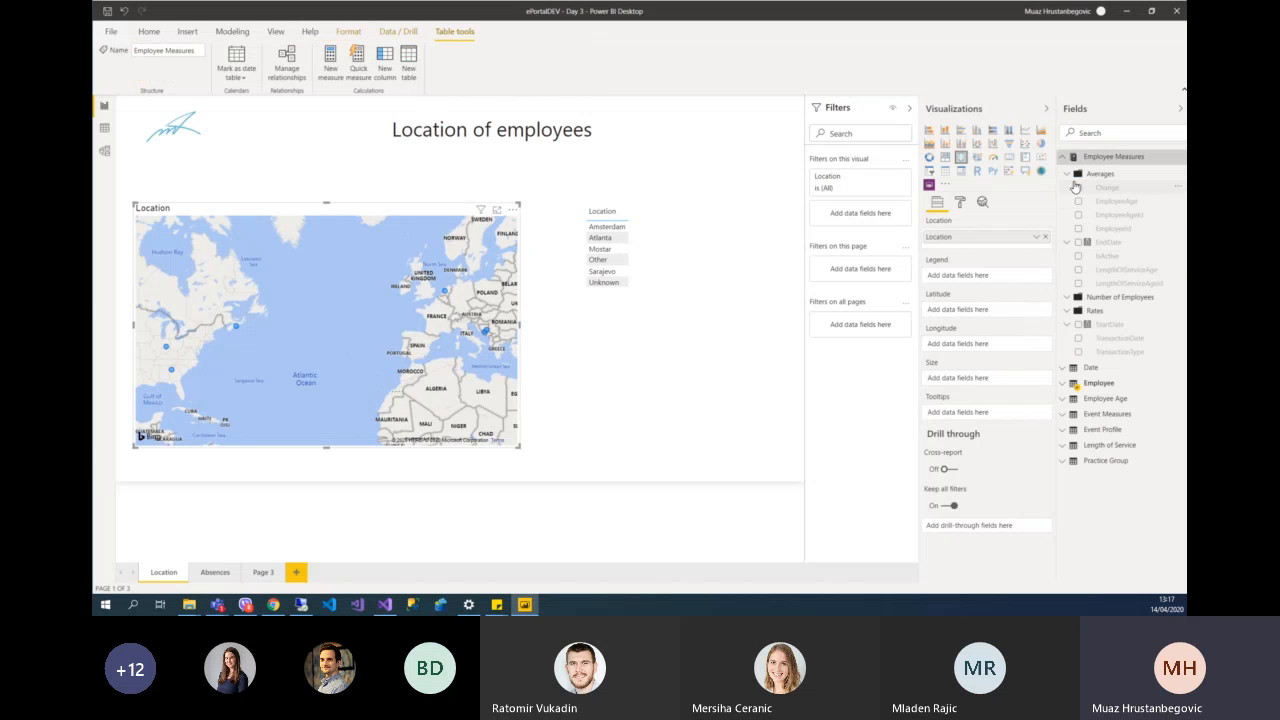
left_click(1067, 175)
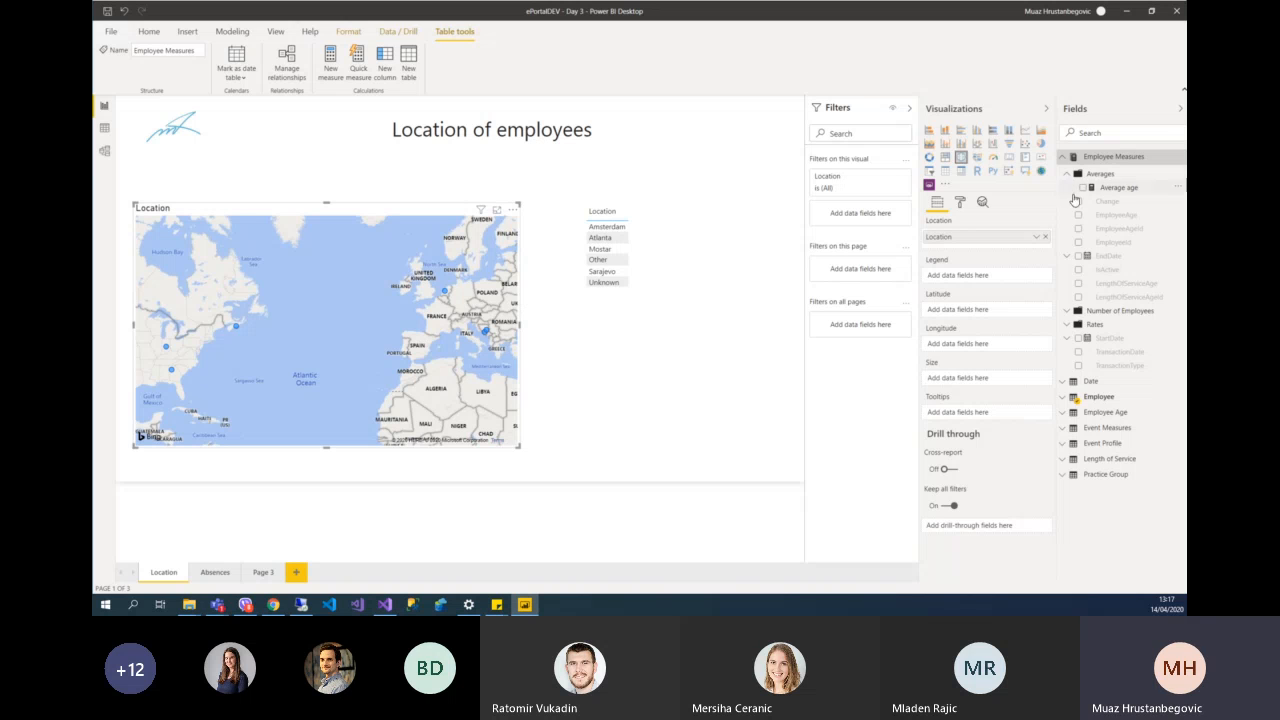
left_click(1067, 312)
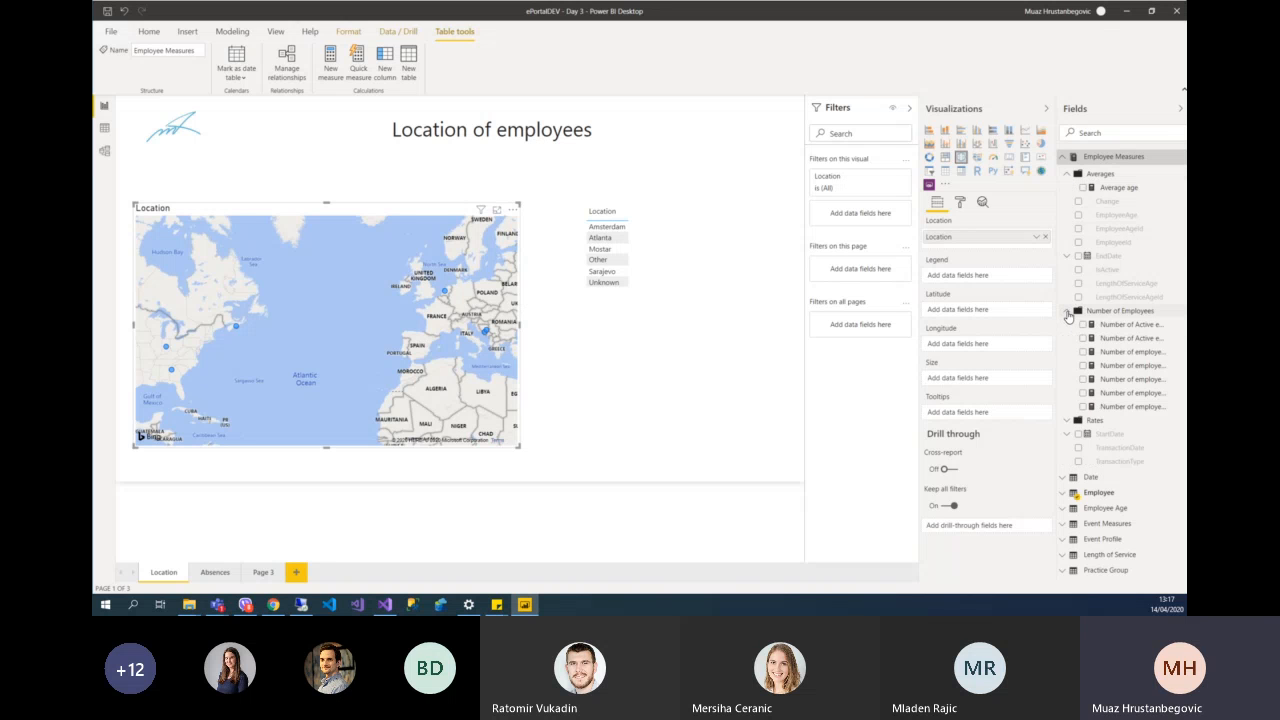
left_click_drag(1057, 330, 1033, 332)
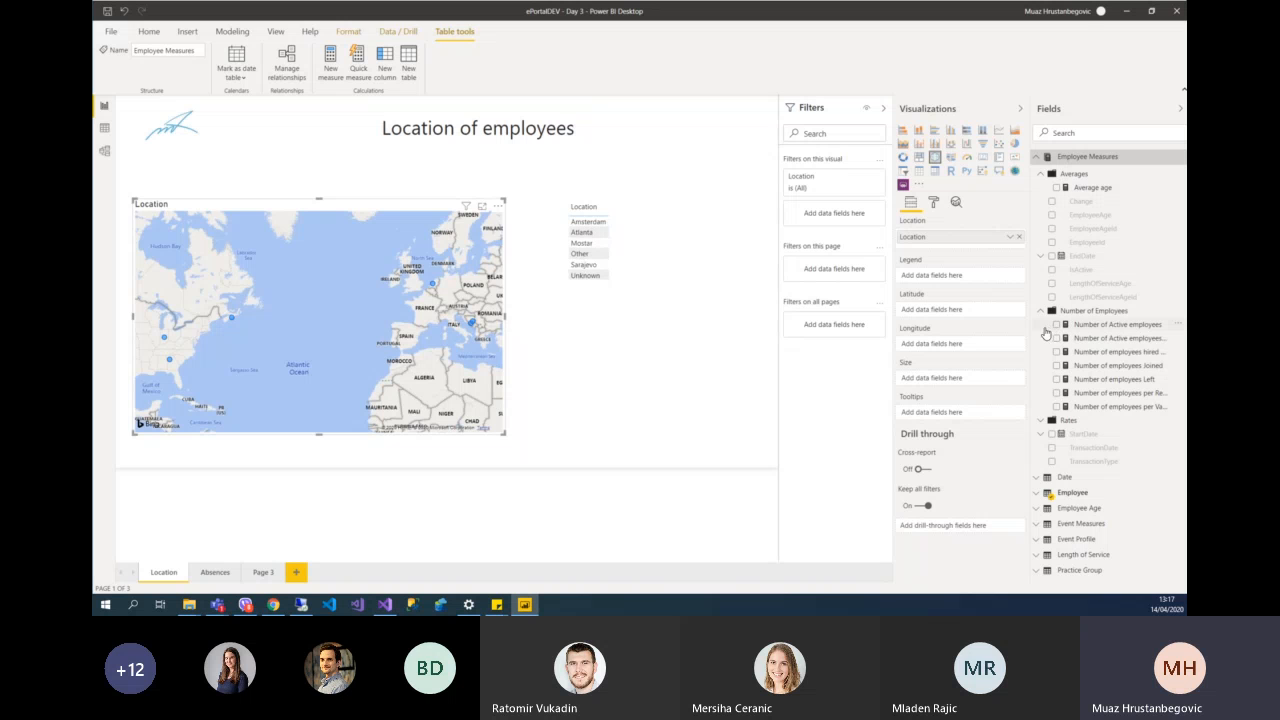
left_click_drag(1030, 330, 956, 332)
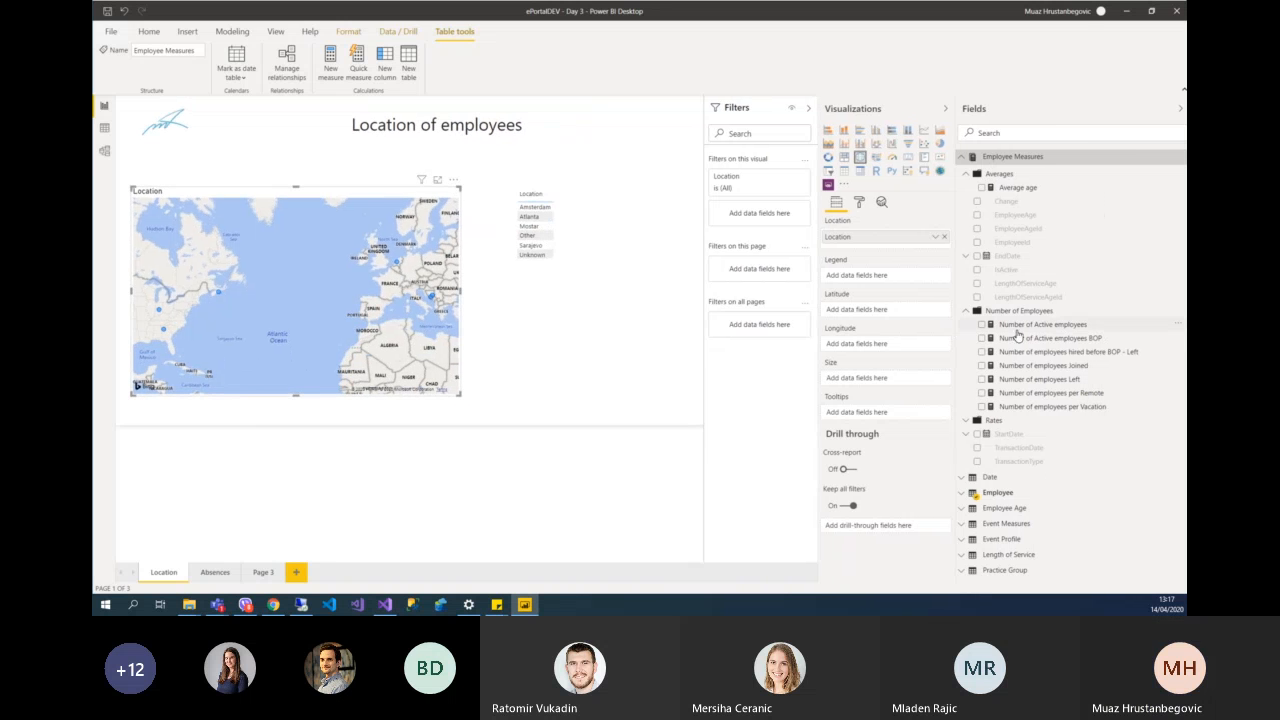
left_click_drag(1035, 328, 889, 381)
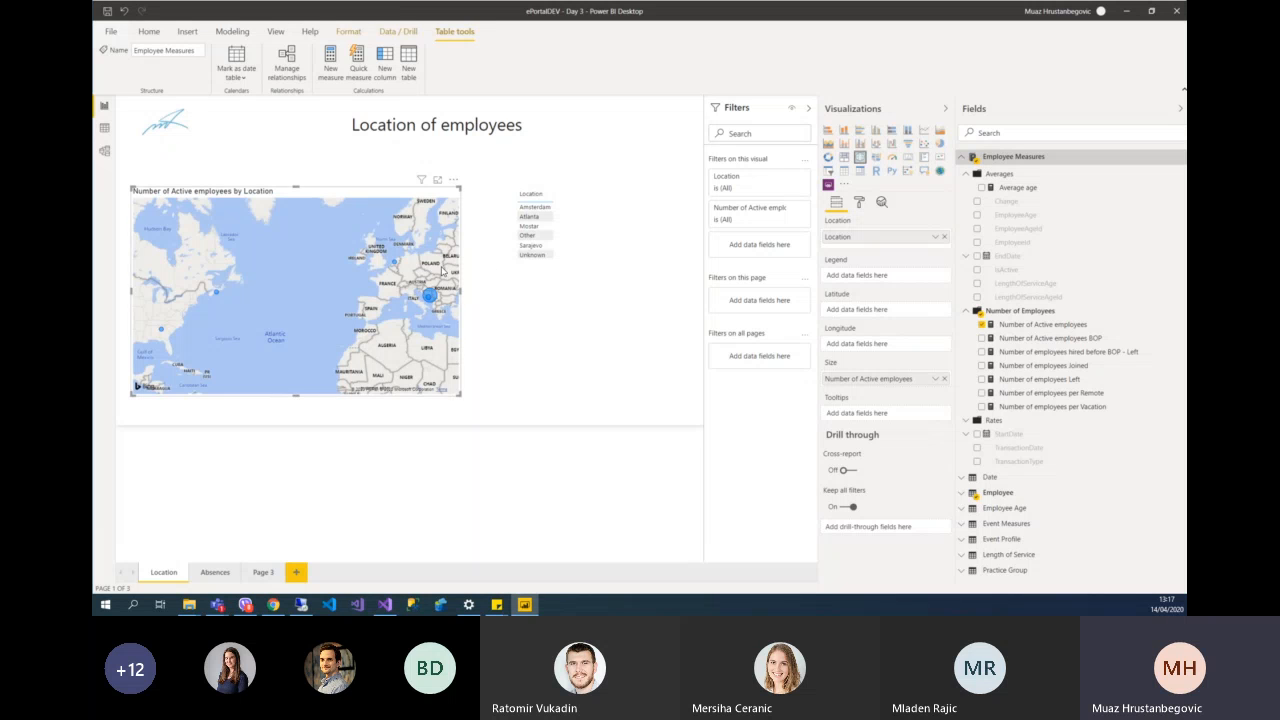
- Enlarge the employee map in focus mode and examine the active employee counts of the bubbles in Europe and America
left_click(438, 183)
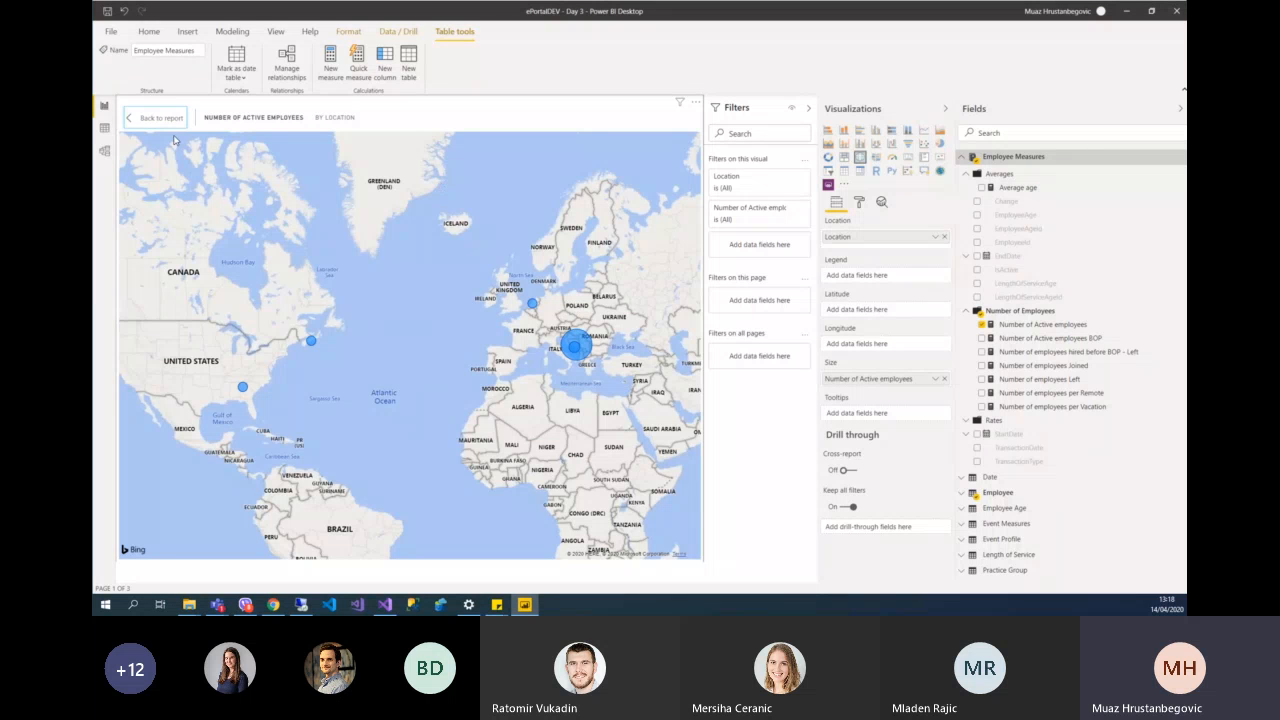
left_click(149, 117)
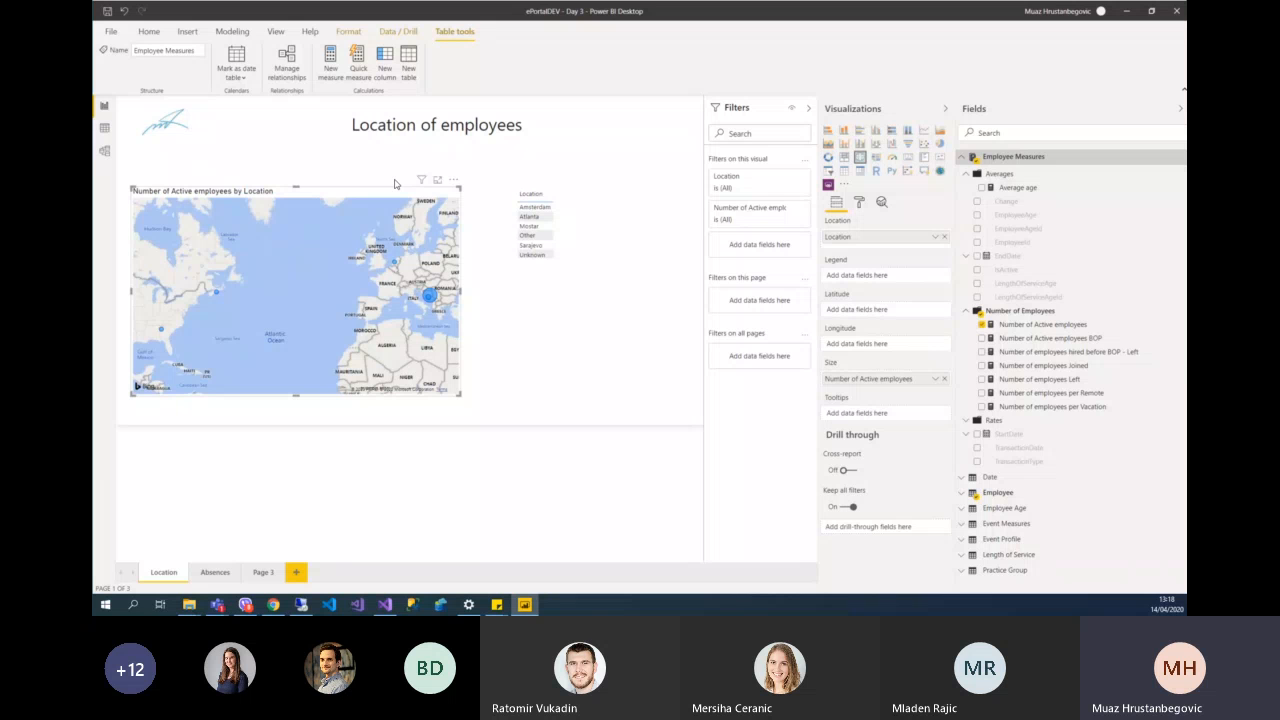
left_click(437, 180)
scroll(480, 330, "up", 5)
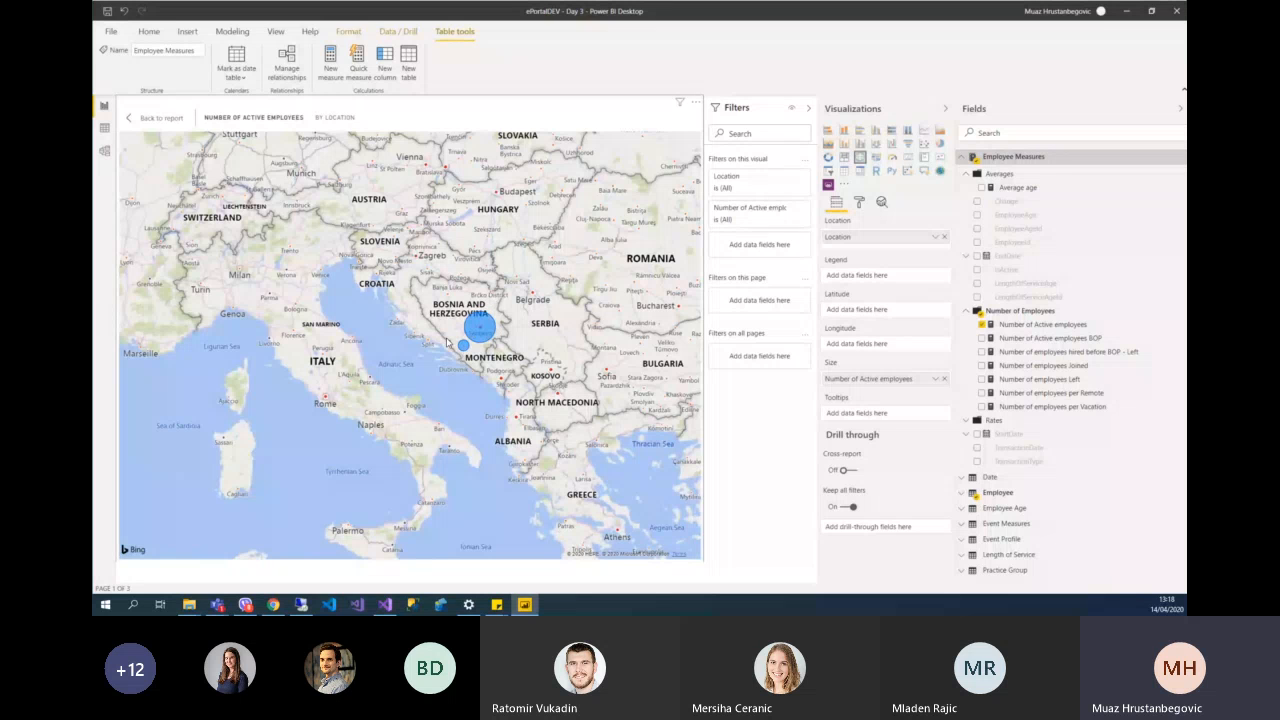
mouse_move(475, 331)
scroll(415, 316, "down", 3)
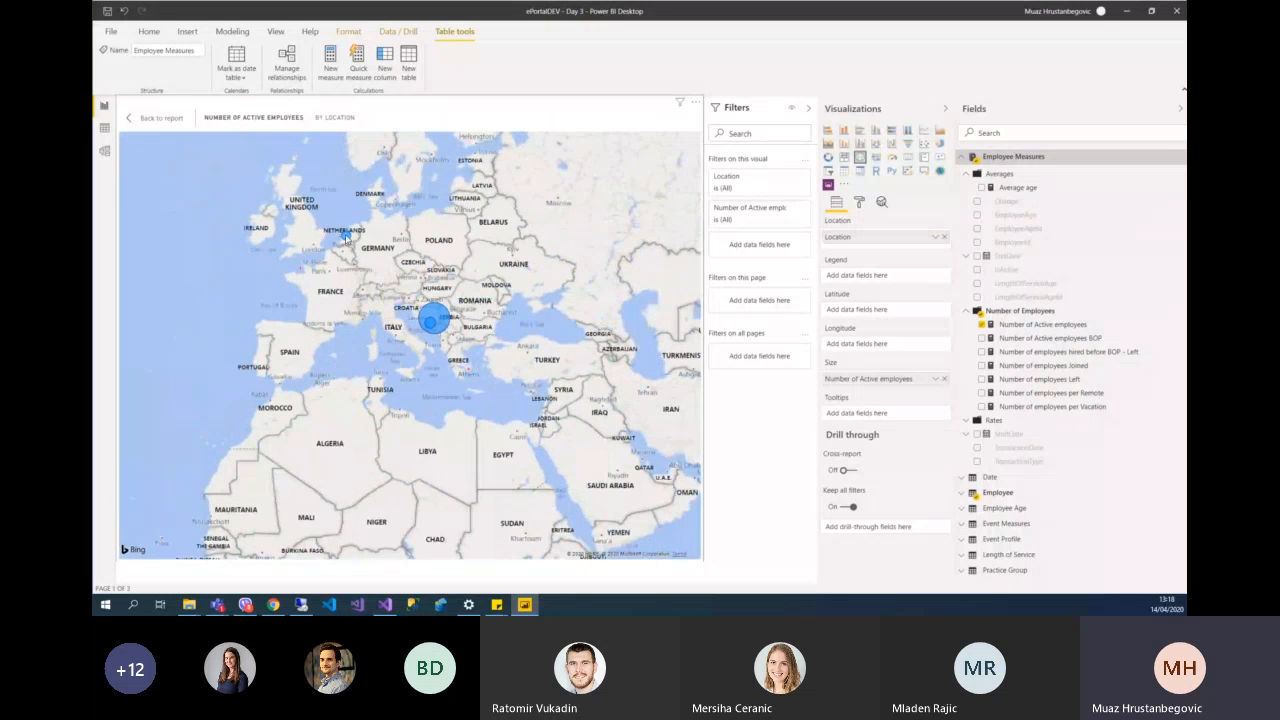
mouse_move(346, 235)
left_click_drag(346, 235, 637, 256)
left_click_drag(279, 376, 620, 321)
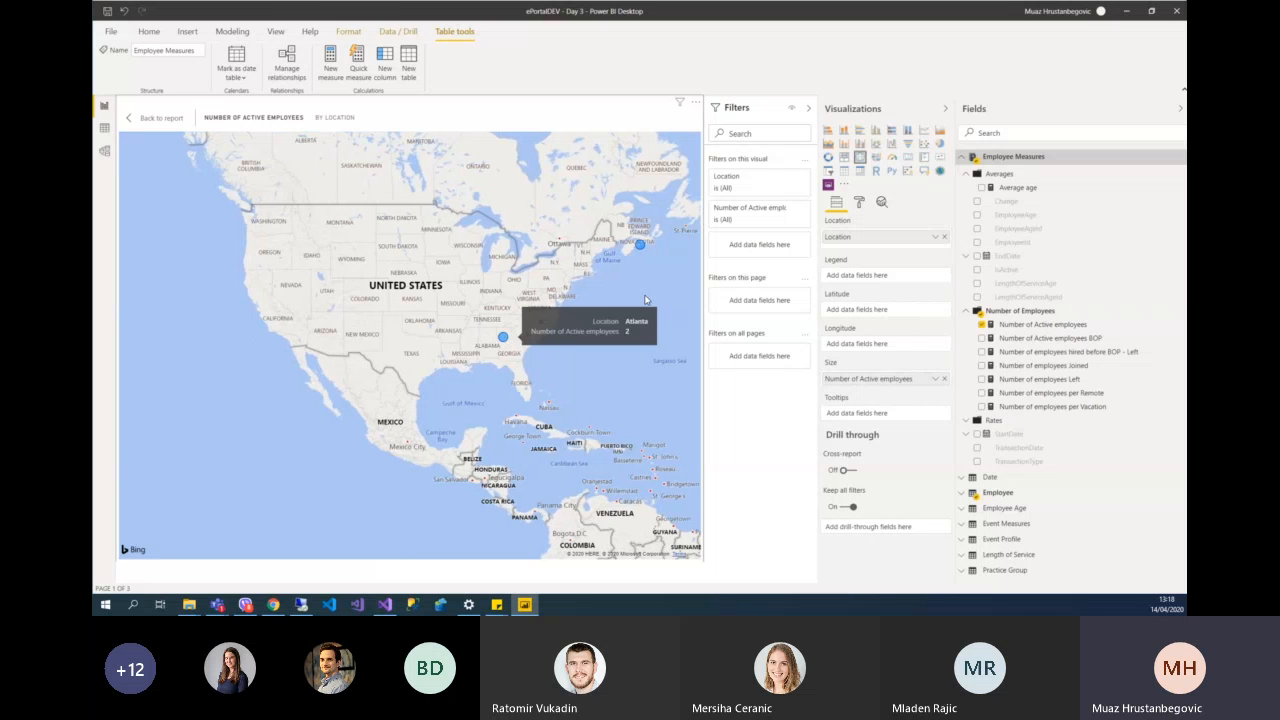
left_click_drag(505, 341, 379, 309)
left_click_drag(620, 320, 330, 332)
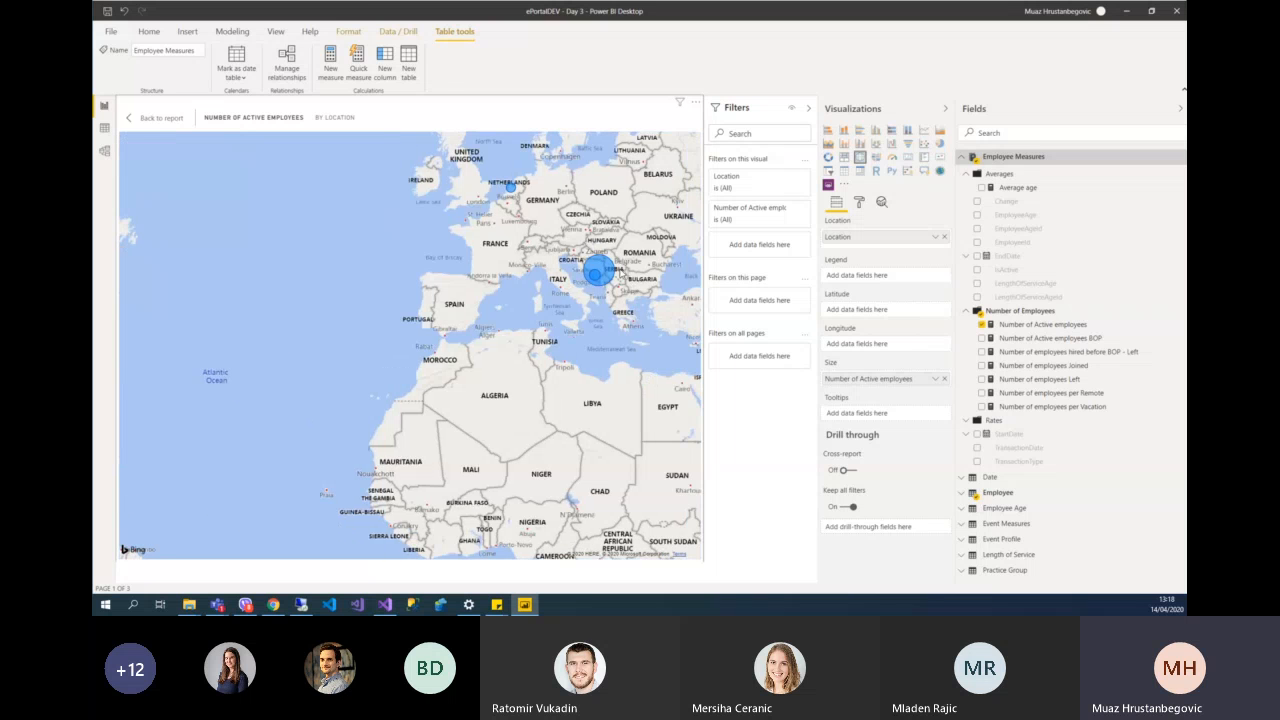
left_click_drag(622, 273, 545, 298)
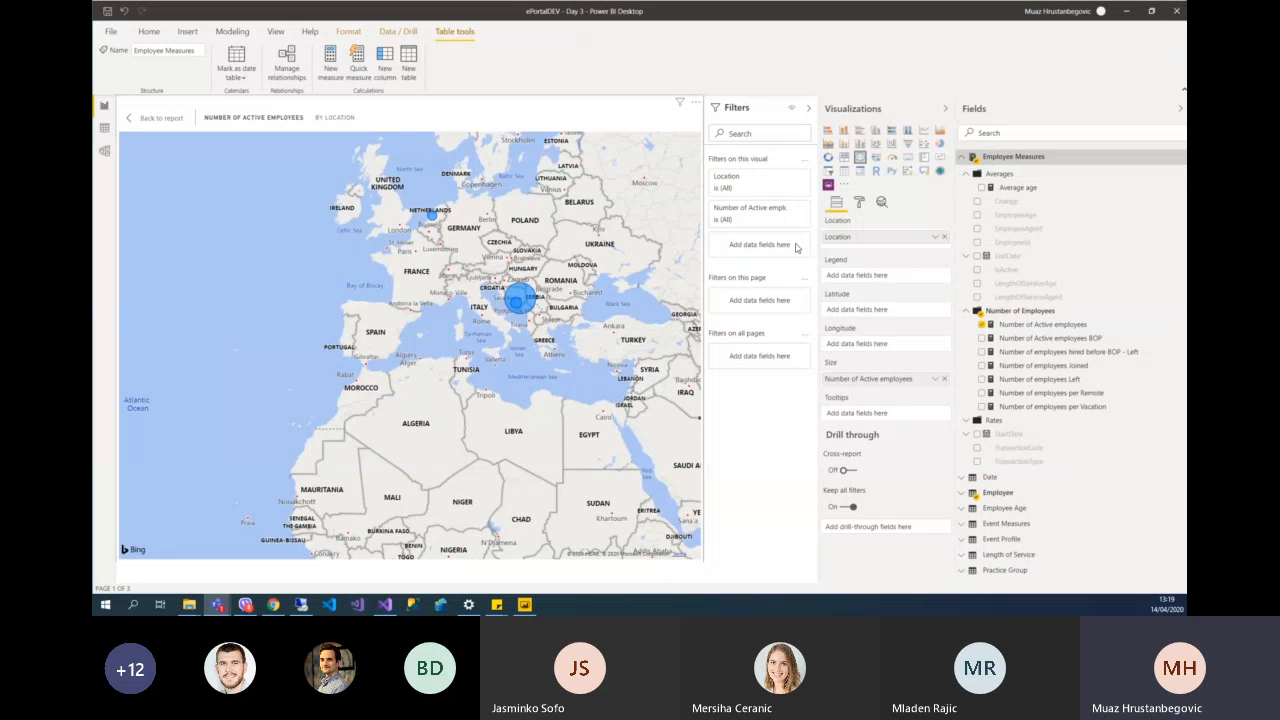
- Enable individual data colors for all map locations and color the Sarajevo bubble pink (#E044A7)
left_click(857, 205)
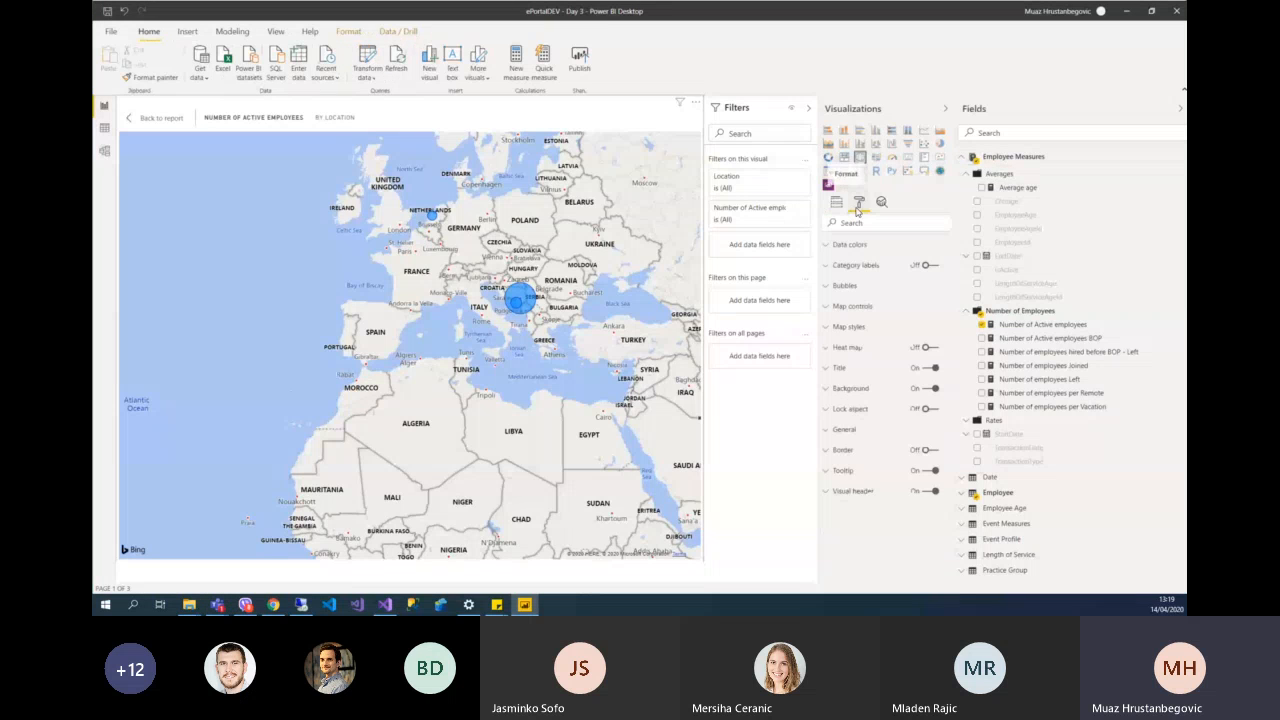
left_click(835, 245)
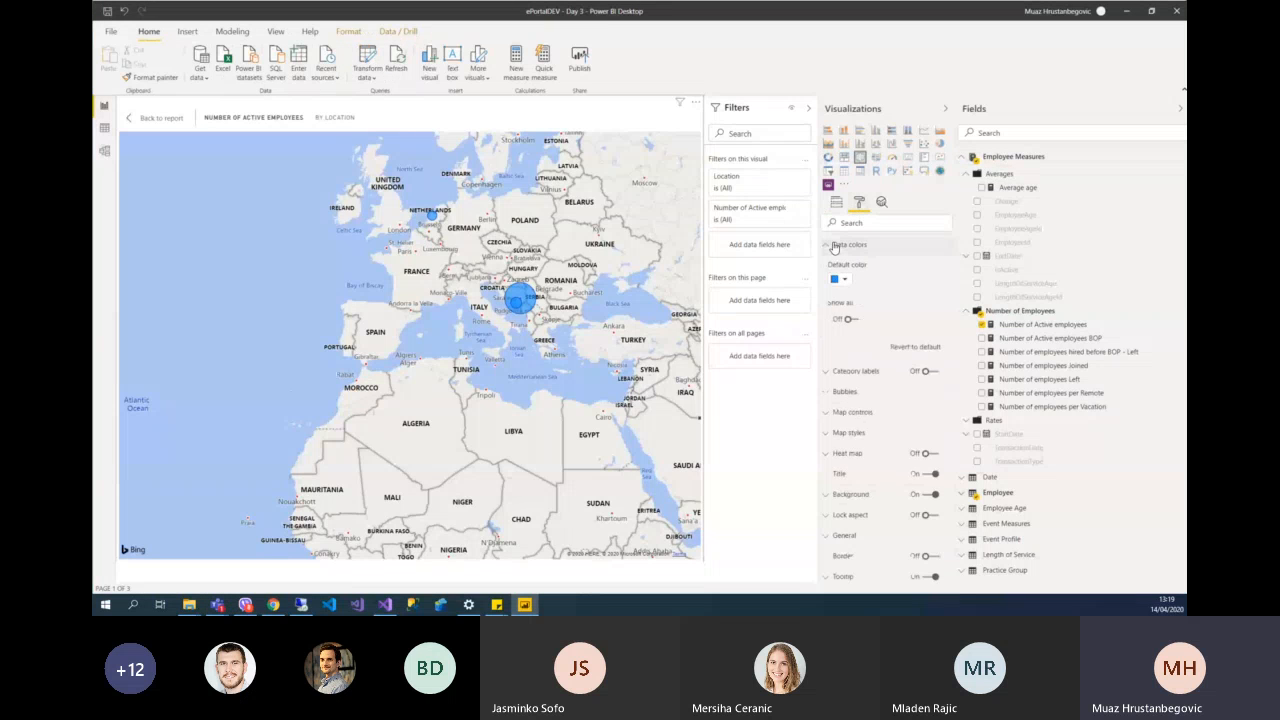
left_click(848, 319)
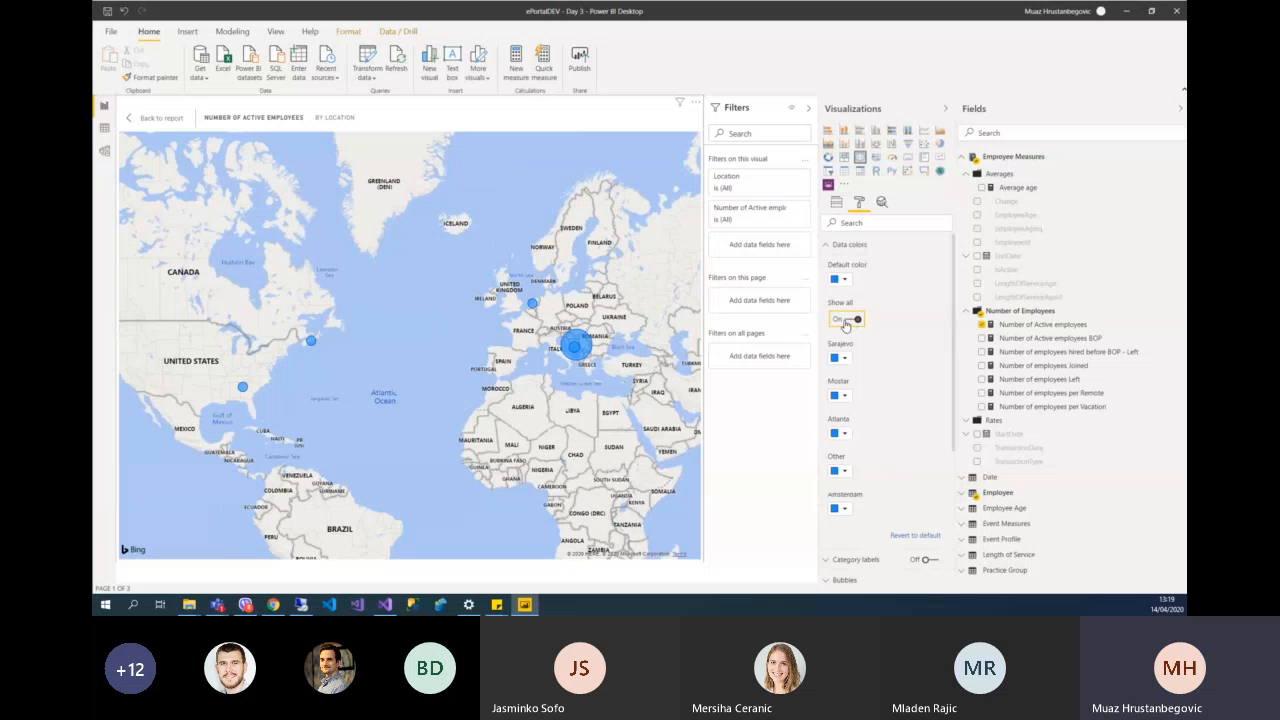
left_click(845, 362)
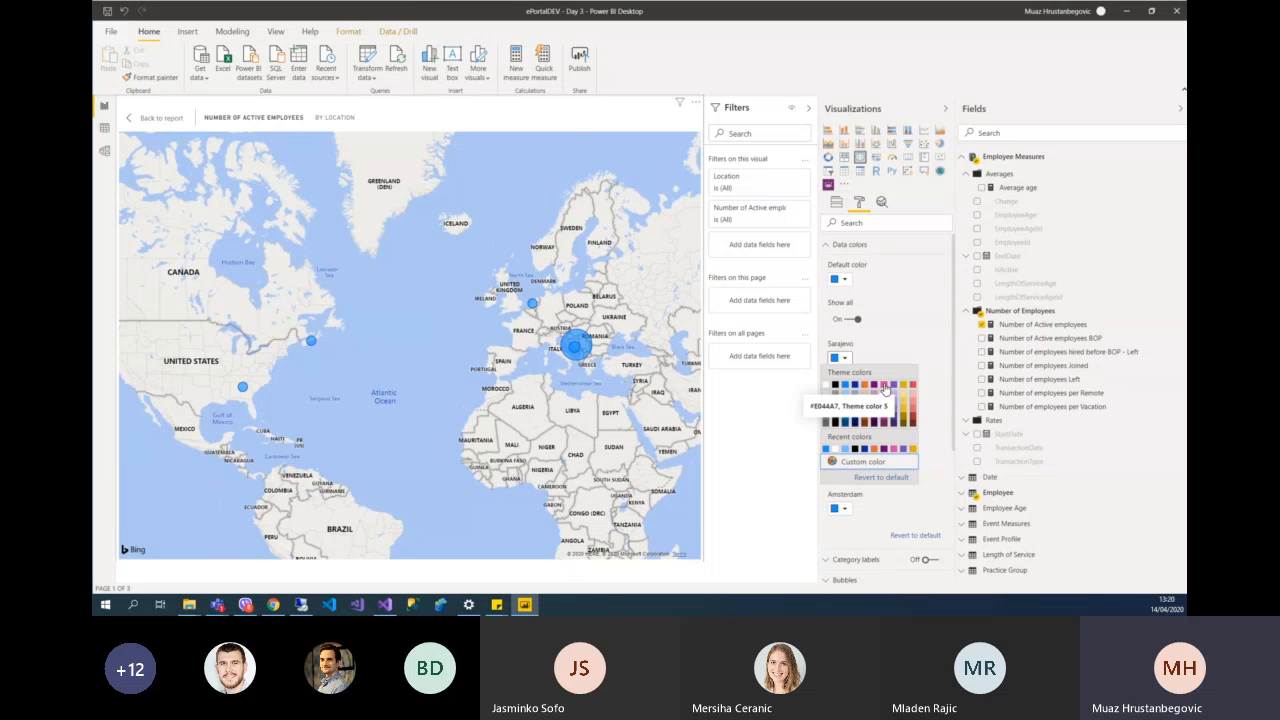
left_click(884, 386)
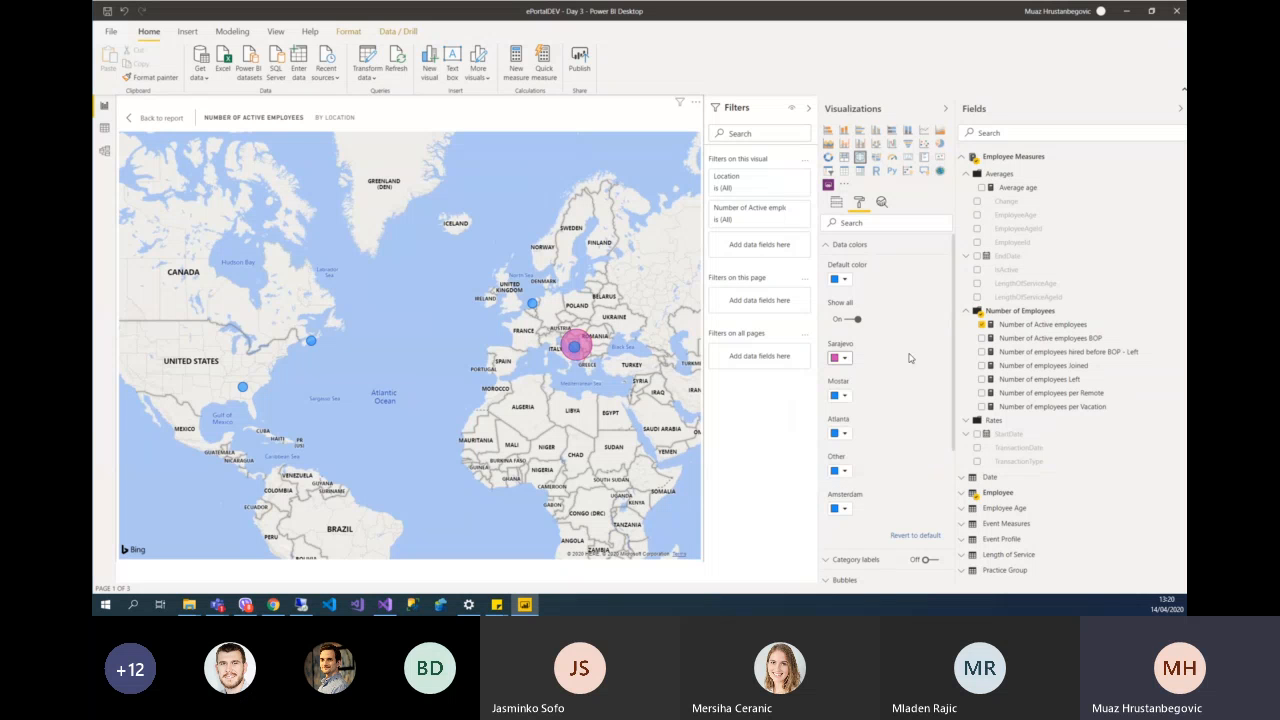
- Color the map bubbles purple for Mostar, orange for Atlanta and black for Amsterdam
left_click(845, 396)
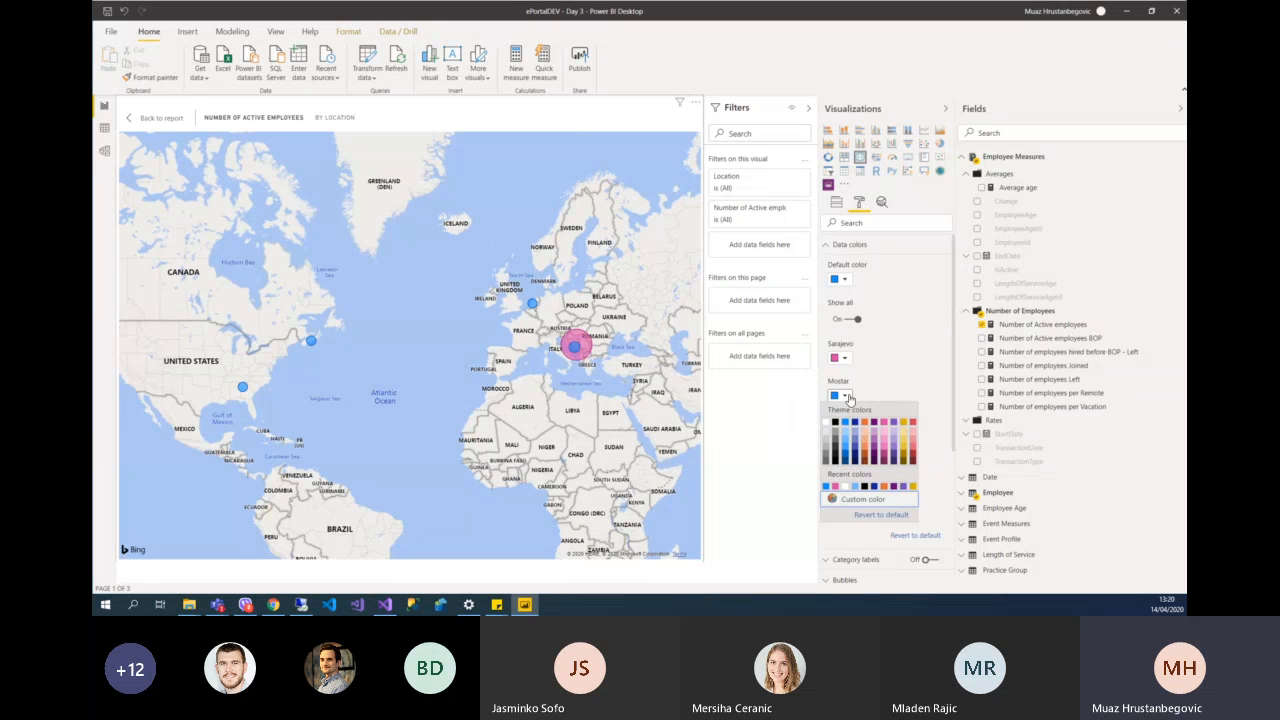
left_click(894, 424)
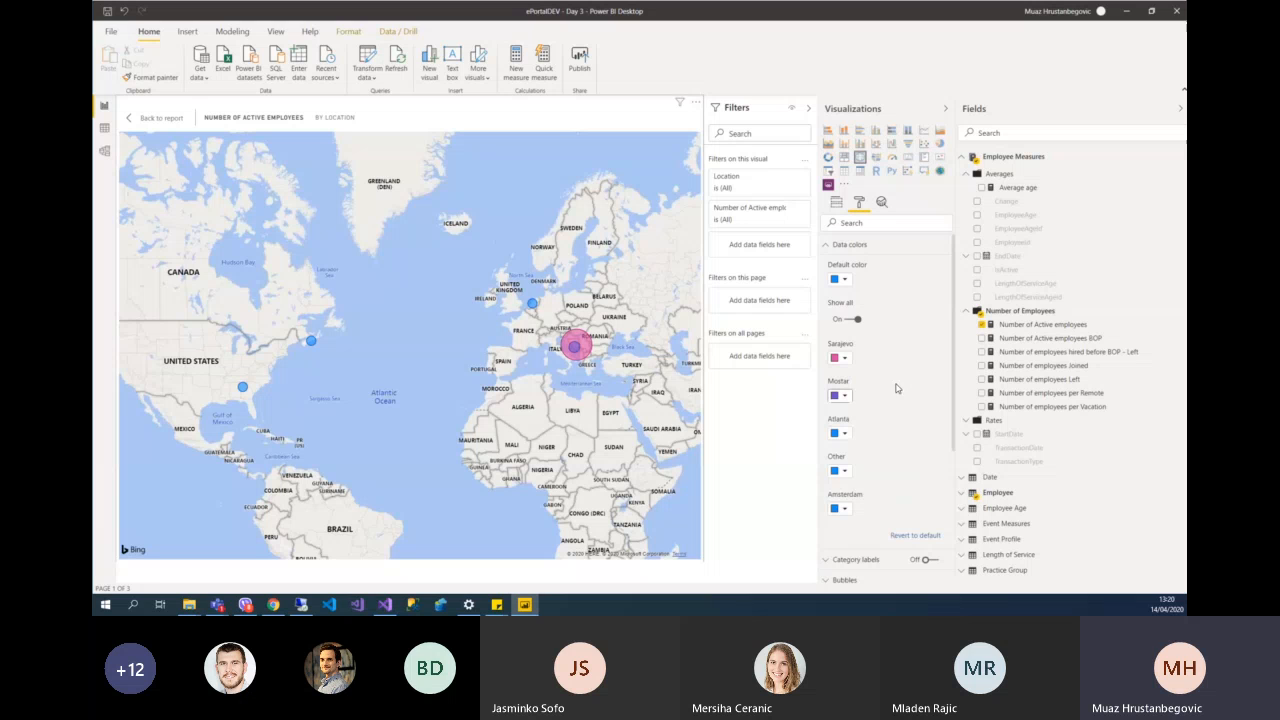
left_click(845, 434)
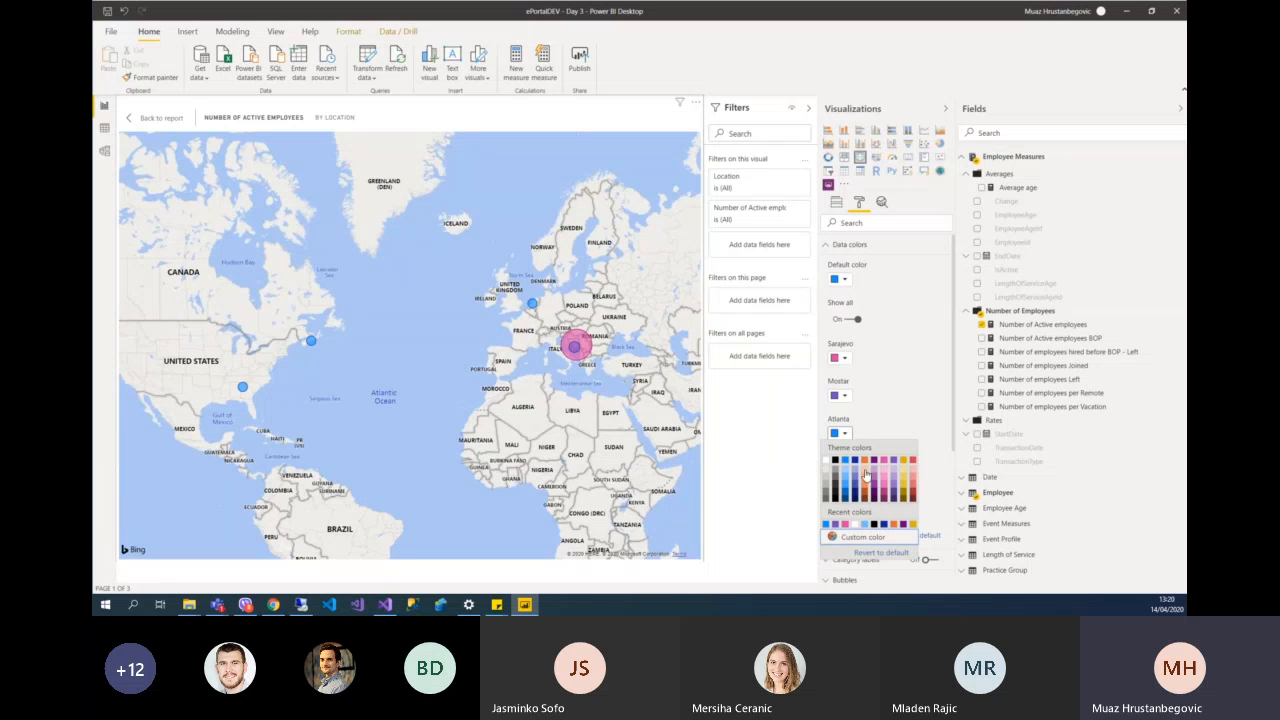
left_click(864, 461)
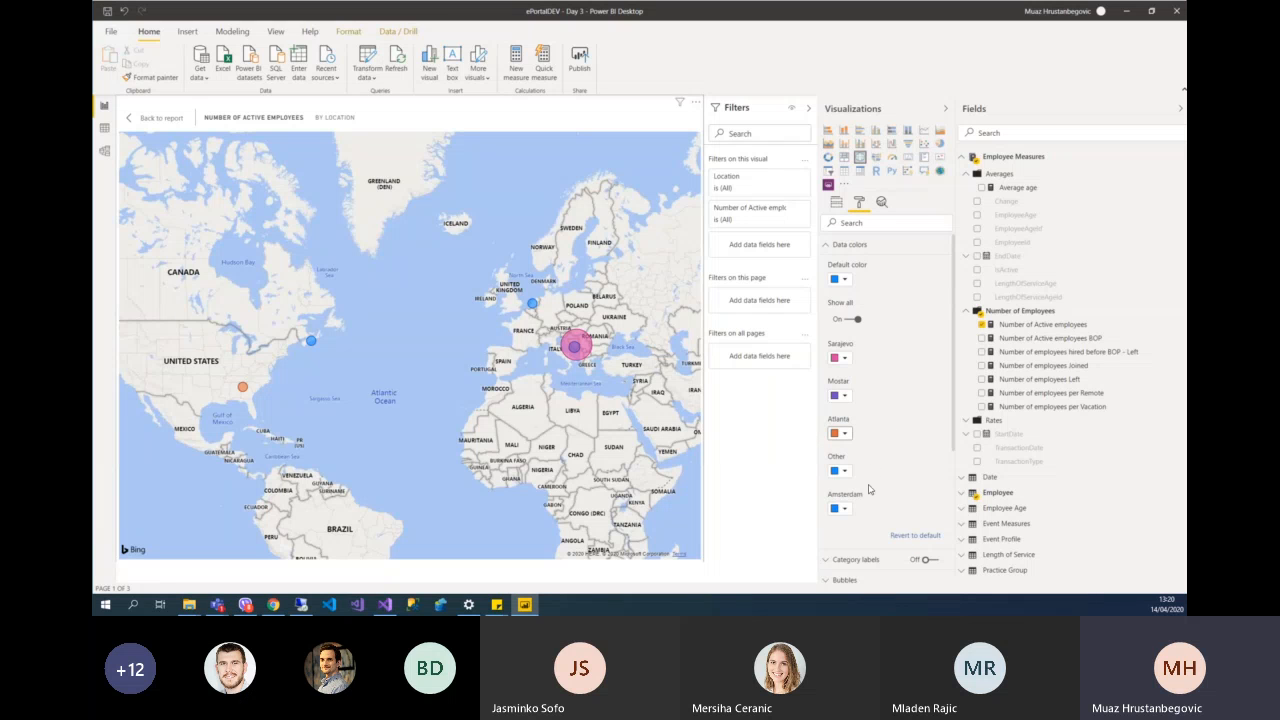
left_click(845, 509)
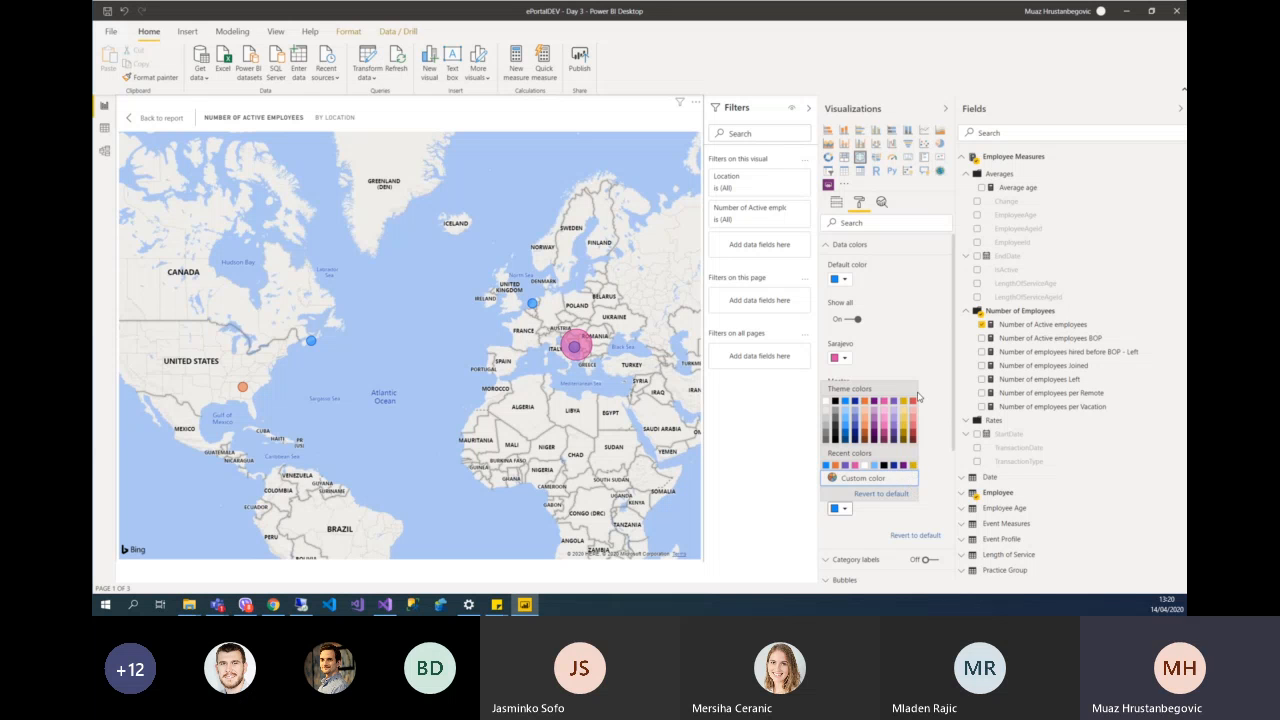
left_click(884, 466)
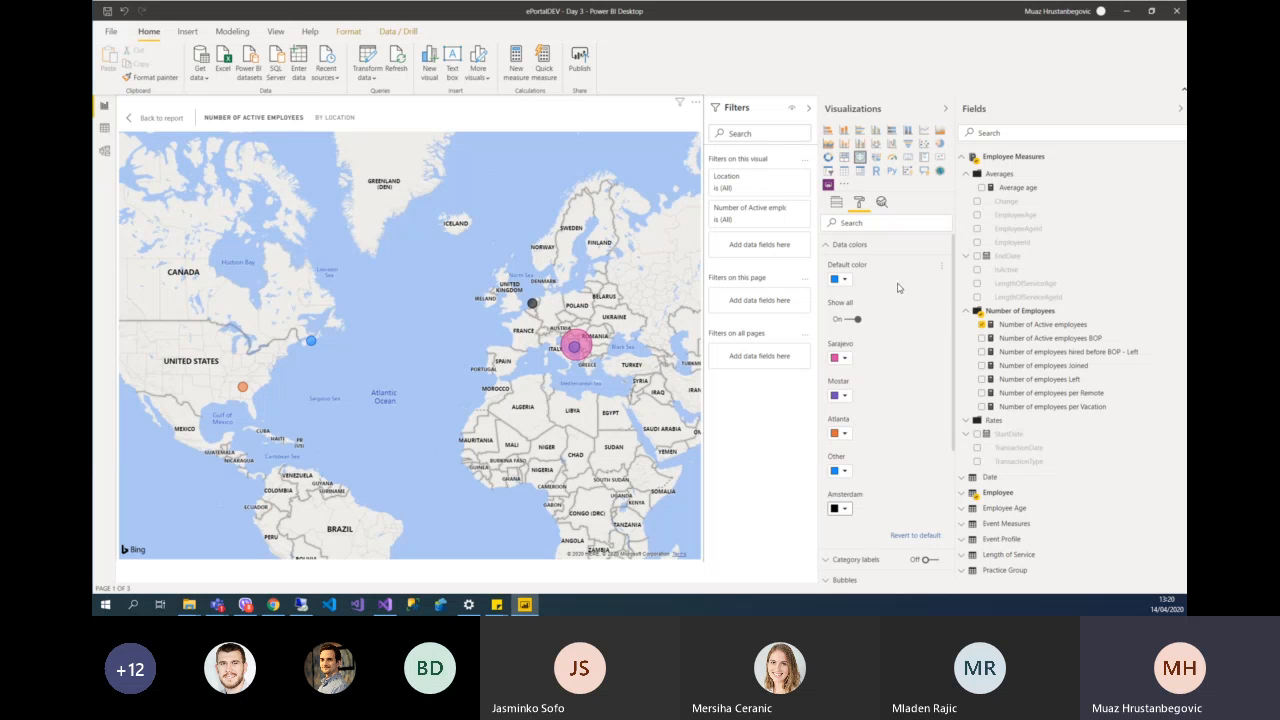
left_click(834, 245)
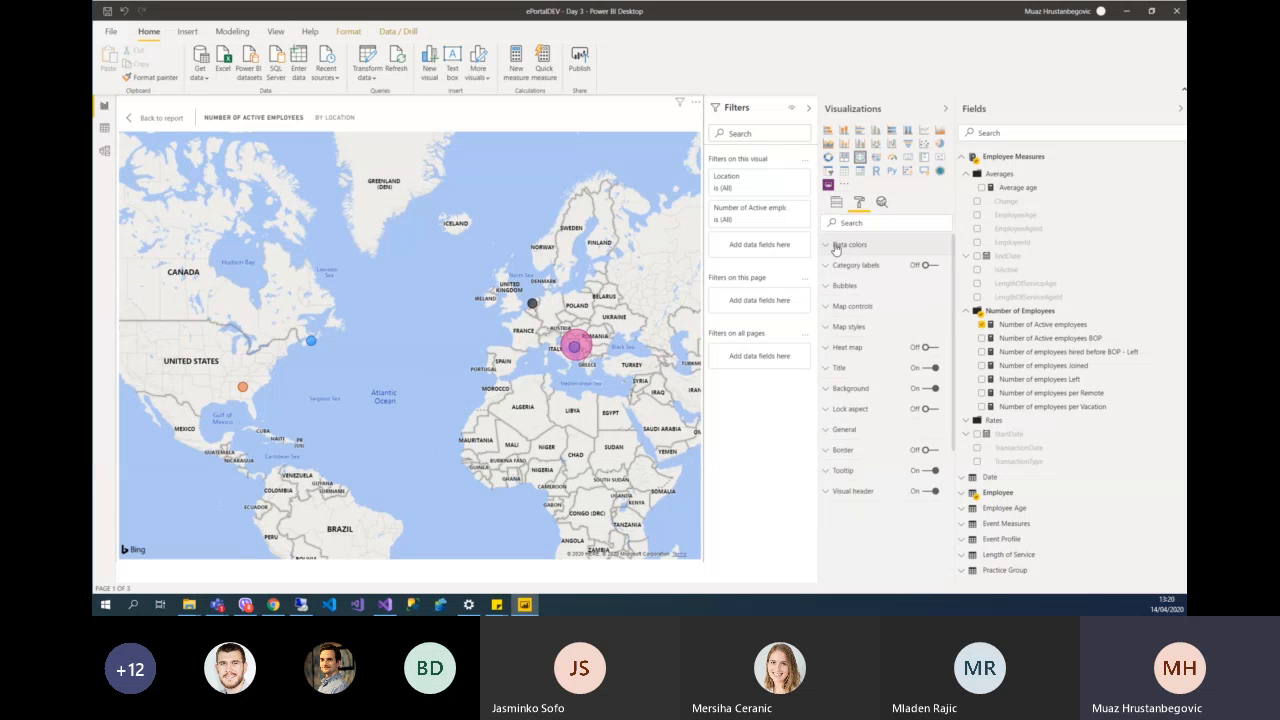
- Try category labels on the map, inspect them around Europe, and turn them off again
left_click(933, 266)
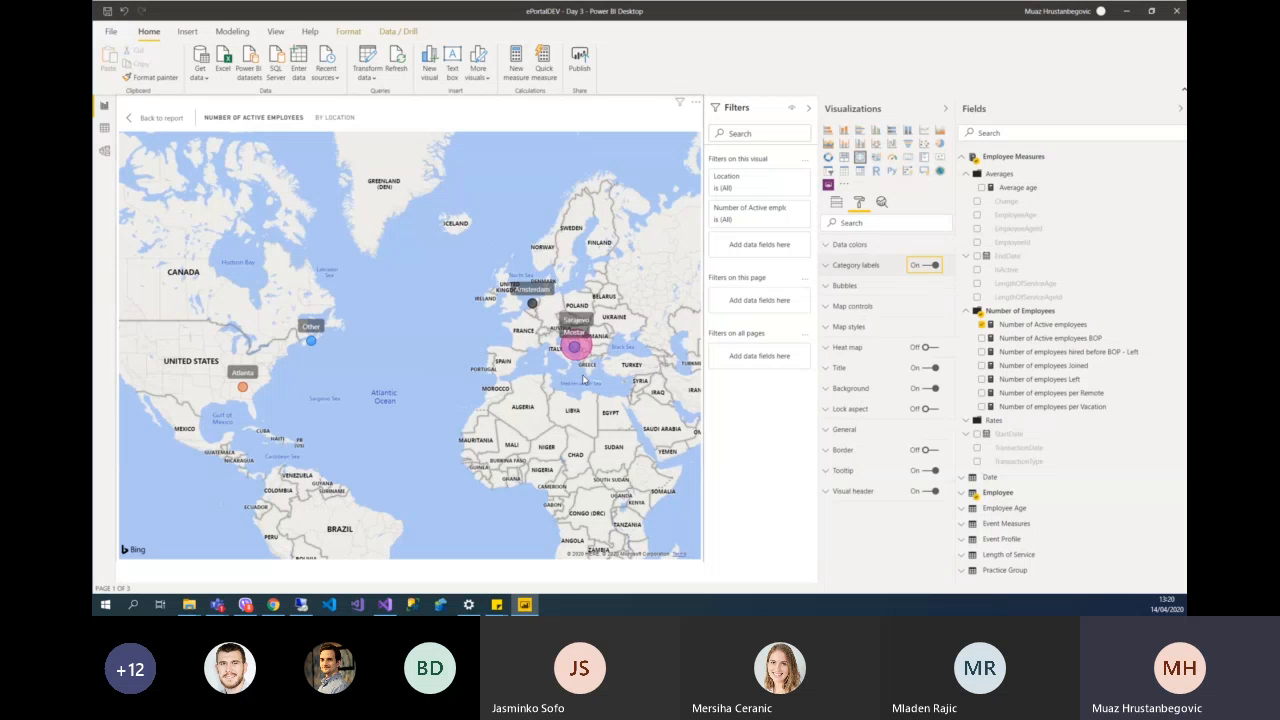
scroll(610, 357, "up", 1)
scroll(610, 357, "up", 2)
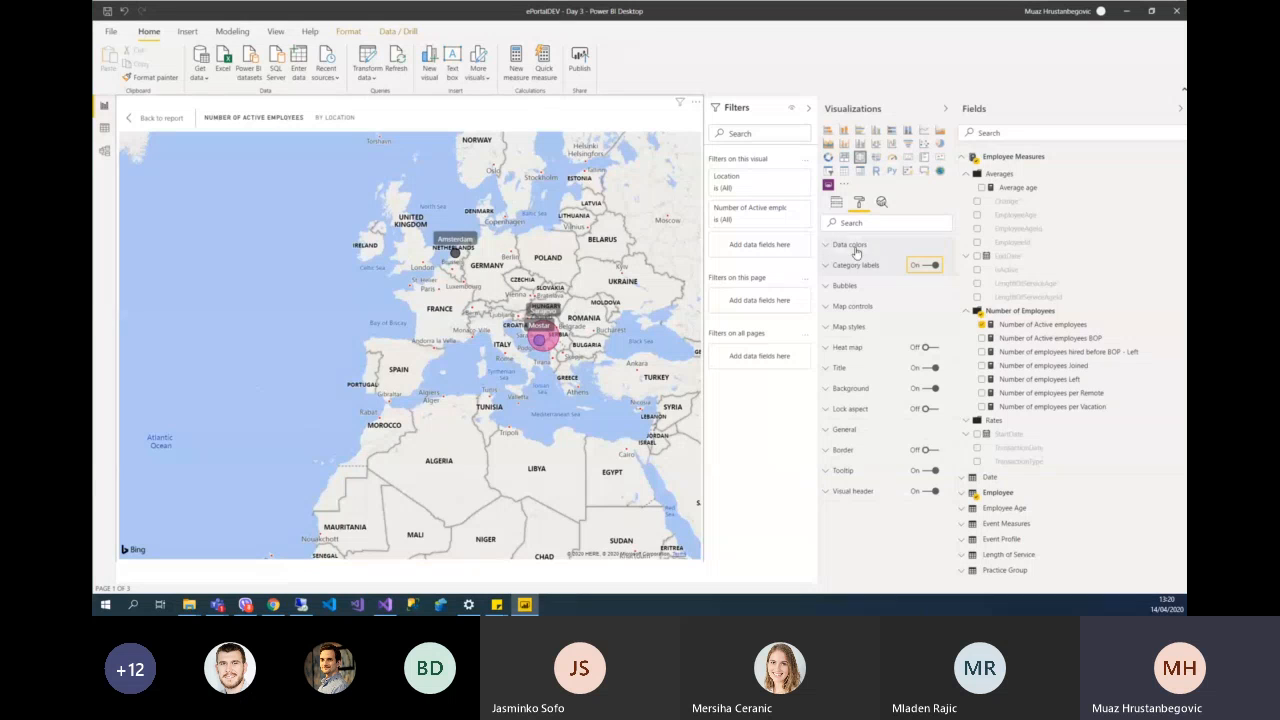
left_click(930, 265)
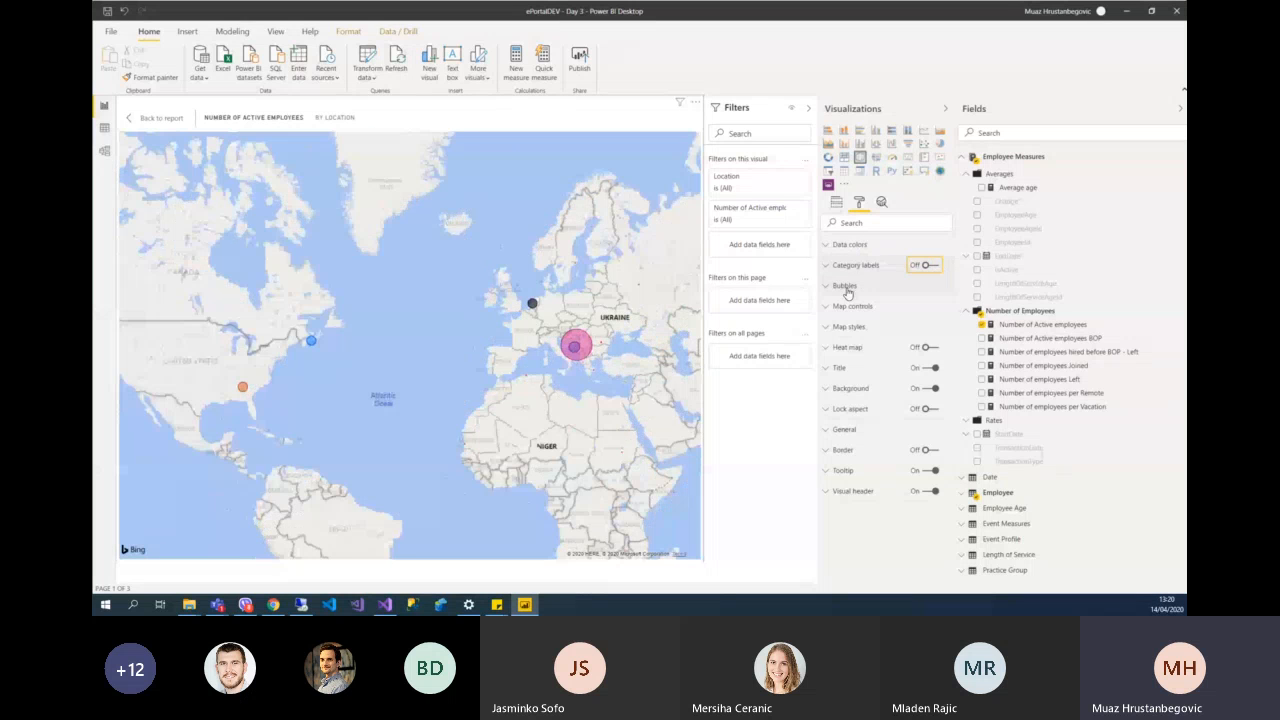
- Reduce the size of the map's bubbles to -21
left_click(845, 286)
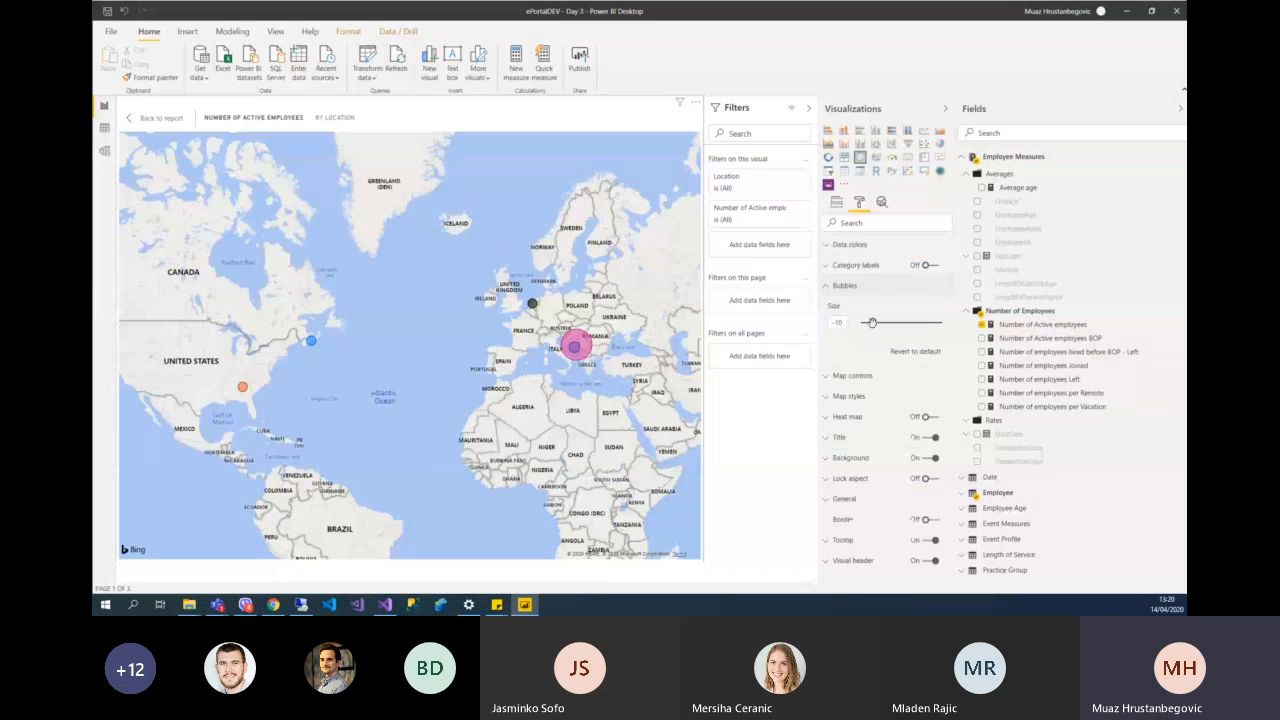
mouse_move(872, 322)
left_mouse_down()
mouse_move(904, 324)
mouse_move(865, 322)
left_mouse_up()
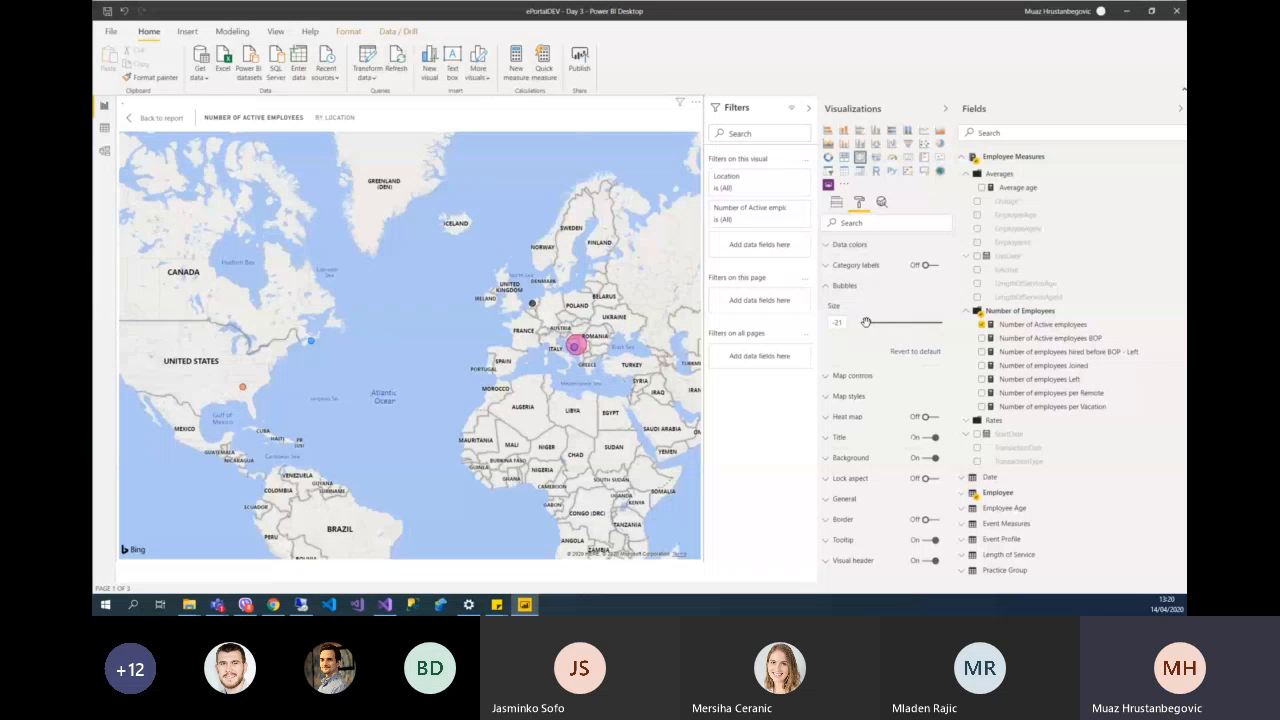
left_click(828, 288)
- Enable zoom buttons on the map and test them by zooming out and back in
left_click(839, 306)
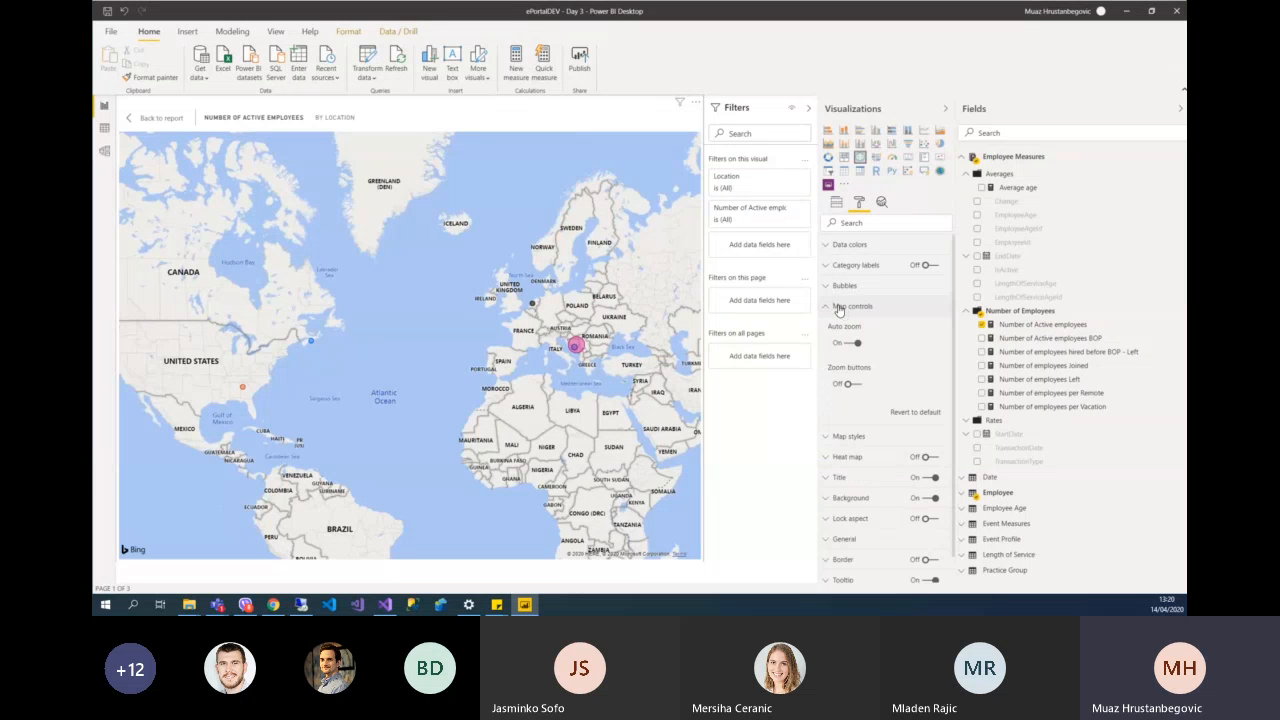
left_click(852, 384)
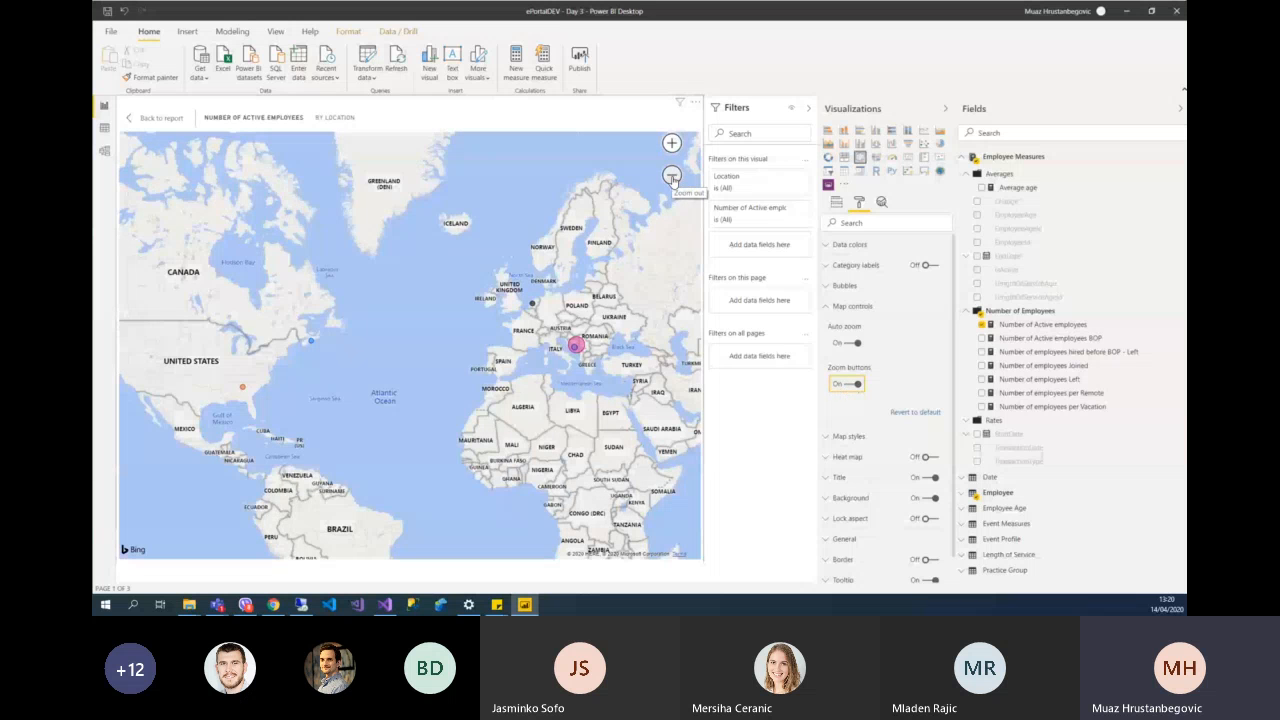
left_click(671, 175)
left_click(671, 144)
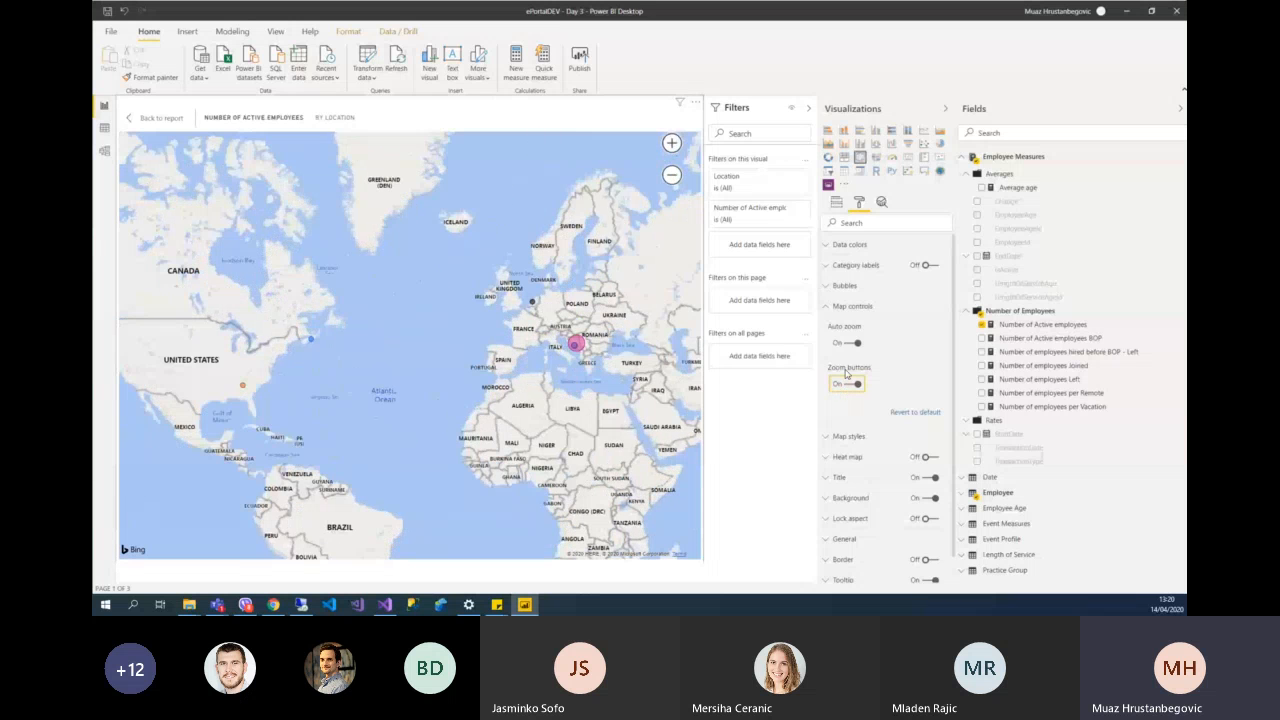
left_click(827, 308)
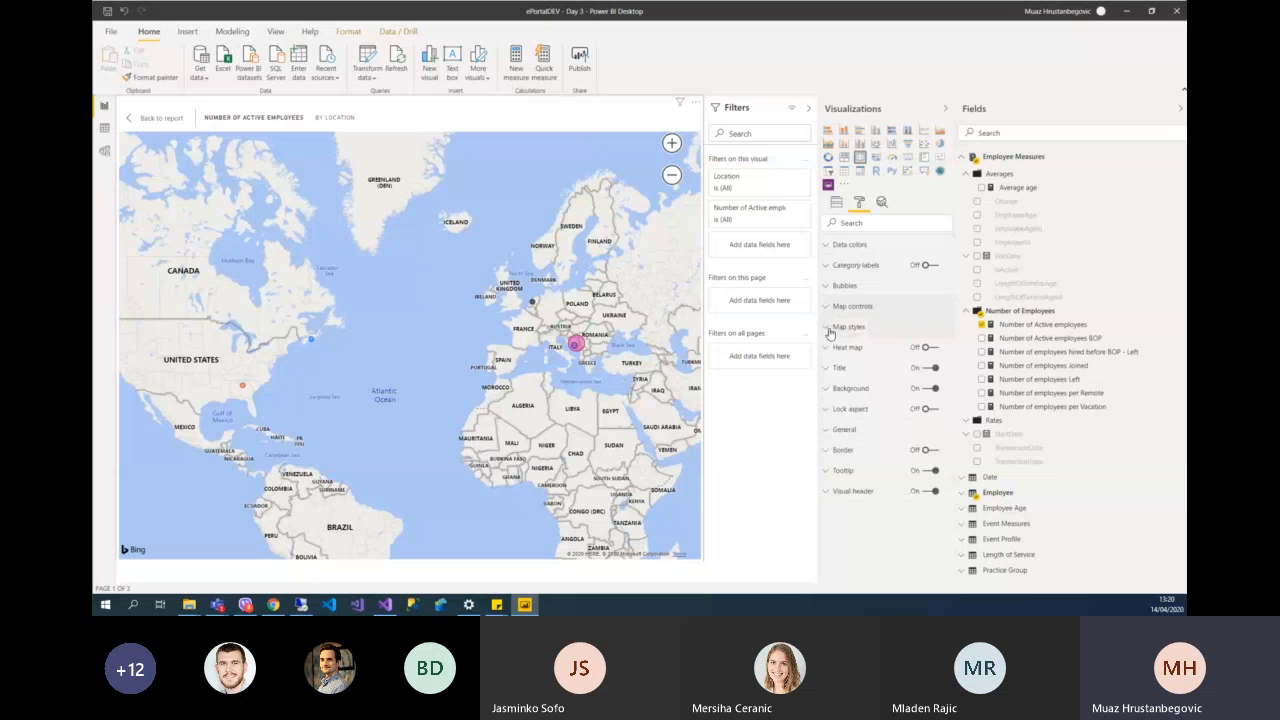
- Preview the Aerial and Dark themes on the map and set its theme back to Road
left_click(832, 327)
left_click(857, 361)
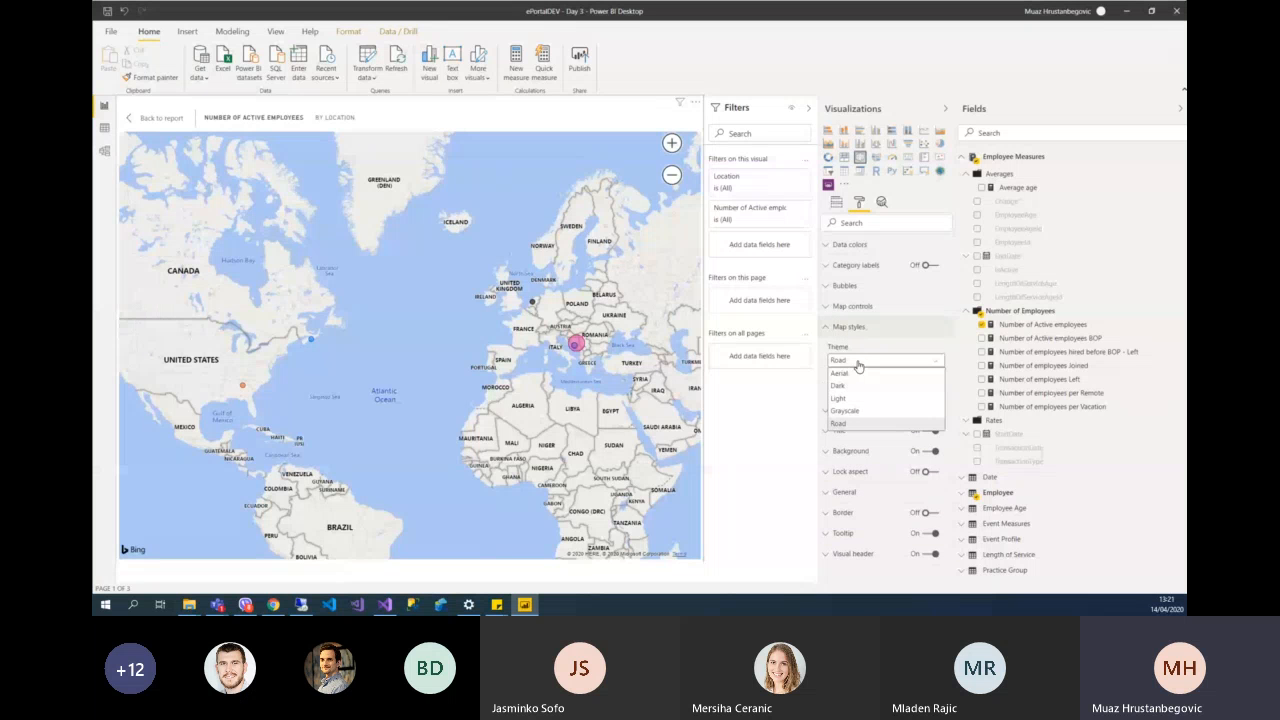
left_click(845, 374)
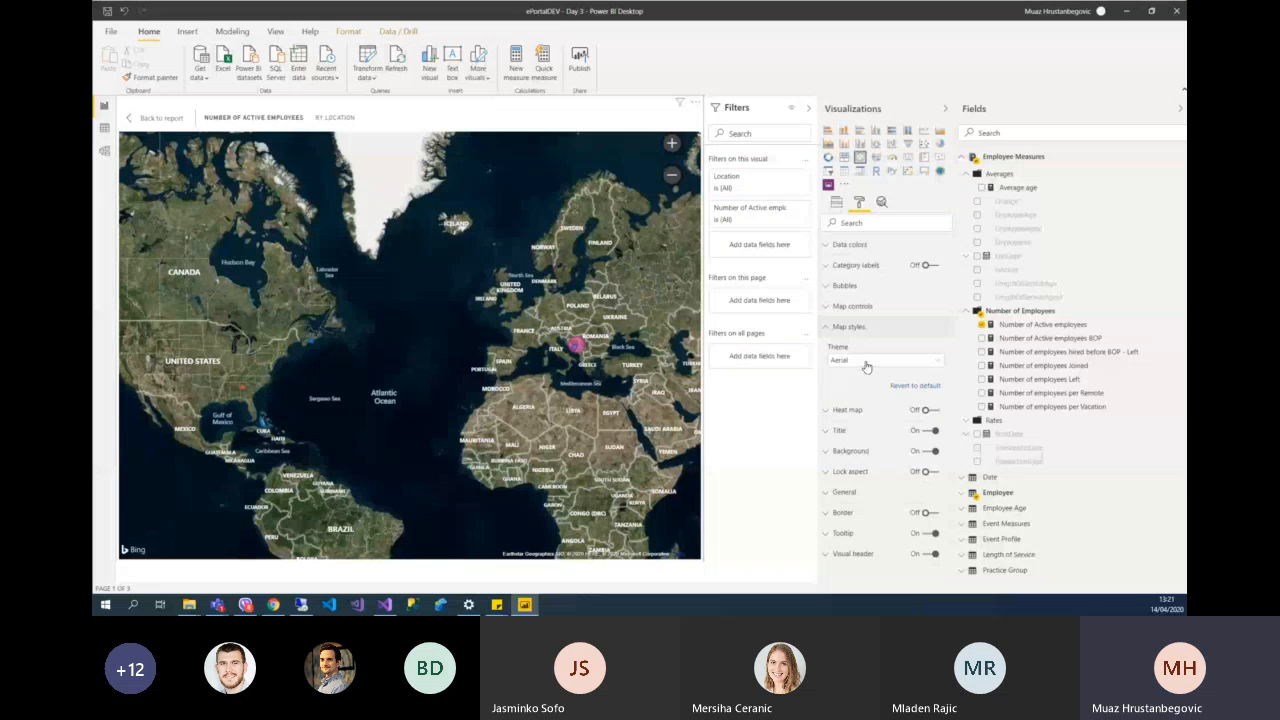
left_click(866, 363)
left_click(860, 386)
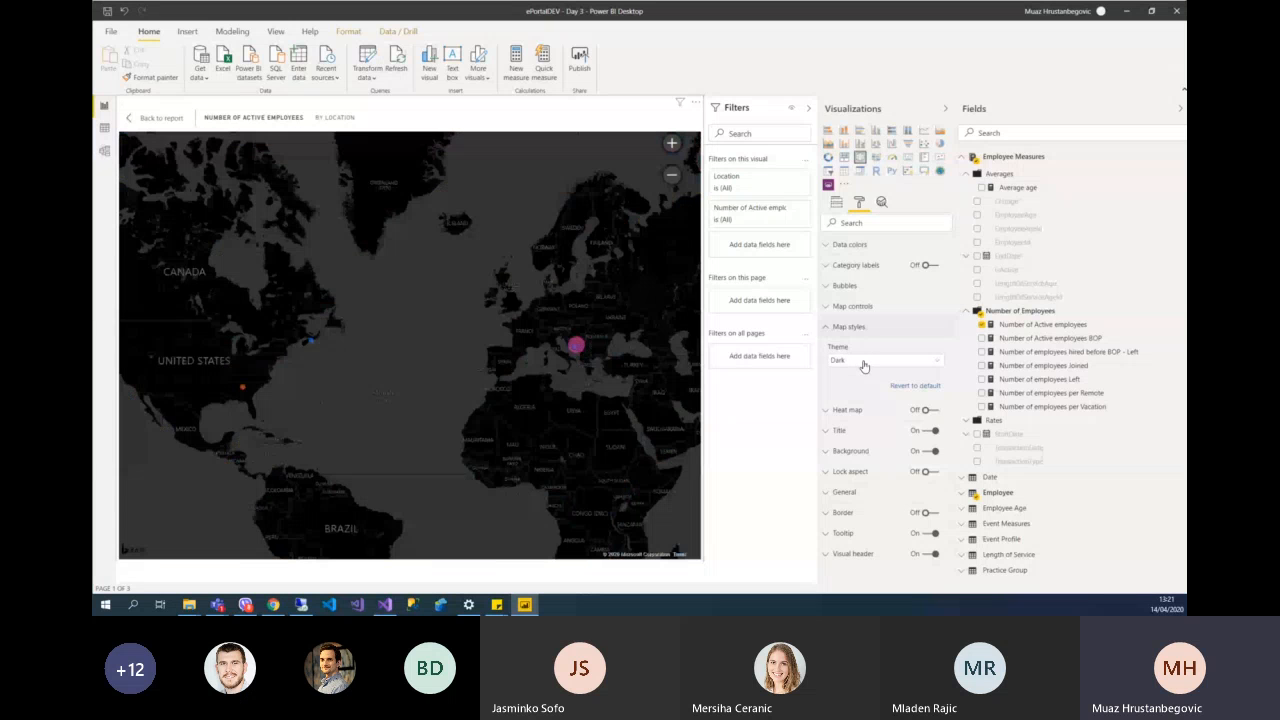
left_click(864, 364)
left_click(856, 422)
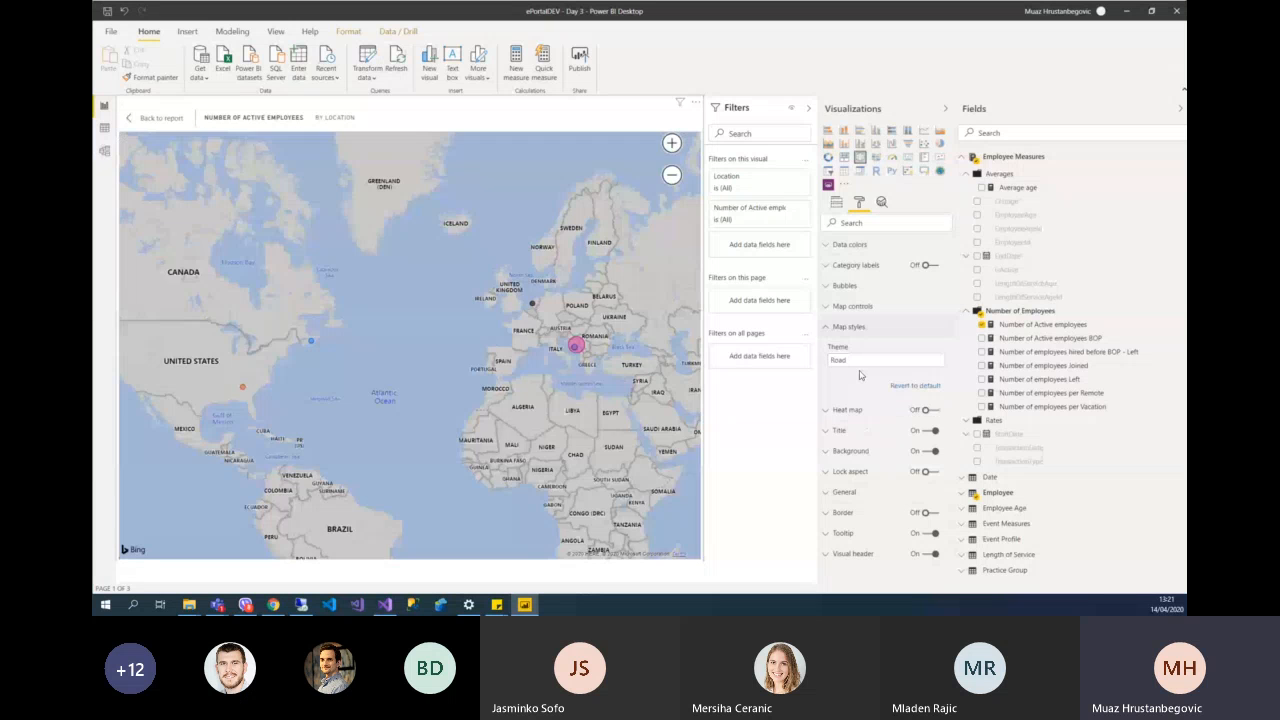
left_click(831, 326)
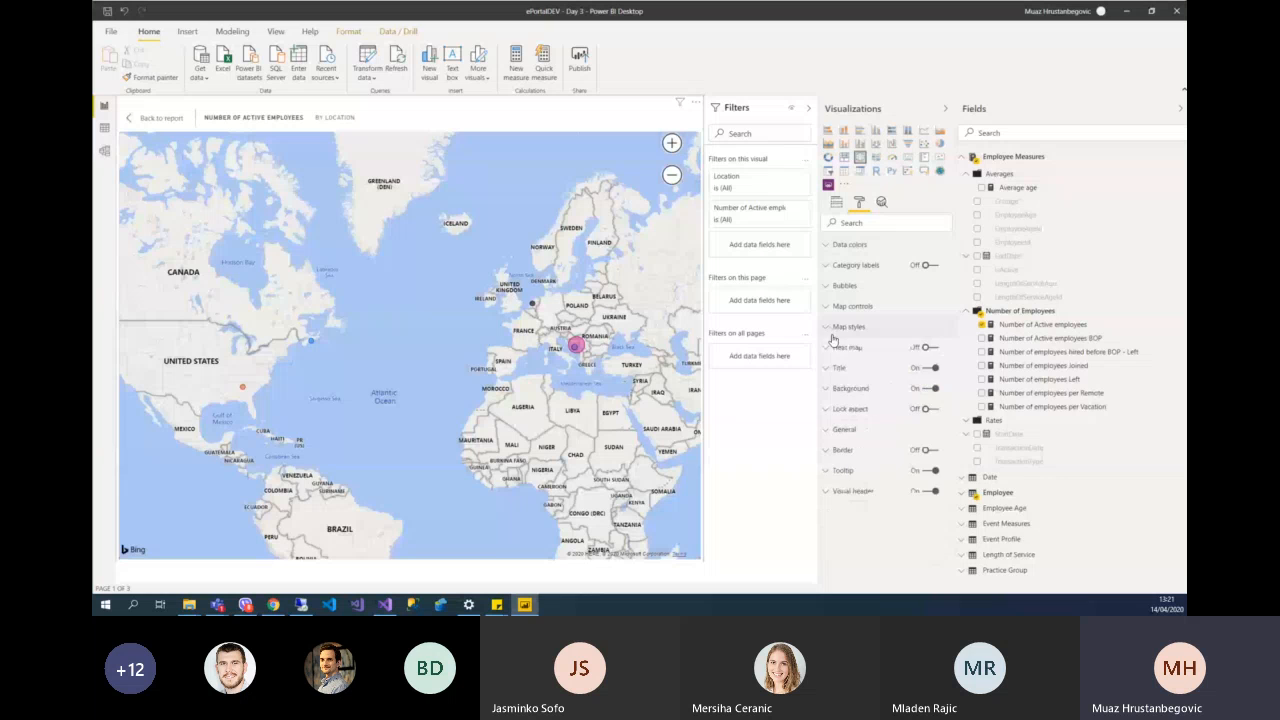
- Turn on the heat map display for the employee map
left_click(833, 347)
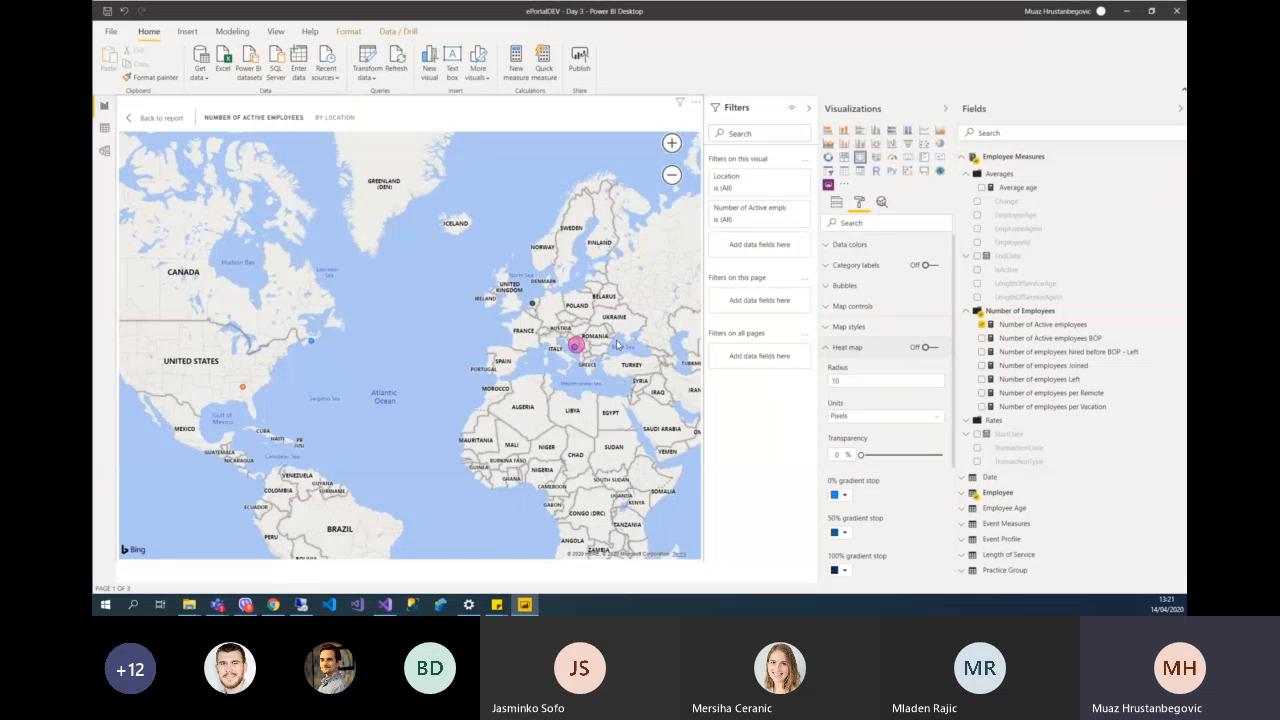
left_click(928, 347)
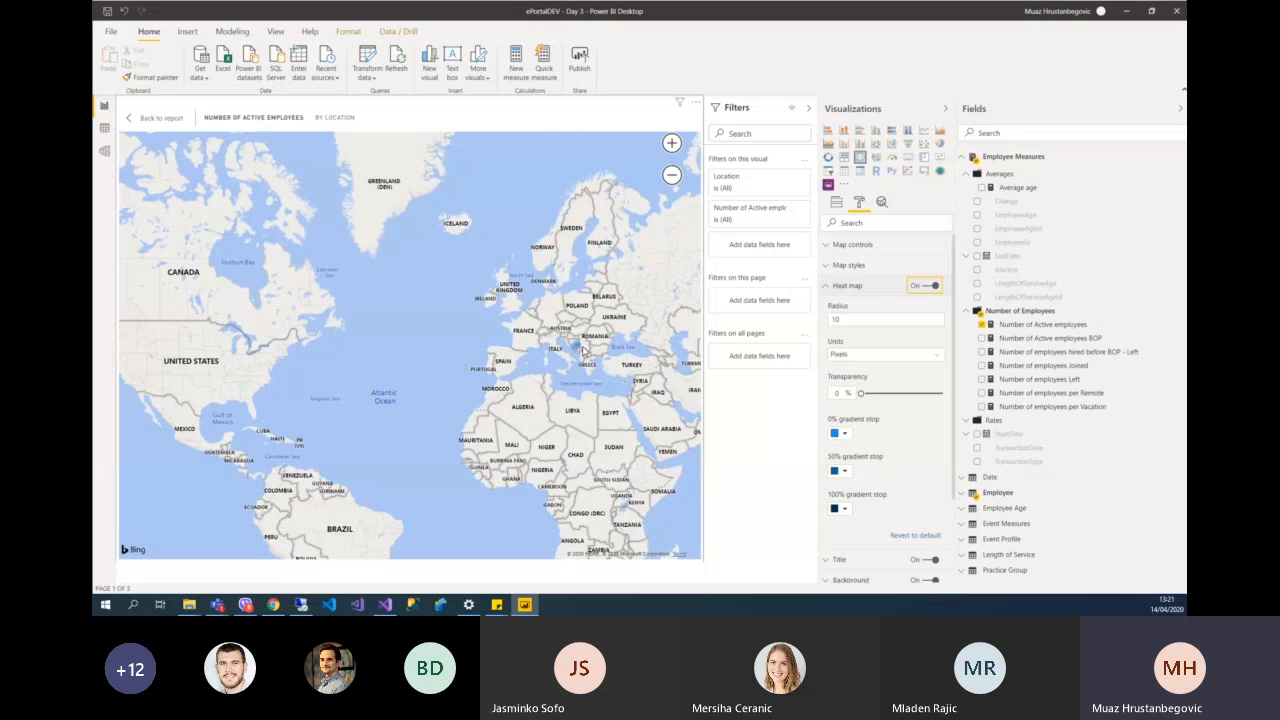
- Set the map's heat map radius to 100 pixels and switch the heat map display off
scroll(587, 355, "up", 5)
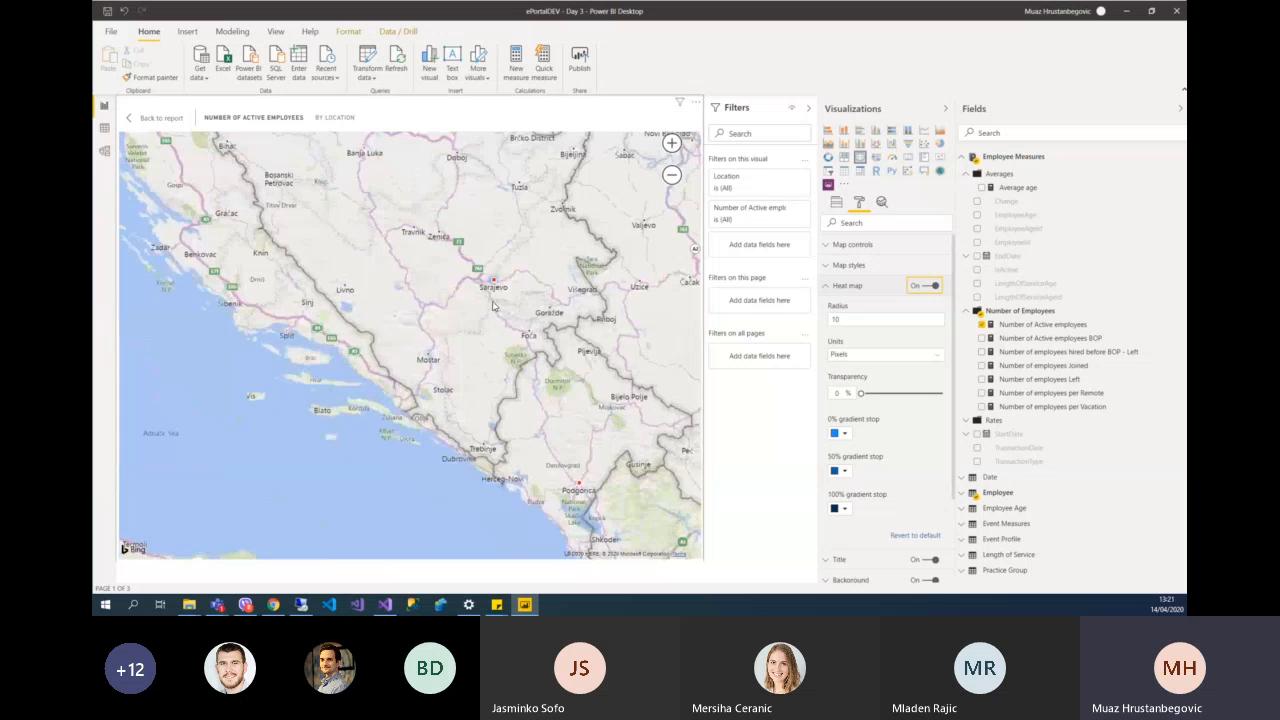
scroll(497, 295, "down", 1)
scroll(497, 293, "down", 1)
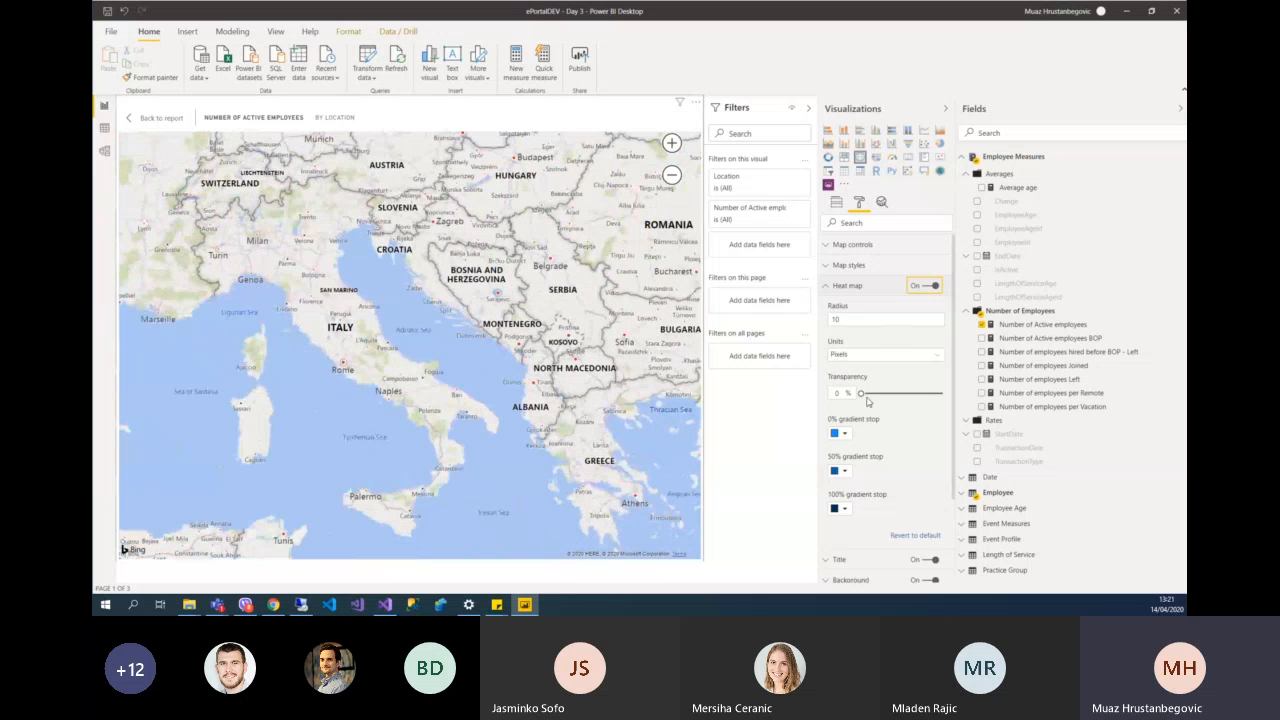
left_click(855, 317)
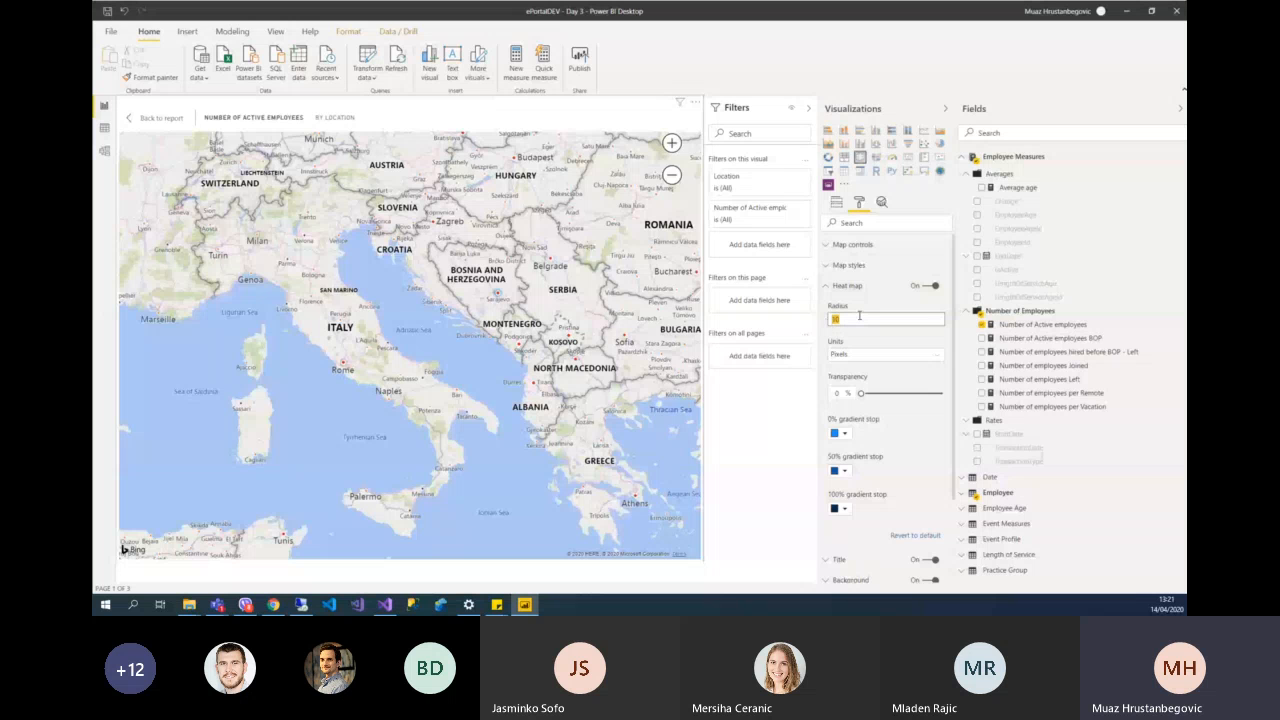
type("100")
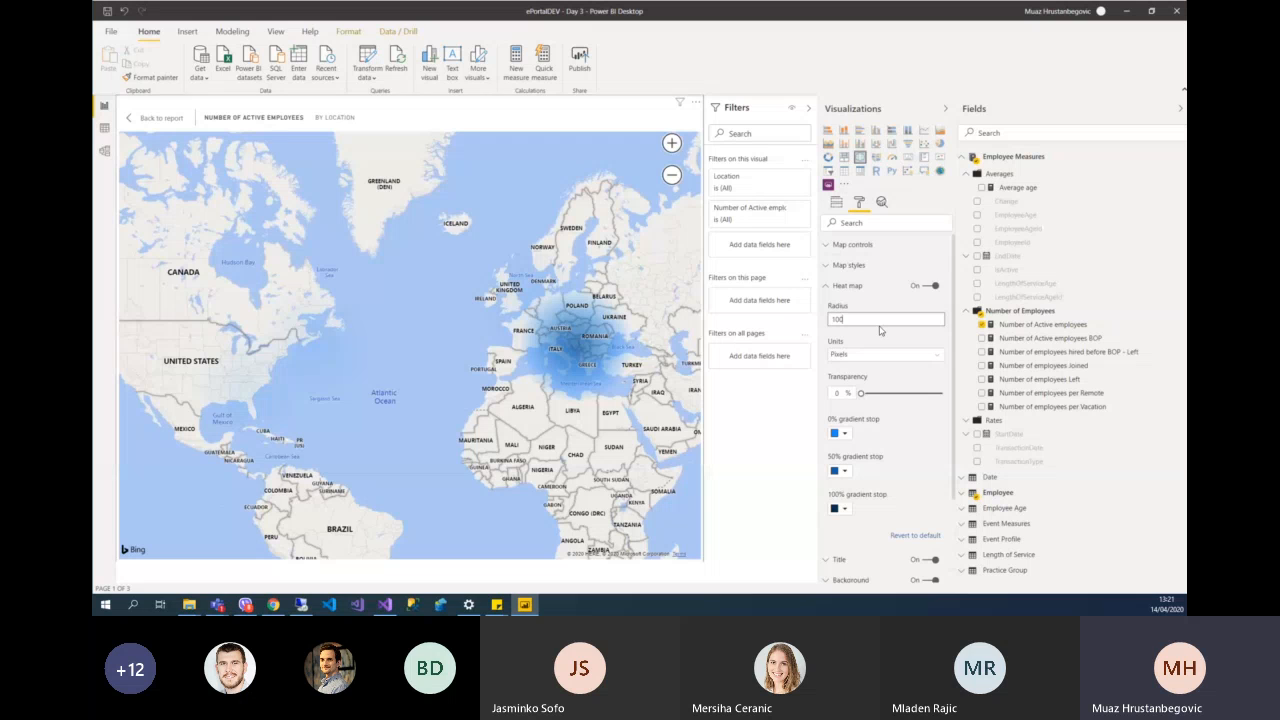
left_click(930, 286)
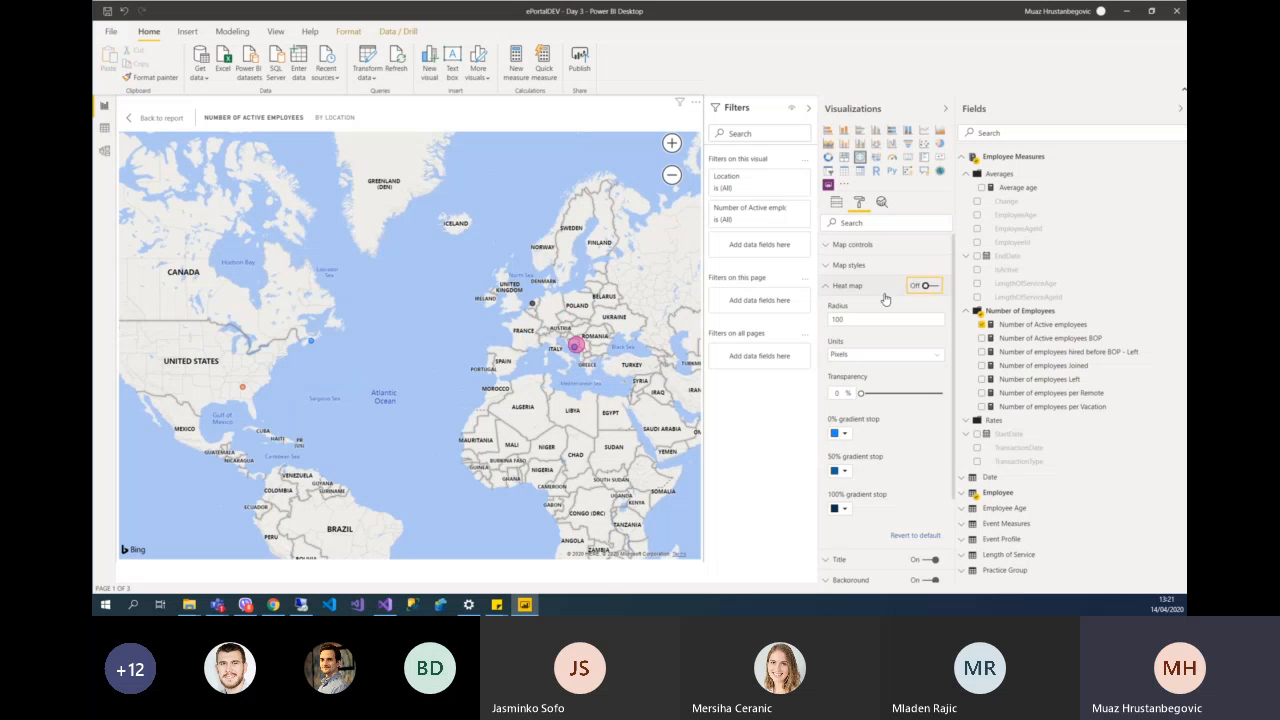
left_click(830, 347)
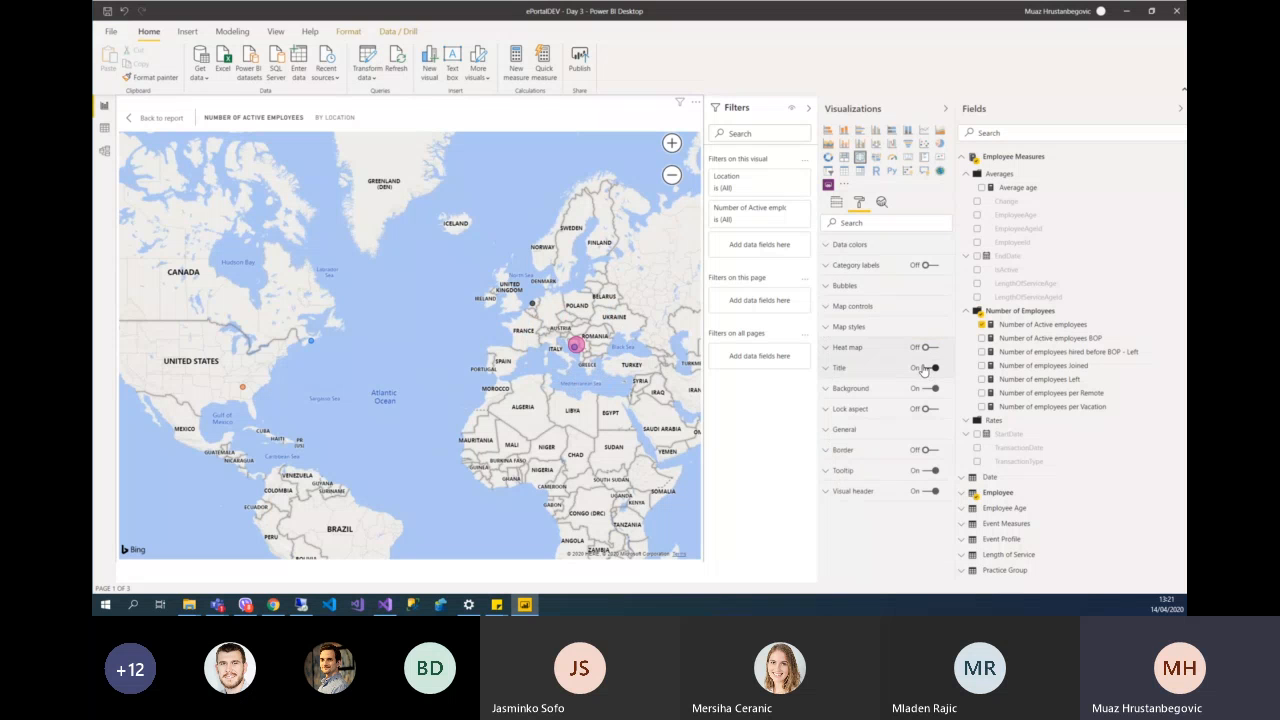
- Return to the report page and set the map's title text to "Employees by location"
left_click(925, 368)
left_click(136, 118)
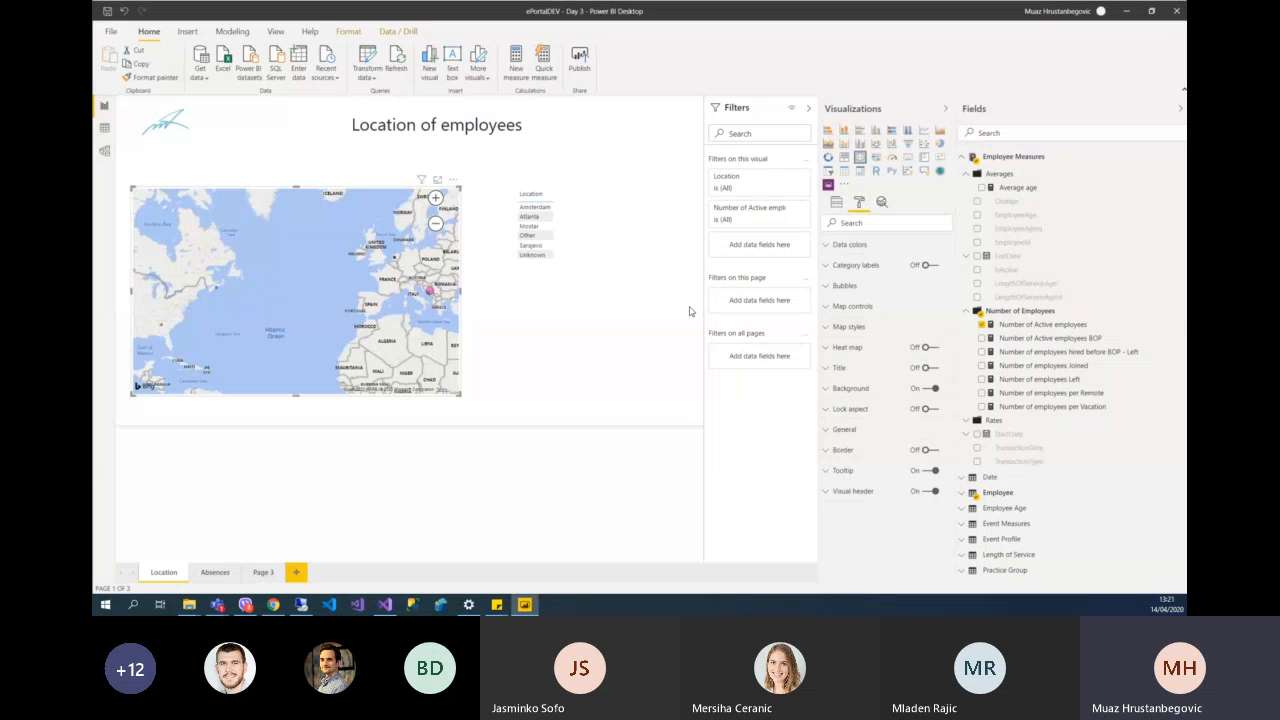
left_click(934, 369)
left_click(827, 368)
left_click(873, 403)
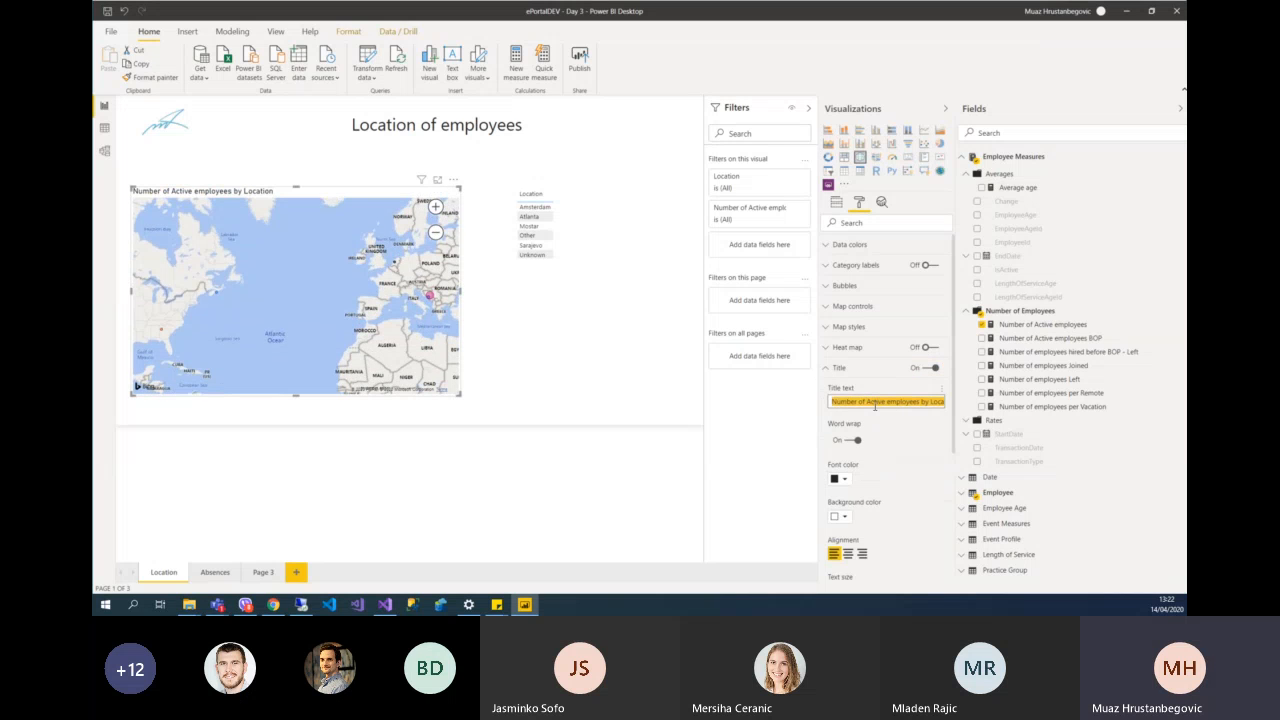
type("Employees by location")
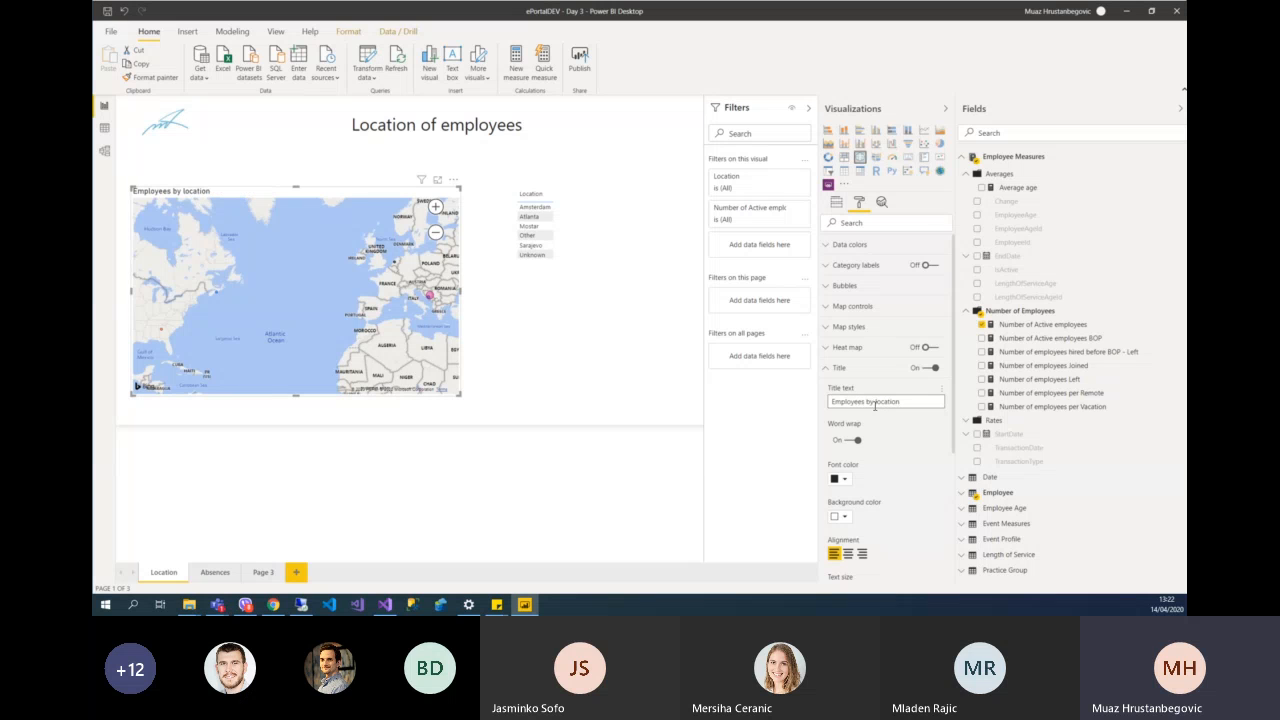
scroll(905, 445, "down", 3)
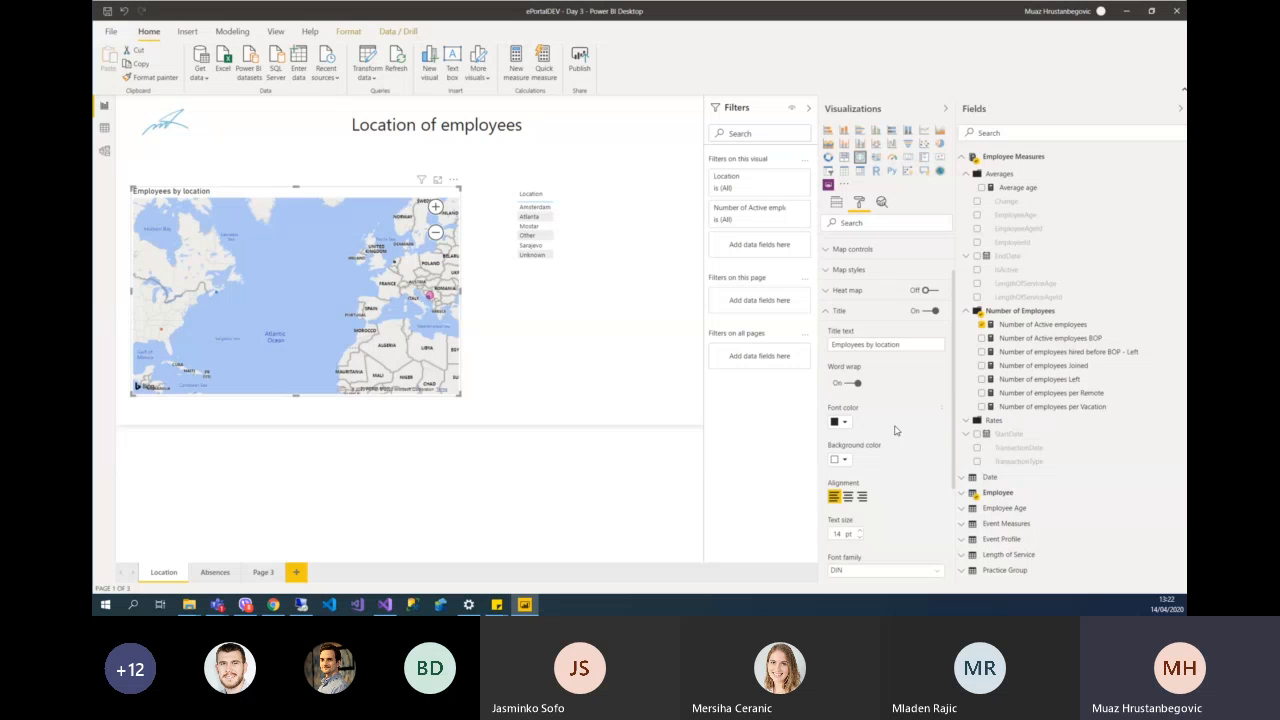
scroll(889, 402, "up", 1)
left_click(826, 312)
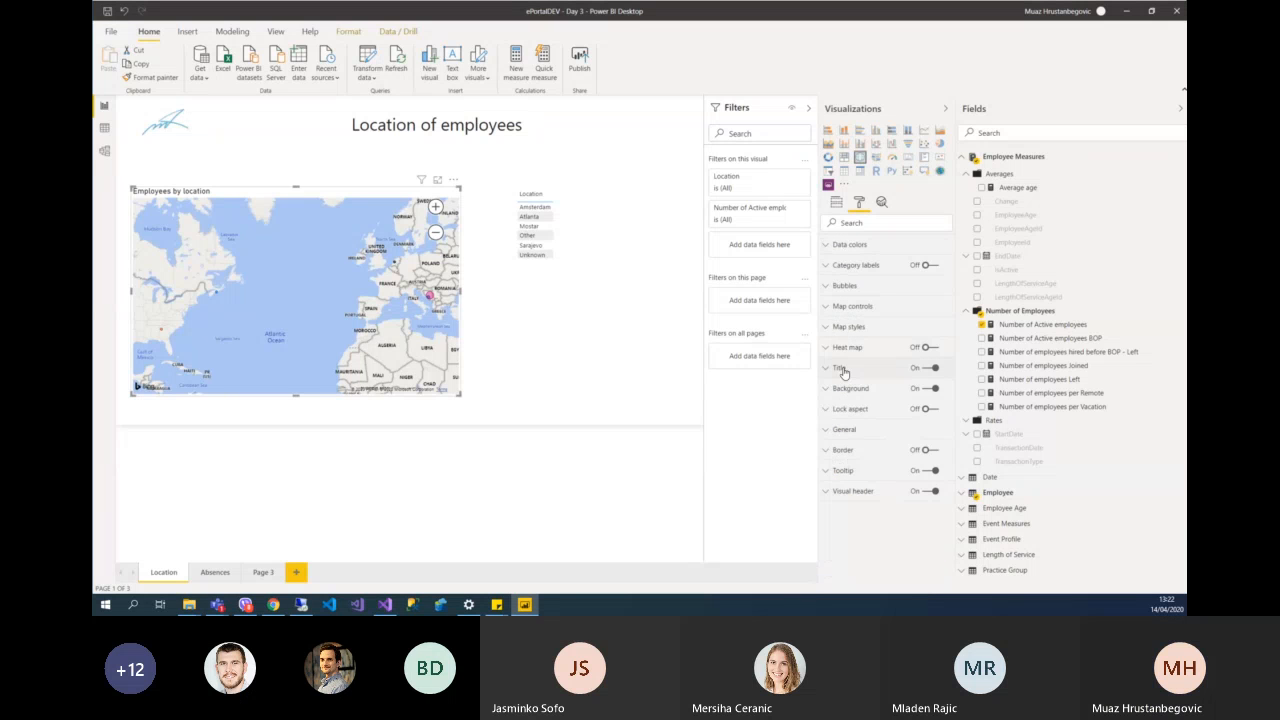
- Examine the map's lock aspect, General, Border and Visual header formatting settings, trying the border on and off
left_click(827, 410)
left_click(827, 412)
left_click(828, 429)
scroll(826, 434, "down", 1)
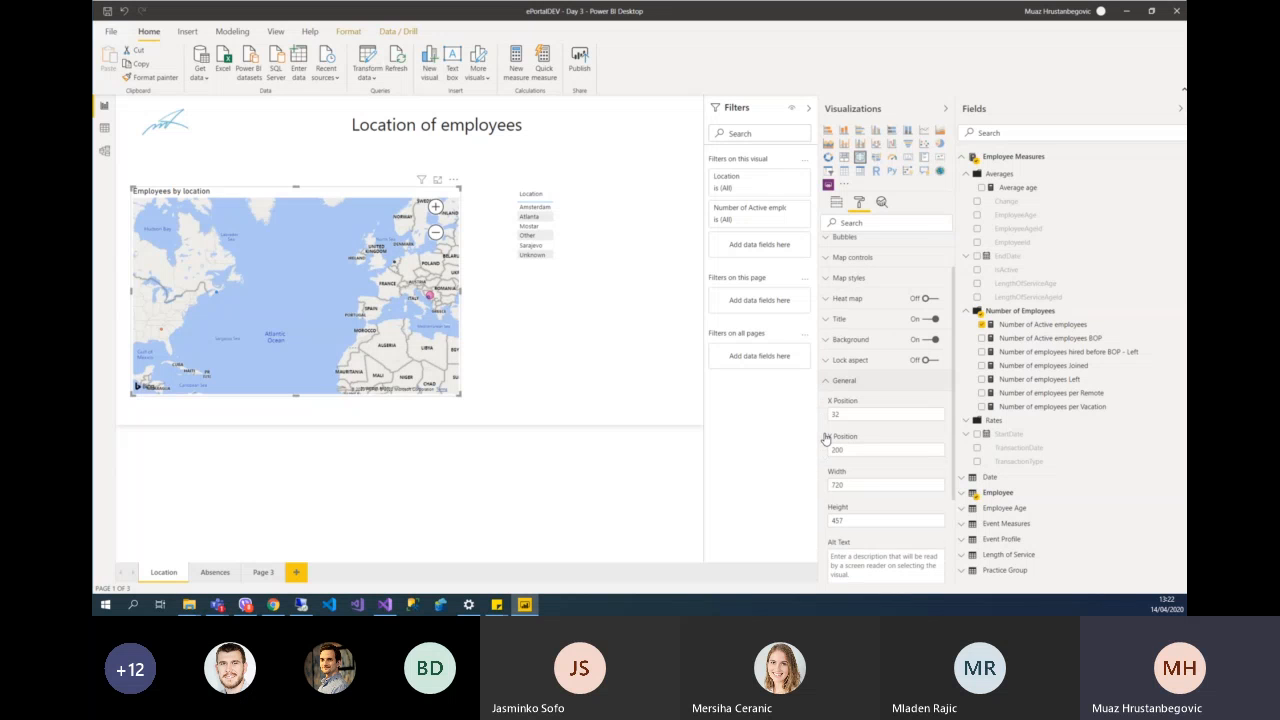
left_click(828, 378)
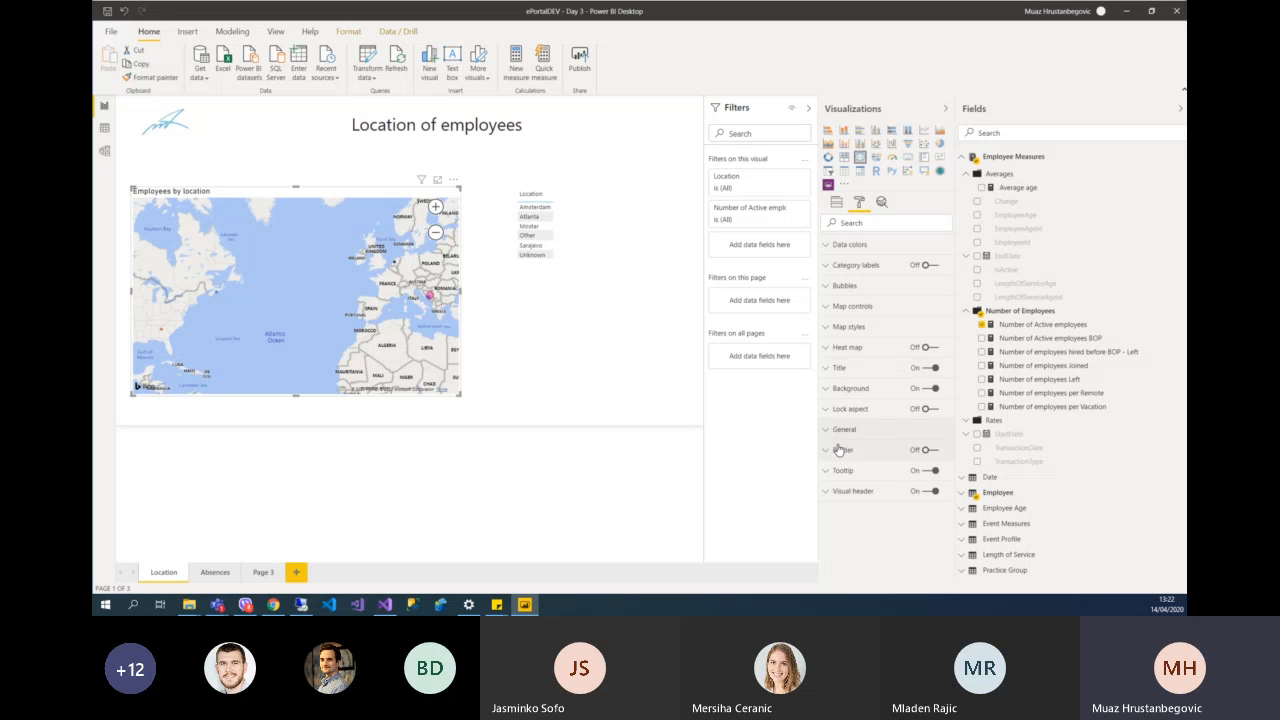
left_click(933, 451)
left_click(933, 451)
left_click(832, 492)
left_click(832, 492)
- Nudge the map slightly to the right and shrink the Location table's frame to fit its list
left_click_drag(271, 192, 277, 198)
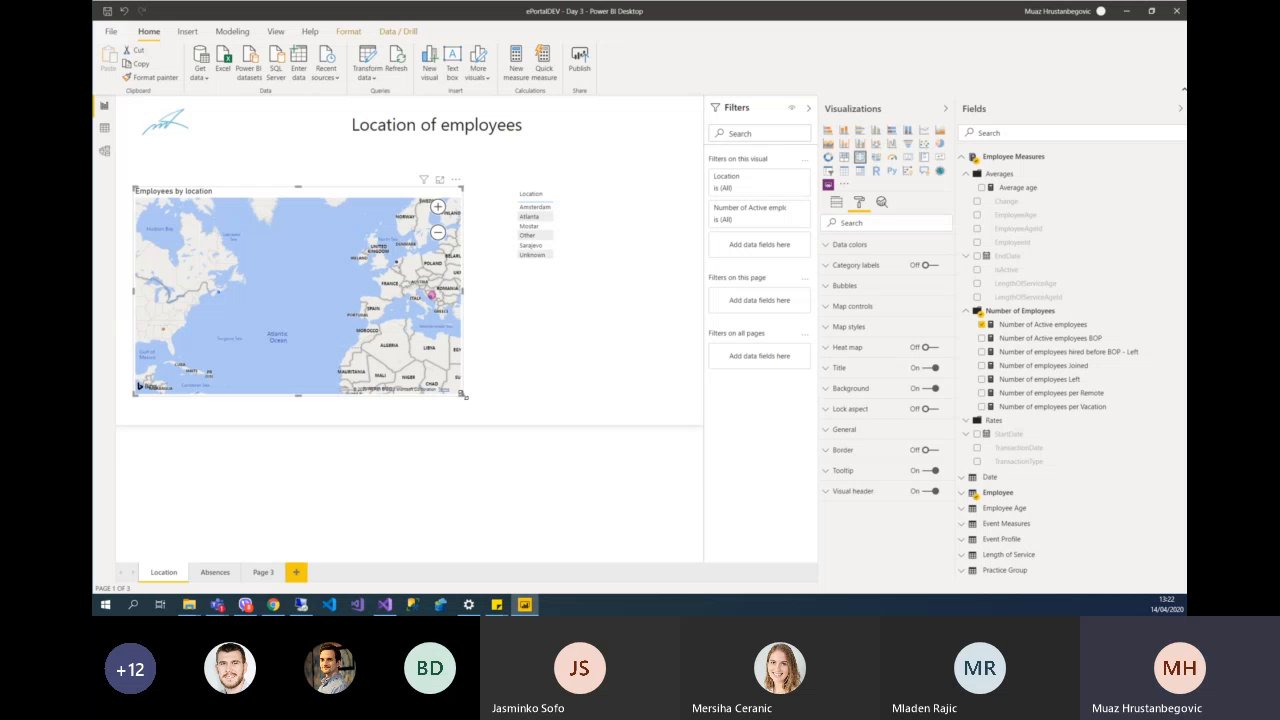
left_click(572, 214)
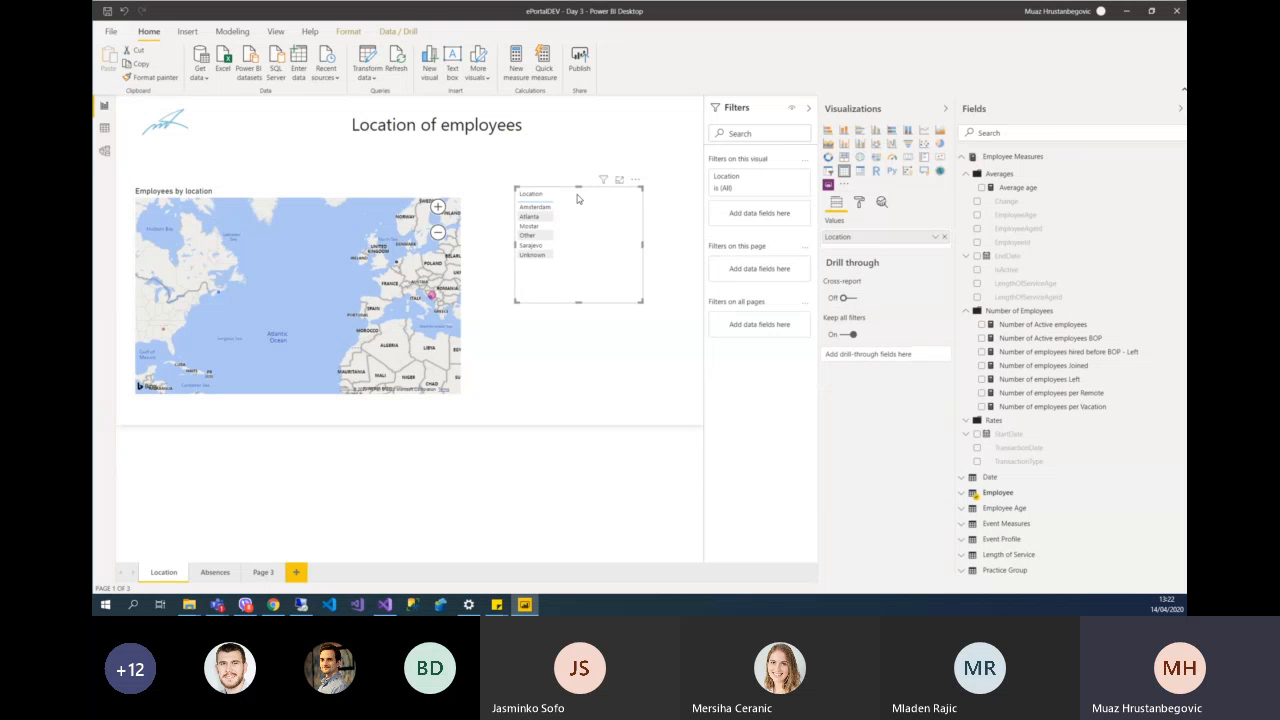
left_click(318, 242)
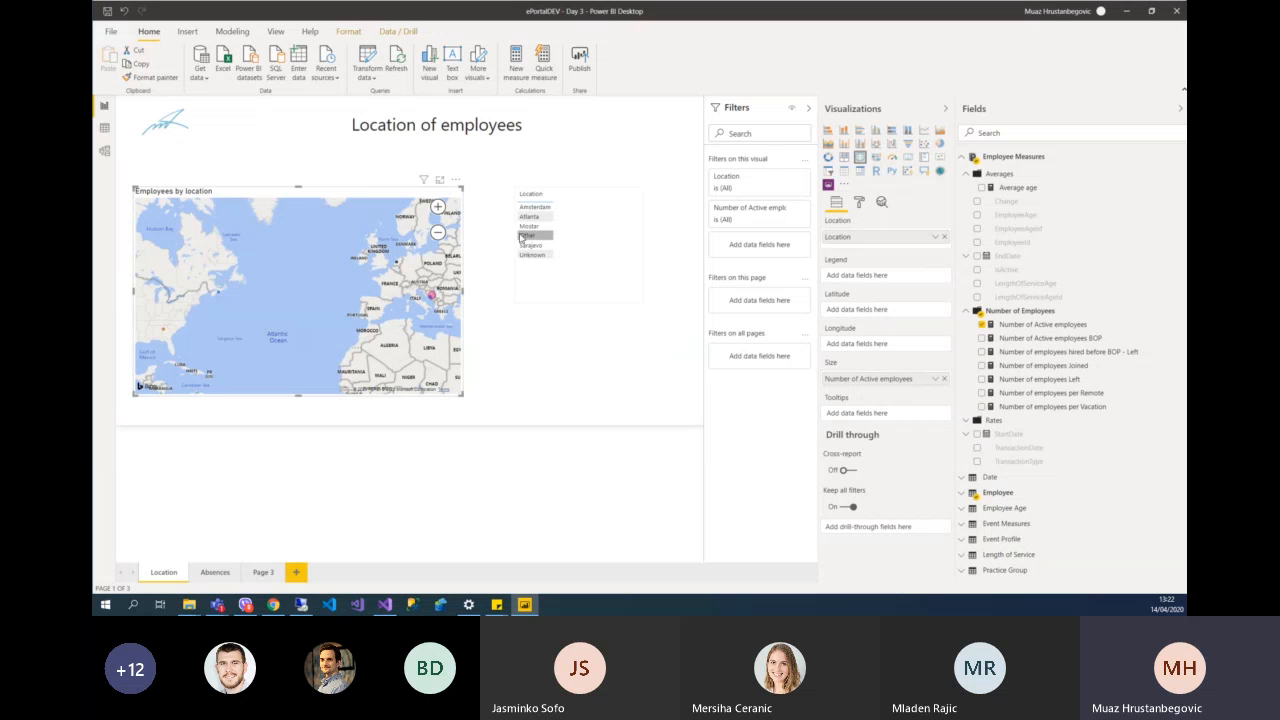
left_click(622, 298)
left_click_drag(641, 299, 575, 243)
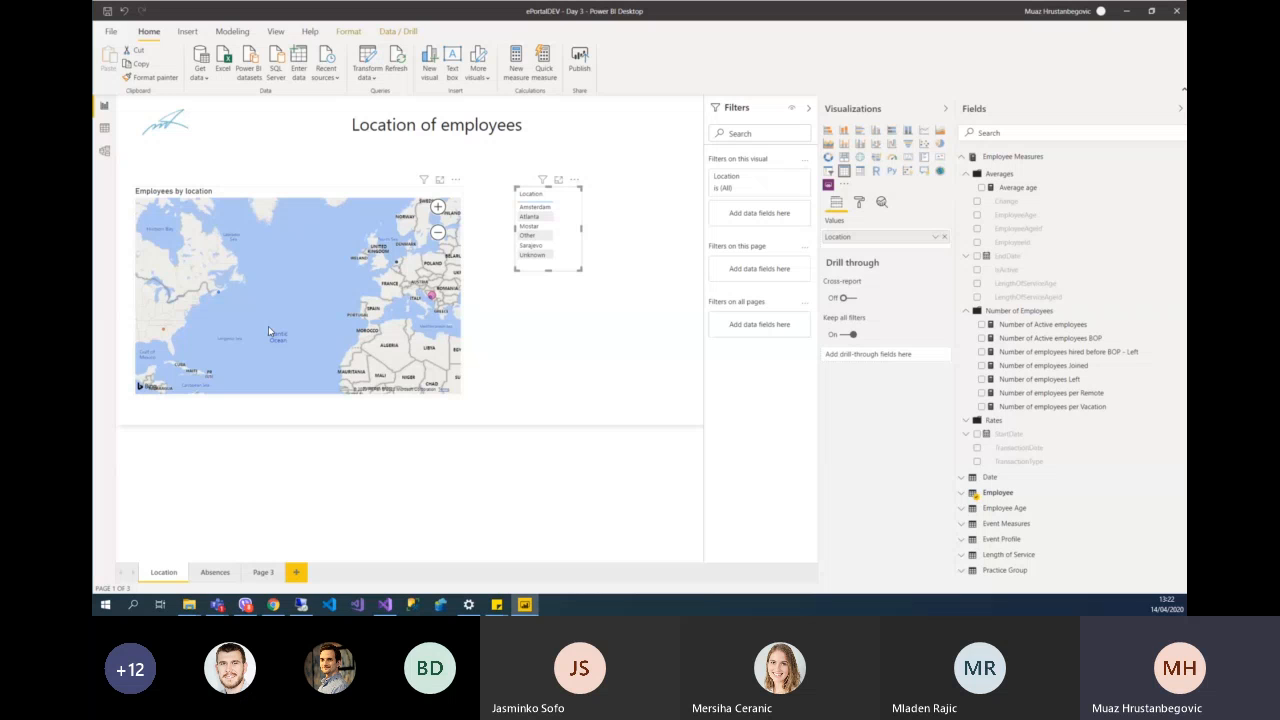
- Add a slicer about 275 wide and 240 high below the Location table, based on the Employee table's Location field
left_click(531, 306)
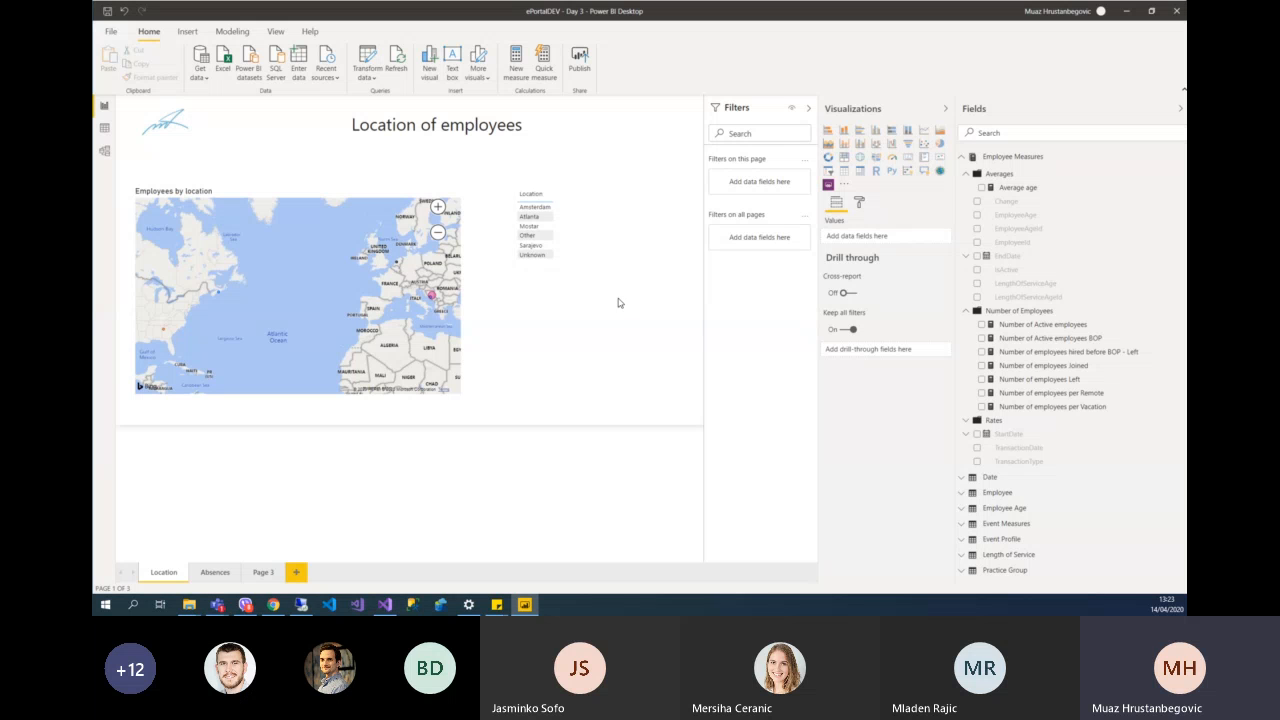
left_click(968, 158)
left_click(557, 346)
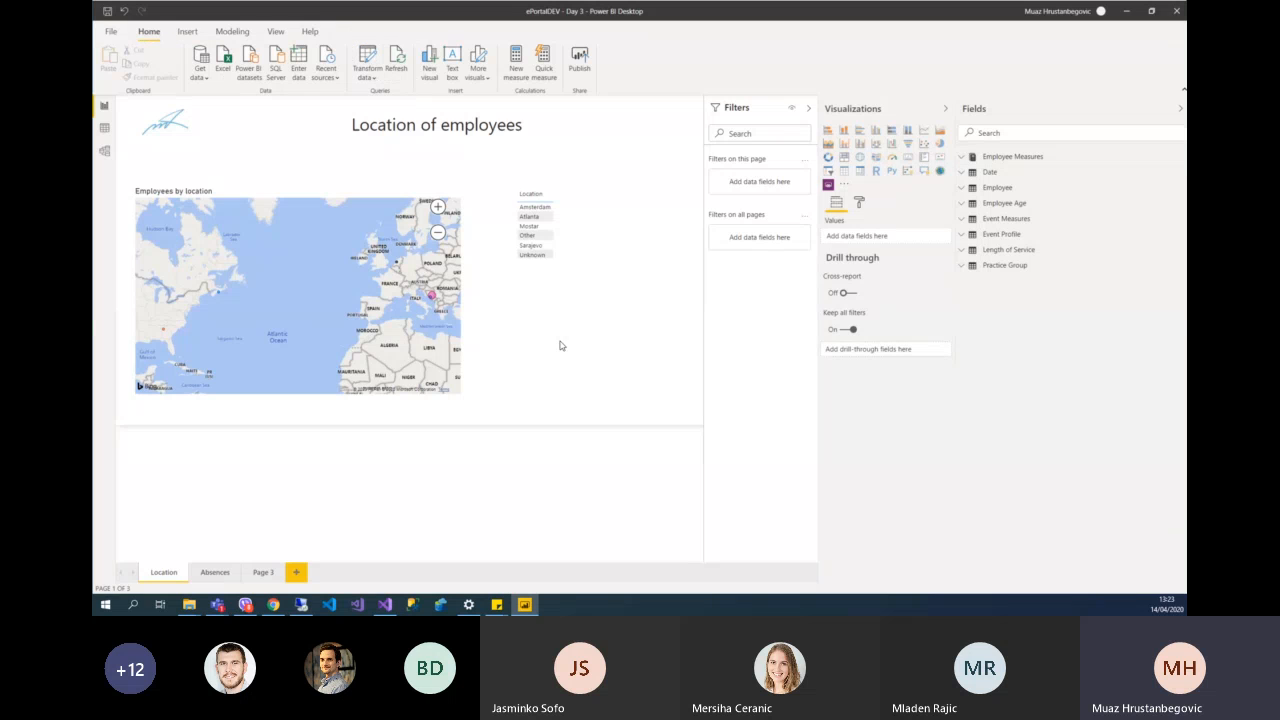
left_click(828, 174)
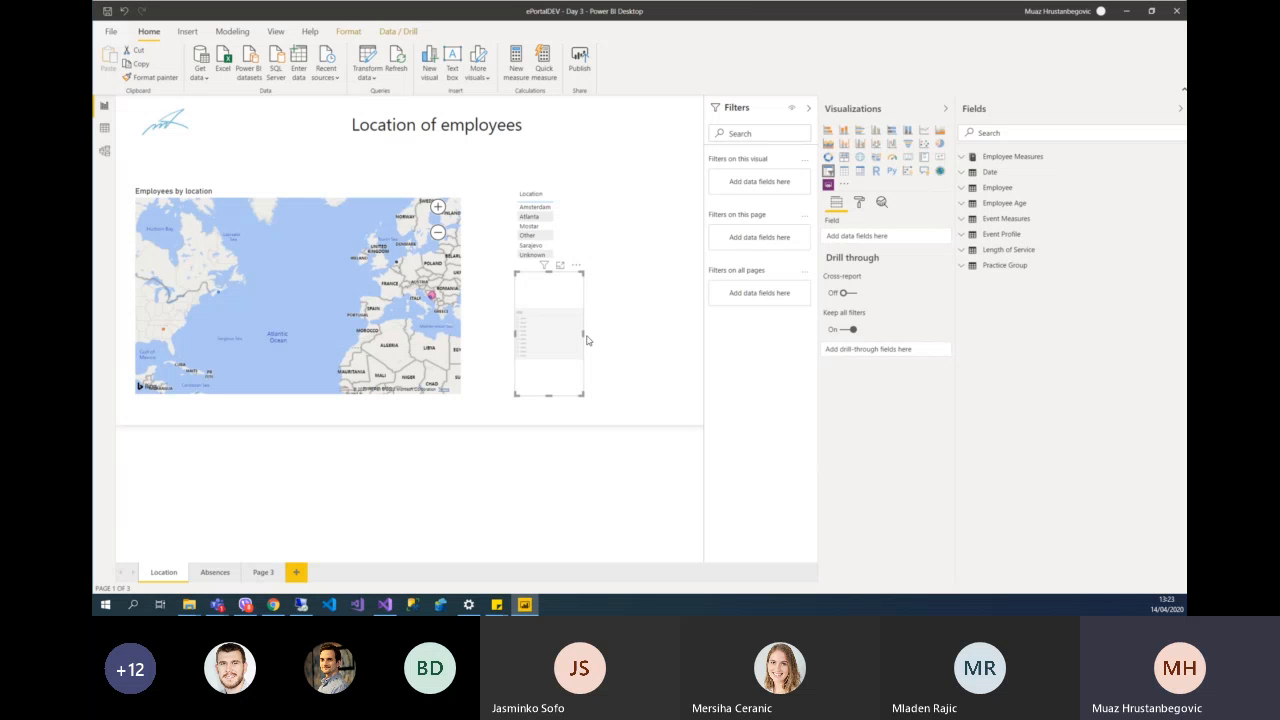
left_click_drag(584, 395, 640, 381)
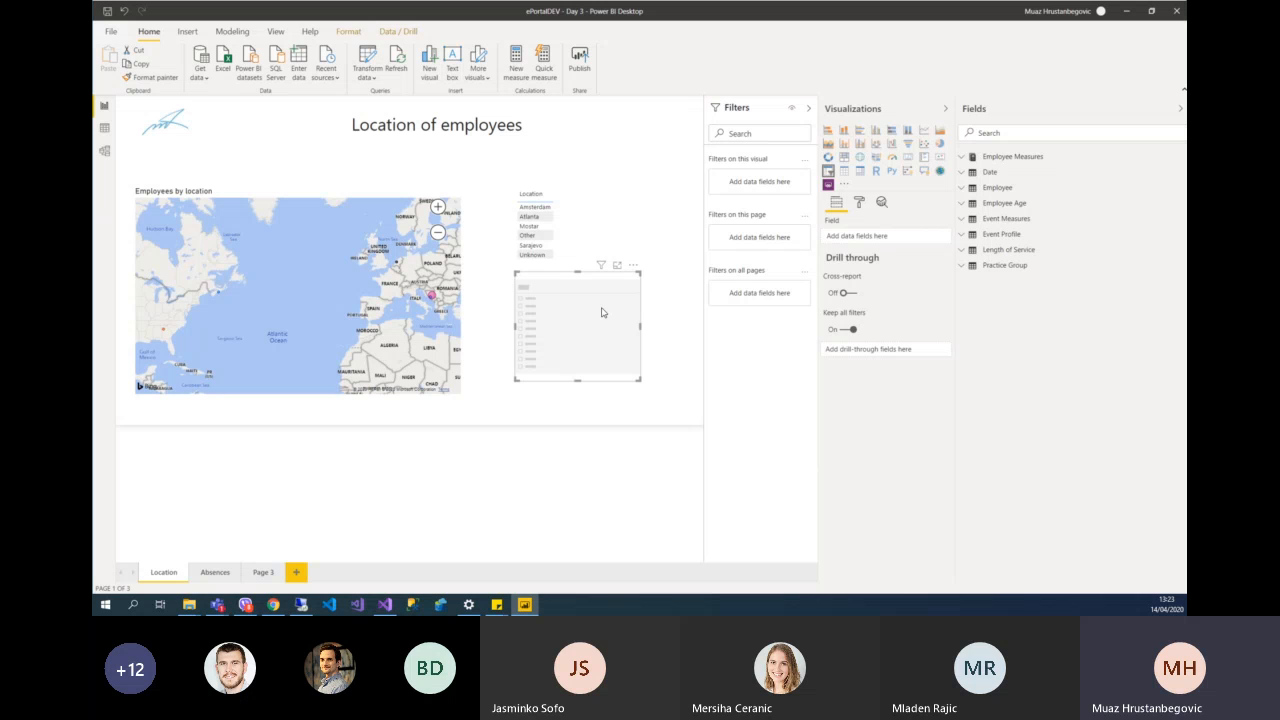
left_click(966, 189)
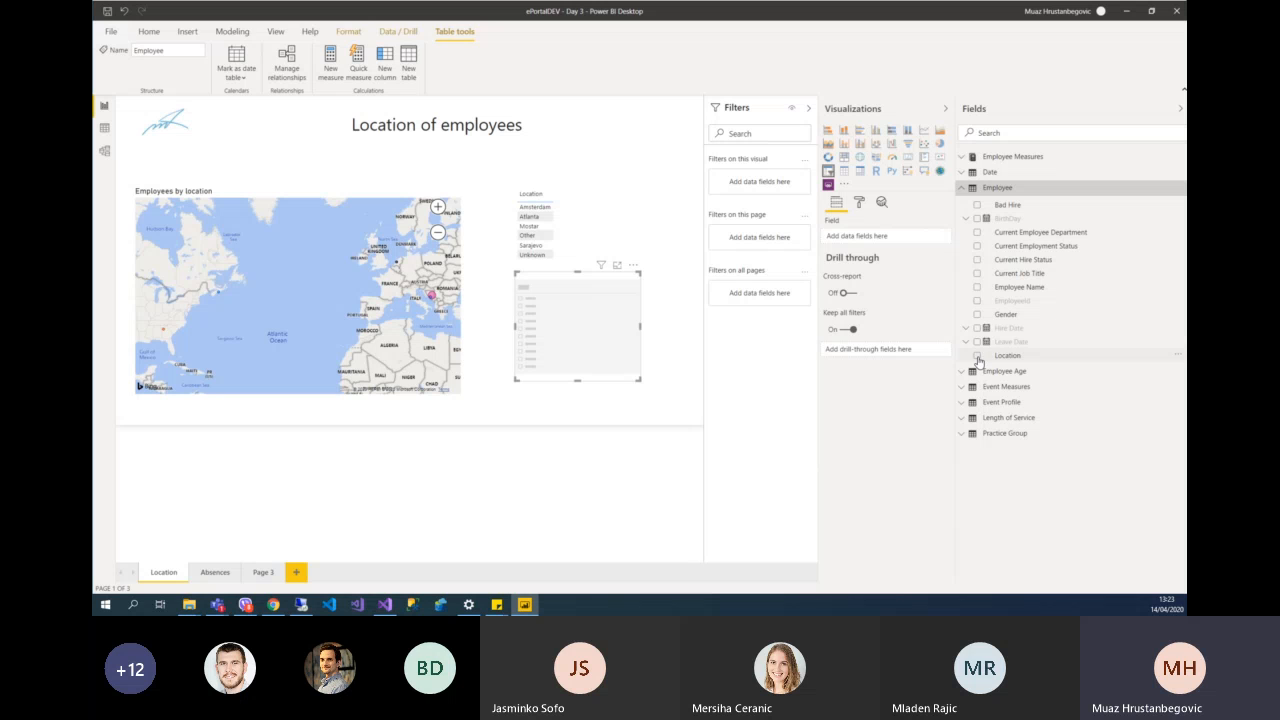
left_click_drag(1010, 356, 873, 243)
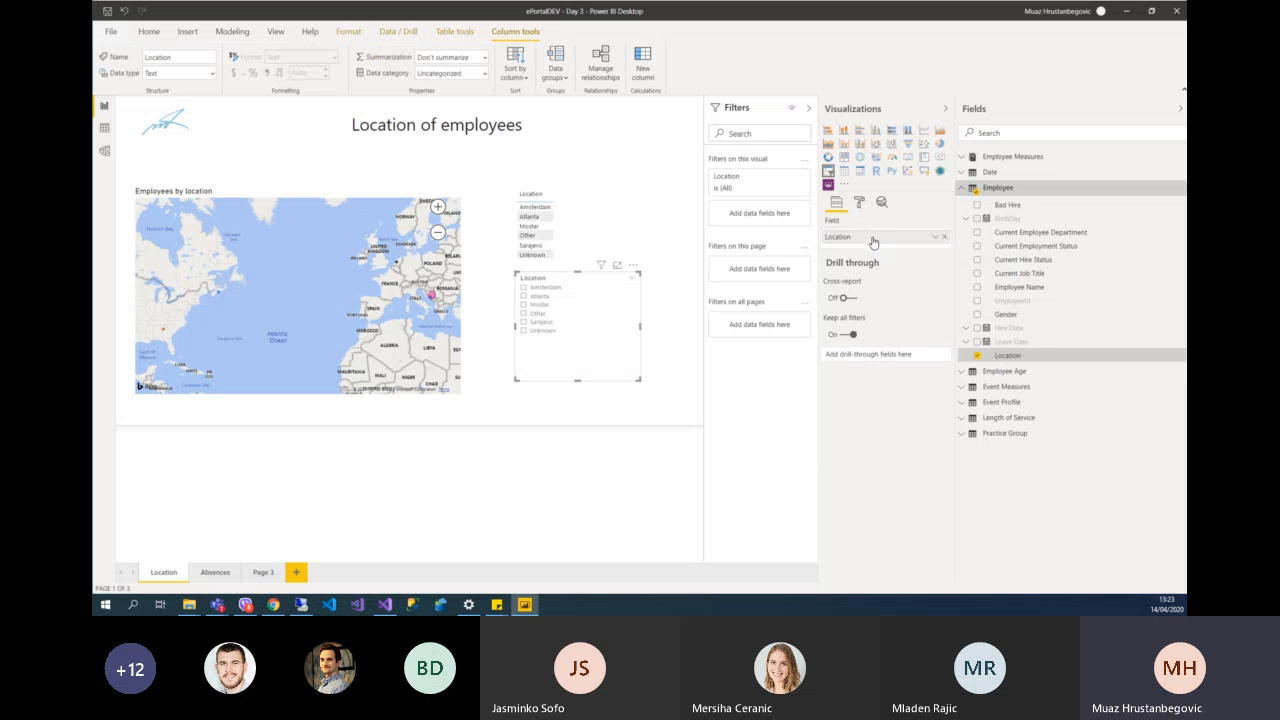
- Test the Location slicer by filtering the page to Amsterdam and then to Mostar
left_click(523, 288)
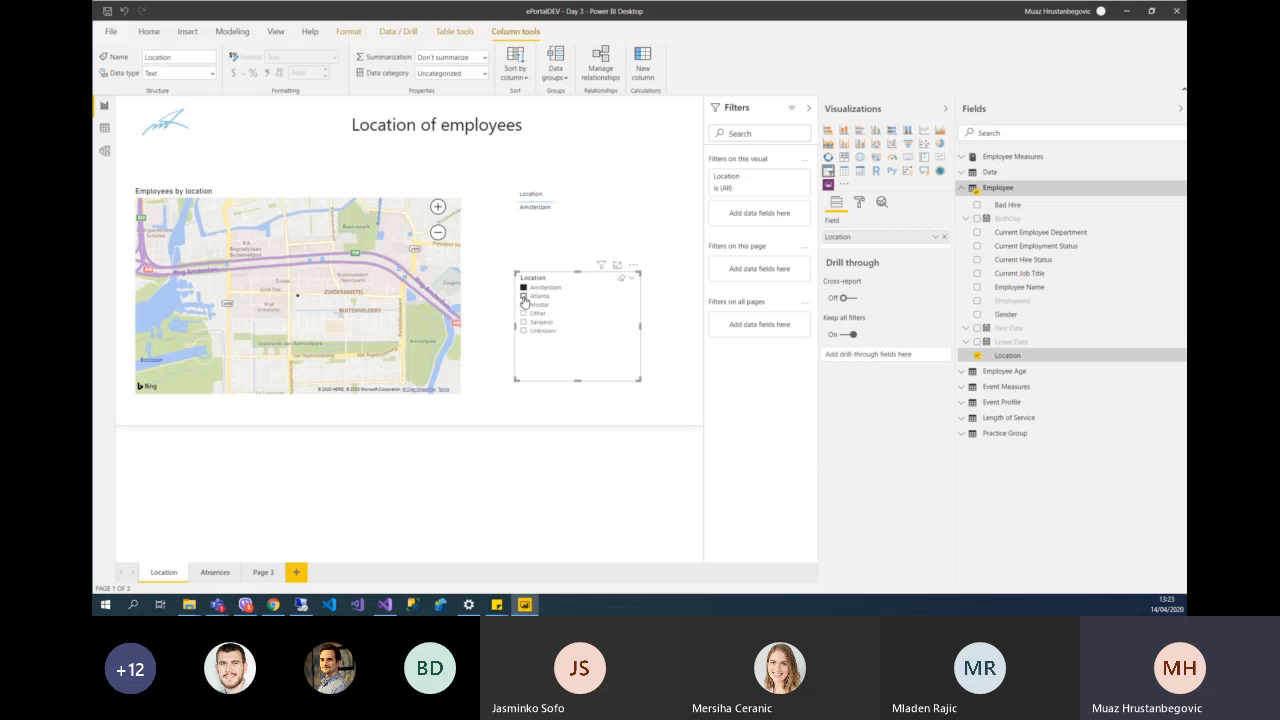
left_click(523, 297)
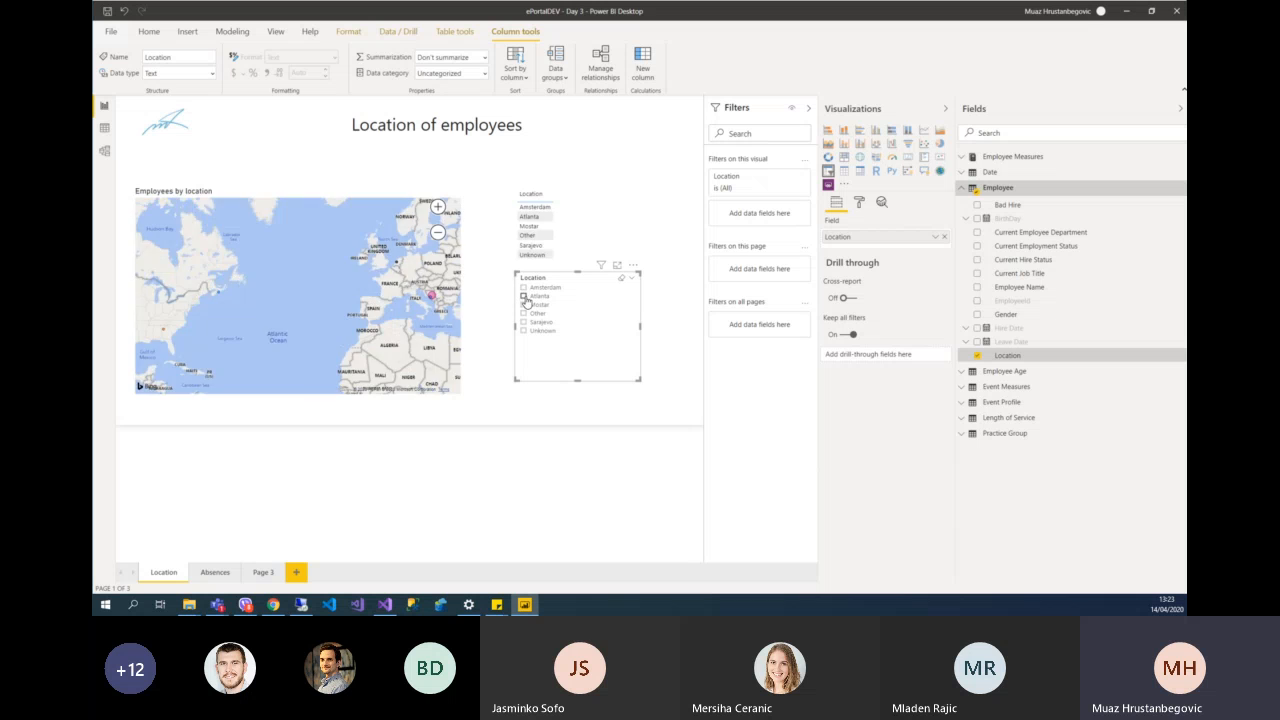
left_click(523, 305)
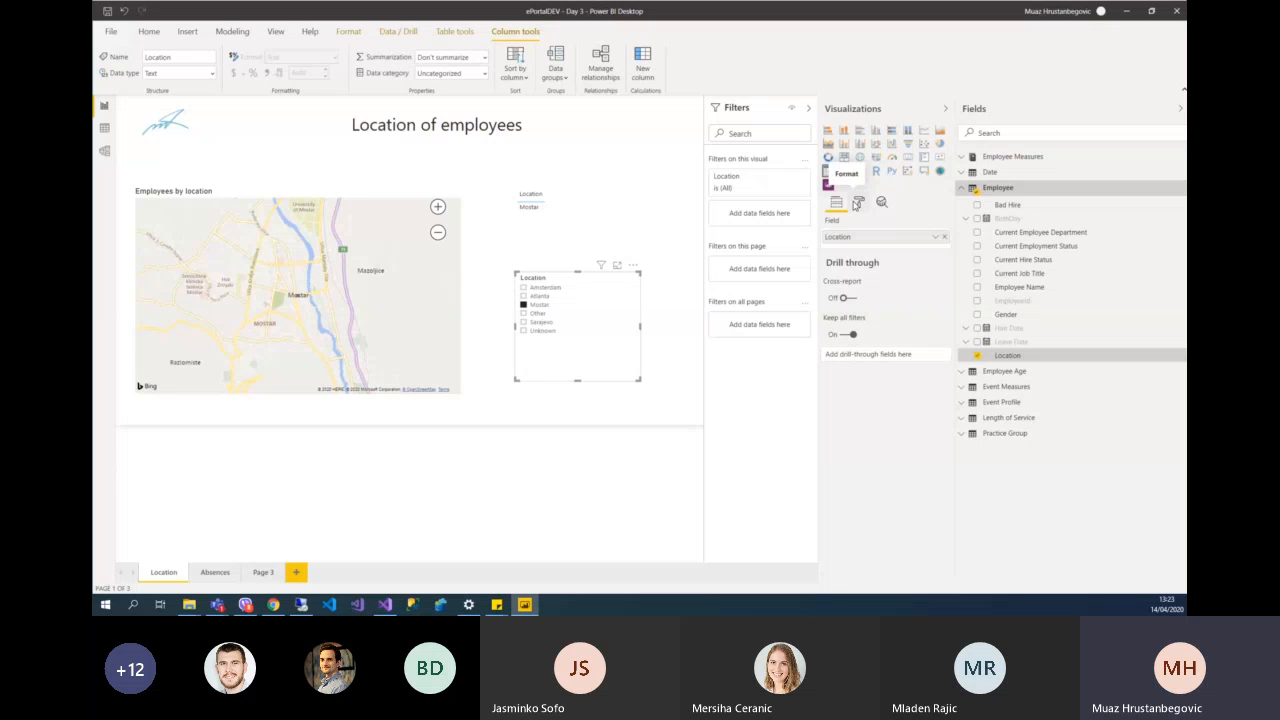
- Open the slicer's selection controls and toggle Single select on and back off
left_click(857, 203)
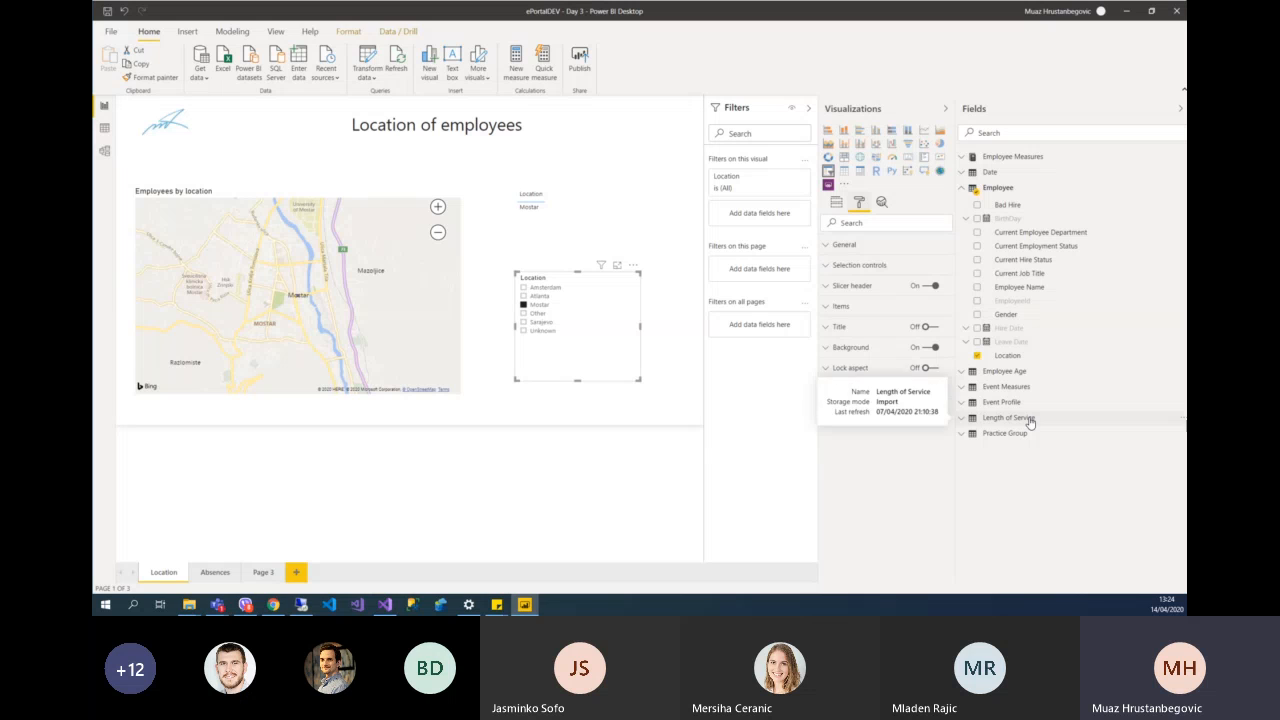
left_click(858, 268)
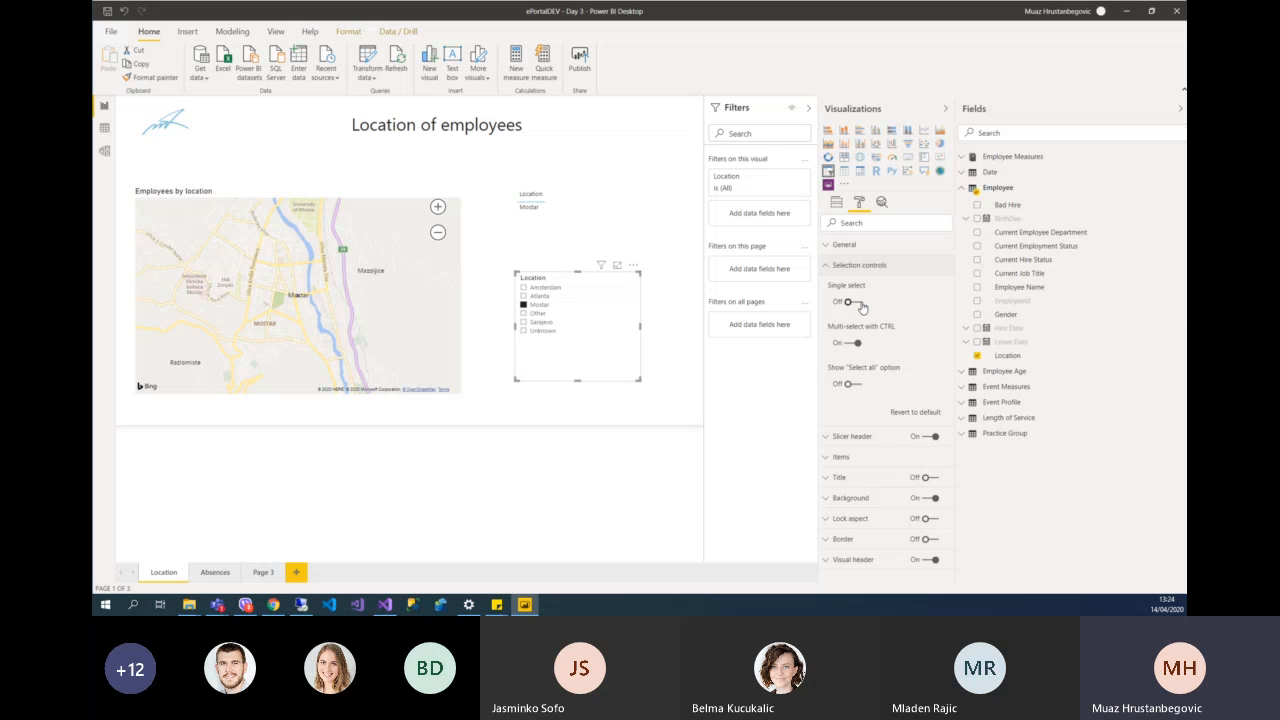
left_click(850, 302)
left_click(847, 303)
- Extend the slicer selection with Other, Sarajevo, Unknown and Amsterdam, and toggle the "Select all" option on and off
left_click(522, 313, "ctrl")
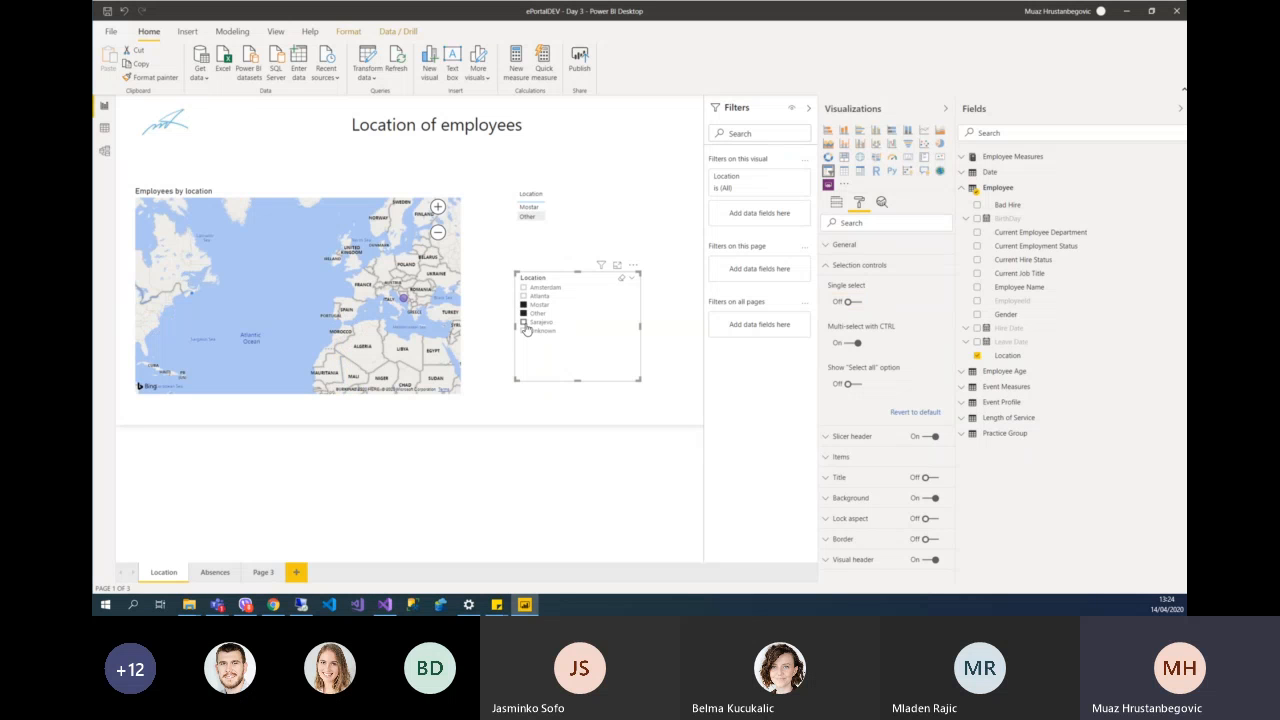
left_click(524, 323, "ctrl")
left_click(524, 331, "ctrl")
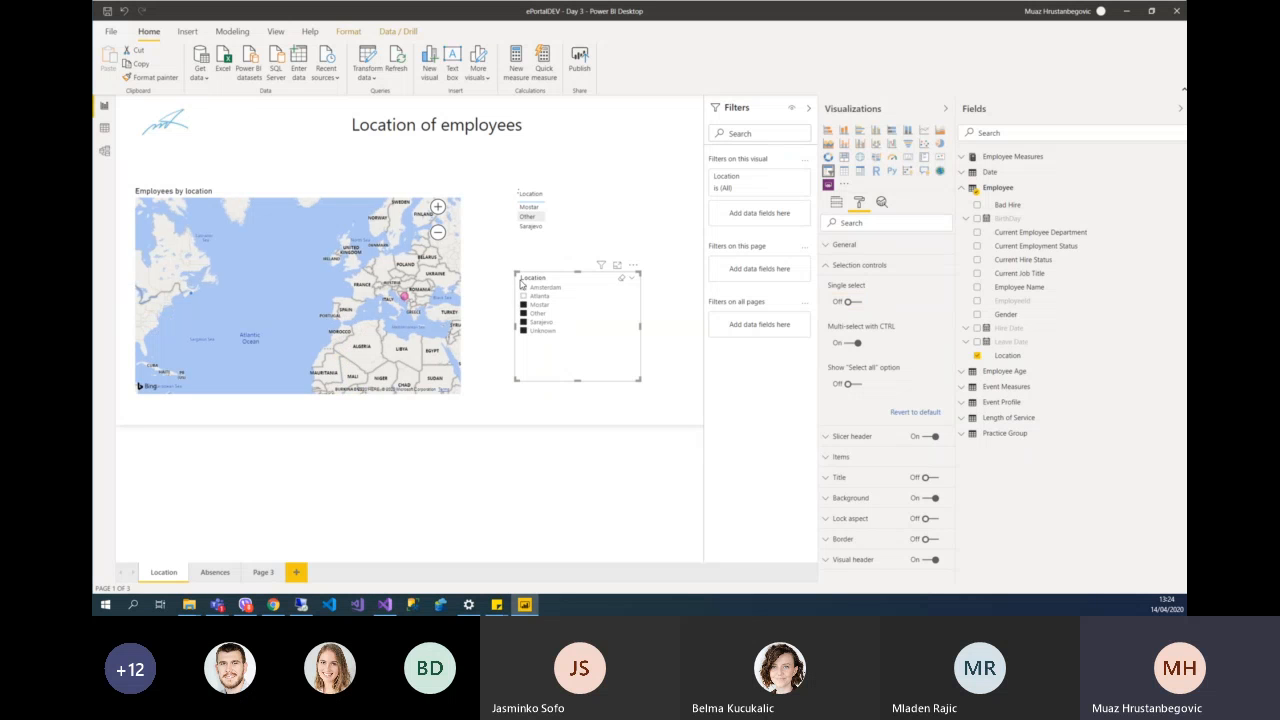
left_click(523, 288, "ctrl")
left_click(856, 385)
left_click(852, 385)
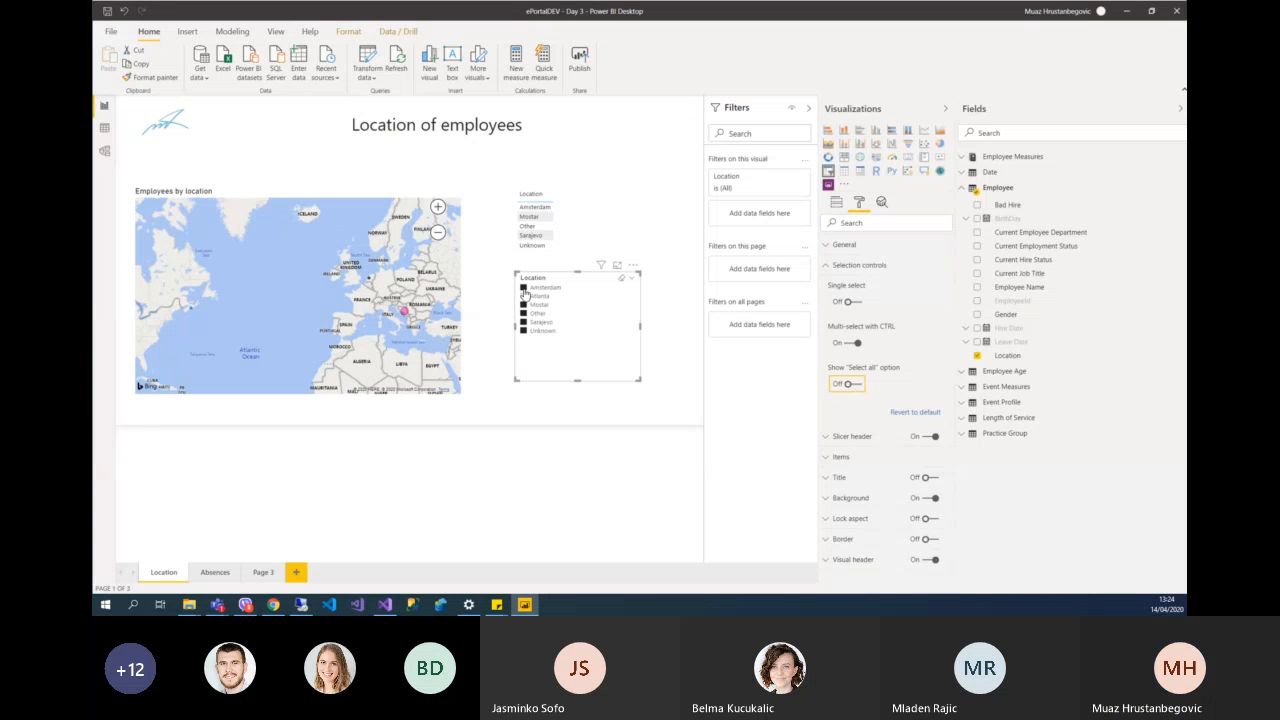
- Filter the page to Amsterdam, Atlanta, Mostar and Sarajevo with the Location slicer
left_click(523, 288)
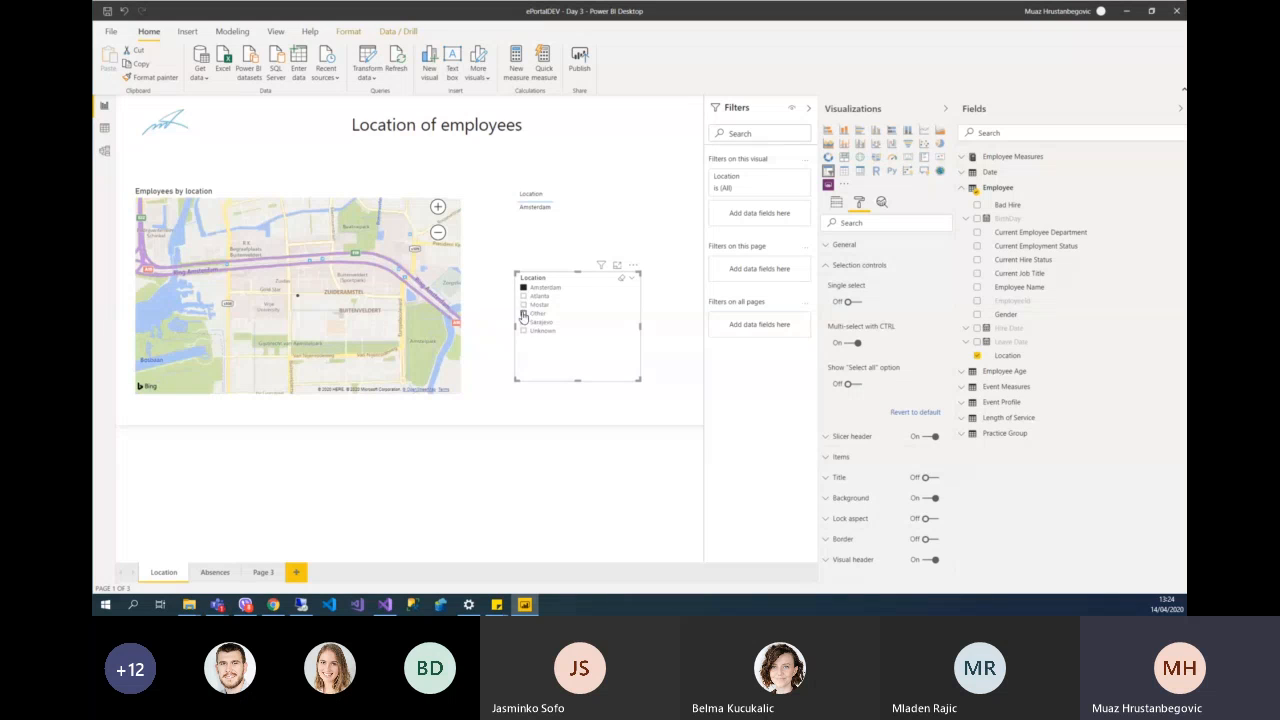
left_click(523, 296, "ctrl")
left_click(523, 305, "ctrl")
left_click(523, 322, "ctrl")
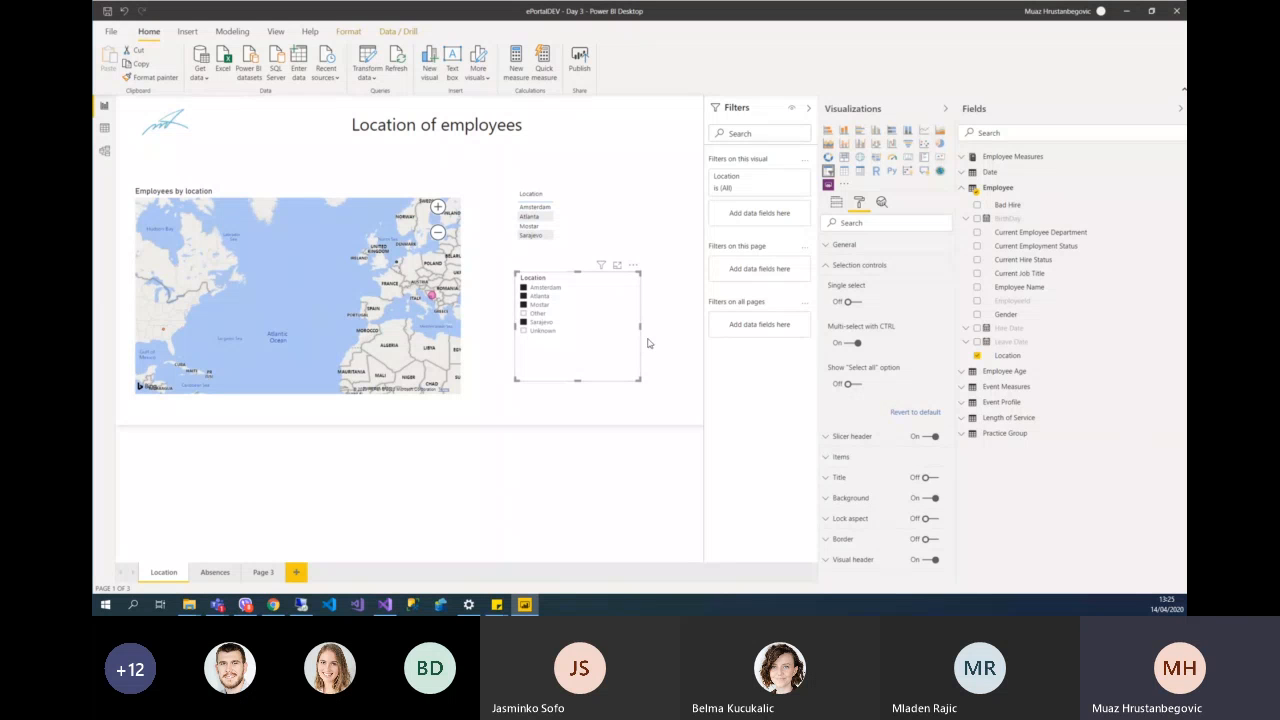
- Change the Location slicer's orientation to Horizontal in its general format settings
left_click(826, 266)
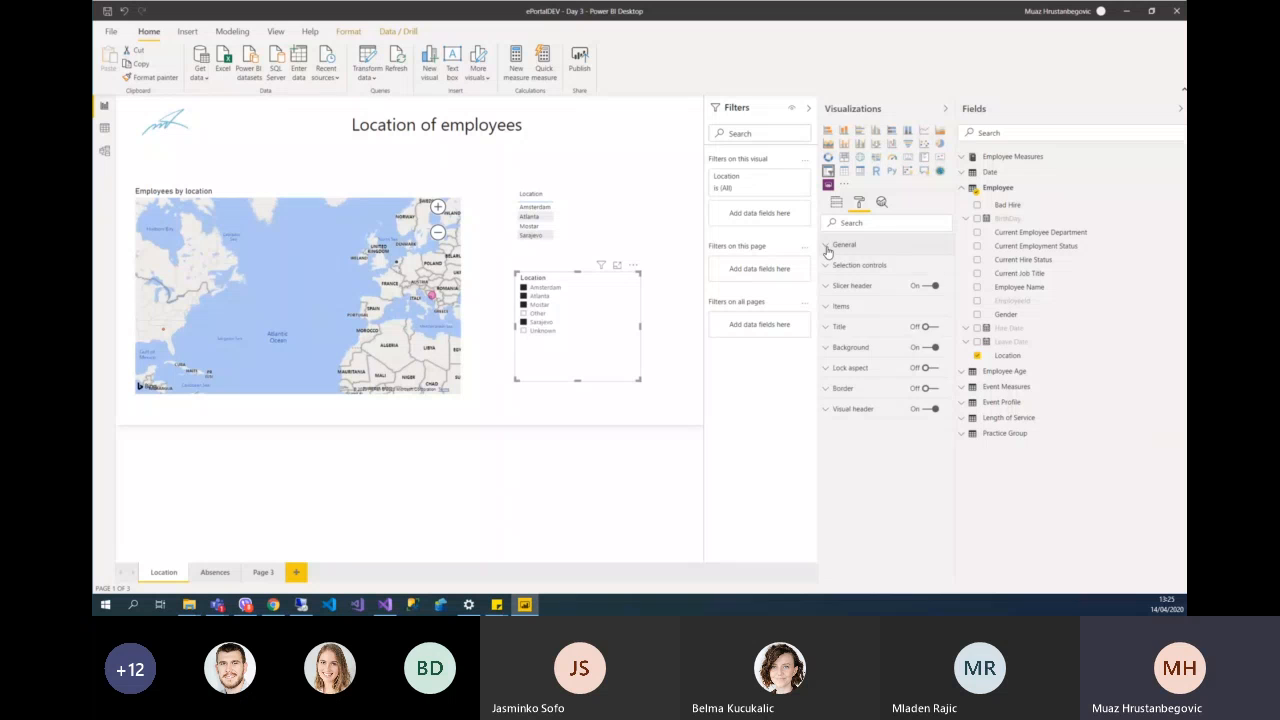
left_click(828, 247)
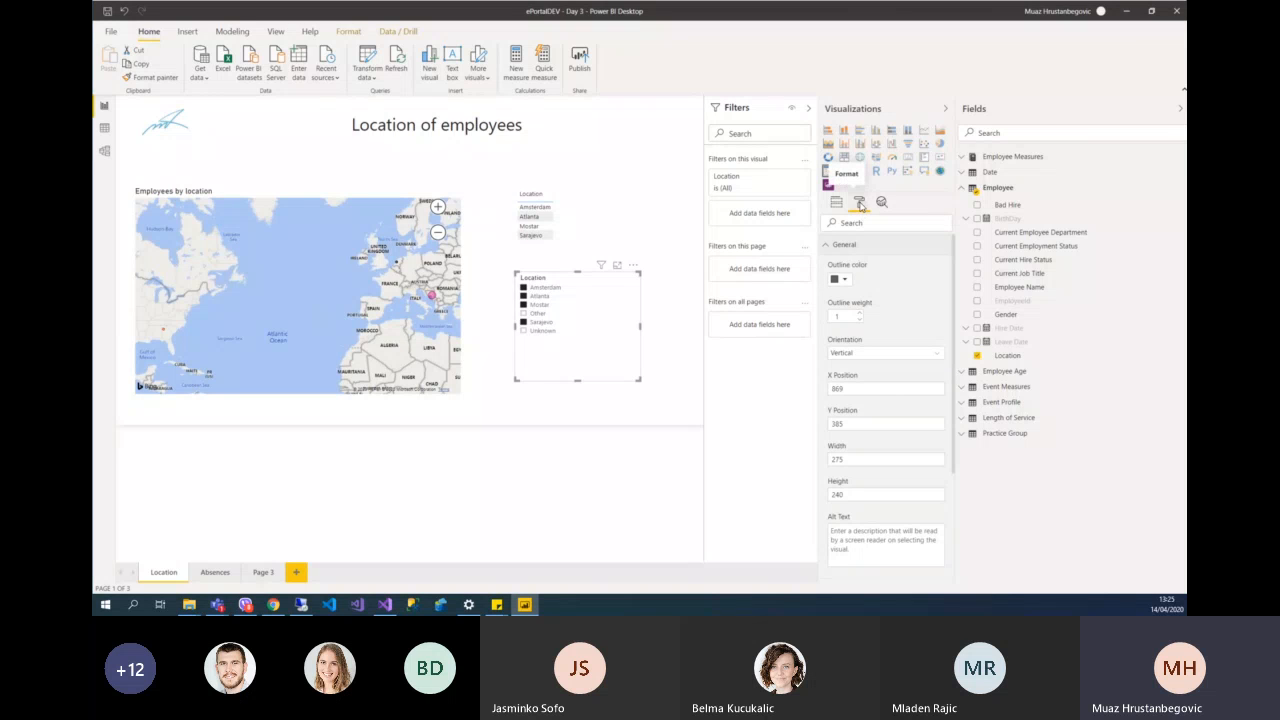
left_click(896, 358)
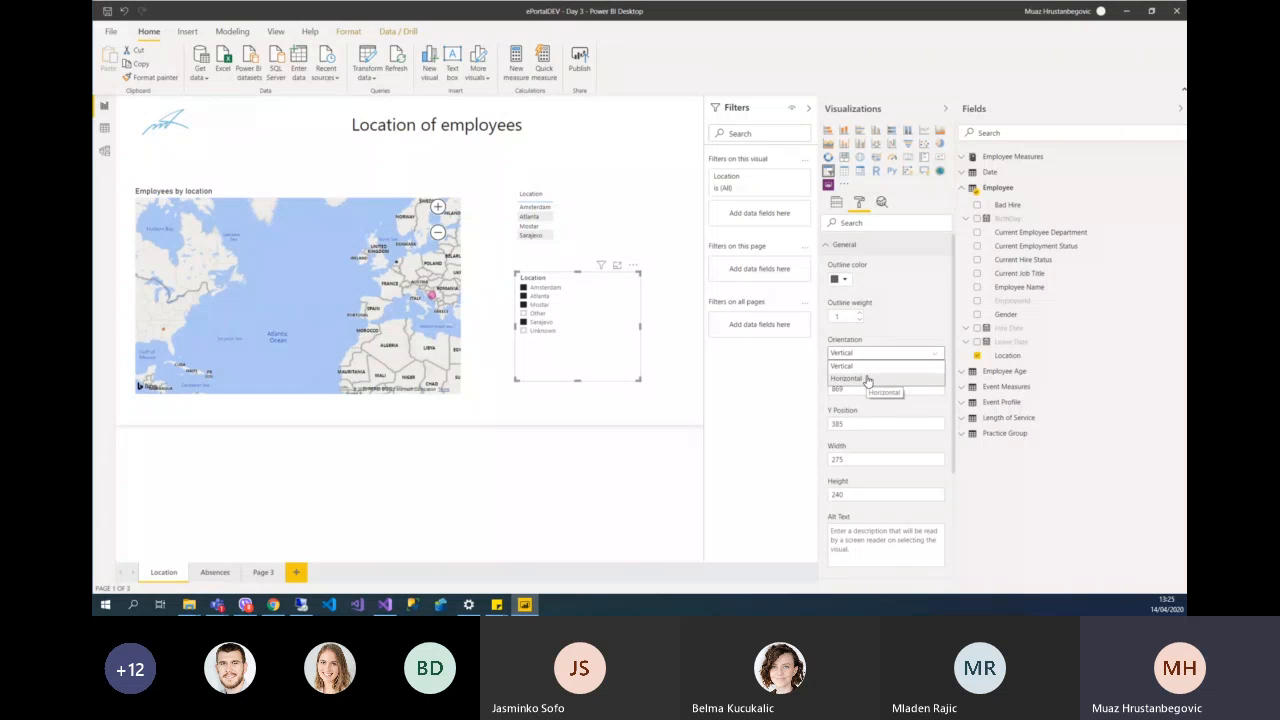
left_click(868, 379)
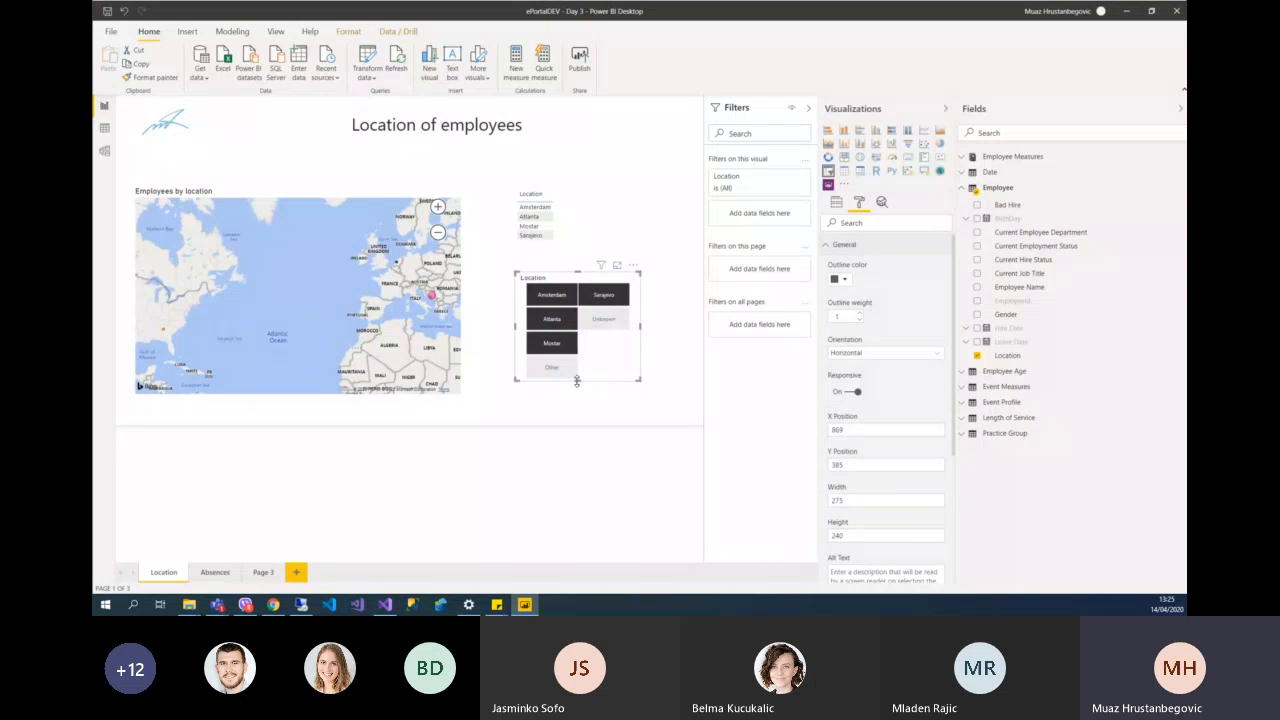
- Make the Location slicer shorter and wider, and position it beneath the location table
left_click_drag(580, 384, 603, 357)
mouse_move(600, 282)
left_mouse_down()
mouse_move(611, 303)
mouse_move(600, 304)
left_mouse_up()
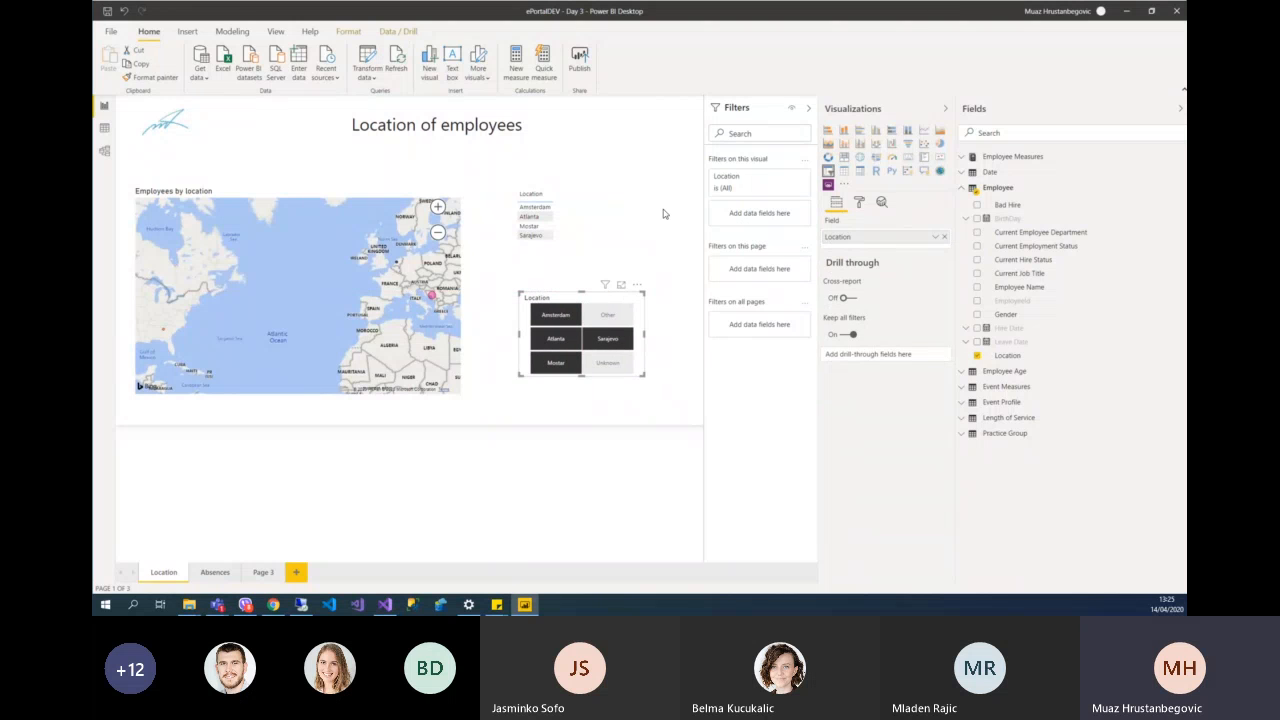
left_click_drag(644, 376, 677, 382)
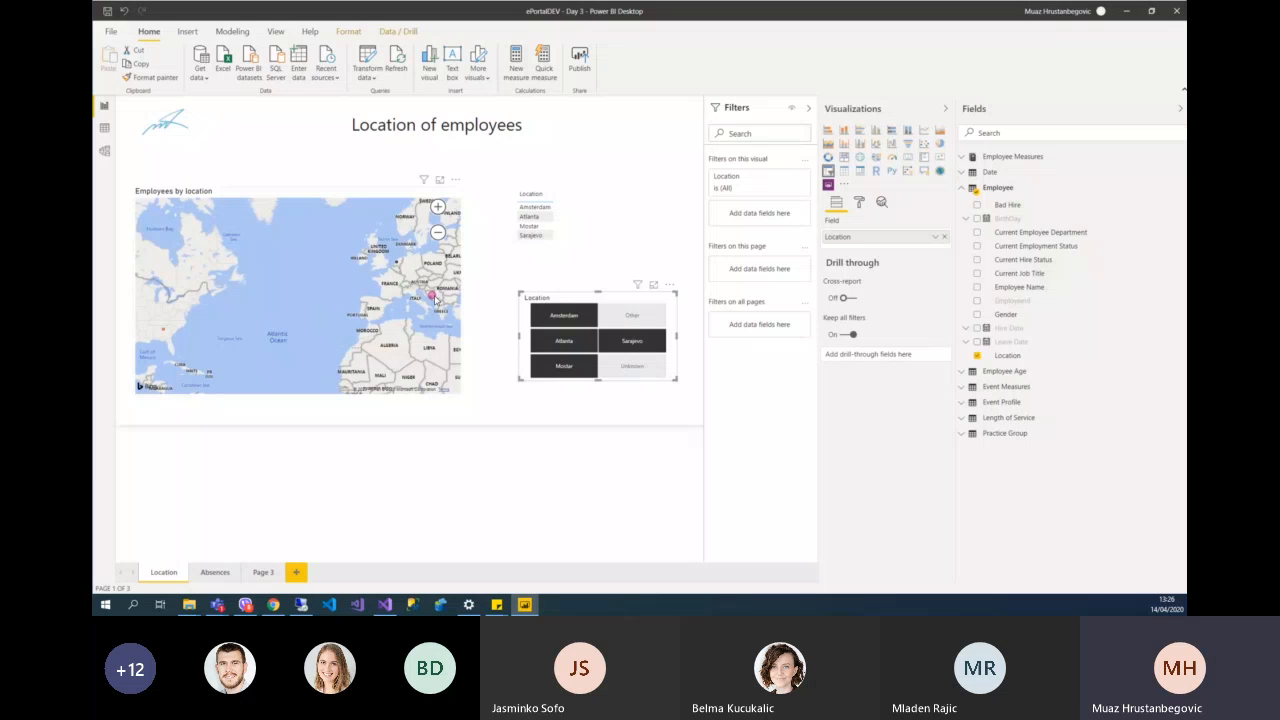
mouse_move(433, 299)
left_click_drag(613, 300, 592, 300)
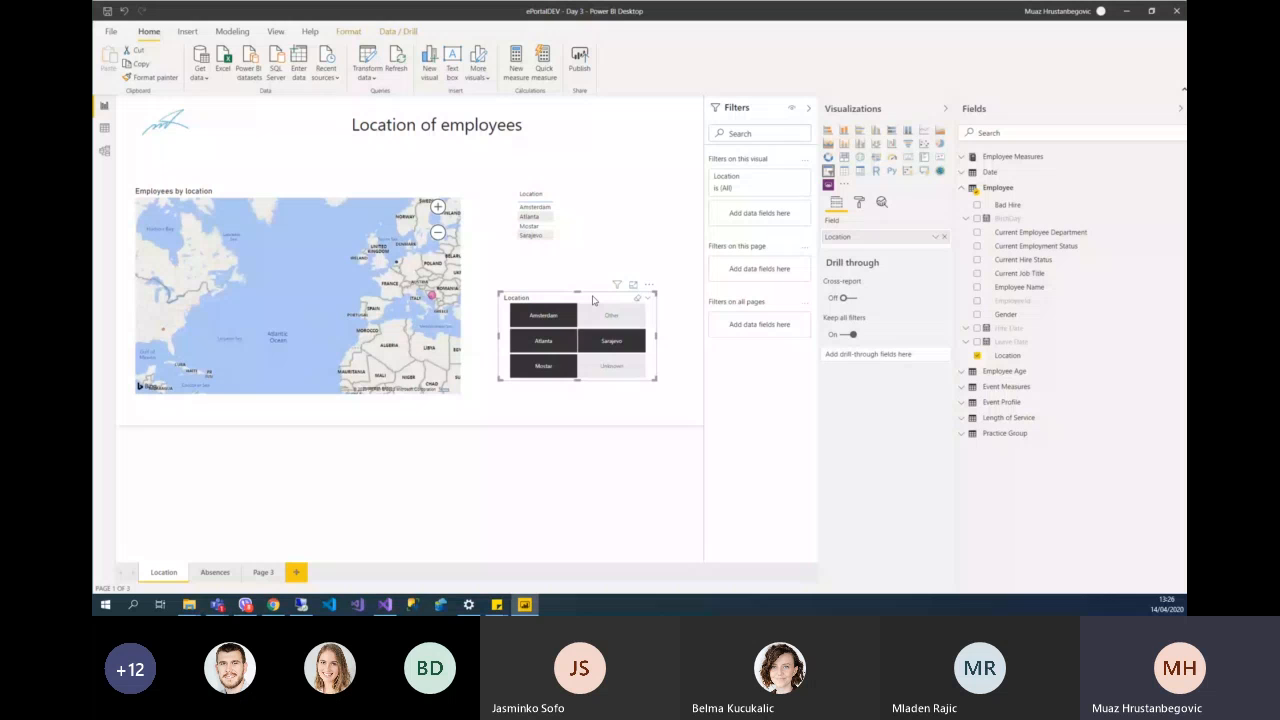
- Add the Number of Active employees measure to the location table and enlarge the table to fit both columns
left_click(562, 234)
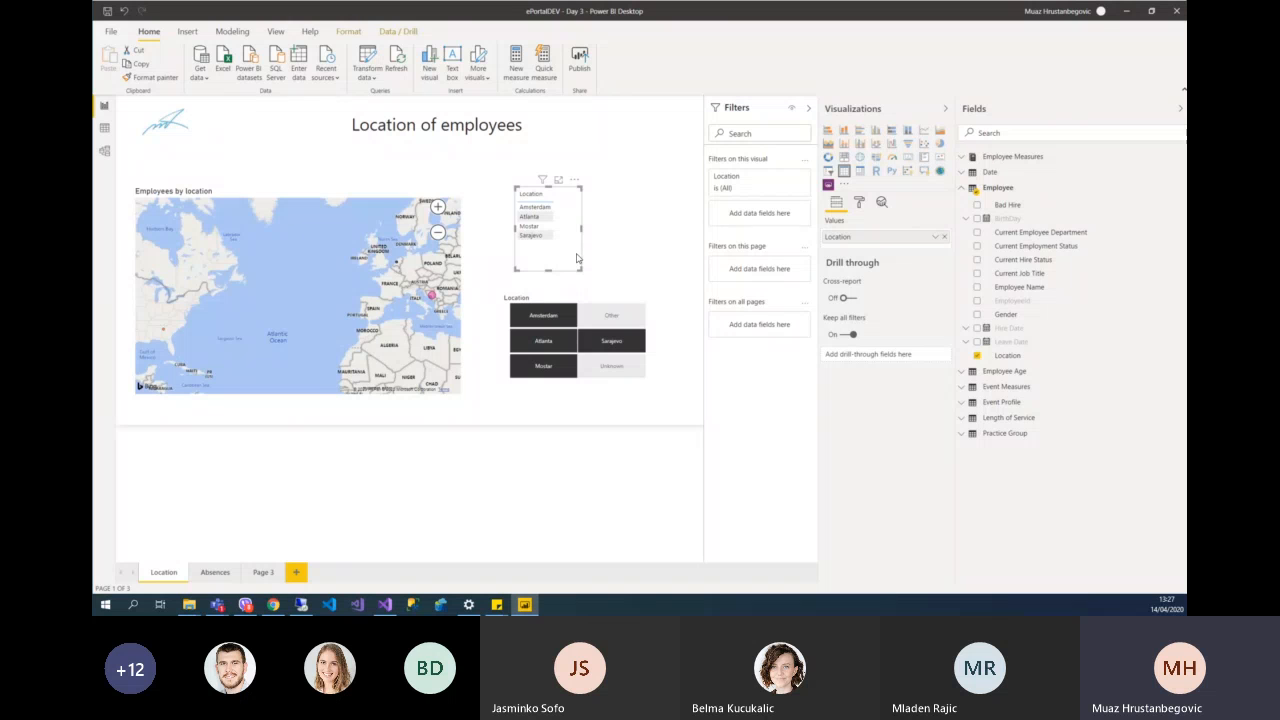
left_click(961, 160)
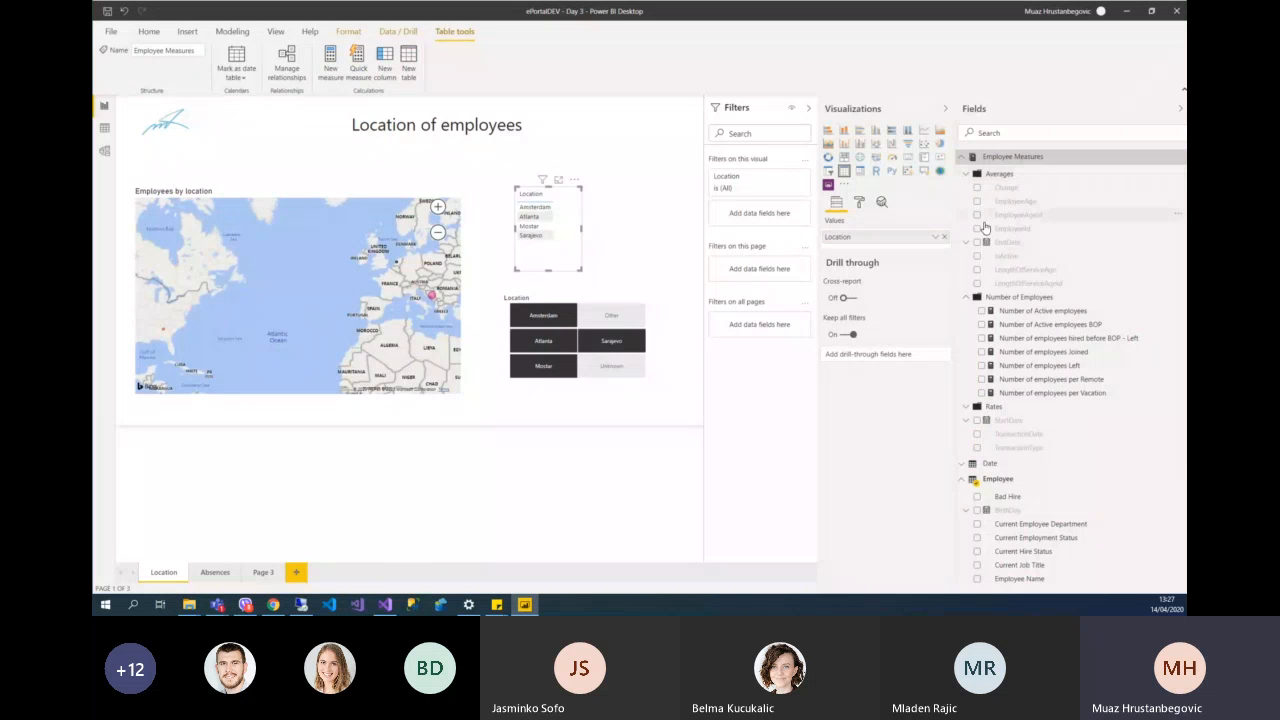
left_click_drag(1010, 319, 868, 250)
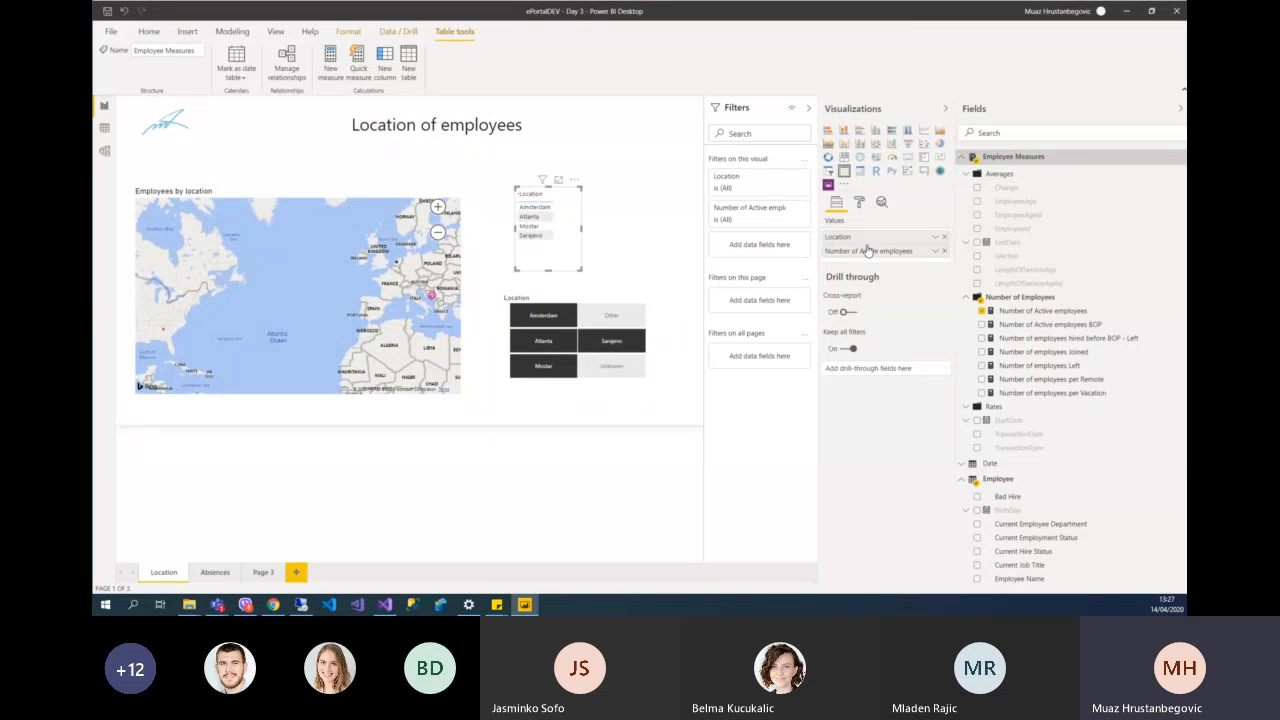
left_click_drag(579, 269, 640, 280)
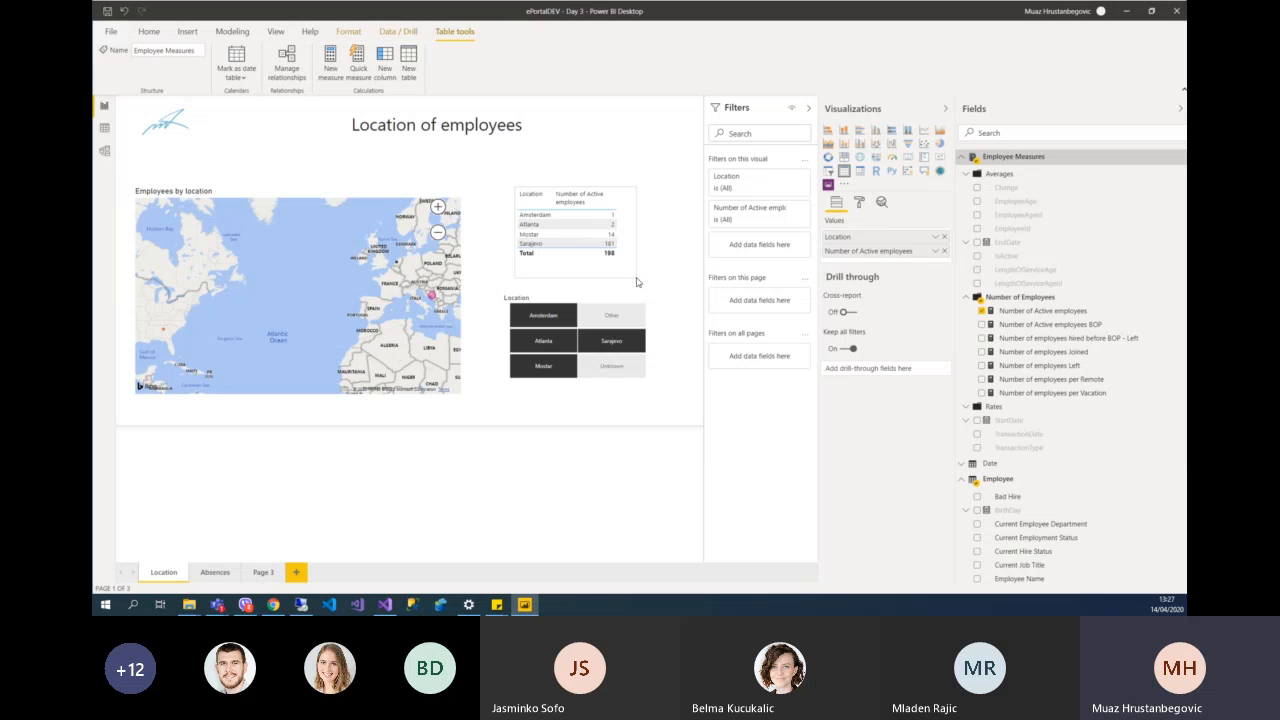
left_click(639, 282)
left_click(630, 202)
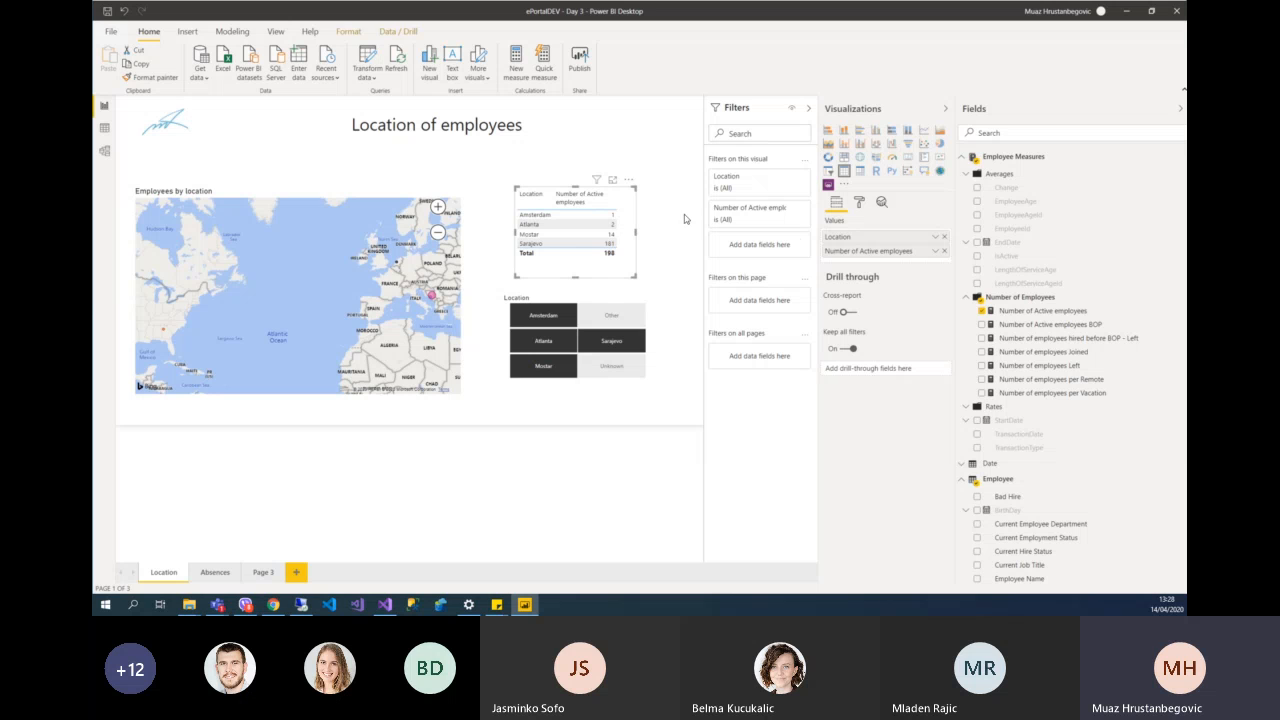
- Add Employee Name to the location table, widen the table and remove the duplicate Employee Name field
left_click(962, 157)
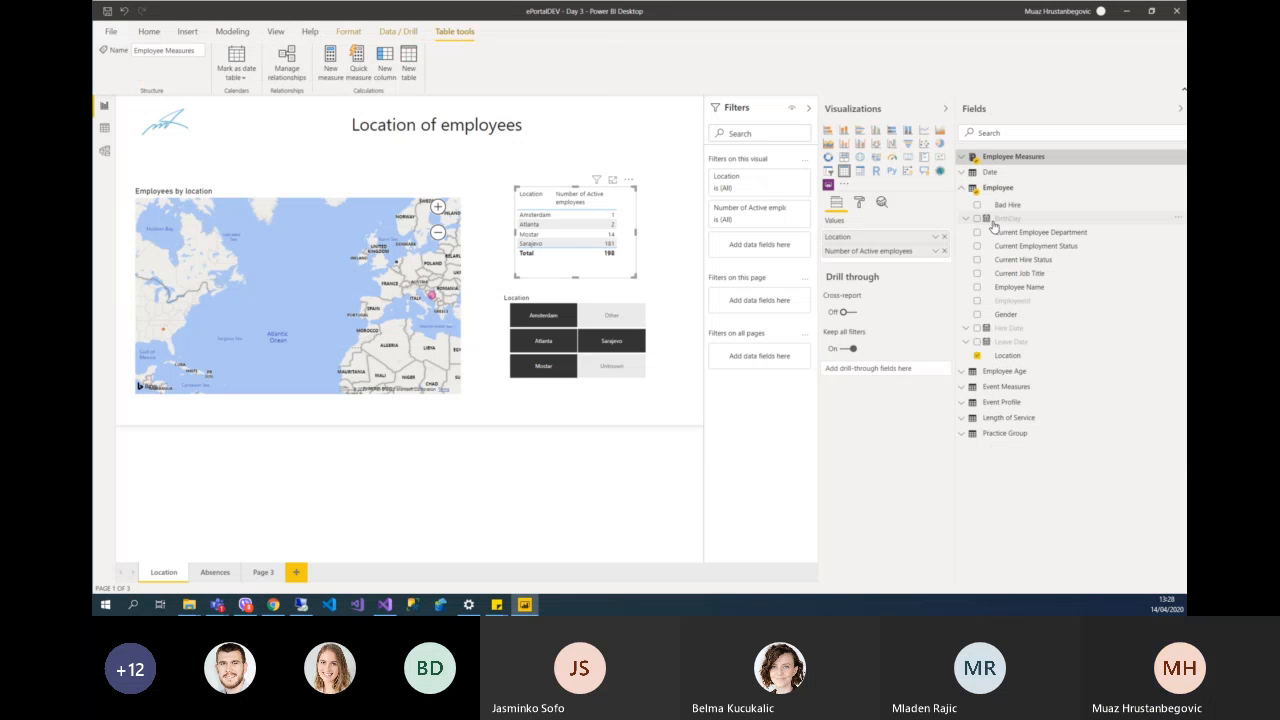
left_click_drag(997, 293, 847, 262)
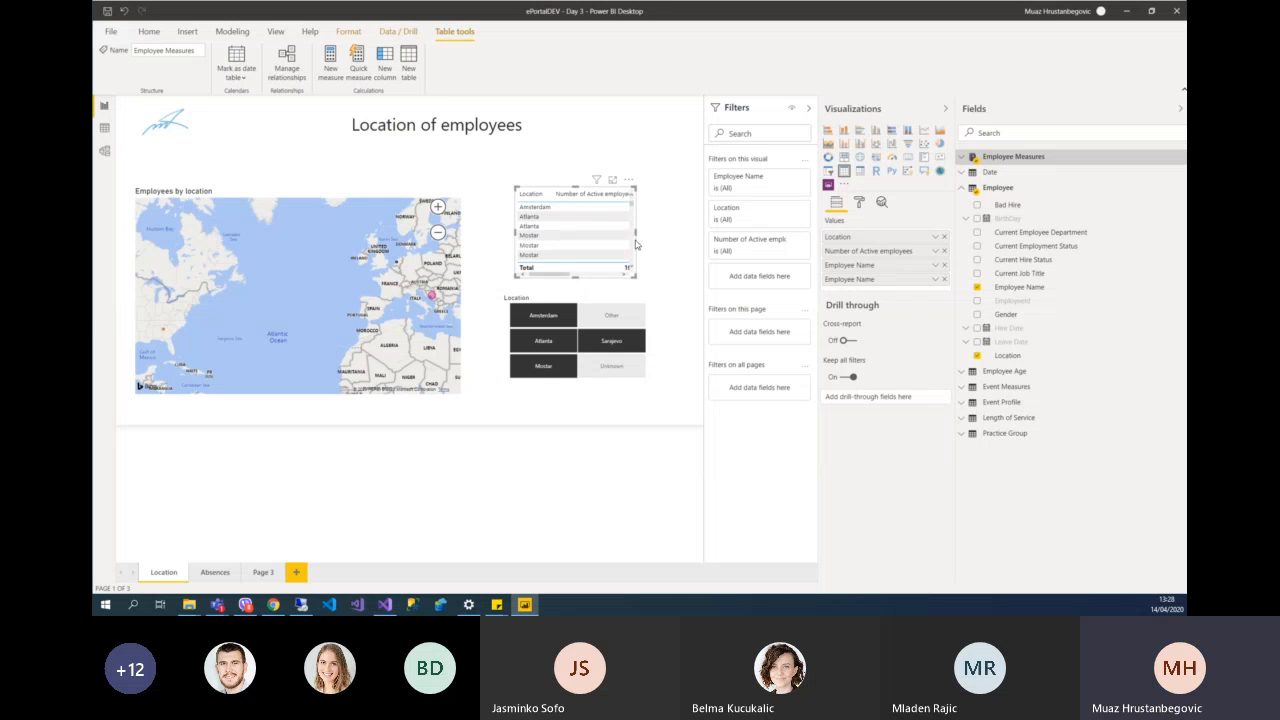
left_click_drag(636, 232, 699, 240)
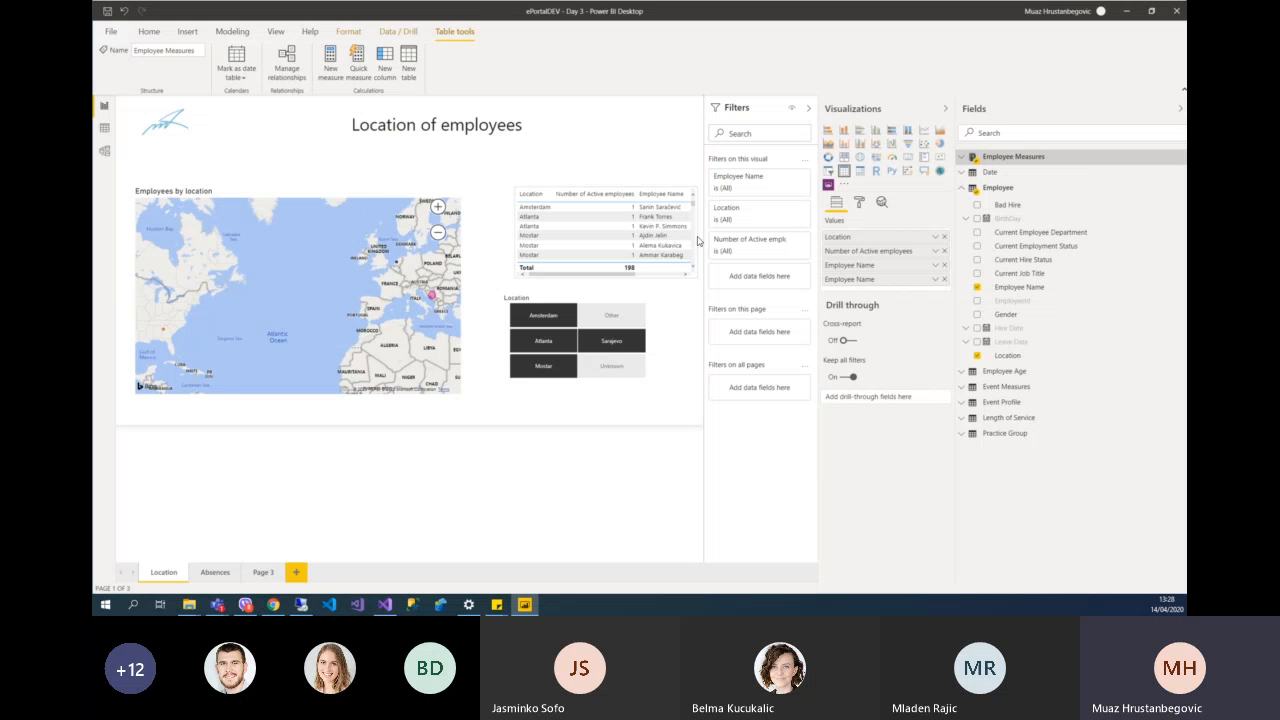
left_click(700, 241)
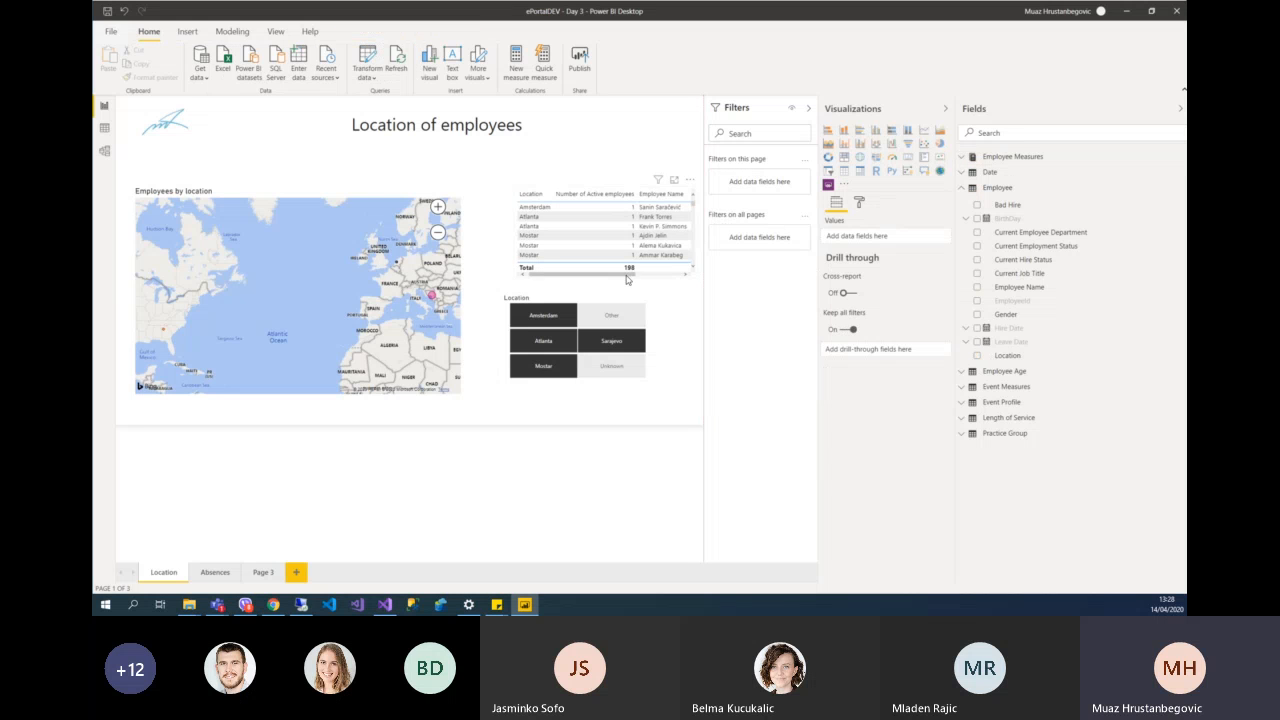
left_click(628, 262)
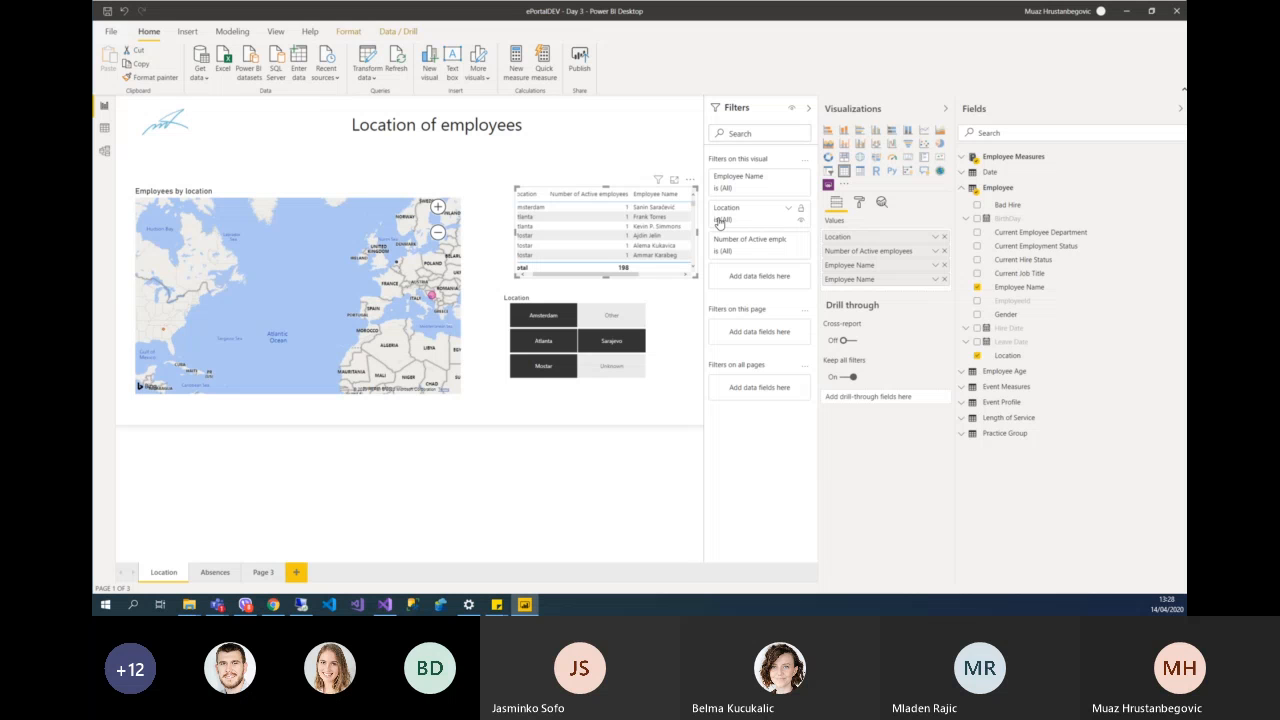
left_click(941, 284)
- Review the location table in focus mode, summarize Employee Name as Count (Distinct) and return to the report
left_click(674, 180)
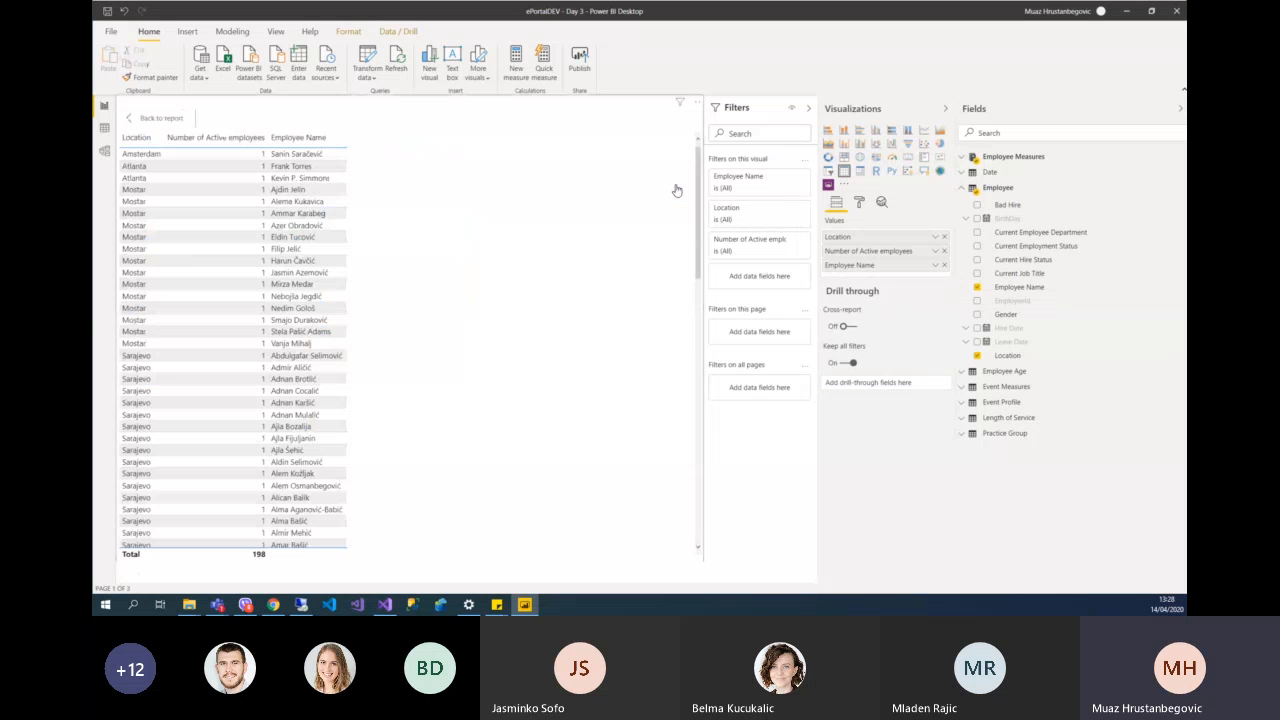
scroll(314, 266, "down", 5)
scroll(314, 266, "up", 5)
left_click(935, 267)
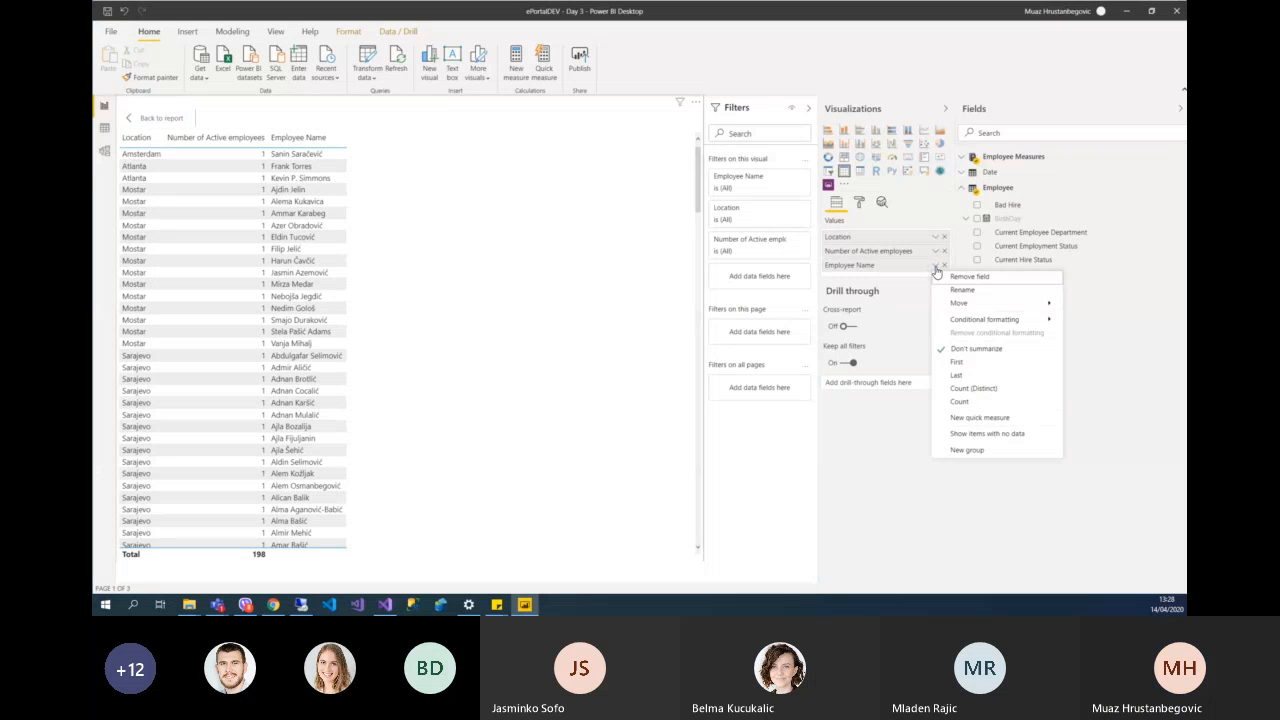
left_click(935, 268)
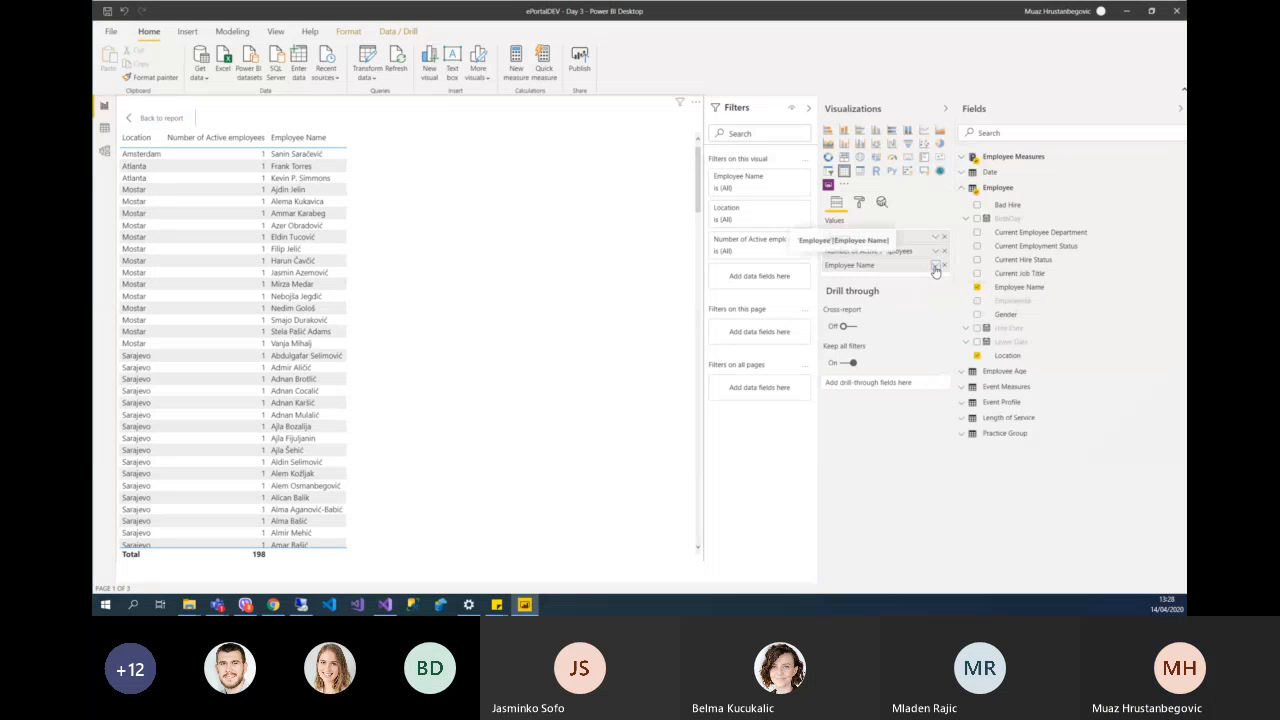
left_click(935, 267)
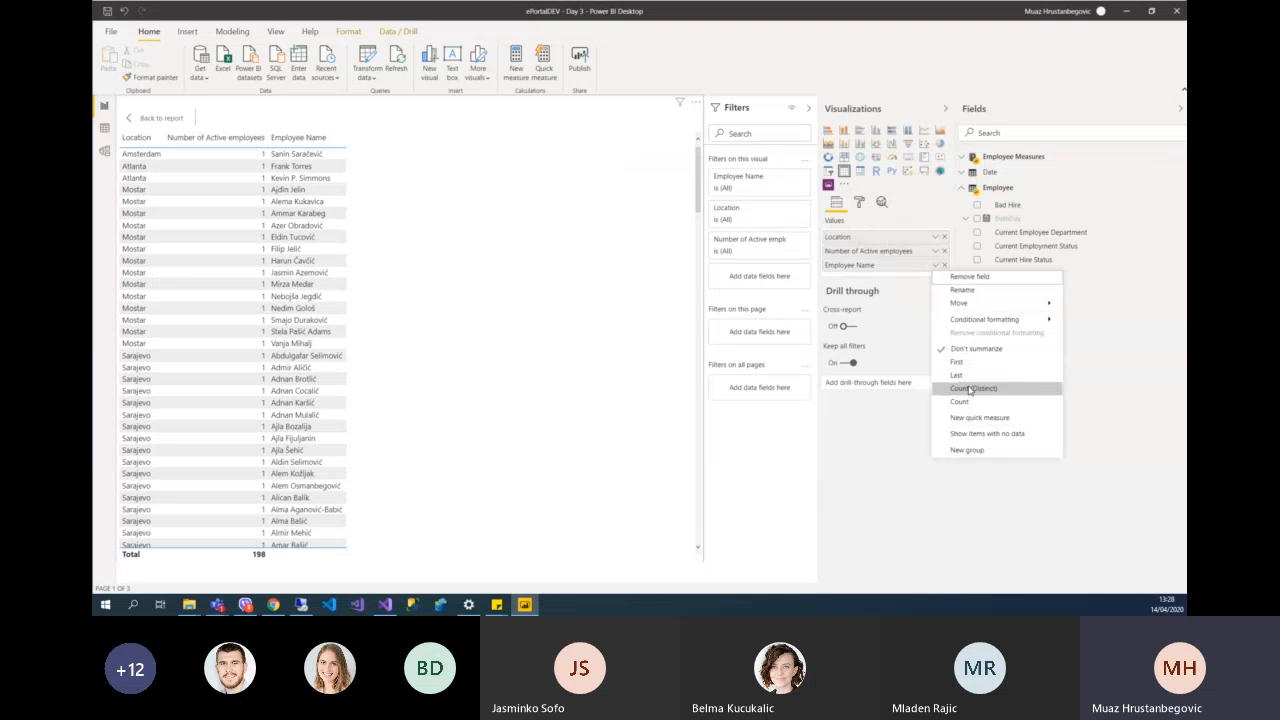
left_click(970, 389)
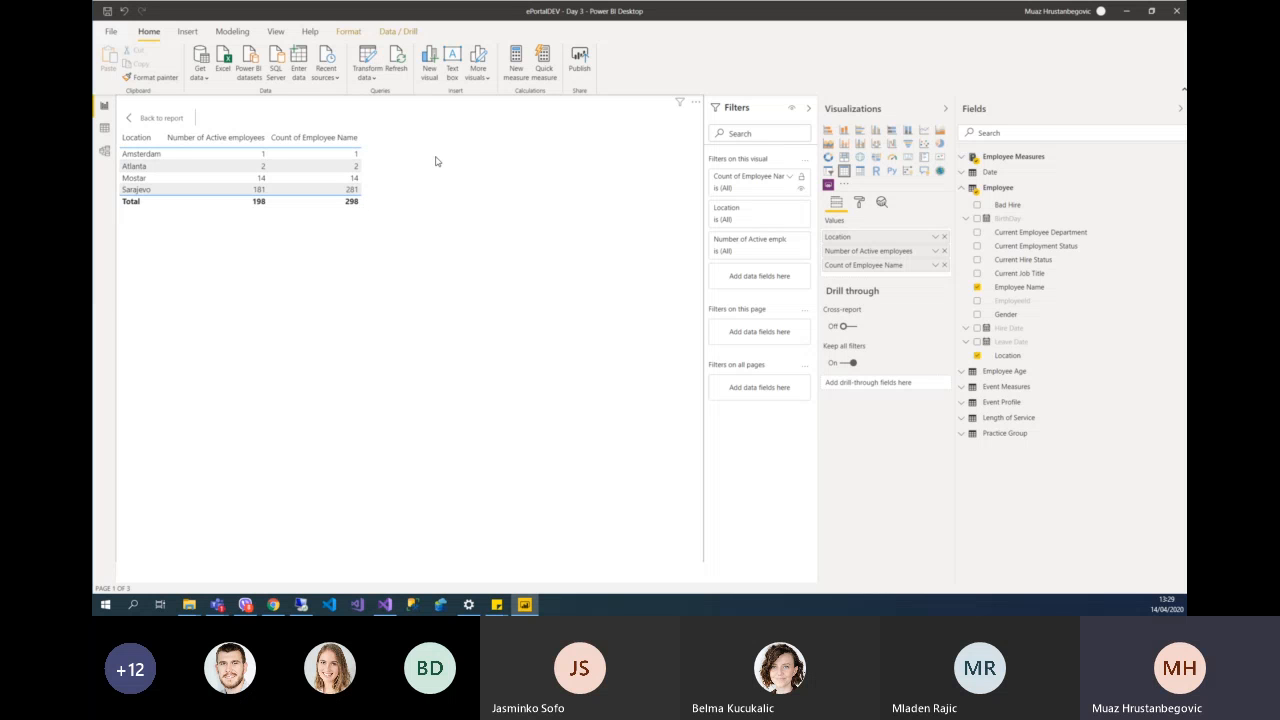
left_click(133, 116)
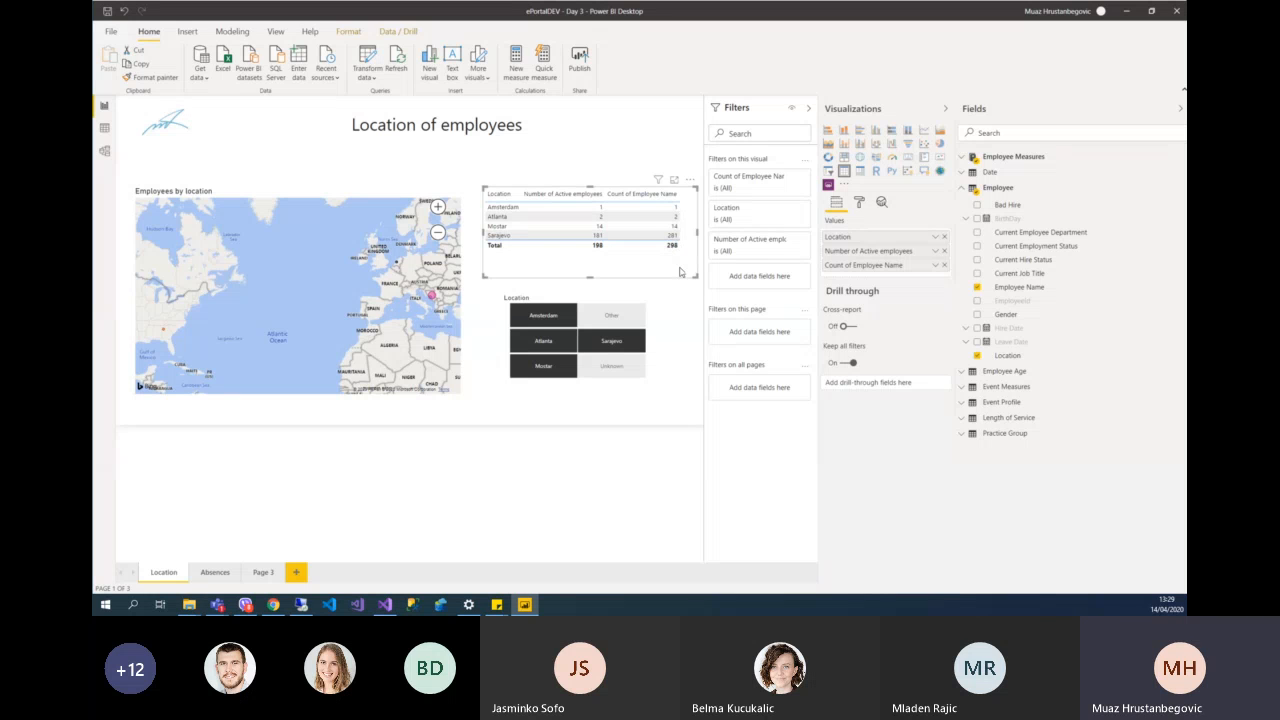
left_click(935, 266)
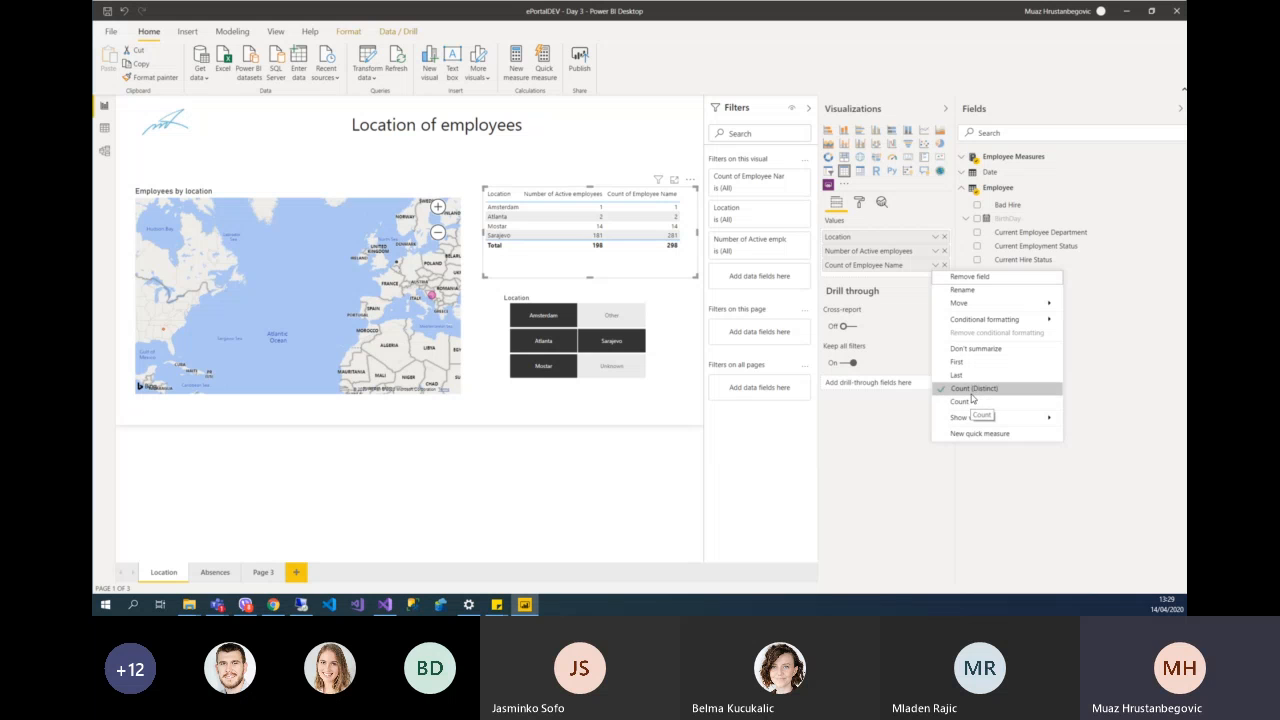
left_click(686, 302)
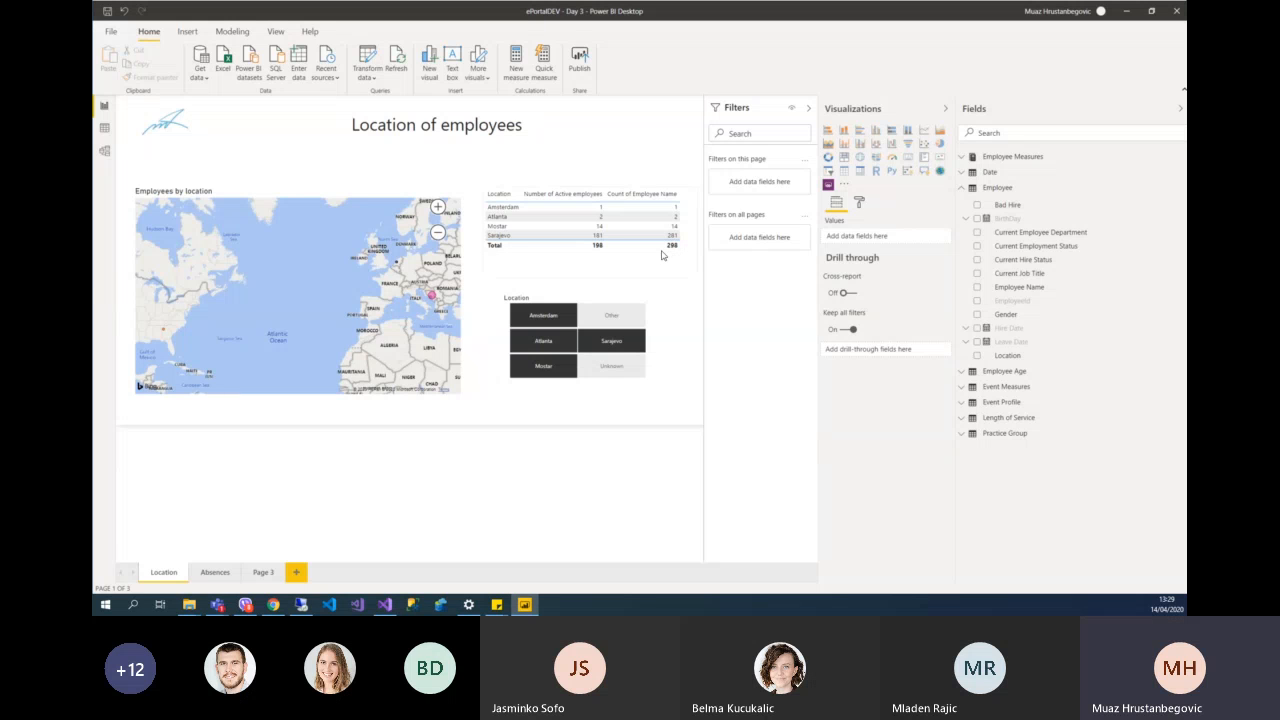
left_click(667, 265)
left_click(681, 293)
left_click(587, 300)
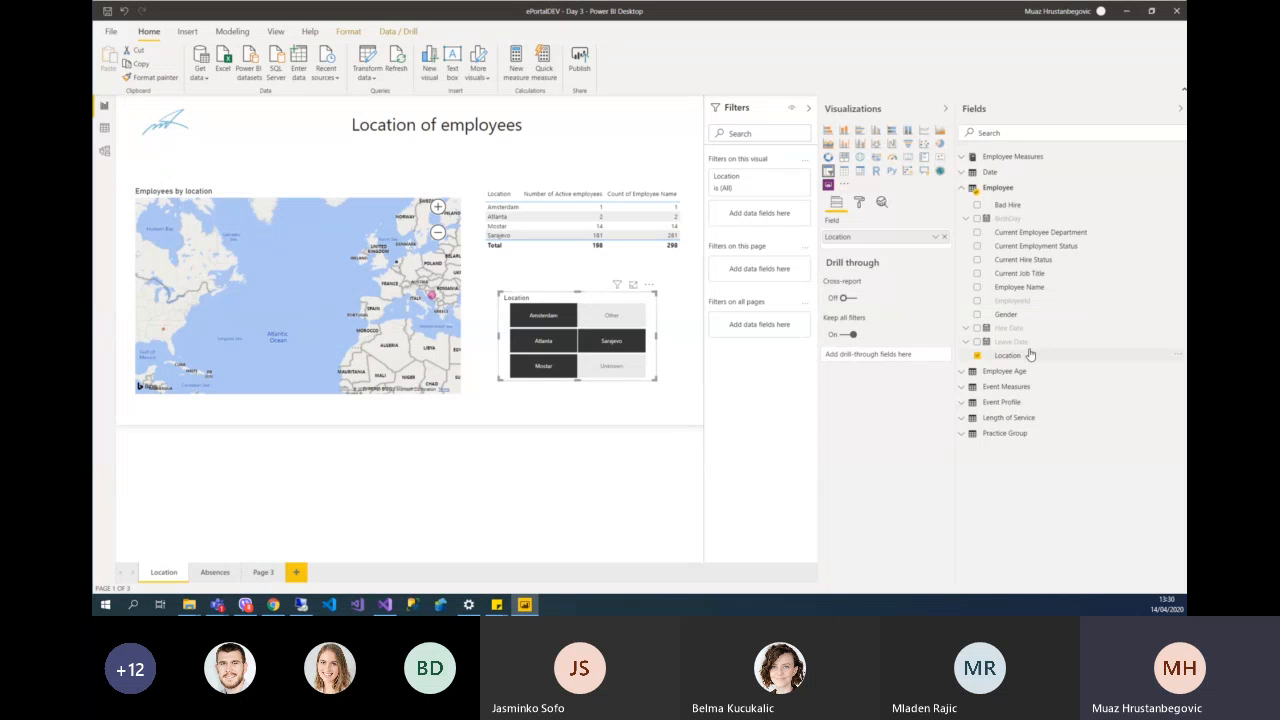
- Add Location as a page-level filter and limit it to Amsterdam, Mostar, Atlanta and Sarajevo
left_click(665, 336)
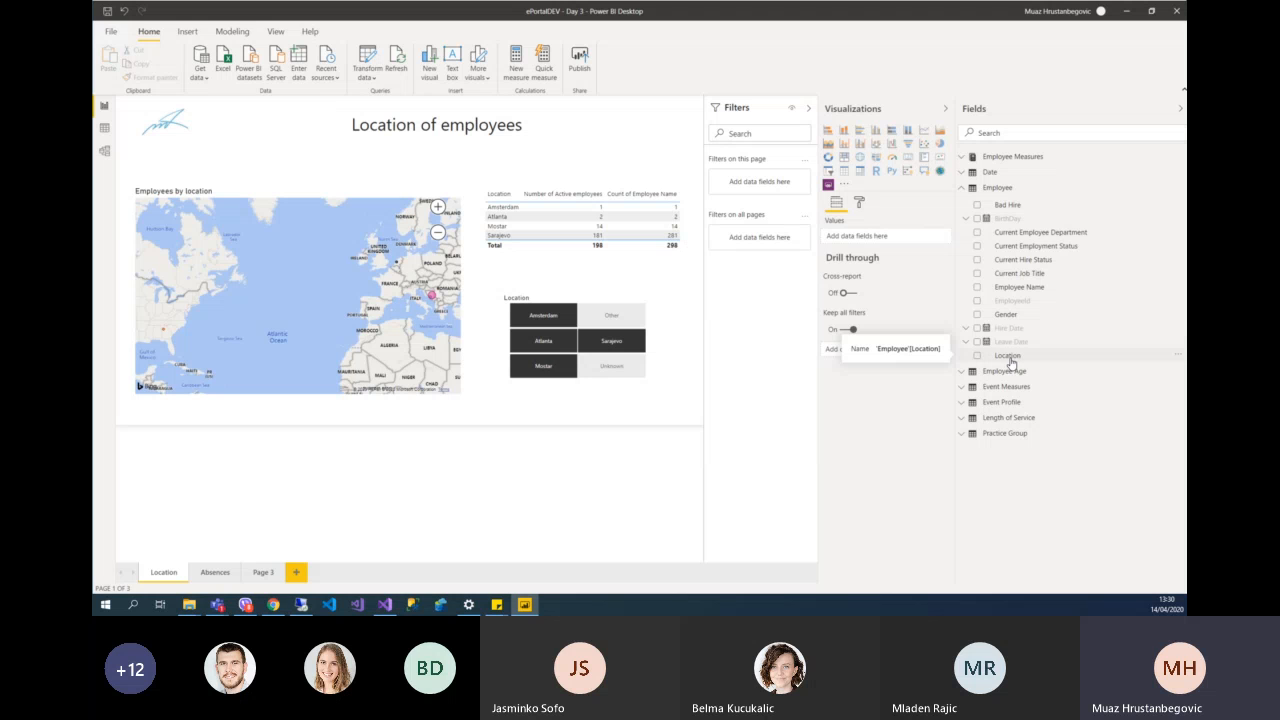
left_click_drag(1022, 362, 765, 189)
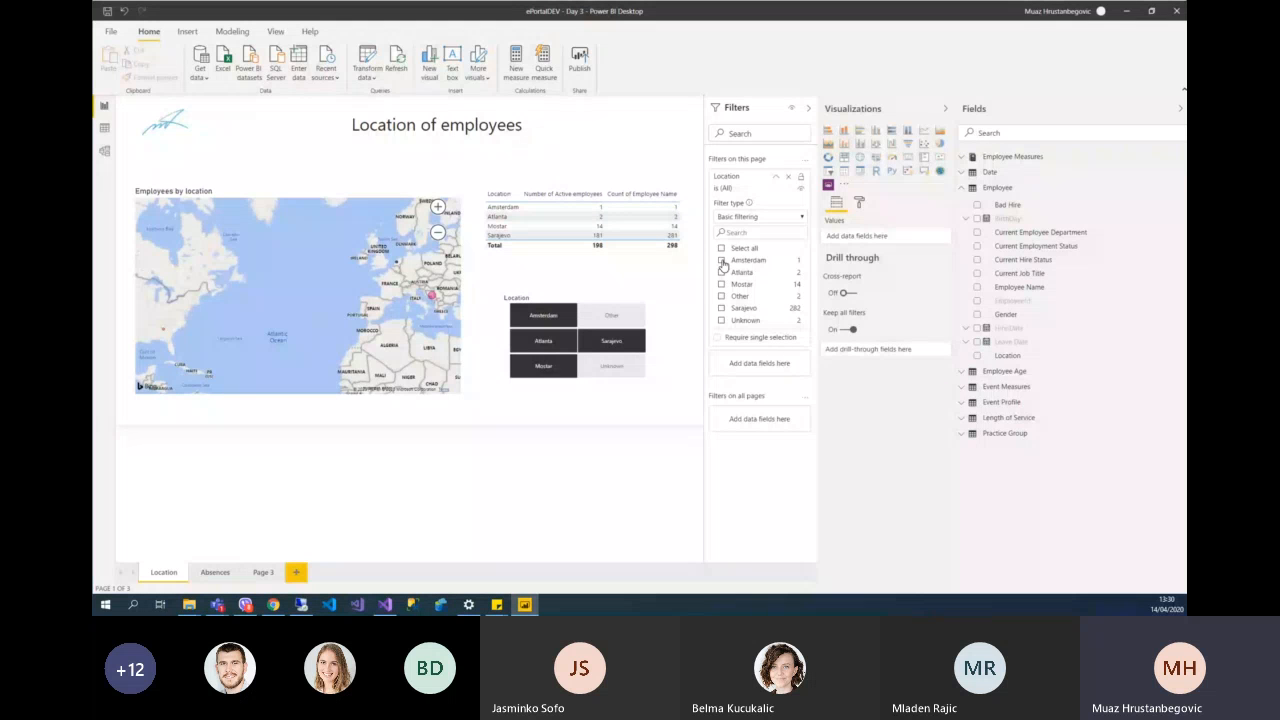
left_click(722, 261)
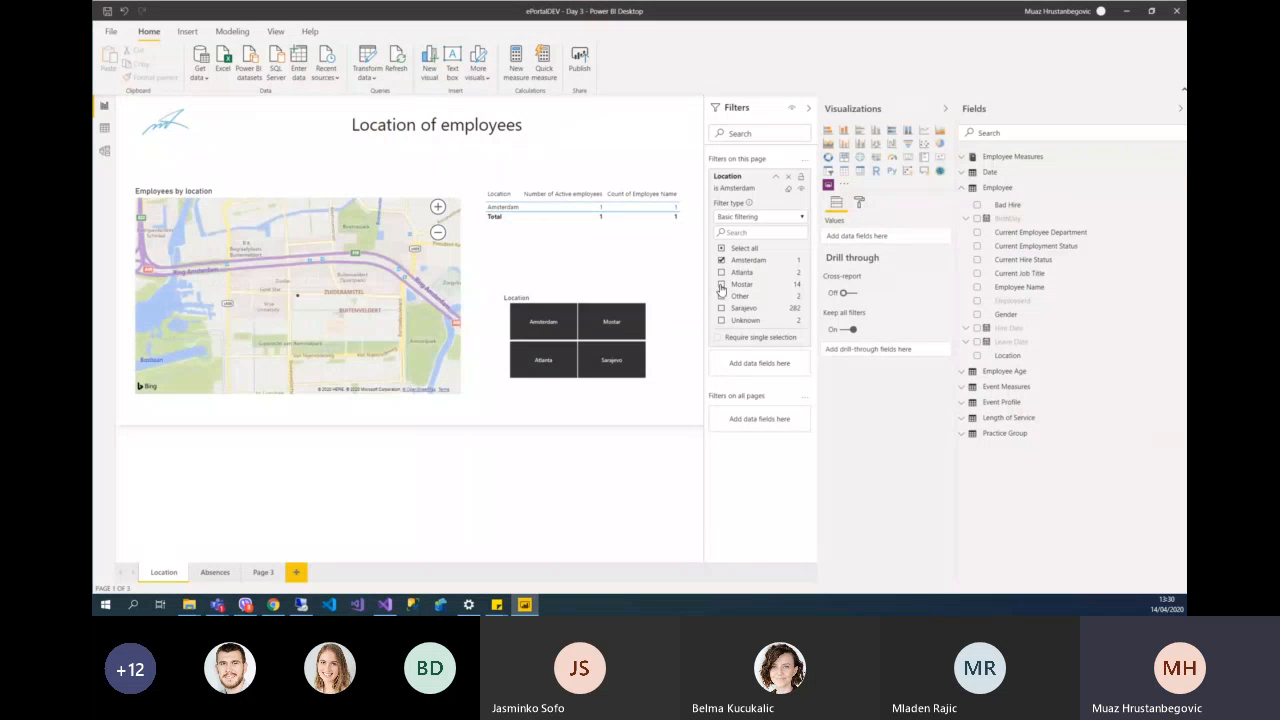
left_click(722, 285)
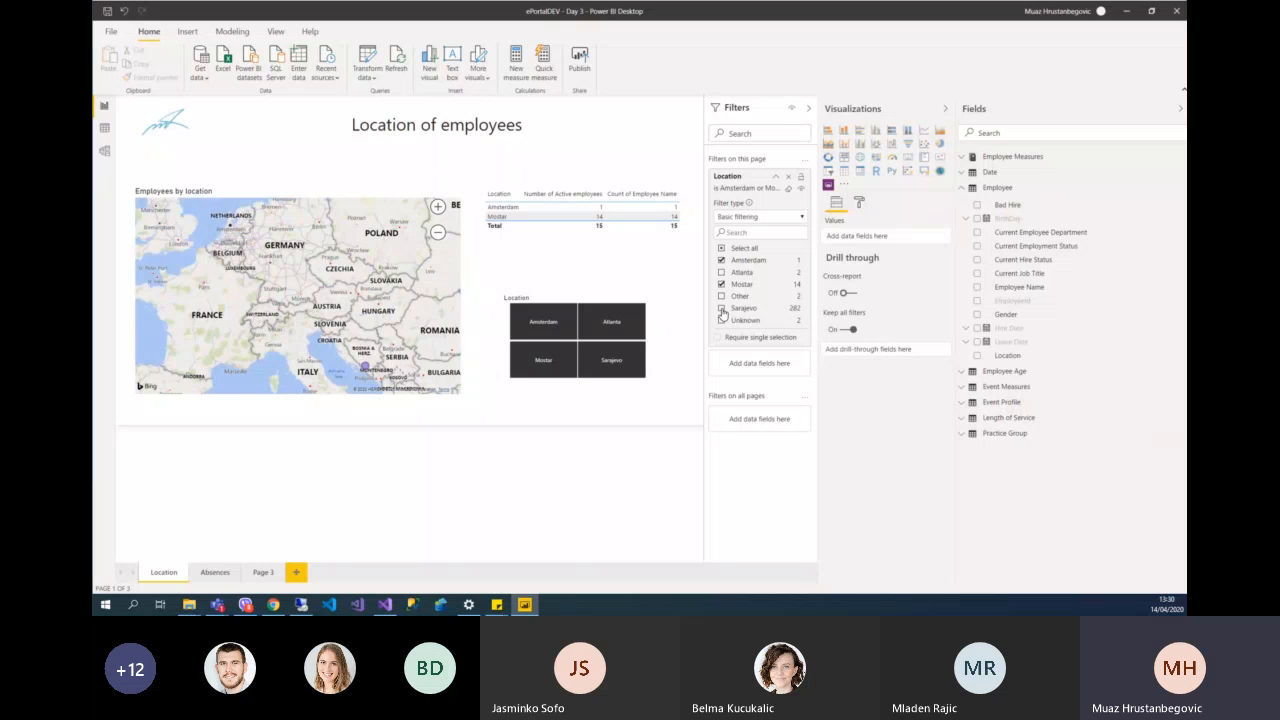
left_click(722, 272)
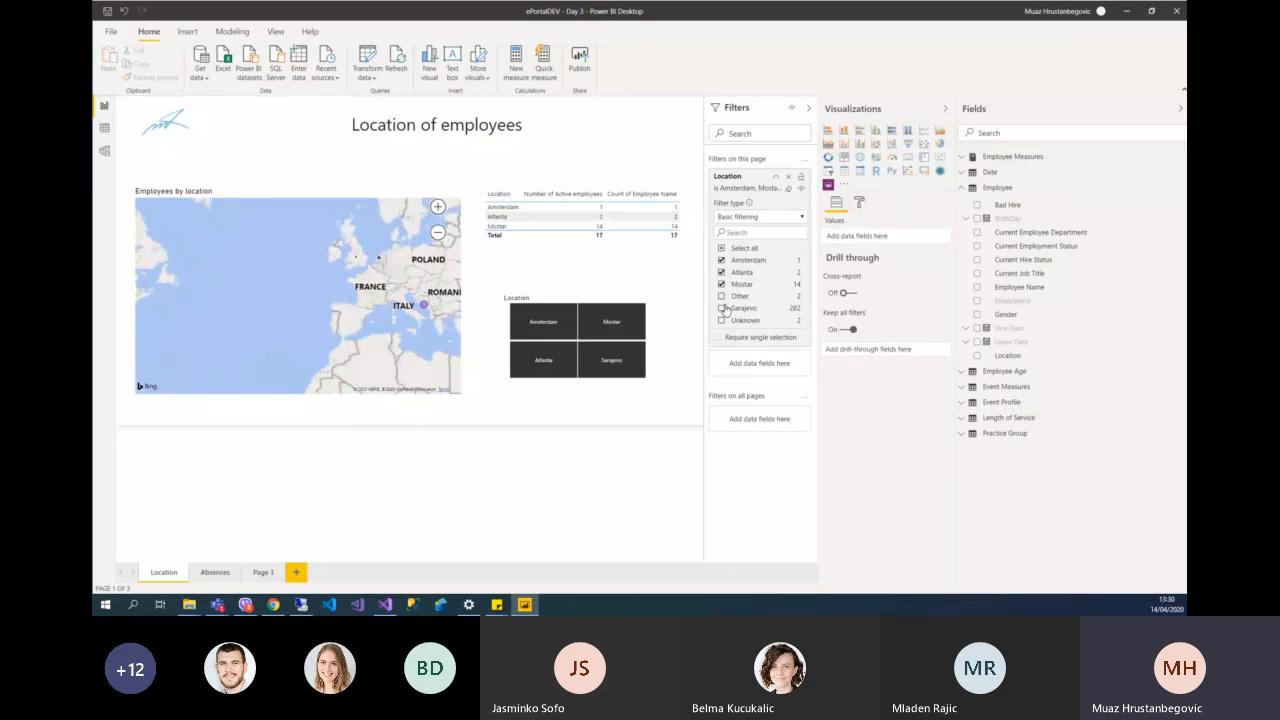
left_click(722, 309)
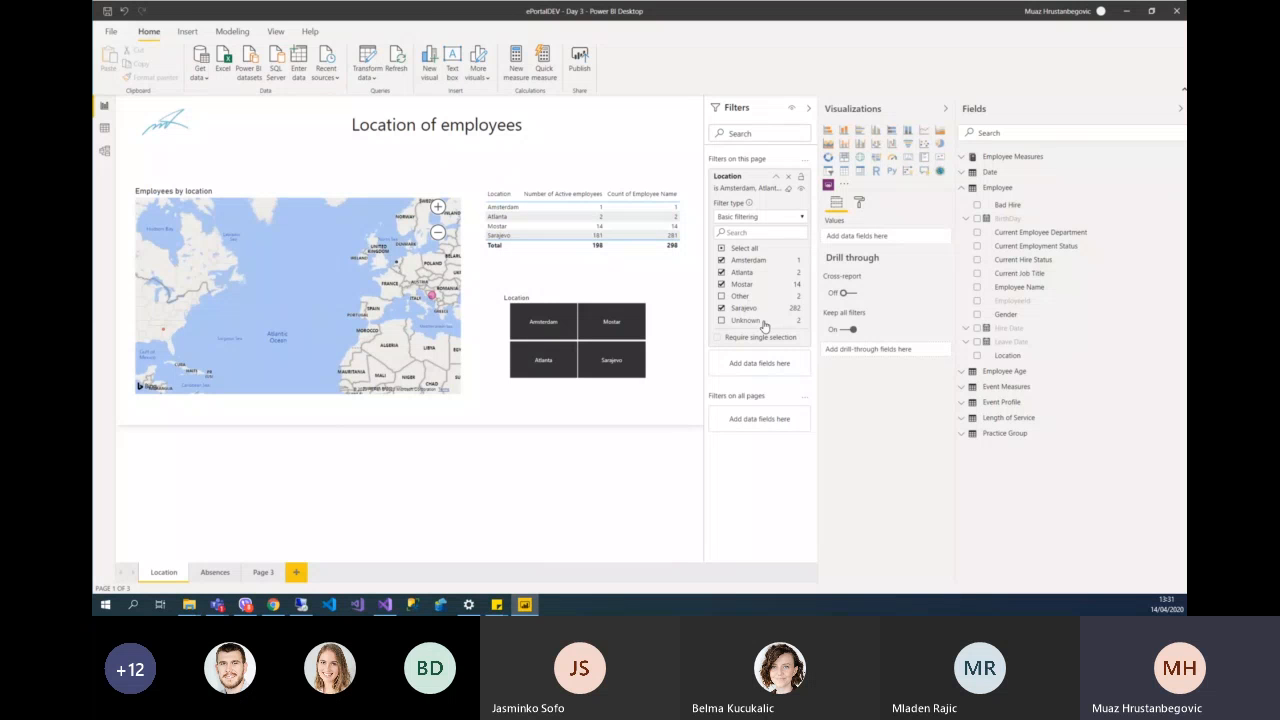
- Switch the Location page filter to advanced filtering to see its conditions, and set it back to basic filtering
left_click(800, 217)
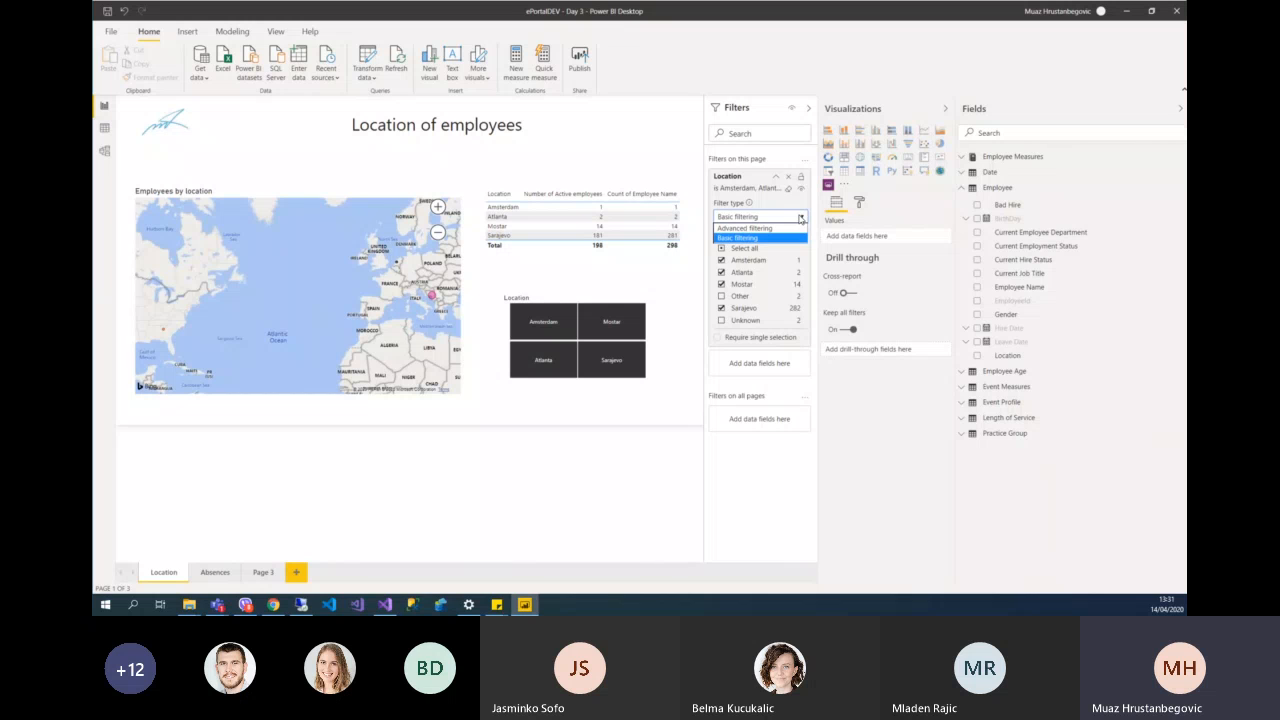
left_click(801, 217)
left_click(801, 217)
left_click(778, 228)
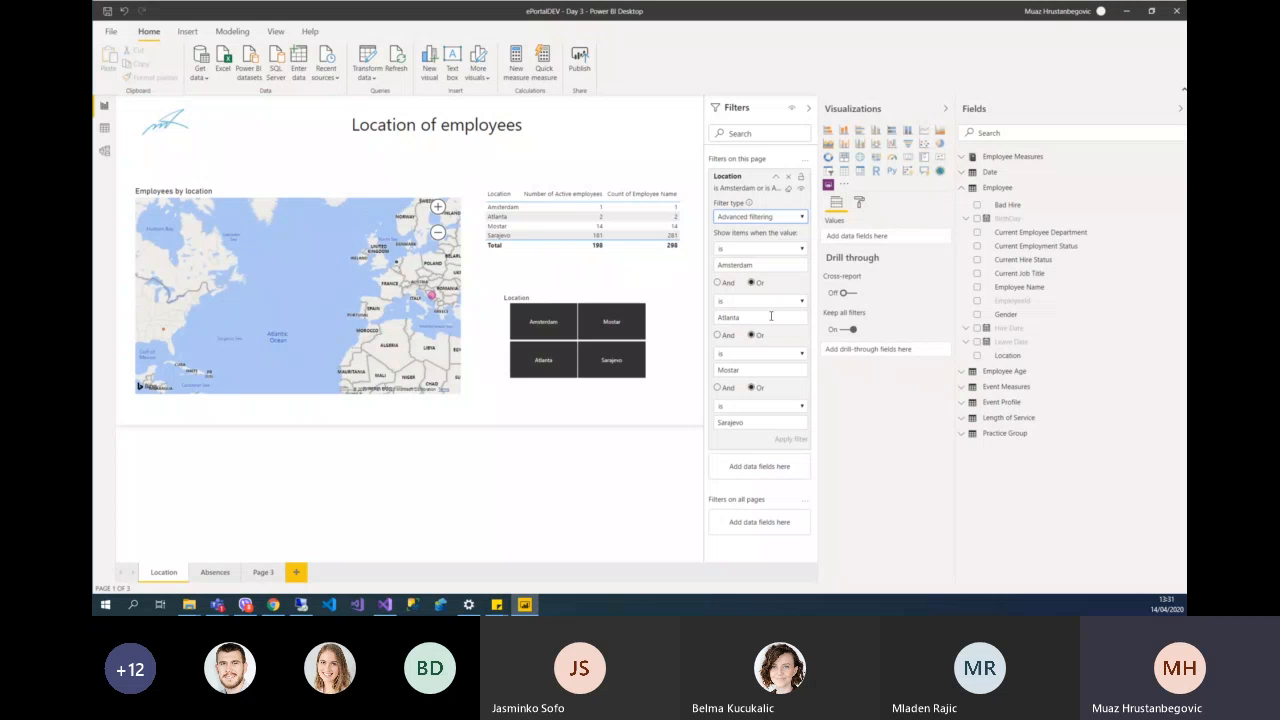
left_click(801, 218)
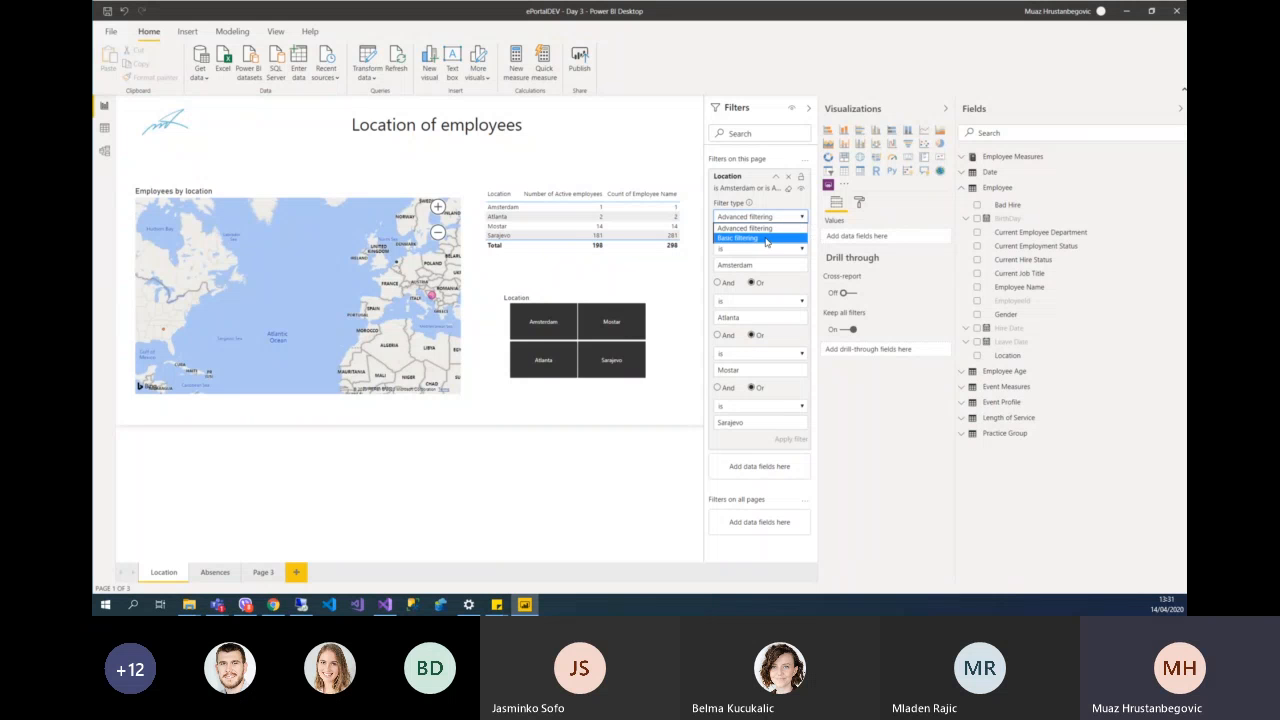
left_click(768, 238)
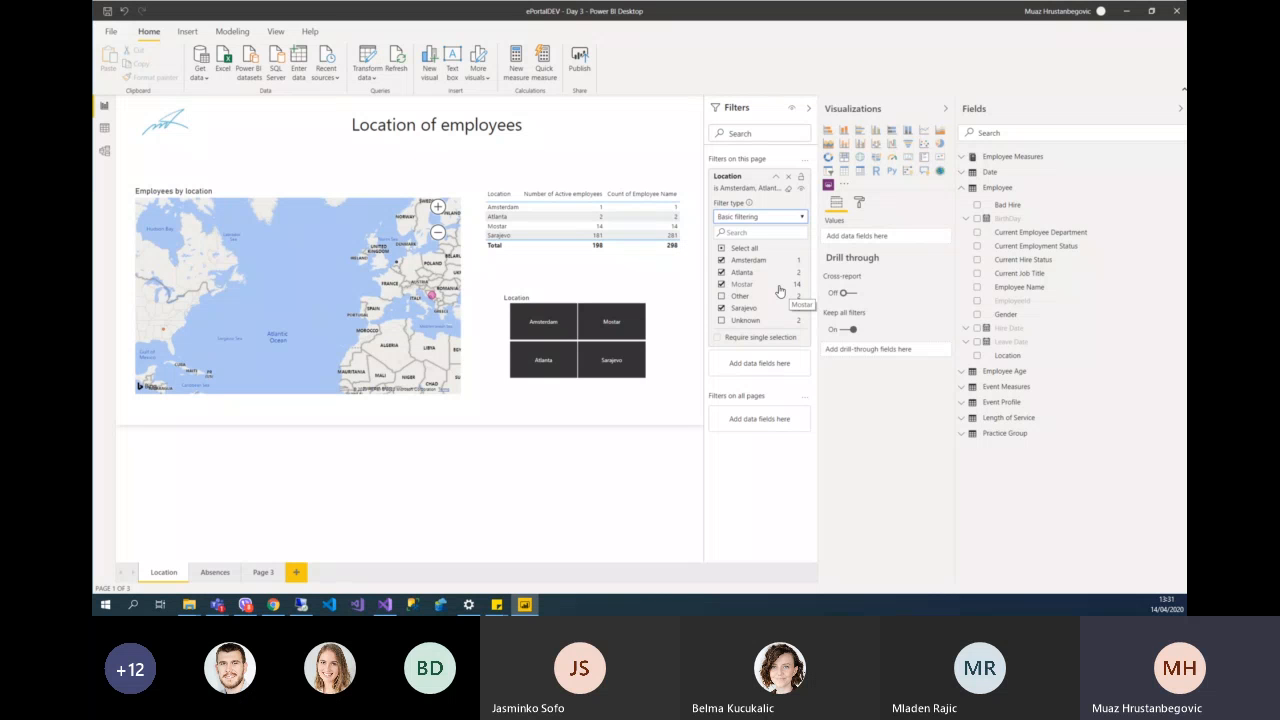
left_click(728, 160)
- Look through the Absences page and Page 3, return to the Location page and check the location table's filters
left_click(211, 577)
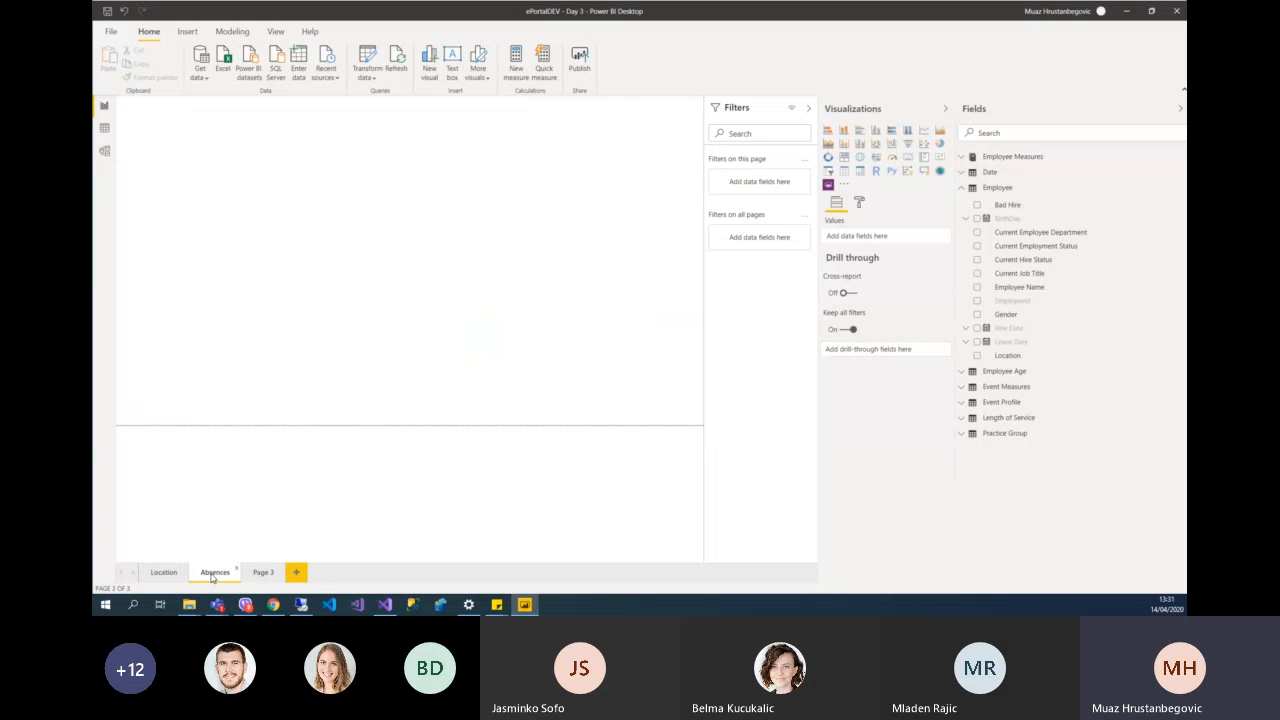
left_click(262, 575)
left_click(216, 574)
left_click(164, 573)
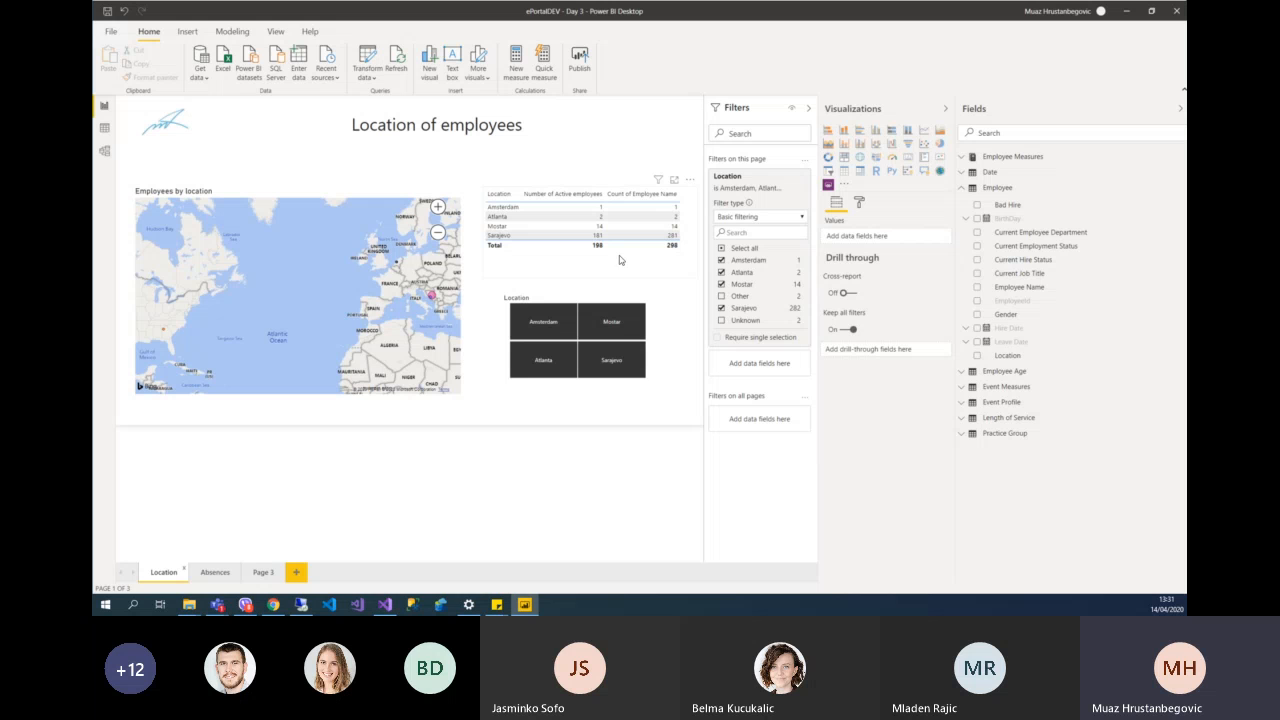
left_click(632, 254)
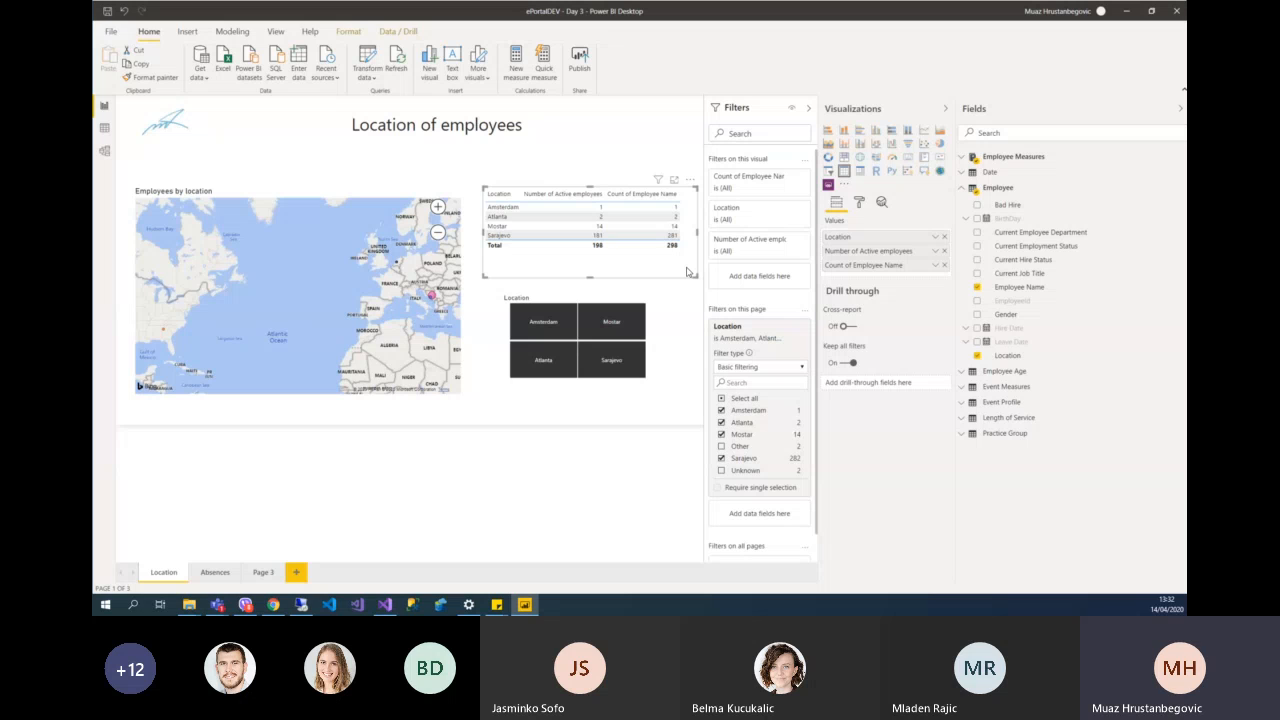
left_click(670, 154)
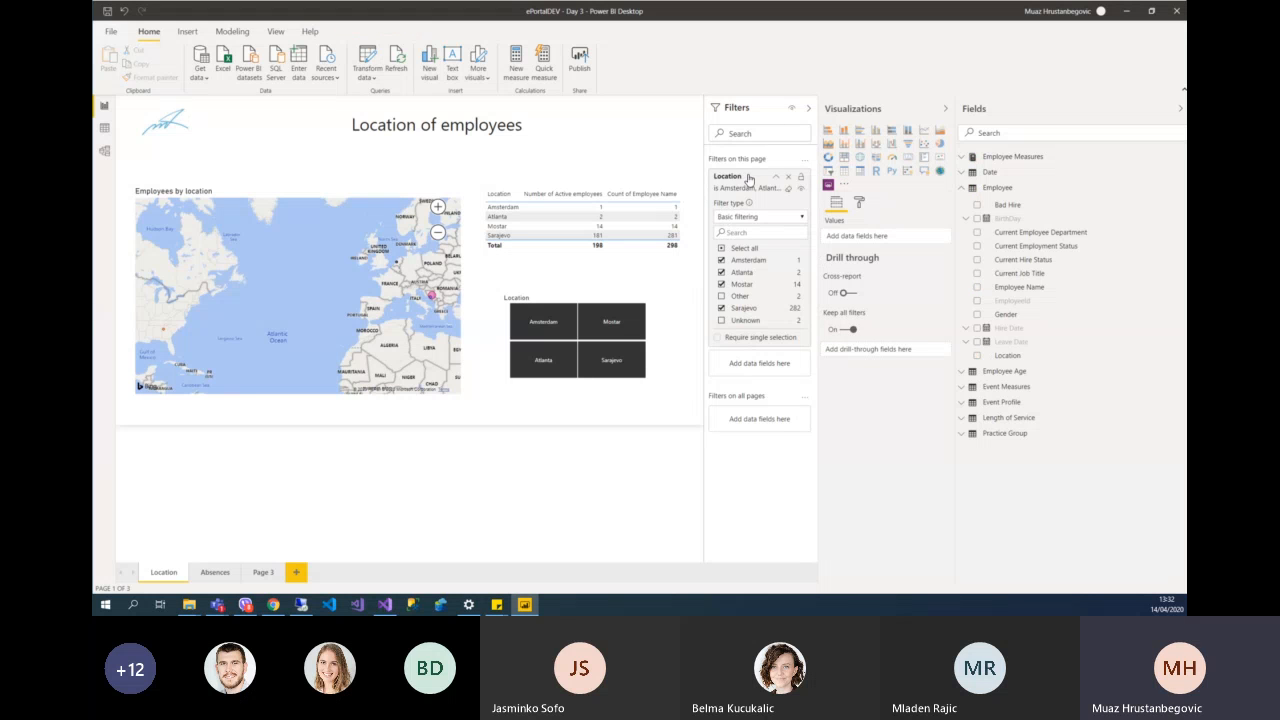
- Remove the Location page filter and re-add Location as a page filter limited to Amsterdam, Atlanta, Mostar and Sarajevo
left_click_drag(746, 177, 749, 420)
left_click(789, 177)
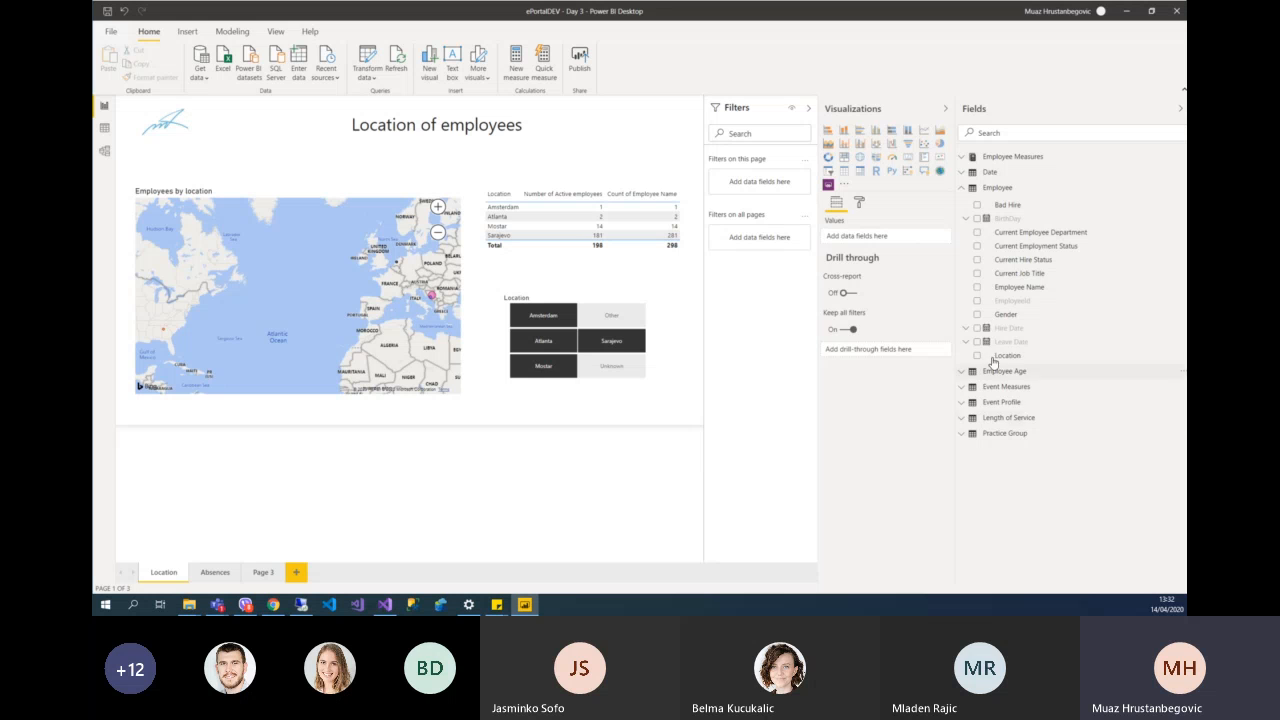
left_click_drag(1000, 357, 747, 184)
left_click(721, 260)
left_click(721, 272)
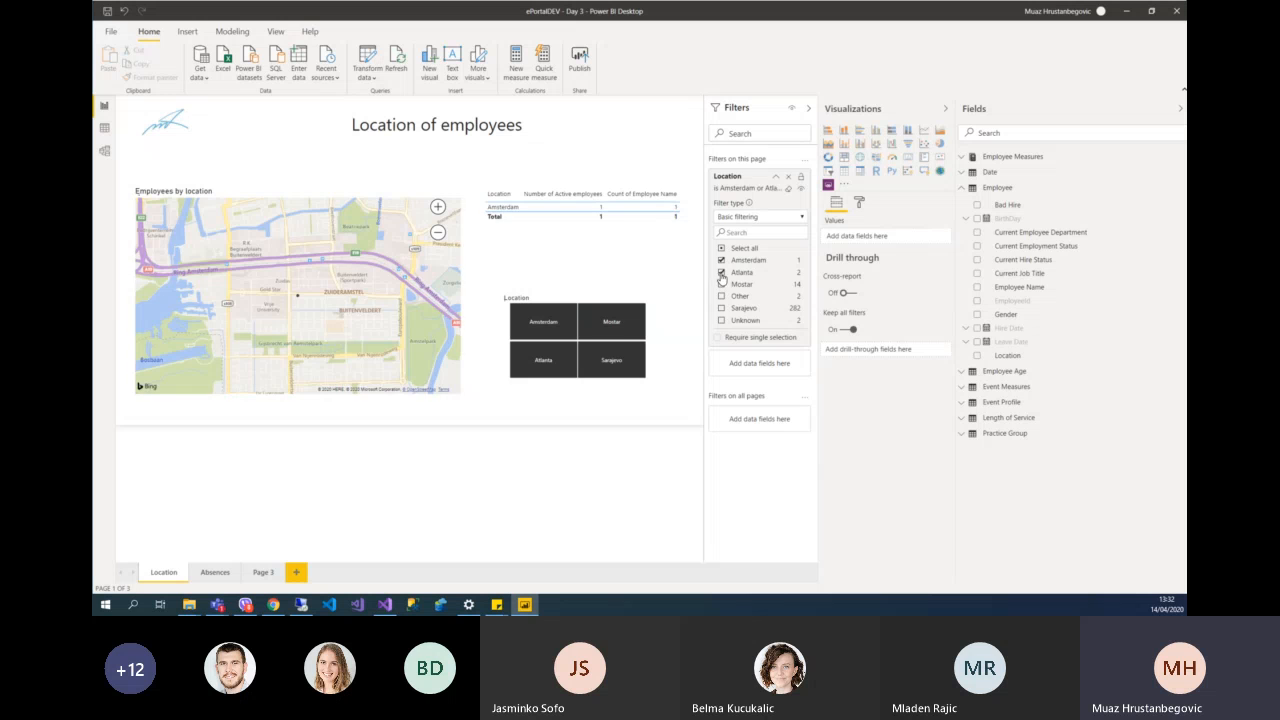
left_click(721, 284)
left_click(721, 308)
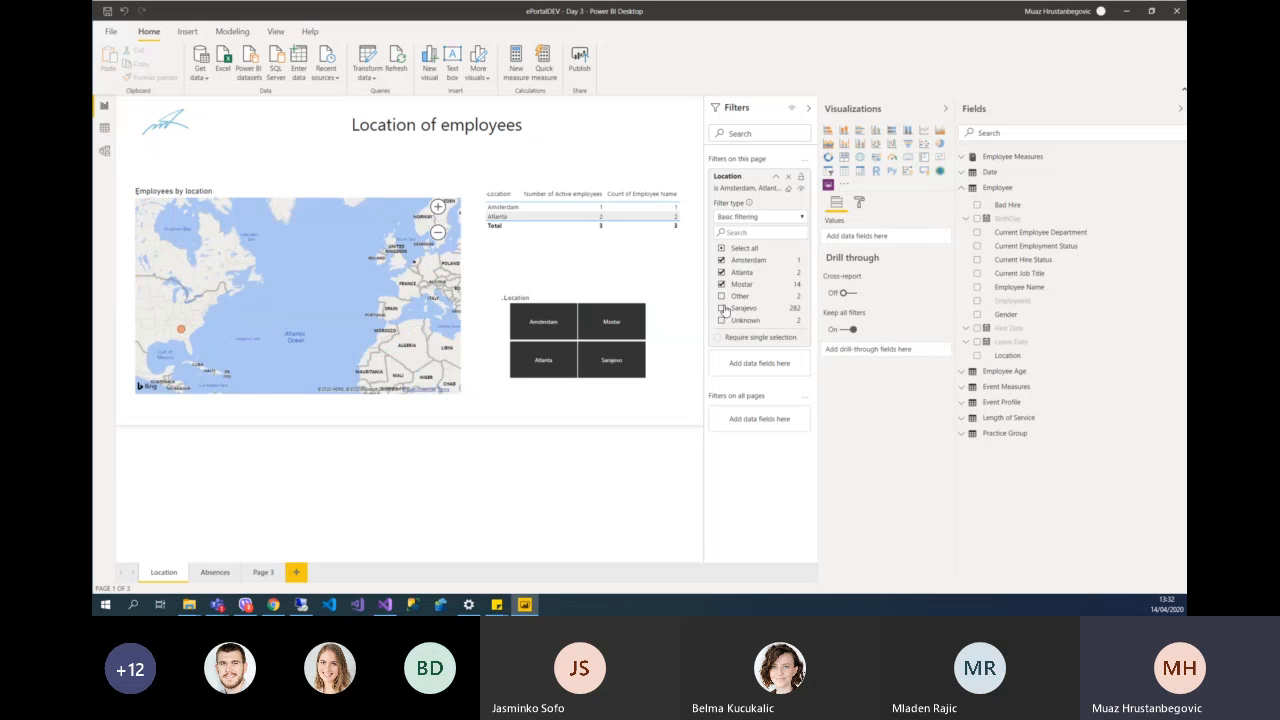
- Add Current Hire Status as a filter on all pages and limit it to Active
left_click(775, 177)
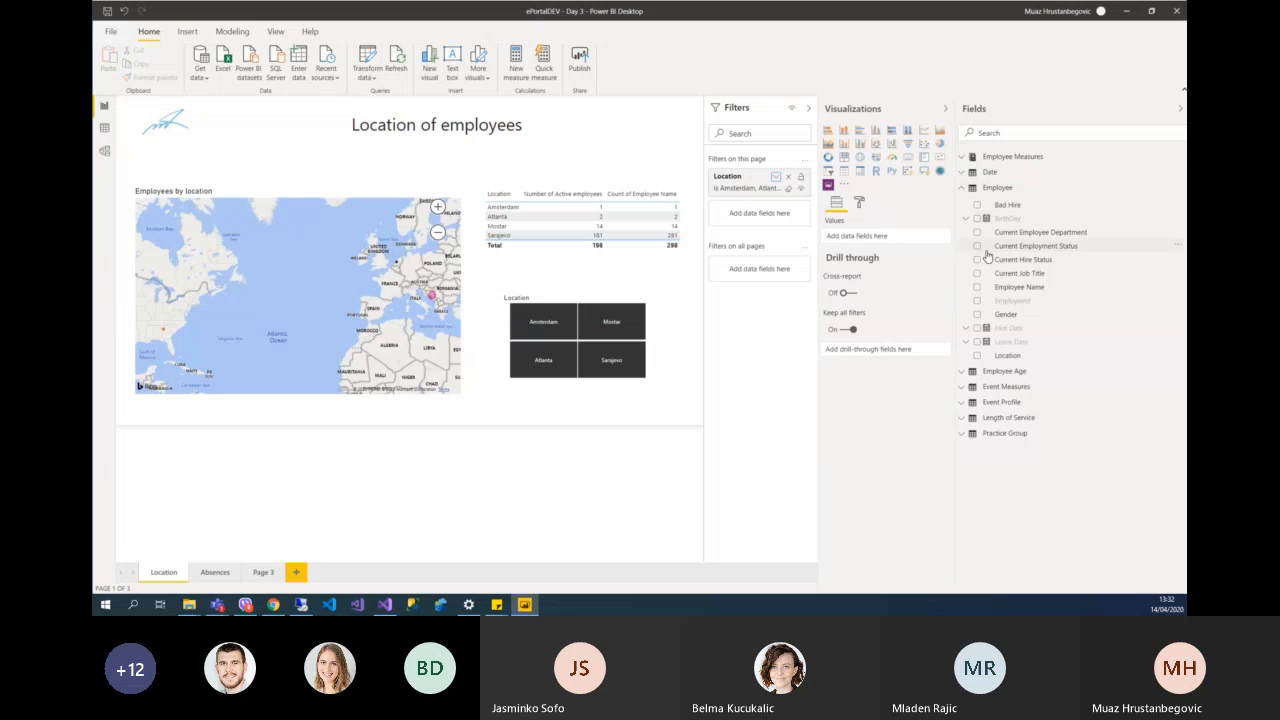
left_click_drag(1005, 259, 980, 263)
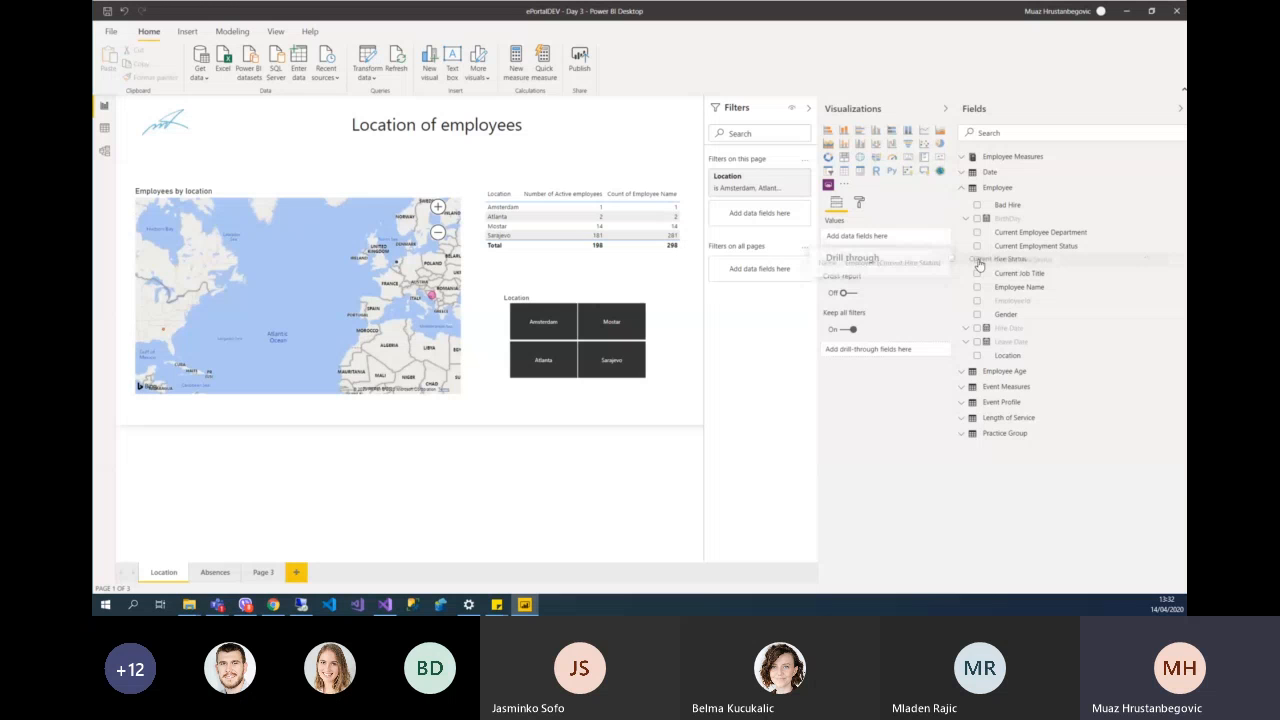
left_click_drag(980, 263, 759, 268)
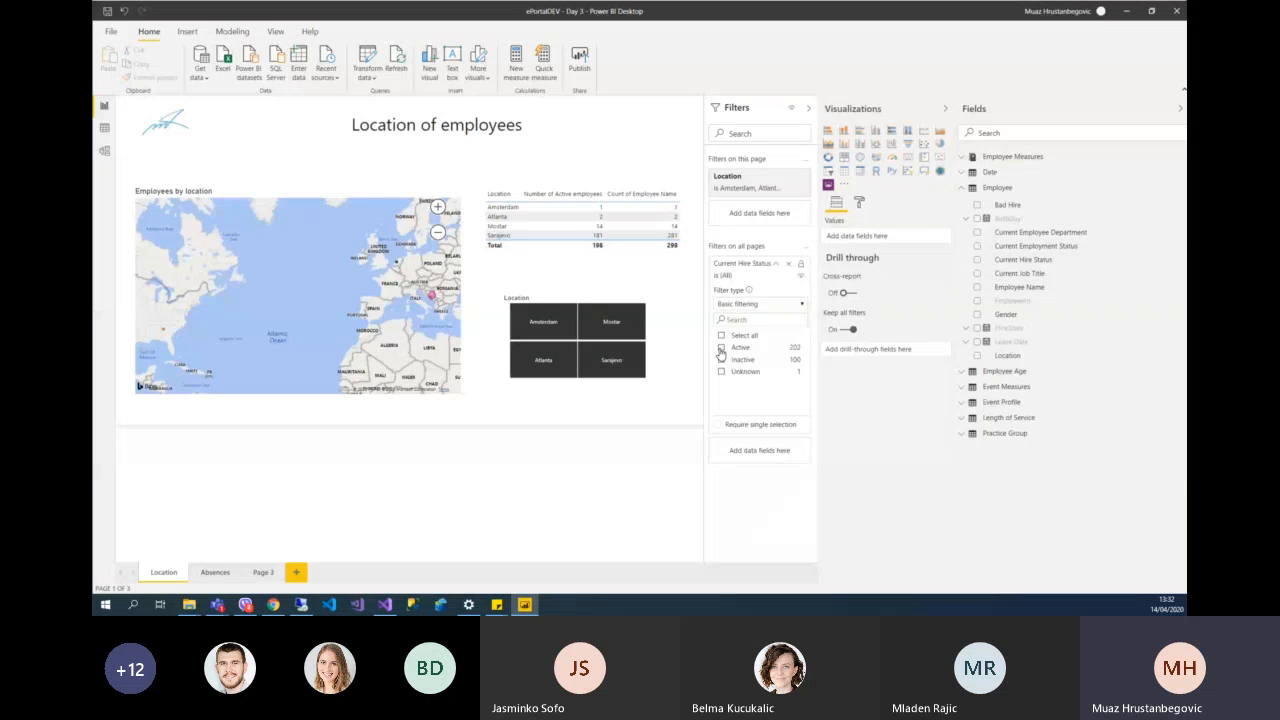
left_click(721, 348)
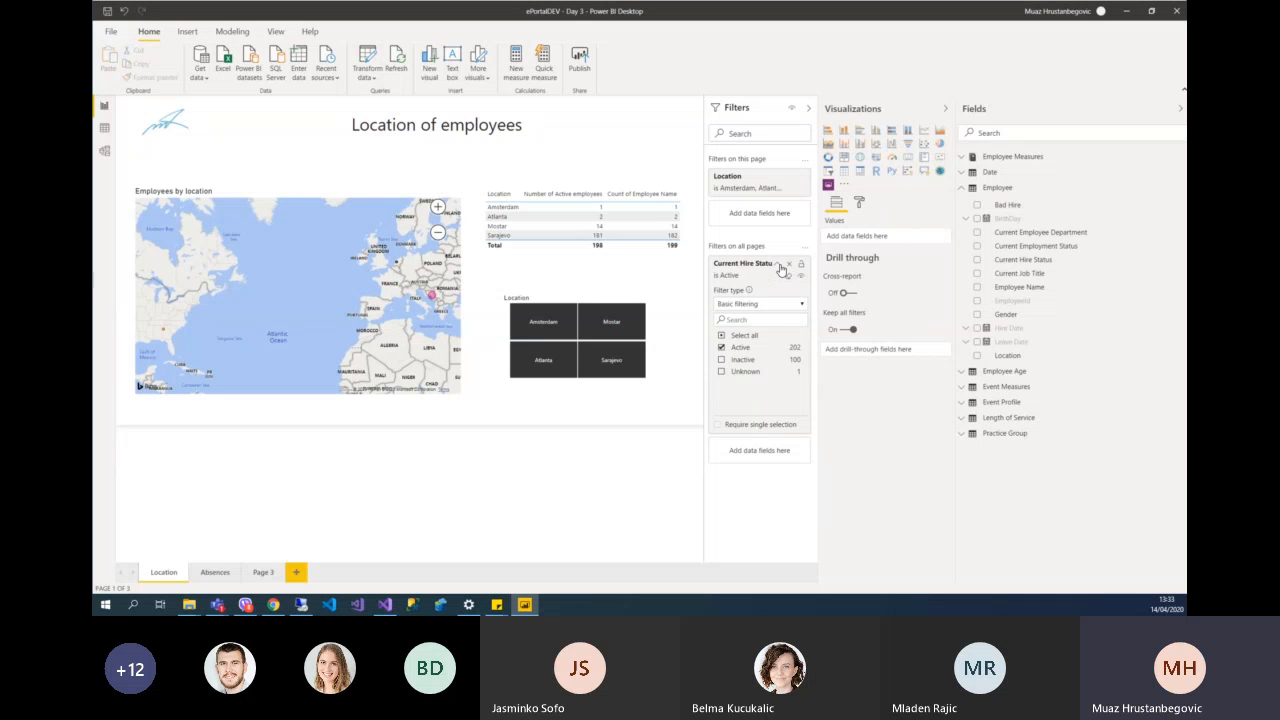
left_click(777, 265)
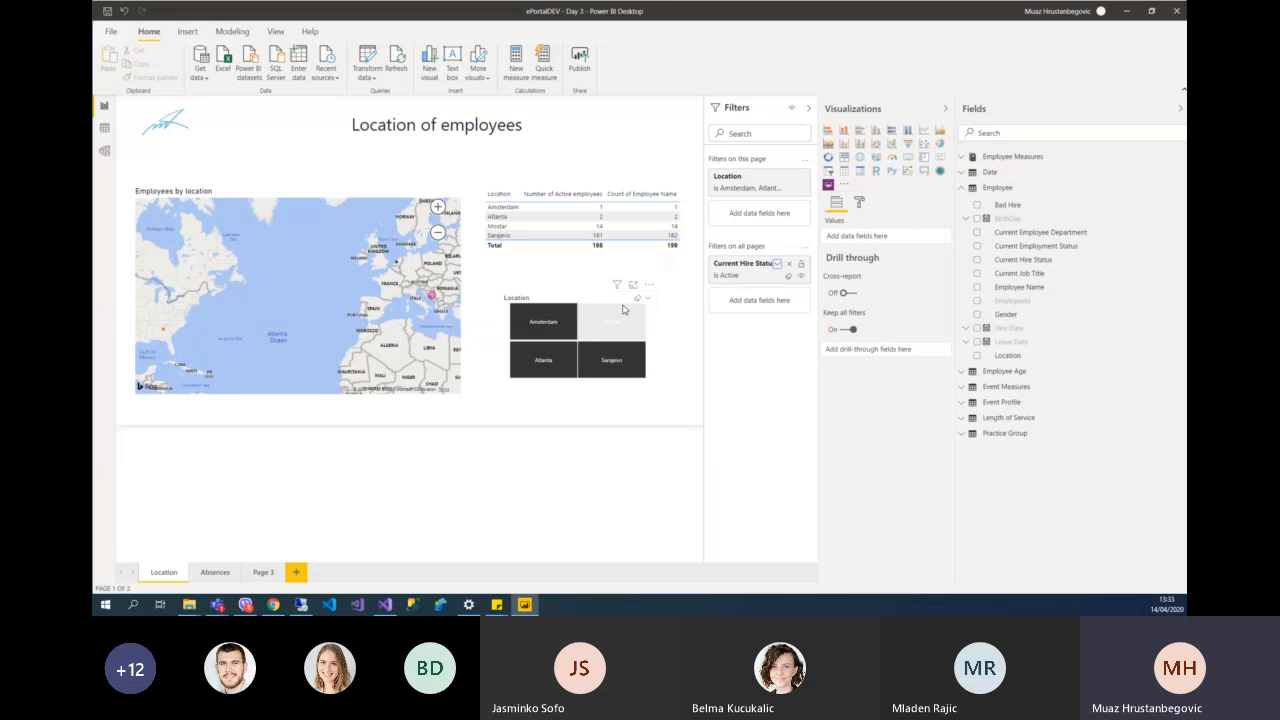
- Check the filters applied to the Location slicer and move the employee map slightly upward
left_click(586, 297)
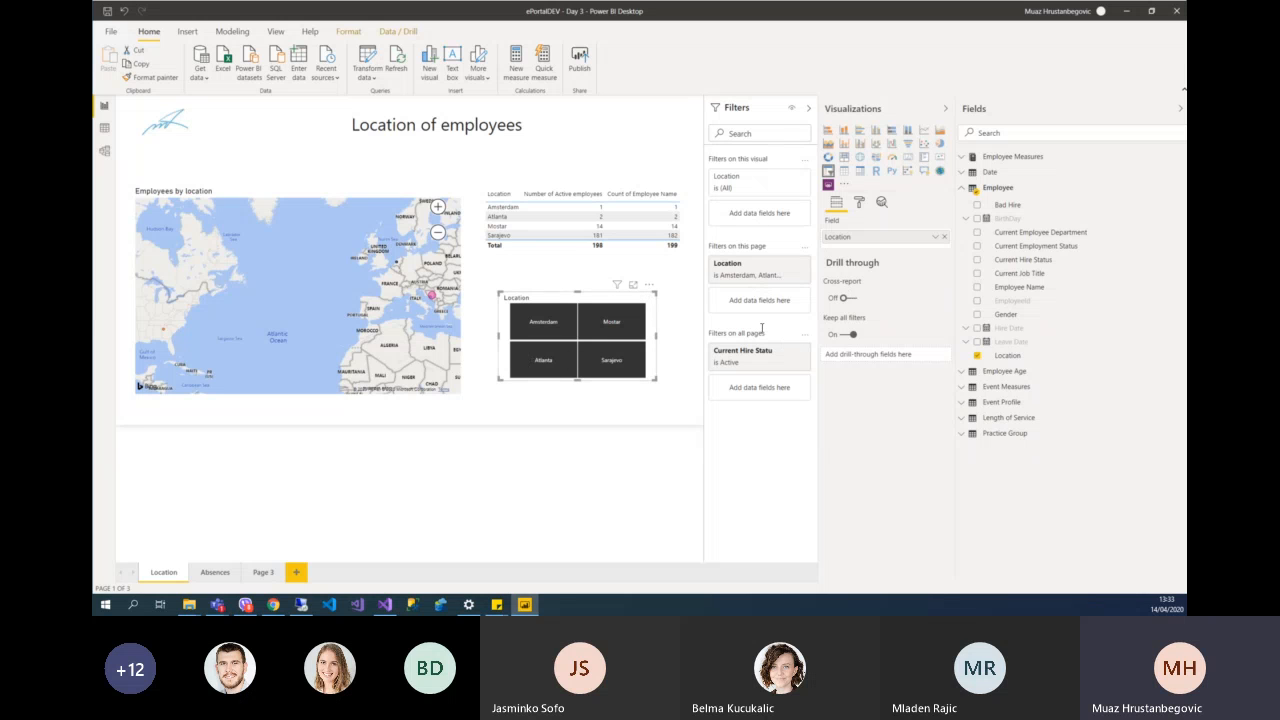
left_click(541, 275)
left_click(483, 292)
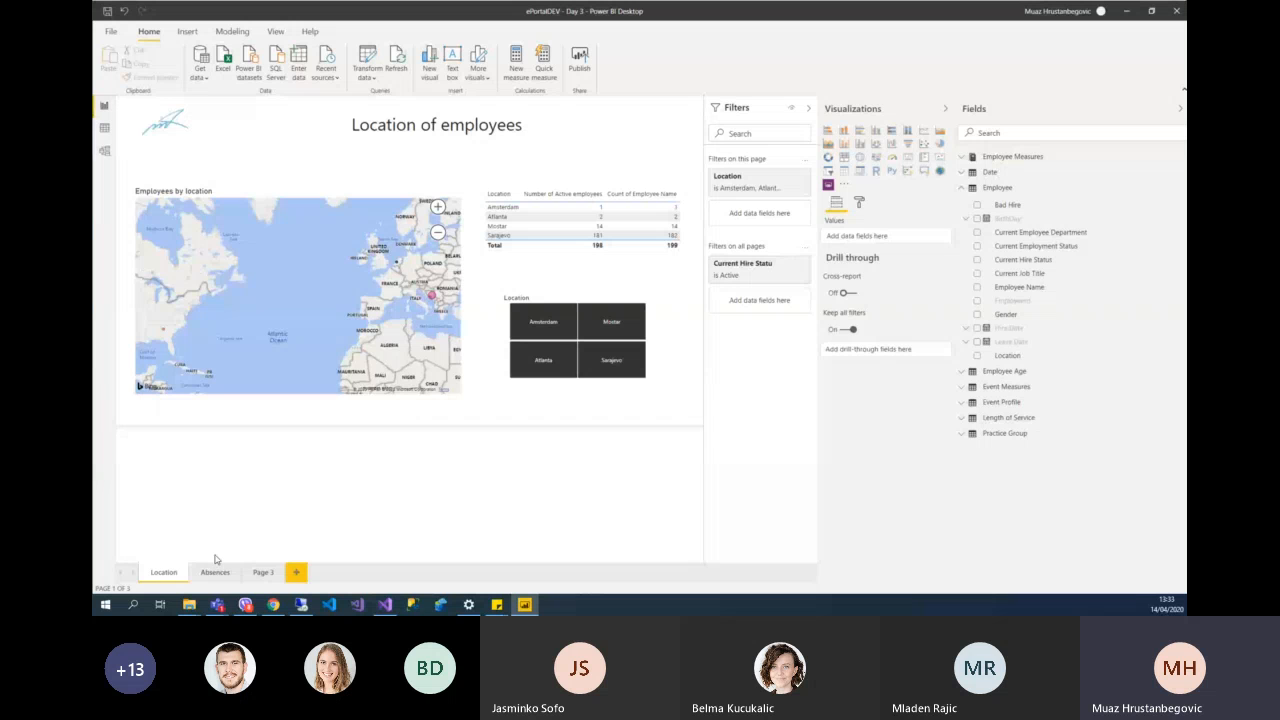
left_click(228, 186)
left_click_drag(227, 184, 227, 193)
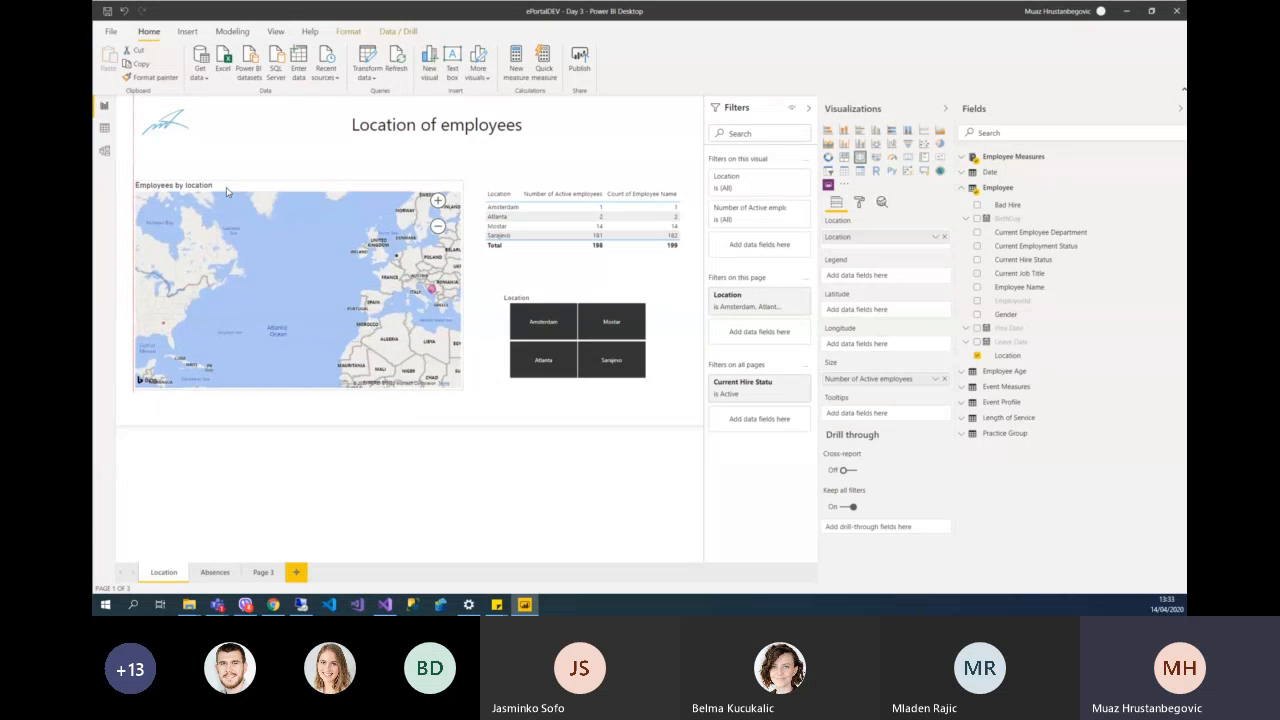
- Test cross-filtering by selecting Amsterdam in the location table and Sarajevo on the map, clearing each selection
left_click(504, 210)
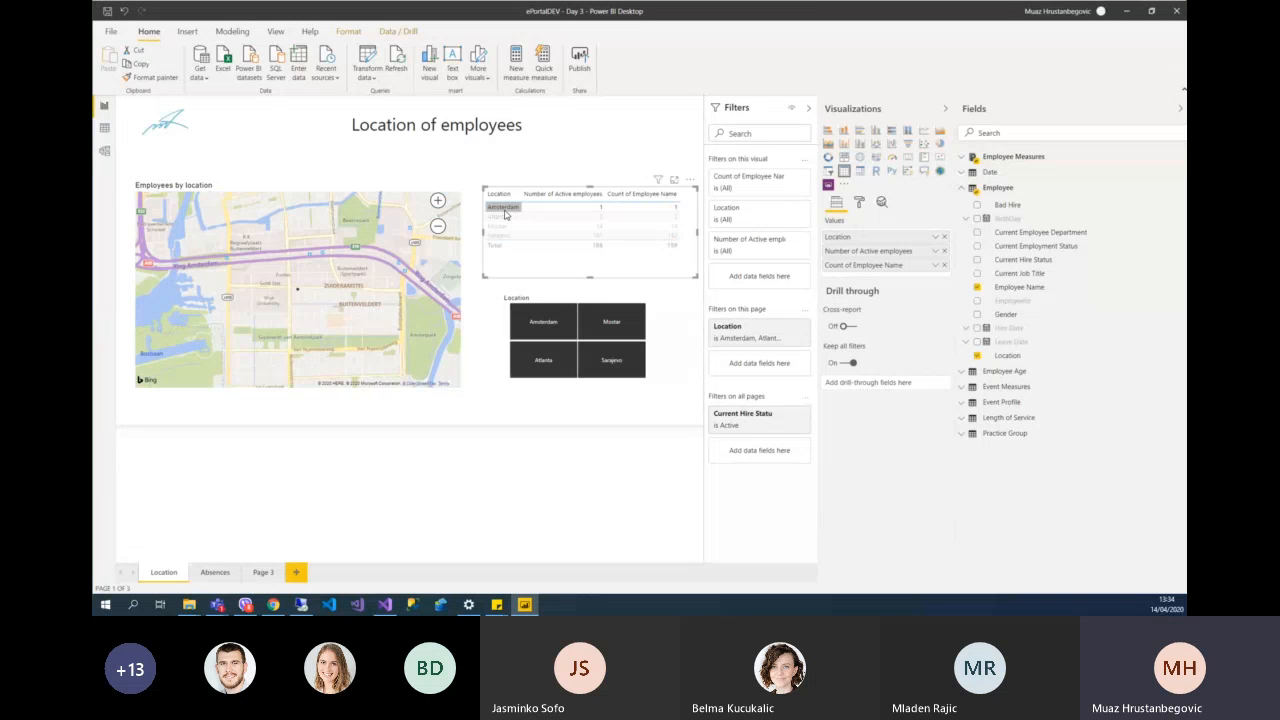
left_click(505, 212)
left_click(505, 212)
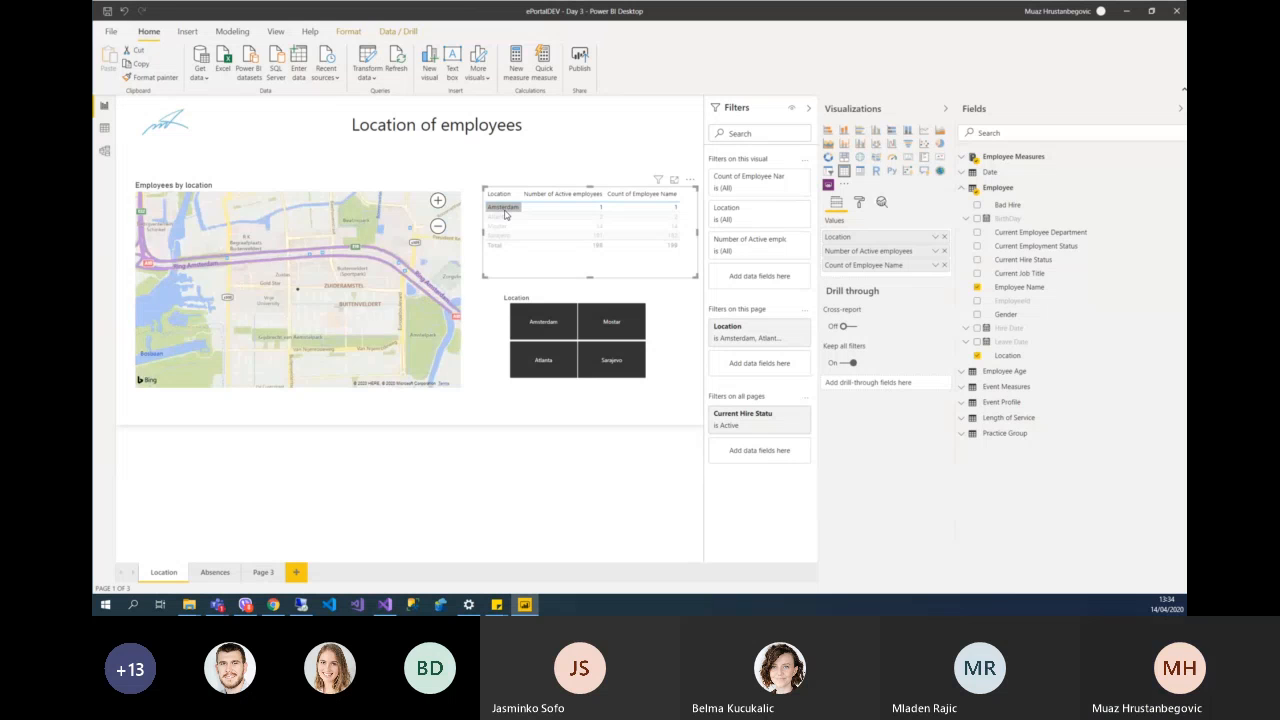
left_click(505, 212)
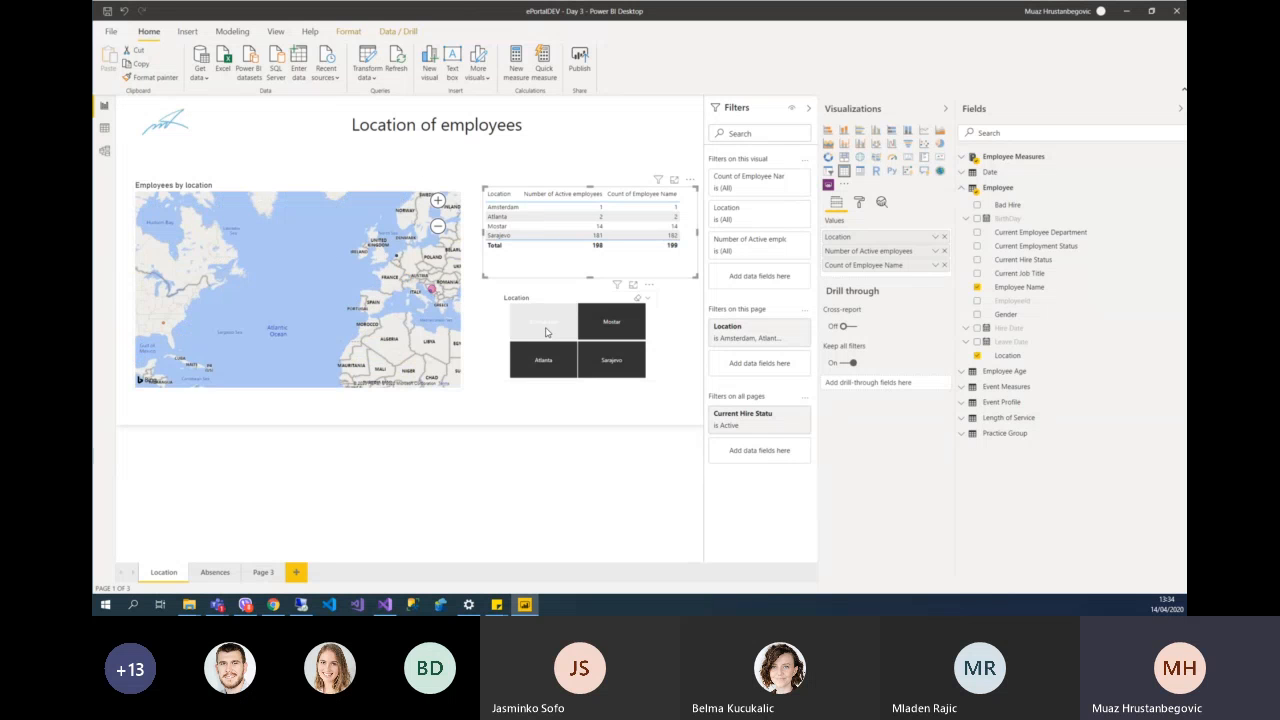
left_click(433, 291)
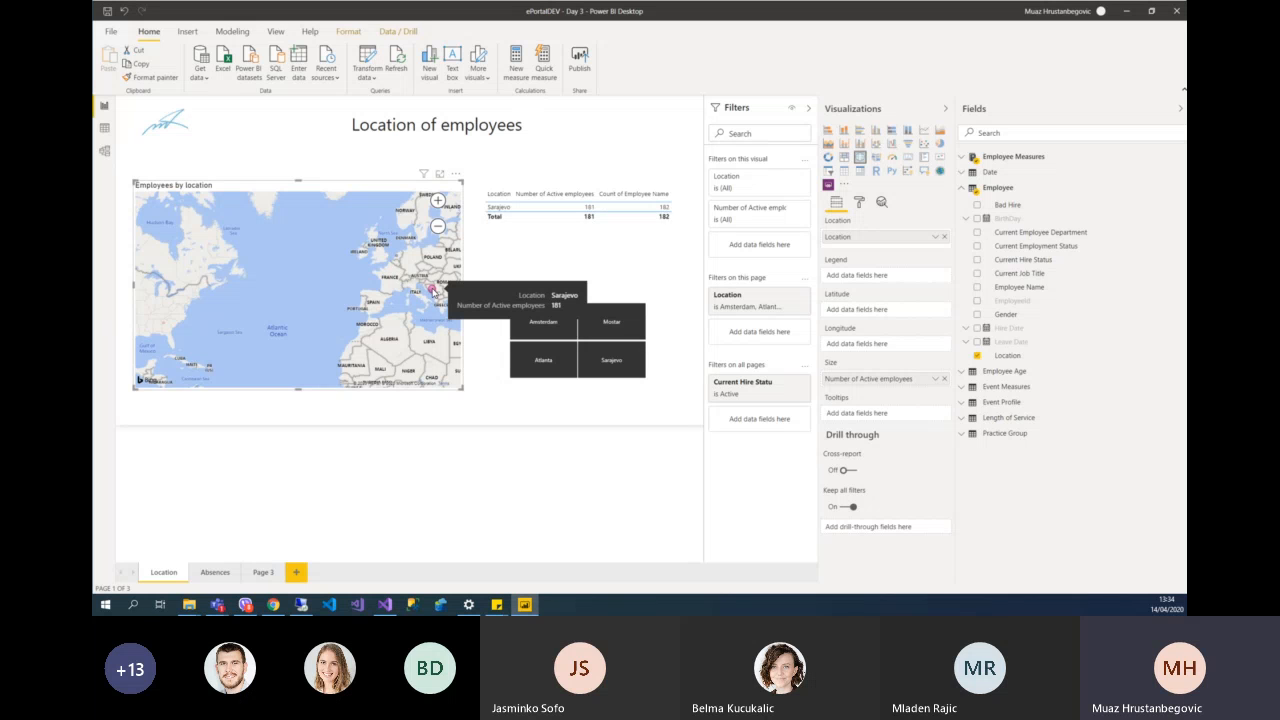
left_click(433, 291)
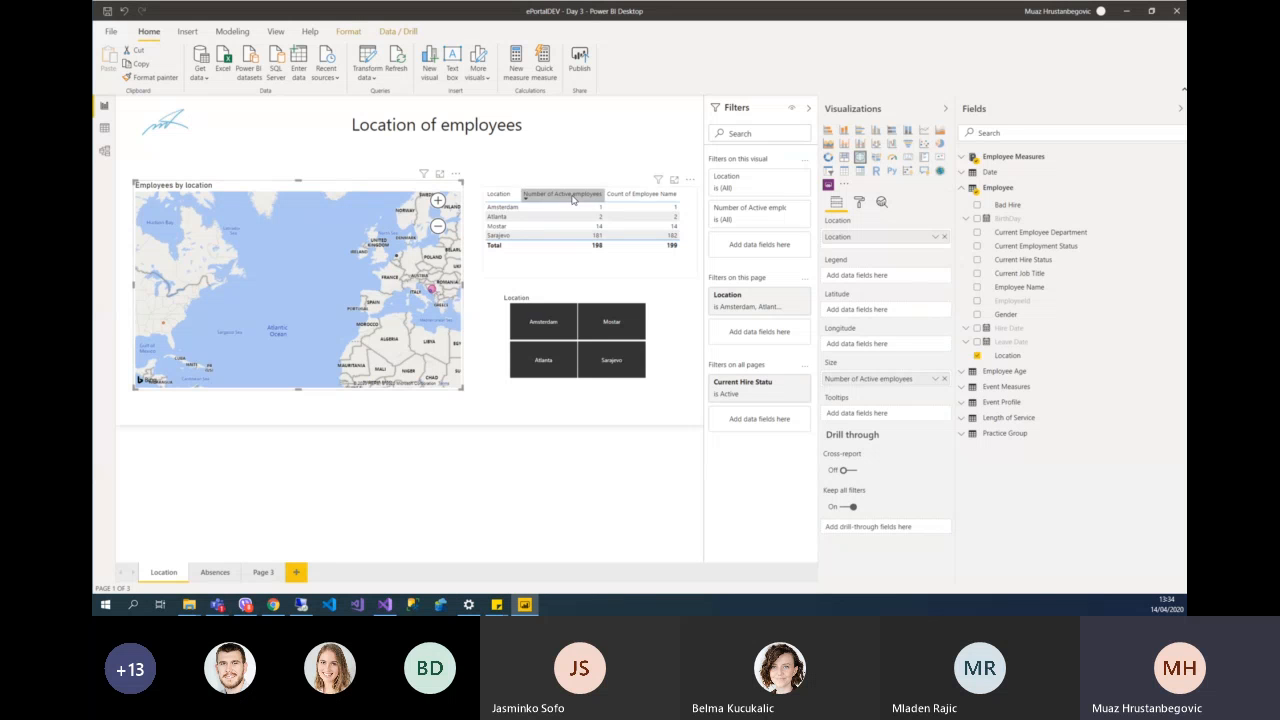
- Shrink the location table to fit its rows and move it slightly up, level with the map
left_click(690, 258)
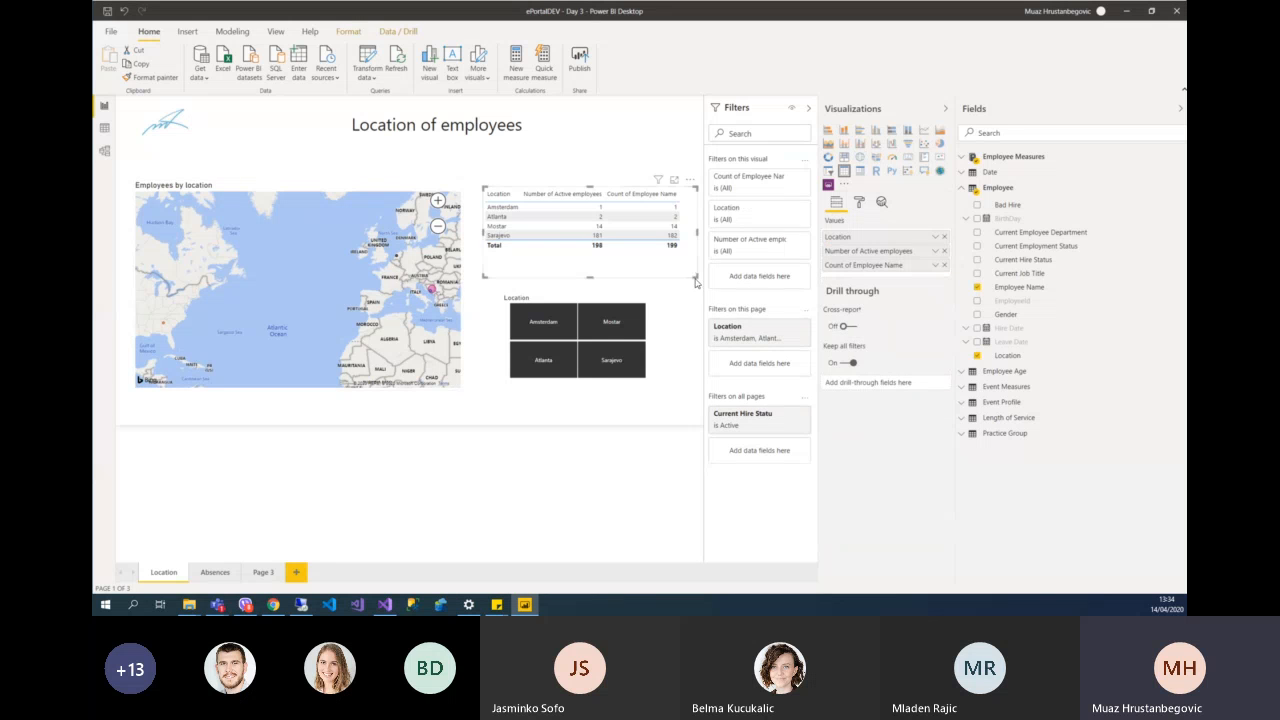
left_click_drag(686, 264, 684, 256)
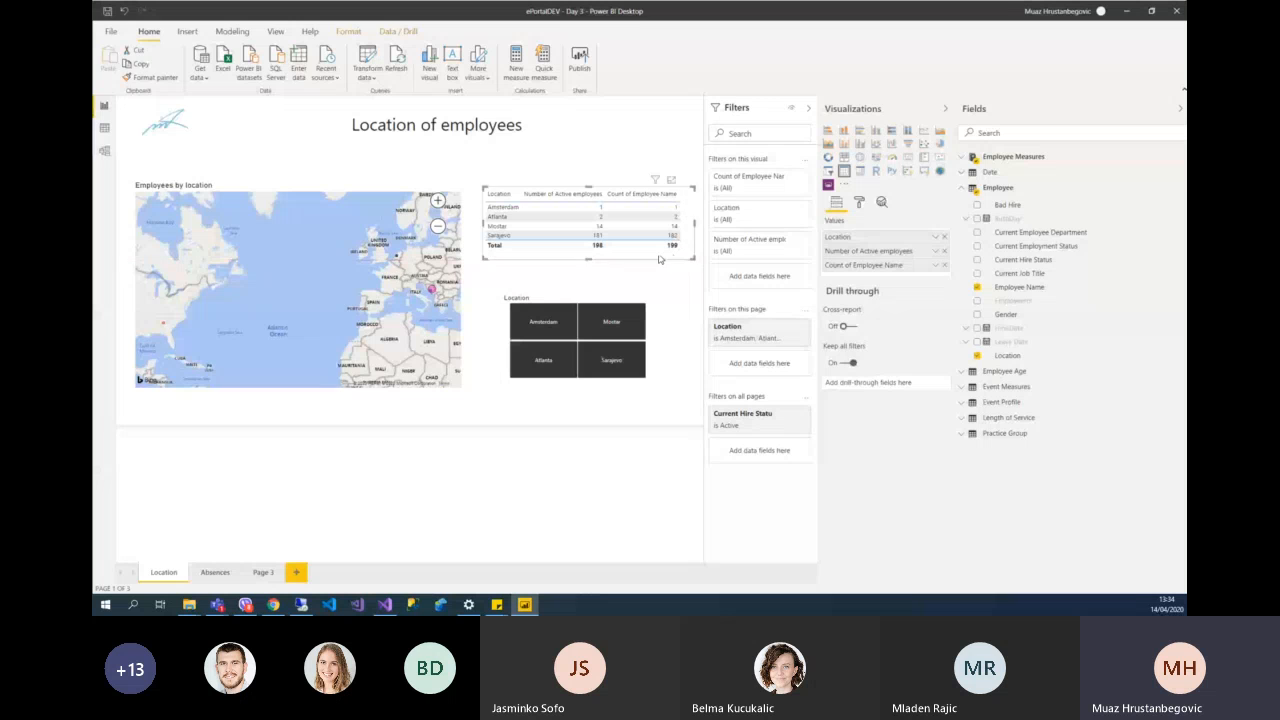
left_click(638, 270)
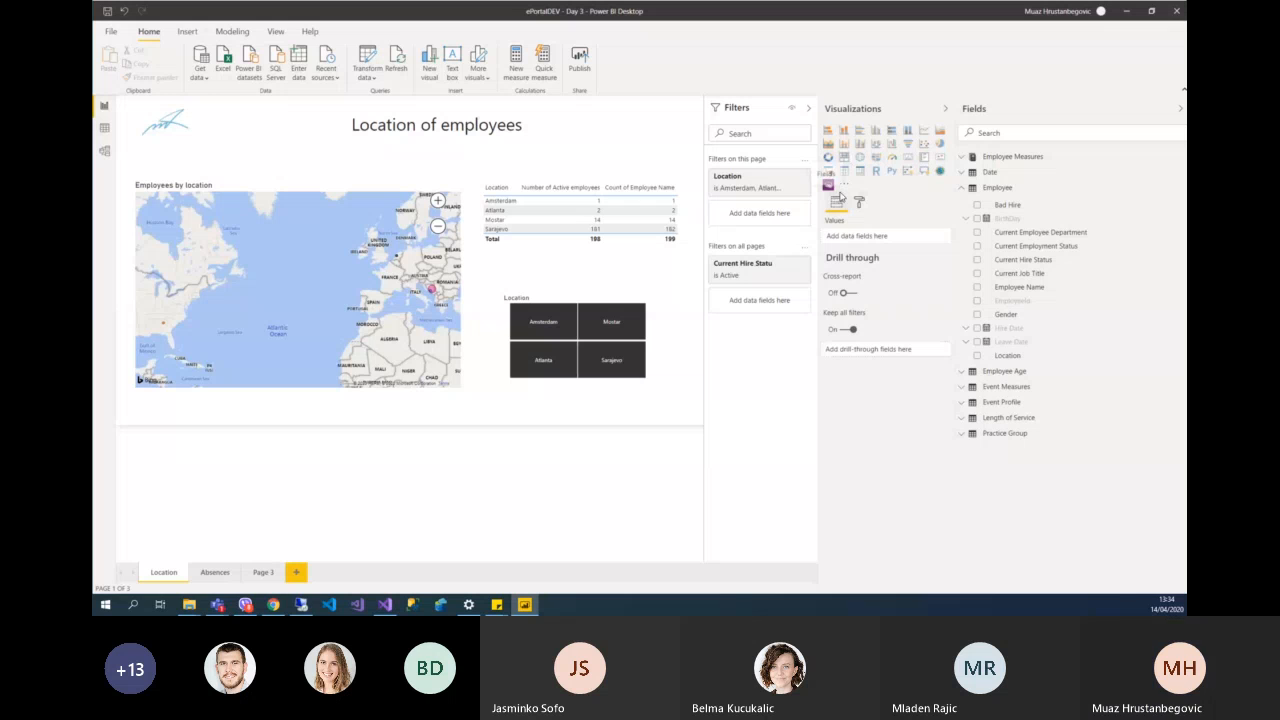
- Add a Card visual between the location table and the slicer, showing the Number of Active employees measure
left_click(908, 160)
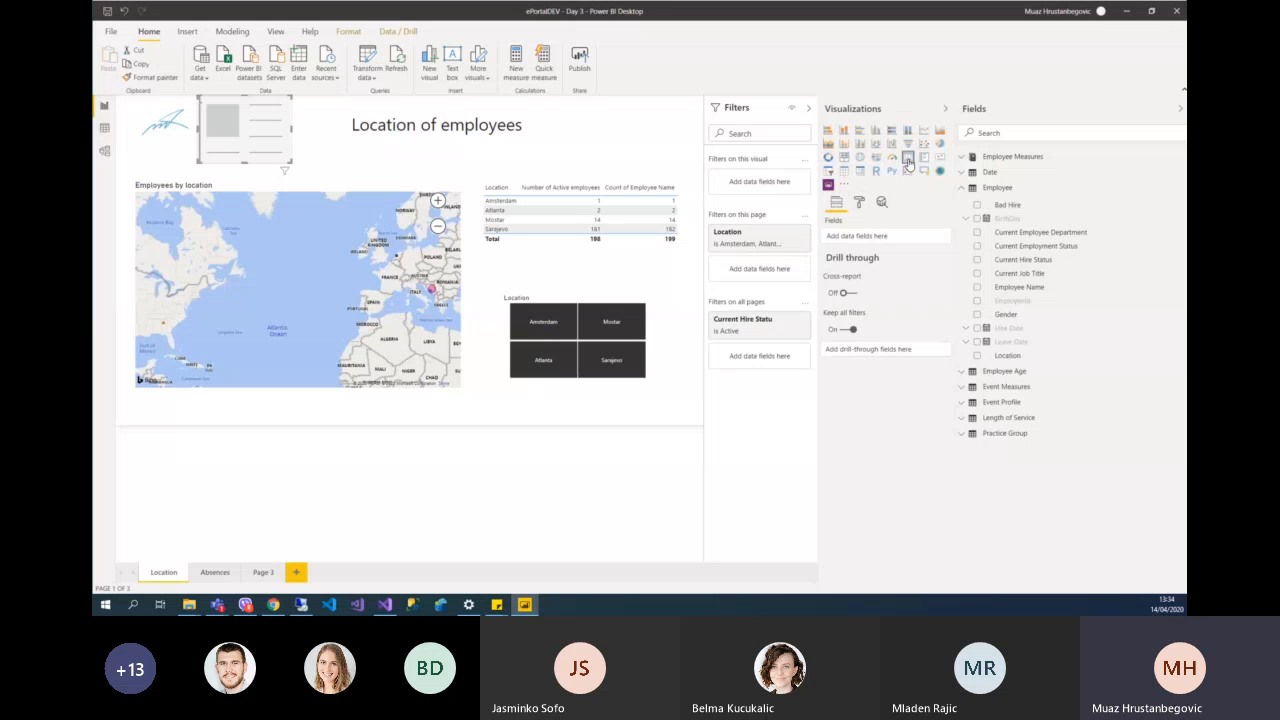
left_click_drag(264, 118, 617, 253)
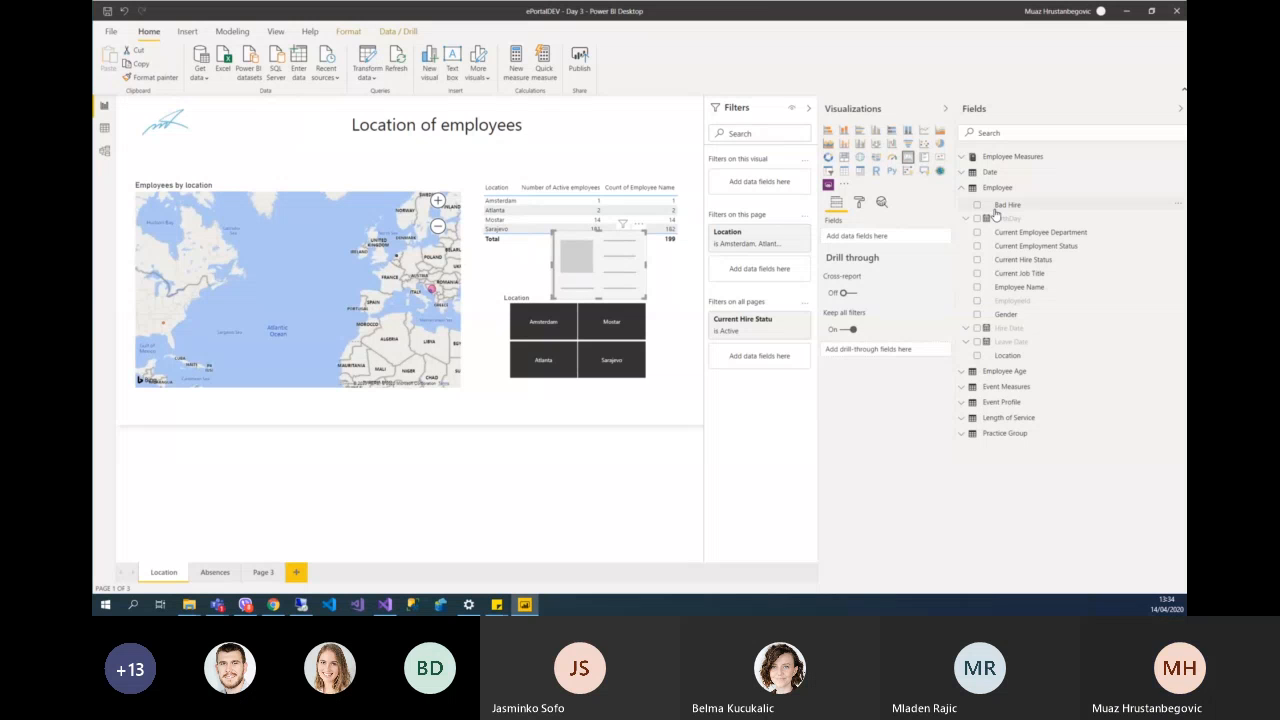
left_click(980, 158)
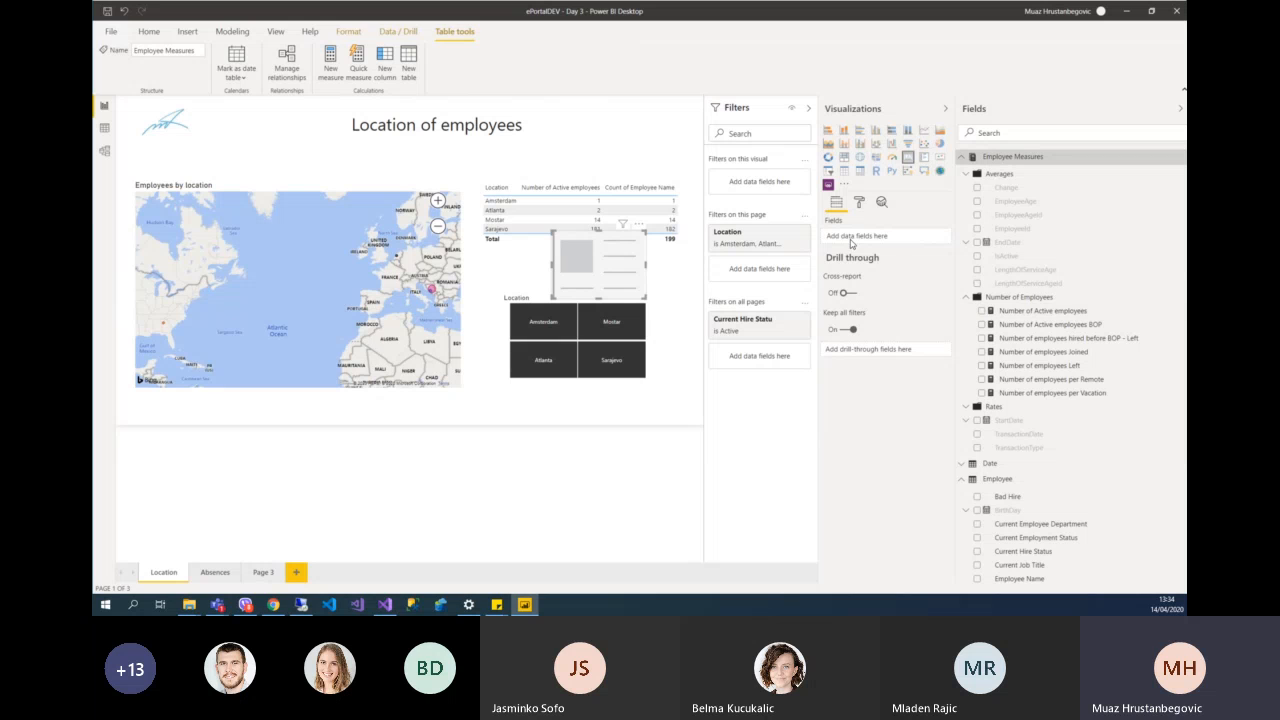
left_click(988, 311)
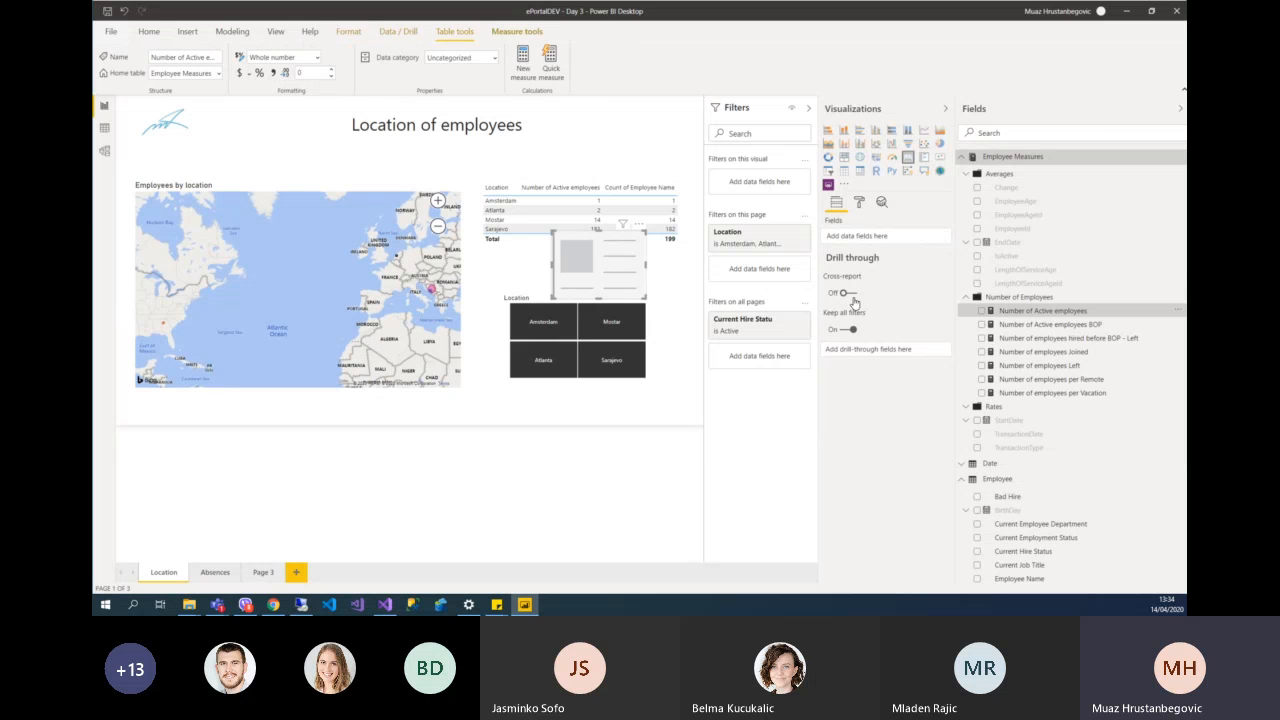
left_click(979, 311)
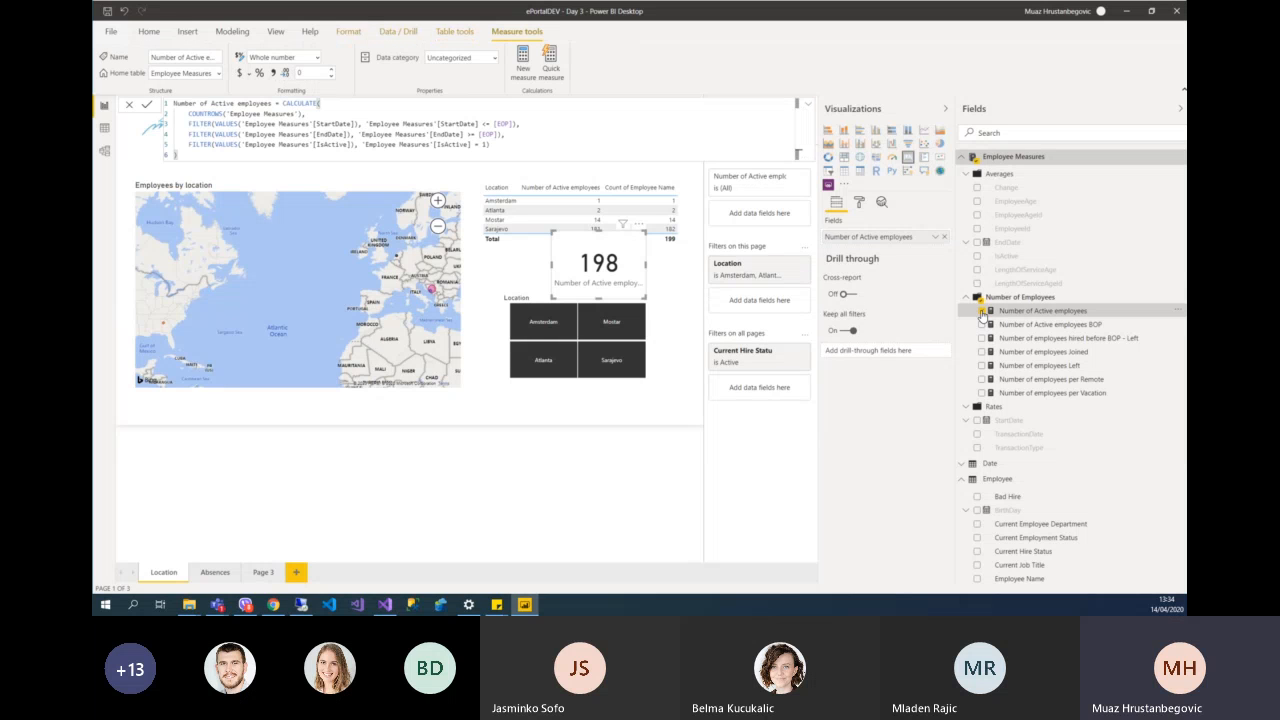
- Resize the active employees card to show its full label, move the Location slicer down and position the card above it
left_click_drag(551, 232, 528, 257)
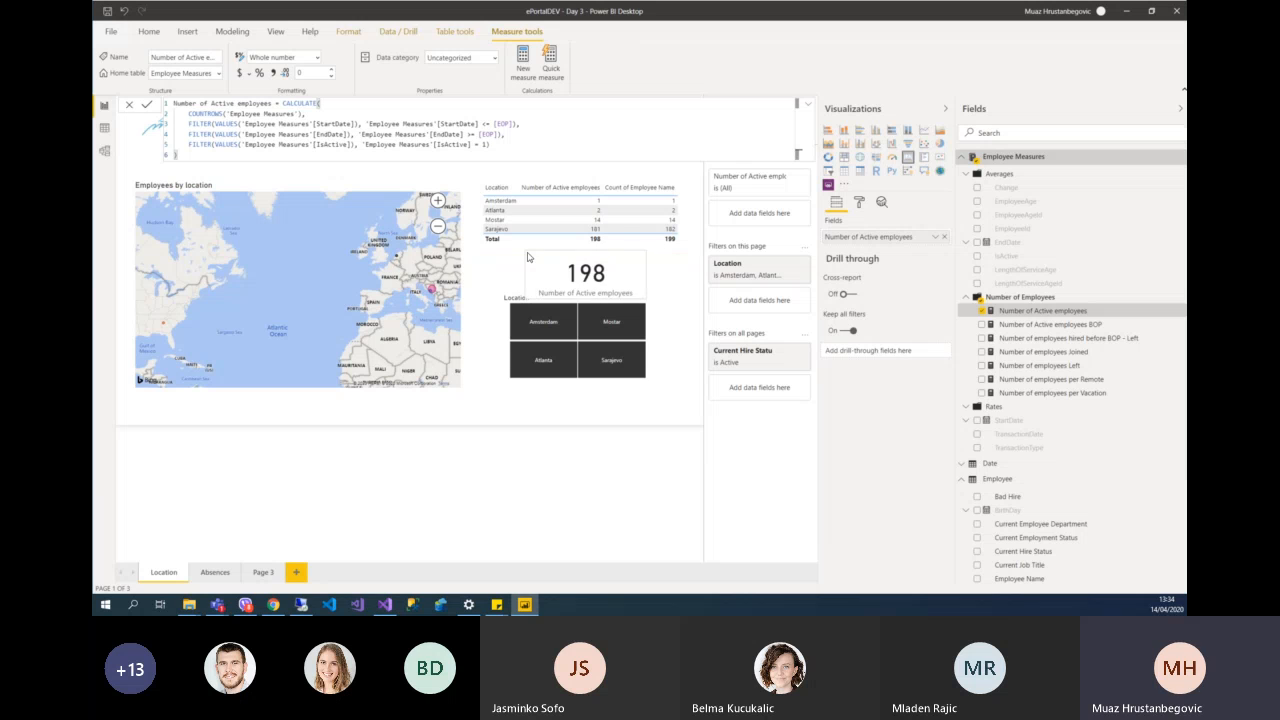
left_click_drag(633, 266, 656, 262)
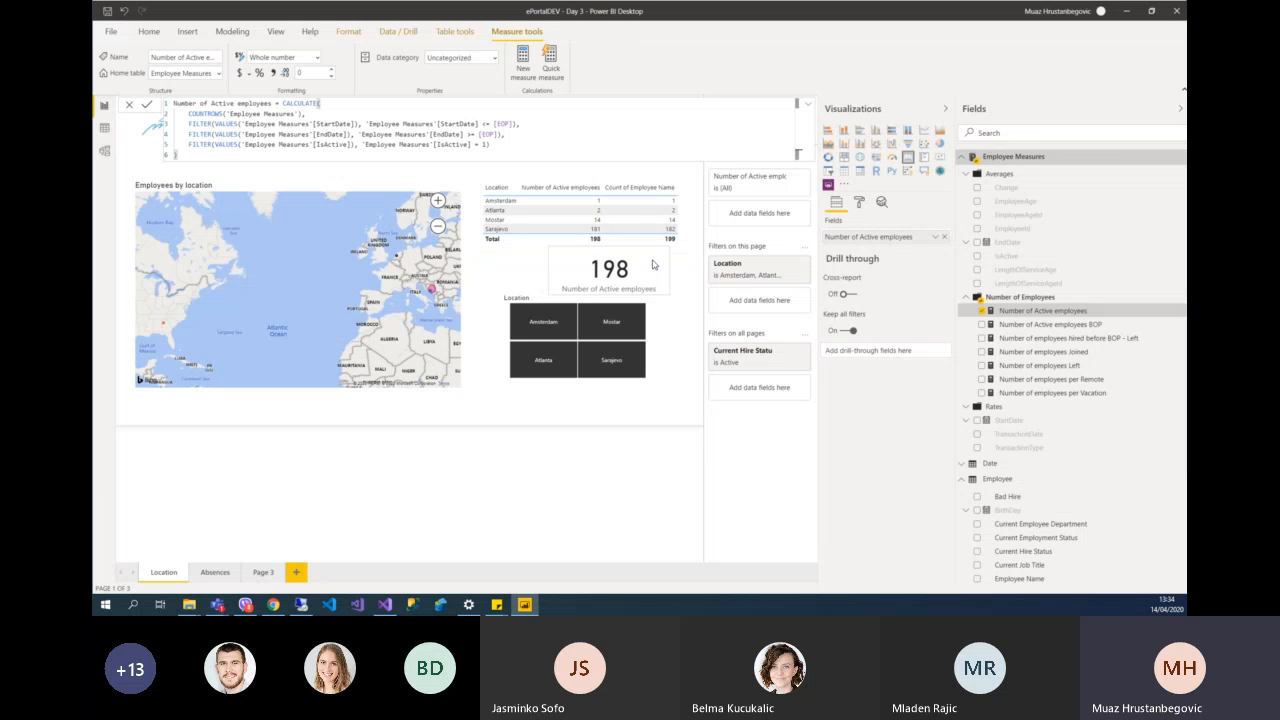
left_click(532, 298)
left_click_drag(528, 301, 548, 326)
mouse_move(636, 259)
left_mouse_down()
mouse_move(581, 263)
mouse_move(614, 267)
left_mouse_up()
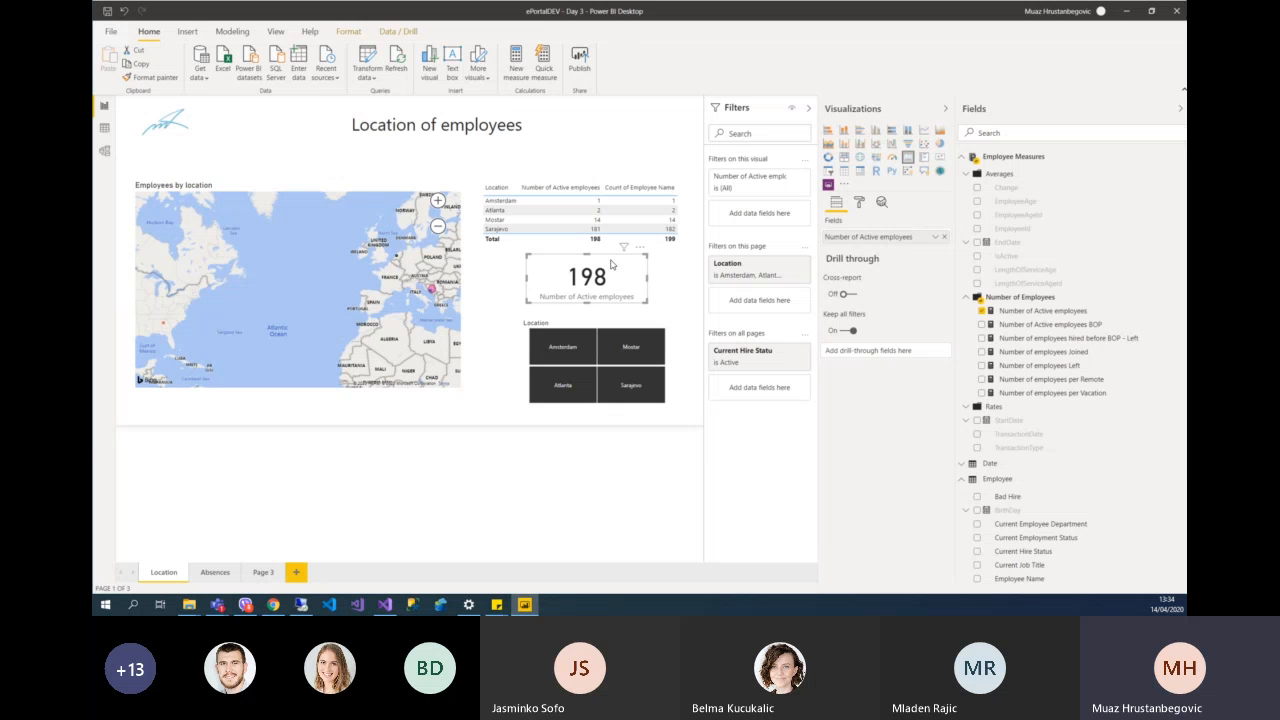
- Test cross-filtering of the active employees card by selecting Atlanta and Amsterdam in the location table, clearing each selection
left_click(512, 278)
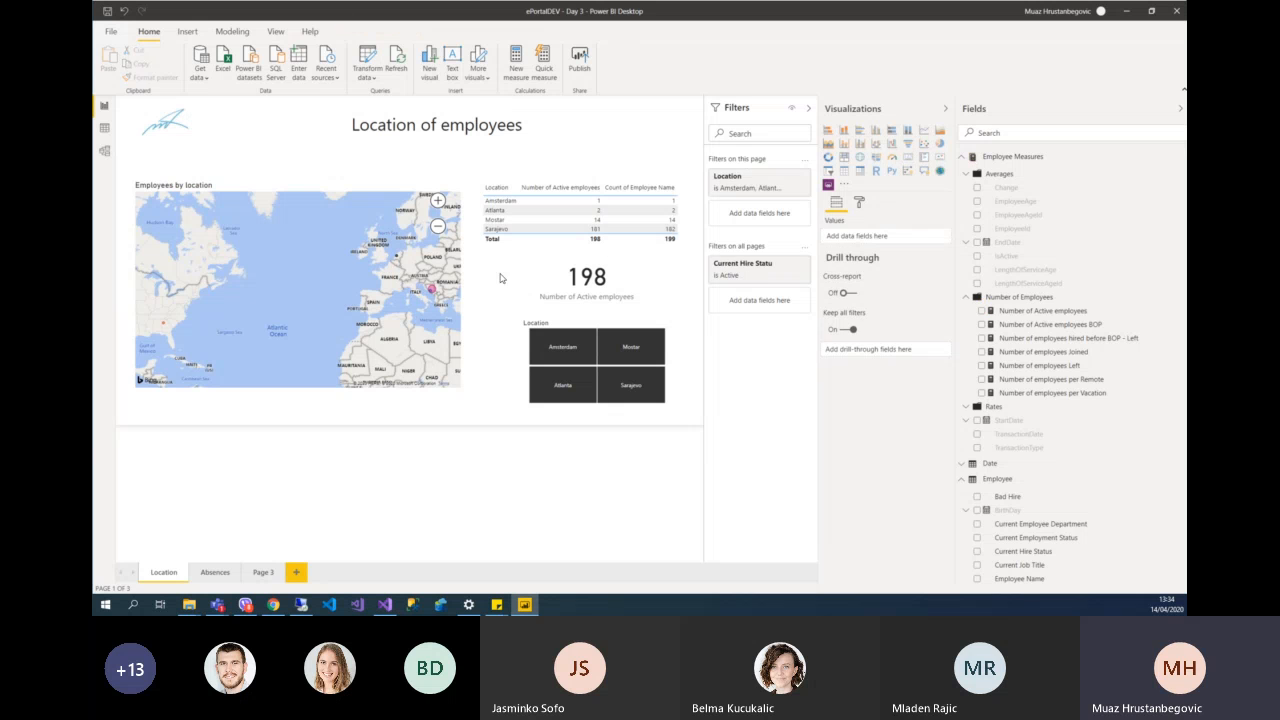
left_click(499, 213)
left_click(501, 213)
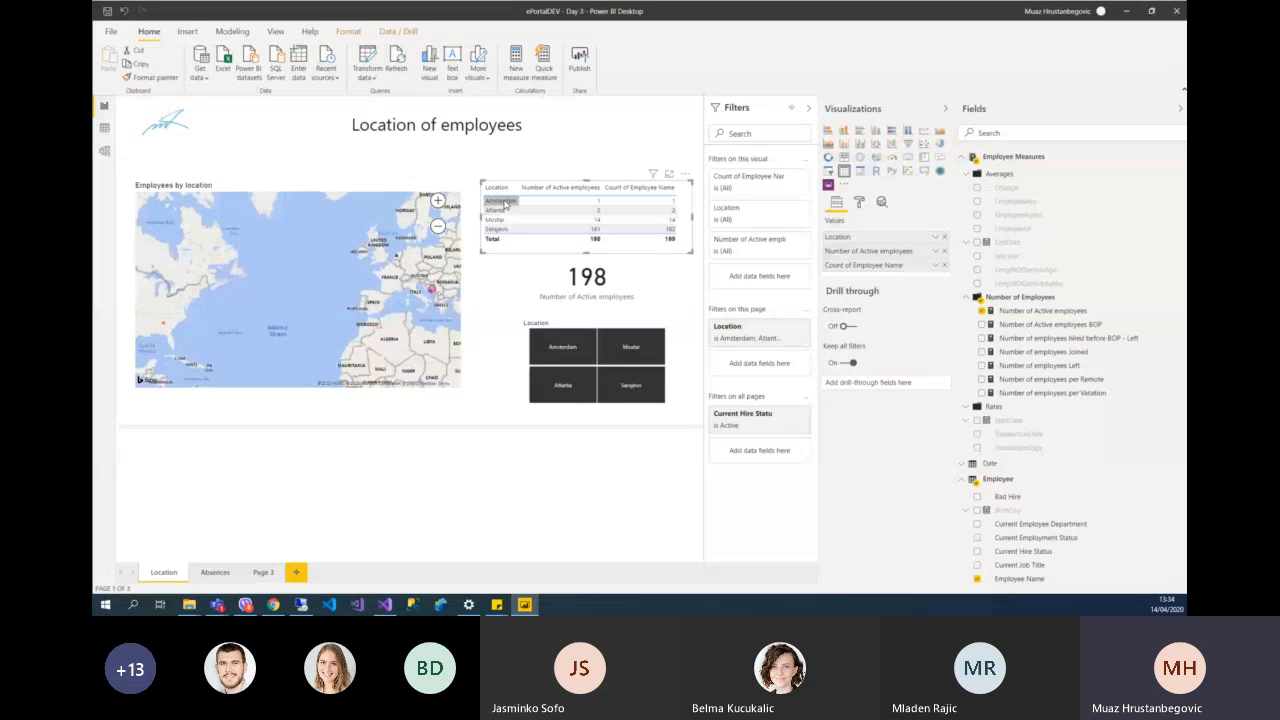
left_click(503, 202)
left_click(504, 203)
- Move the active employees card slightly down, away from the location table, and deselect it
left_click(626, 280)
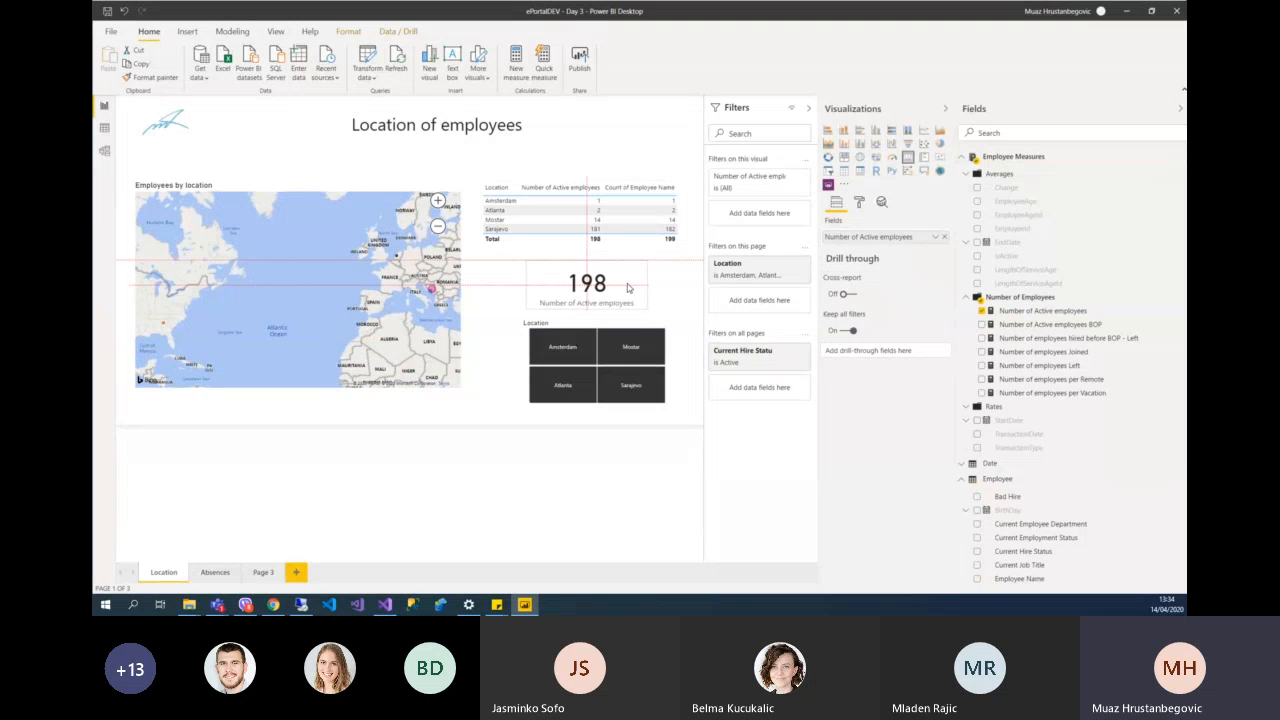
left_click(503, 267)
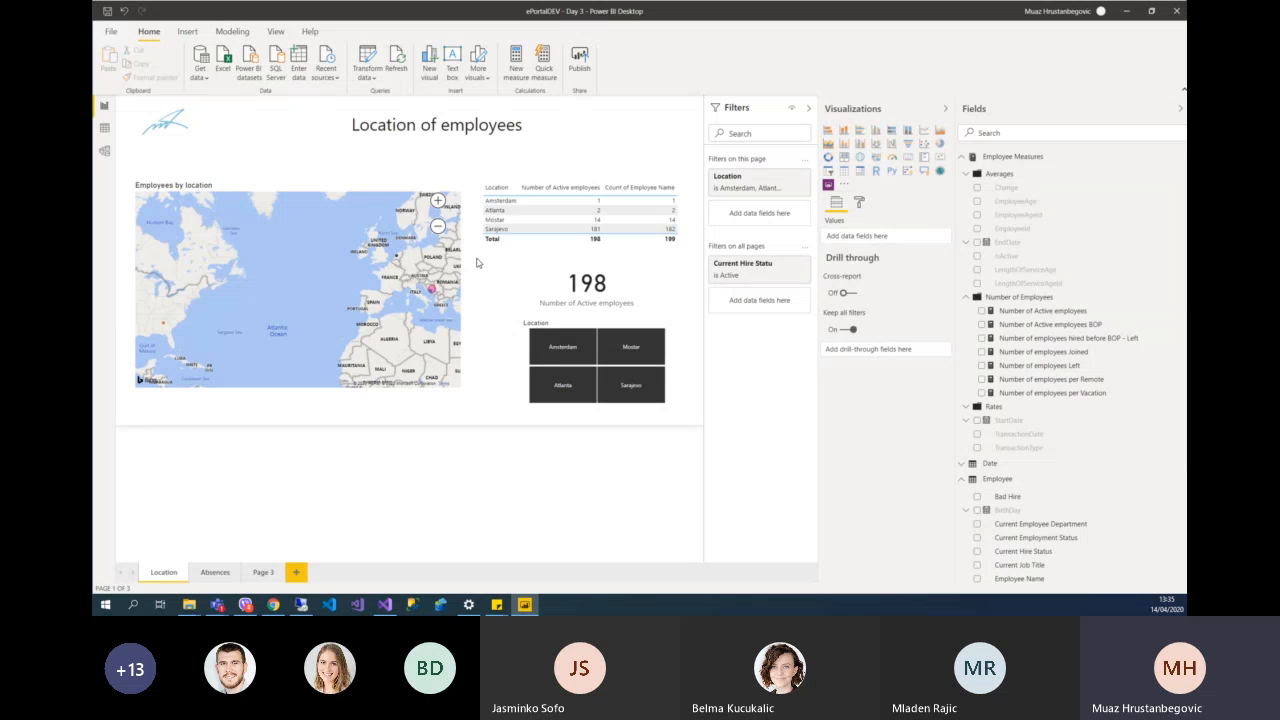
- Edit the location table's visual interactions and set its effect on the active employees card to None
left_click(349, 188)
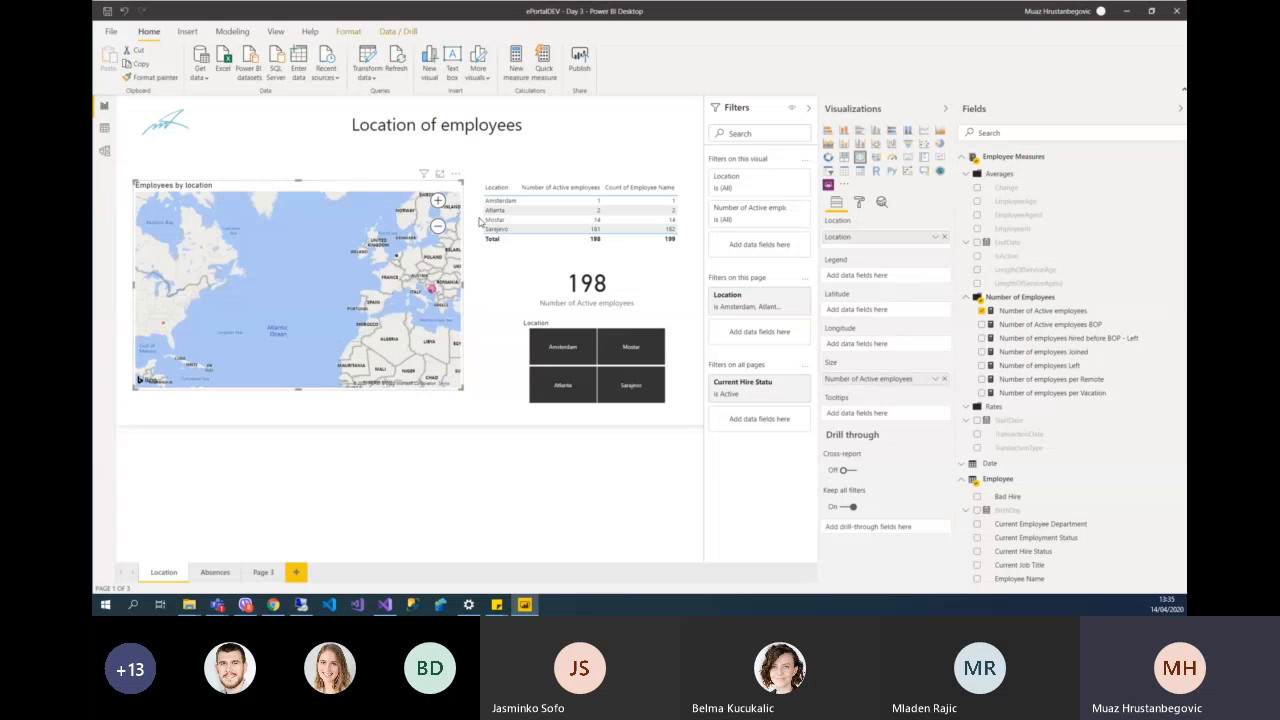
left_click(536, 249)
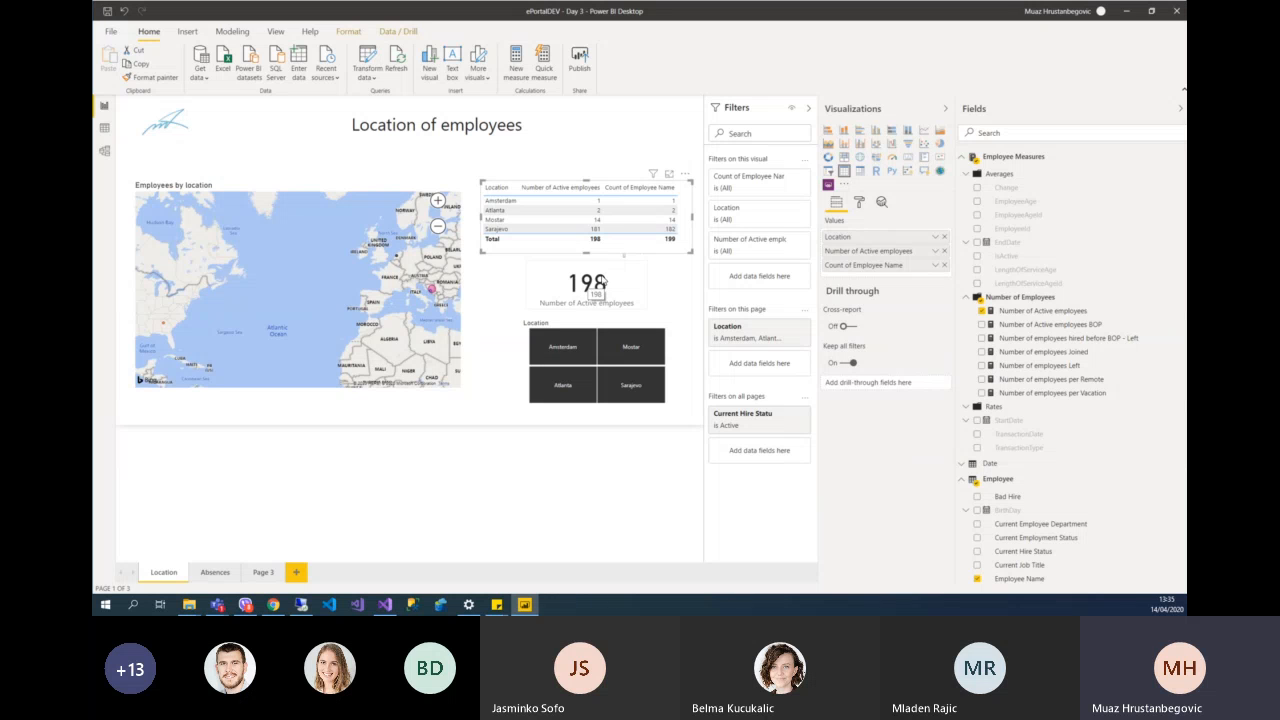
left_click(349, 31)
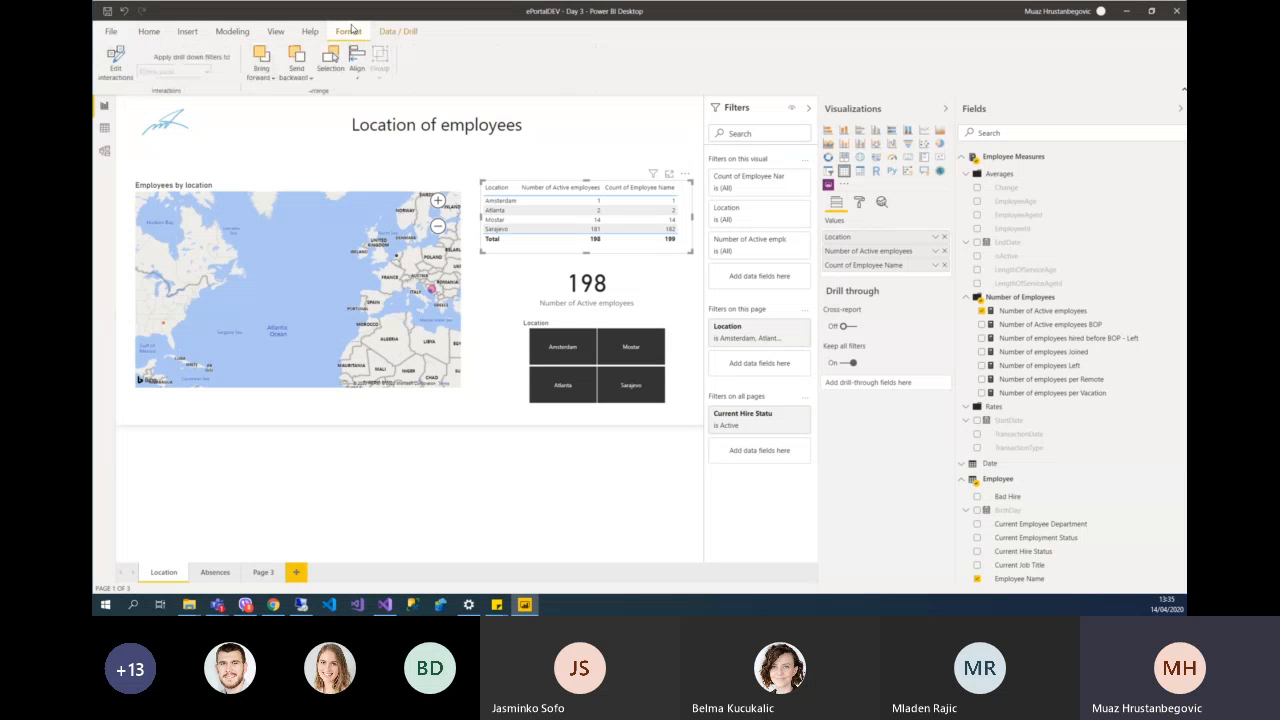
left_click(117, 72)
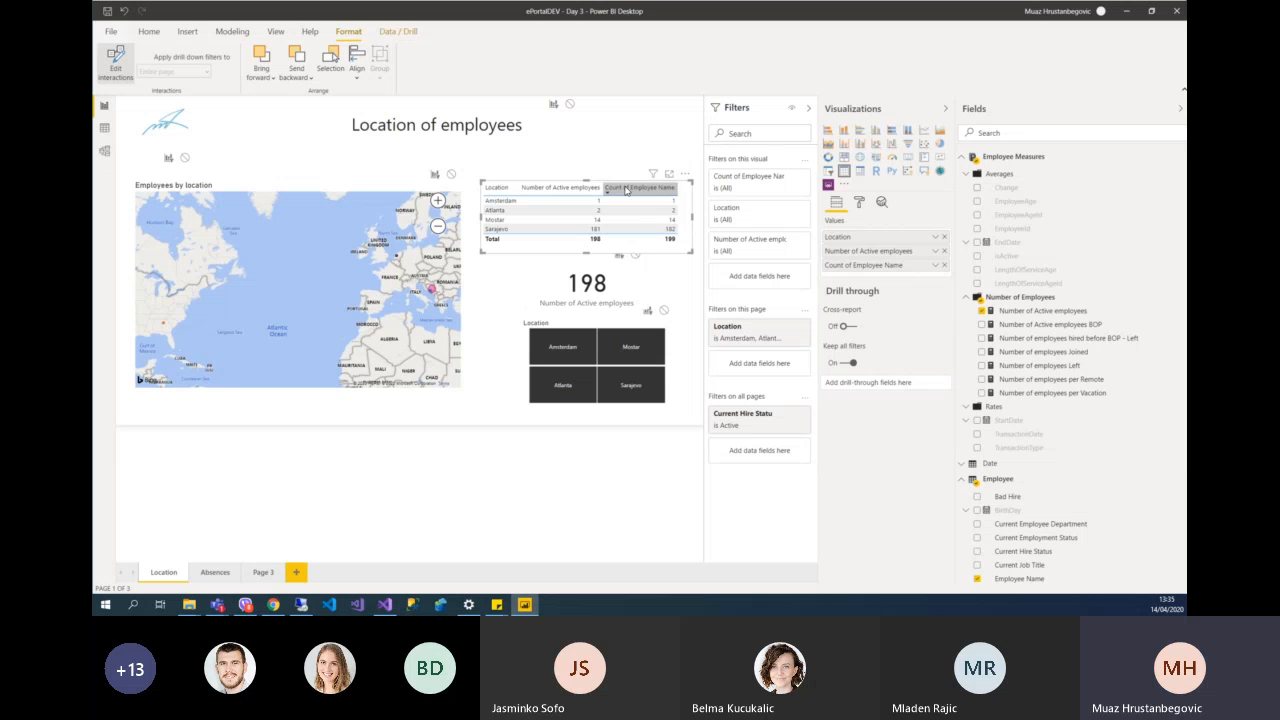
left_click(634, 260)
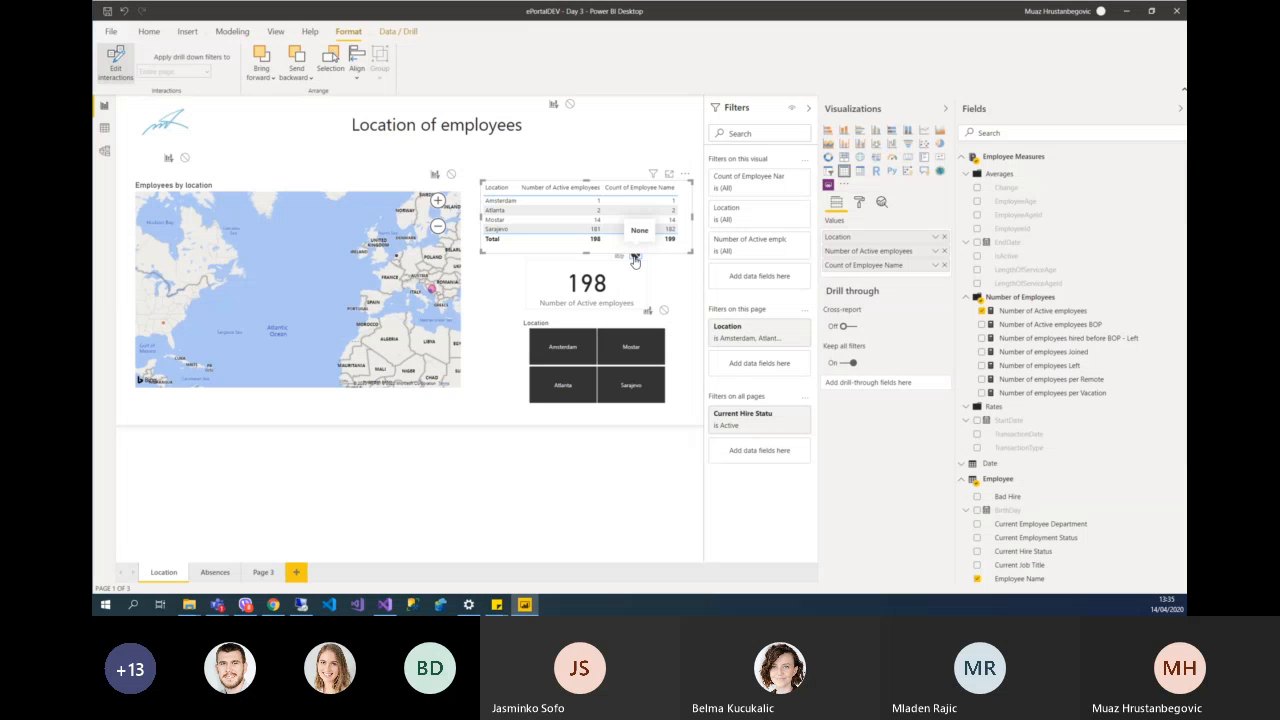
- Set the employee map's interaction with the location table to None so that map selections leave the table unfiltered
left_click(474, 262)
left_click(315, 190)
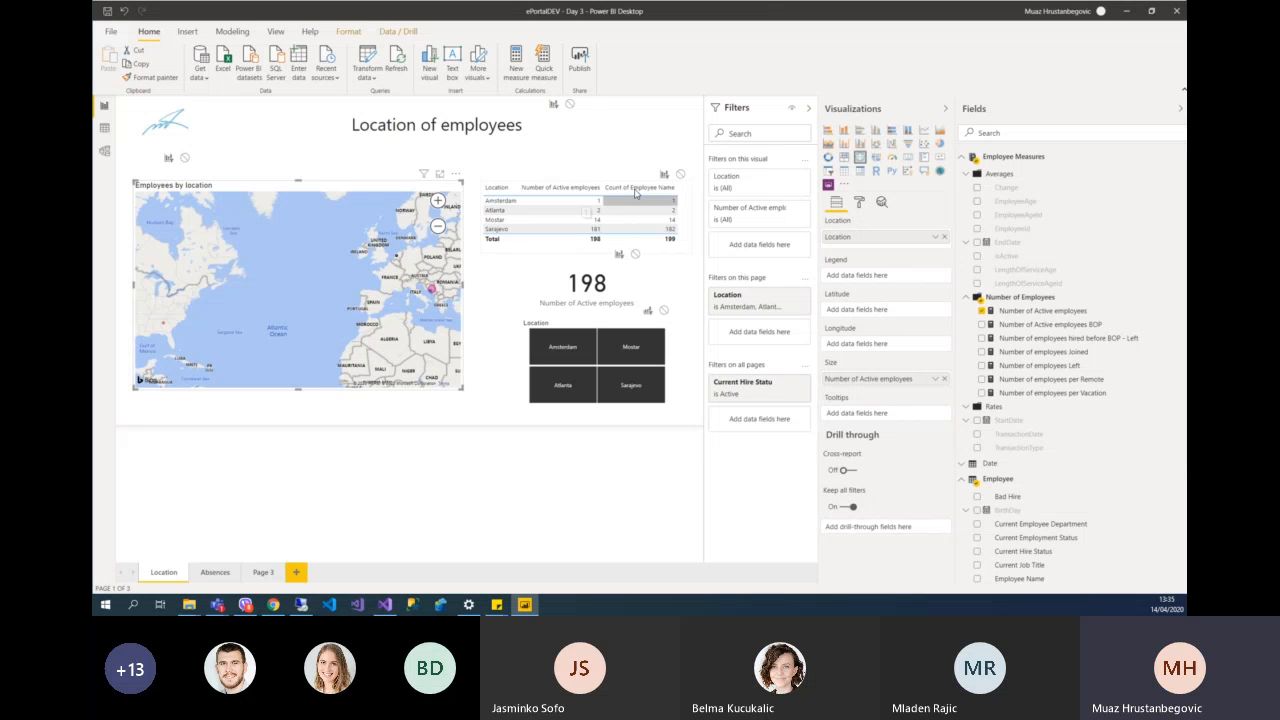
left_click(681, 176)
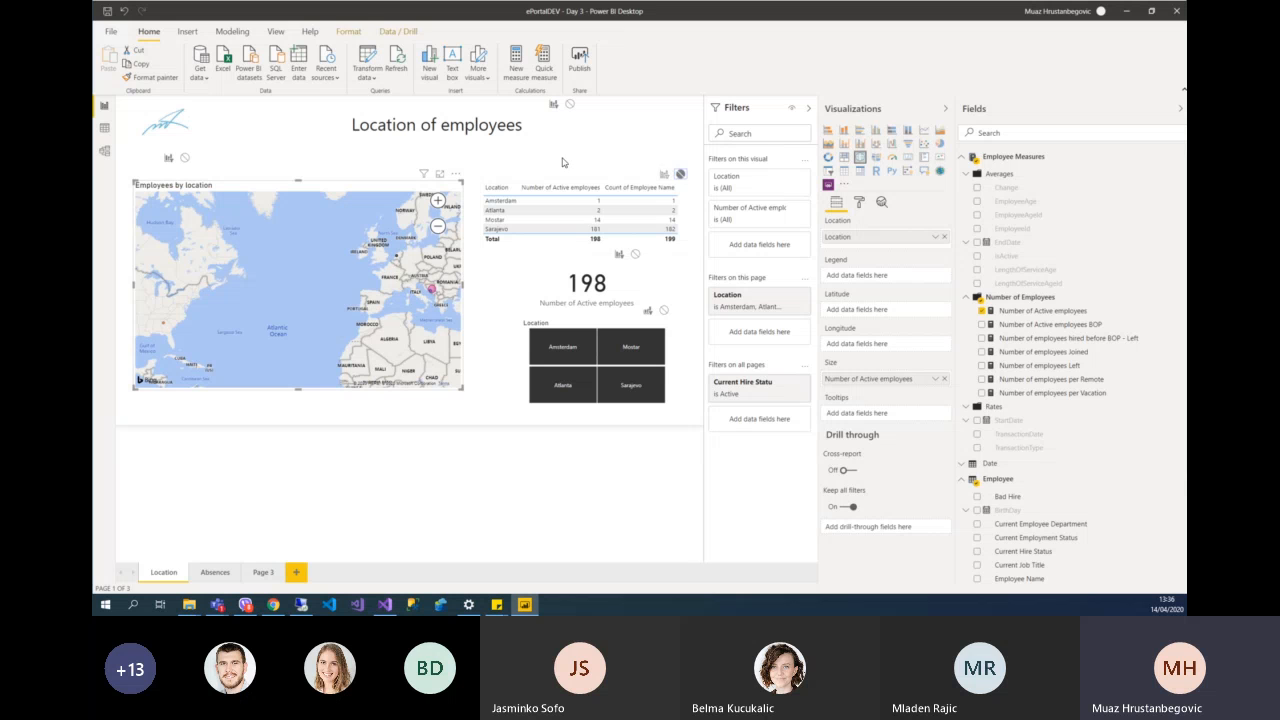
left_click(528, 165)
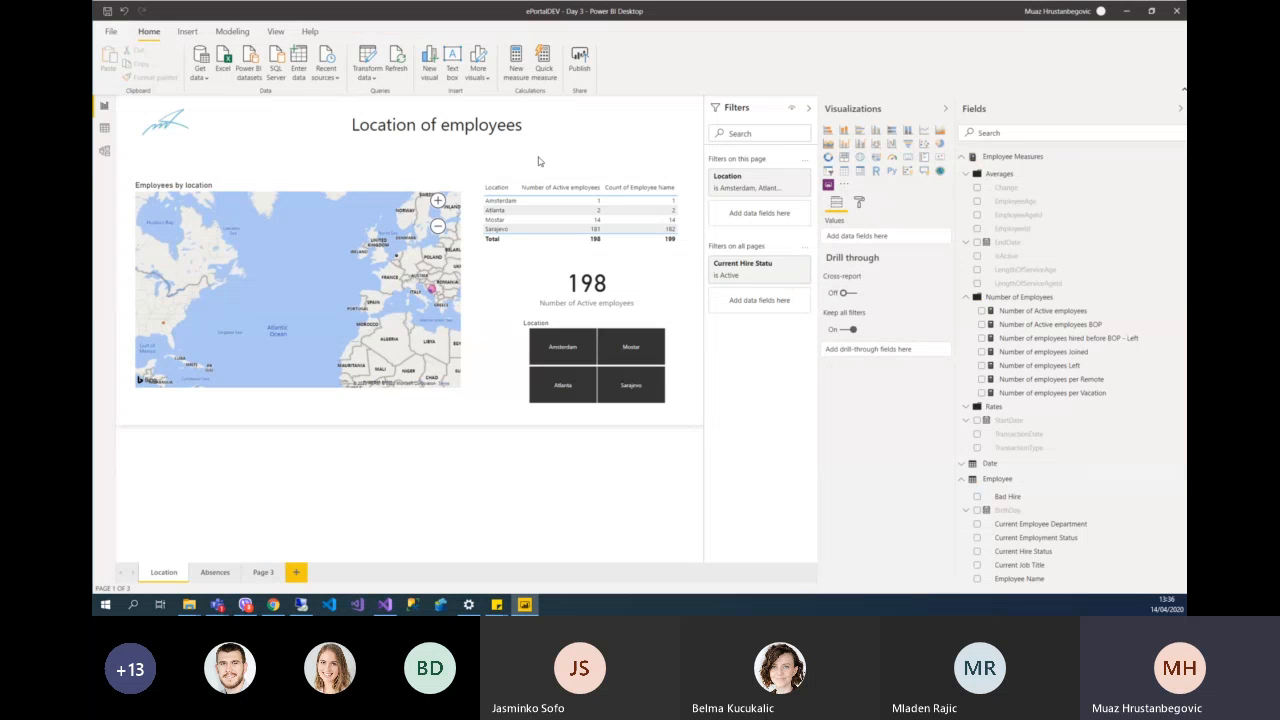
- Test the visual interactions by selecting and clearing Amsterdam and Mostar in the table, and the Sarajevo bubble on the map
left_click(501, 201)
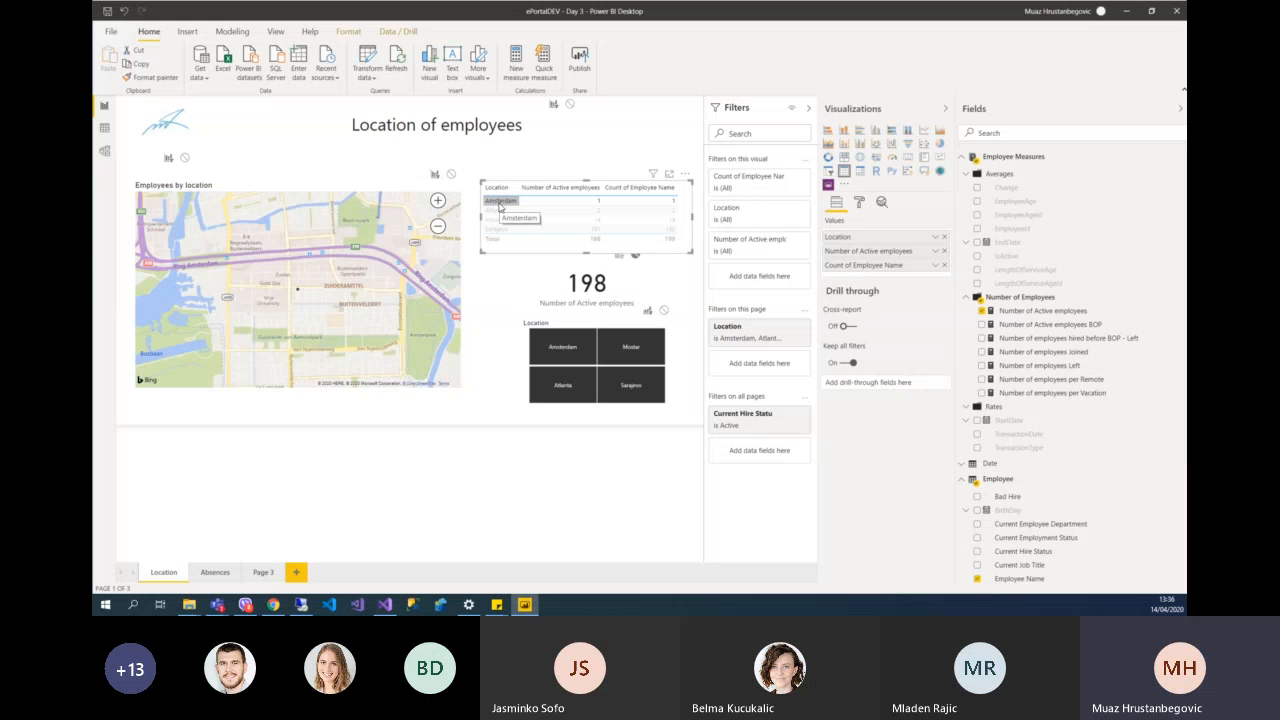
left_click(500, 203)
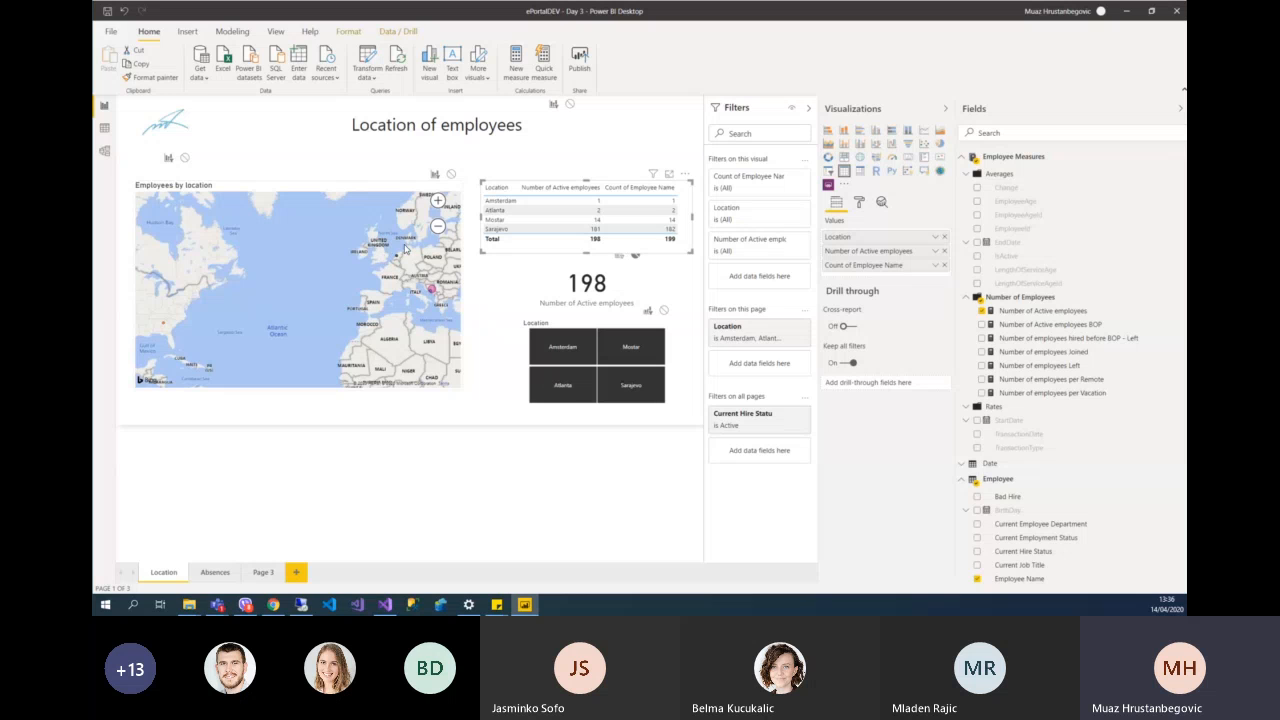
left_click(500, 221)
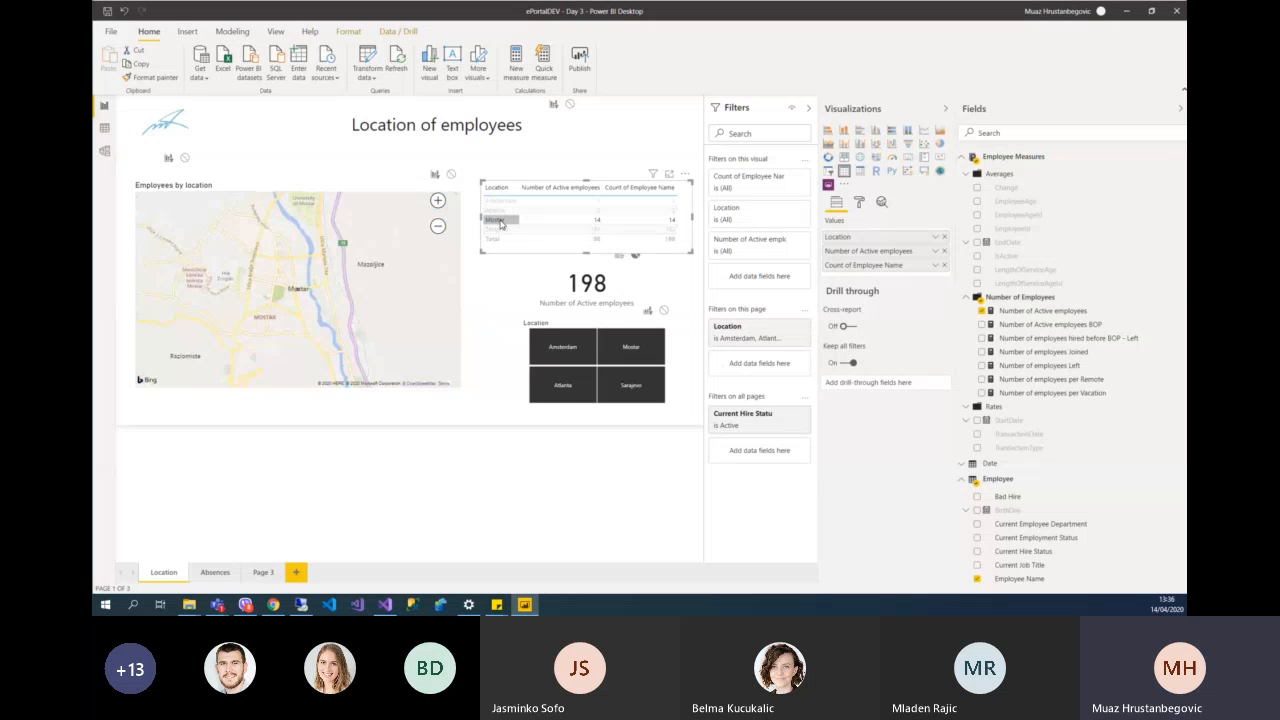
left_click(494, 221)
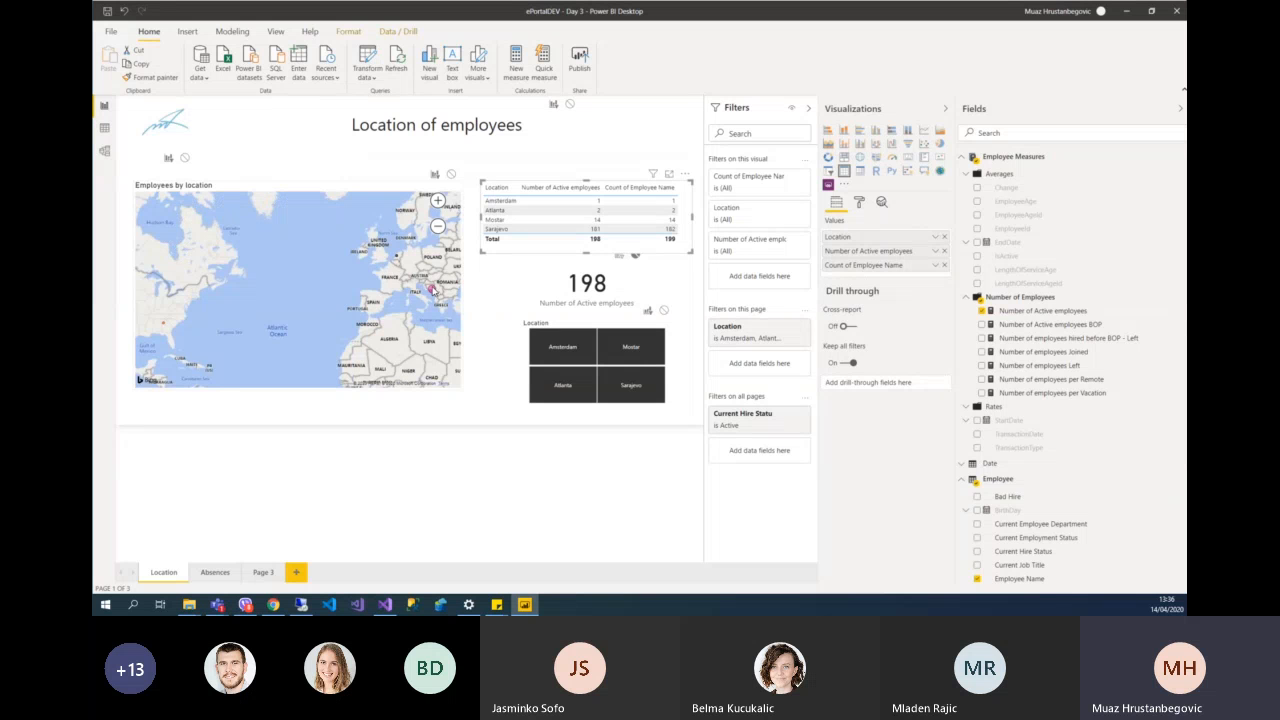
left_click(433, 291)
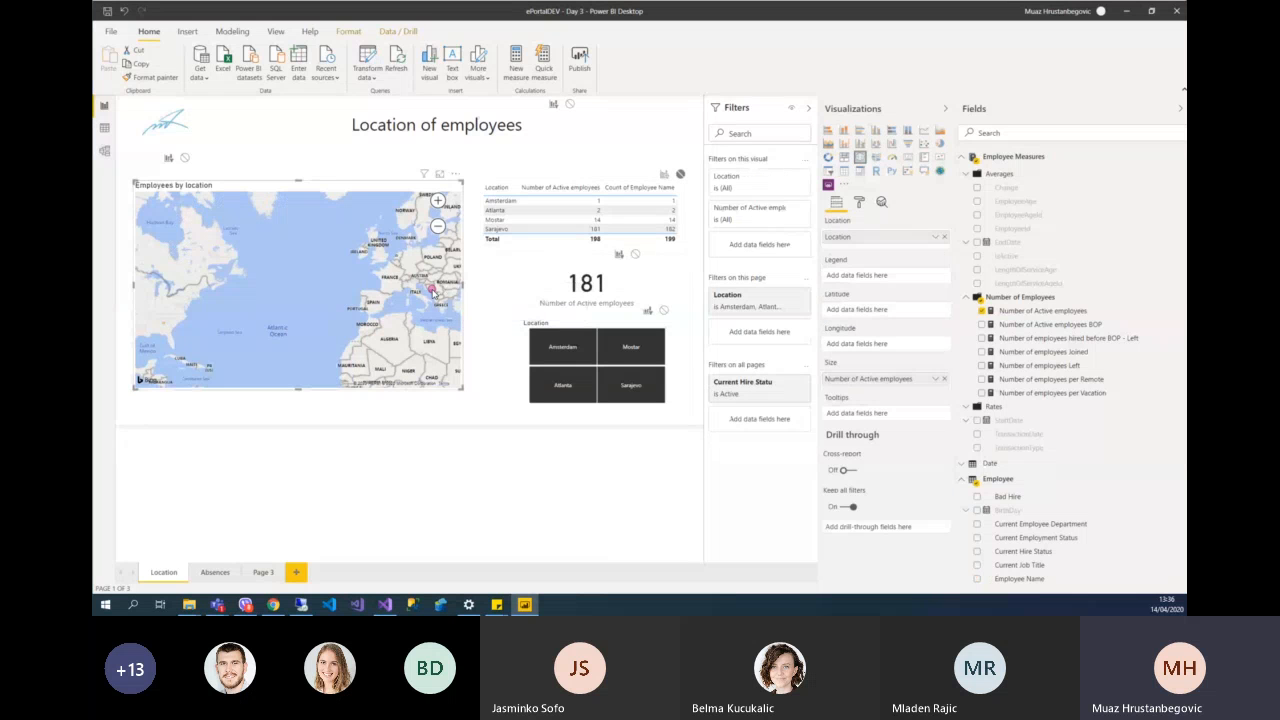
left_click(433, 291)
left_click(484, 370)
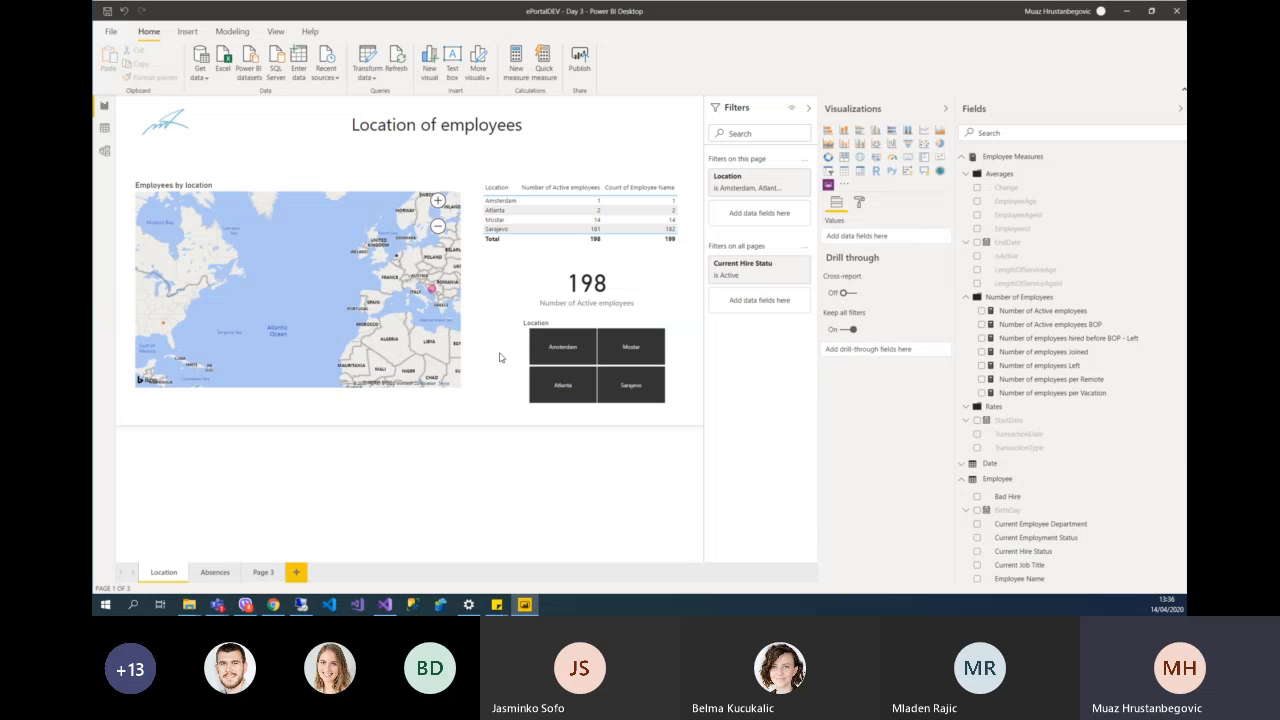
- Copy the "Location of employees" title text box from the Location page onto the Absences page
left_click(213, 575)
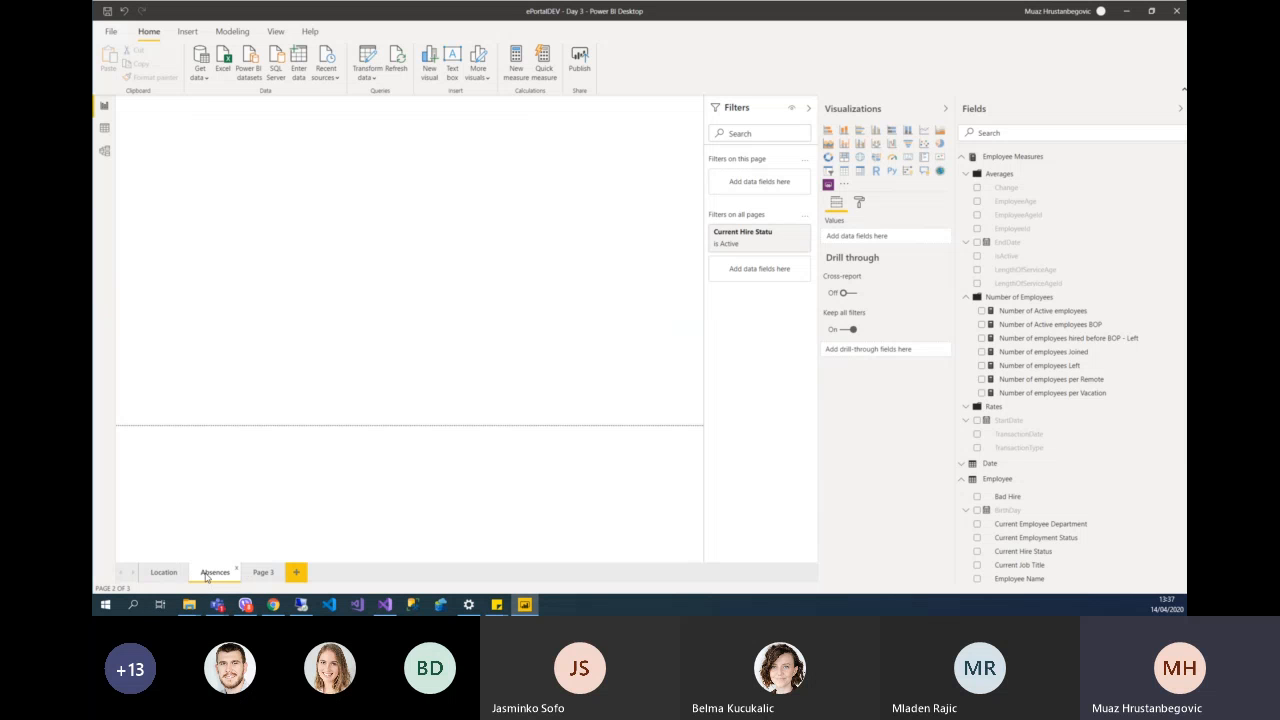
left_click(170, 576)
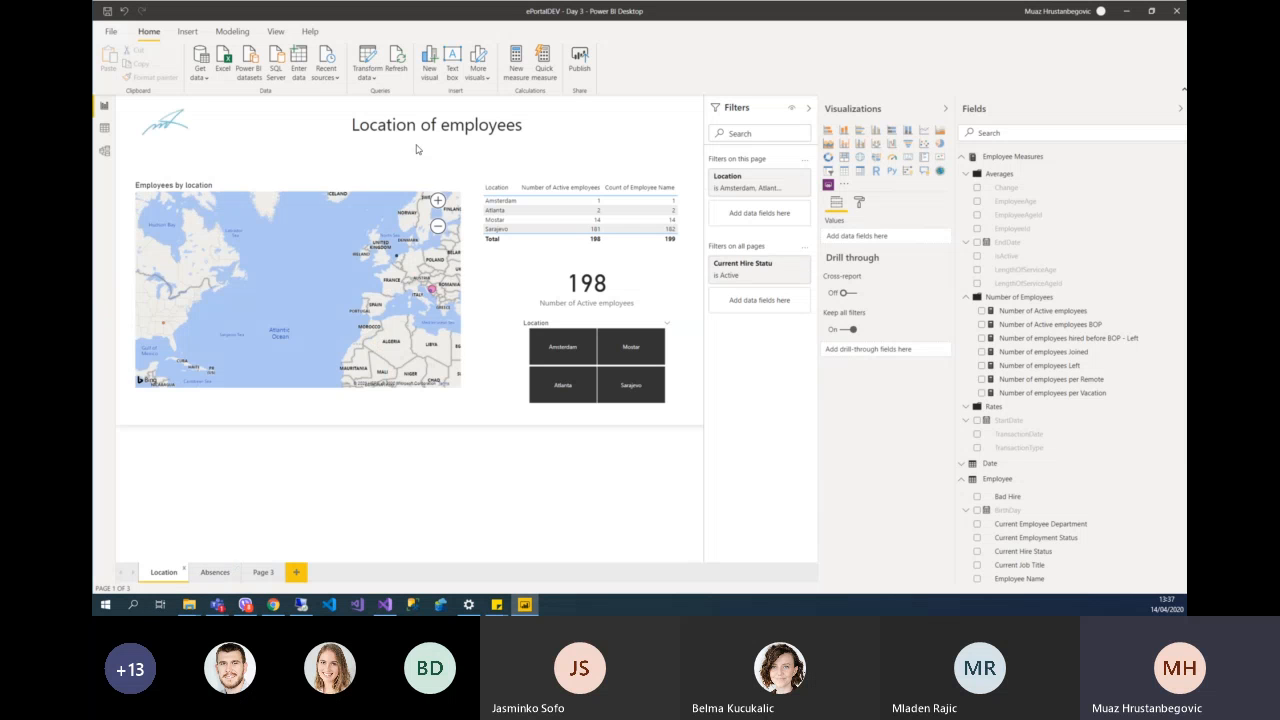
left_click(304, 120)
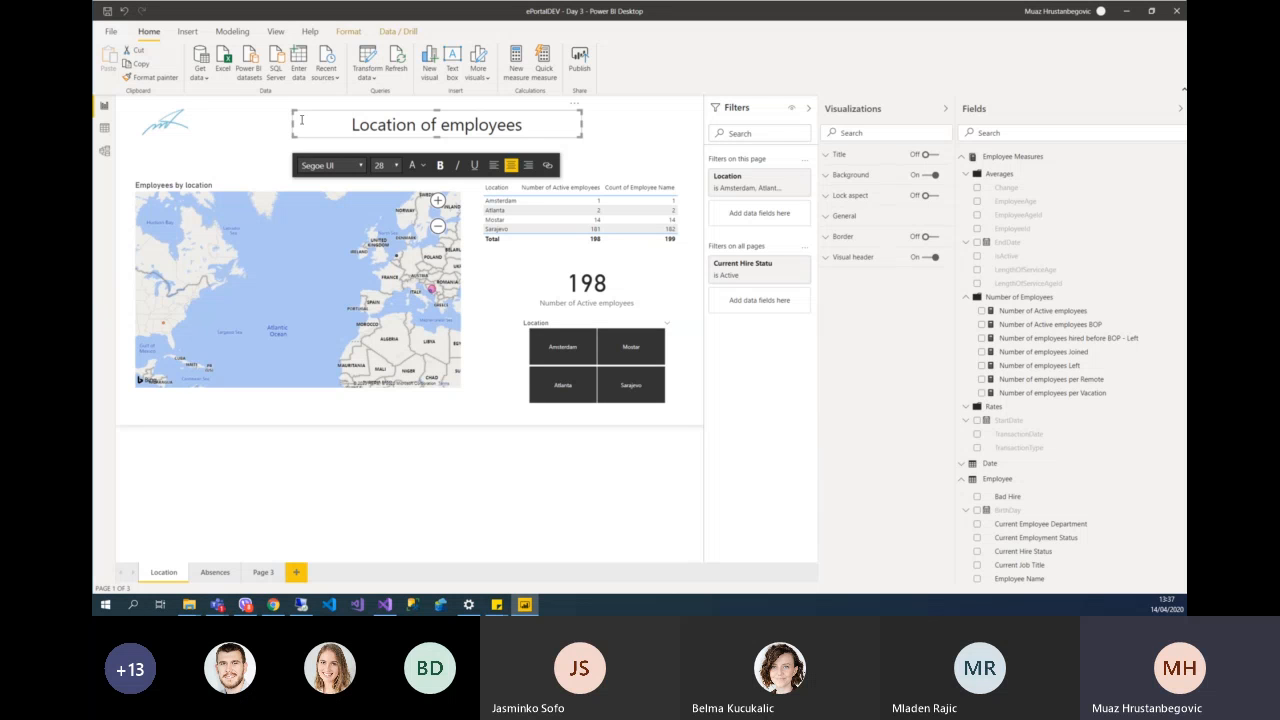
left_click(213, 573)
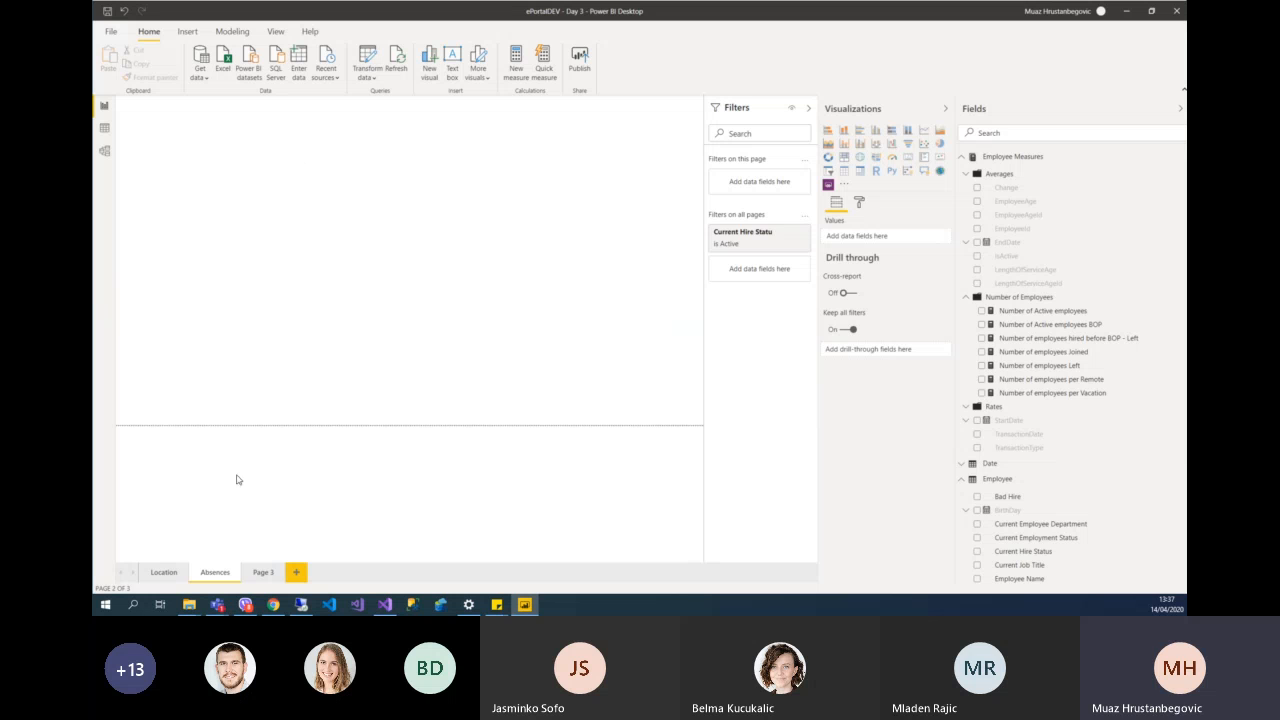
left_click(164, 572)
left_click(336, 125)
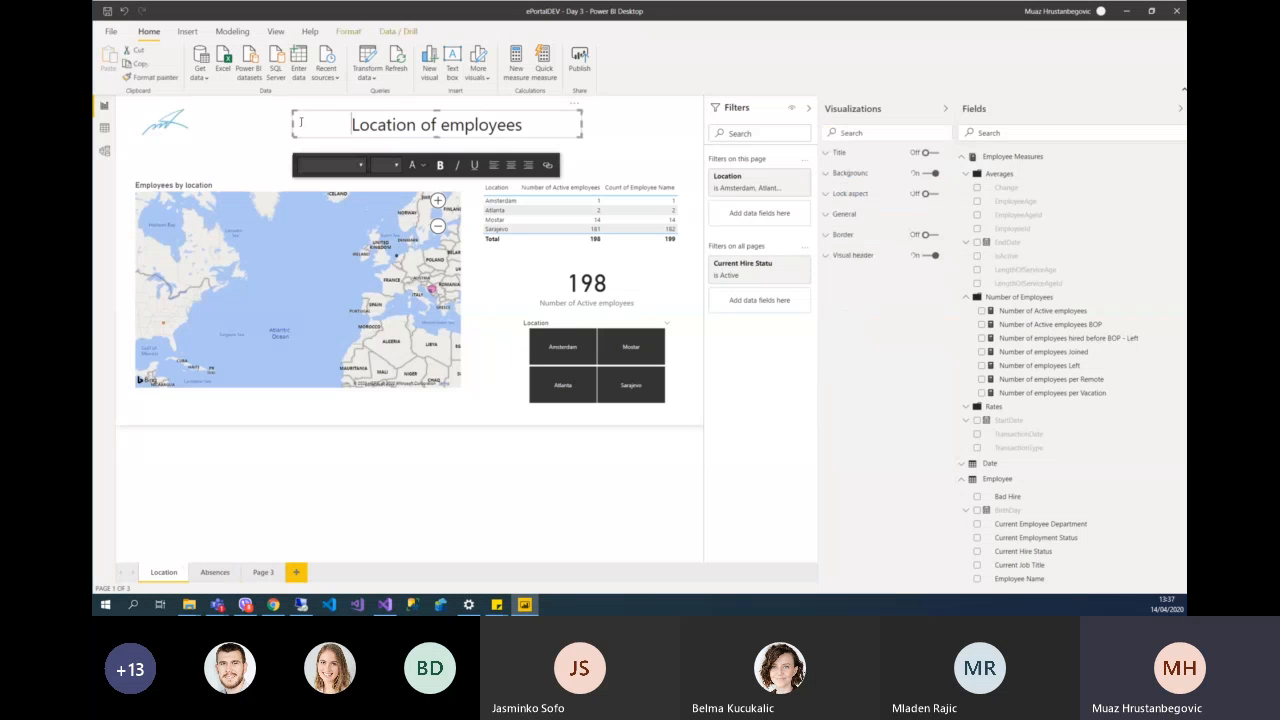
left_click(330, 101)
left_click(326, 117)
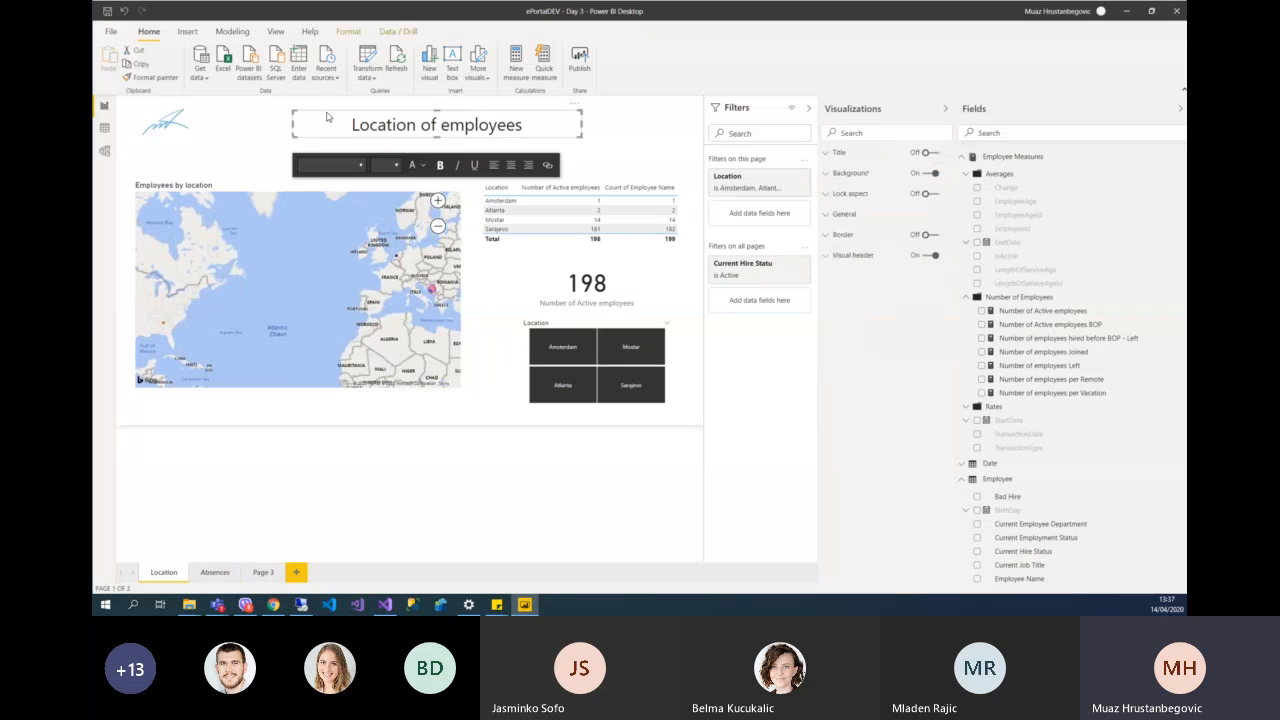
left_click(215, 572)
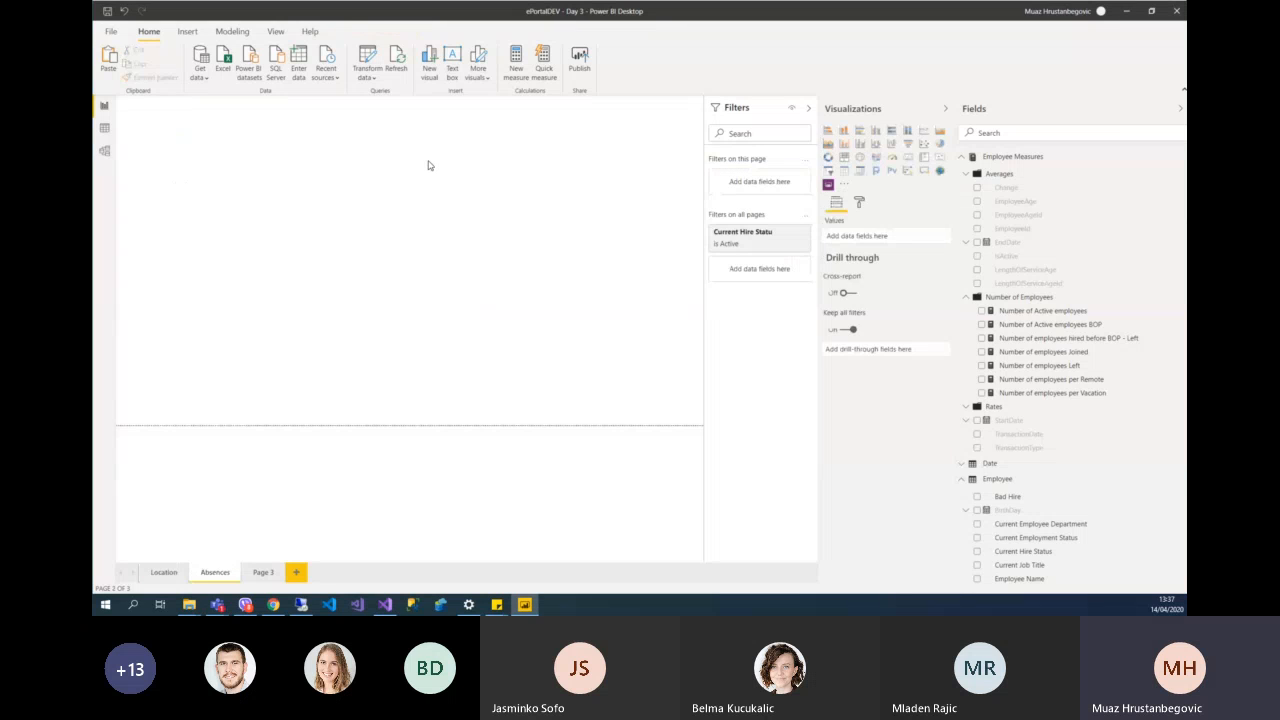
key("ctrl+v")
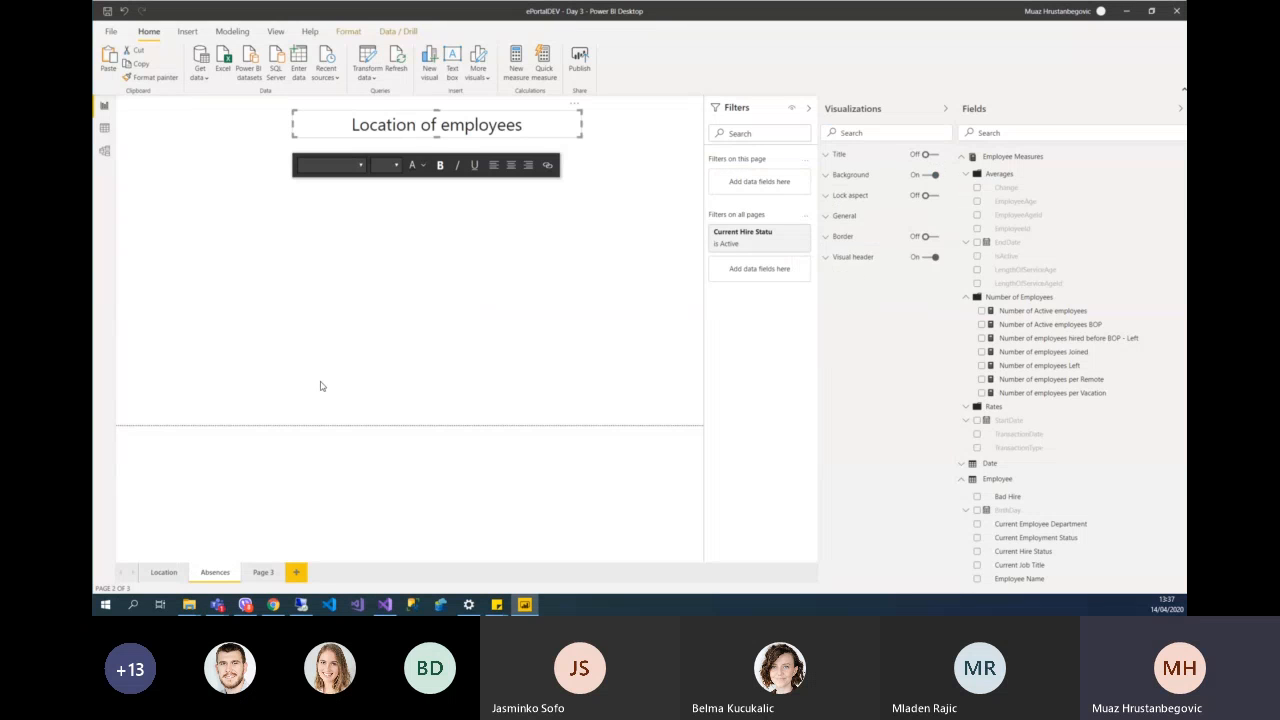
- Replace the pasted title's text with "Absences" and deselect the text box
triple_click(456, 124)
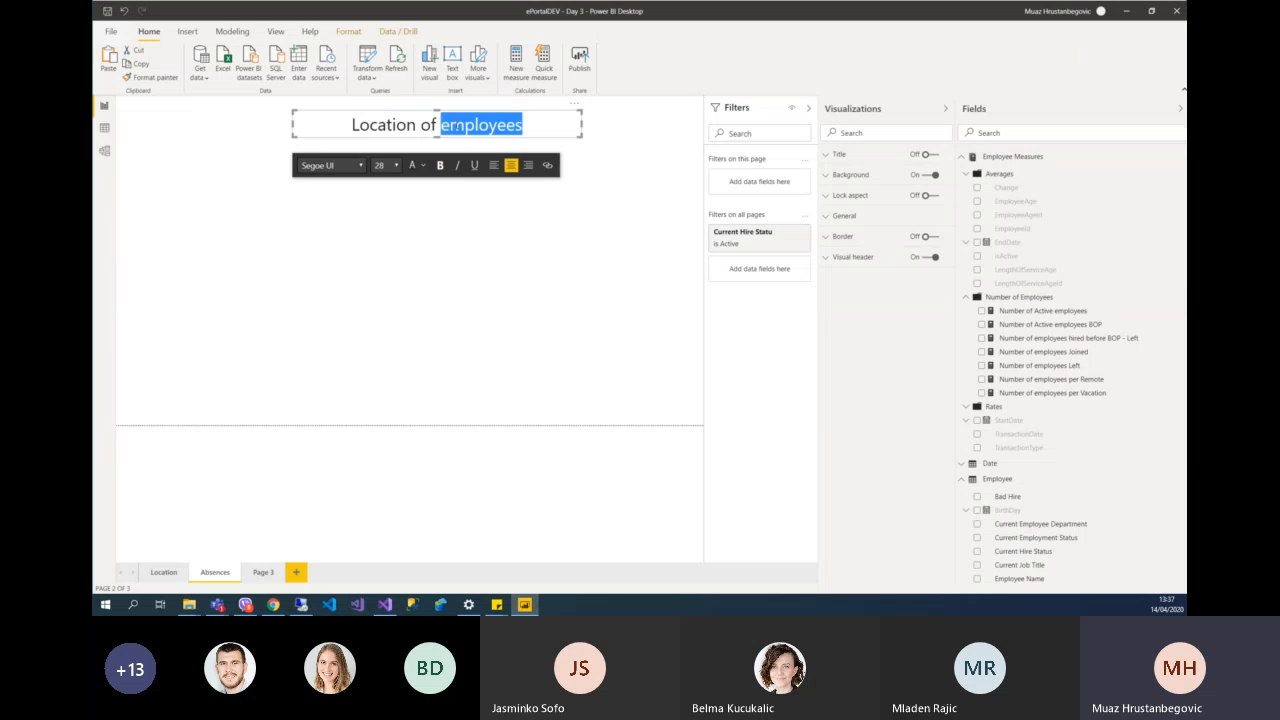
type("Absences")
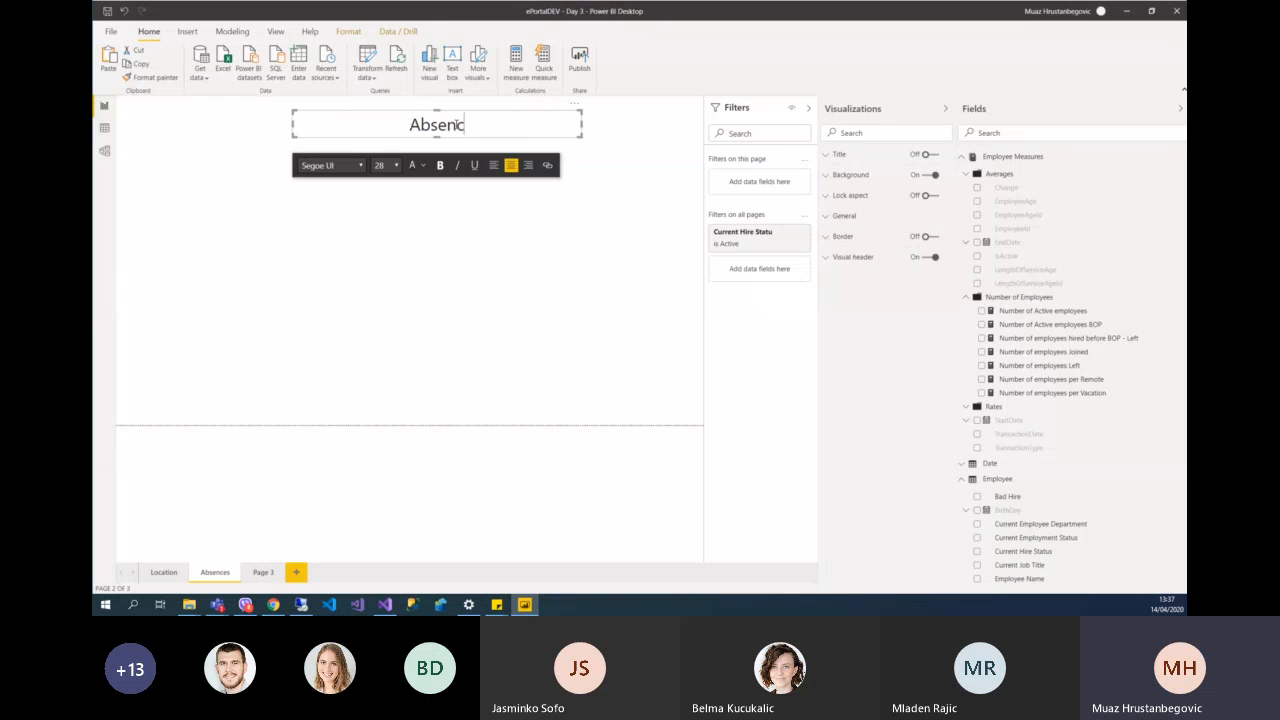
left_click(509, 249)
left_click(556, 131)
left_click(591, 129)
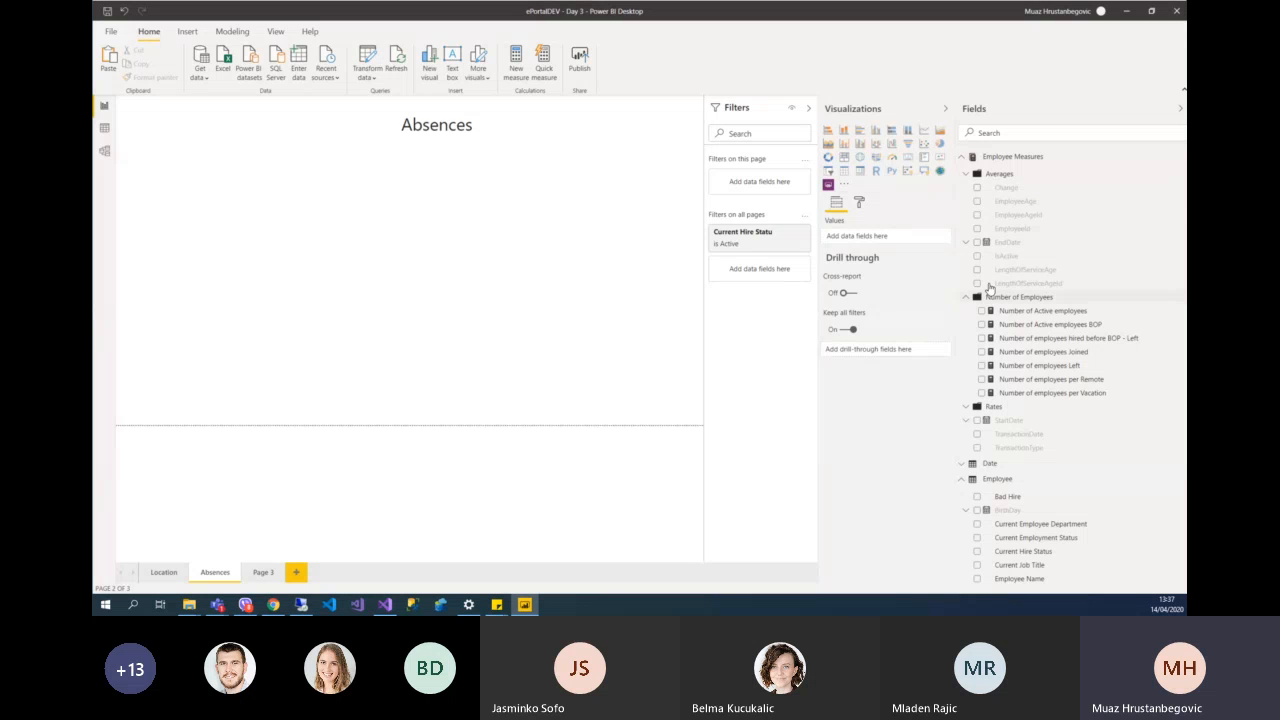
- Create a table of Absence Type from Event Profile, shrink it and place it below the title near the page's upper-left corner
left_click(961, 158)
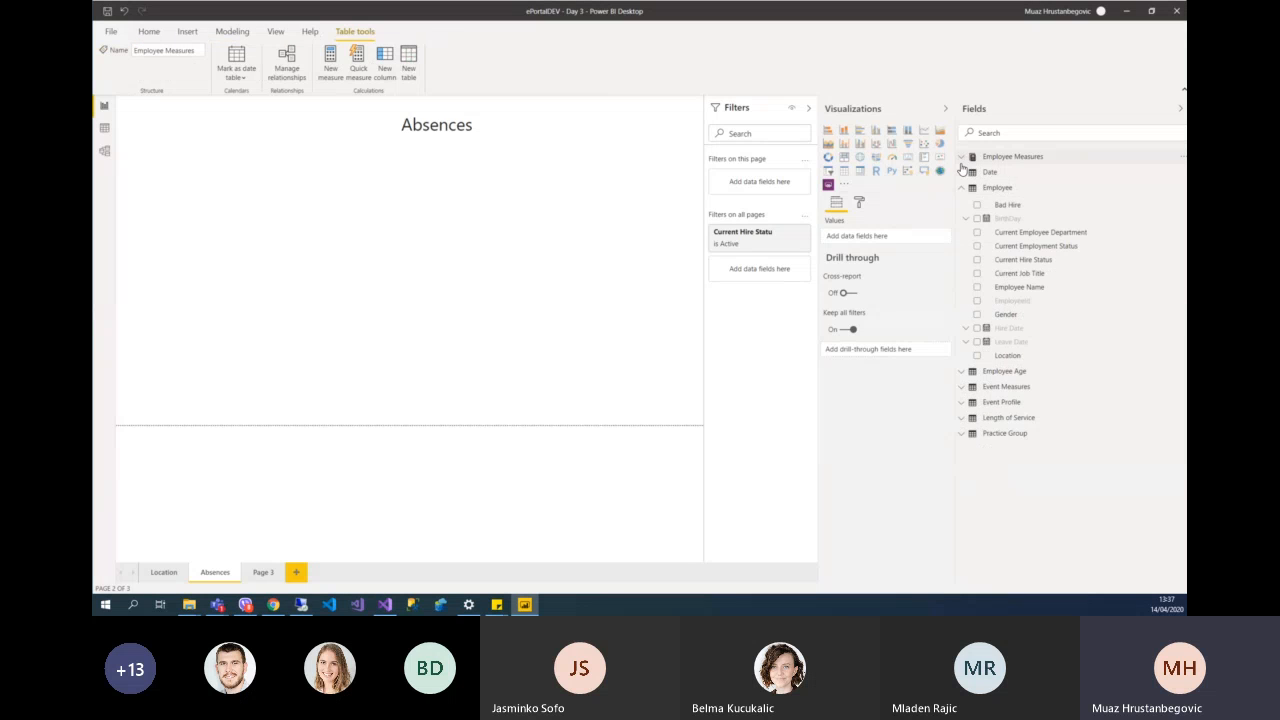
left_click(962, 189)
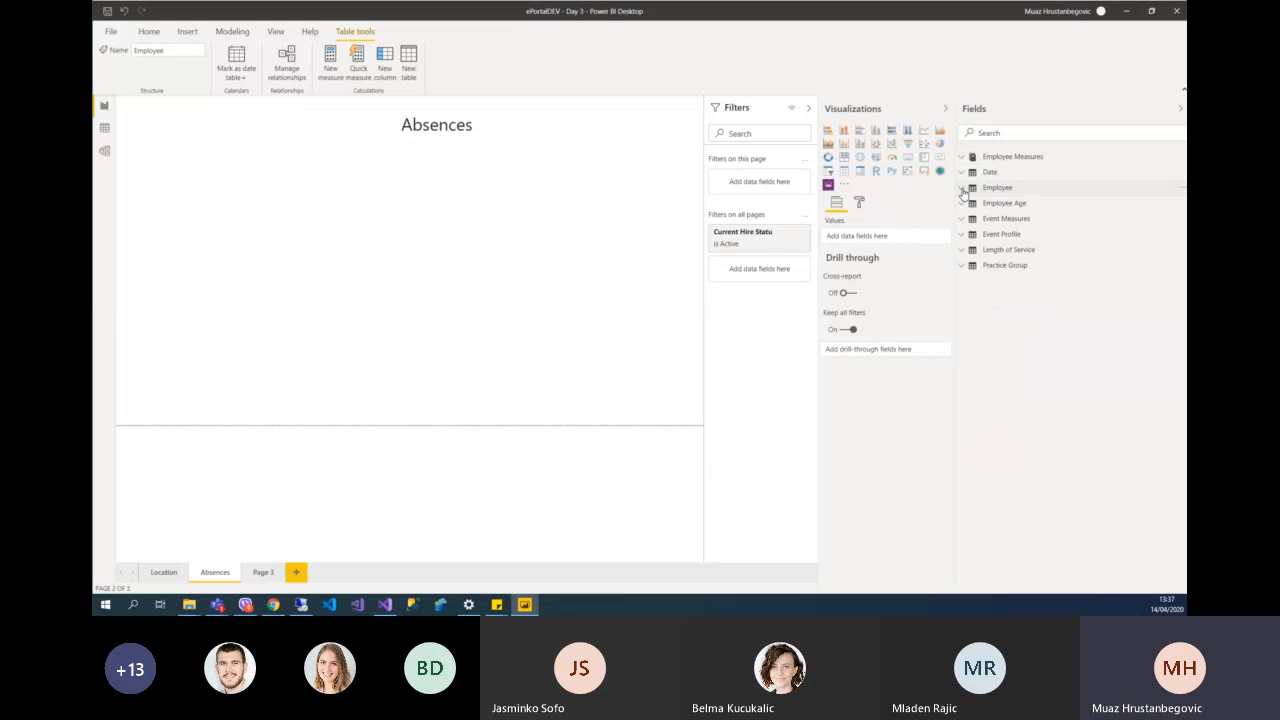
left_click(963, 236)
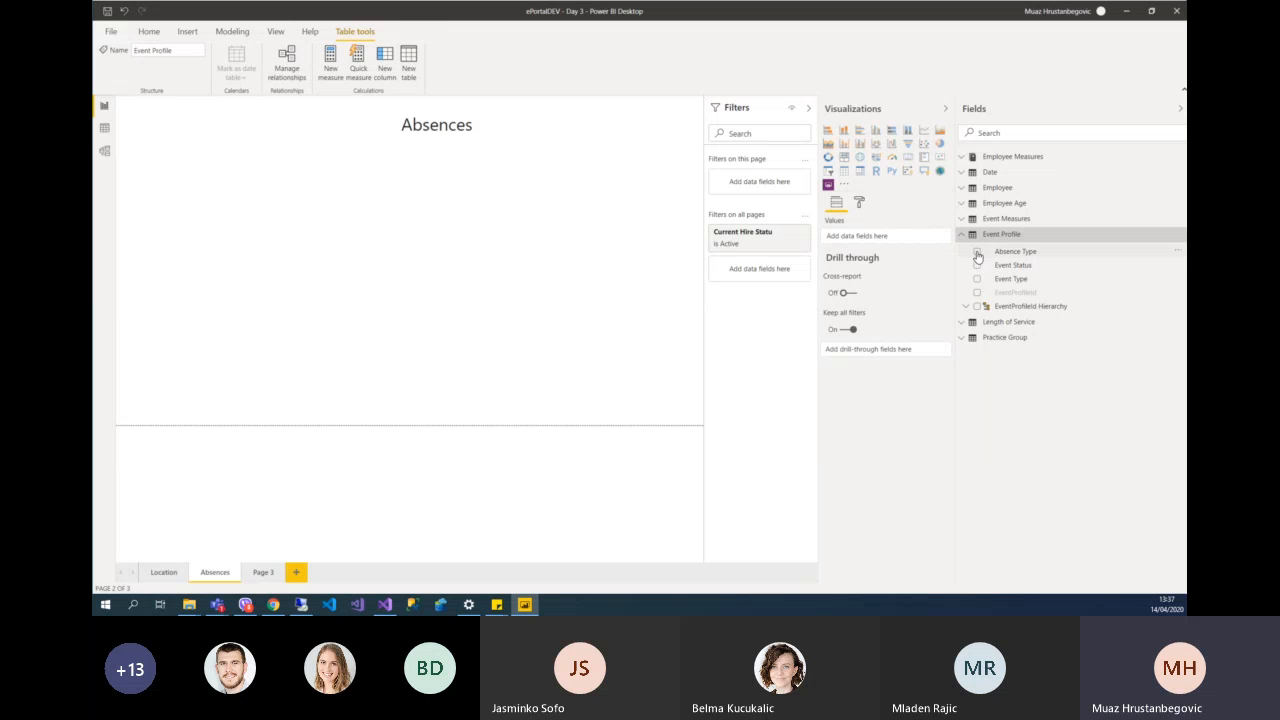
left_click(976, 251)
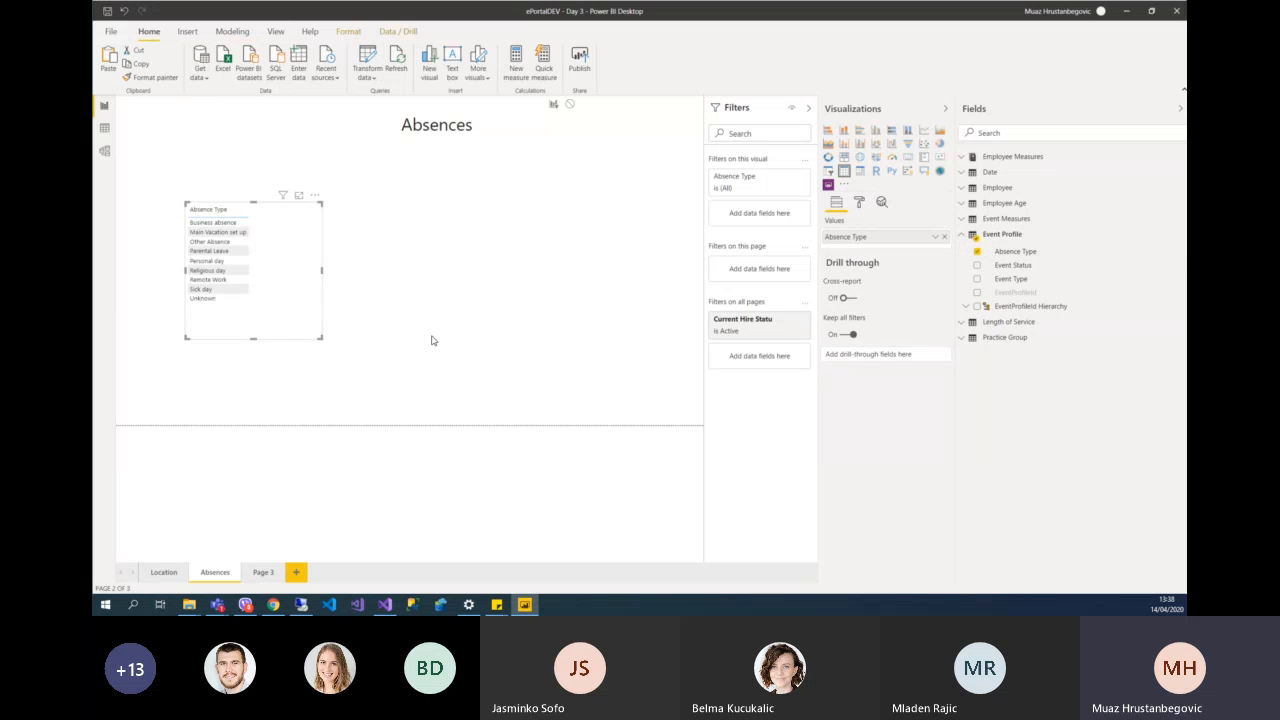
left_click_drag(325, 344, 194, 235)
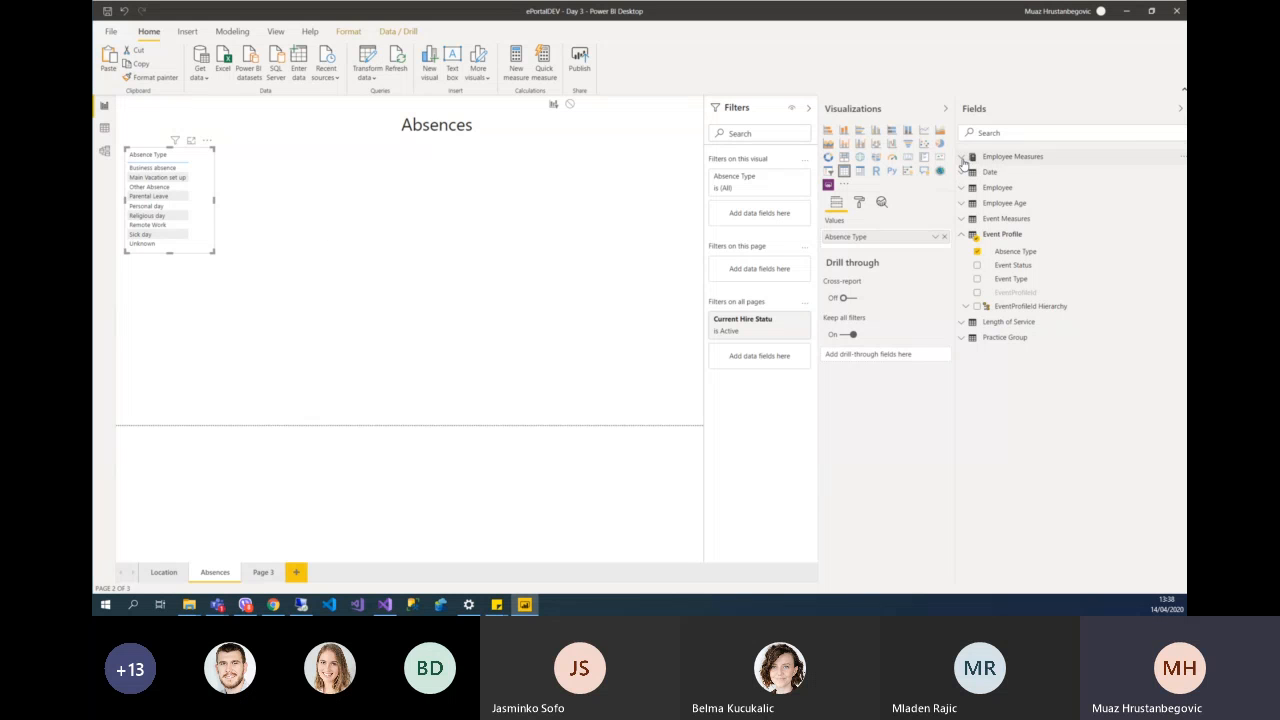
- Add NumberOfDays from Event Measures to the absence type table and enlarge the table to fit both columns
left_click(963, 233)
left_click(963, 219)
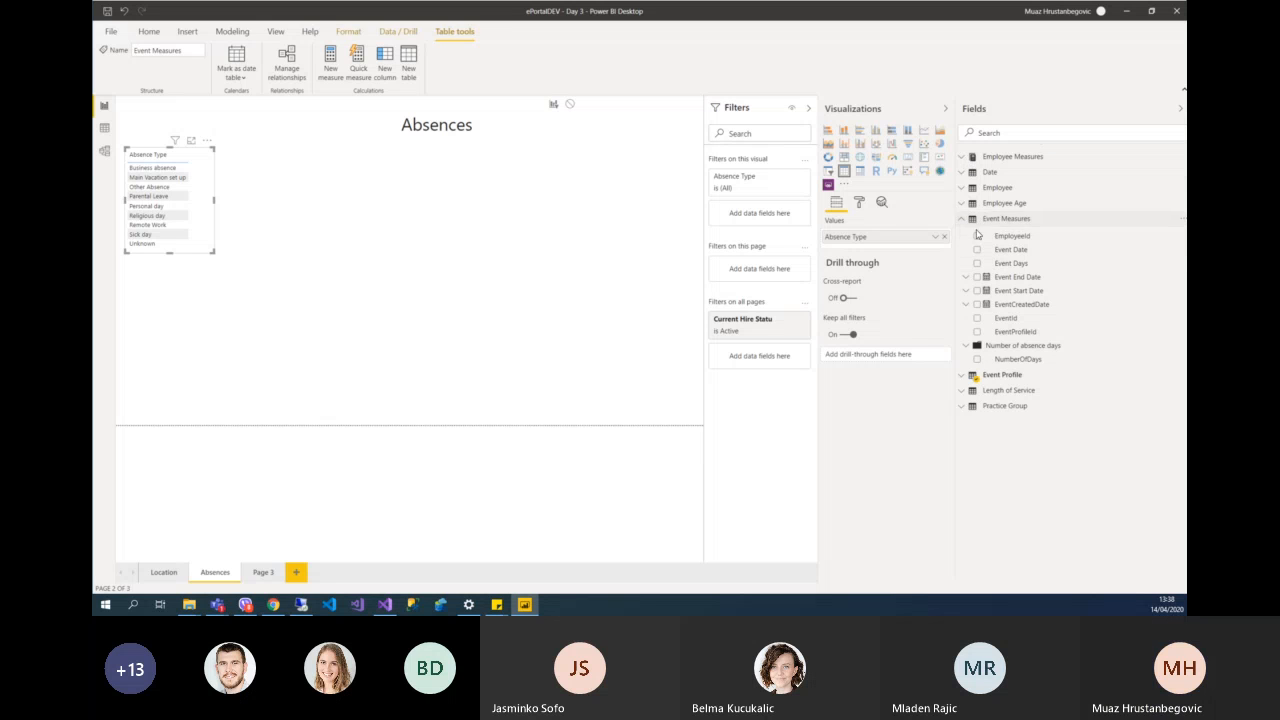
left_click(965, 281)
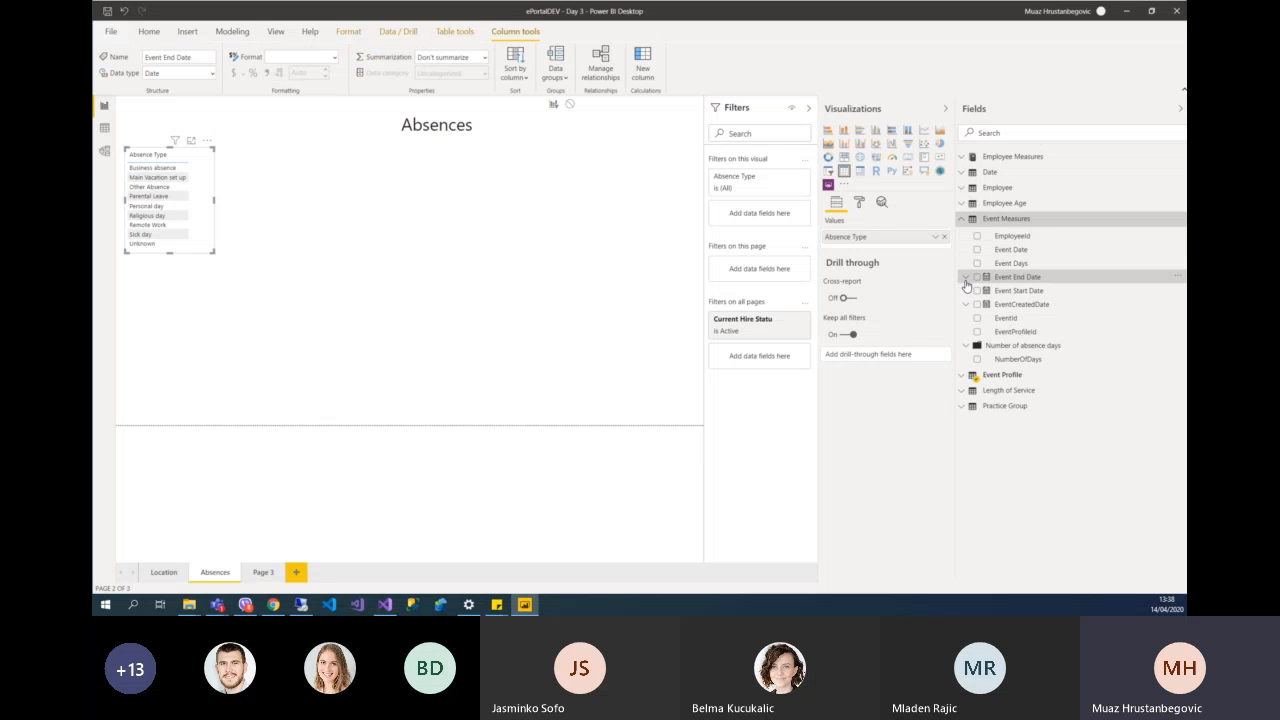
left_click(965, 281)
left_click(966, 282)
left_click_drag(996, 366, 865, 250)
left_click_drag(214, 253, 271, 278)
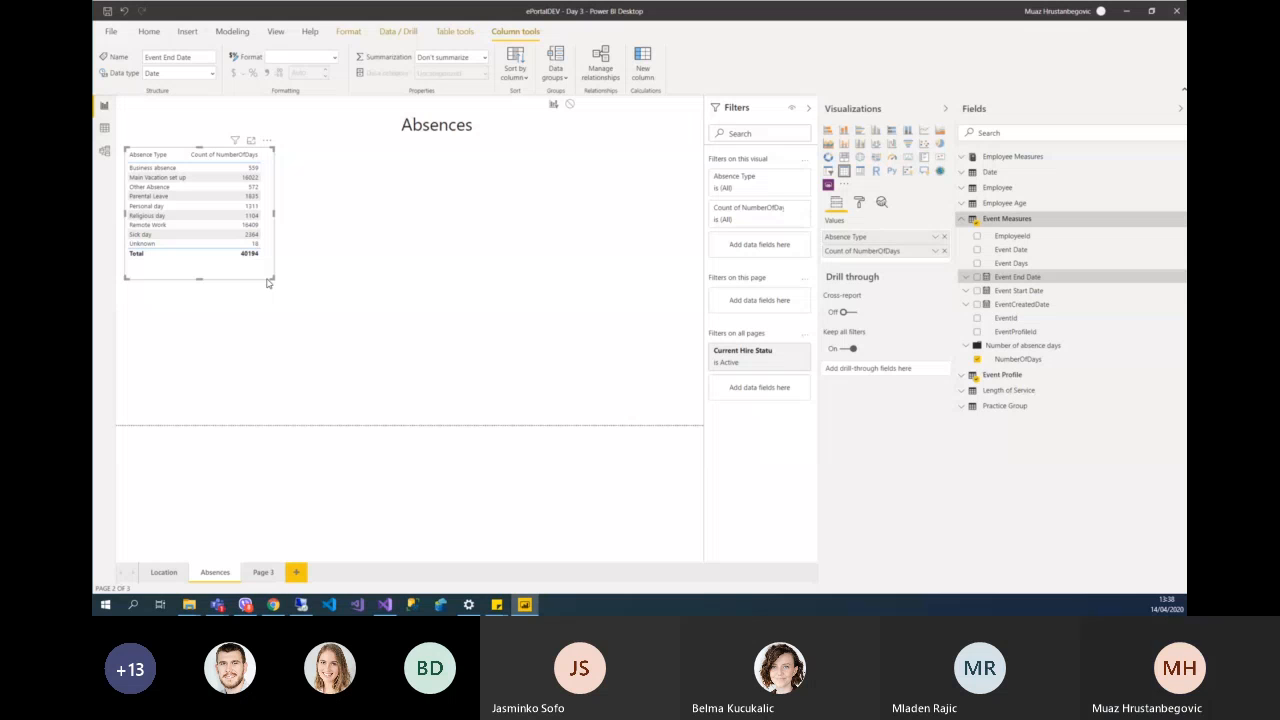
- Filter the table's Absence Type to exclude Main Vacation set up, Other Absence and Religious day, widening the Filters pane to read the values
left_click(789, 180)
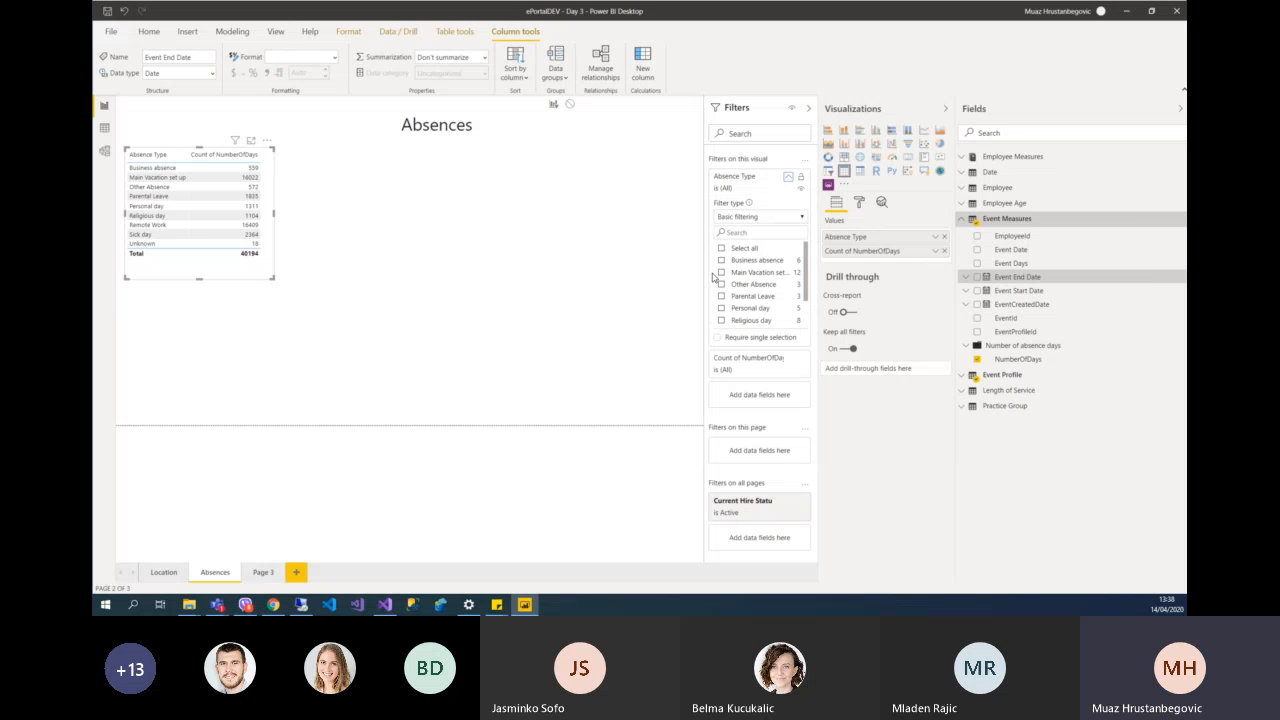
left_click_drag(706, 280, 665, 280)
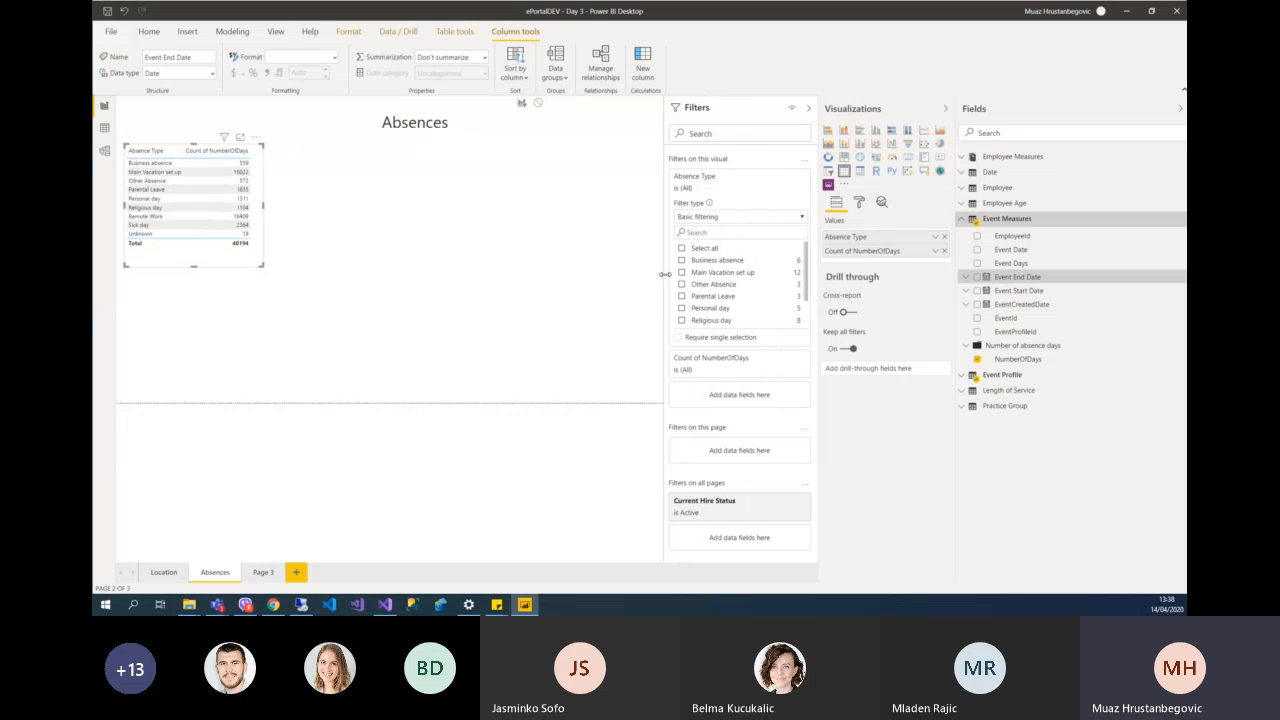
left_click(682, 273)
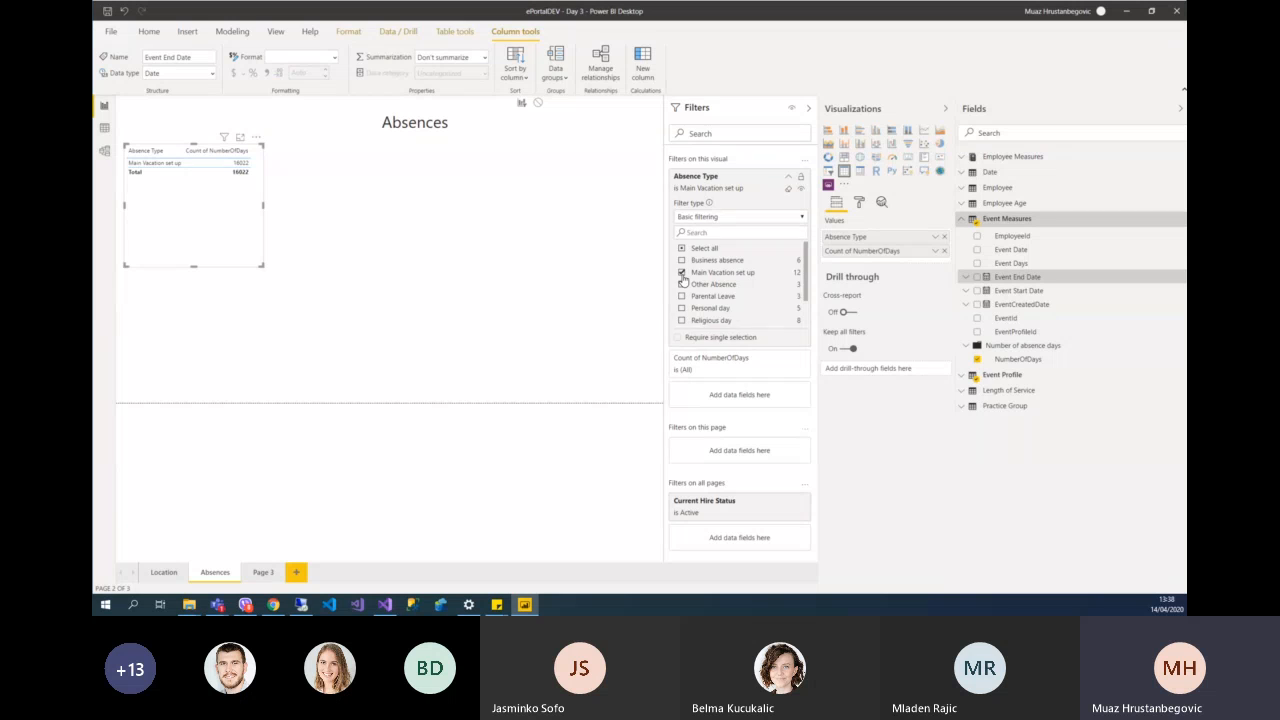
left_click(682, 274)
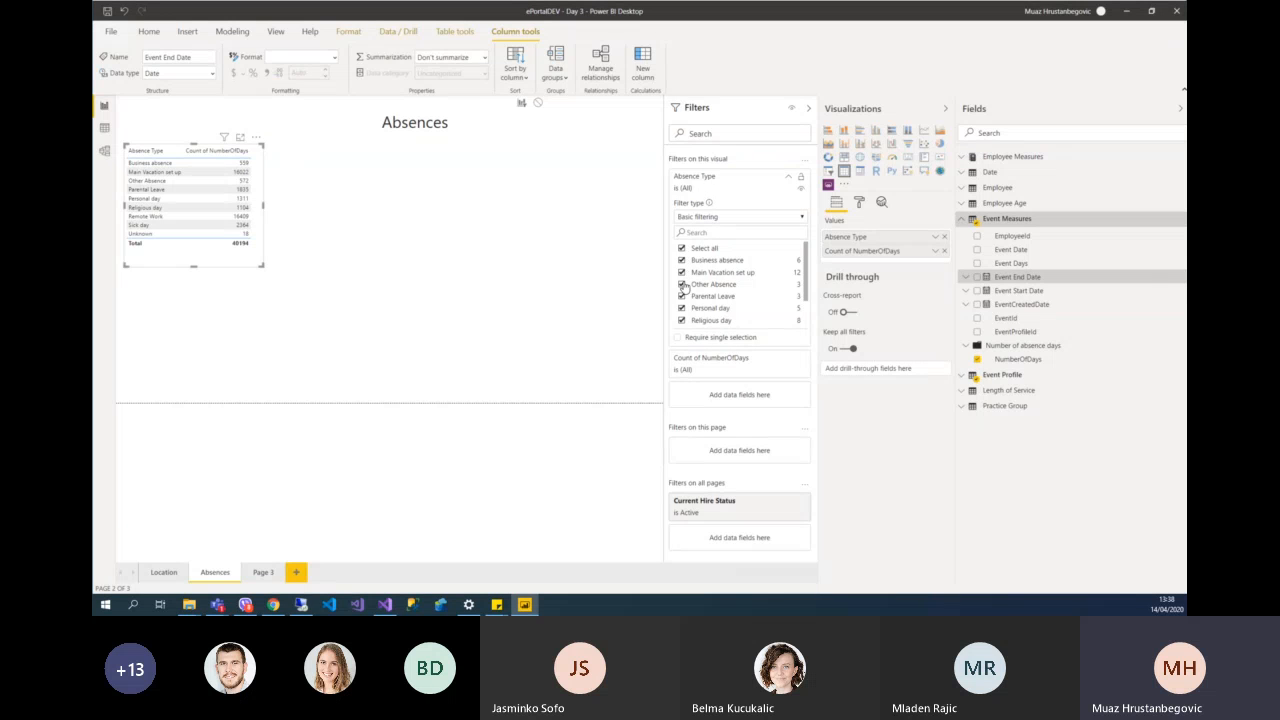
left_click(682, 285)
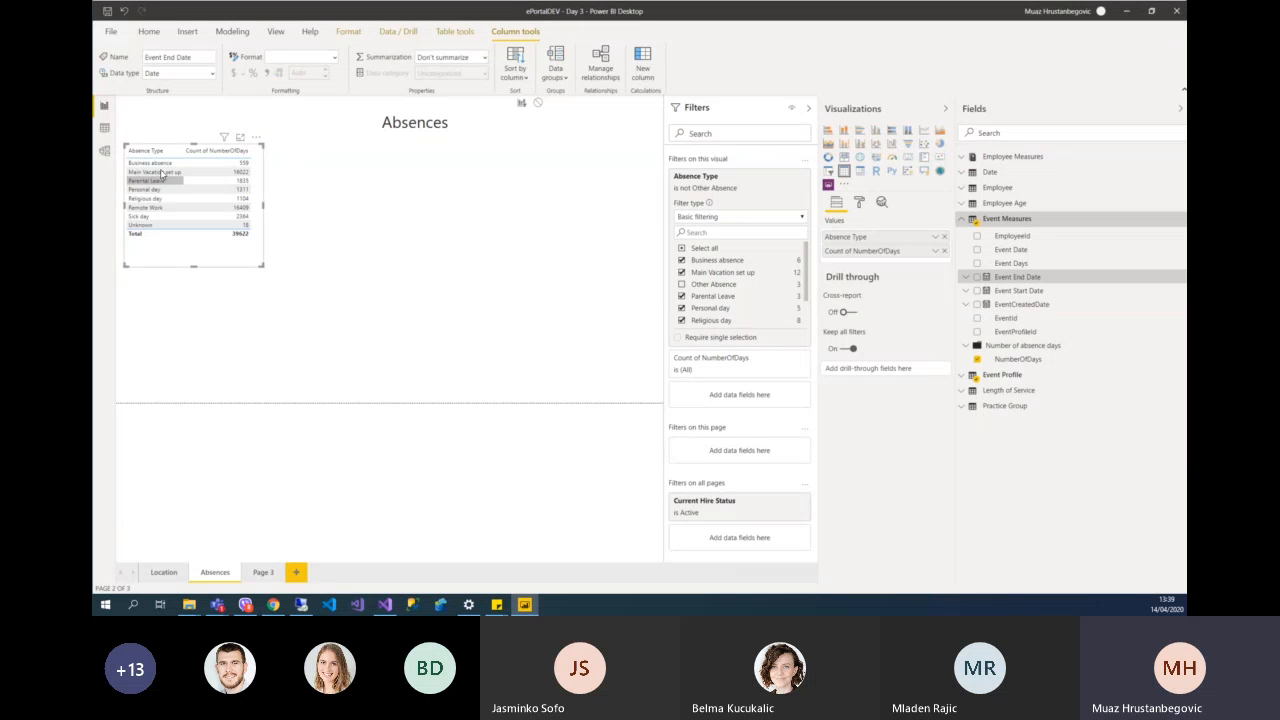
left_click(682, 274)
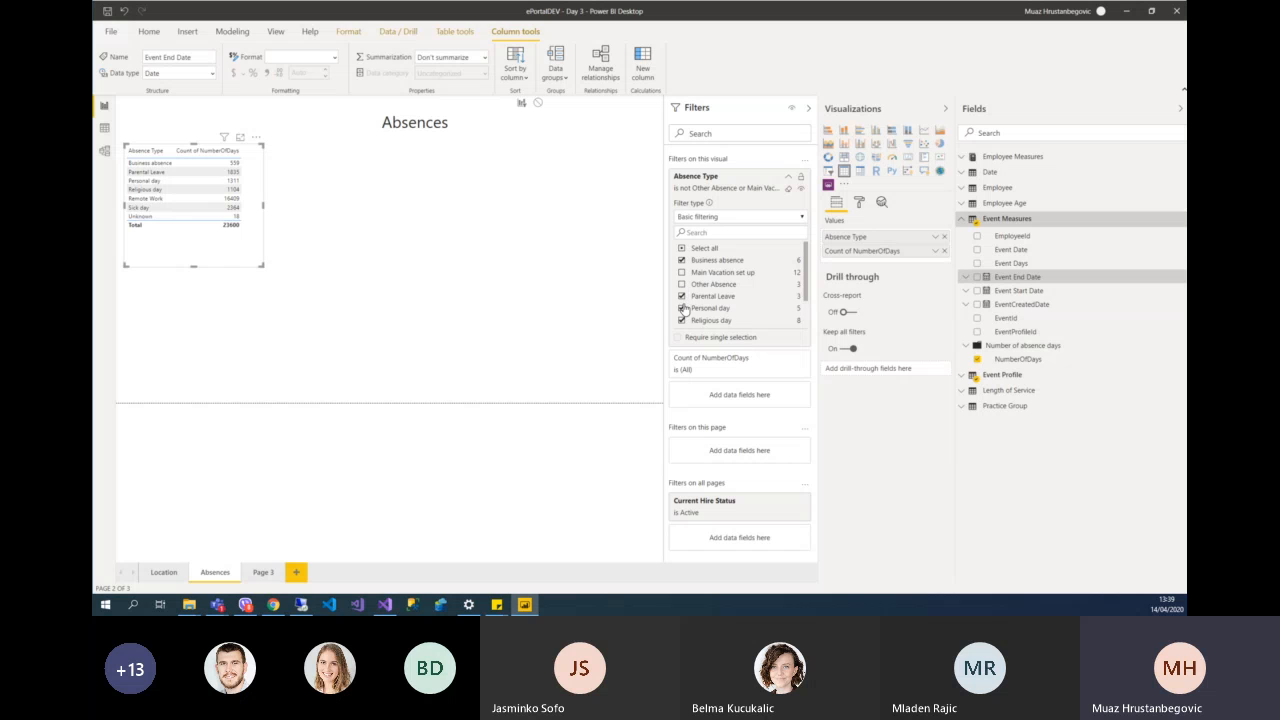
left_click(682, 322)
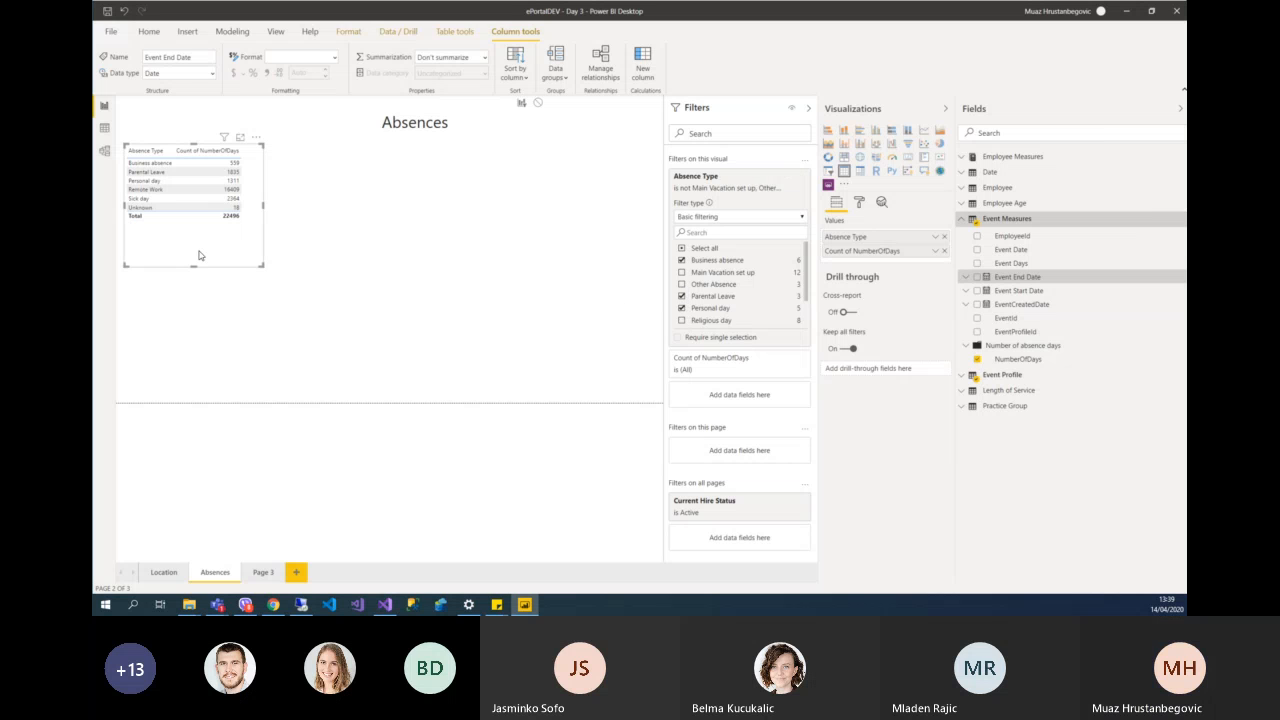
- Exclude Unknown from the table's Absence Type filter, and widen the table and move it toward the middle of the page under the title
scroll(697, 320, "down", 1)
left_click(682, 320)
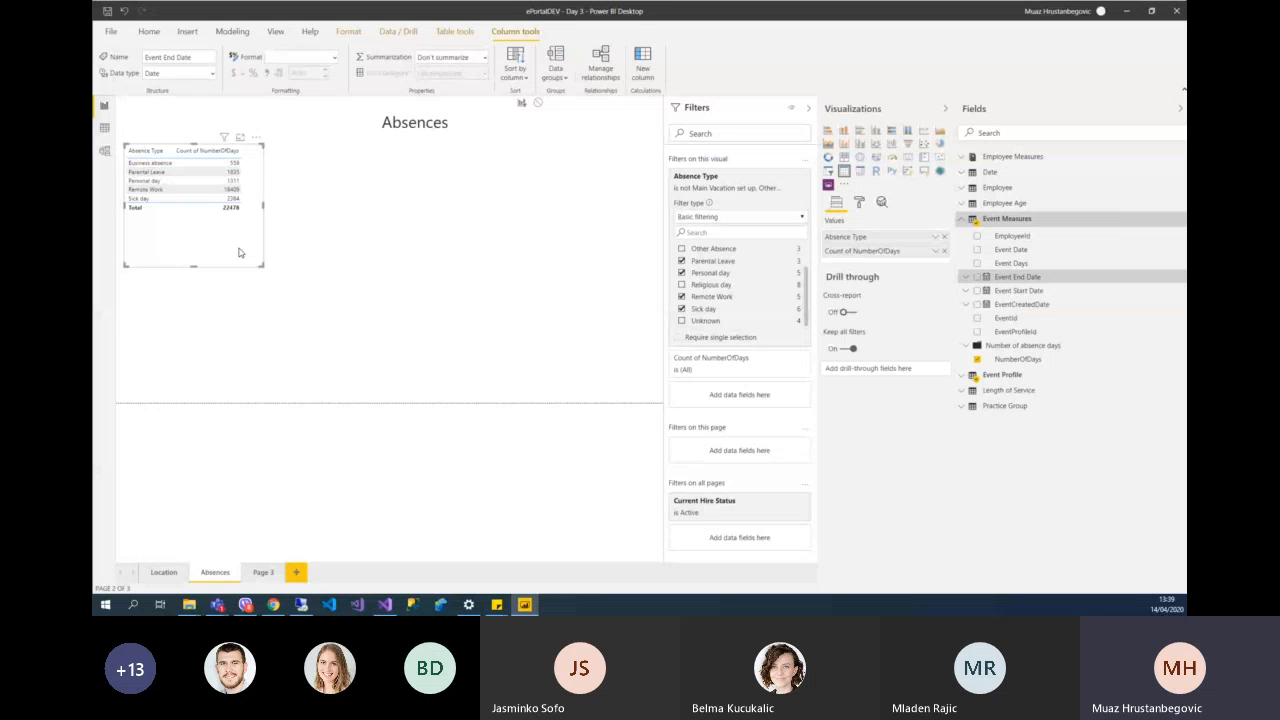
left_click_drag(264, 266, 362, 250)
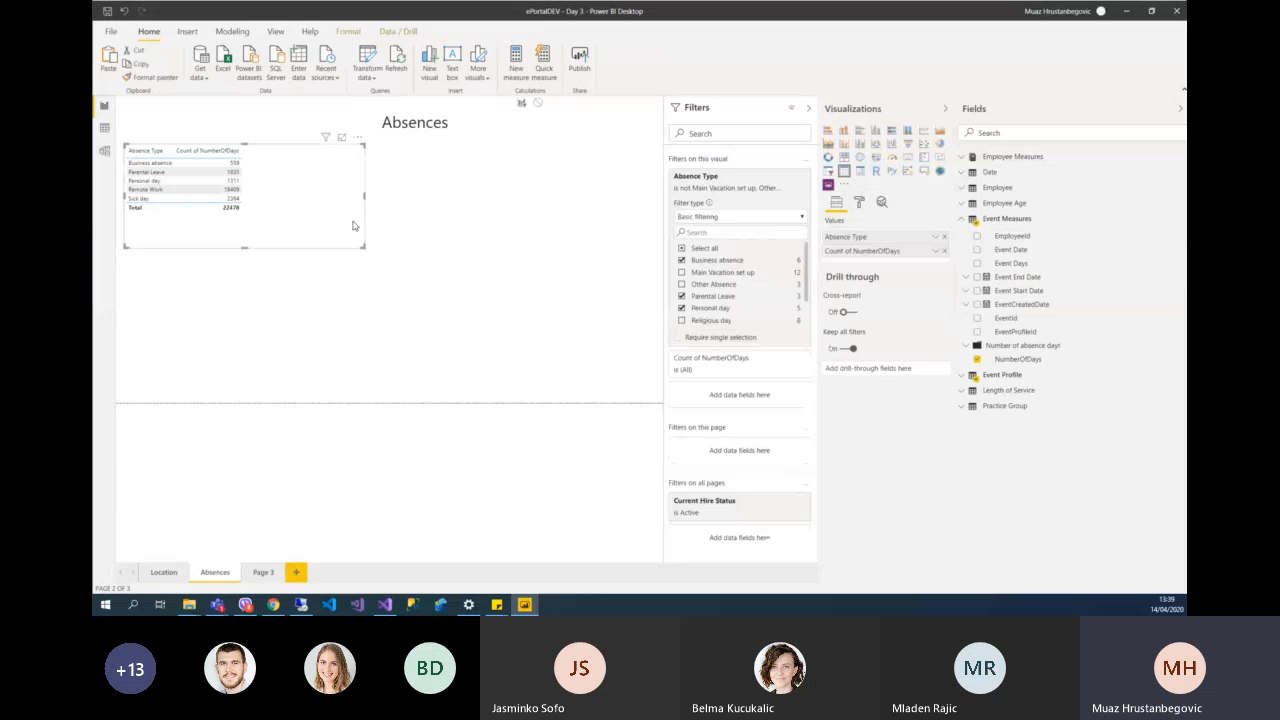
left_click(790, 180)
left_click_drag(296, 203, 456, 237)
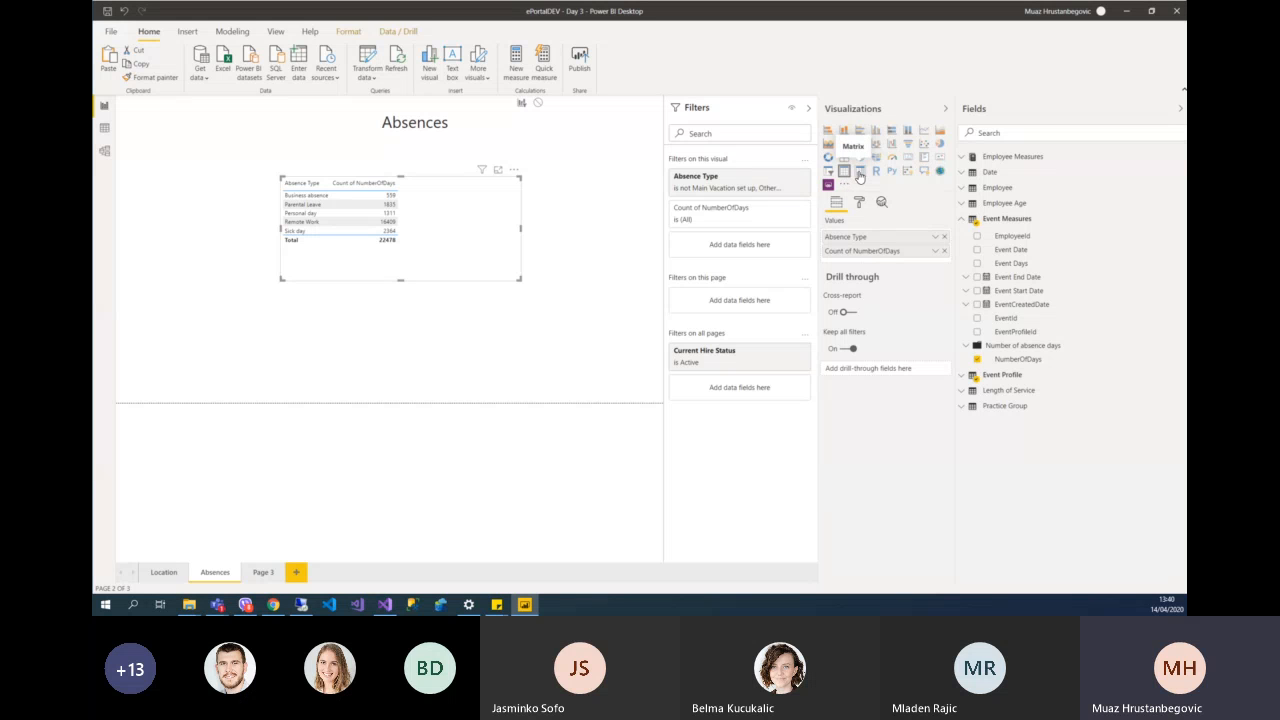
- Convert the table to a matrix with Year from the Date table as rows and Absence Type as columns
left_click(859, 173)
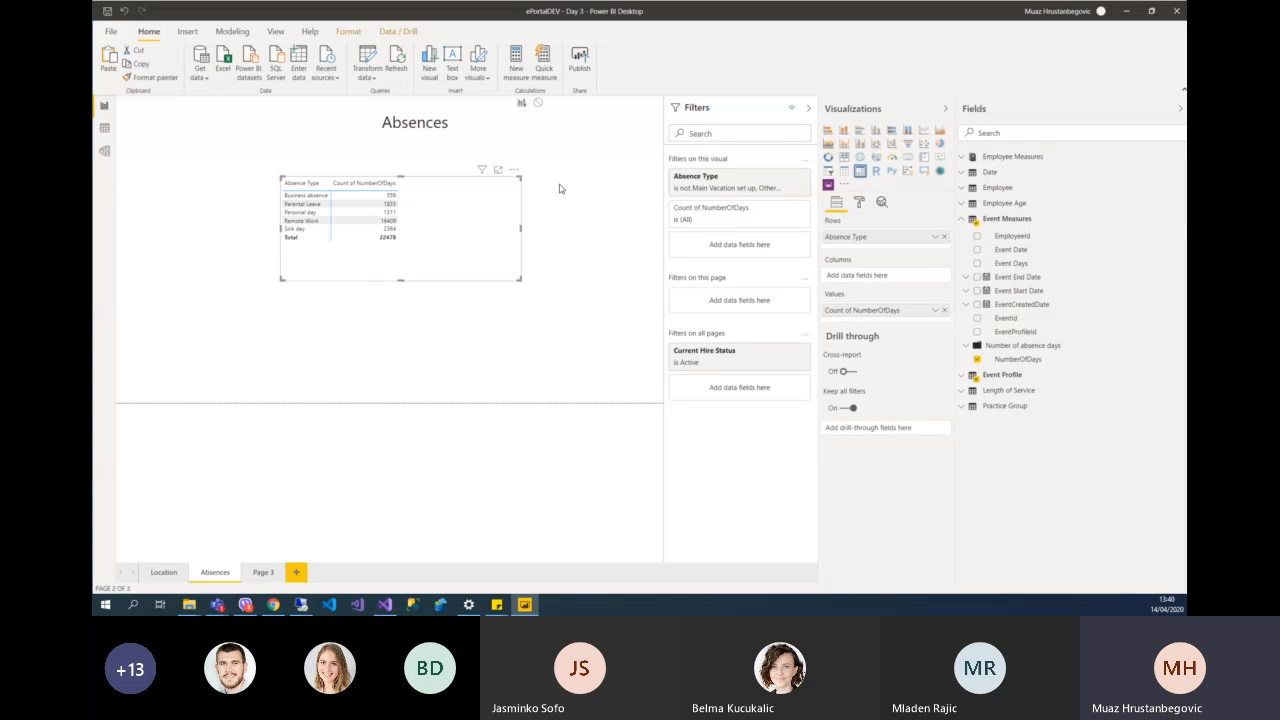
left_click(959, 222)
left_click(963, 175)
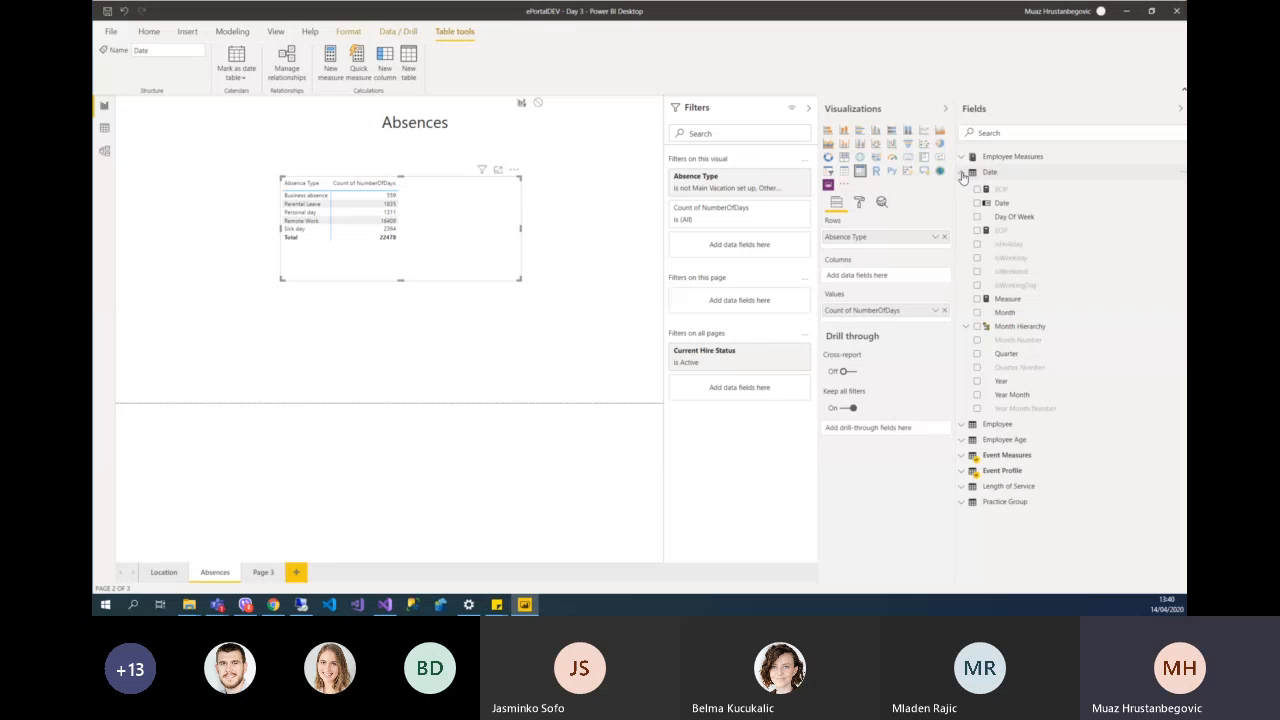
left_click(979, 388)
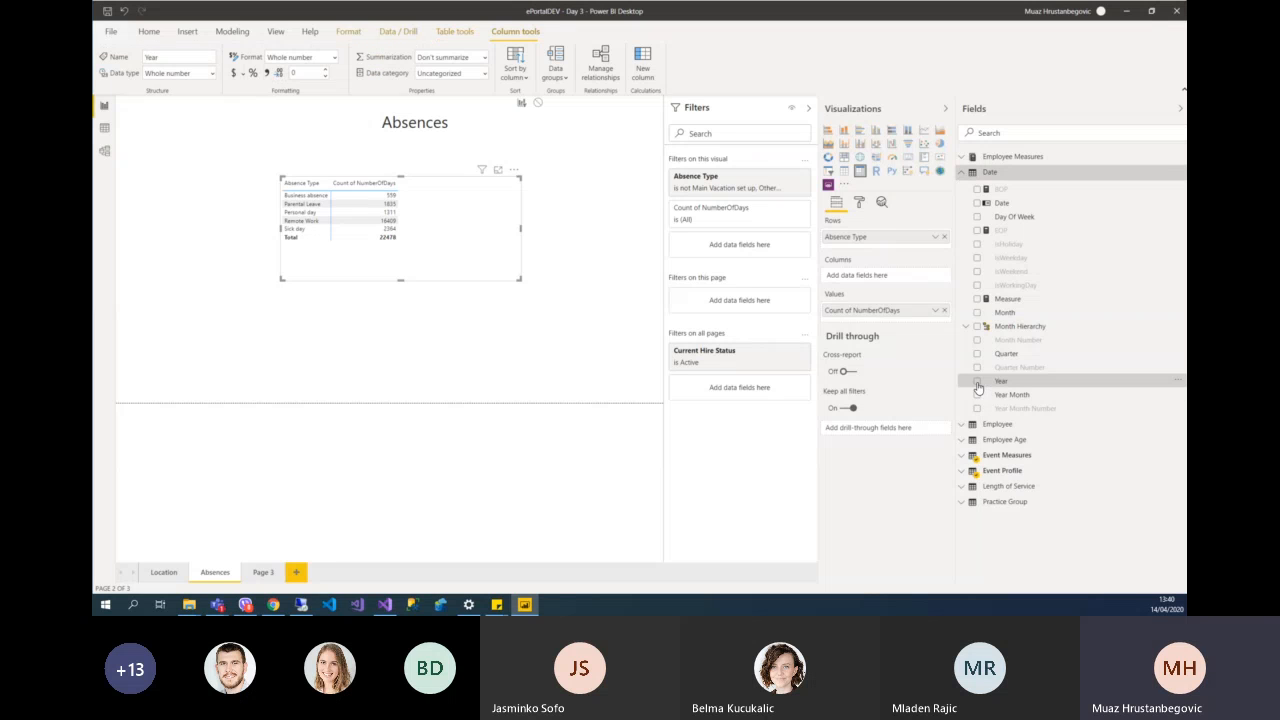
left_click_drag(988, 387, 855, 289)
- Resize the matrix to fit all its columns and rows just below the title, and add Month beneath Year in its rows
left_click_drag(521, 230, 598, 242)
left_click(601, 243)
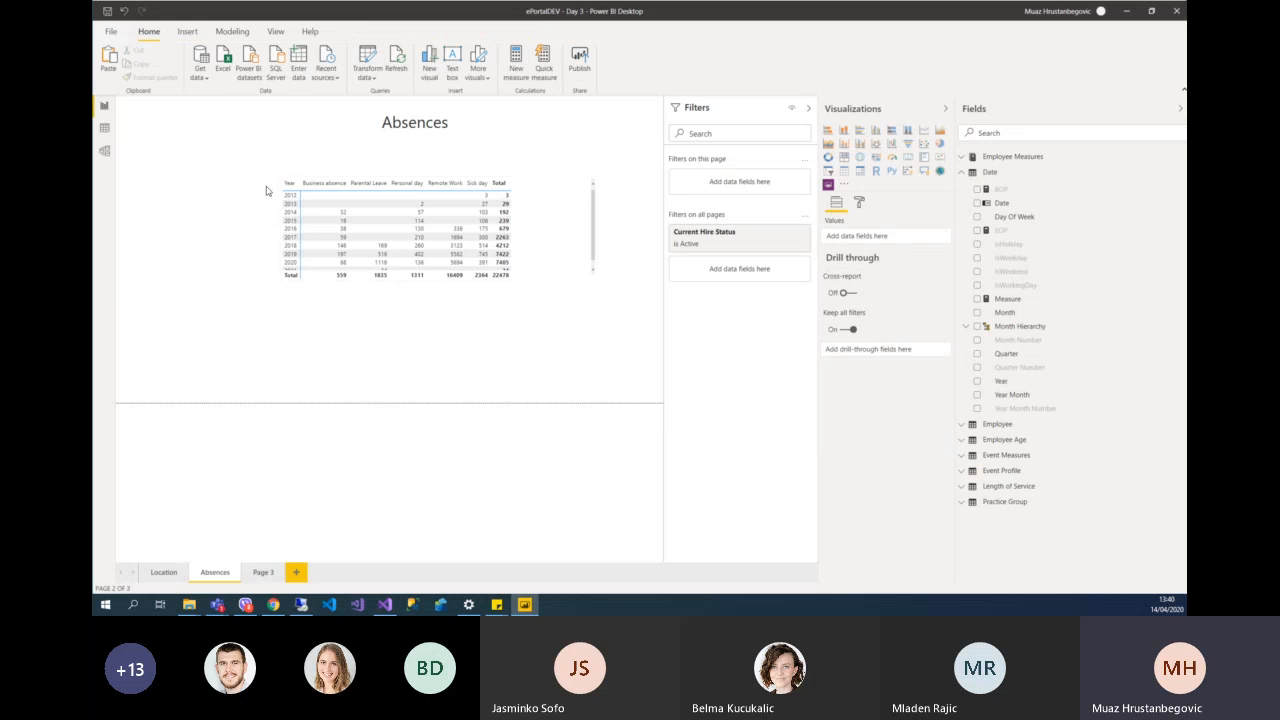
left_click(563, 214)
left_click_drag(563, 214, 484, 196)
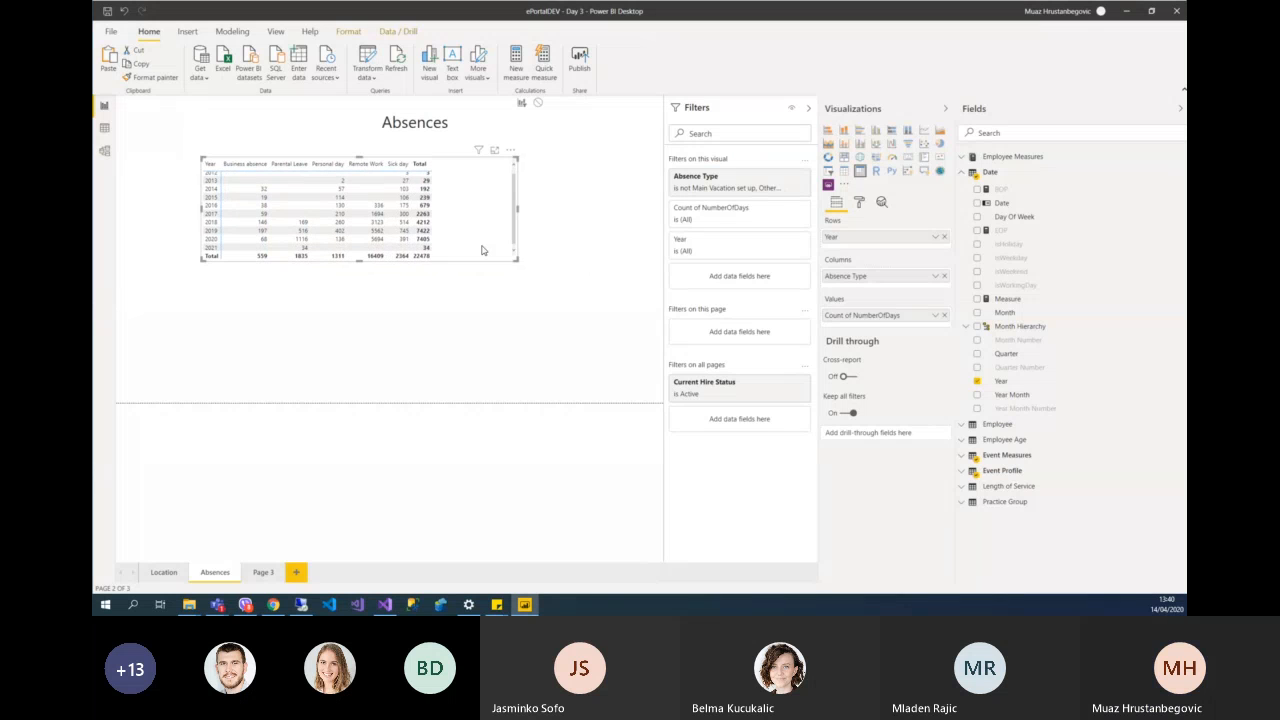
left_click_drag(518, 262, 499, 287)
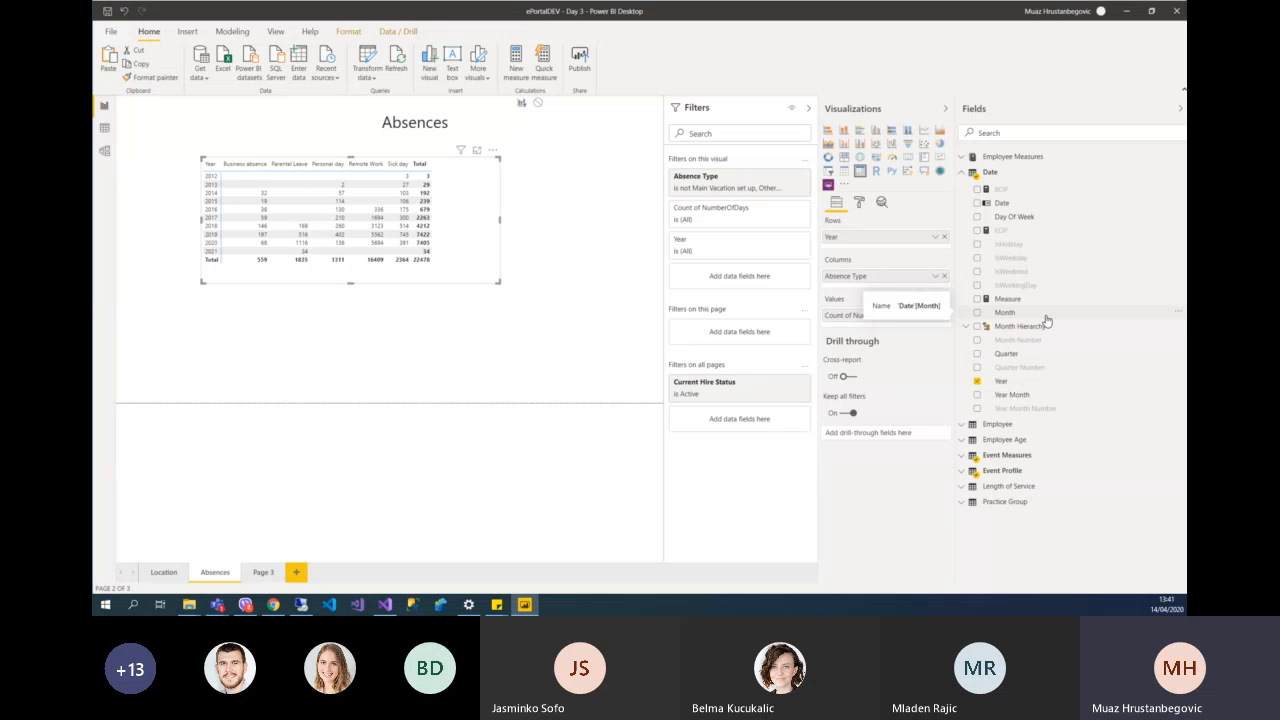
left_click_drag(1046, 320, 871, 250)
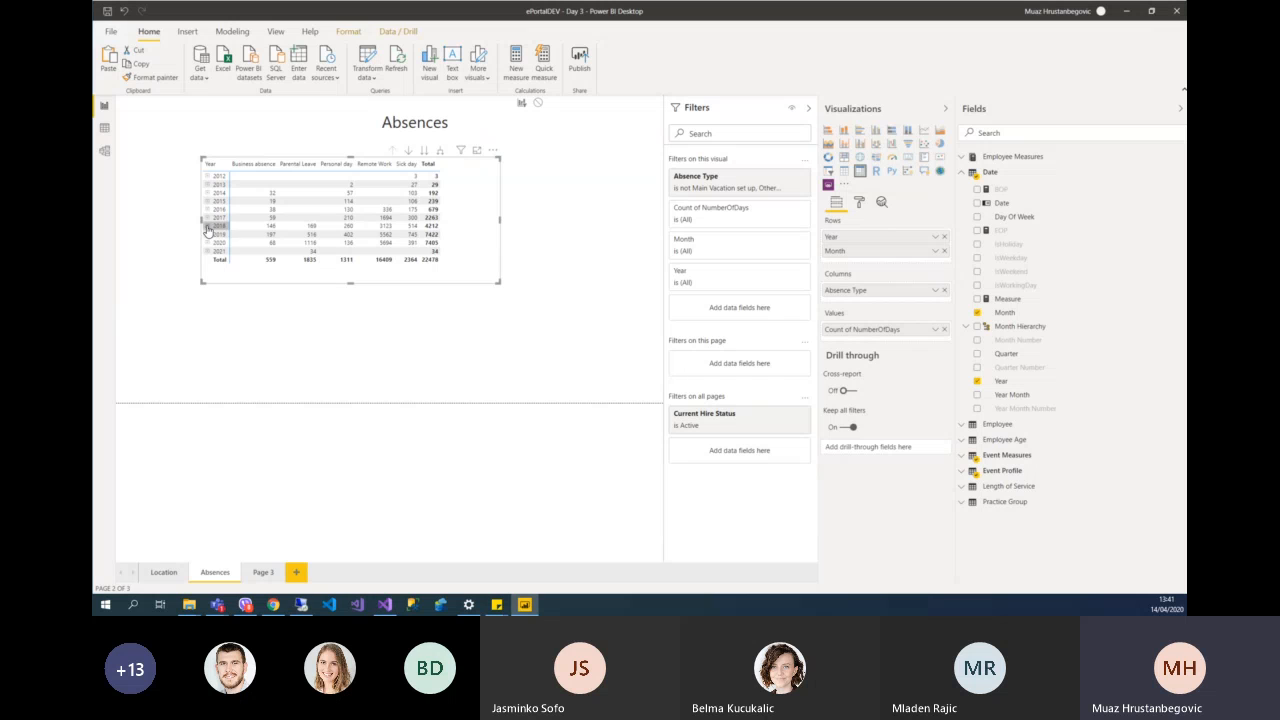
- Examine the matrix in focus mode, expanding and collapsing the months of 2013, 2014 and 2020, and return to the report
left_click(476, 152)
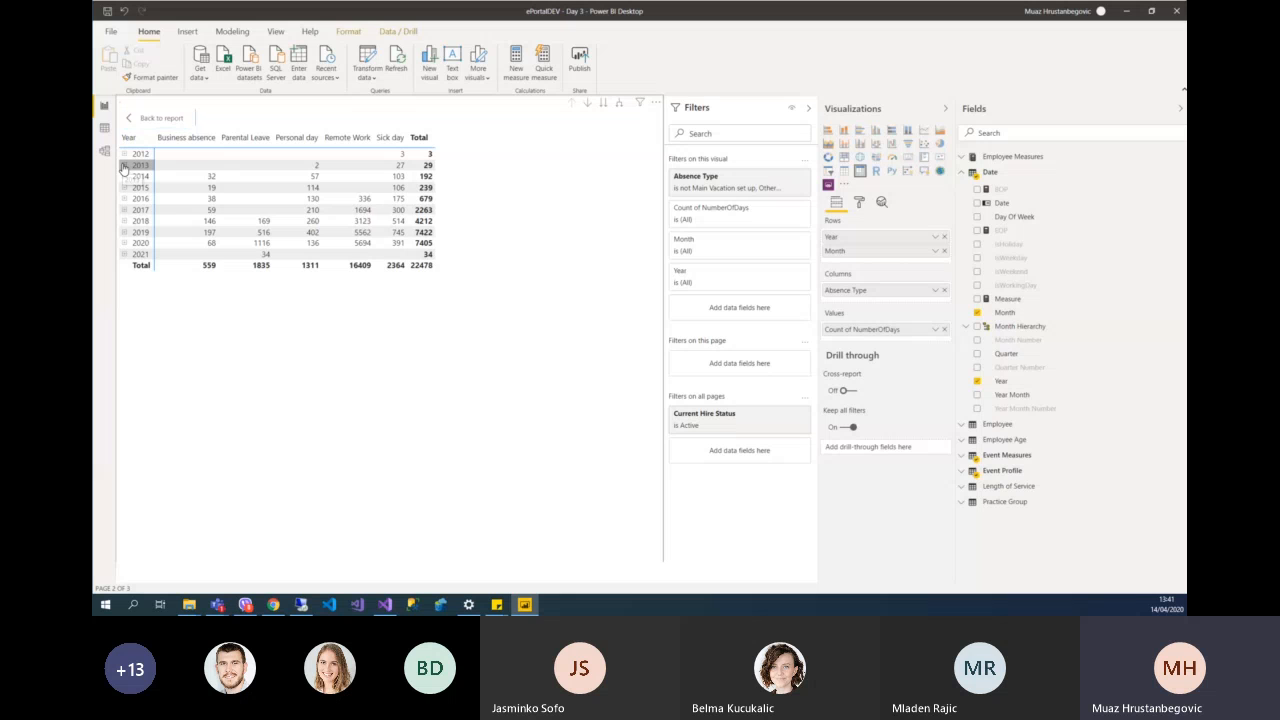
left_click(124, 165)
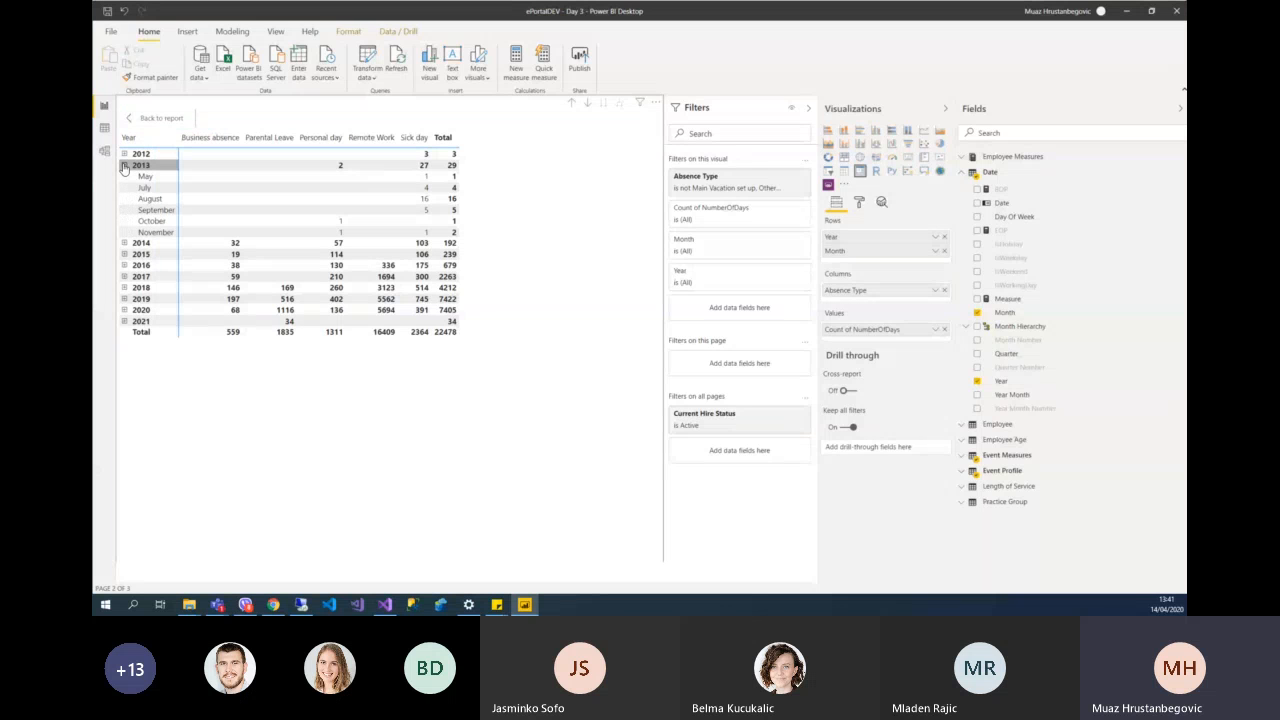
left_click(124, 165)
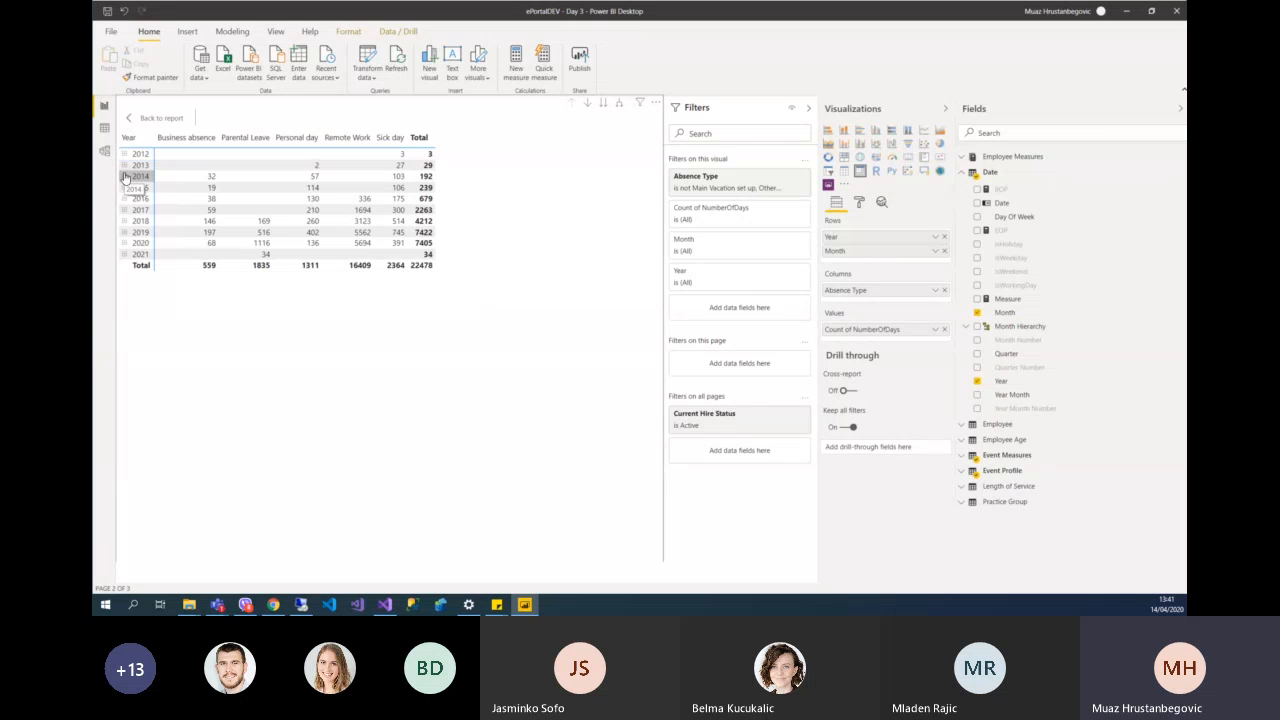
left_click(124, 177)
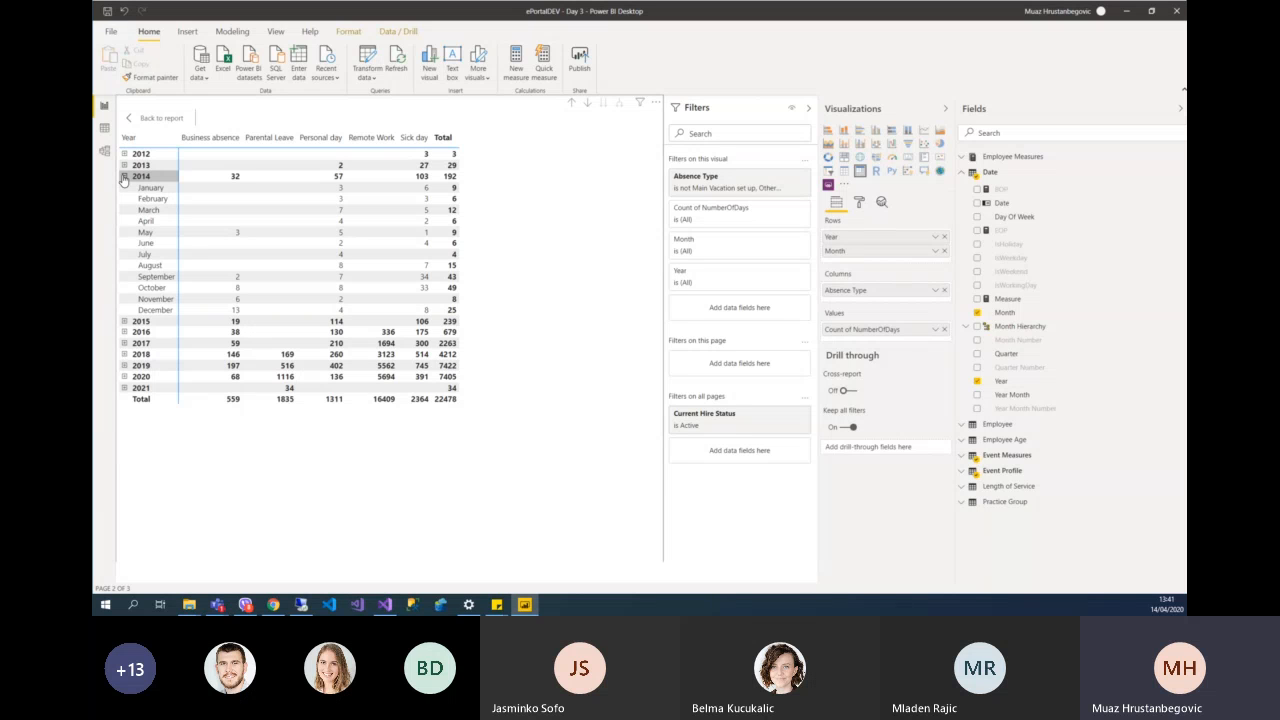
left_click(124, 177)
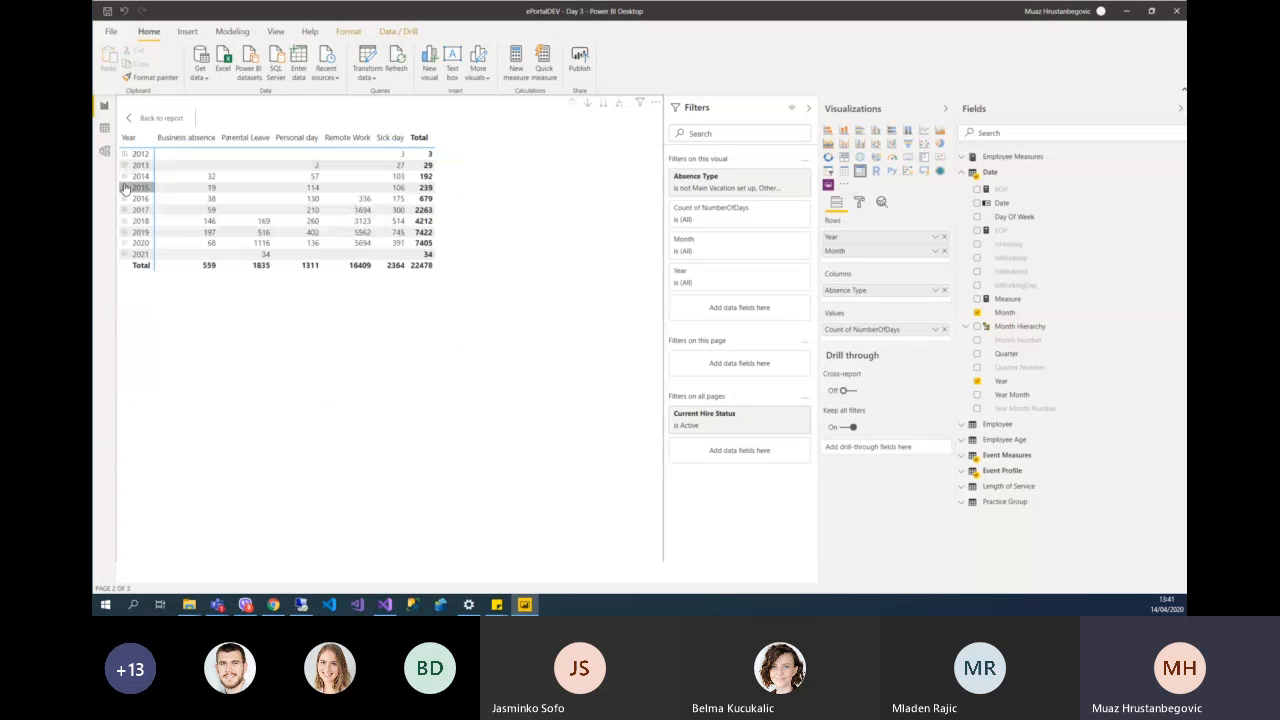
left_click(124, 243)
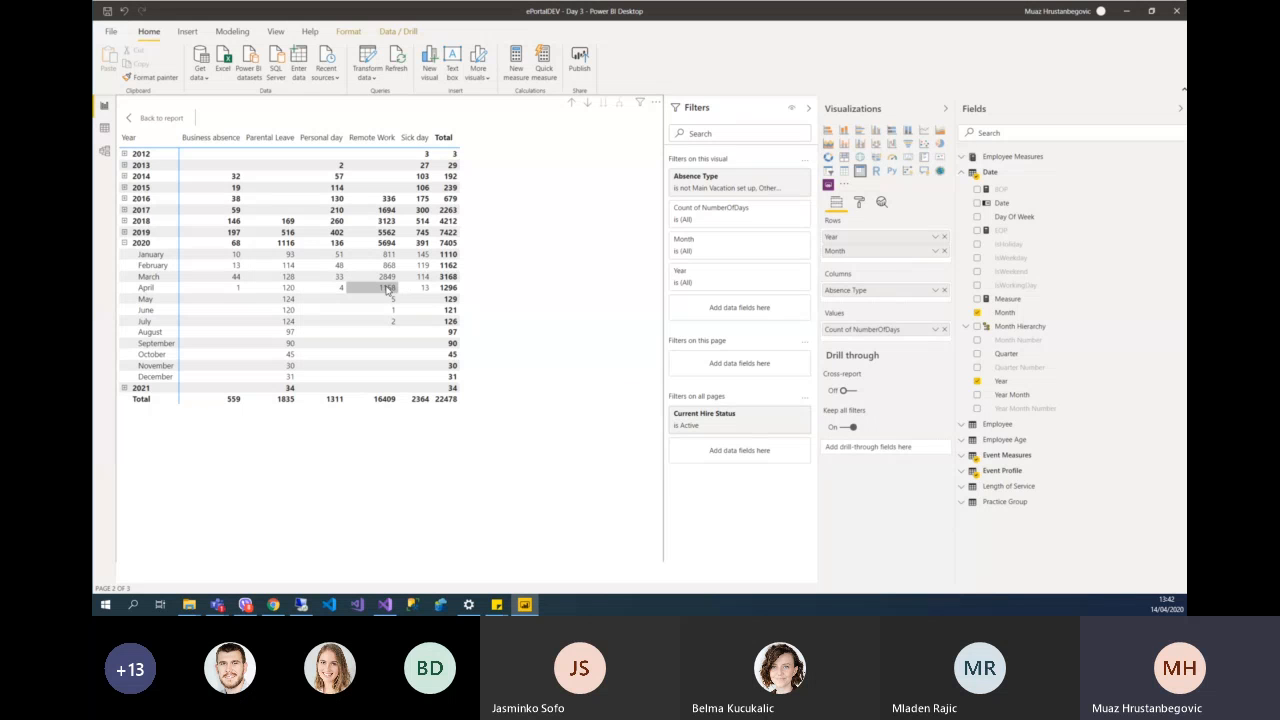
left_click(125, 244)
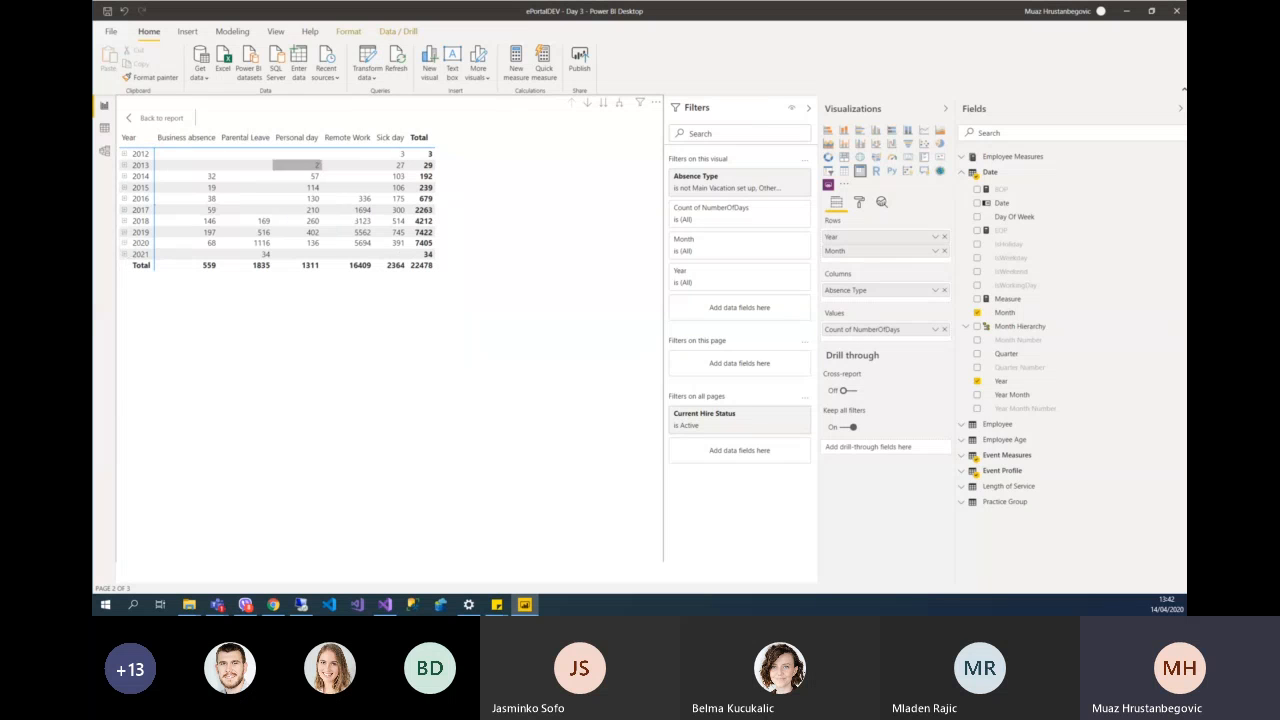
left_click(141, 118)
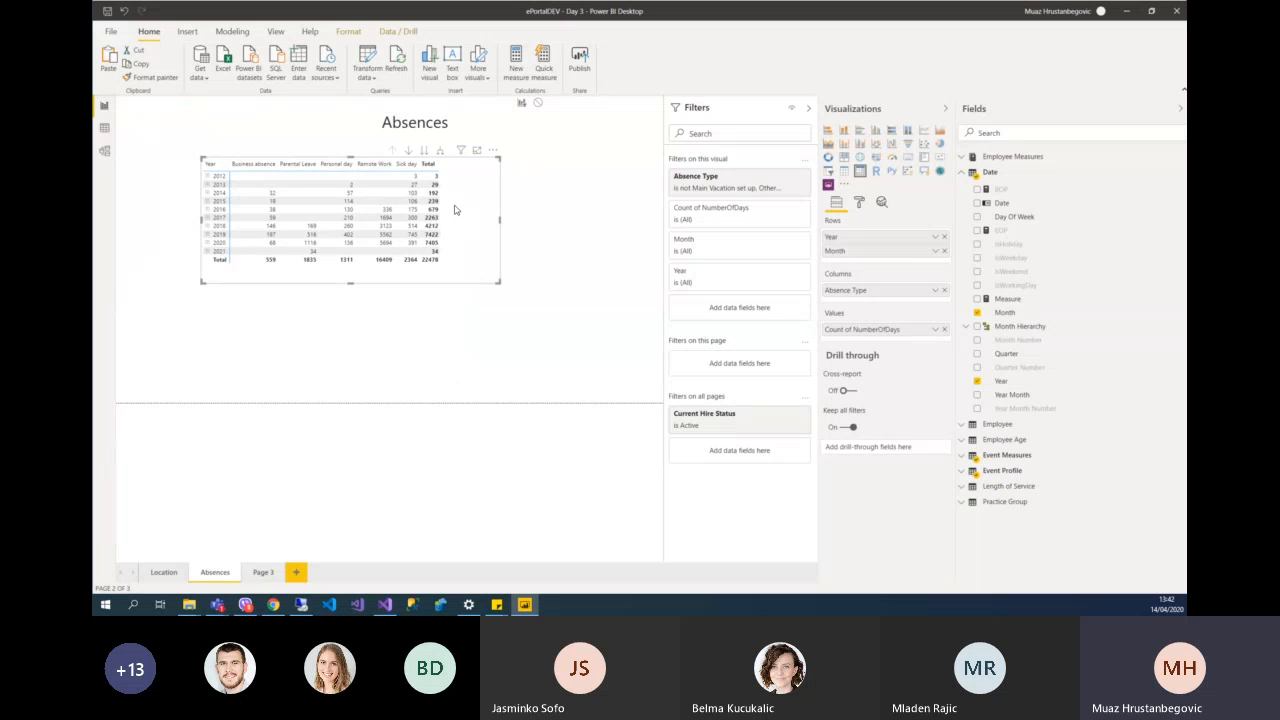
- Move the matrix to the page's upper-left corner and place a pasted copy of it to its right
left_click_drag(474, 207, 390, 206)
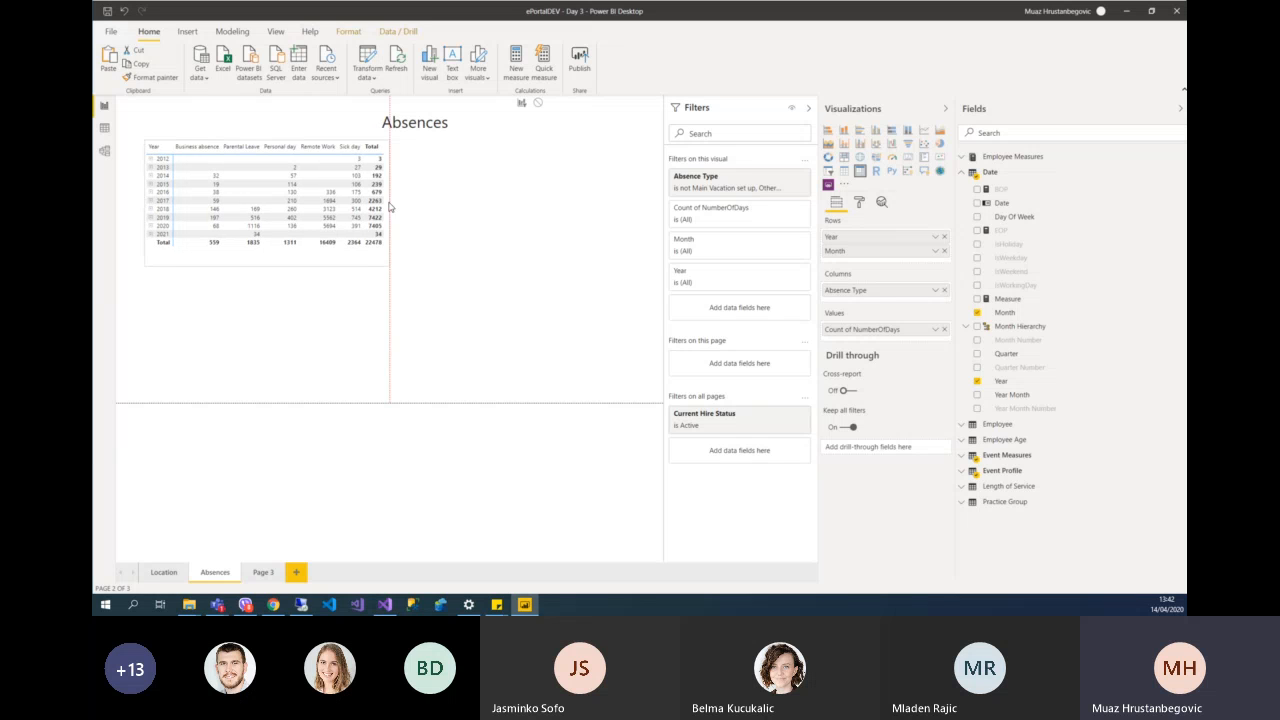
mouse_move(309, 253)
left_mouse_down()
mouse_move(288, 249)
mouse_move(296, 256)
left_mouse_up()
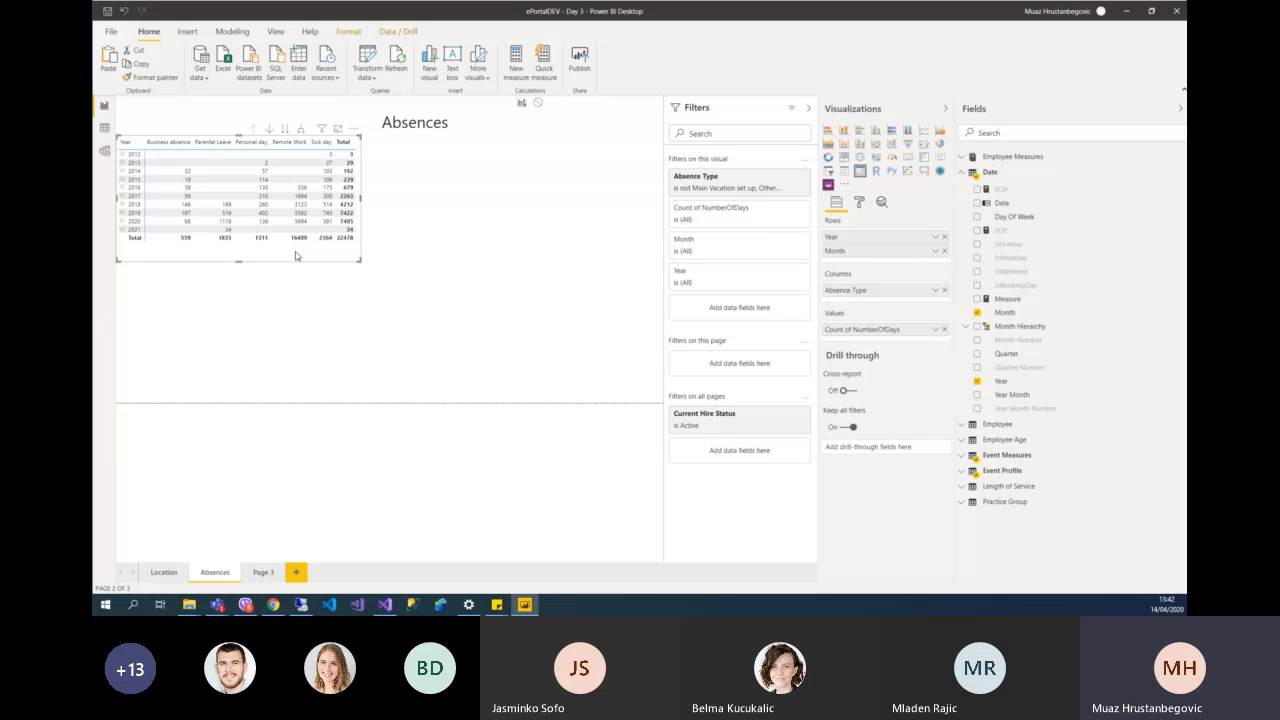
left_click(503, 255)
key("ctrl+v")
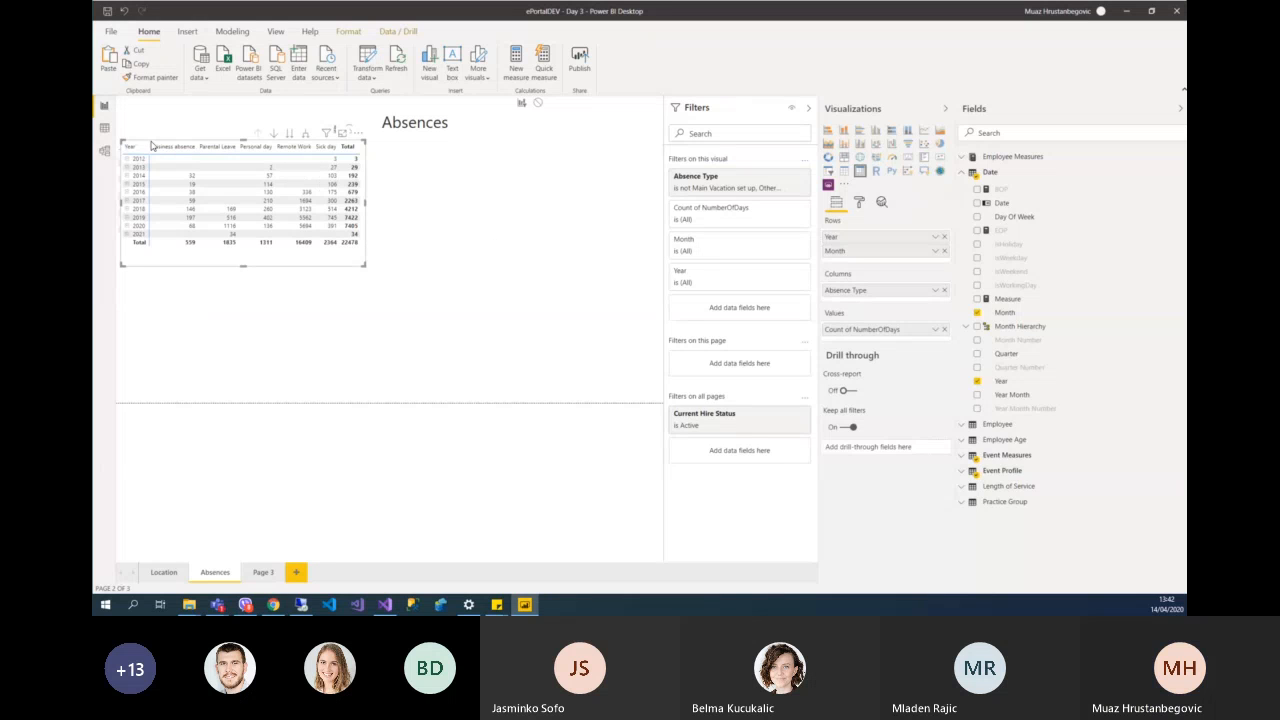
left_click(372, 268)
left_click_drag(311, 262, 575, 256)
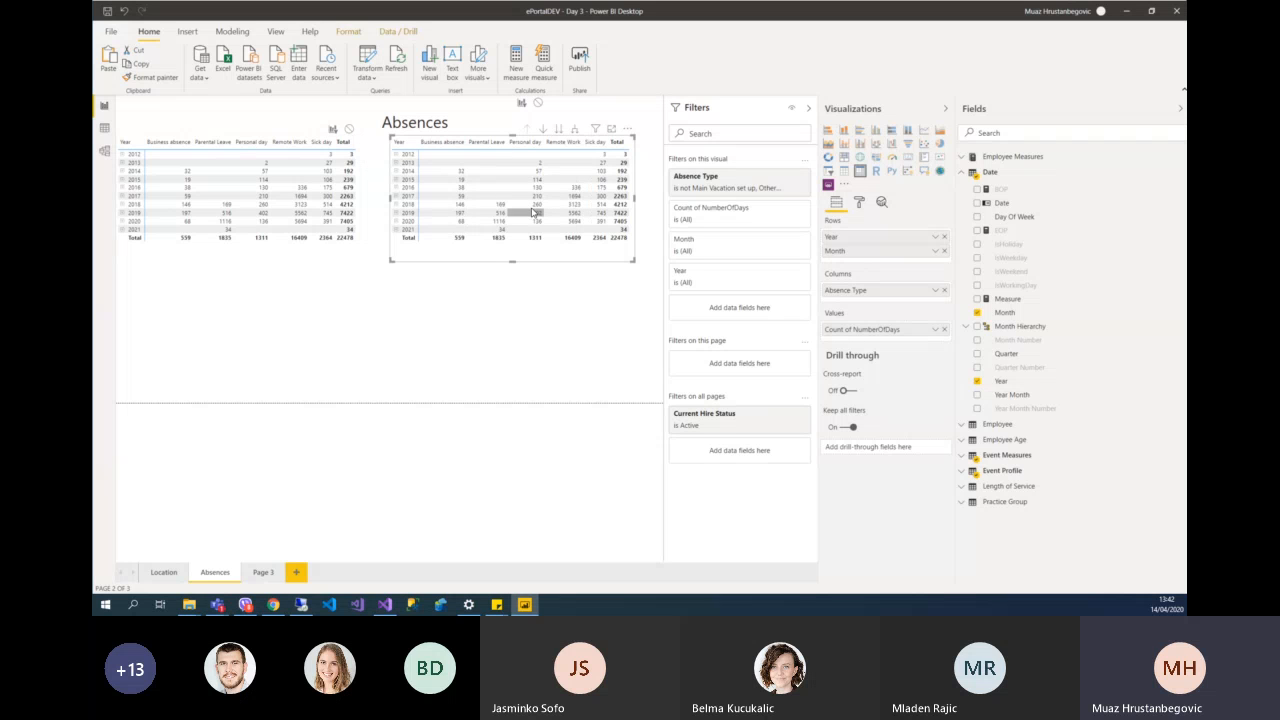
- Try background color and data bars as conditional formatting for Count of NumberOfDays in the copied matrix
left_click(861, 204)
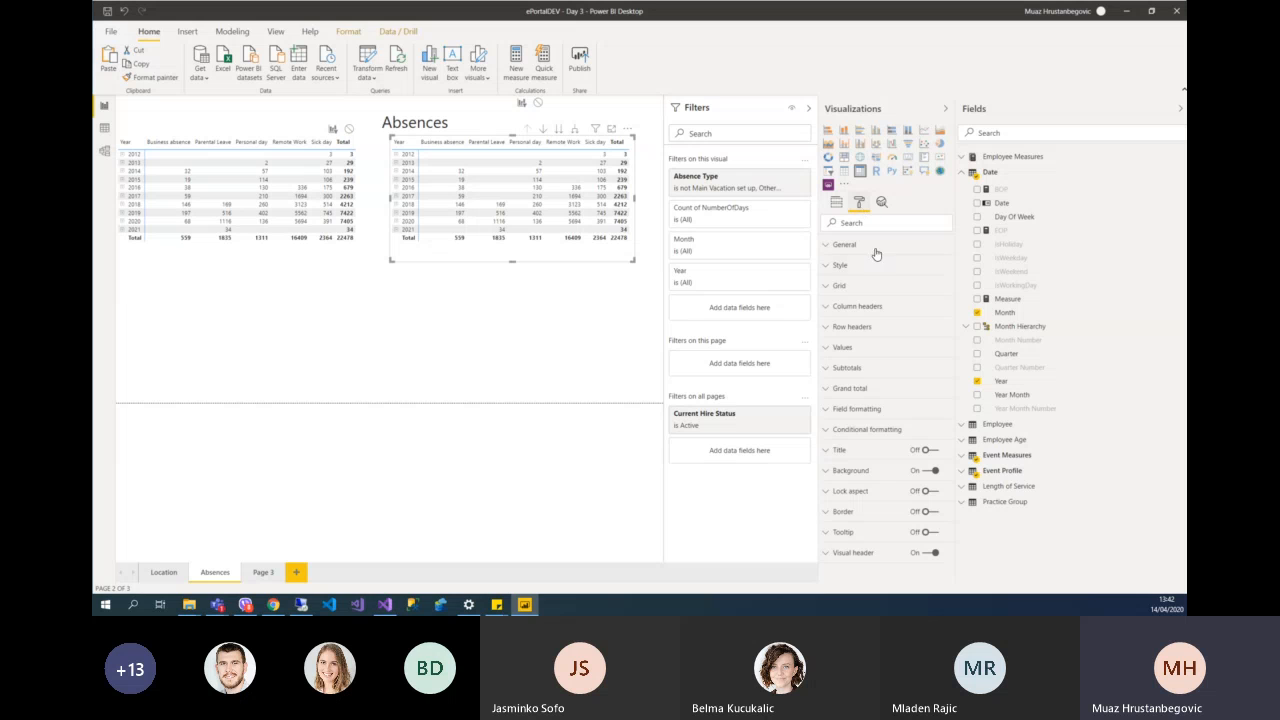
left_click(833, 429)
scroll(858, 390, "down", 1)
left_click(857, 373)
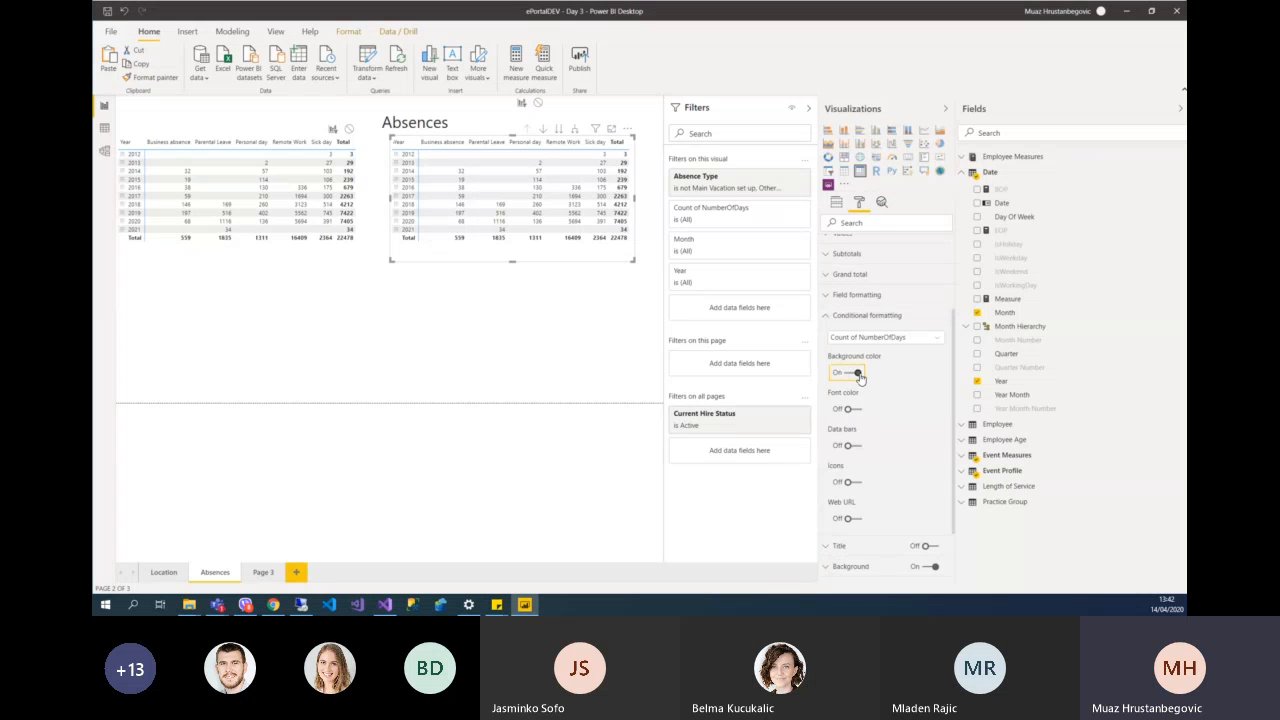
left_click(857, 373)
left_click(856, 446)
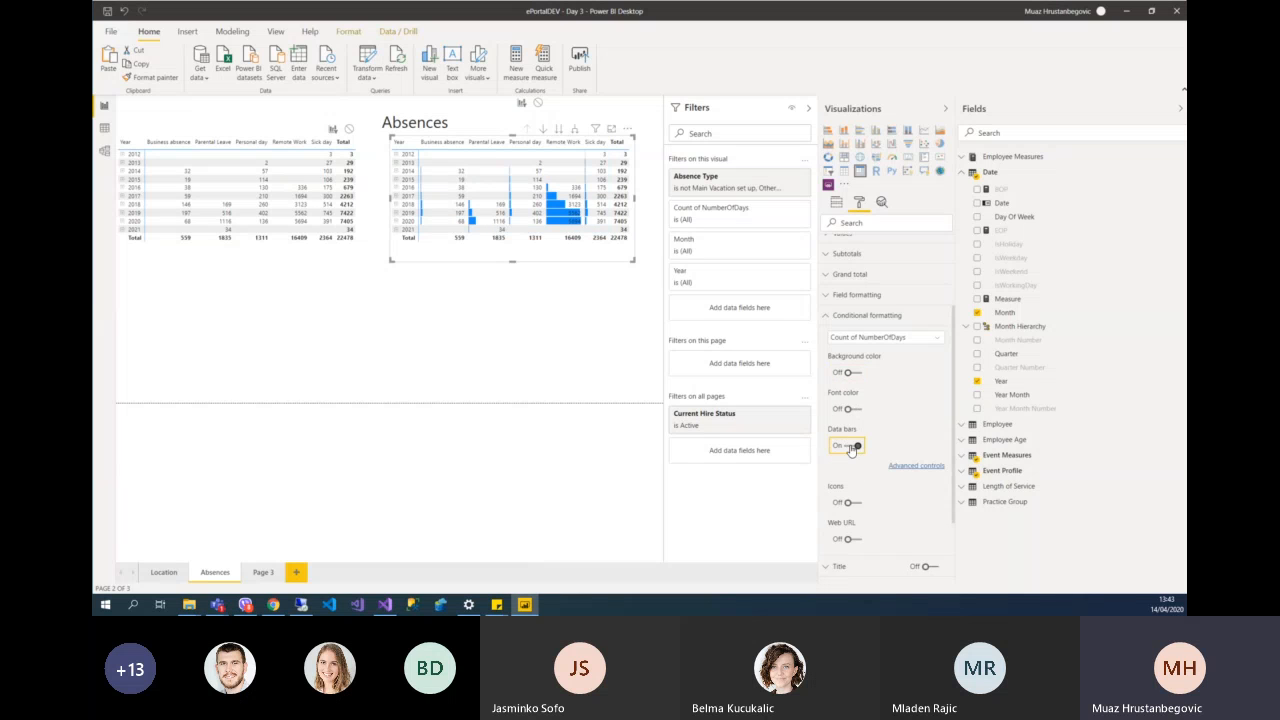
left_click(850, 447)
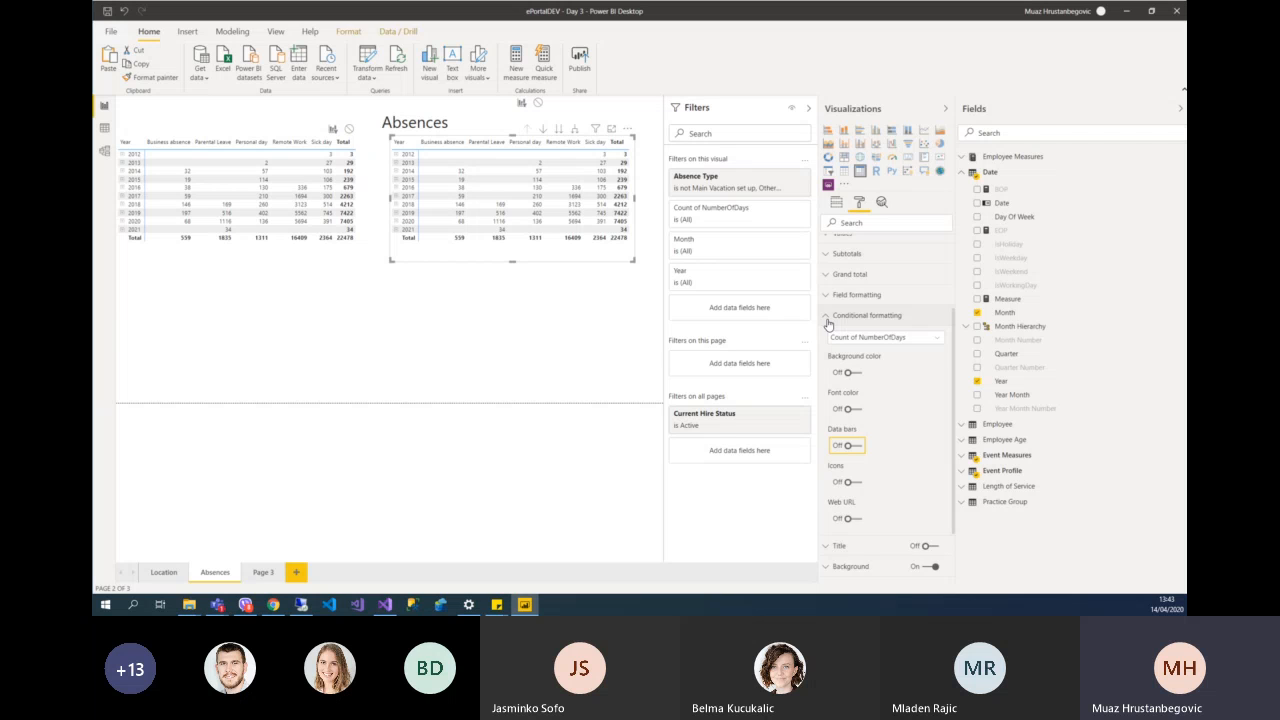
left_click(837, 202)
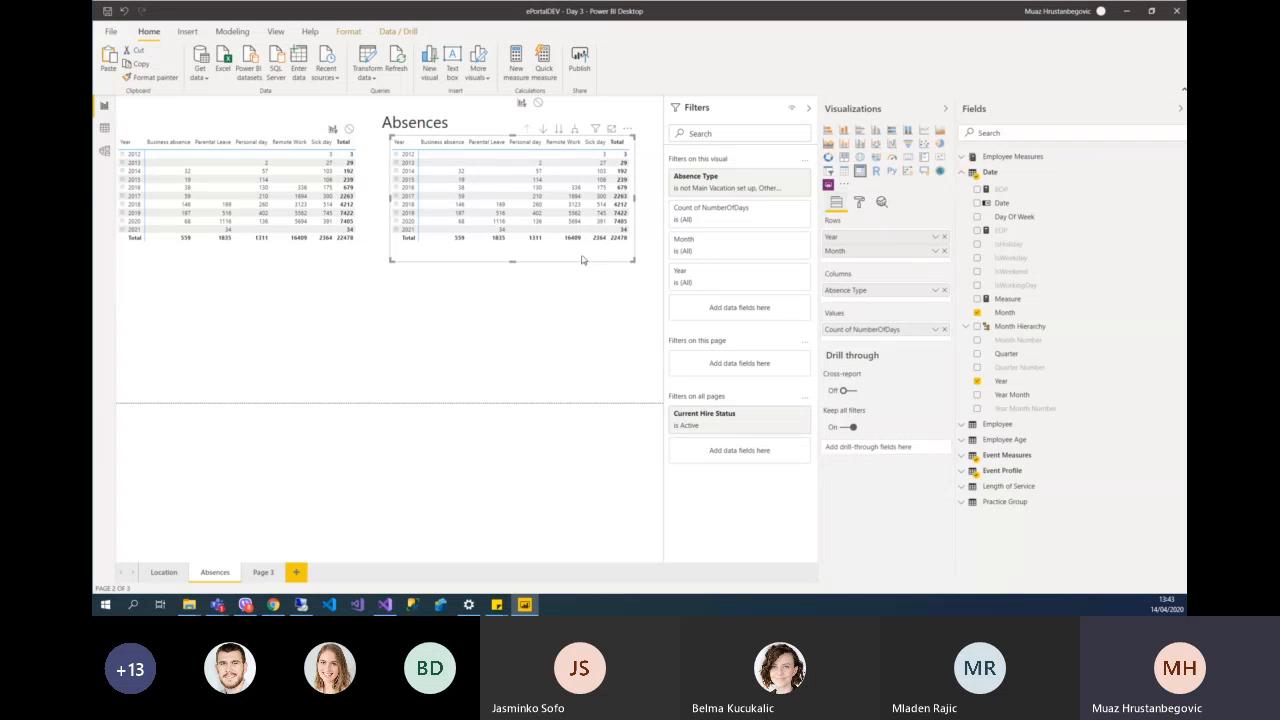
- Convert the copied matrix to a treemap, place it below the original matrix and widen it slightly
left_click(845, 157)
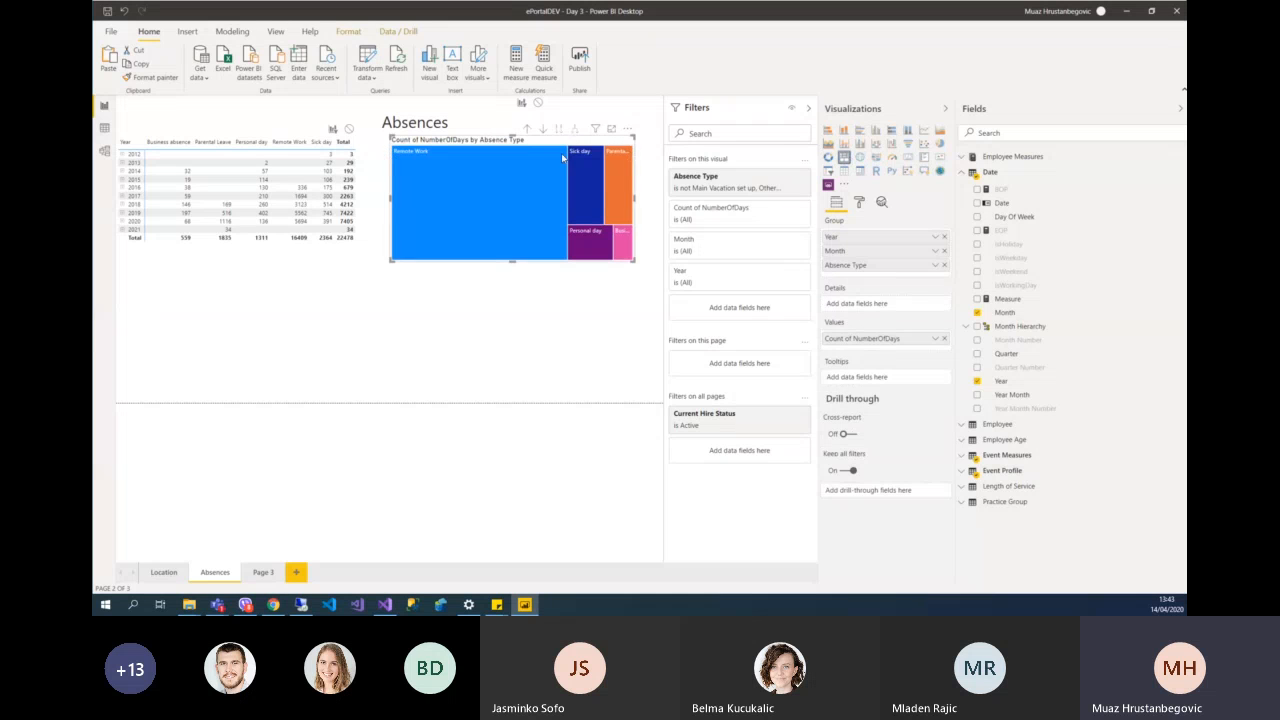
left_click_drag(550, 146, 294, 273)
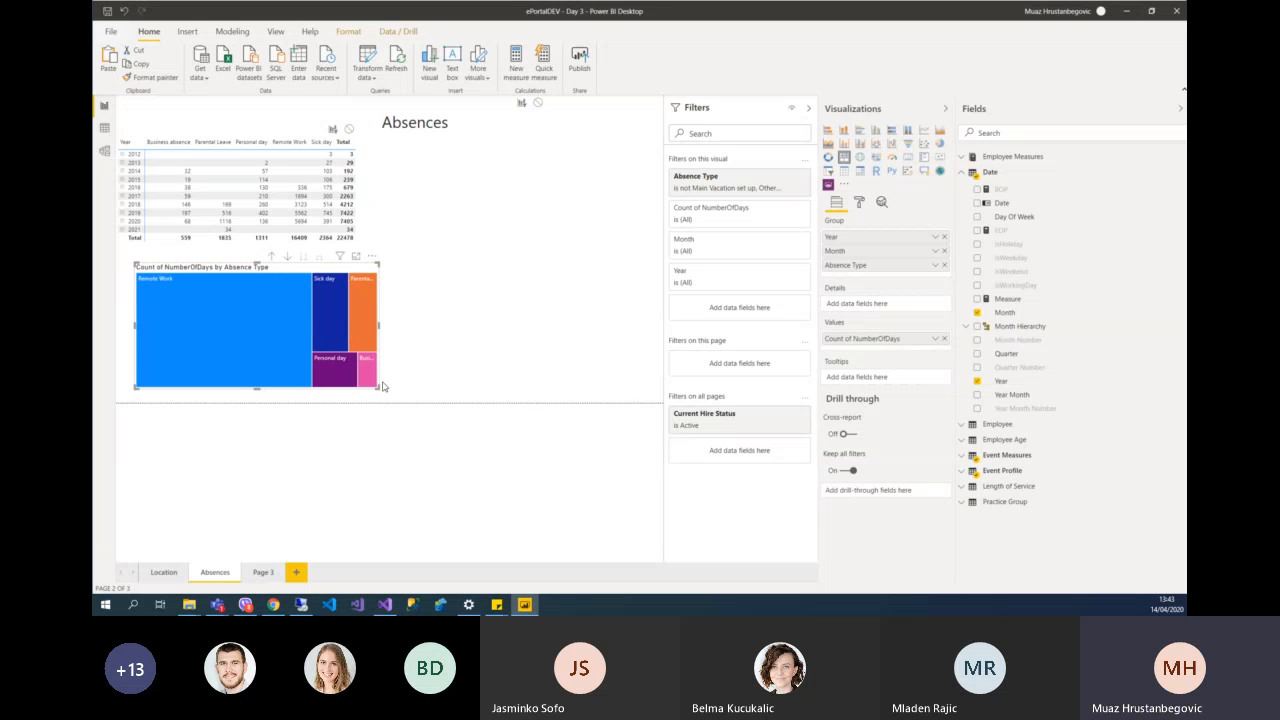
left_click_drag(378, 330, 392, 336)
- Check how the treemap cross-filters the matrix by repeatedly selecting and deselecting its Remote Work block
left_click(277, 317)
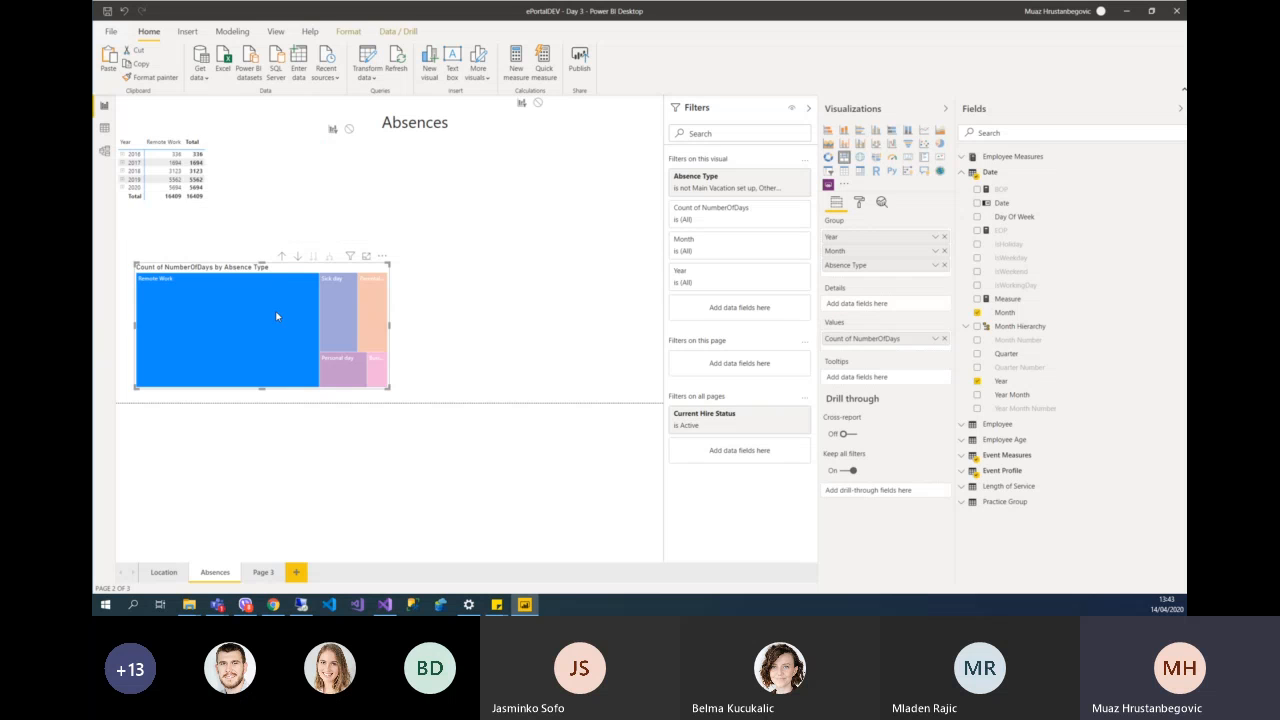
left_click(277, 316)
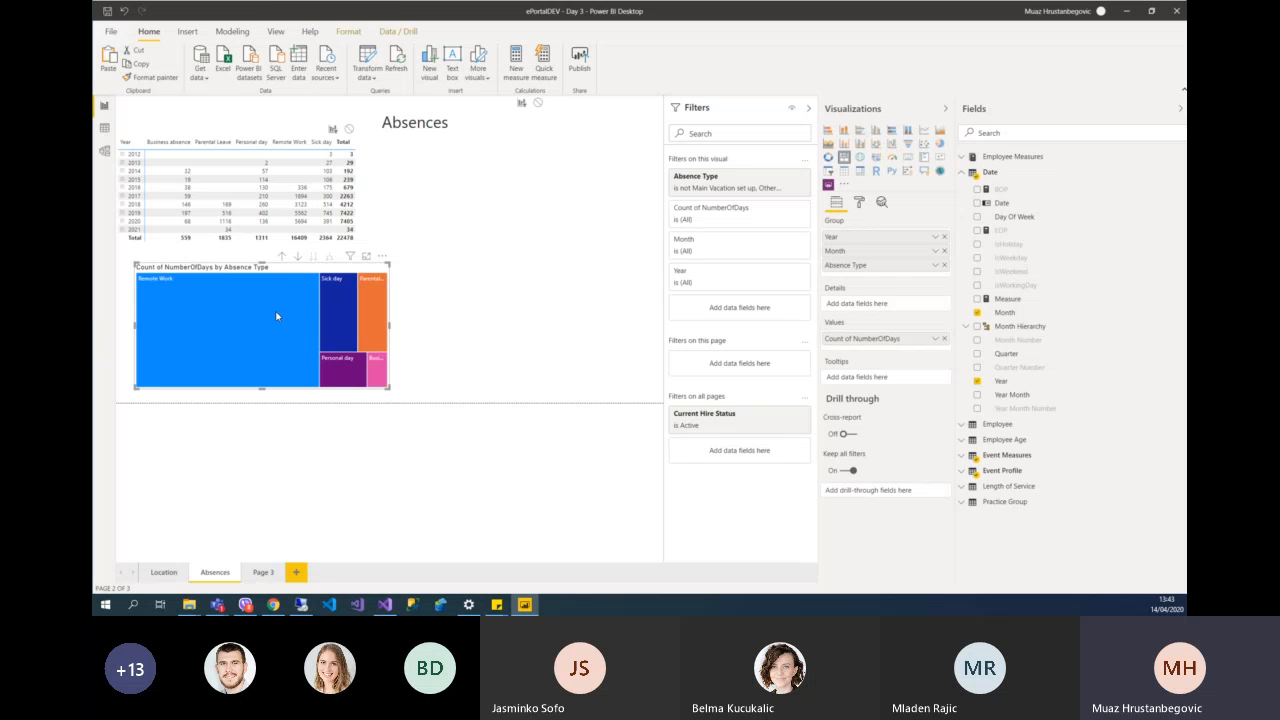
mouse_move(212, 292)
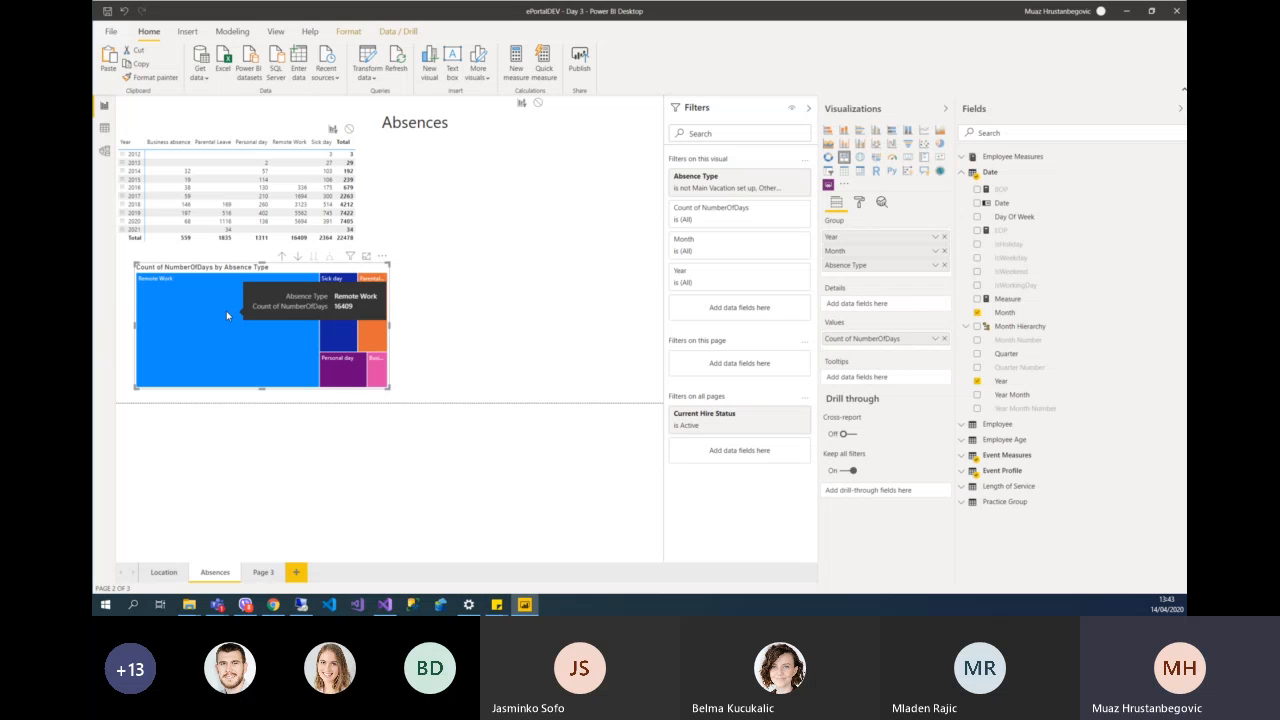
left_click(227, 316)
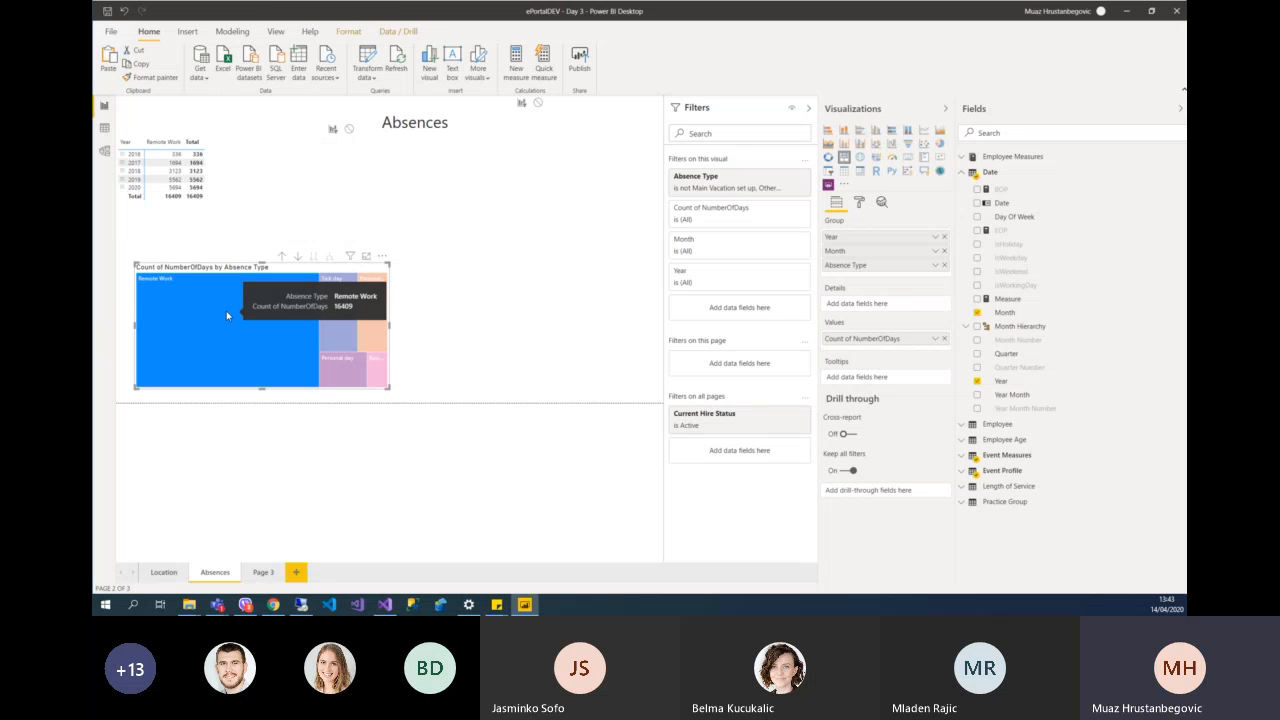
left_click(227, 316)
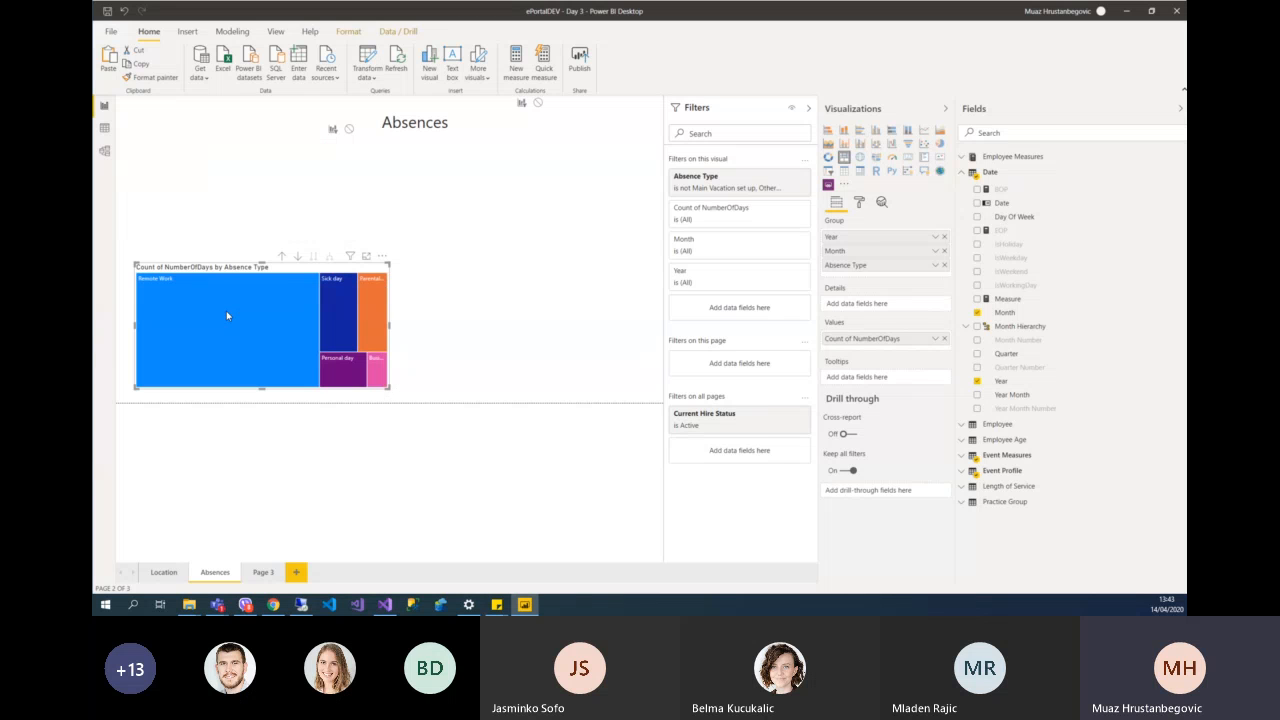
left_click(214, 302)
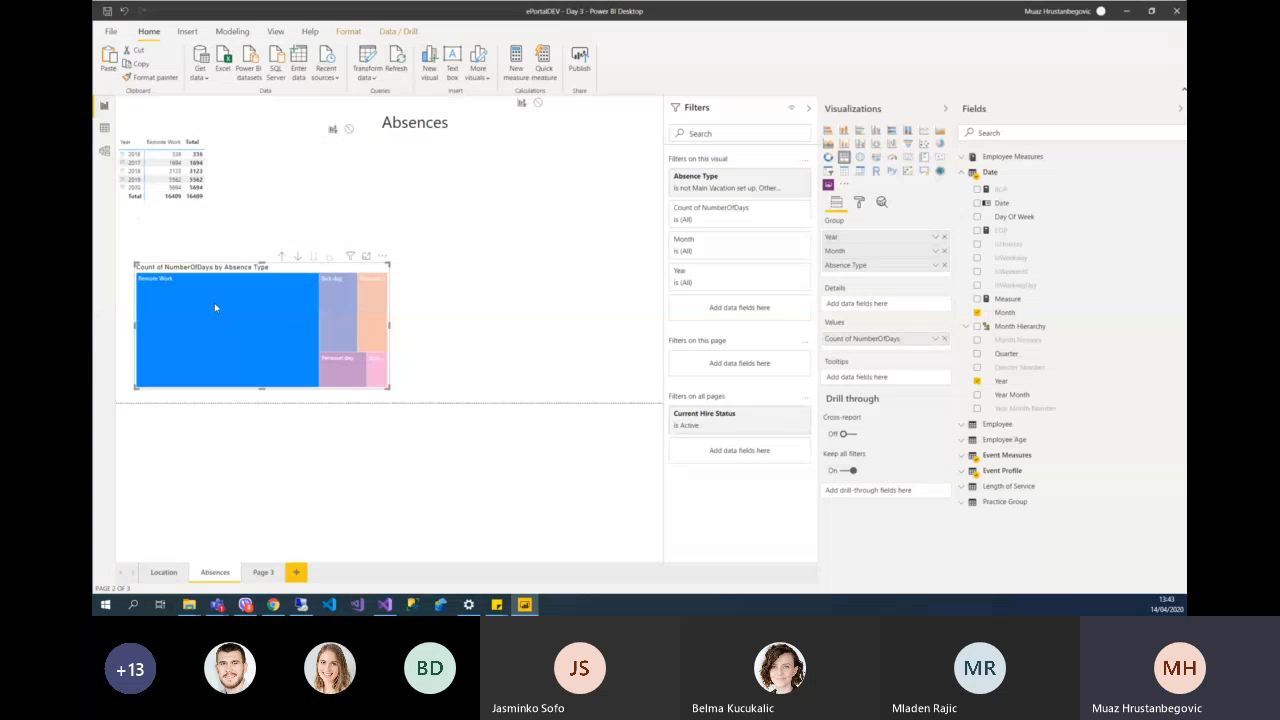
- Clear the treemap's Remote Work selection and move the treemap further right below the matrix
left_click(224, 354)
mouse_move(297, 352)
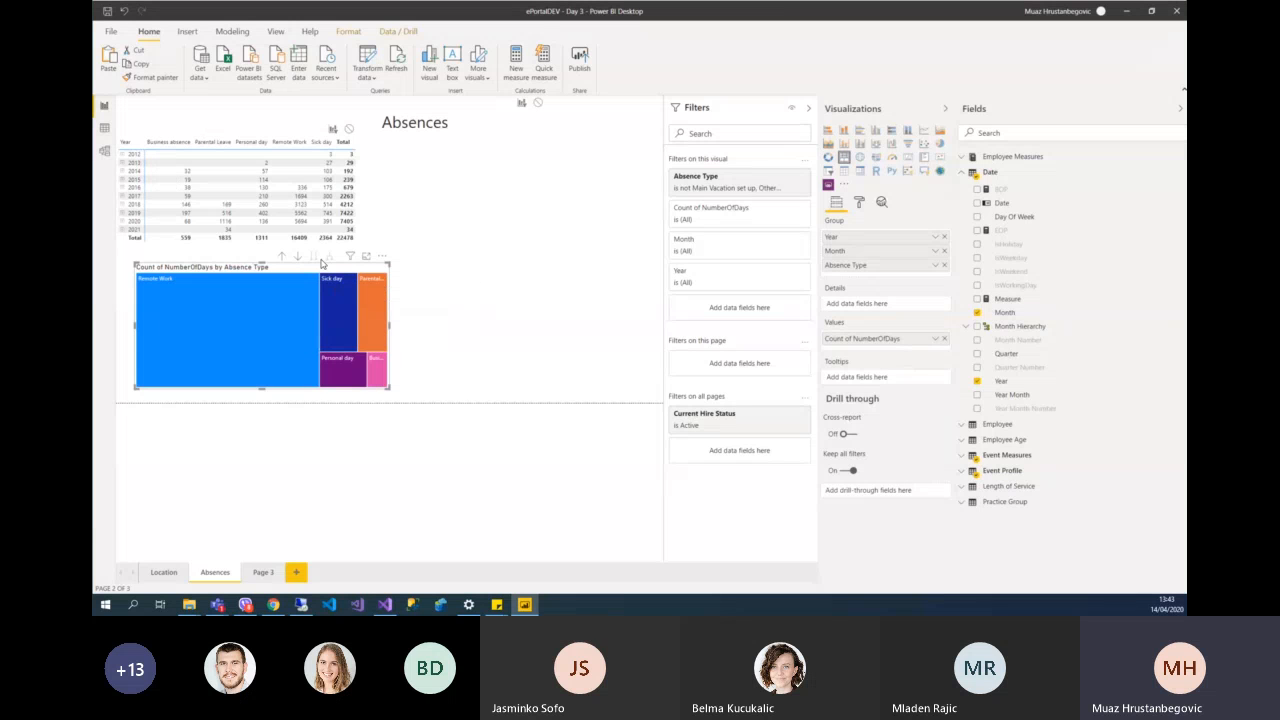
left_click_drag(302, 270, 468, 279)
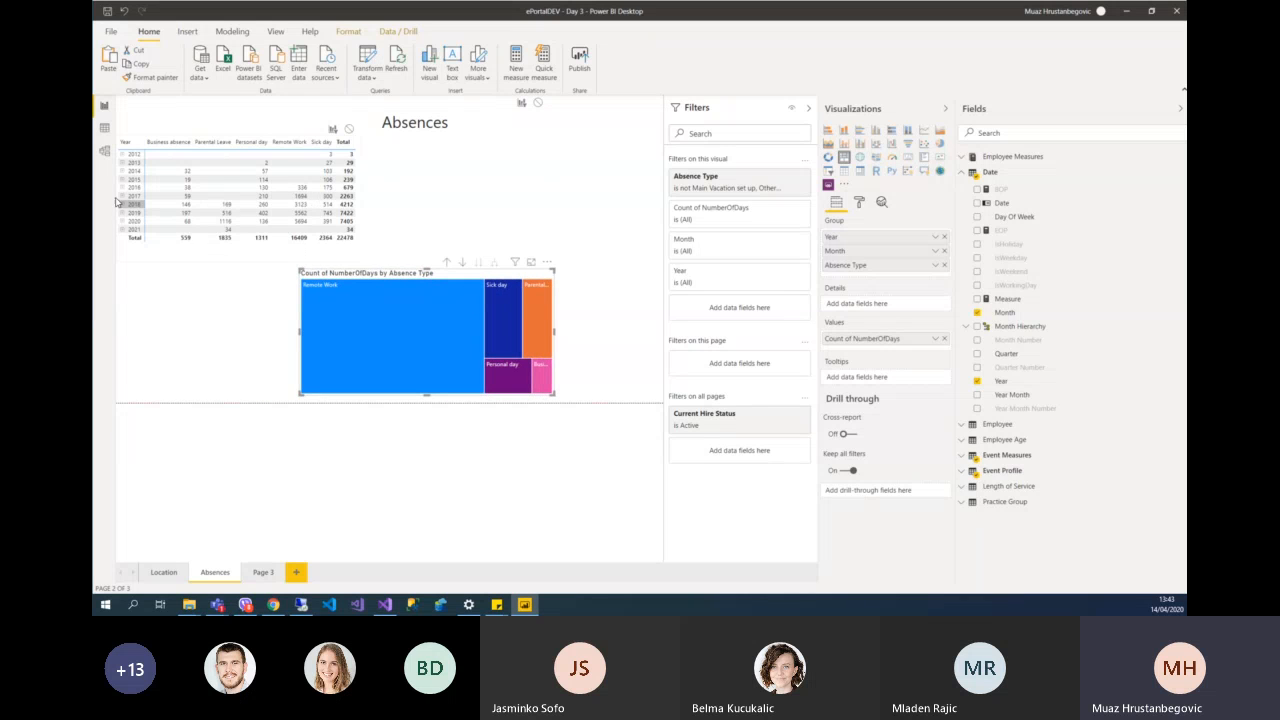
mouse_move(415, 307)
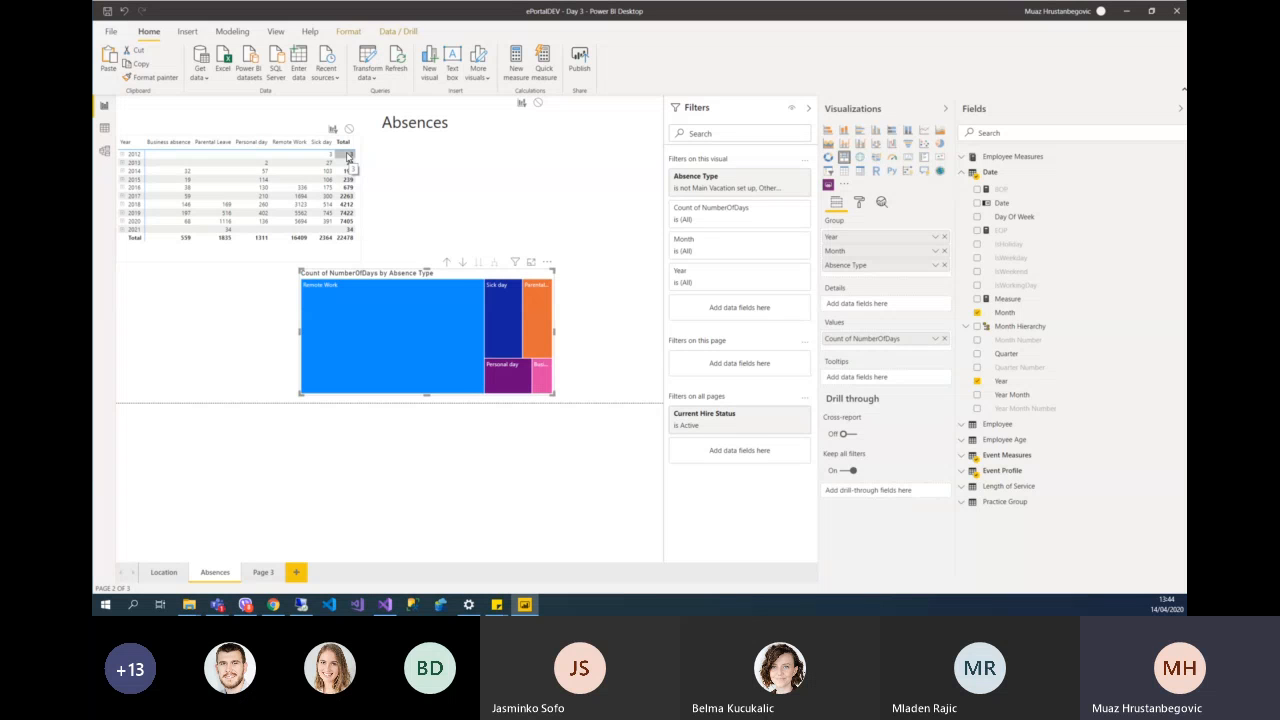
- Rearrange the treemap fields so Absence Type is the only group and Year the details, removing Month
left_click(463, 264)
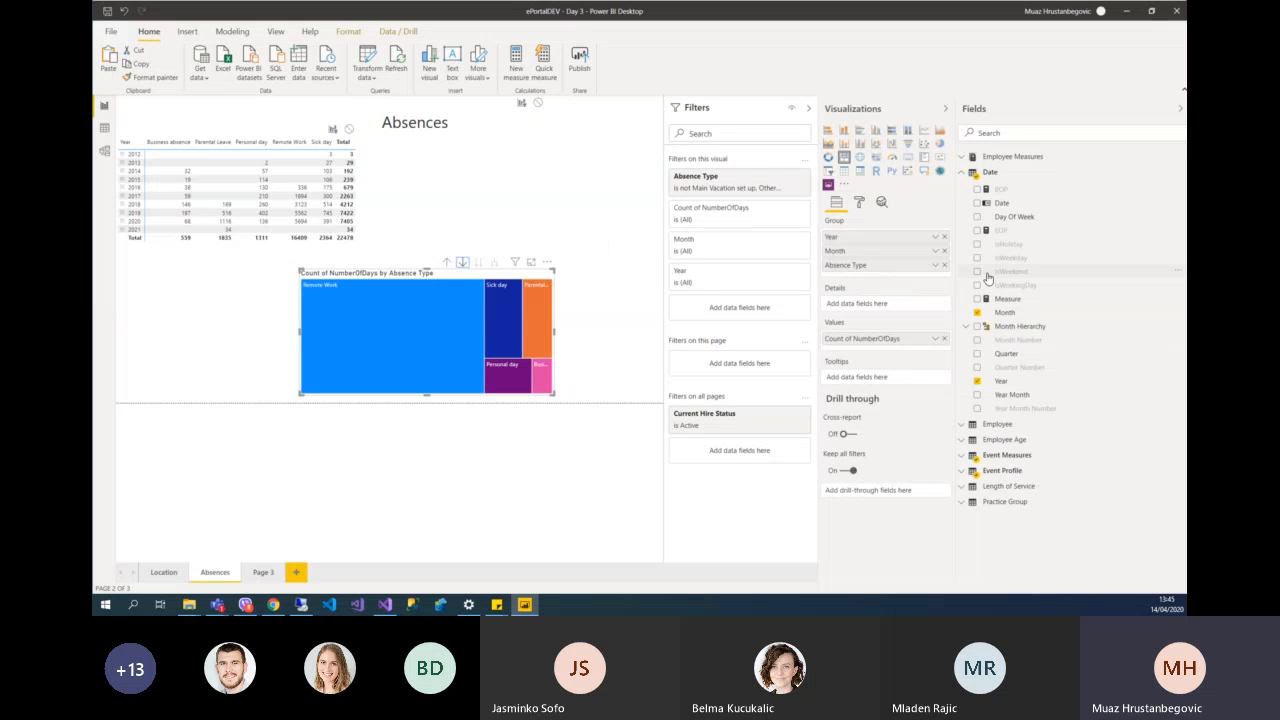
left_click_drag(897, 268, 885, 305)
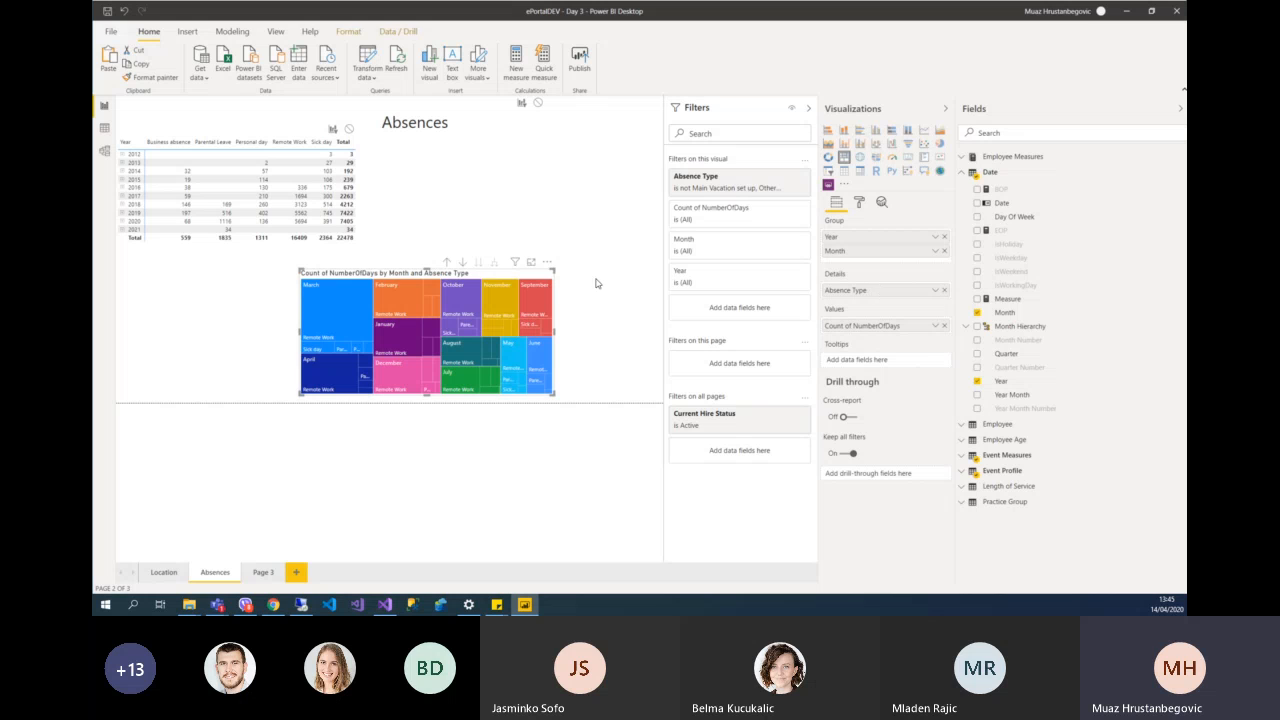
left_click(463, 263)
left_click_drag(869, 290, 870, 245)
left_click_drag(942, 295, 886, 300)
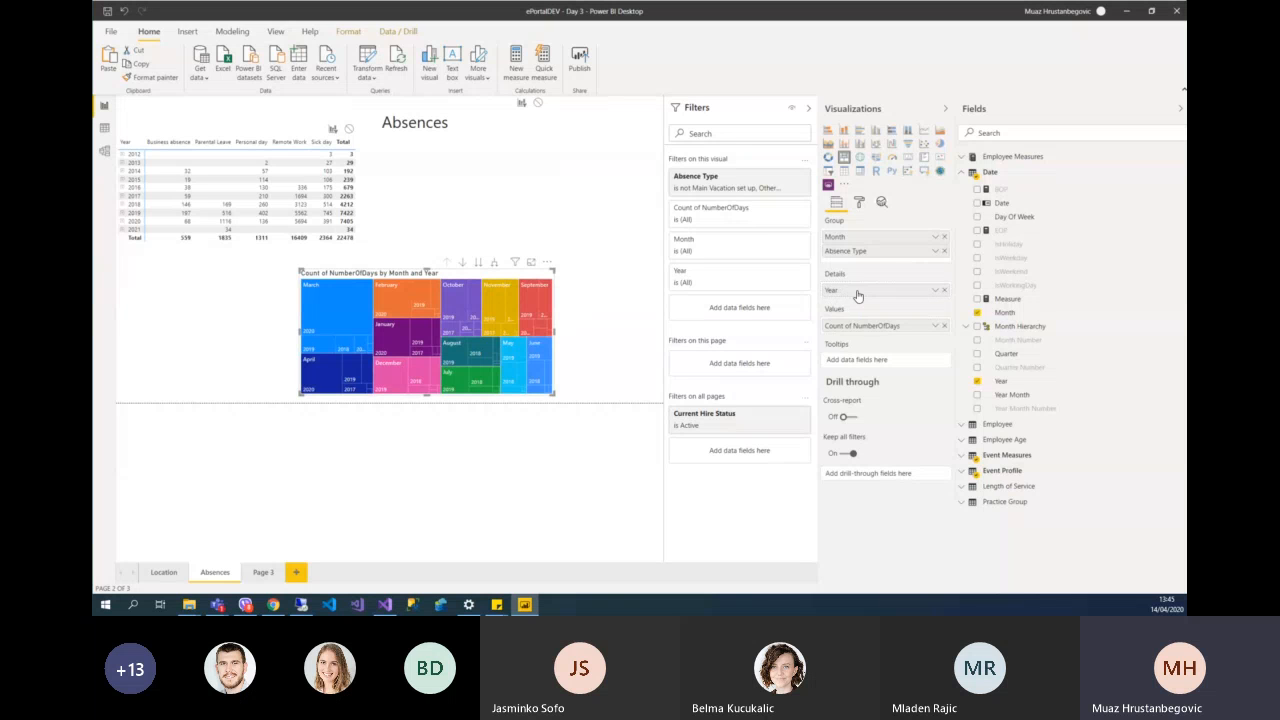
left_click(944, 237)
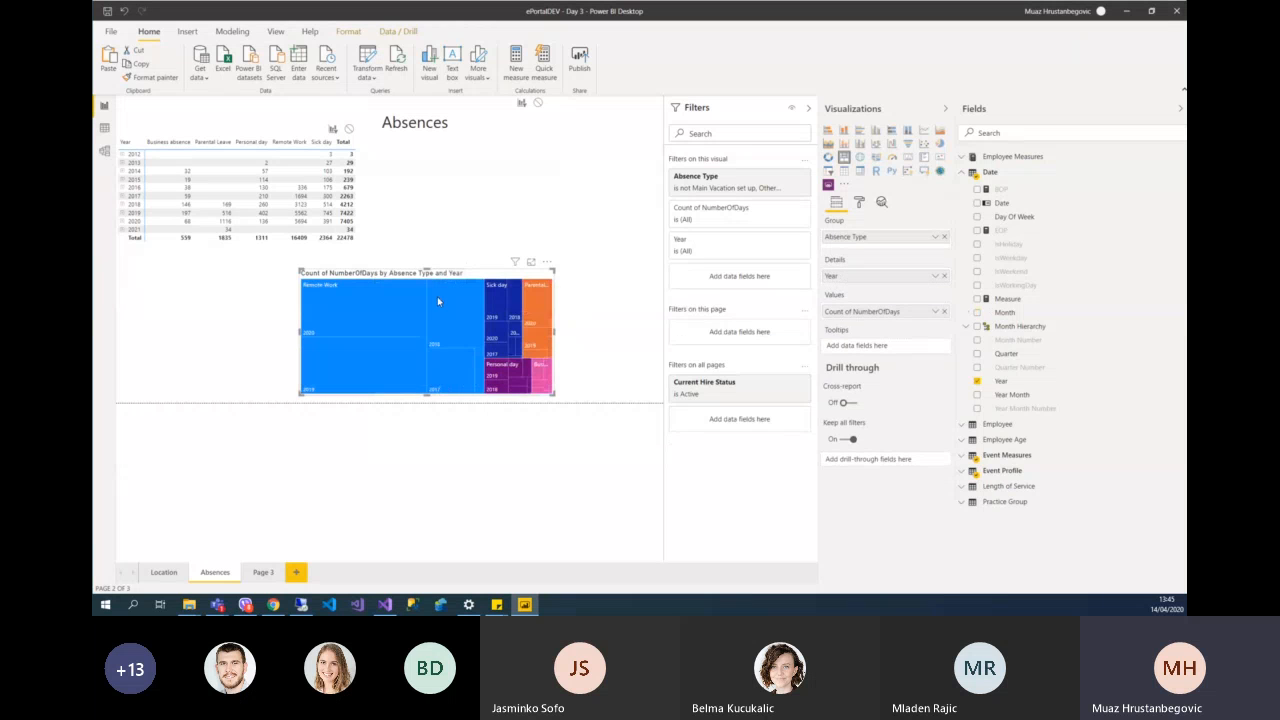
- Check the regrouped treemap by selecting and deselecting its Remote Work blocks
left_click(417, 299)
left_click(417, 299)
left_click(603, 234)
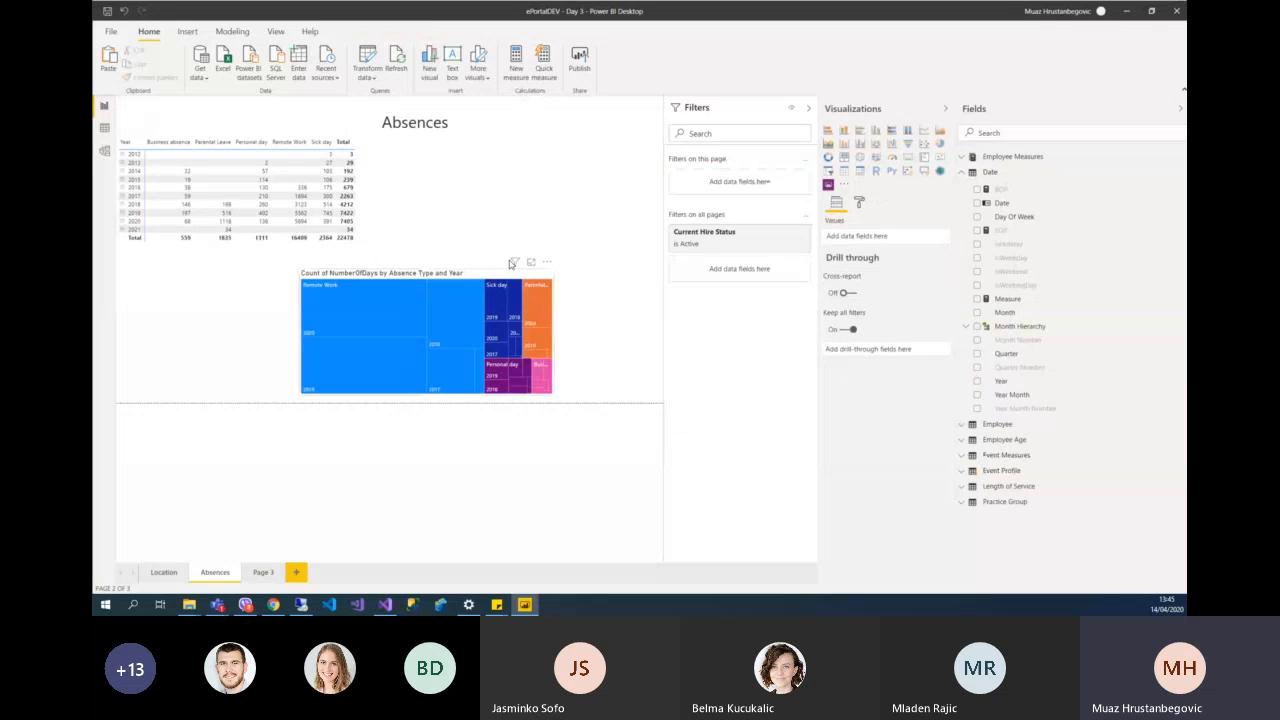
left_click(335, 317)
left_click(346, 312)
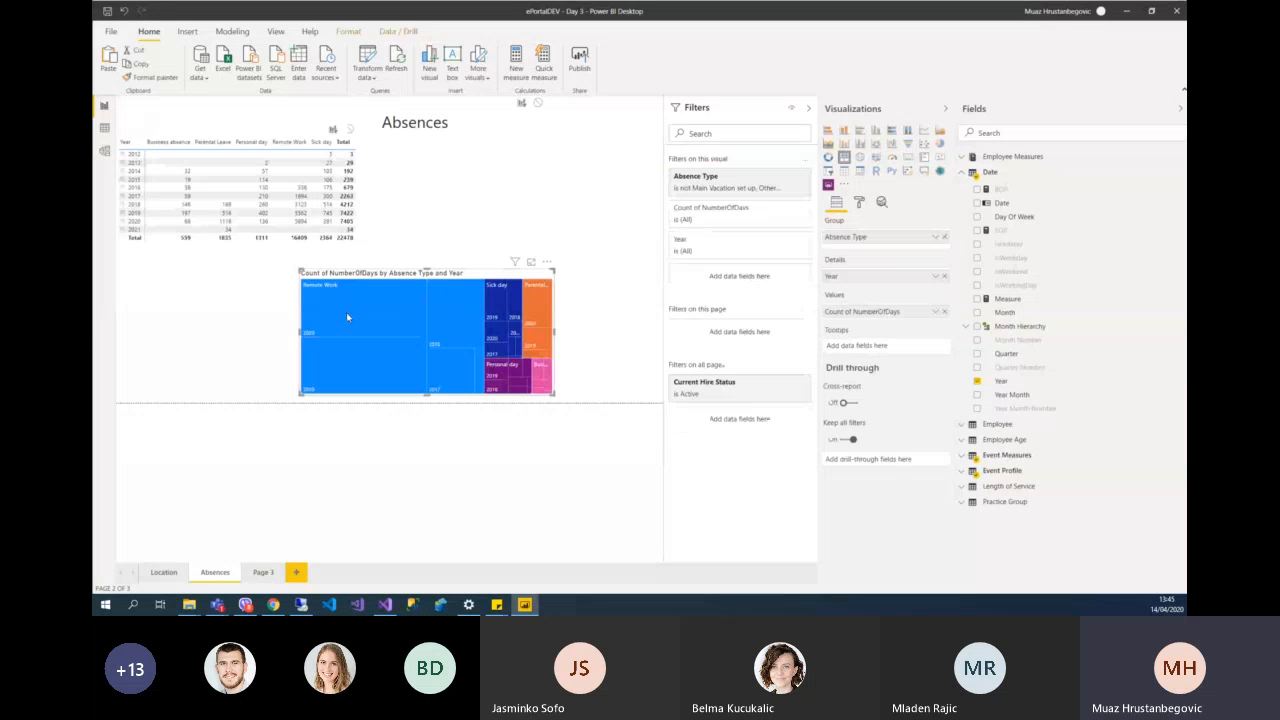
- Remove Year and Absence Type from the treemap and group it by Employee Age instead
left_click(944, 276)
left_click(945, 237)
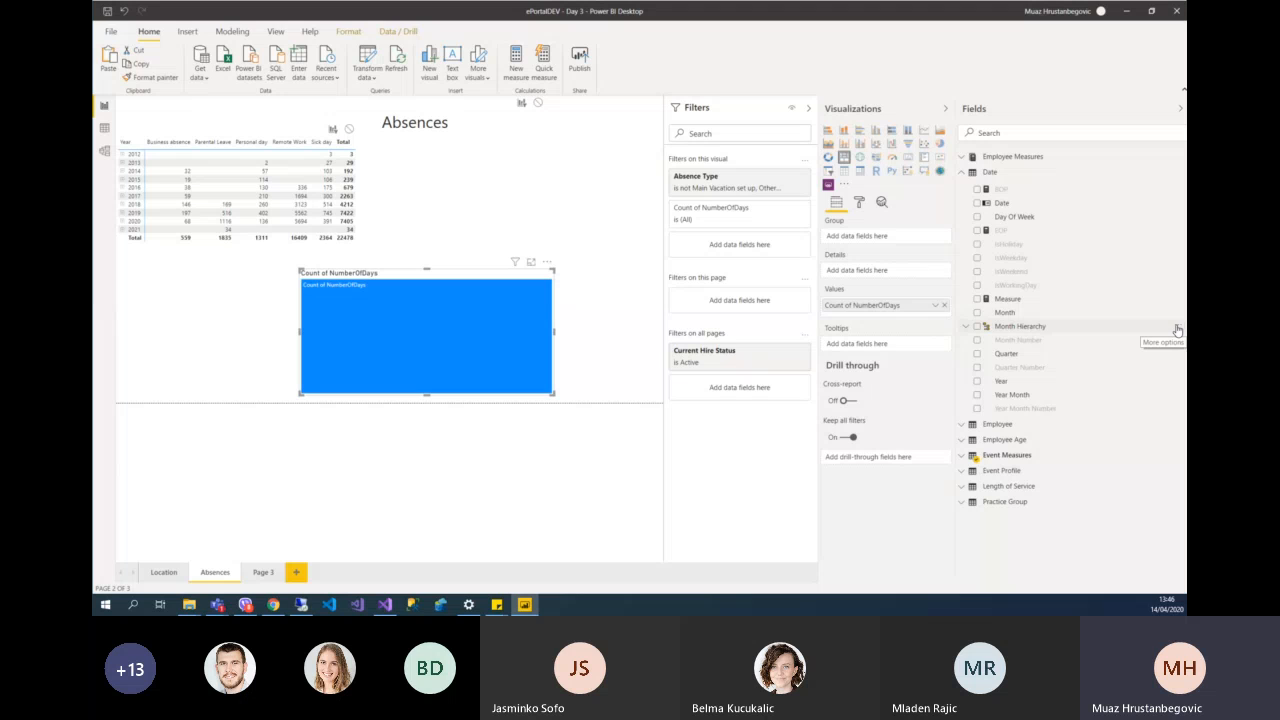
left_click(1178, 385)
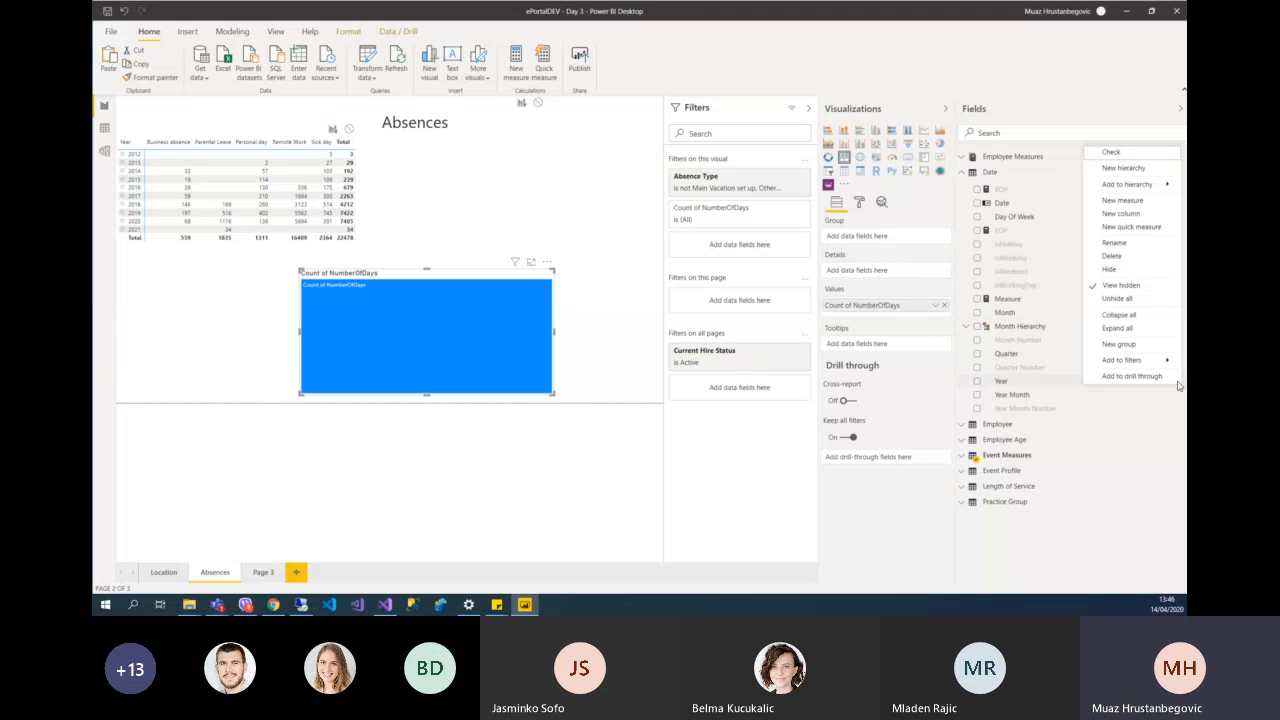
left_click(966, 328)
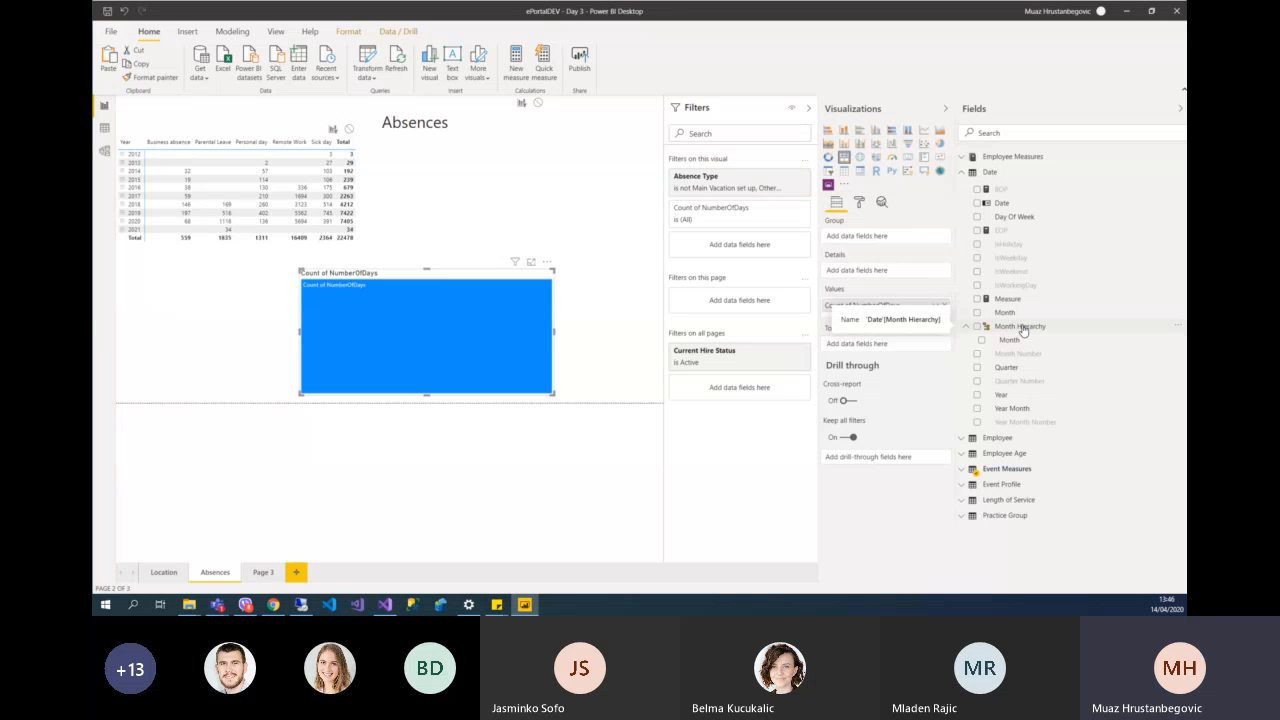
left_click(970, 330)
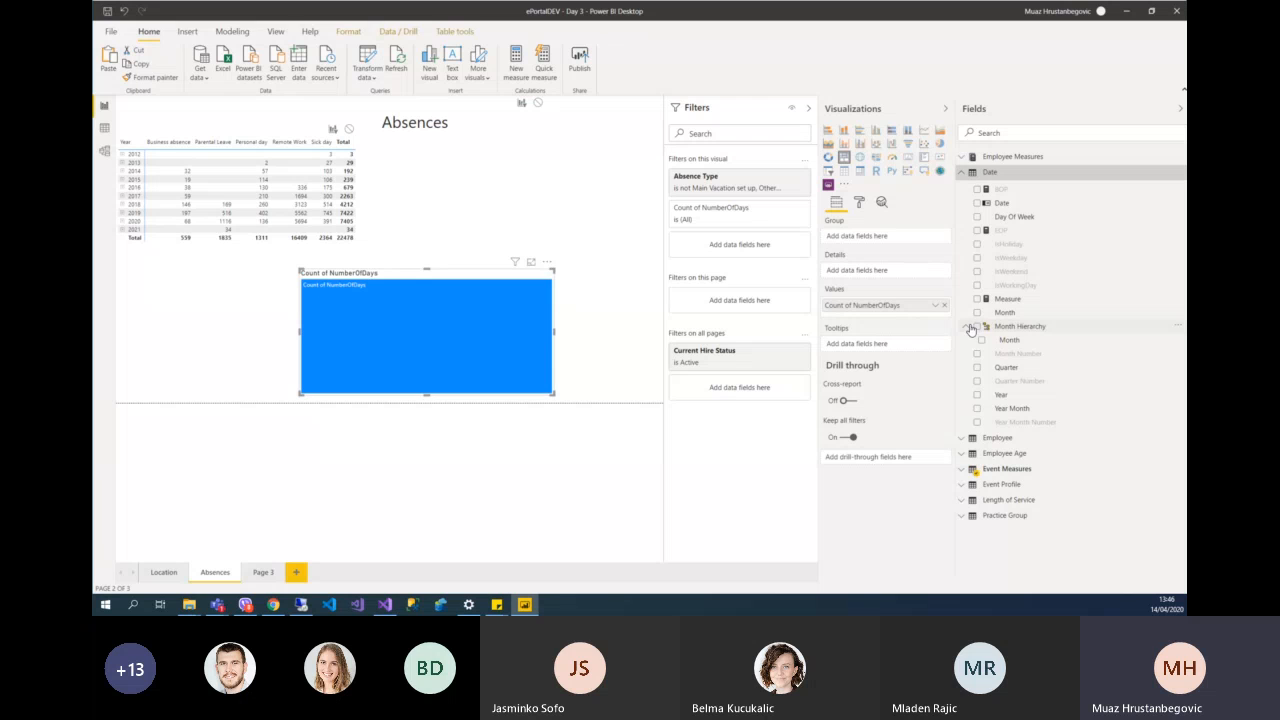
left_click(967, 330)
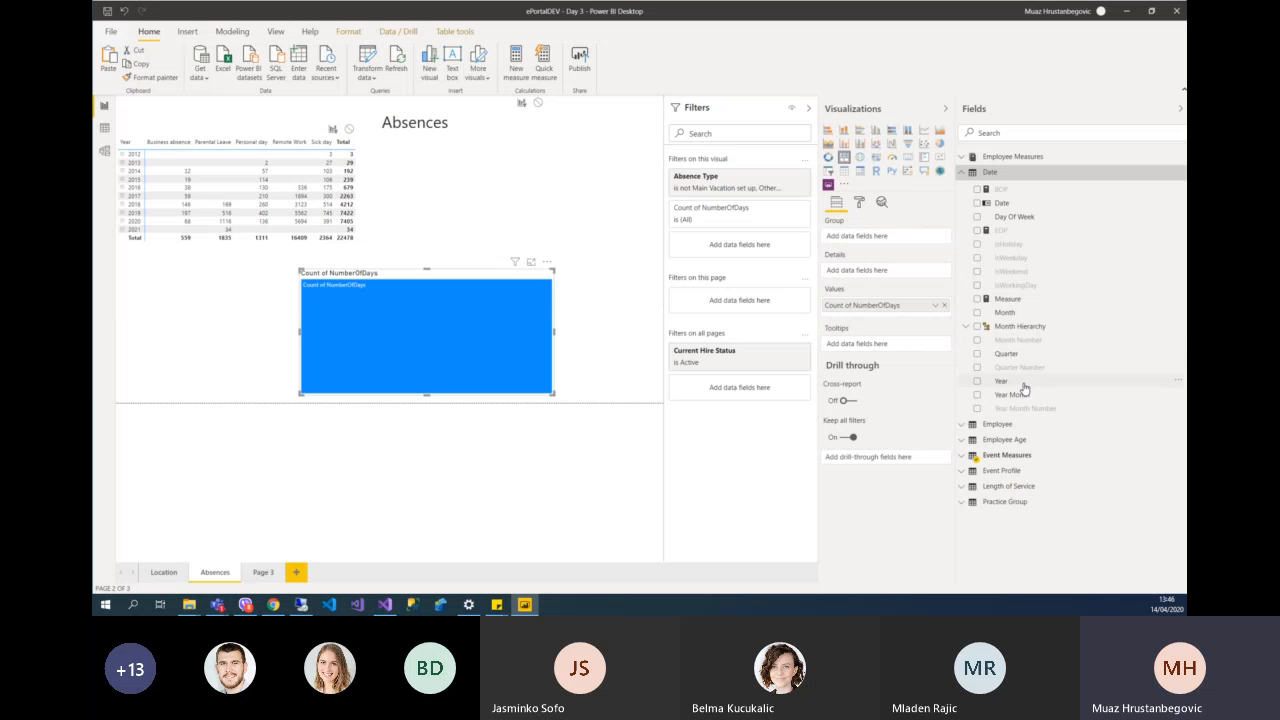
left_click(966, 443)
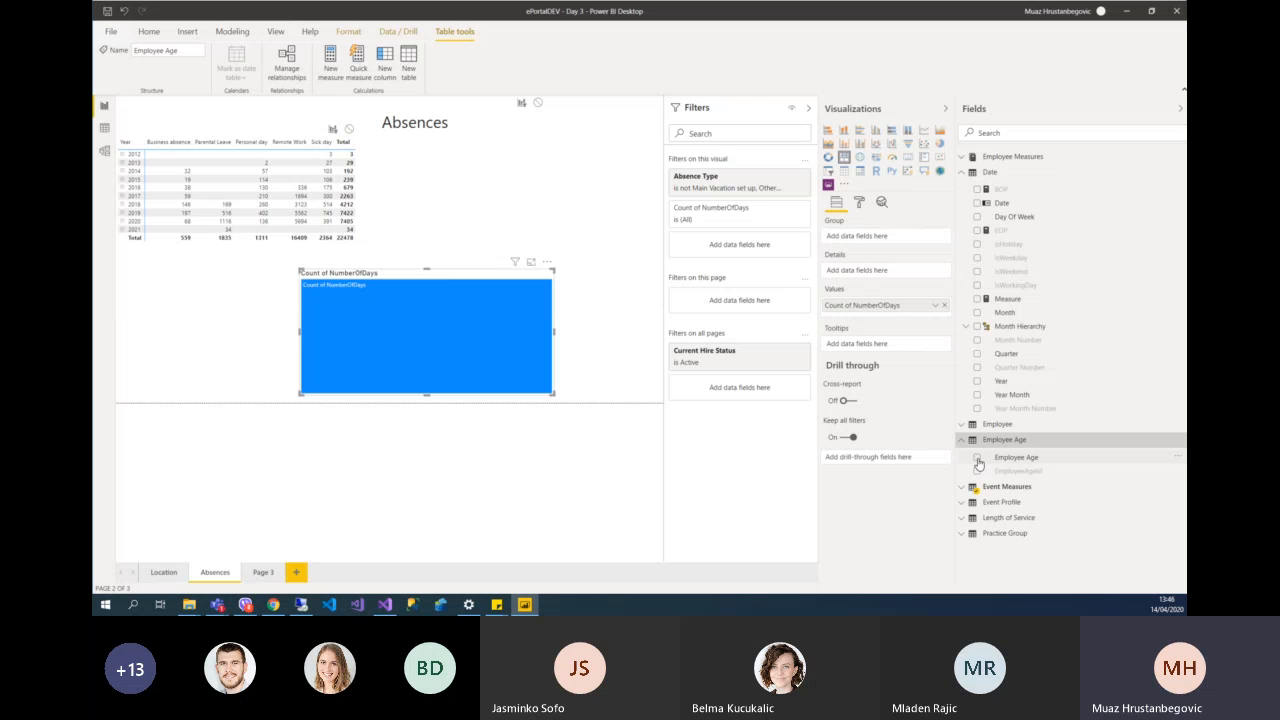
left_click(978, 460)
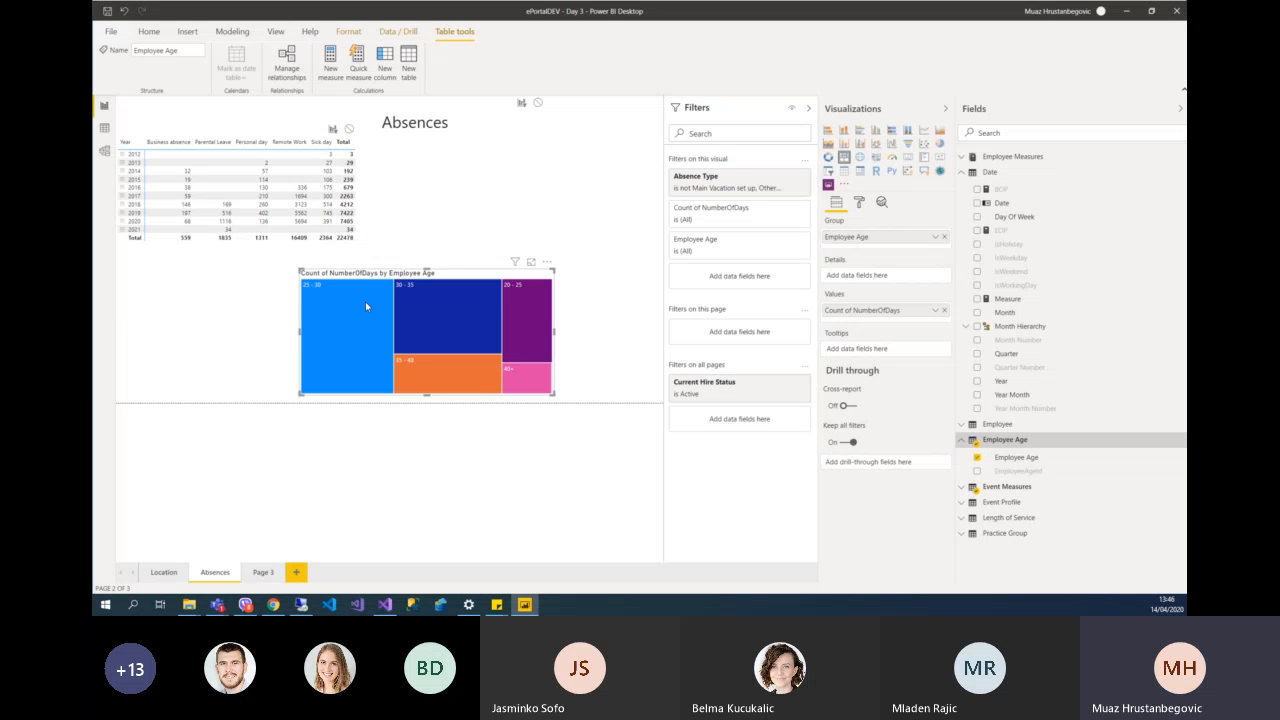
- Add Employee Name from the Employee table as a second group level under Employee Age in the treemap
mouse_move(378, 287)
left_click(966, 173)
left_click(967, 188)
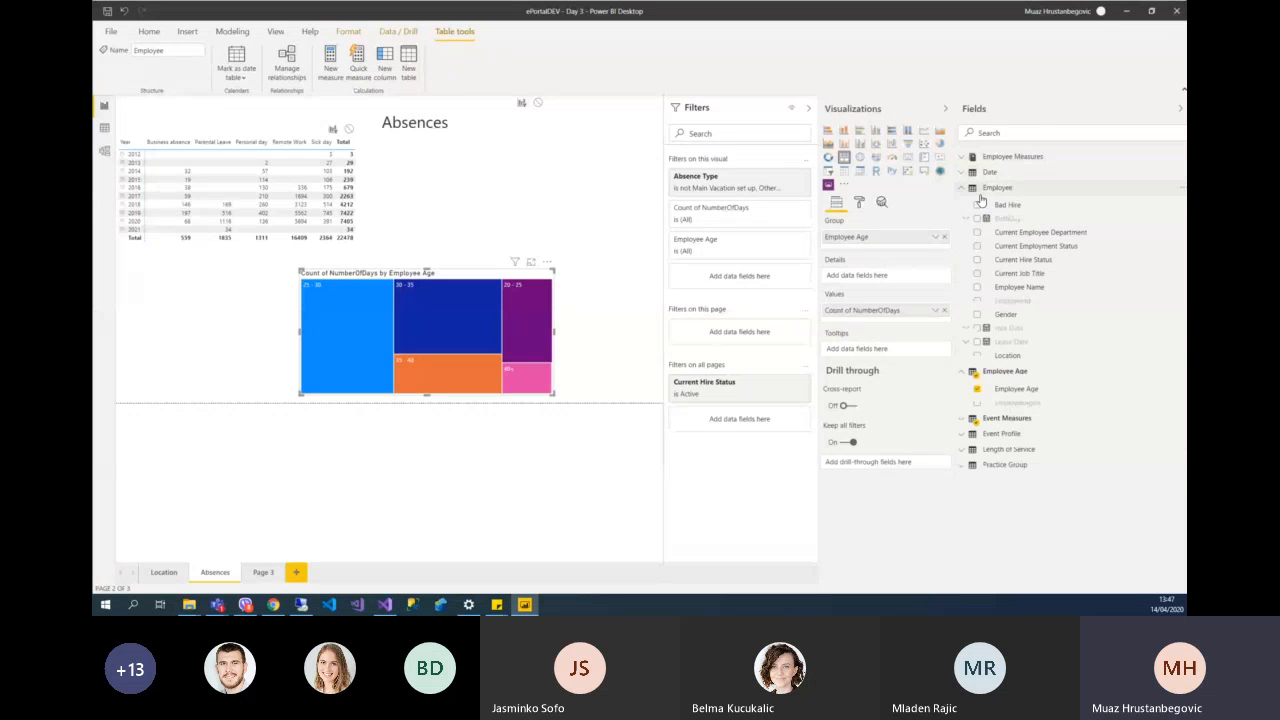
left_click_drag(1002, 289, 863, 246)
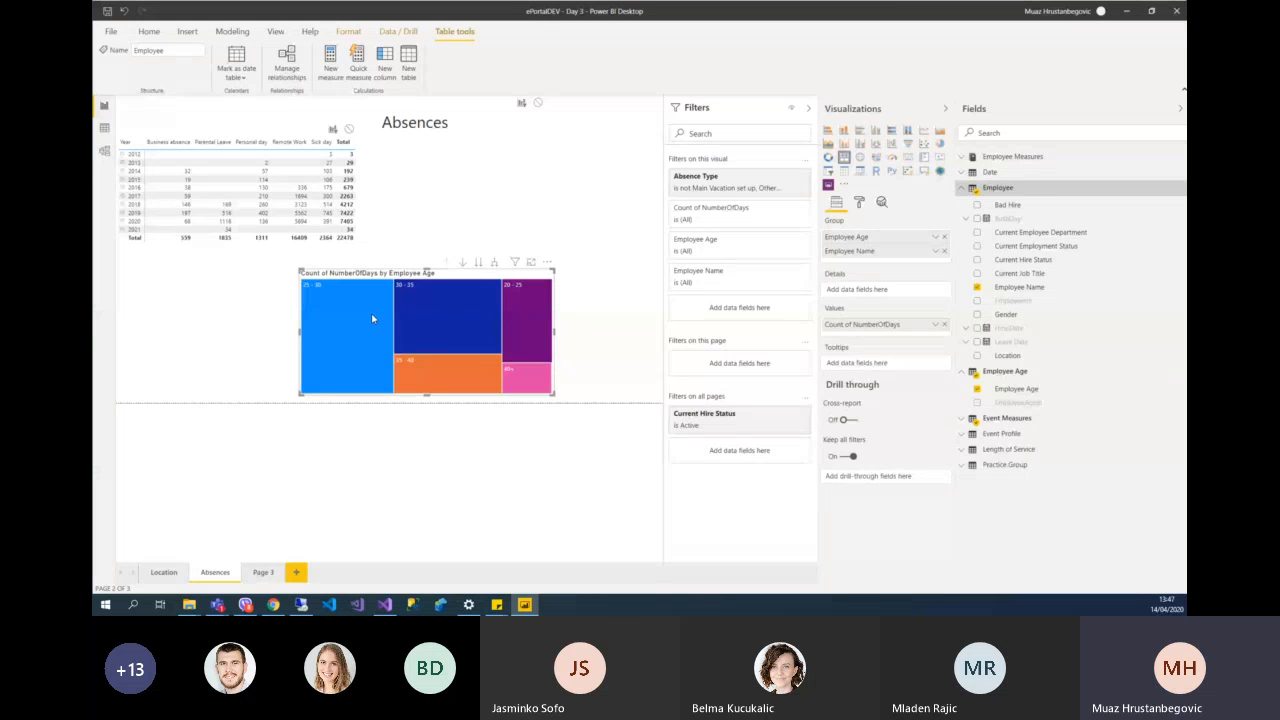
- Examine the treemap at the next hierarchy level and with all levels expanded, drilling back up to Employee Age each time
mouse_move(372, 318)
left_click(463, 262)
left_click(479, 263)
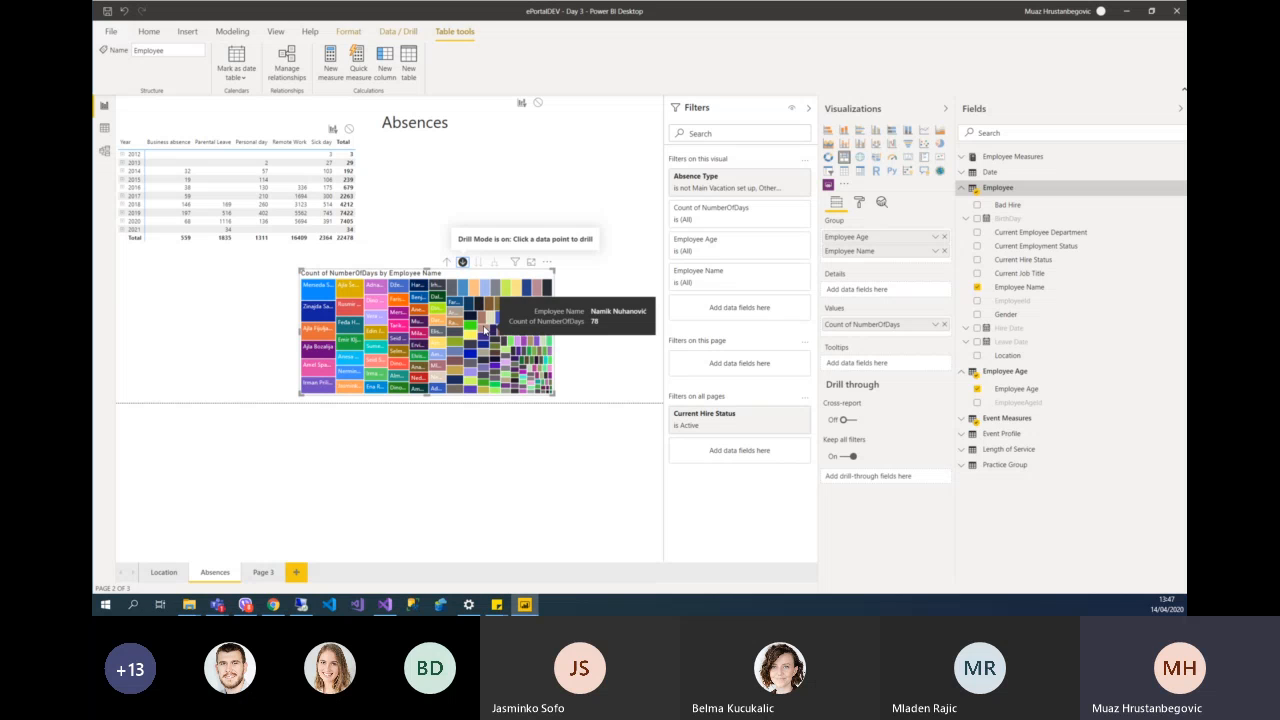
left_click(447, 262)
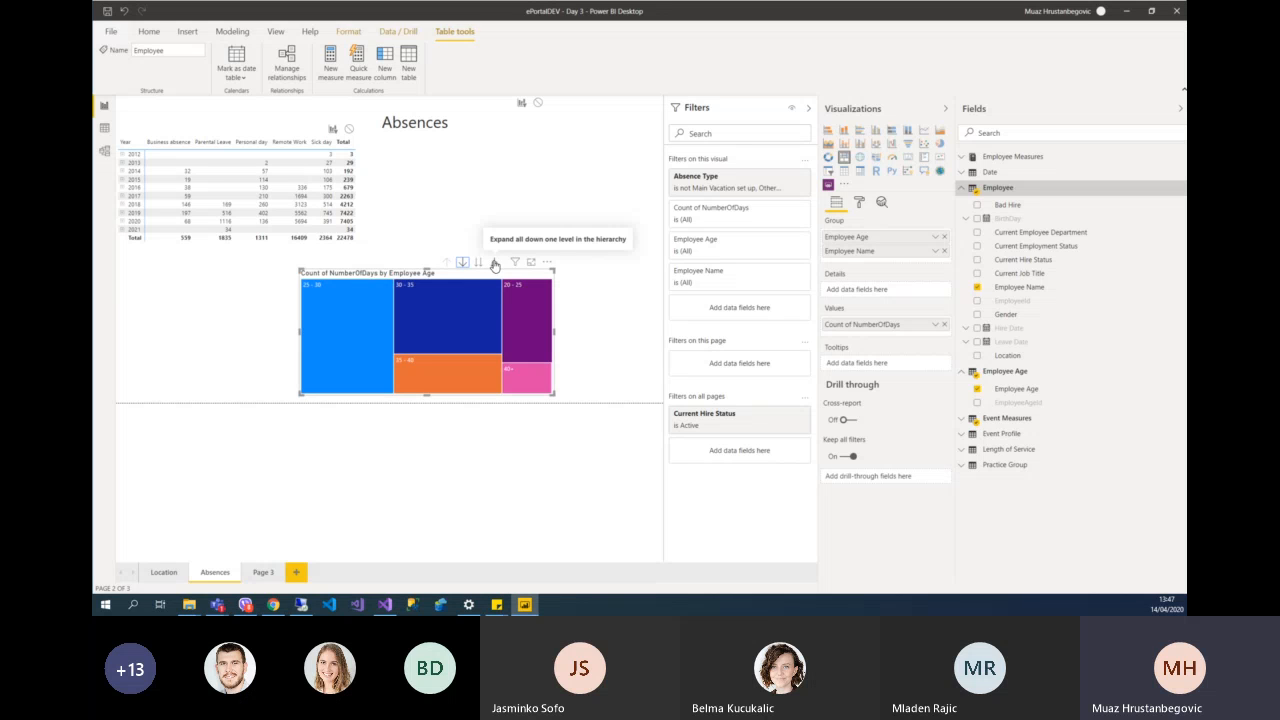
left_click(494, 265)
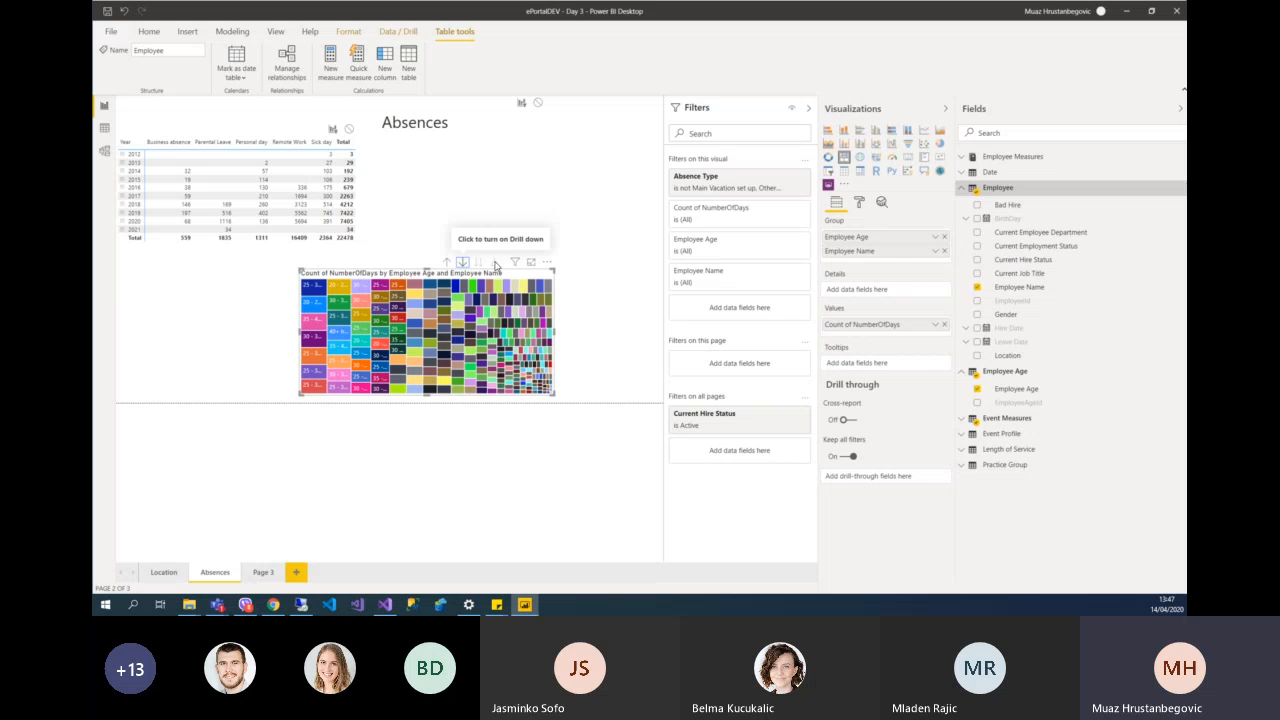
left_click(448, 267)
- Turn on drill mode, drill into the treemap's 25 - 30 age group to view its employees, and drill back up
left_click(462, 264)
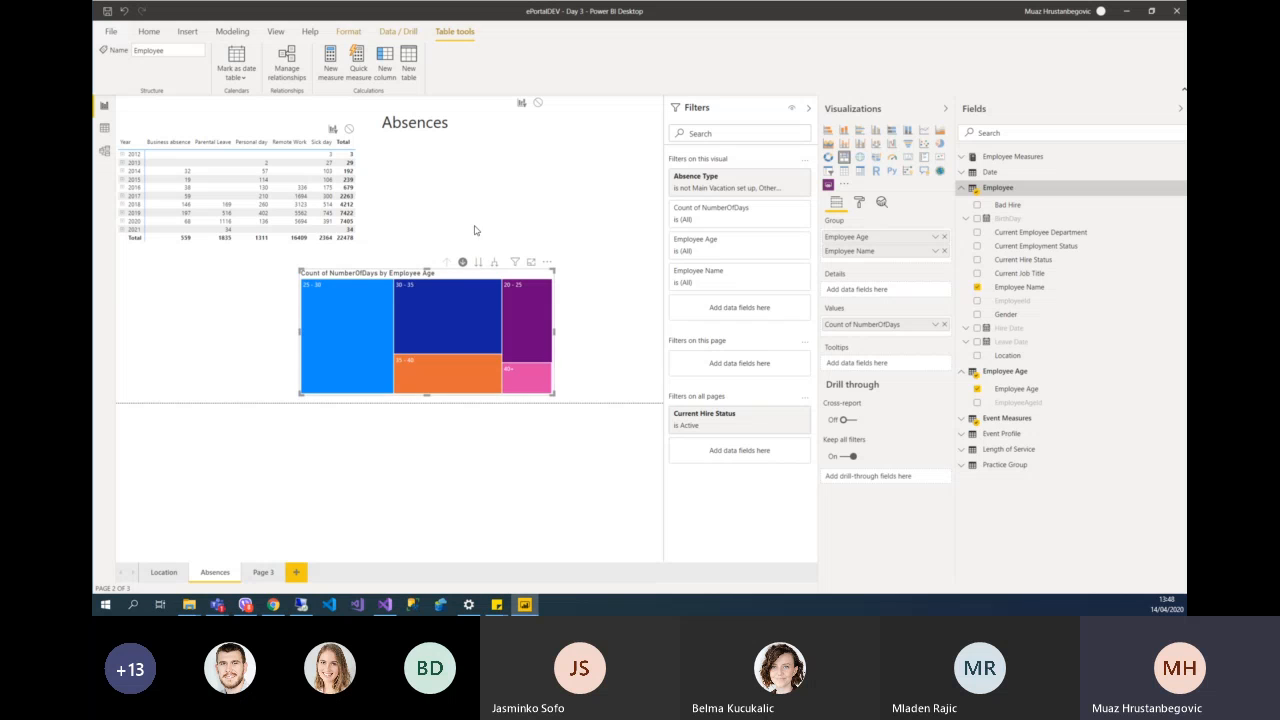
left_click(345, 321)
left_click(445, 264)
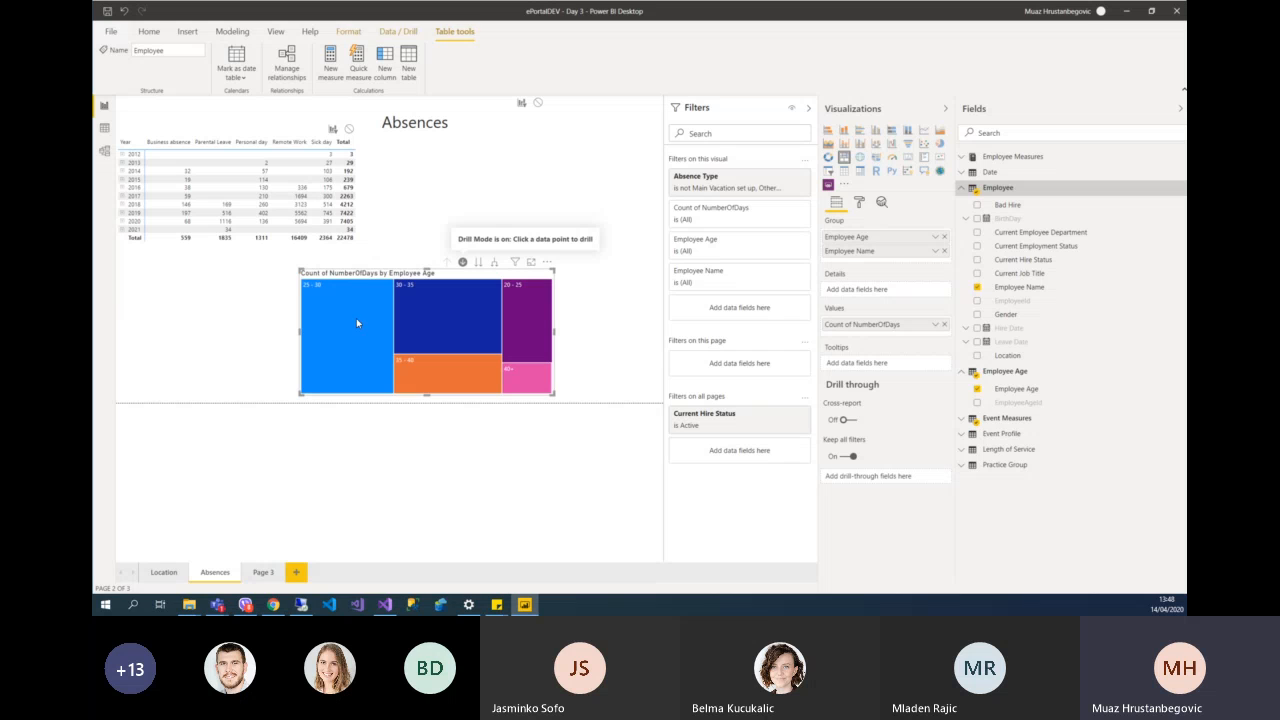
mouse_move(348, 302)
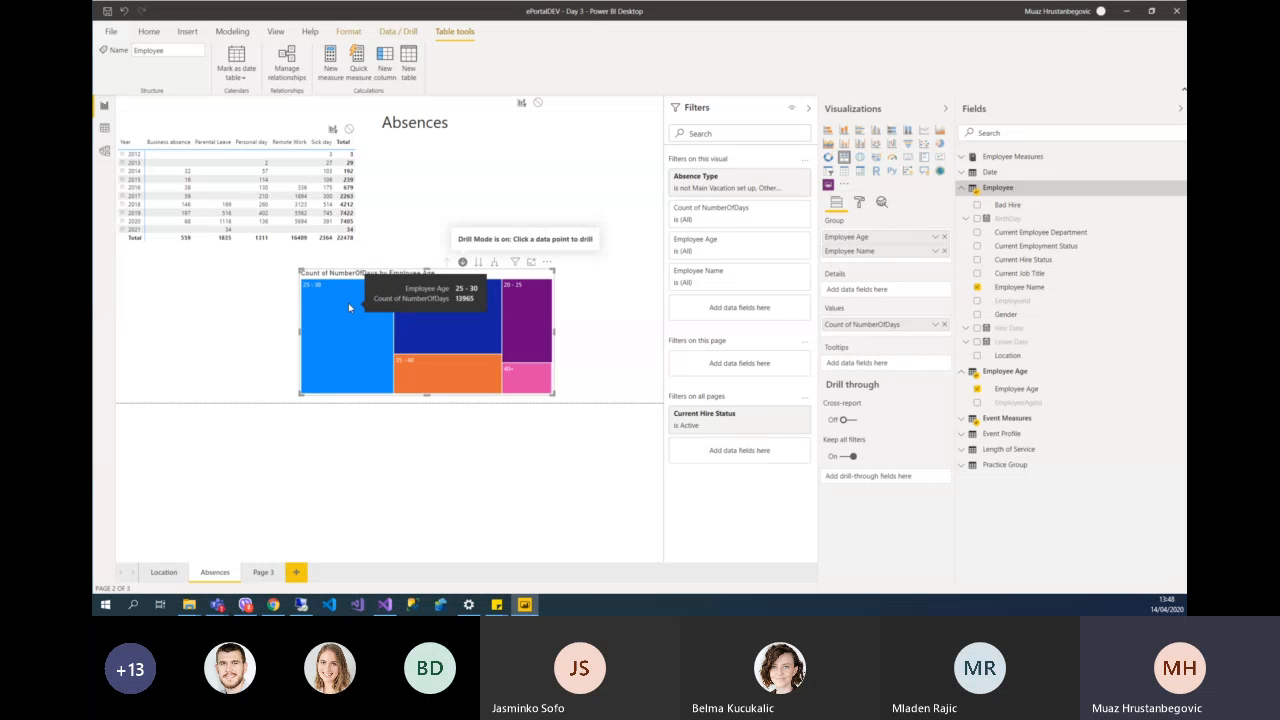
left_click(348, 302)
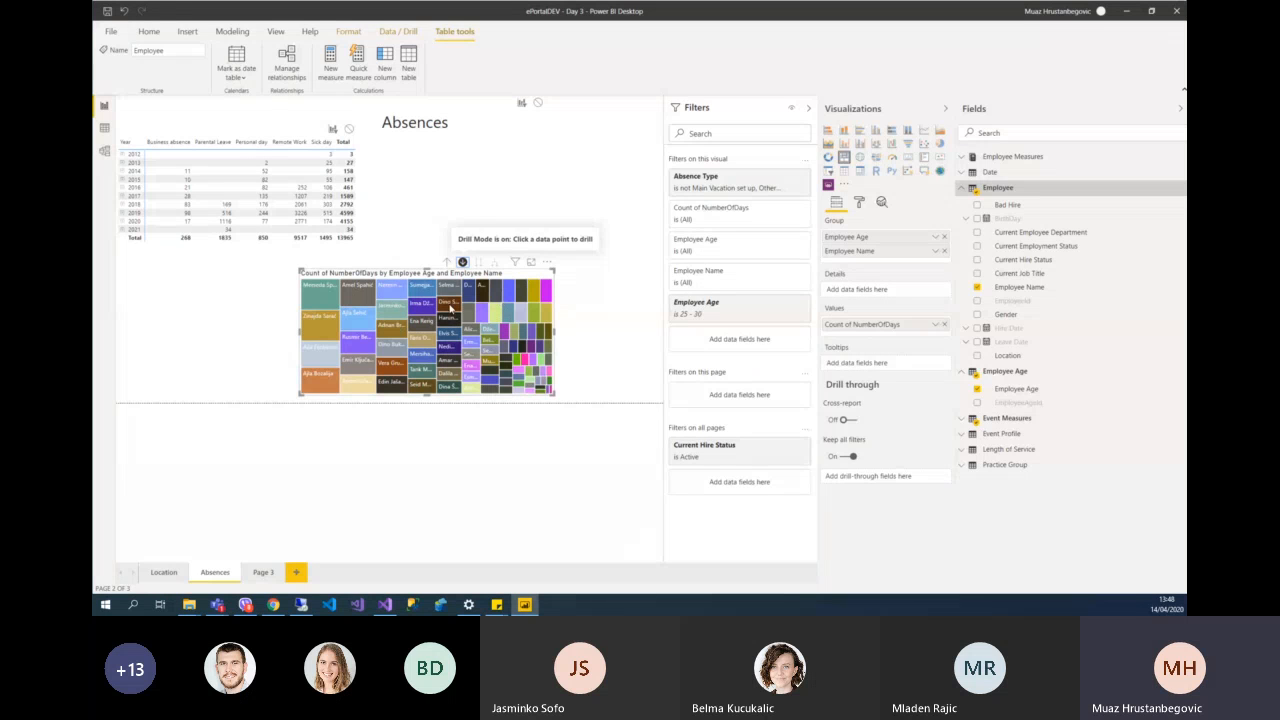
mouse_move(481, 298)
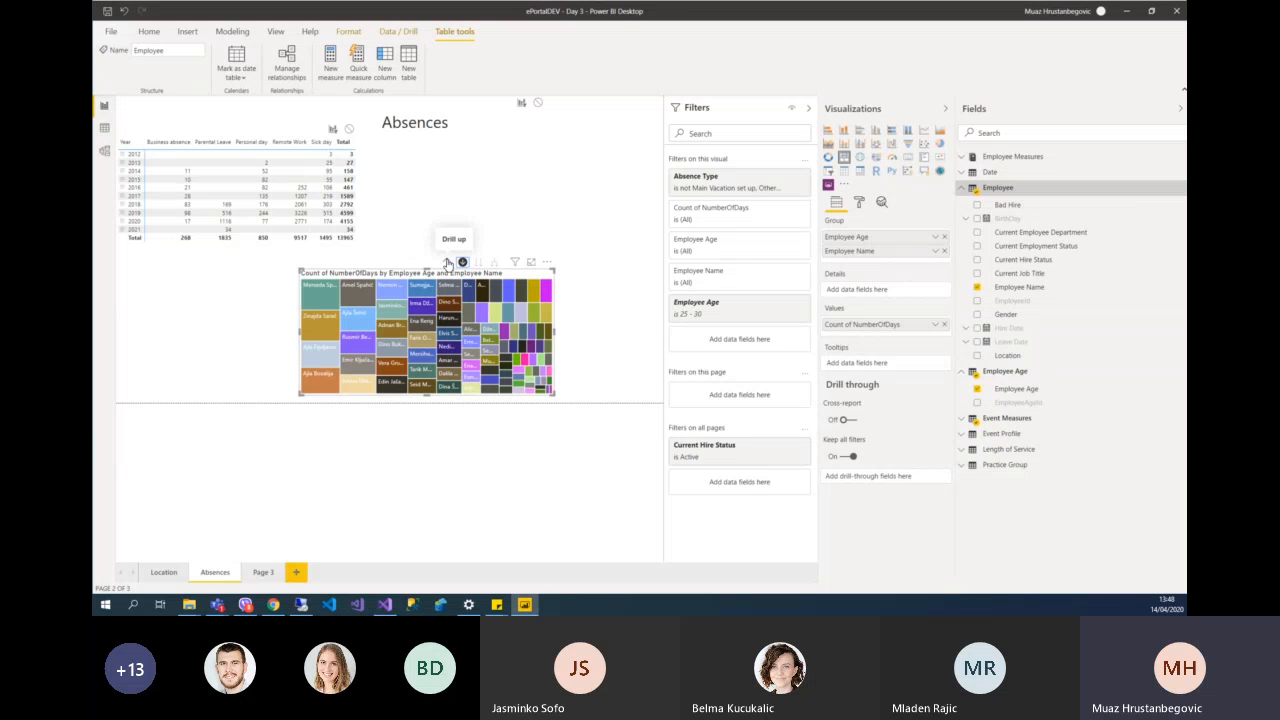
left_click(448, 263)
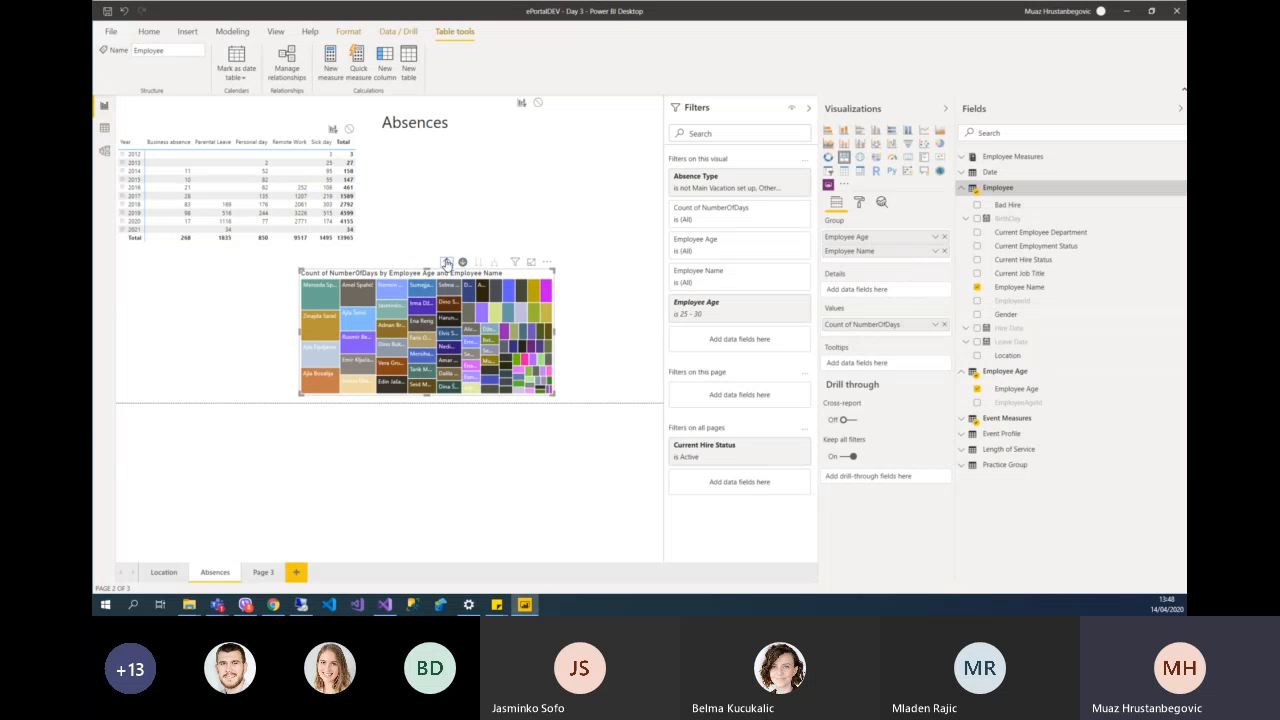
- Align the treemap with the matrix's left edge, make it narrower, and drill up from the 20 - 25 age group
left_click_drag(471, 278, 291, 279)
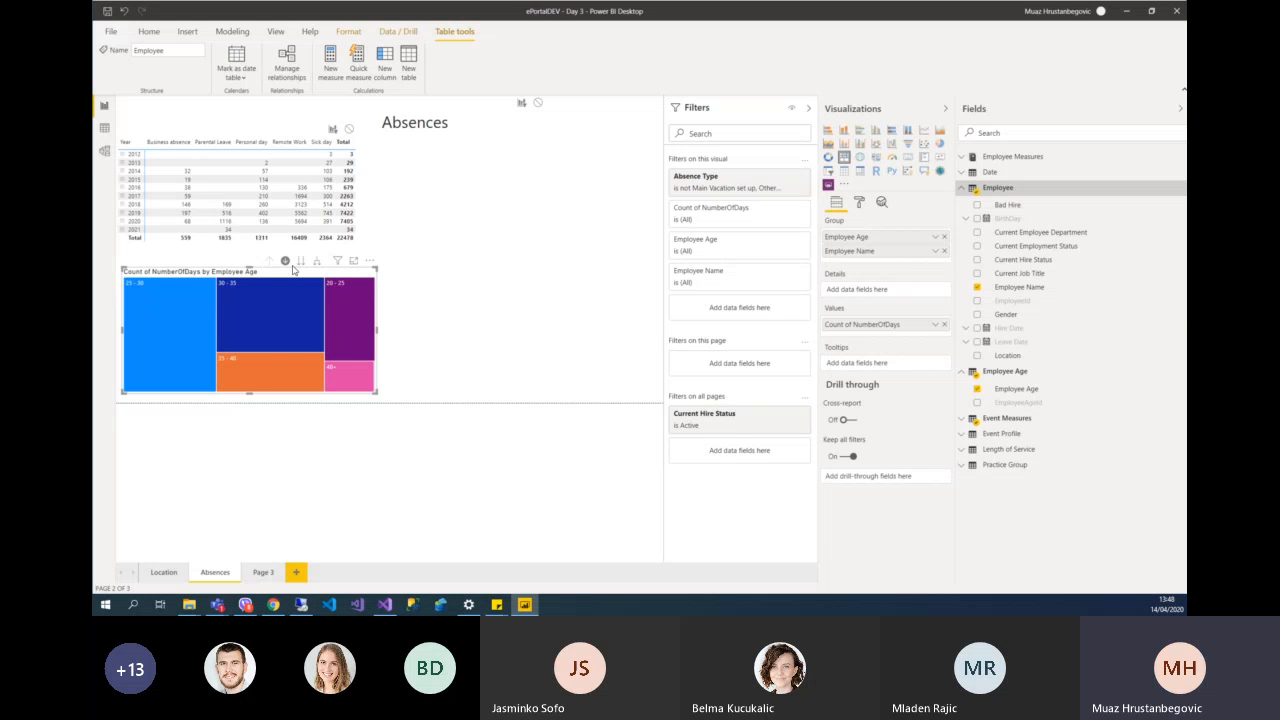
left_click(528, 295)
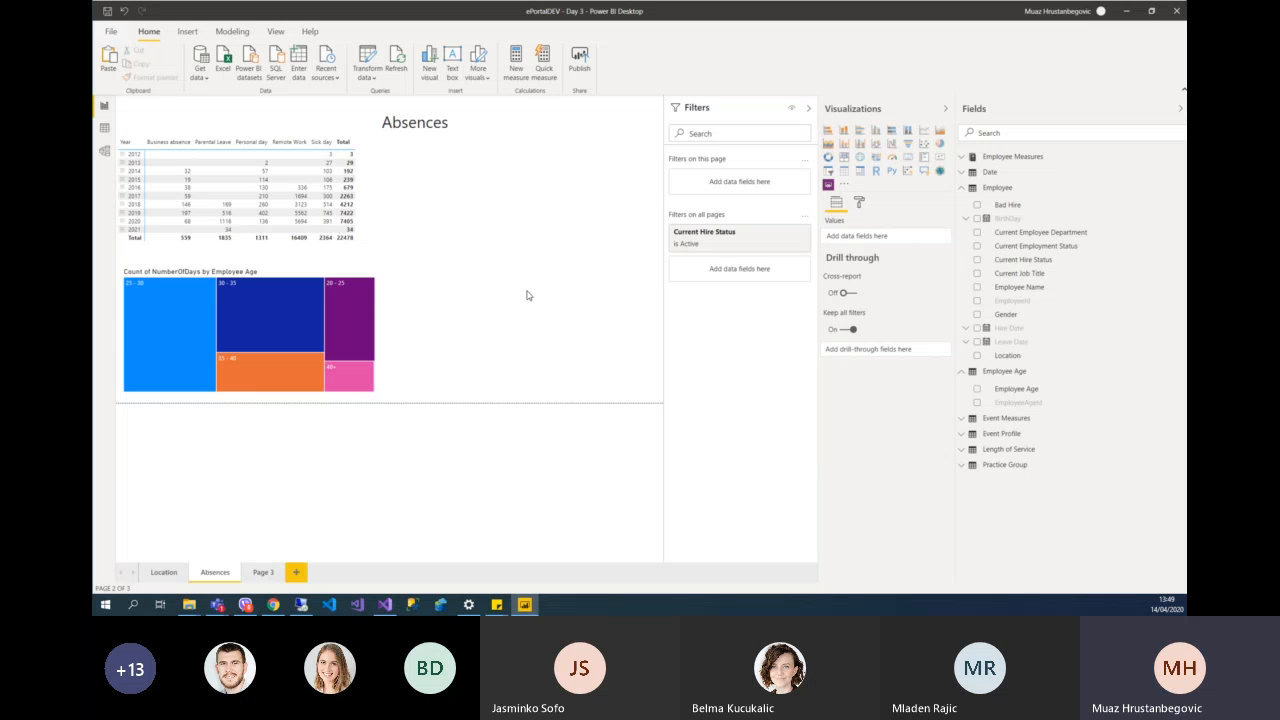
left_click(372, 322)
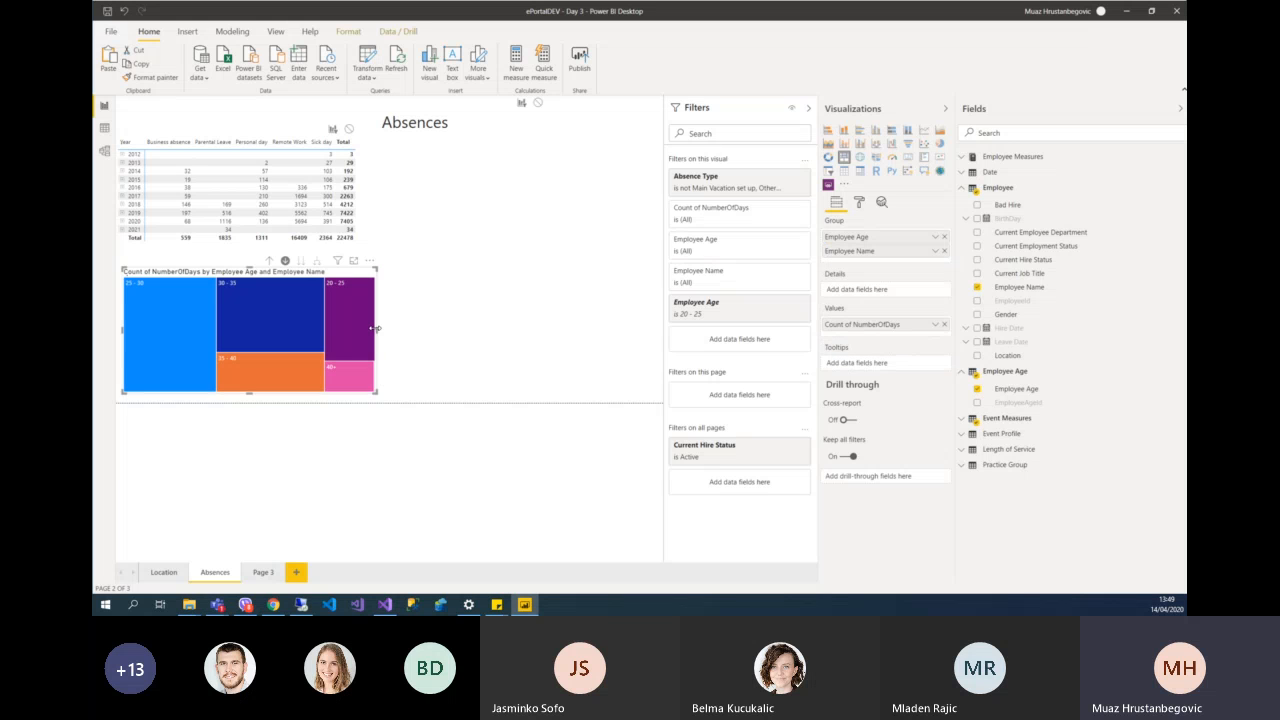
left_click_drag(376, 328, 323, 329)
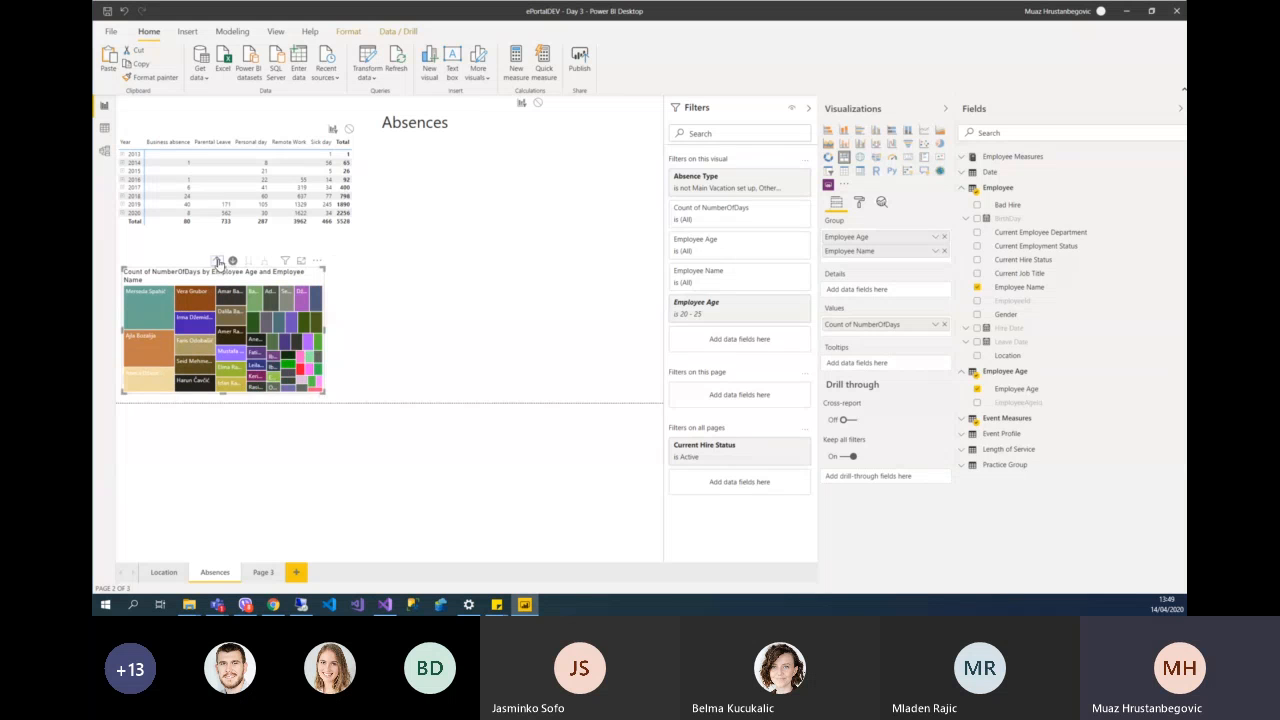
left_click(217, 261)
left_click(419, 239)
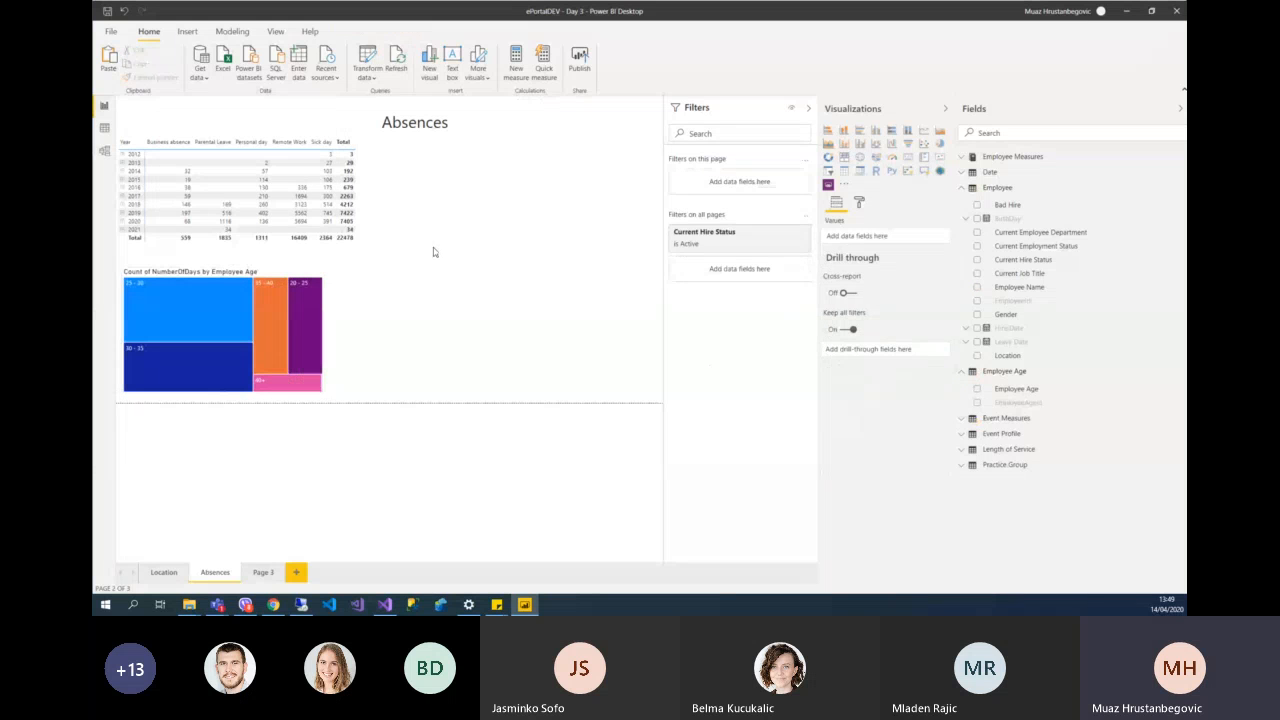
- Add a line chart beside the treemap with Year from the Date table on its axis, and make it slightly wider
left_click(922, 131)
left_click_drag(545, 302, 605, 300)
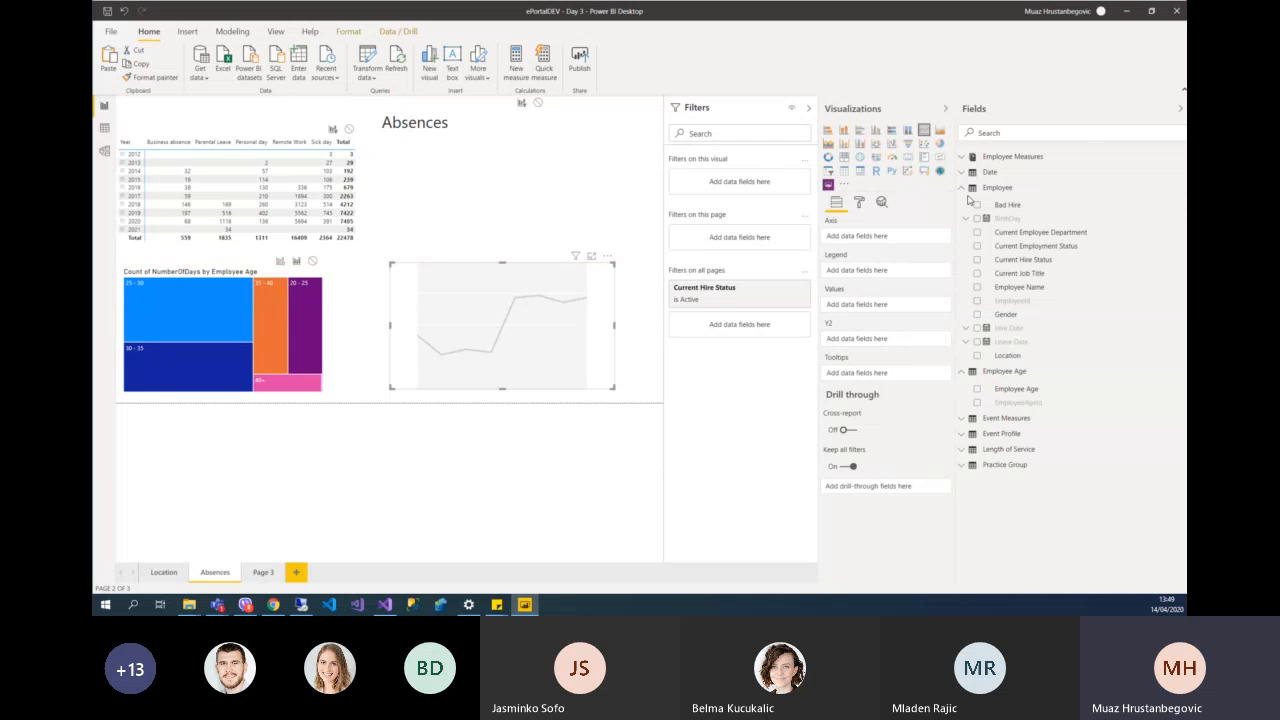
left_click(963, 190)
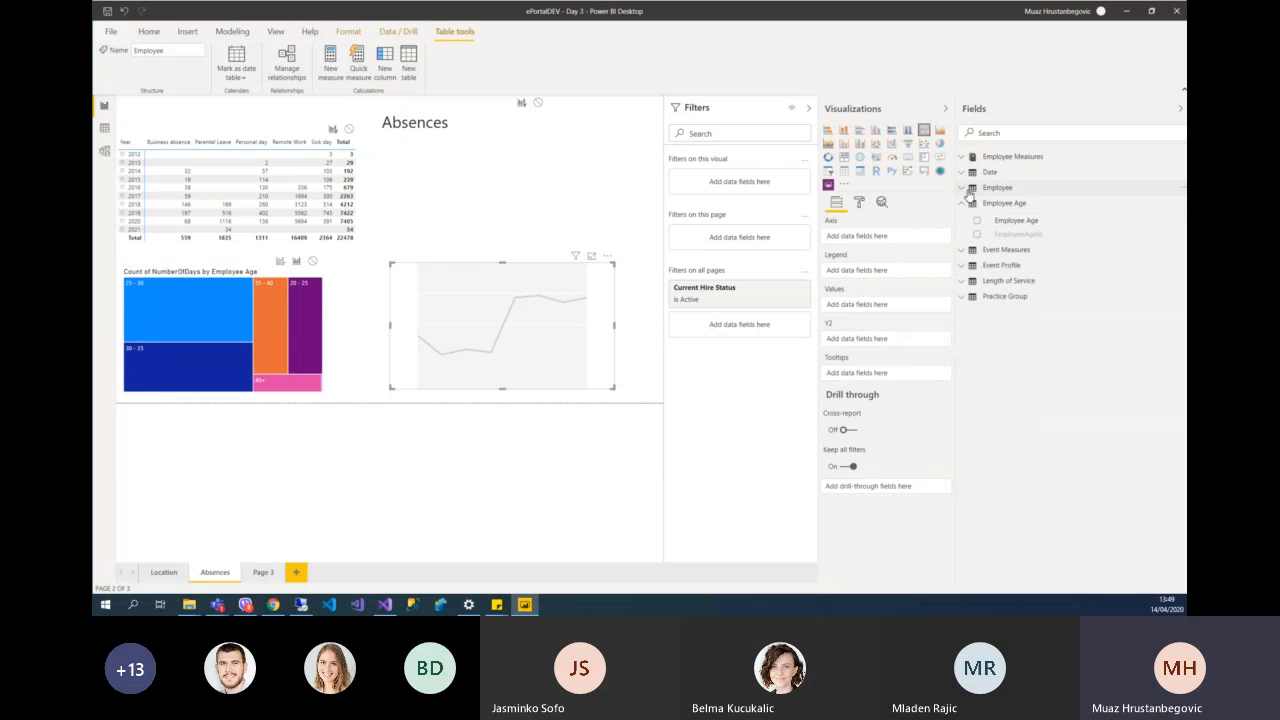
left_click(964, 175)
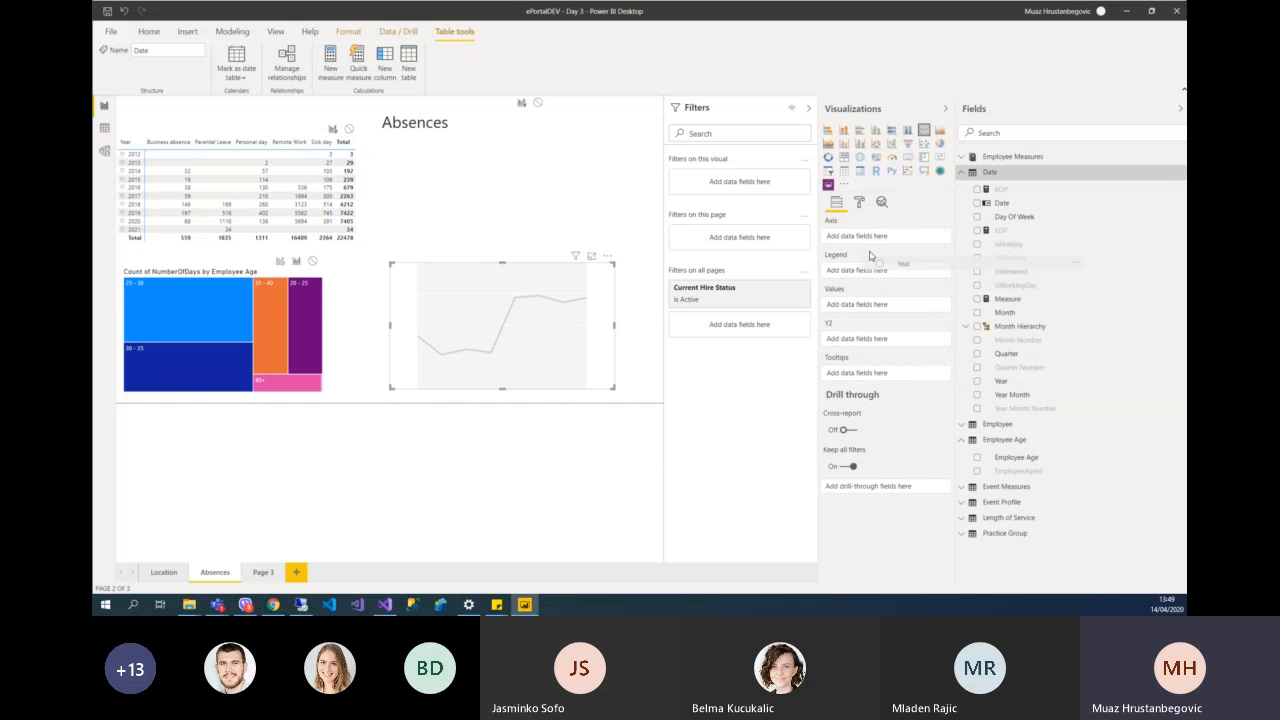
left_click_drag(848, 237, 848, 237)
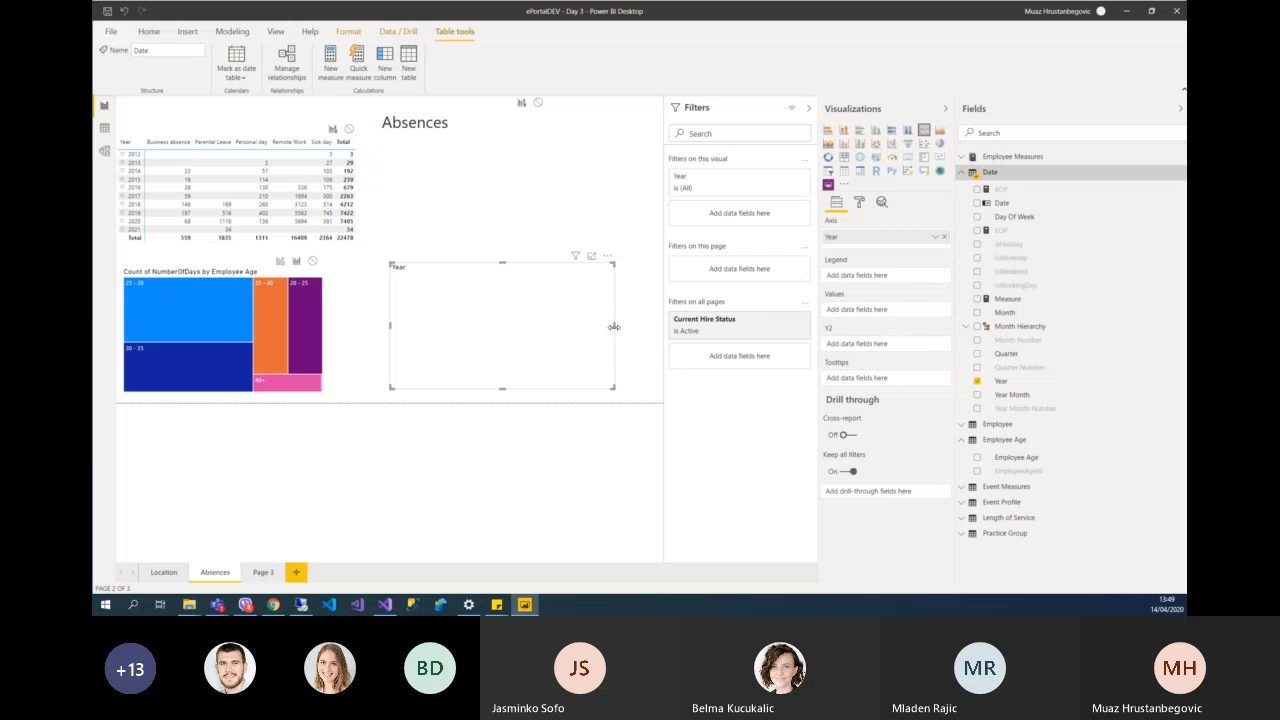
left_click_drag(614, 330, 626, 330)
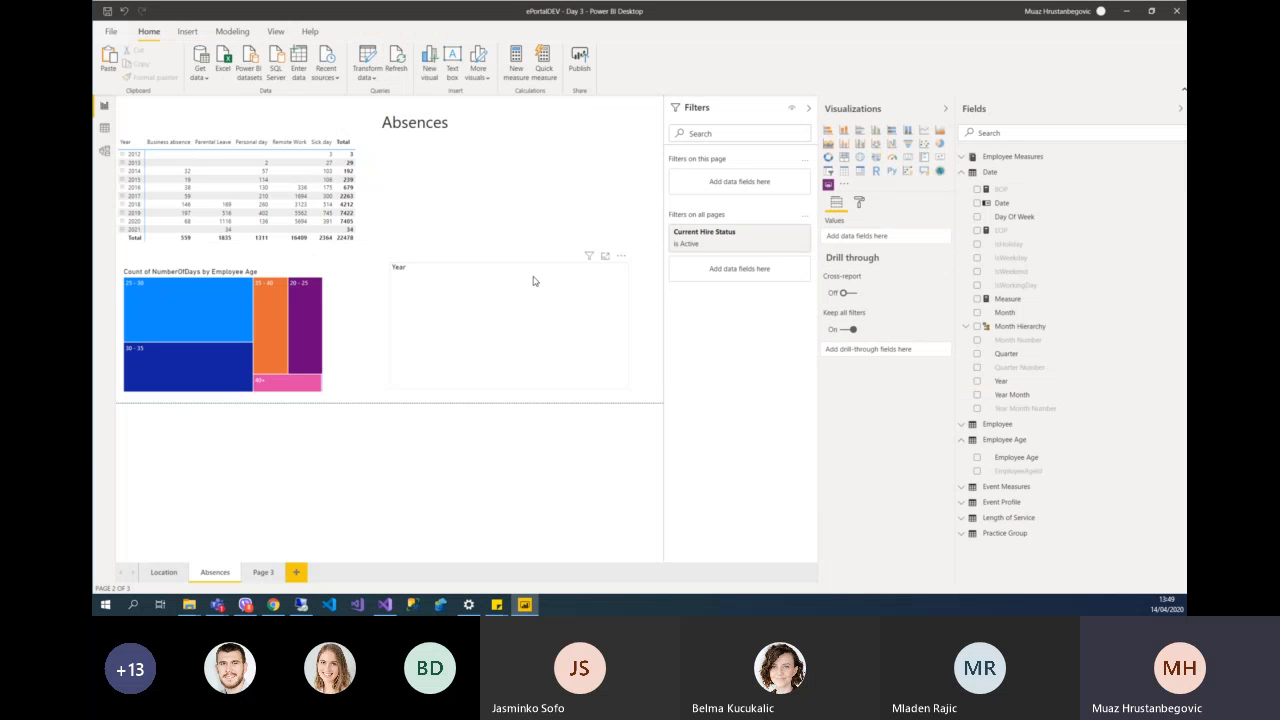
mouse_move(566, 277)
left_mouse_down()
mouse_move(540, 271)
mouse_move(551, 279)
left_mouse_up()
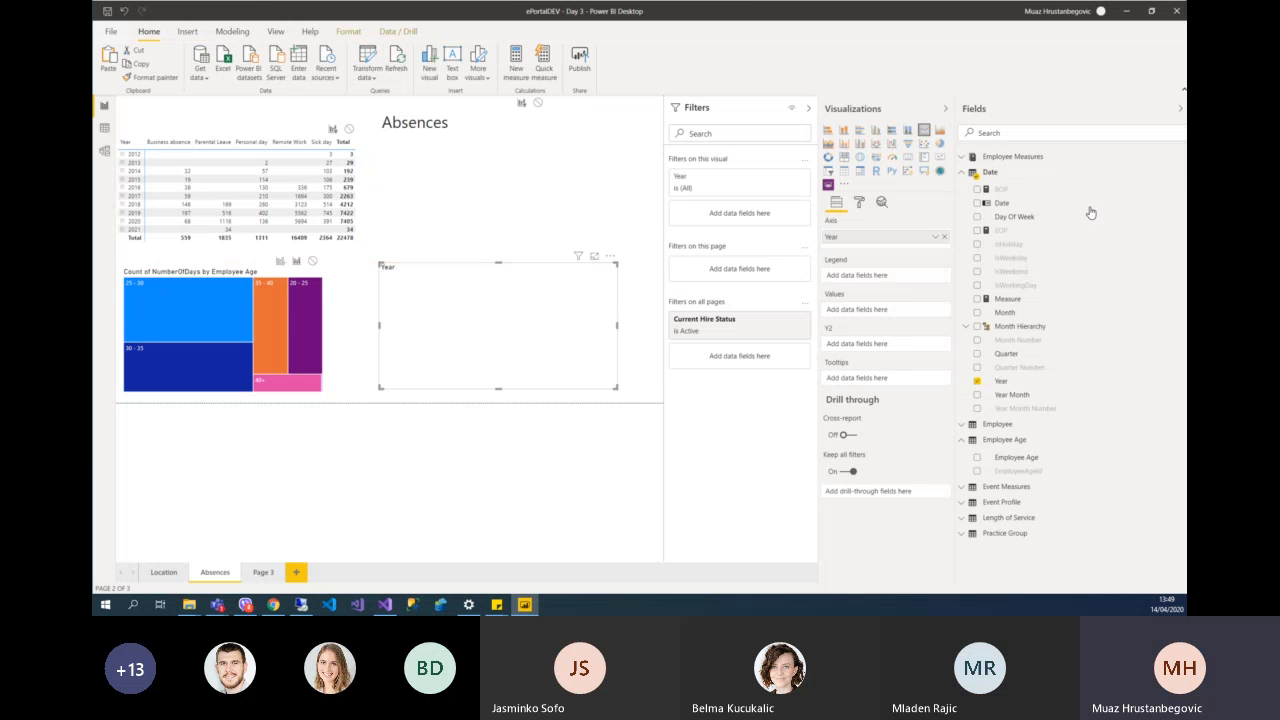
- Plot Total number of absence days, Number of absence days Remote and Number of absence days Vacation as the line chart's values
left_click(960, 172)
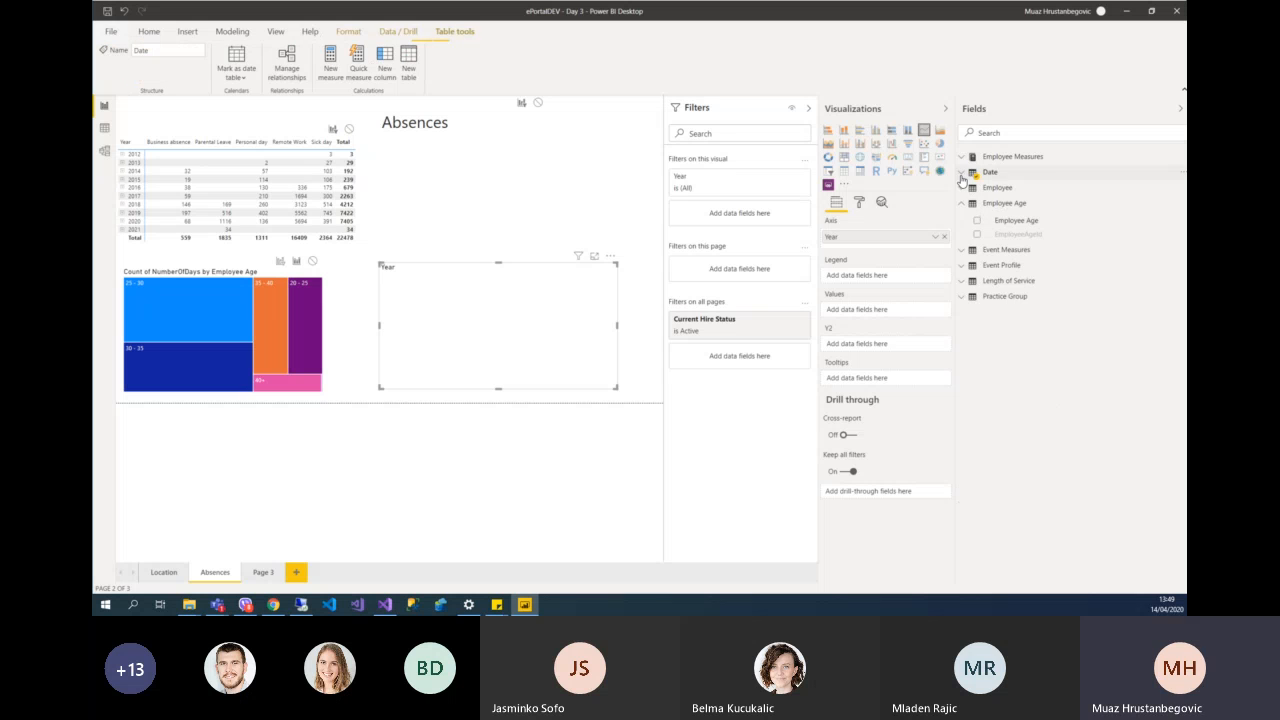
left_click(963, 250)
left_click(965, 377)
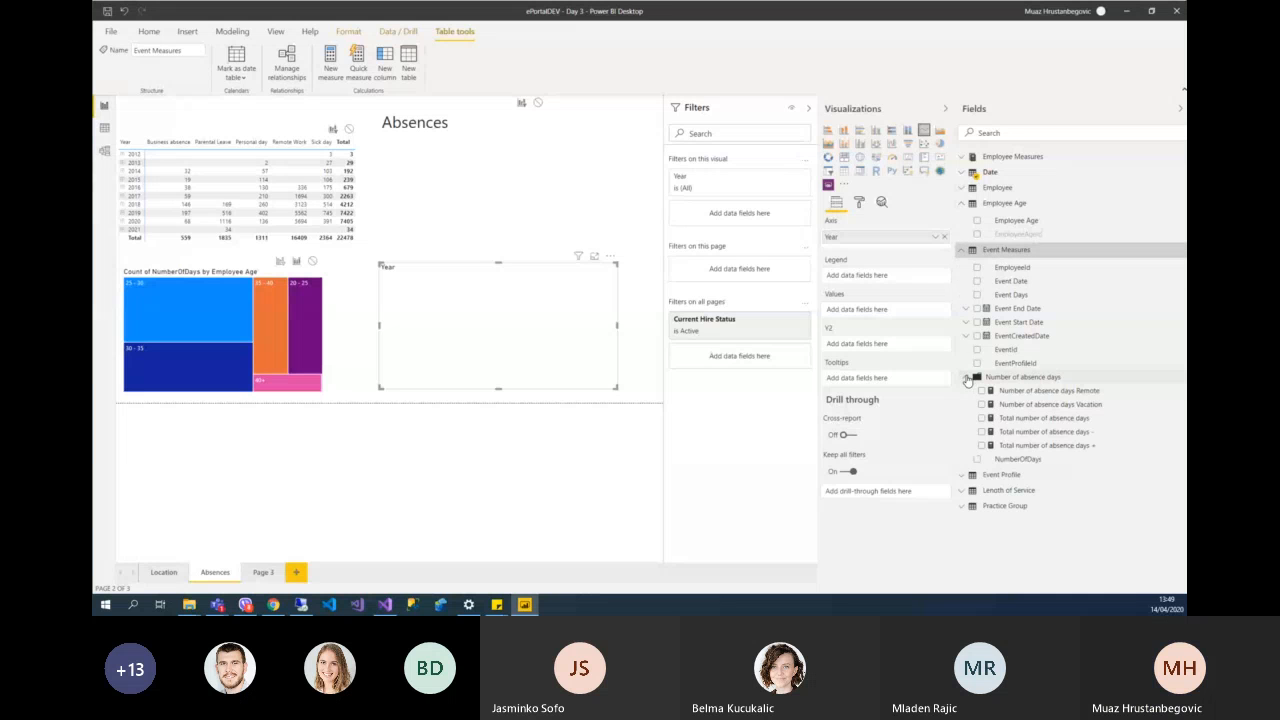
left_click_drag(956, 383, 936, 388)
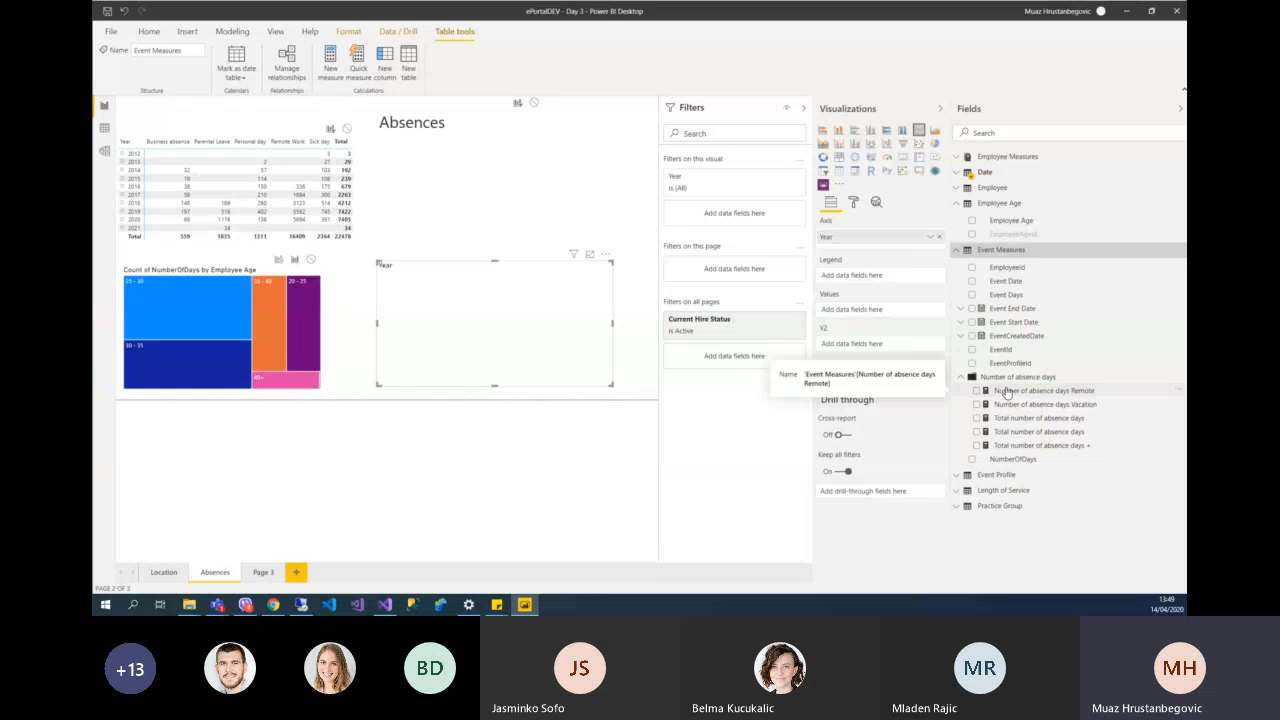
left_click_drag(1006, 391, 852, 310)
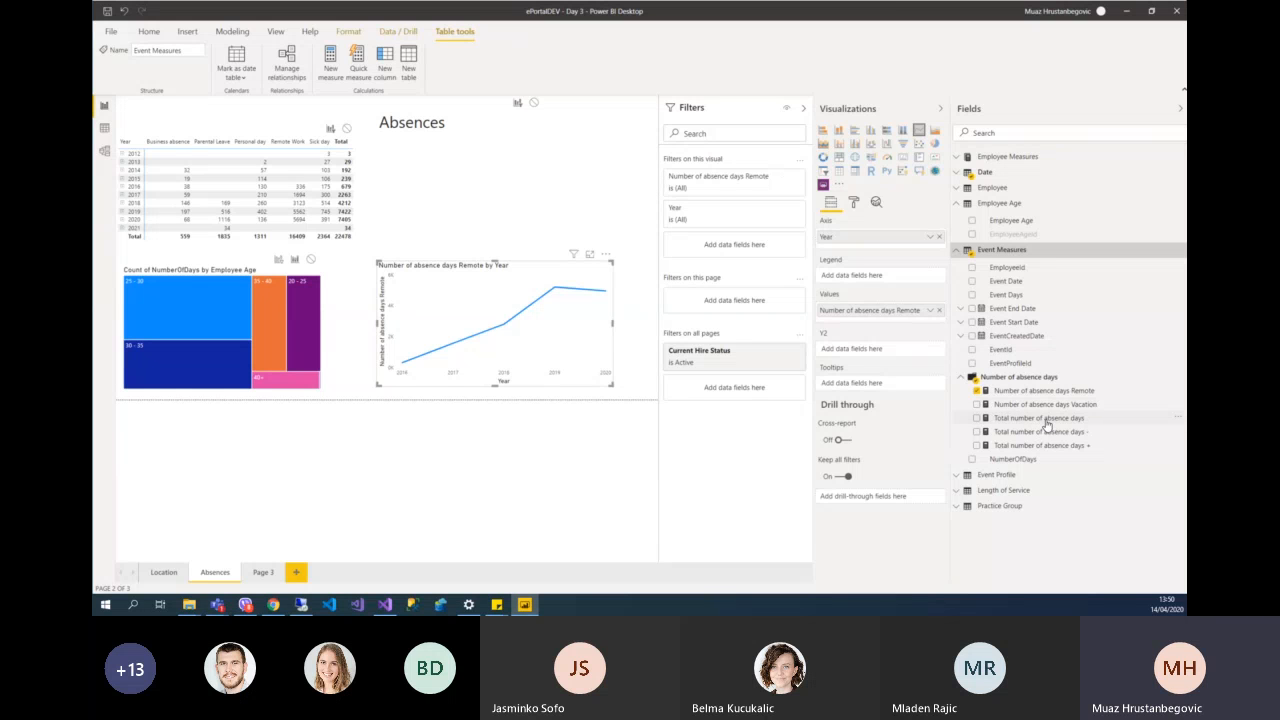
left_click_drag(1046, 425, 883, 310)
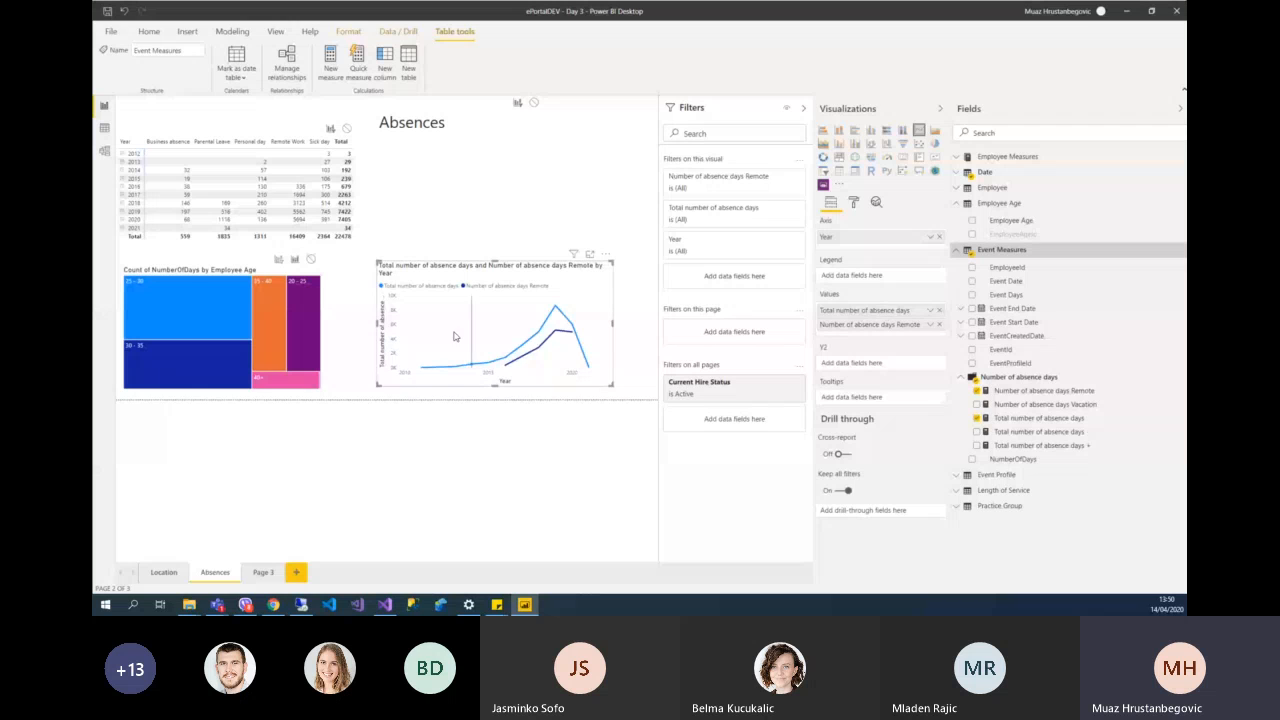
mouse_move(561, 325)
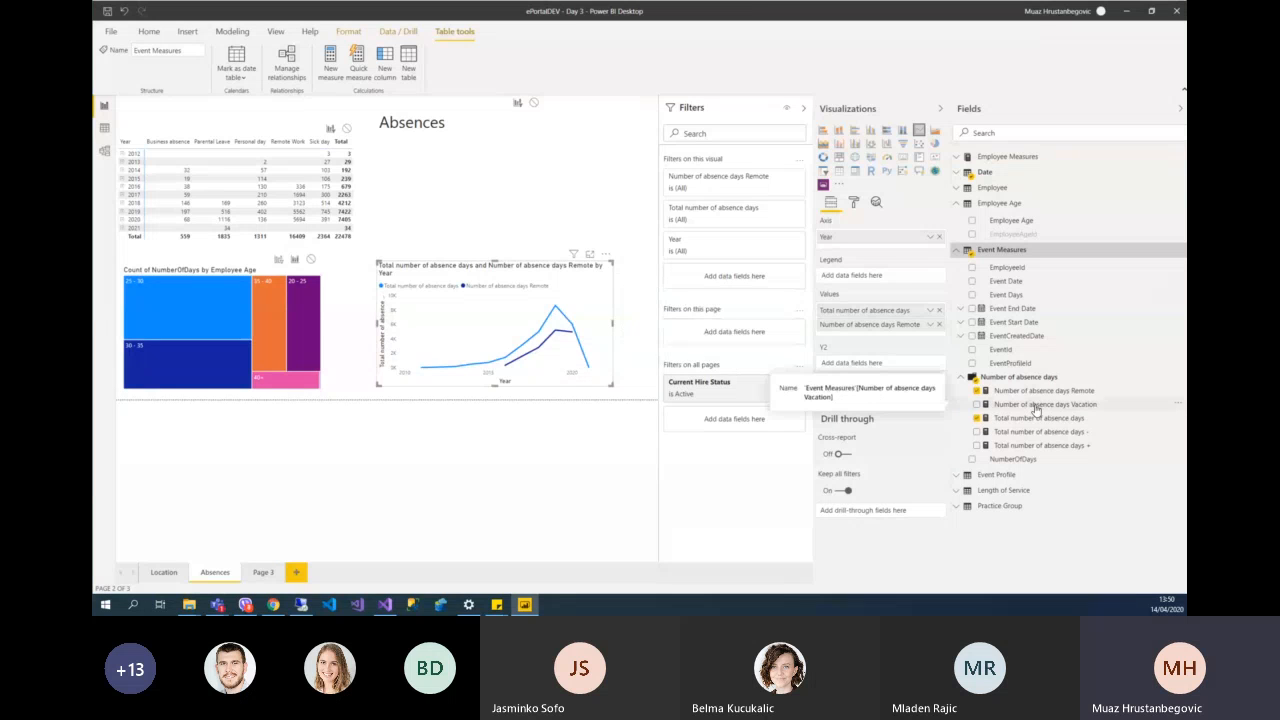
left_click_drag(1036, 410, 879, 338)
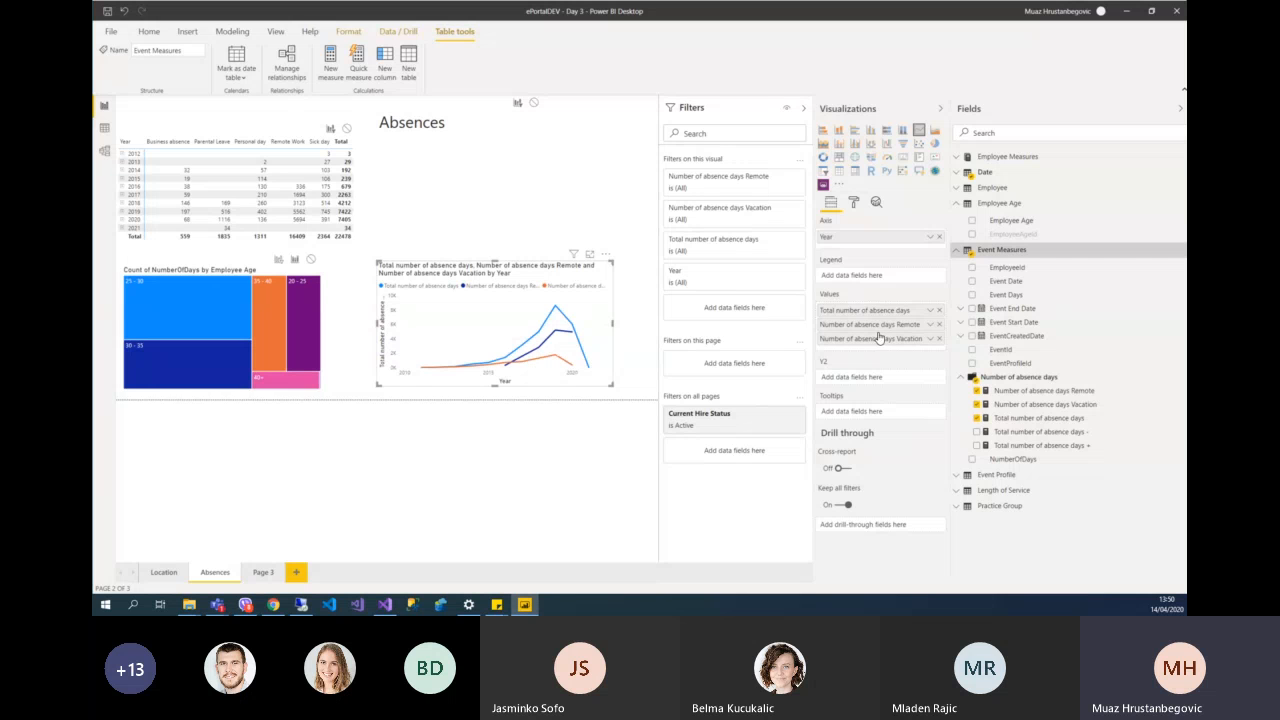
- Widen the line chart and add Month from the Date table below Year on its axis
mouse_move(615, 329)
left_mouse_down()
mouse_move(659, 342)
mouse_move(622, 328)
left_mouse_up()
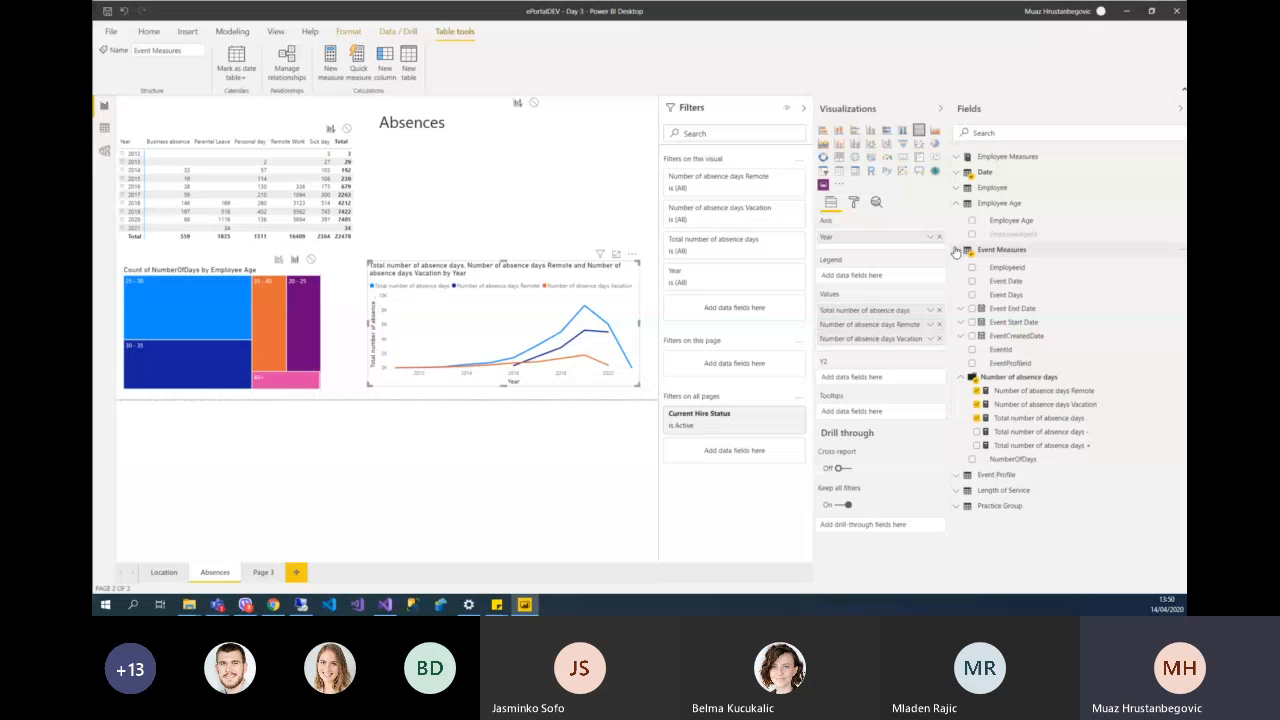
left_click(958, 173)
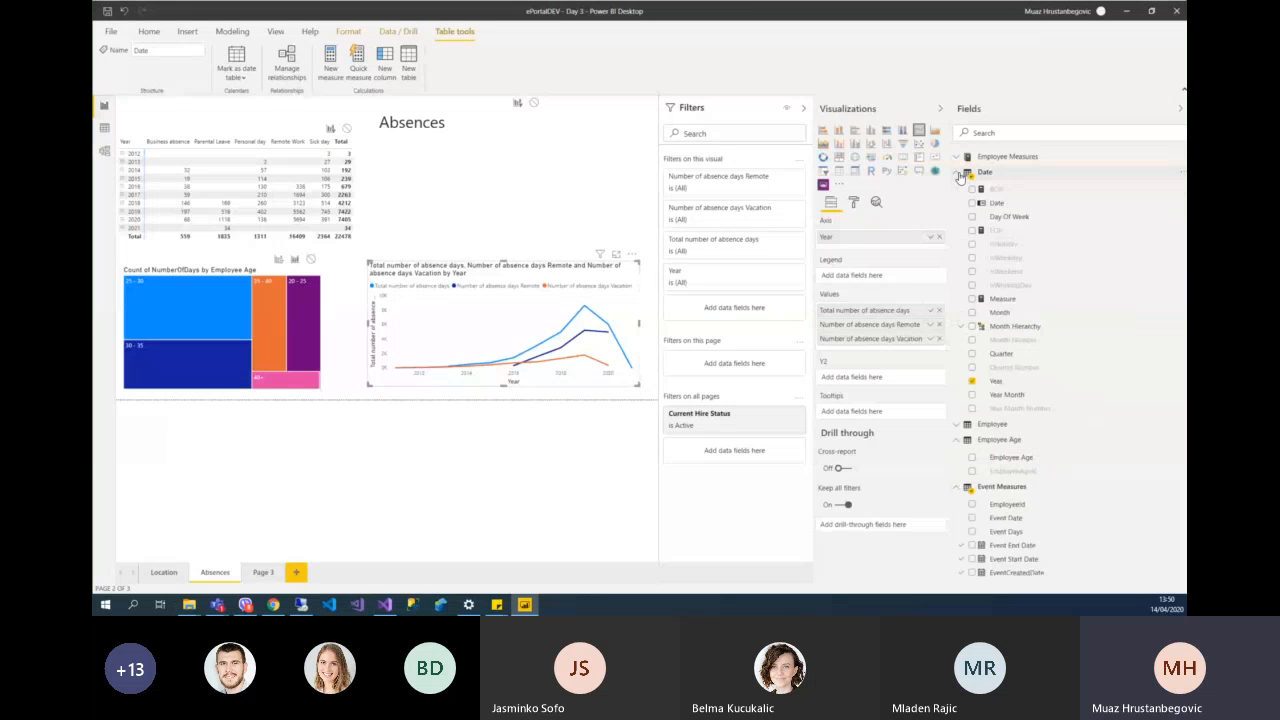
left_click_drag(1008, 315, 863, 251)
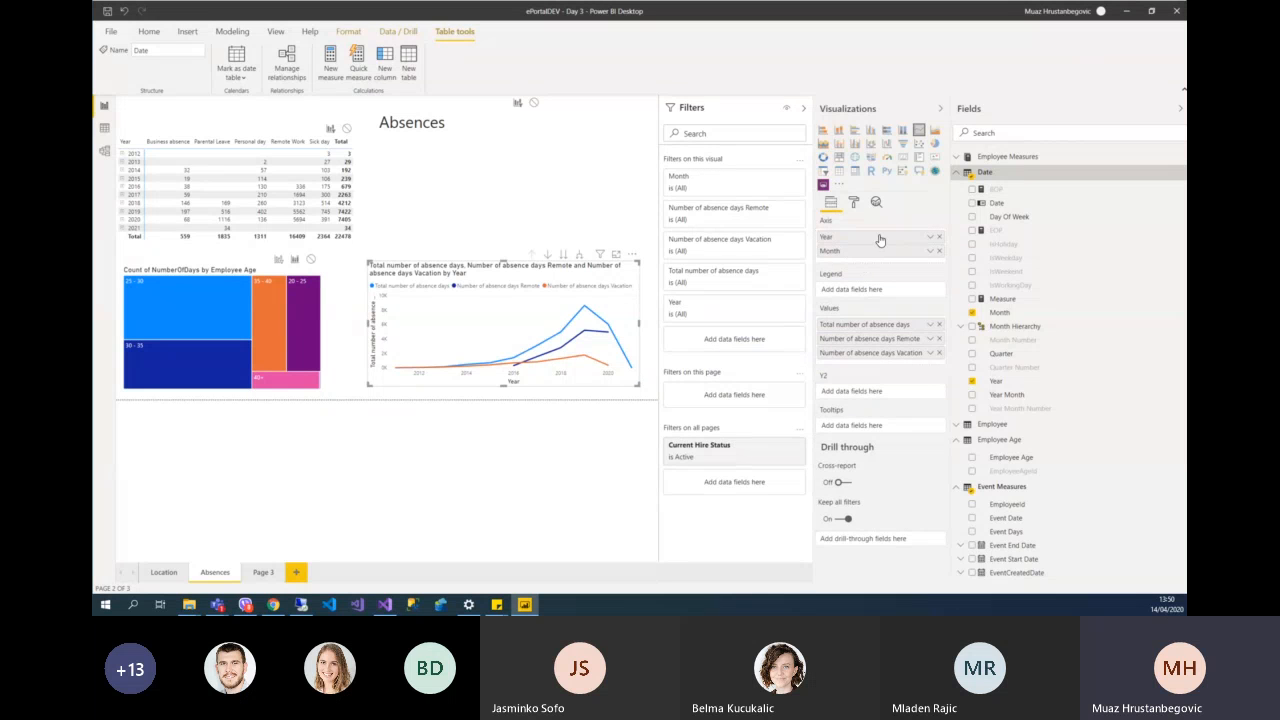
- Examine the line chart at the month level, drill back up, and drill into 2015 and back up to years
left_click(561, 256)
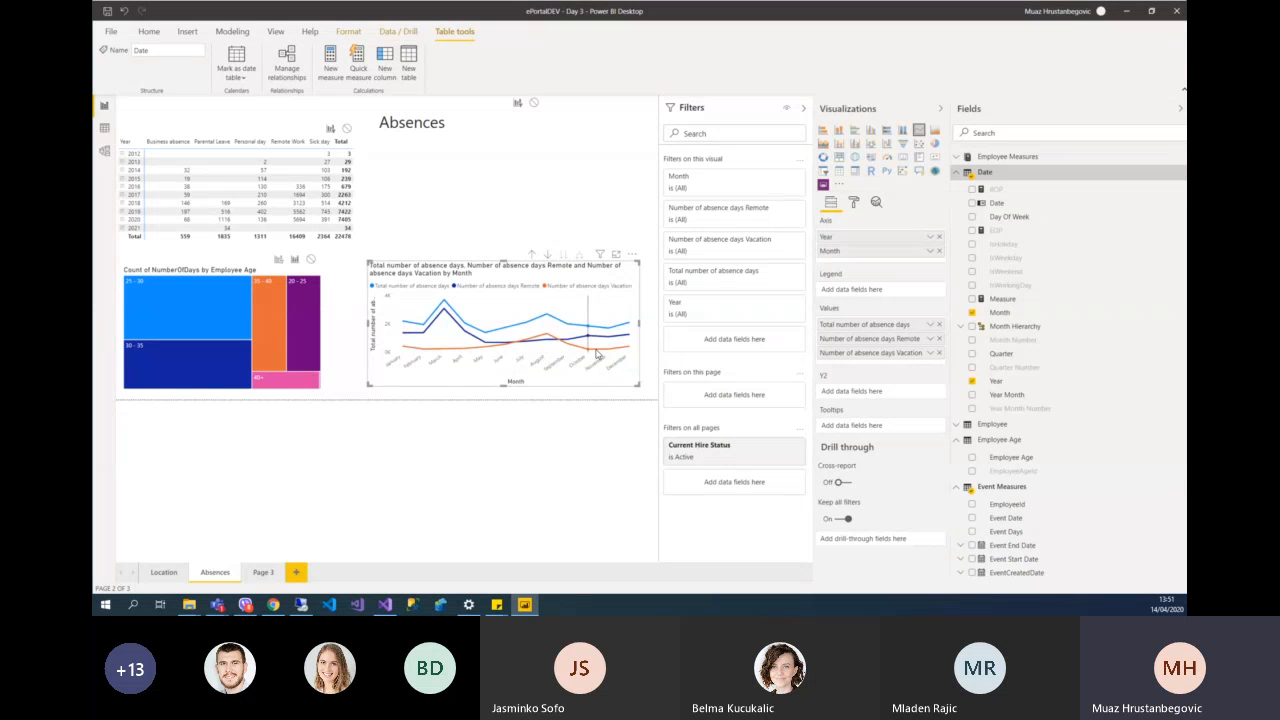
mouse_move(596, 350)
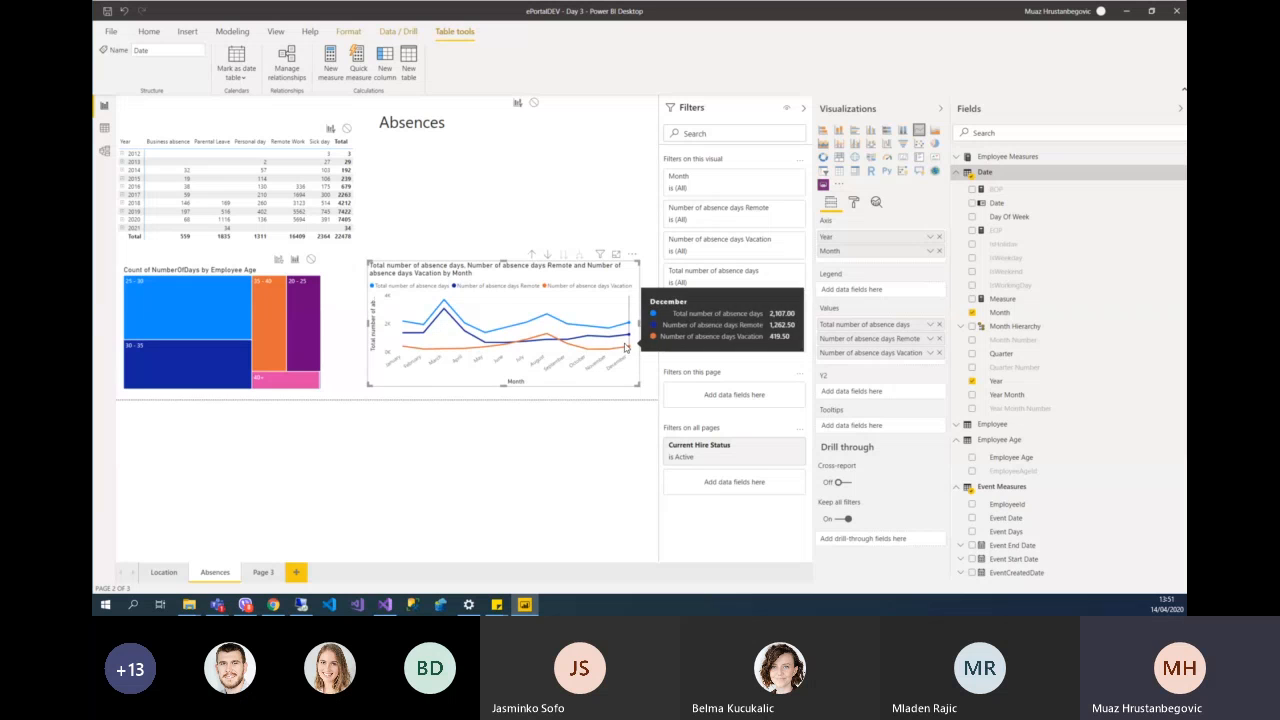
left_click(532, 256)
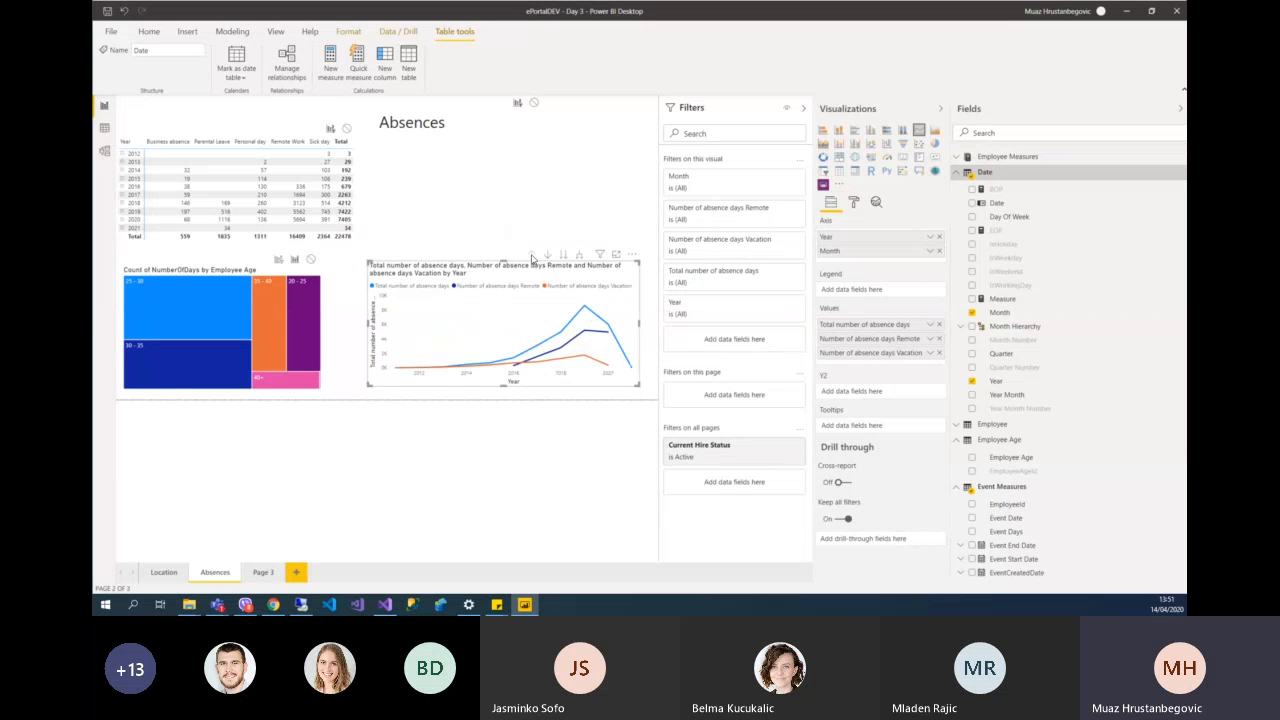
left_click(547, 255)
left_click(489, 362)
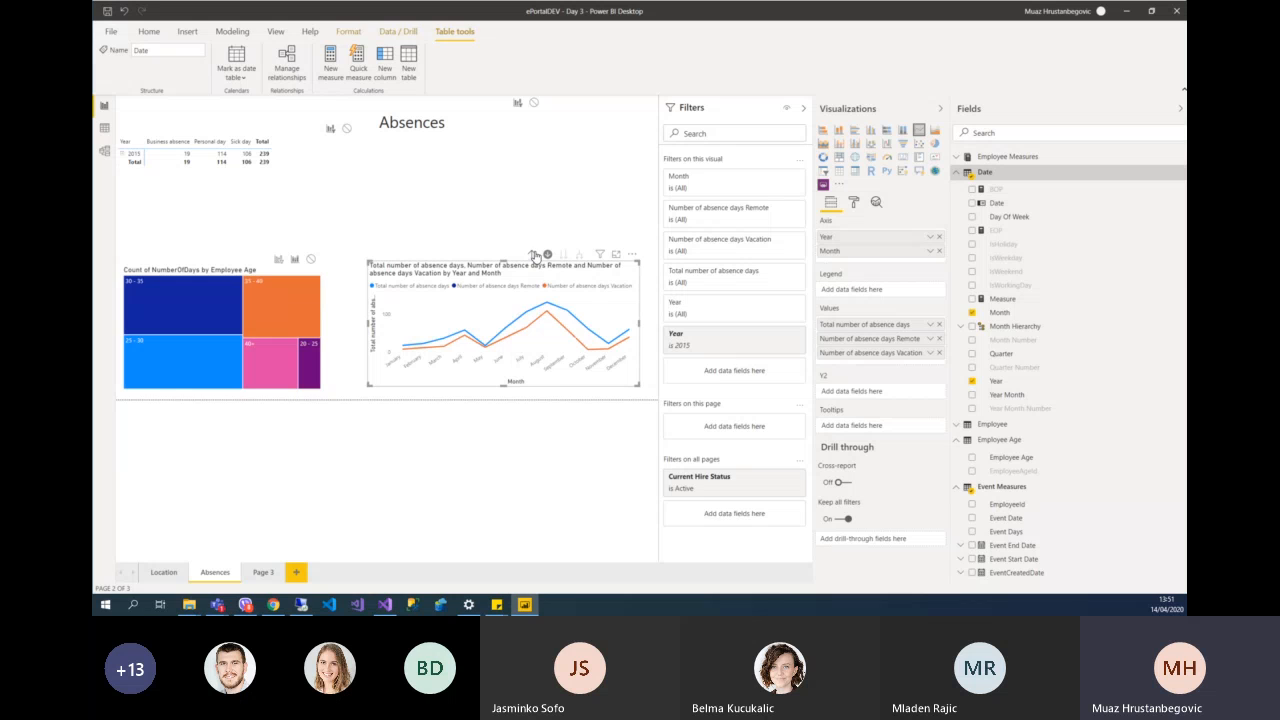
left_click(535, 256)
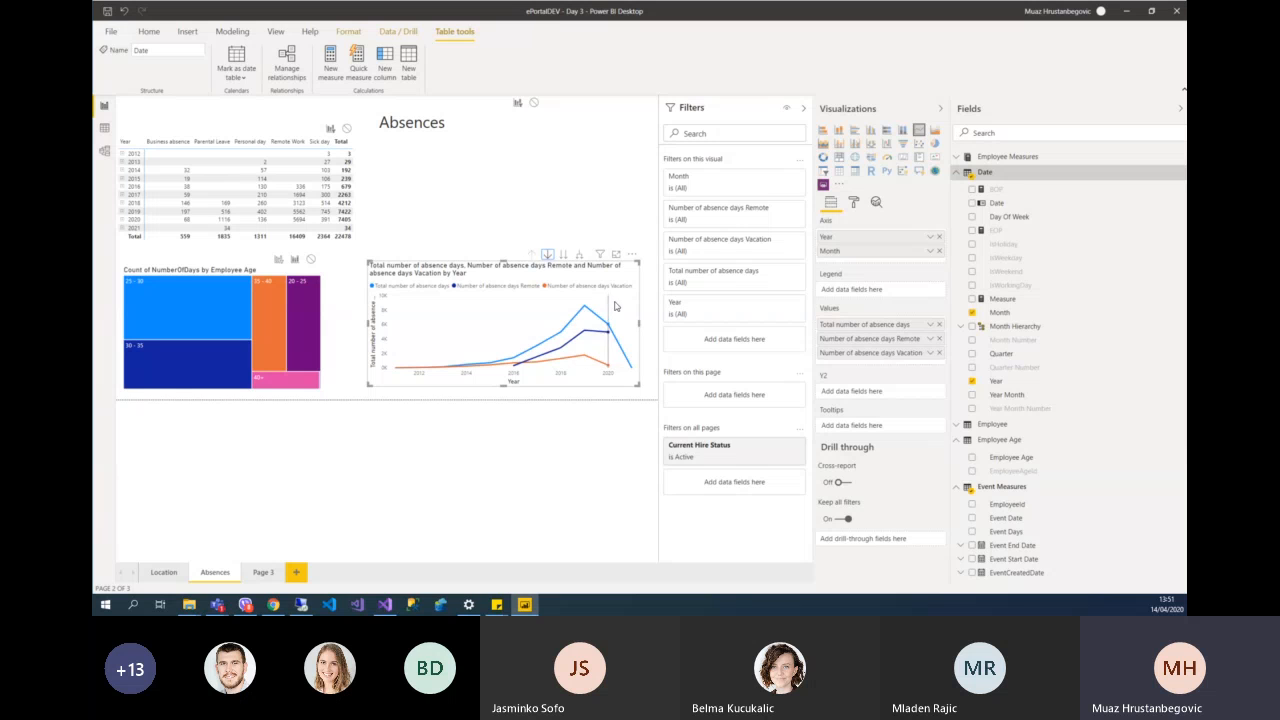
- Move the line chart higher on the Absences page, partly beside the matrix
left_click_drag(638, 274, 640, 221)
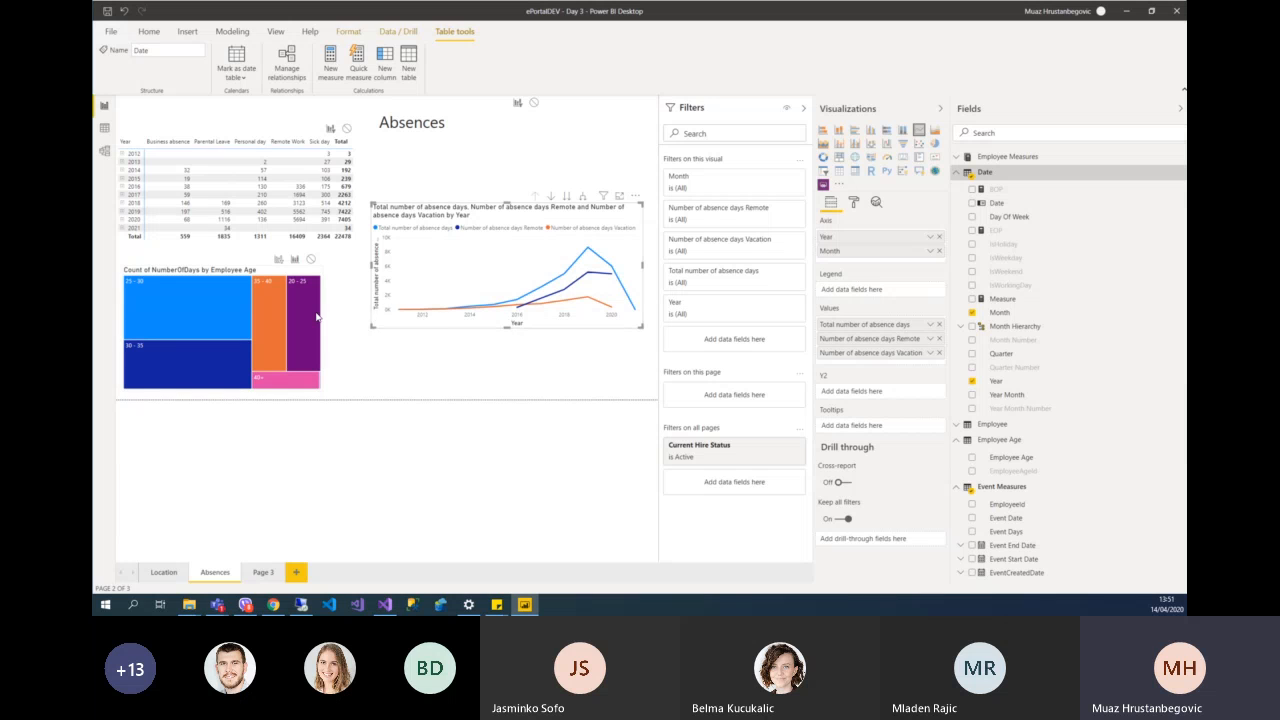
mouse_move(316, 317)
- Rename Page 3 as Employees
left_click(266, 573)
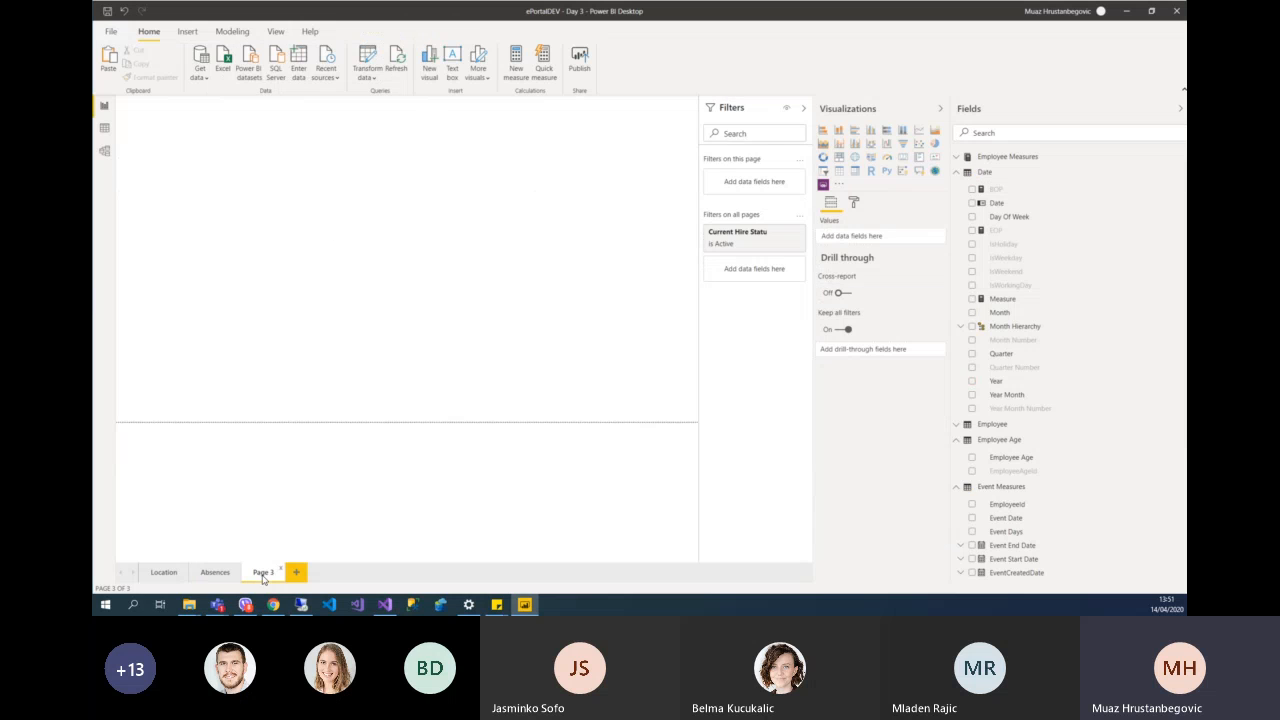
double_click(264, 572)
type("Employees")
key("Return")
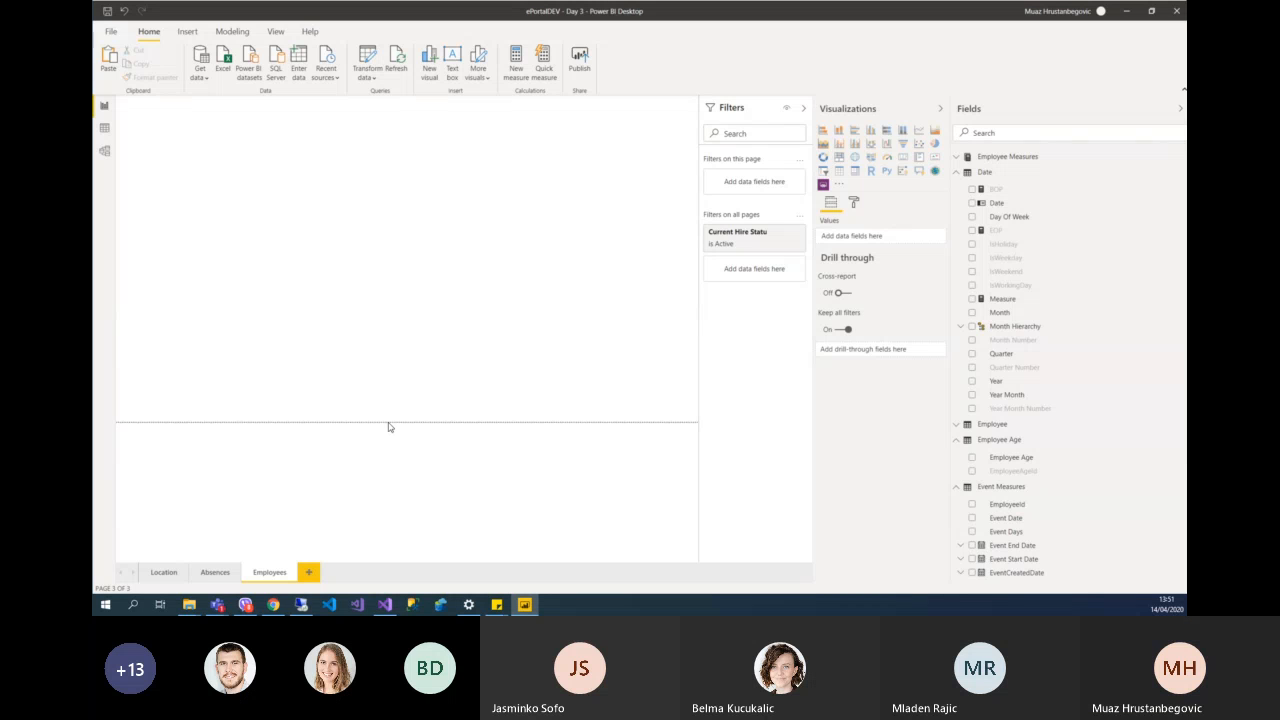
- Add a new report page and name it "Employee tooltip"
left_click(310, 573)
double_click(313, 573)
key("BackSpace")
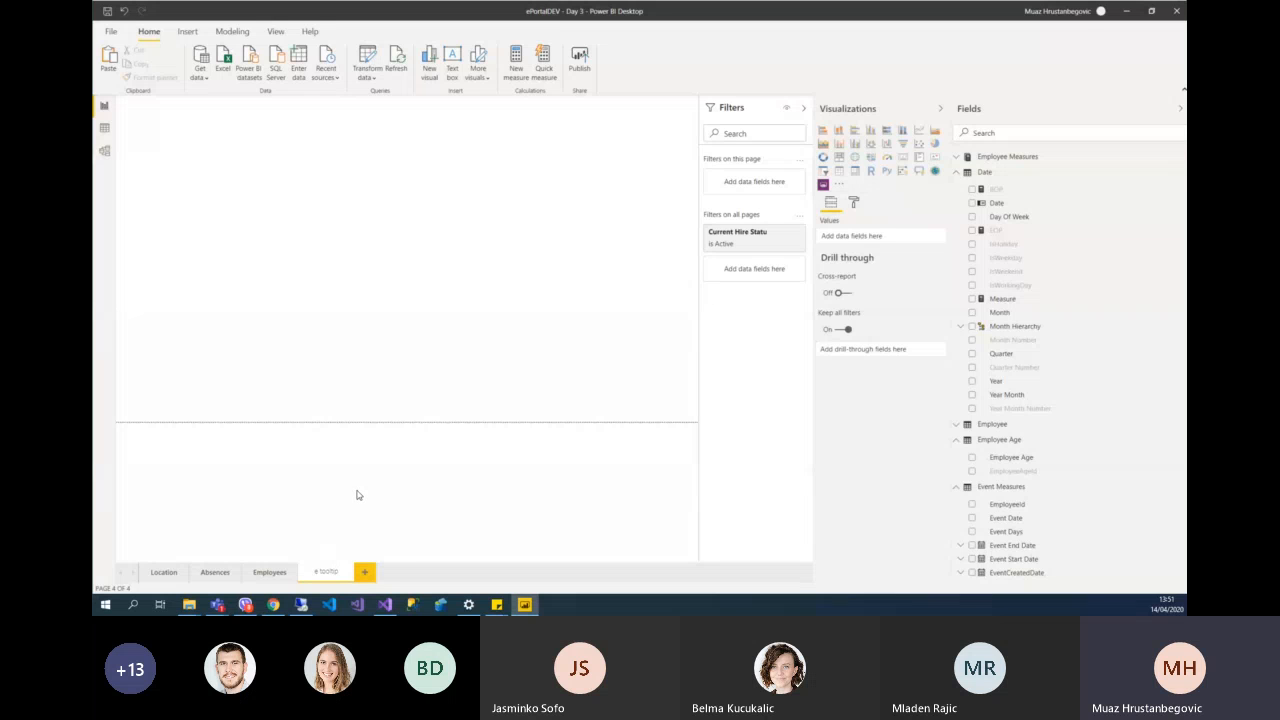
type("Employee tooltip")
key("Return")
- Add a multi-row card to the Employee tooltip page showing Employee Name from the Employee table
left_click(269, 573)
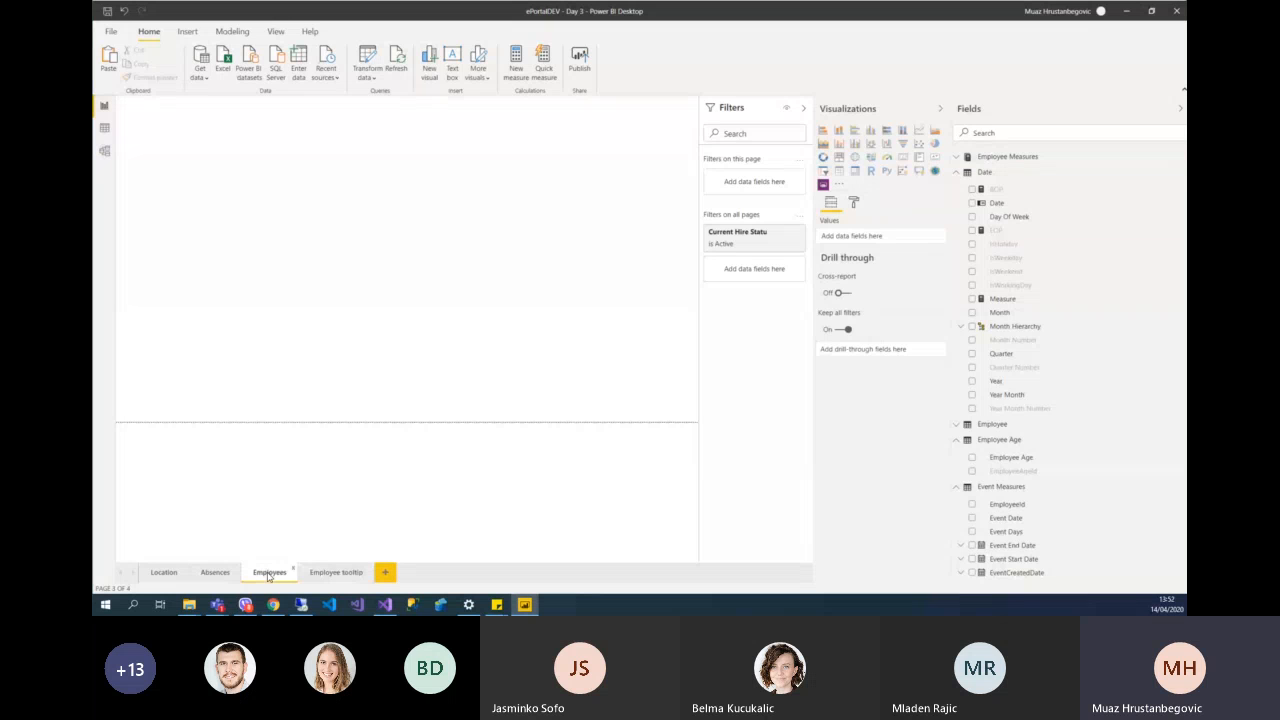
left_click(334, 573)
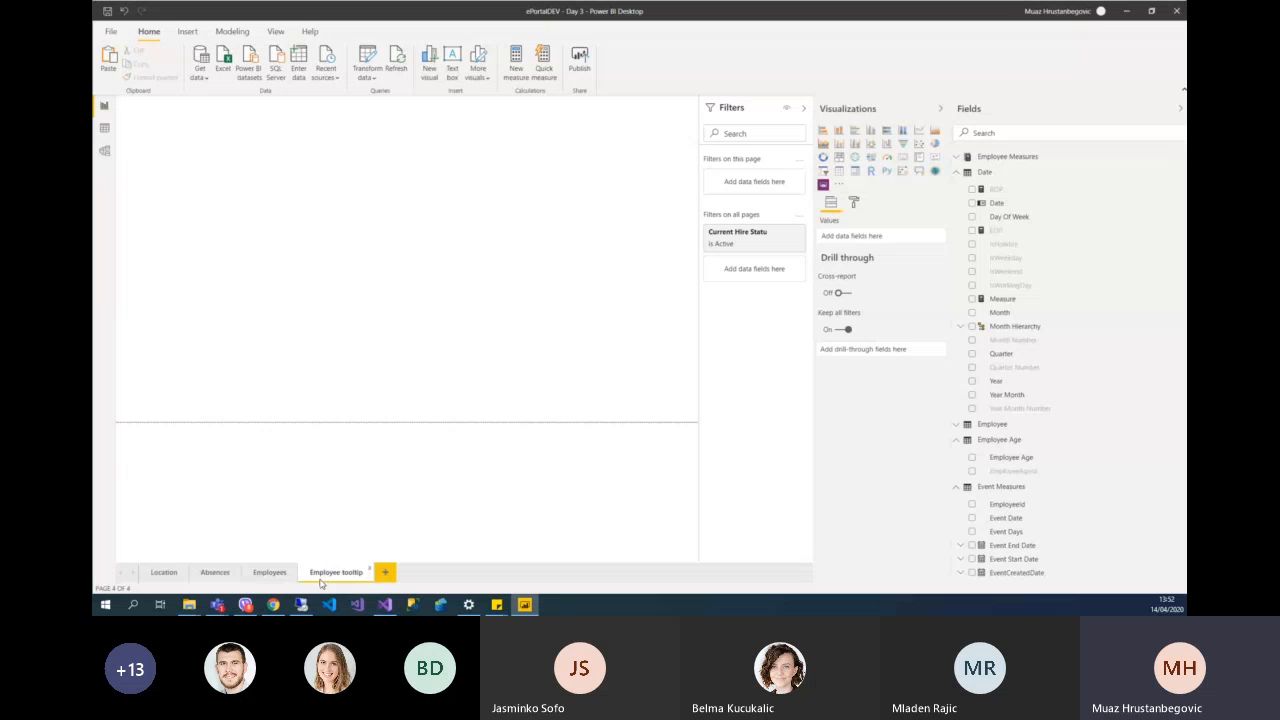
left_click(919, 159)
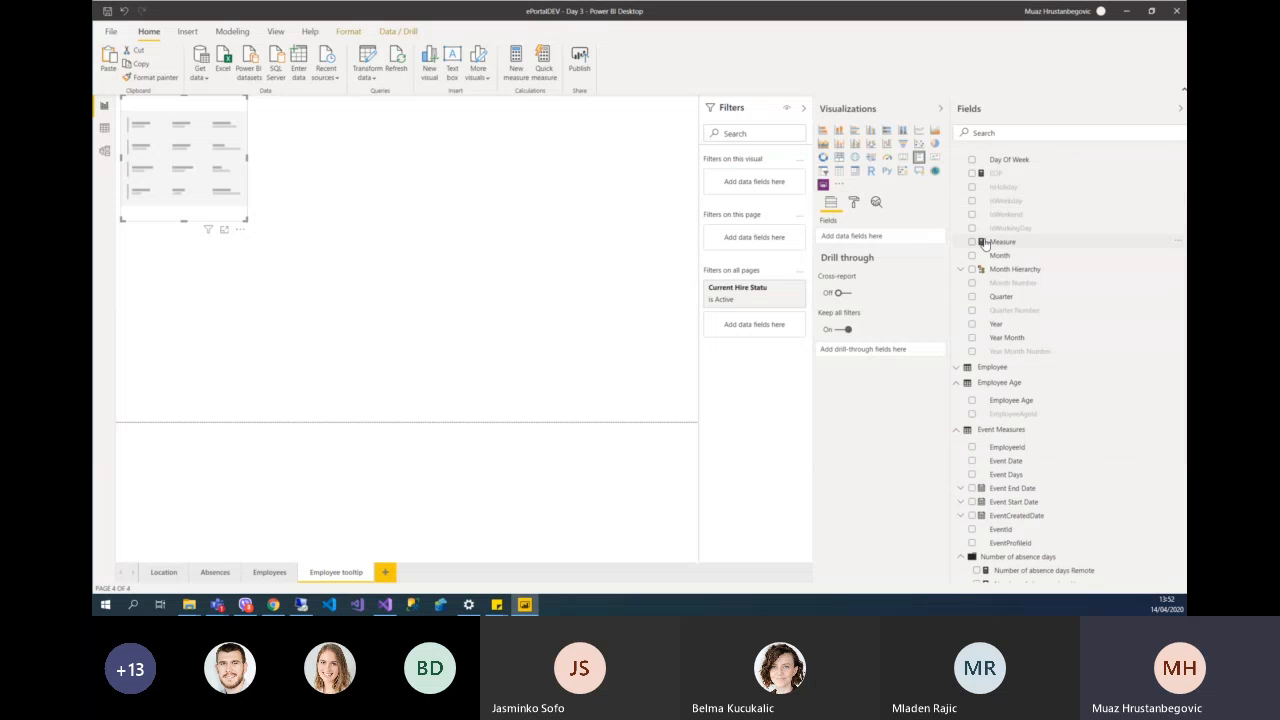
scroll(990, 250, "down", 2)
scroll(988, 255, "up", 2)
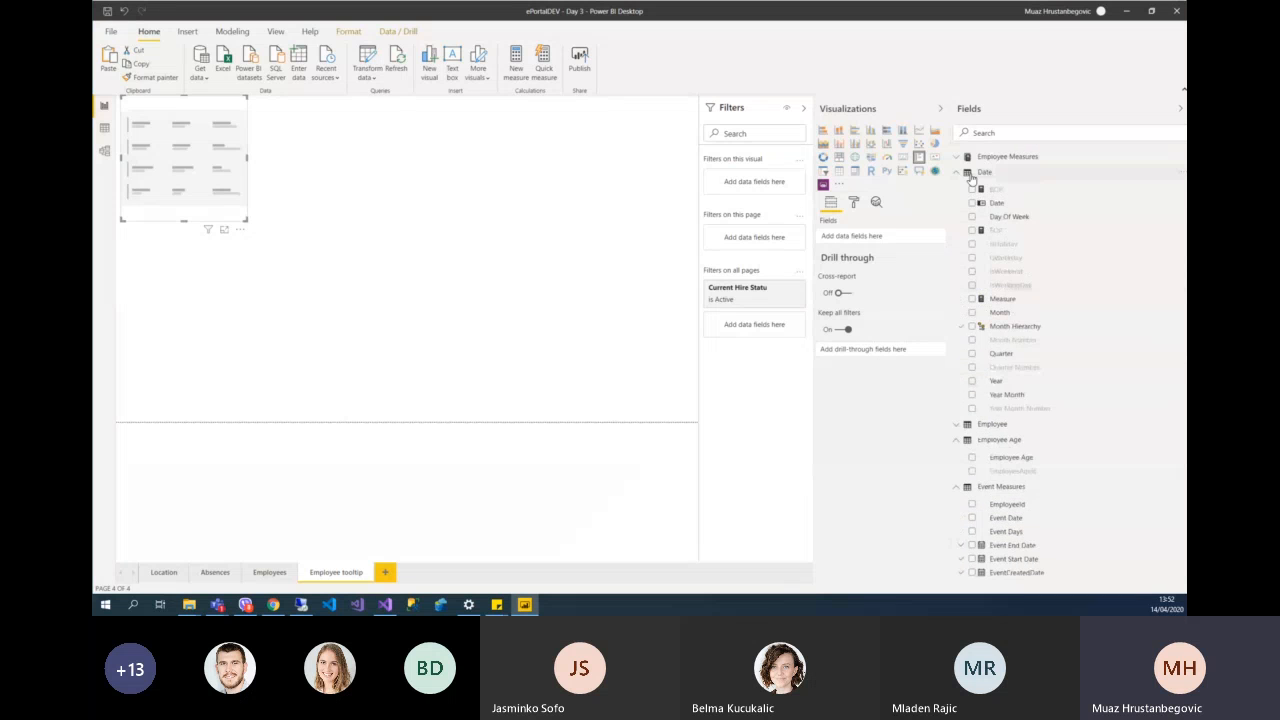
left_click(959, 176)
left_click(957, 199)
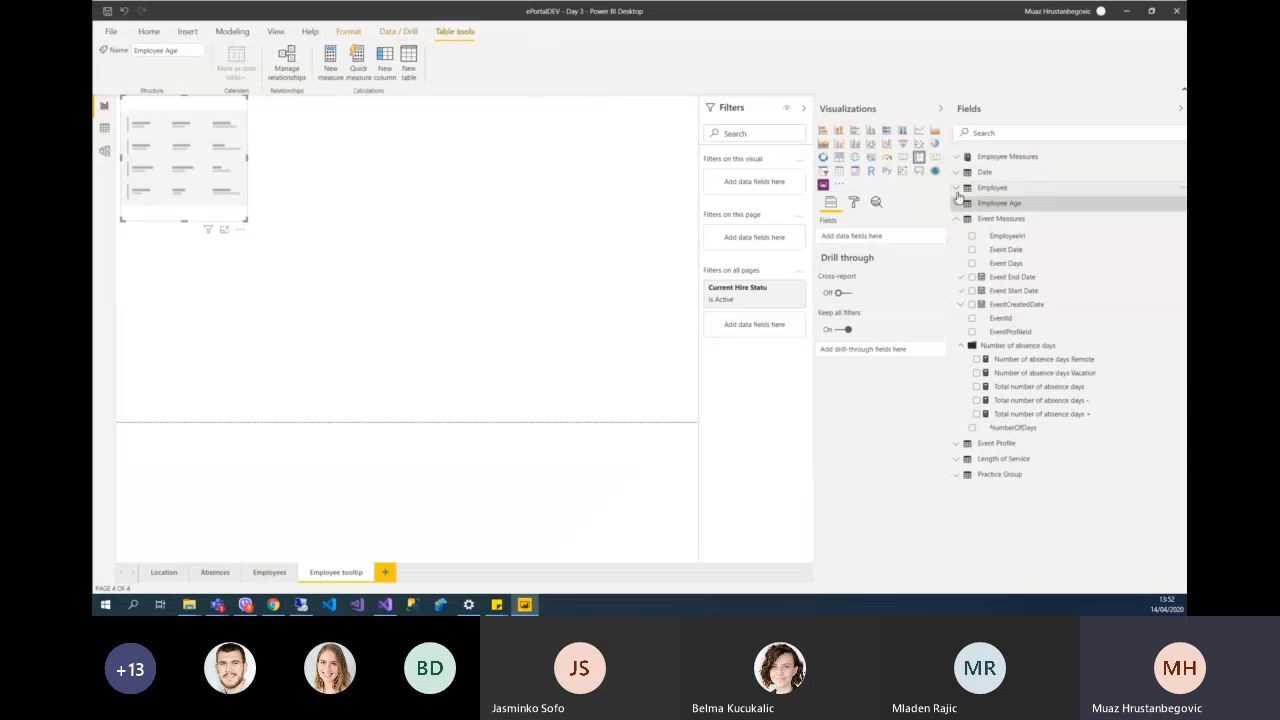
left_click(957, 189)
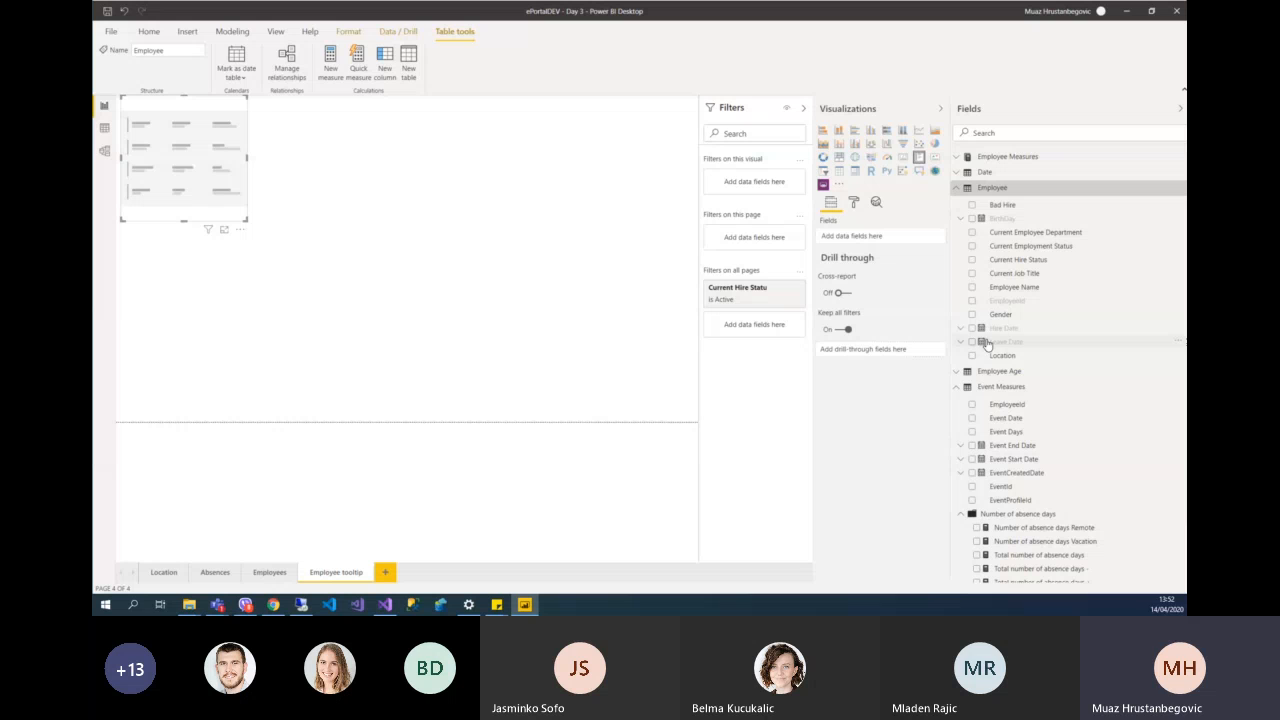
left_click(971, 289)
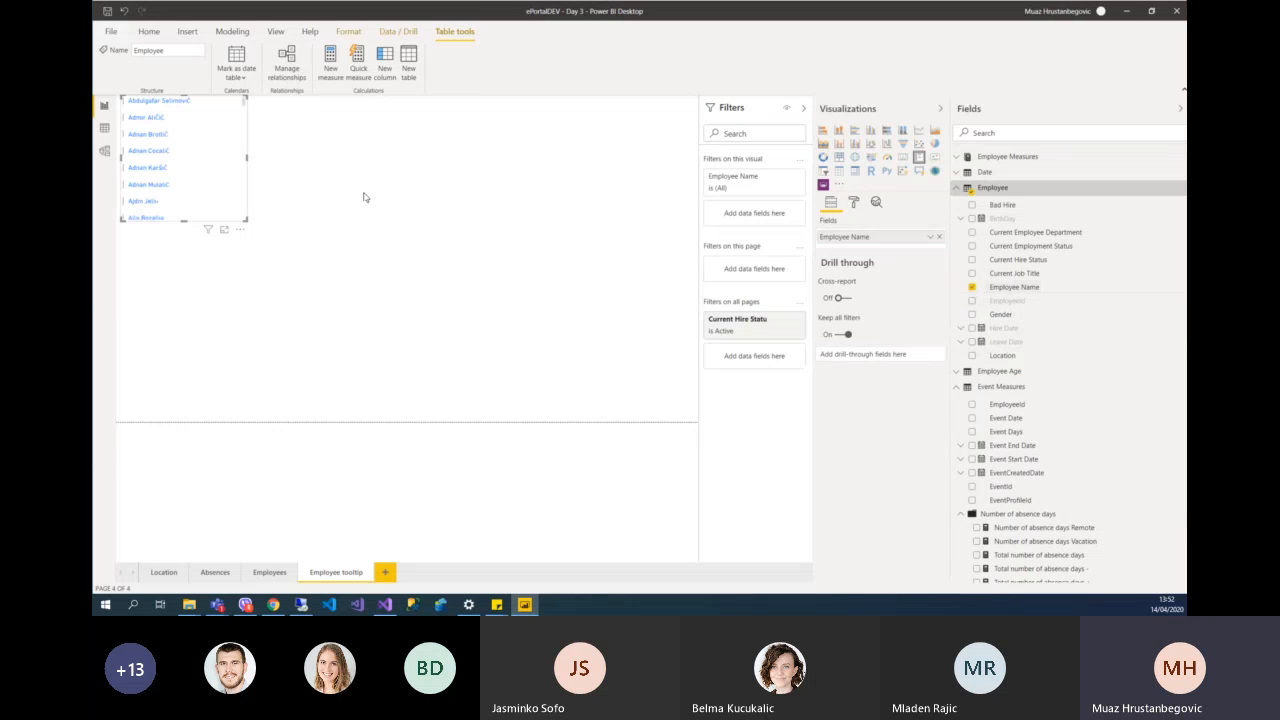
- Enlarge the multi-row card to show more employee names, and switch to the Employees page
left_click_drag(279, 367, 280, 368)
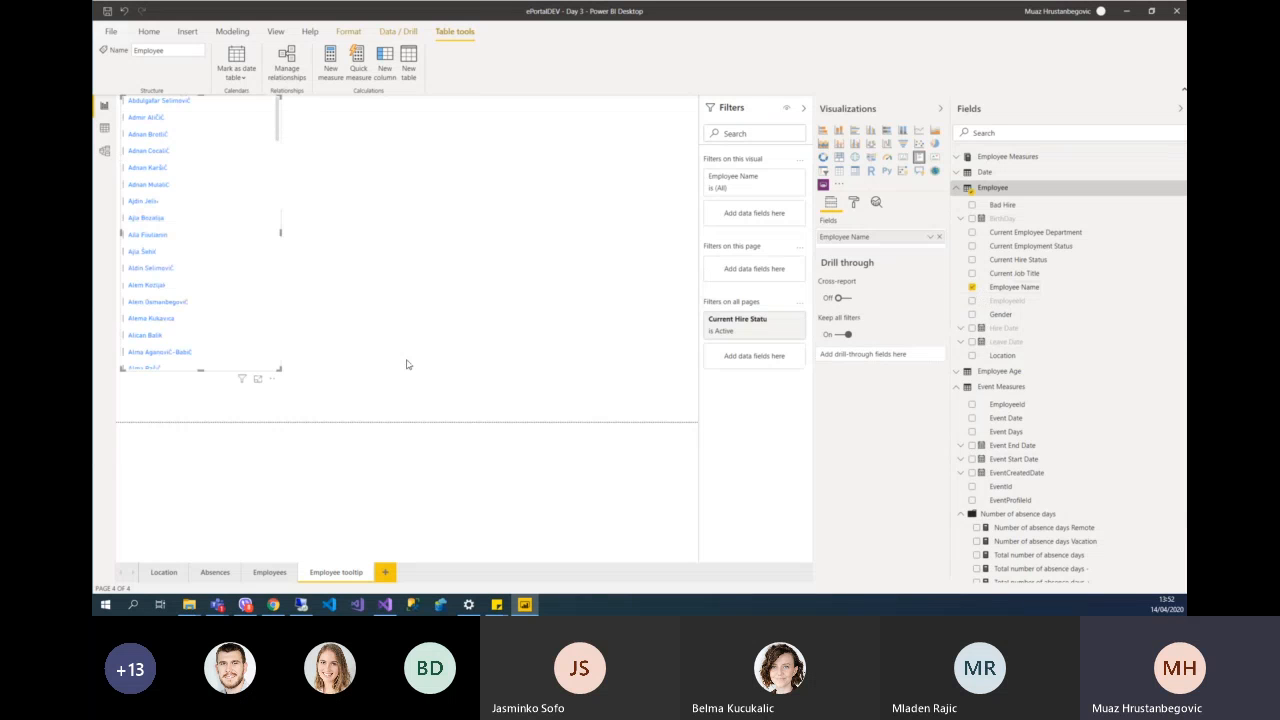
left_click(394, 345)
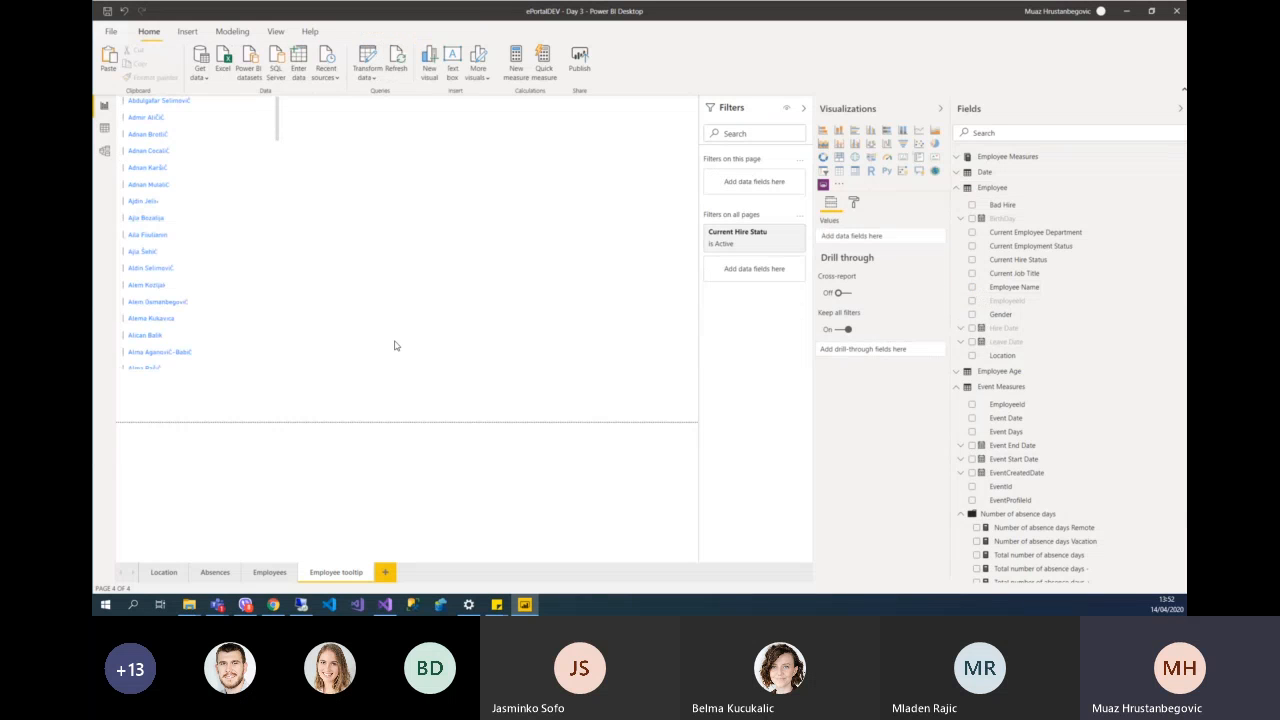
left_click(268, 572)
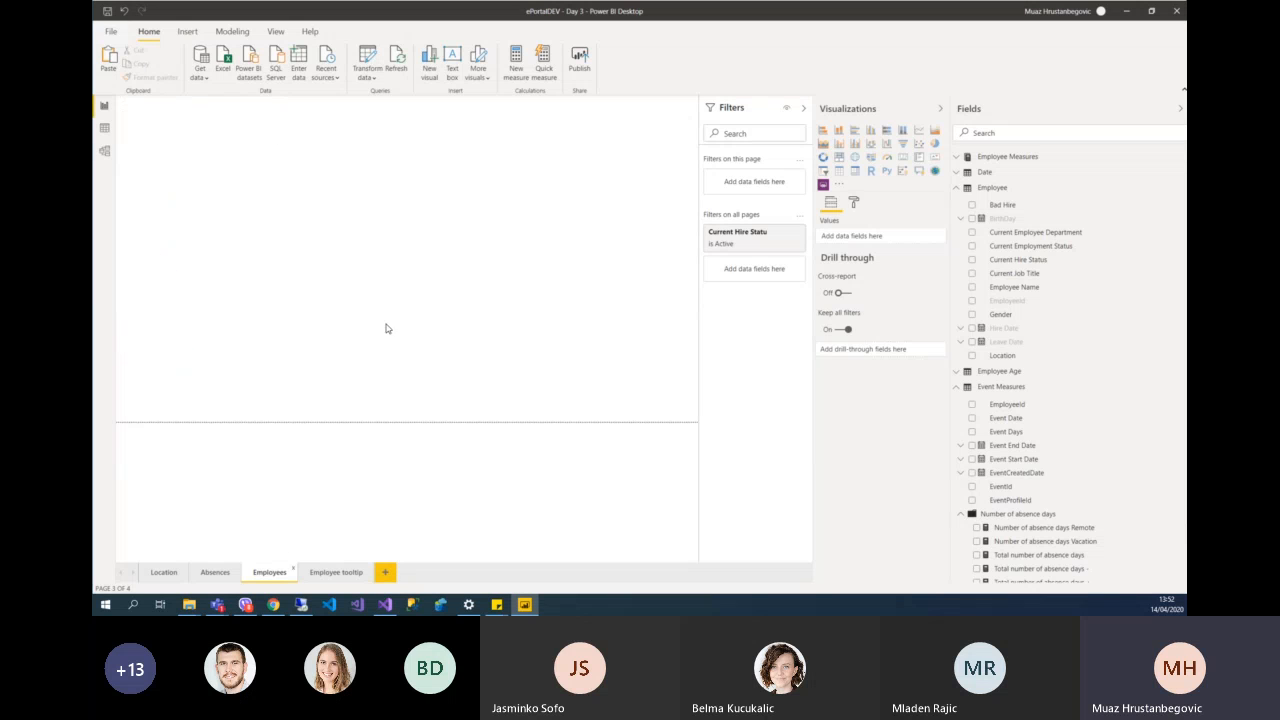
- Add a pie chart to the Employees page with Employee Age from the Employee Age table as its legend
left_click(956, 188)
left_click(956, 218)
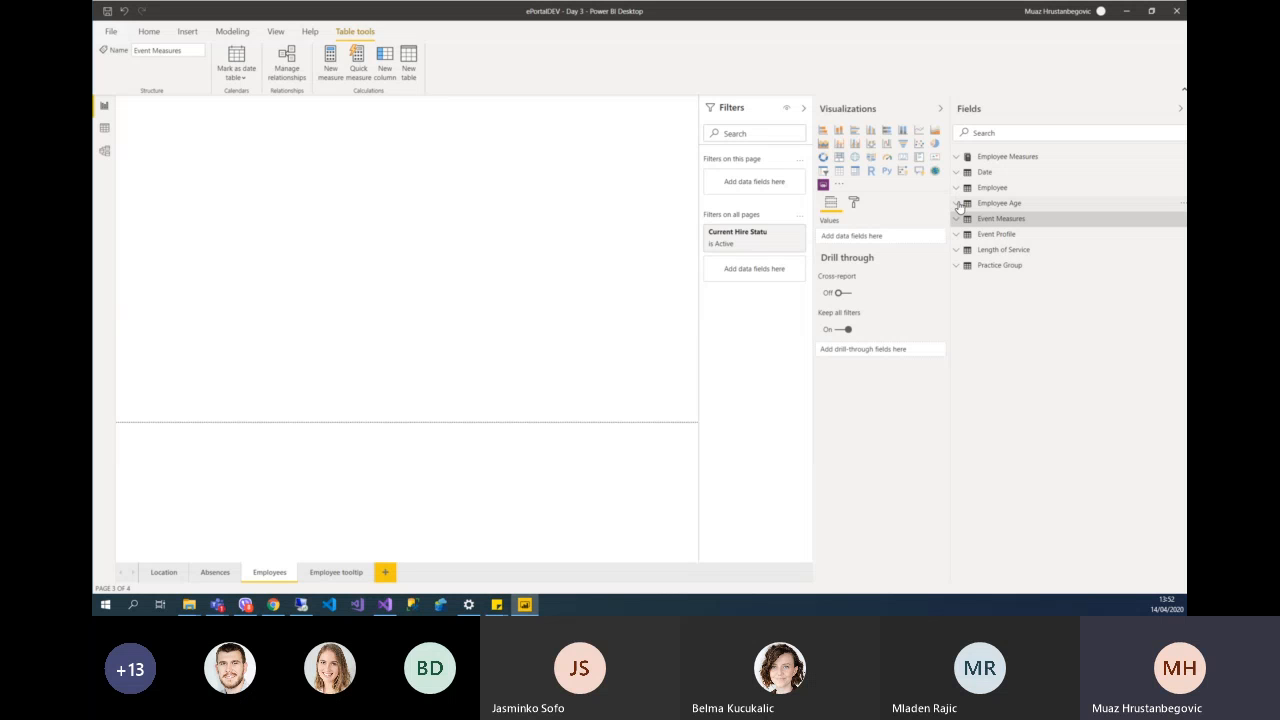
left_click(957, 203)
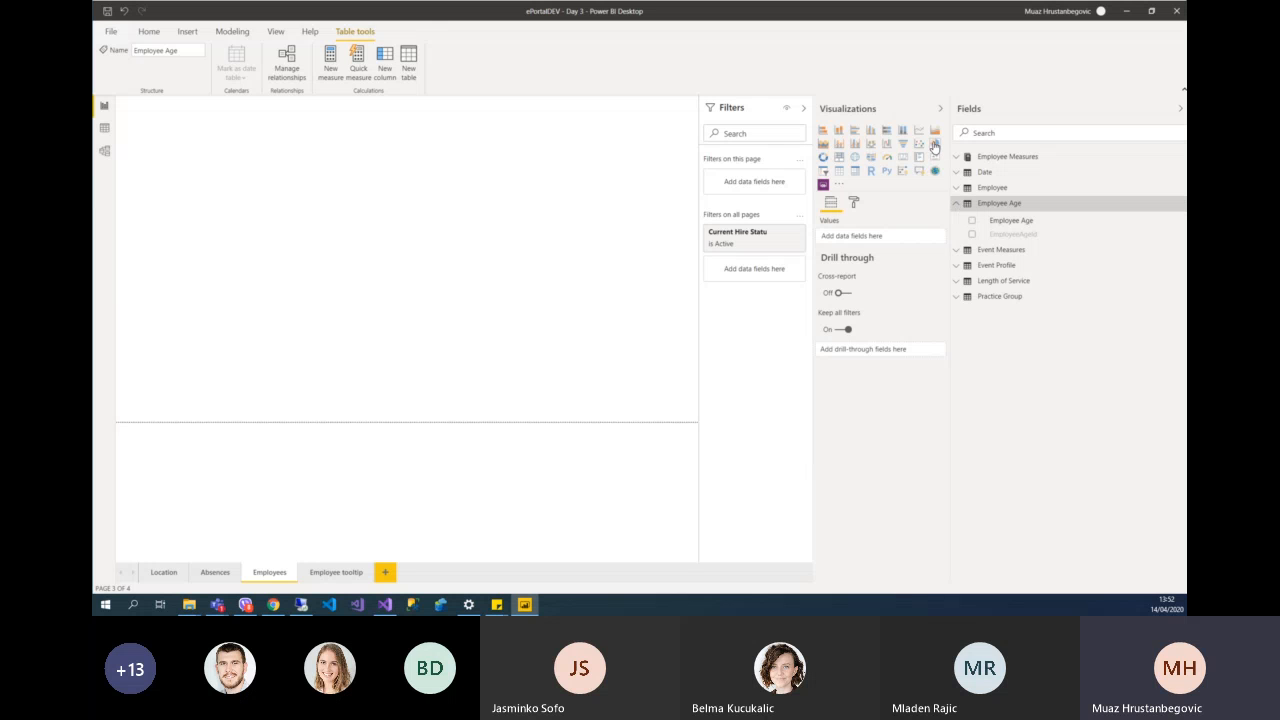
left_click(935, 146)
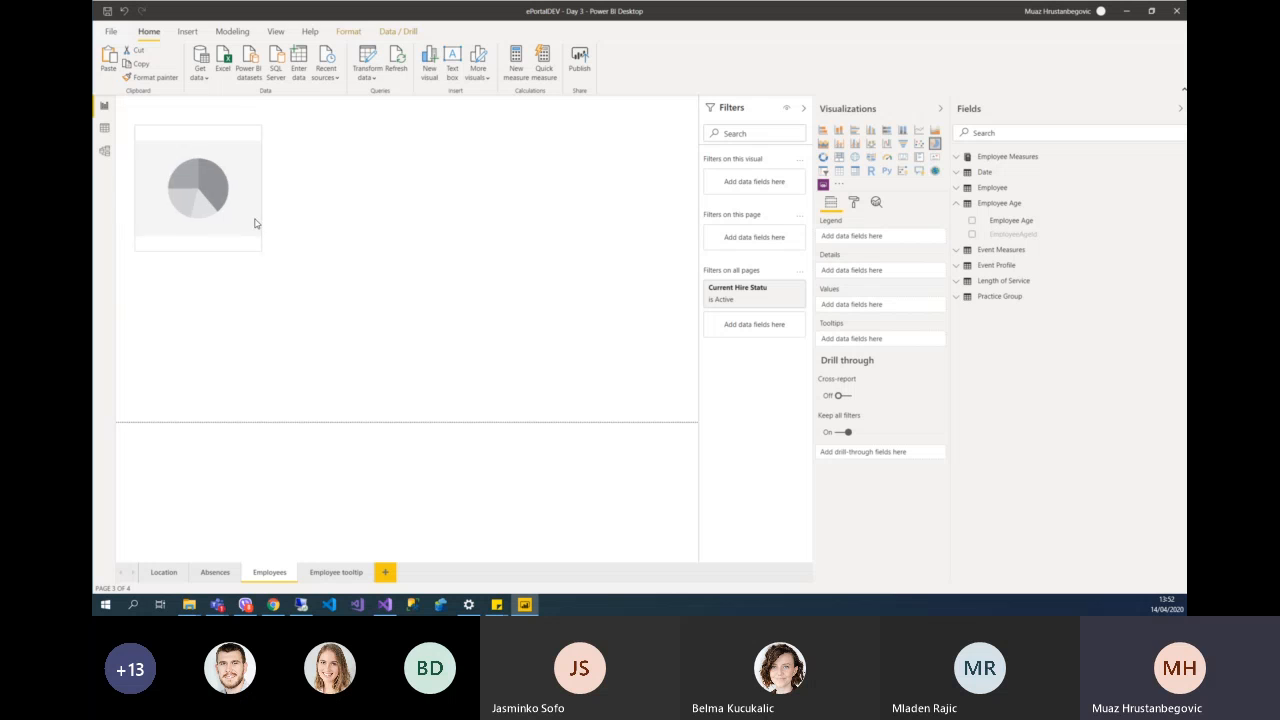
left_click_drag(233, 173, 311, 277)
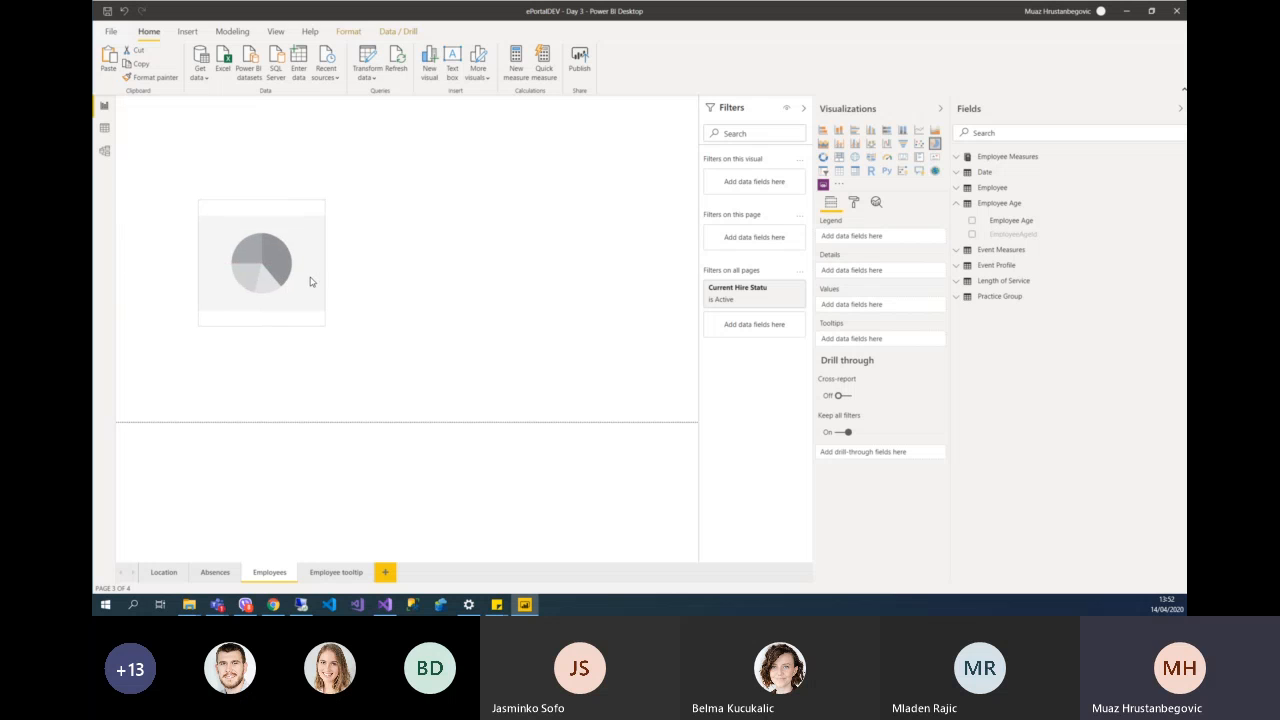
left_click(972, 221)
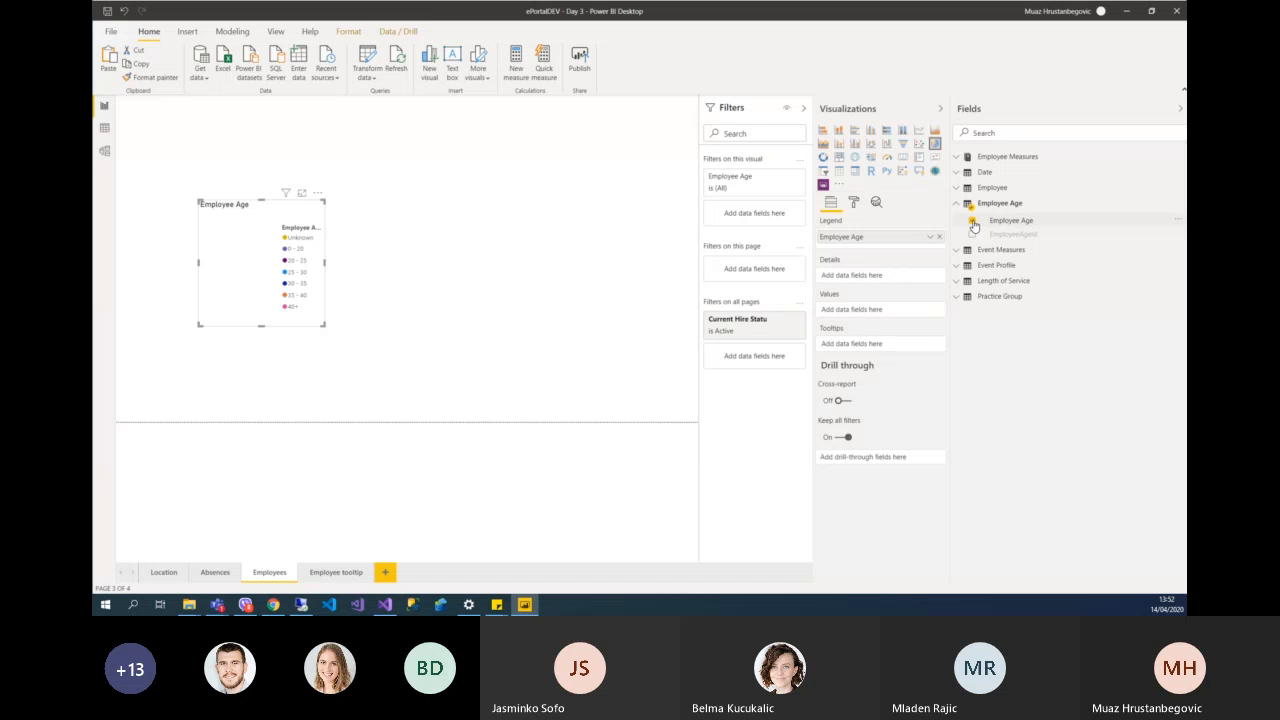
- Plot the Number of Active employees measure as the pie chart's values, and enlarge the chart across the middle of the page
left_click(960, 205)
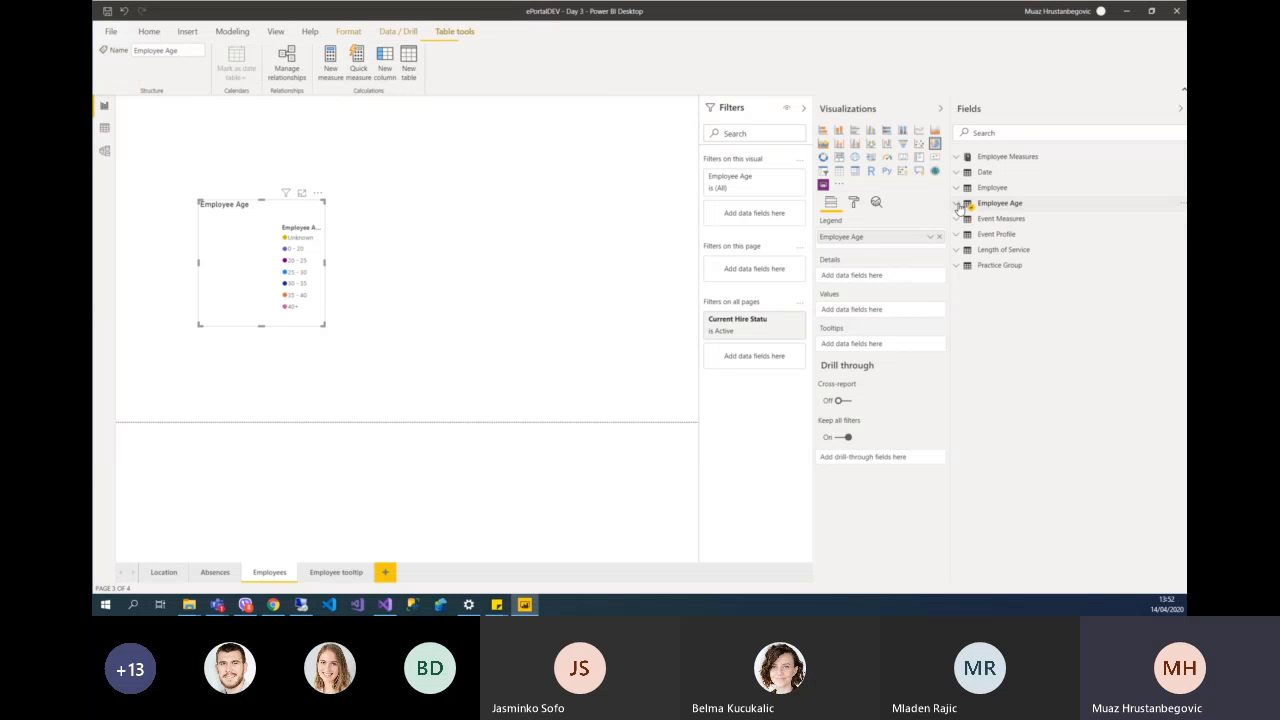
left_click(958, 162)
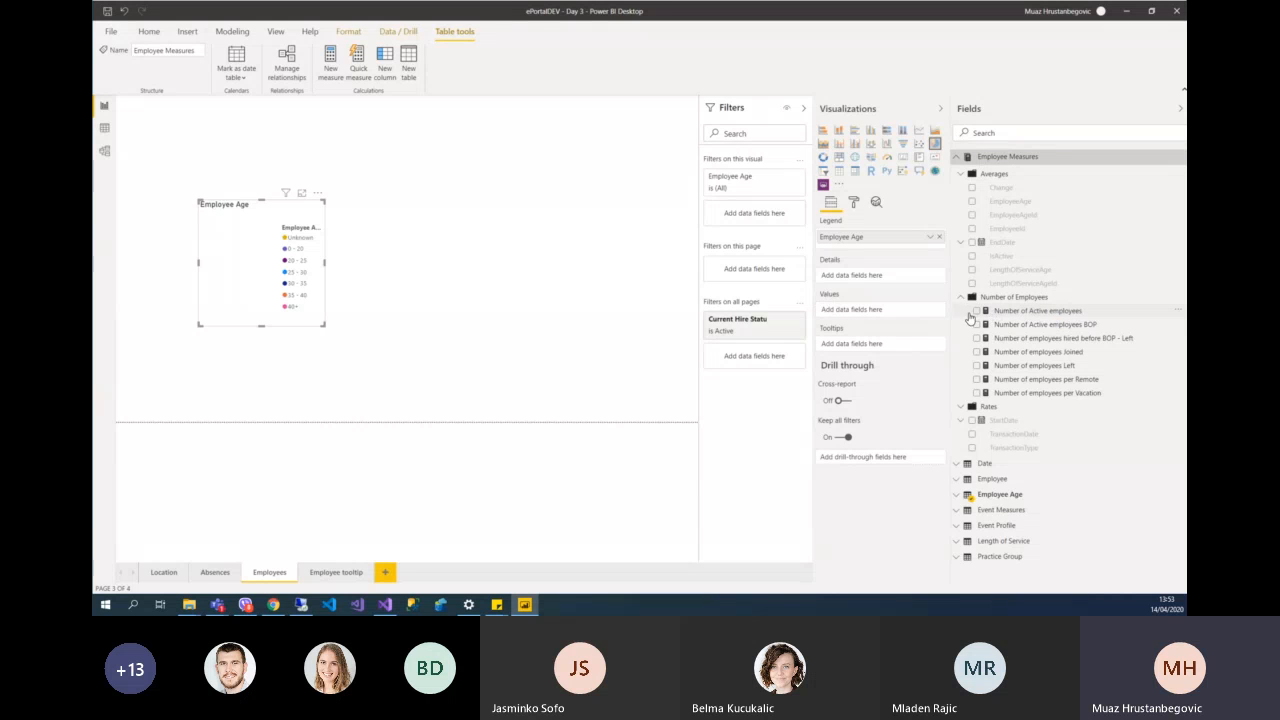
left_click(977, 311)
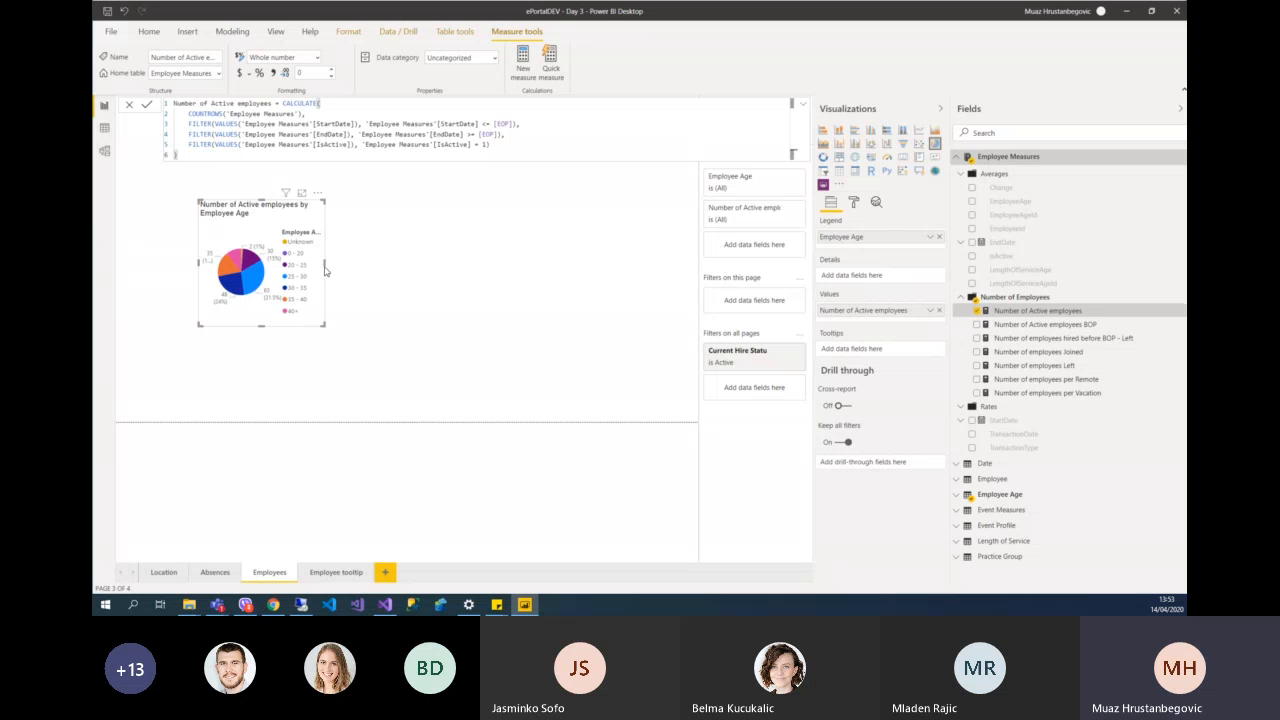
left_click_drag(324, 262, 547, 381)
left_click(520, 325)
left_click(520, 325)
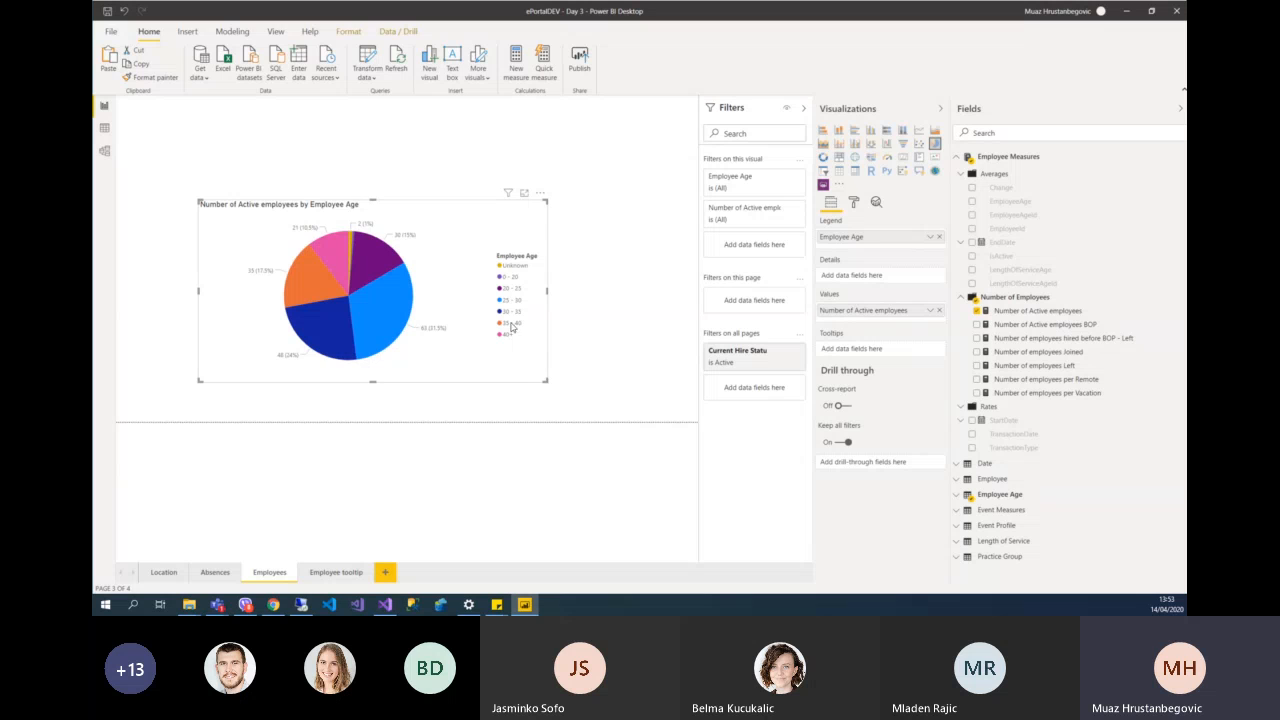
- Turn off the pie chart's title and legend, and check the default tooltip on its slices
left_click(855, 203)
left_click(920, 306)
left_click(920, 245)
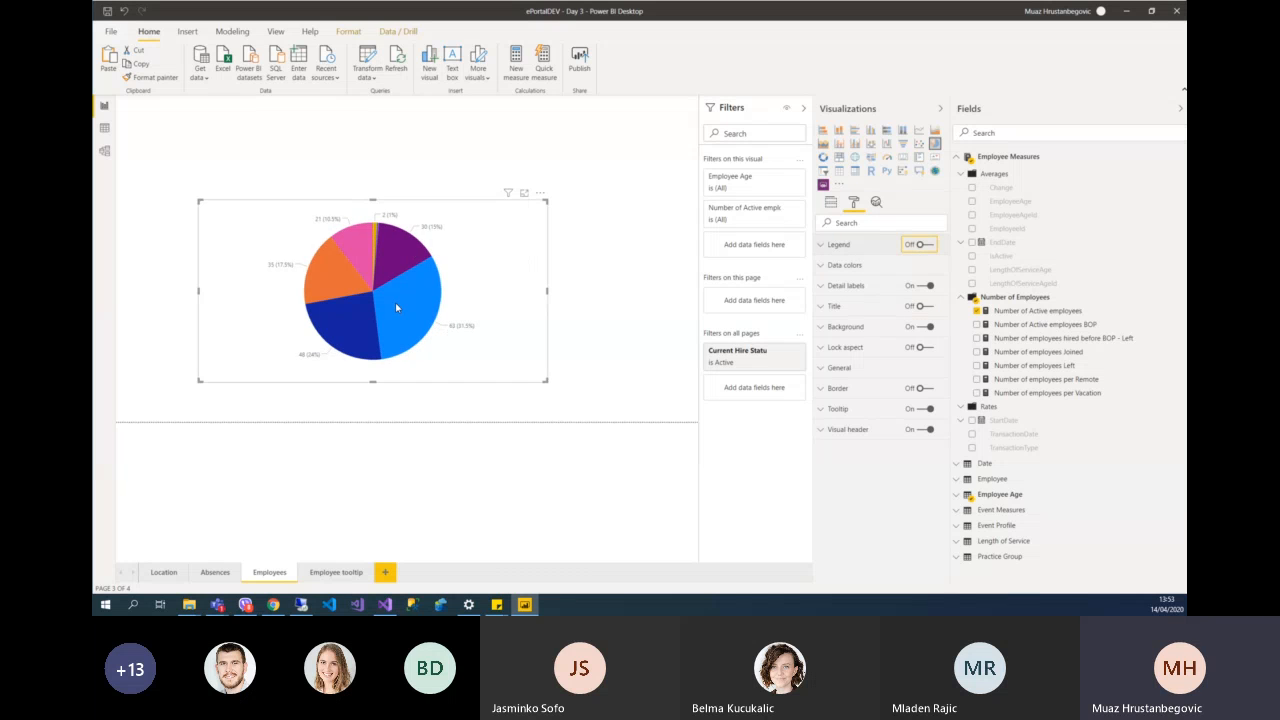
mouse_move(396, 306)
mouse_move(399, 240)
- Make the Employee tooltip page usable as a report tooltip, setting its page size type to Tooltip
left_click(338, 573)
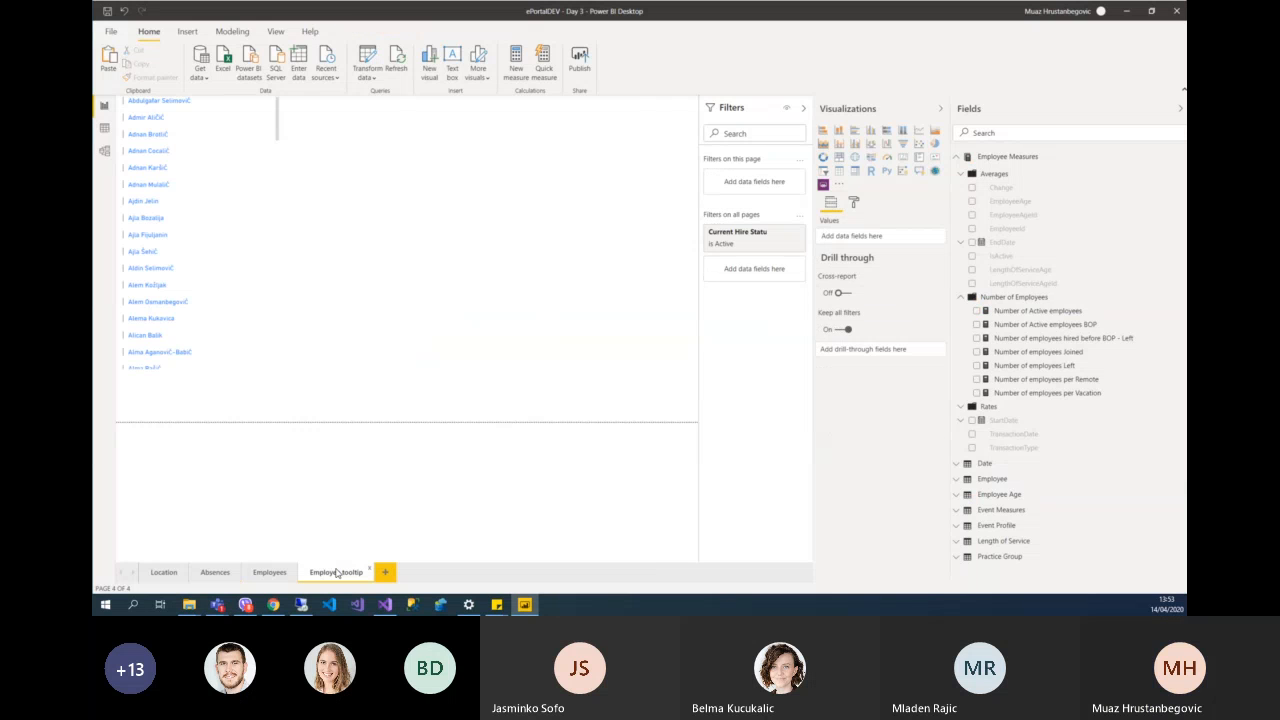
left_click(854, 206)
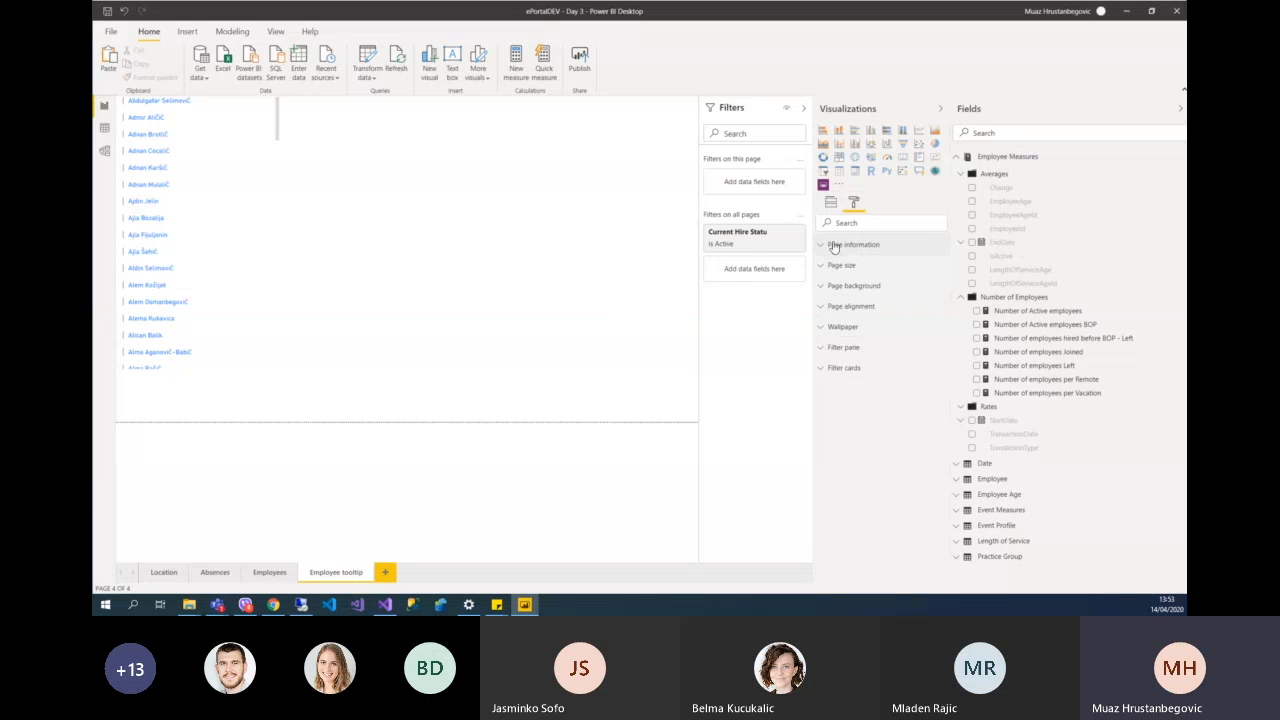
left_click(835, 246)
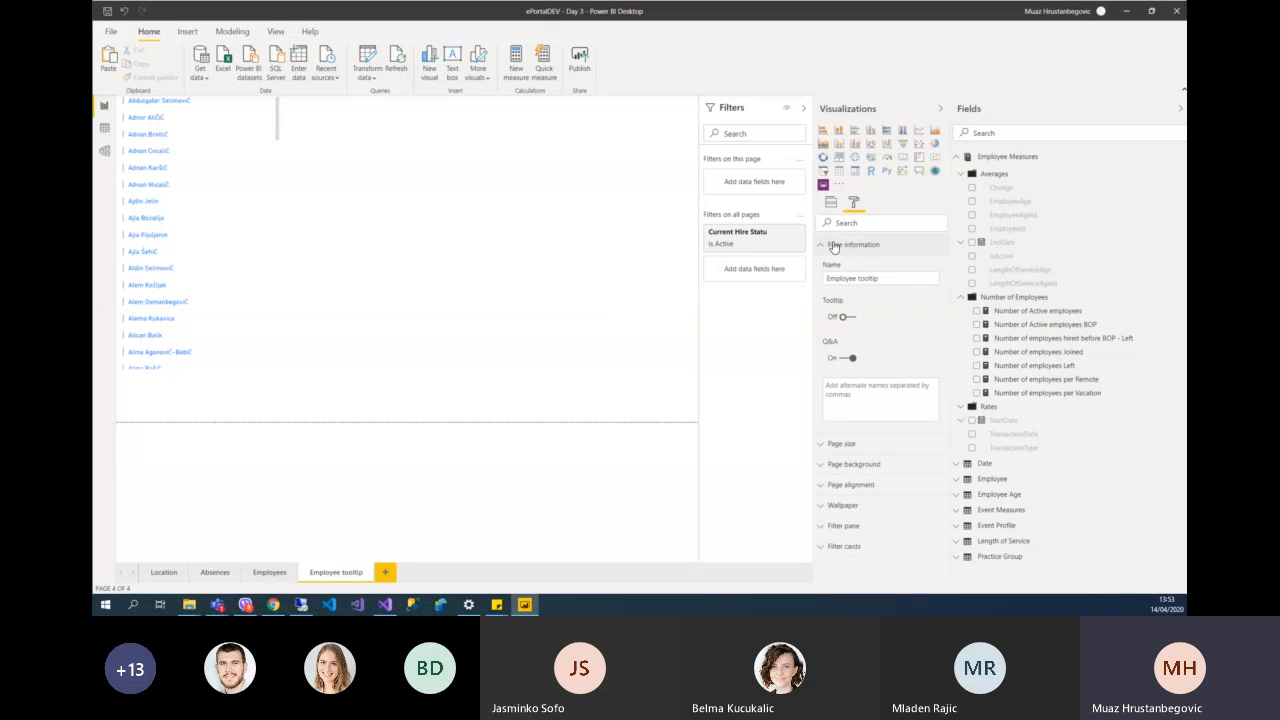
left_click(852, 318)
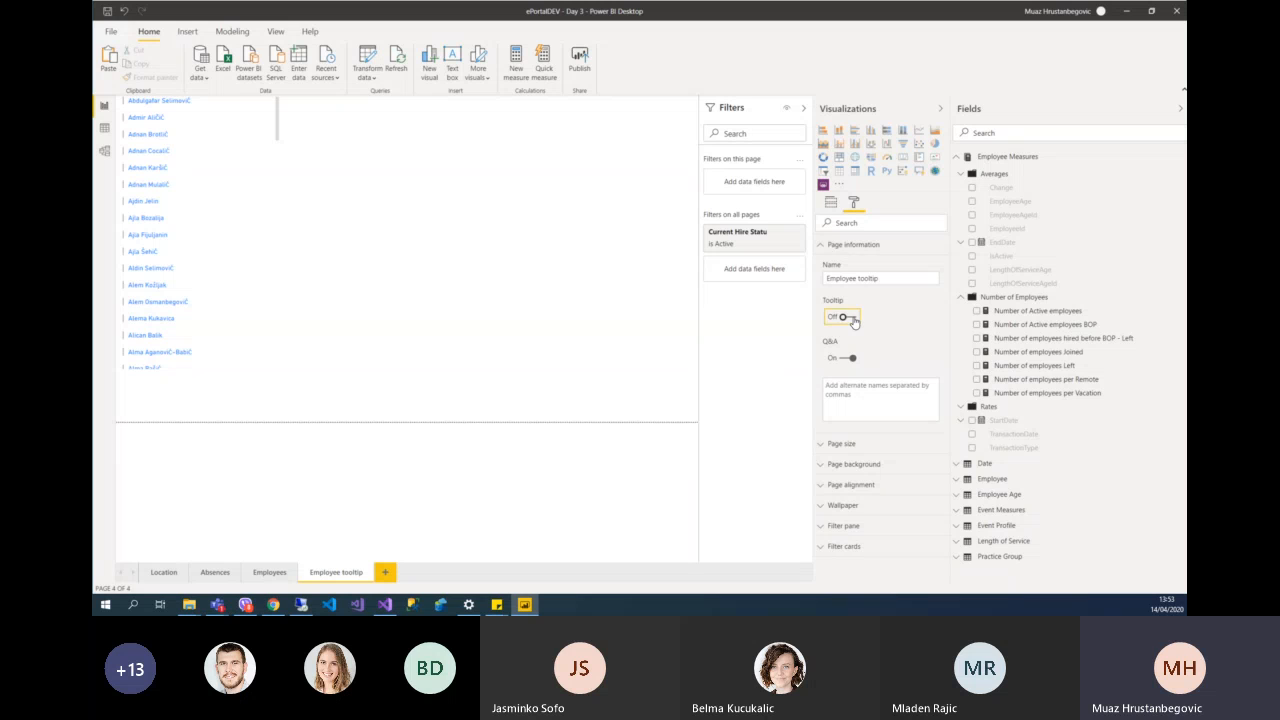
left_click(829, 249)
left_click(832, 266)
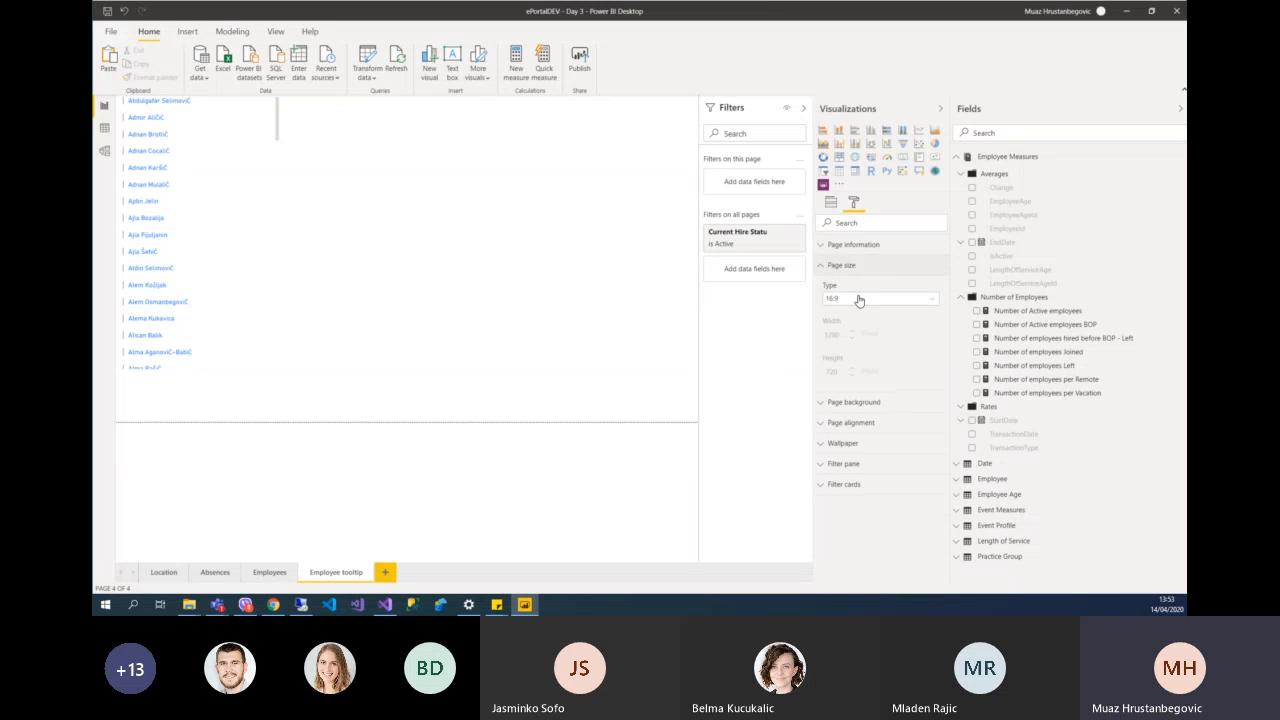
left_click(858, 299)
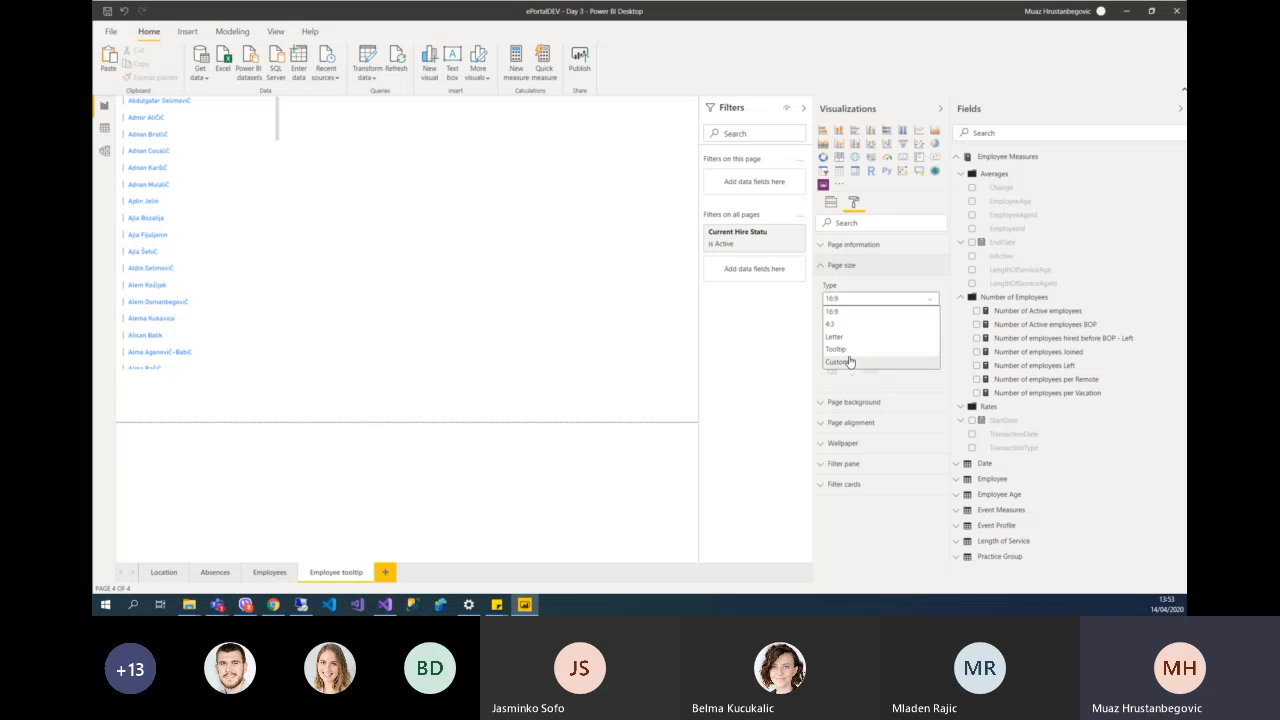
left_click(836, 349)
left_click(821, 266)
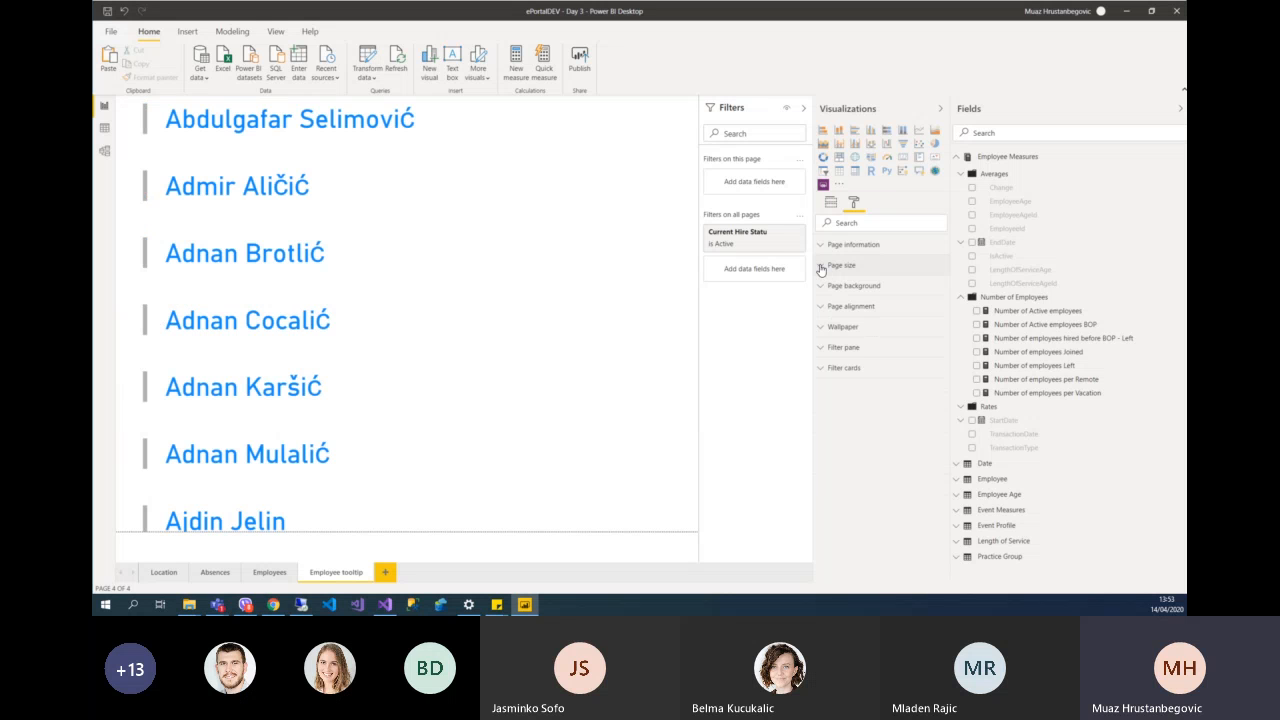
left_click(454, 282)
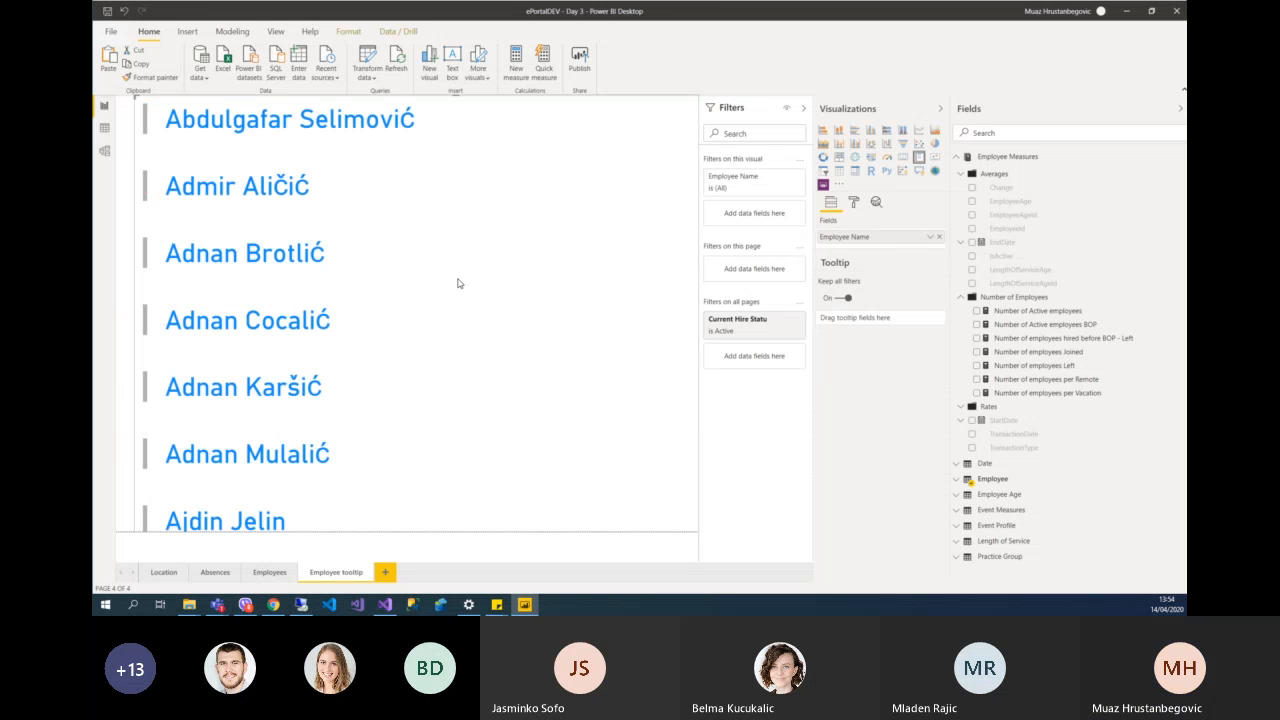
- Assign the Employee tooltip page as the report page tooltip of the Employees page's pie chart, and preview it on the slices
left_click(267, 572)
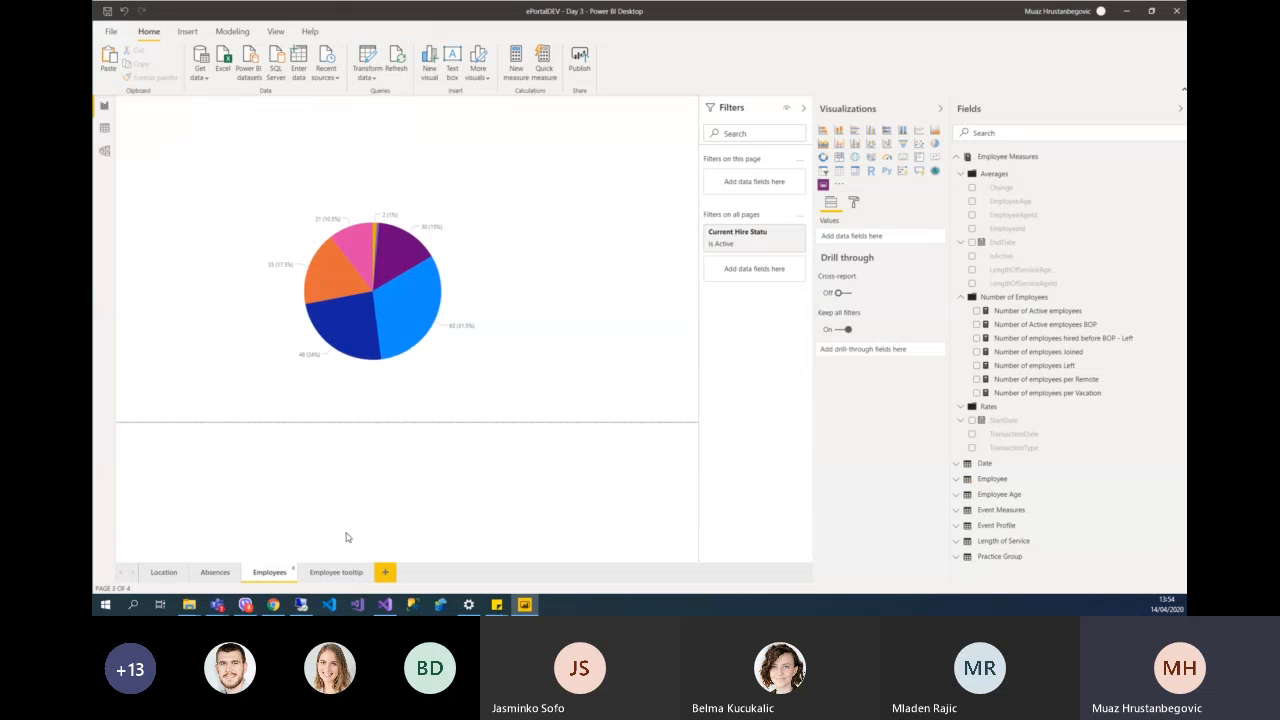
left_click(495, 272)
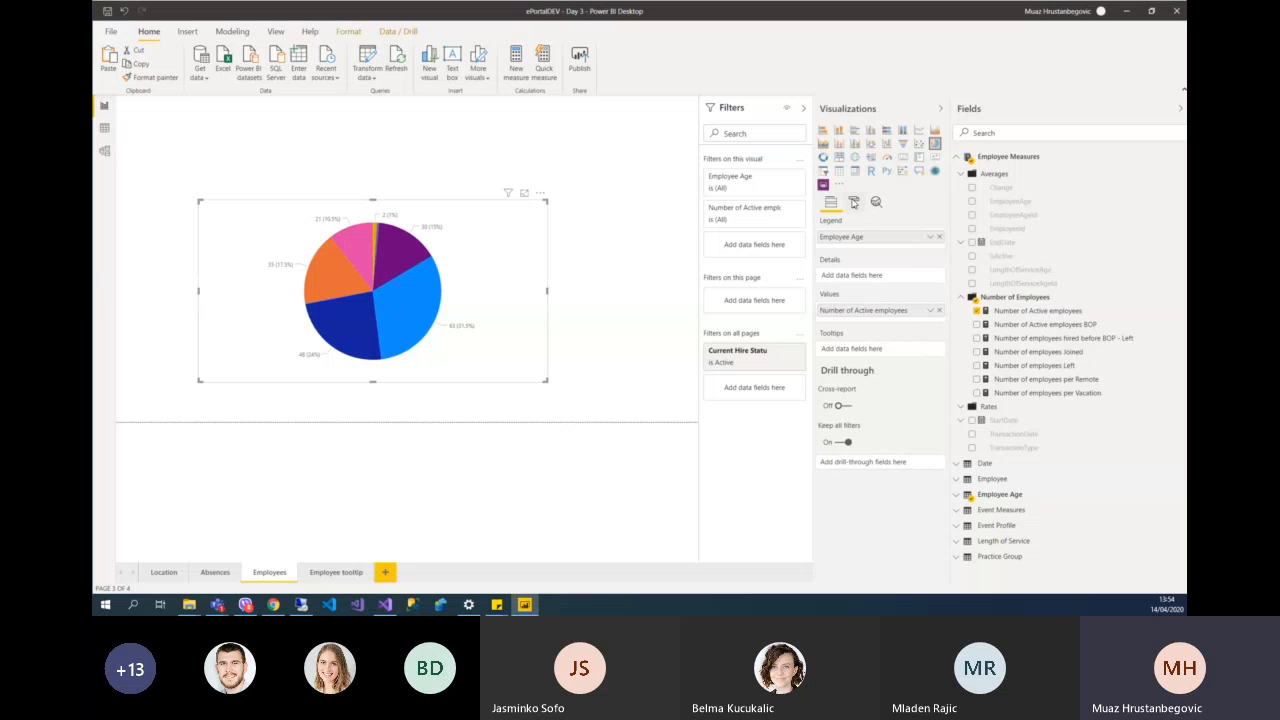
left_click(853, 202)
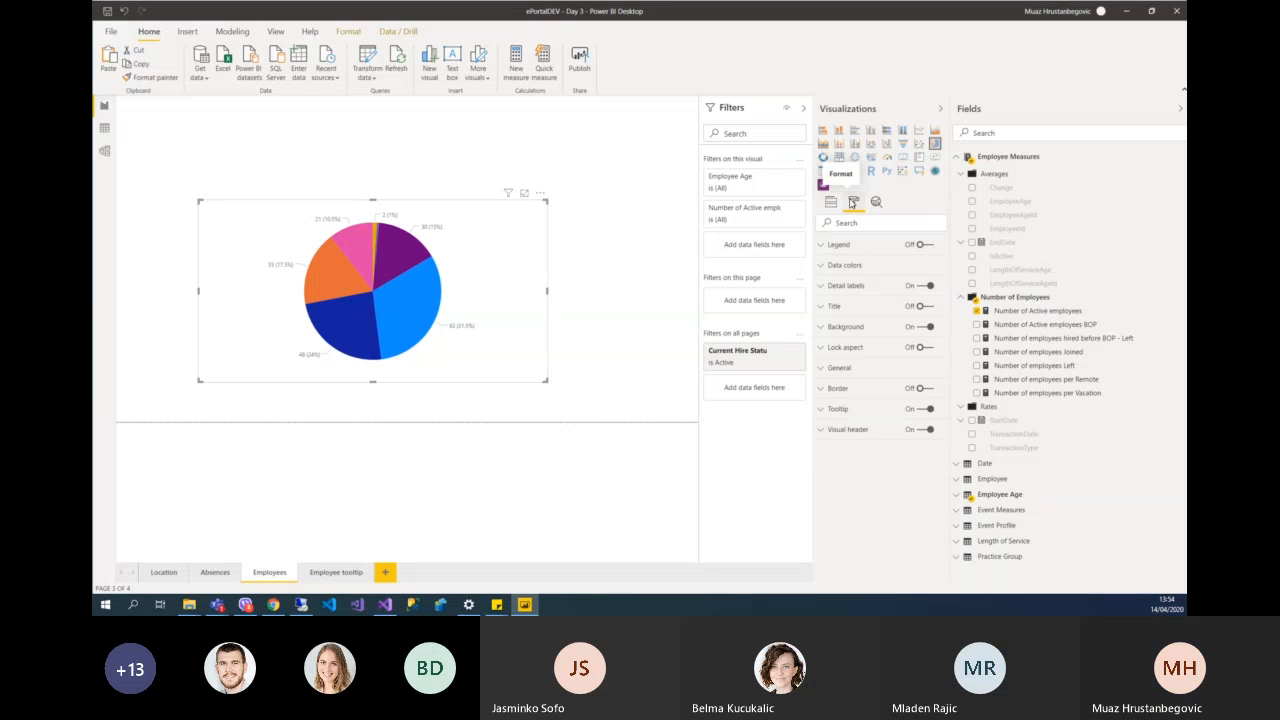
left_click(829, 414)
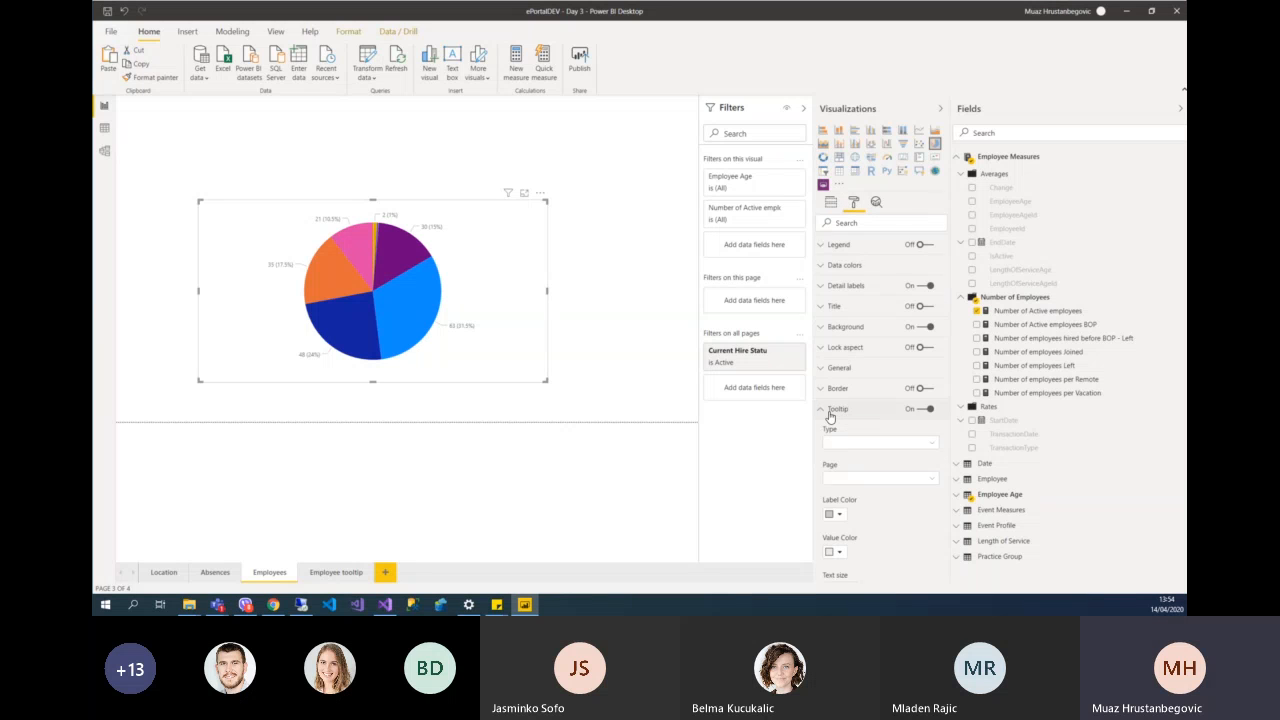
left_click(935, 451)
left_click(932, 456)
scroll(932, 456, "down", 1)
left_click(930, 421)
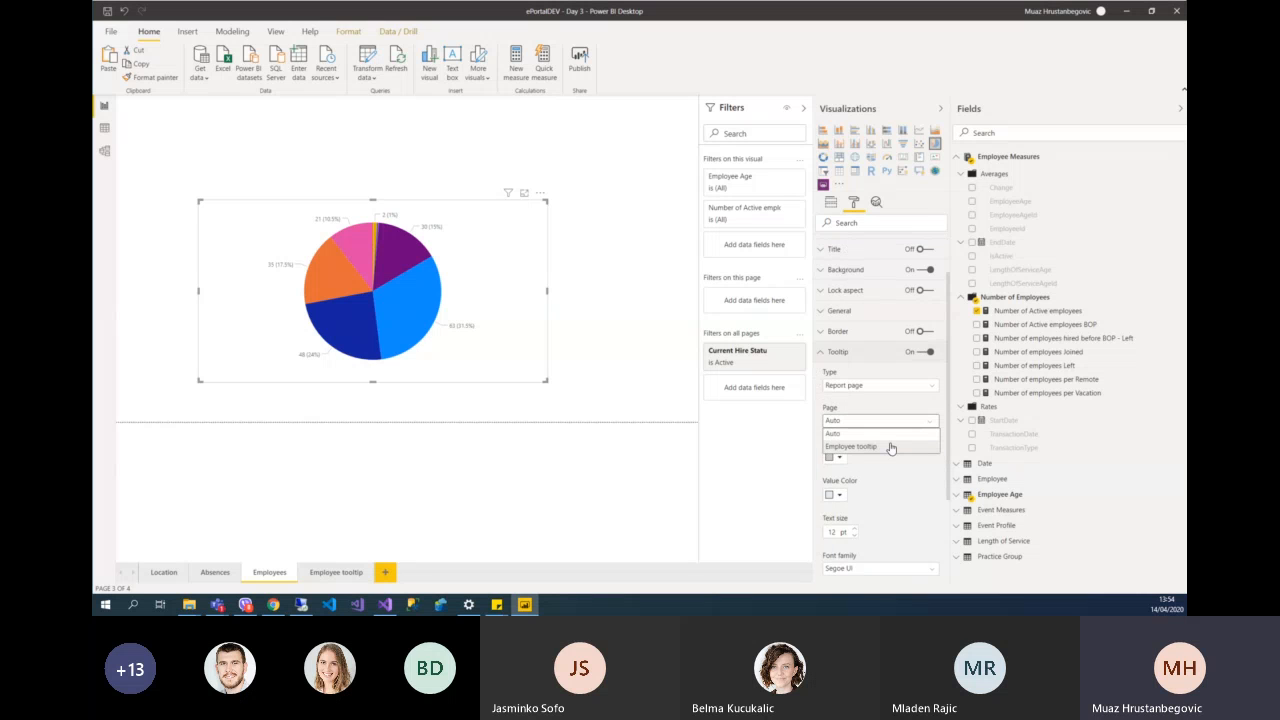
left_click(890, 447)
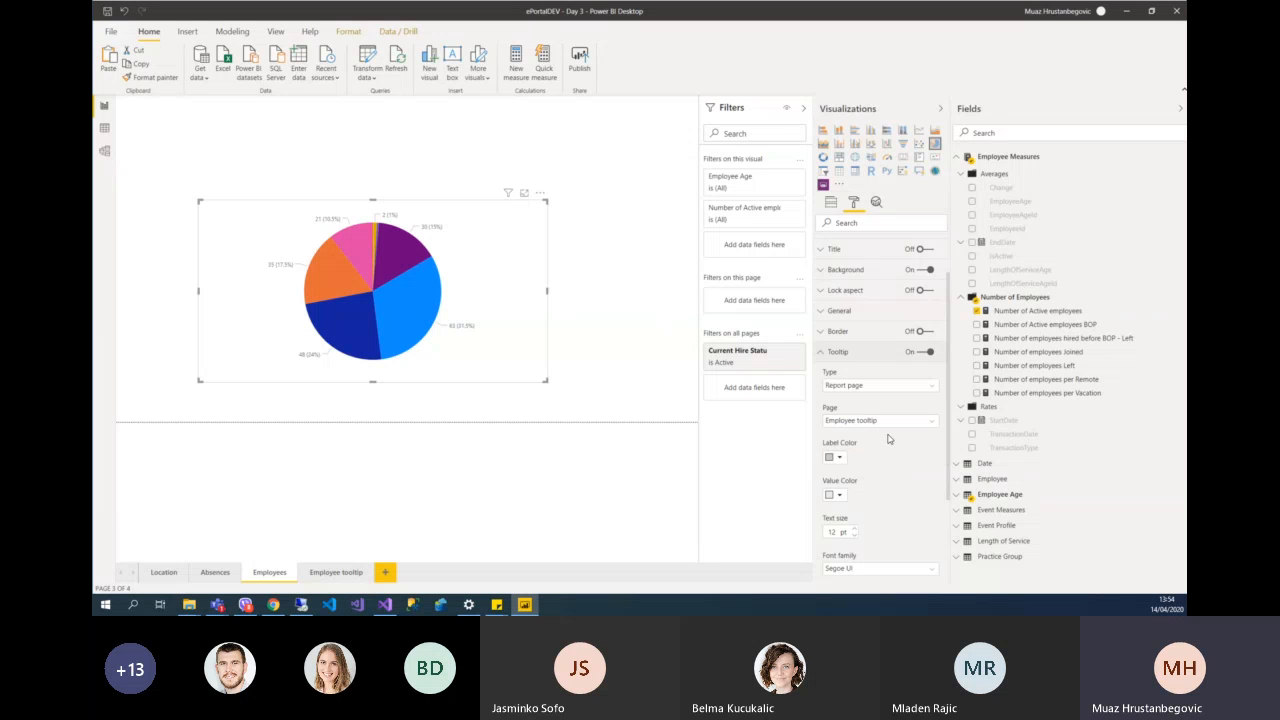
left_click(590, 360)
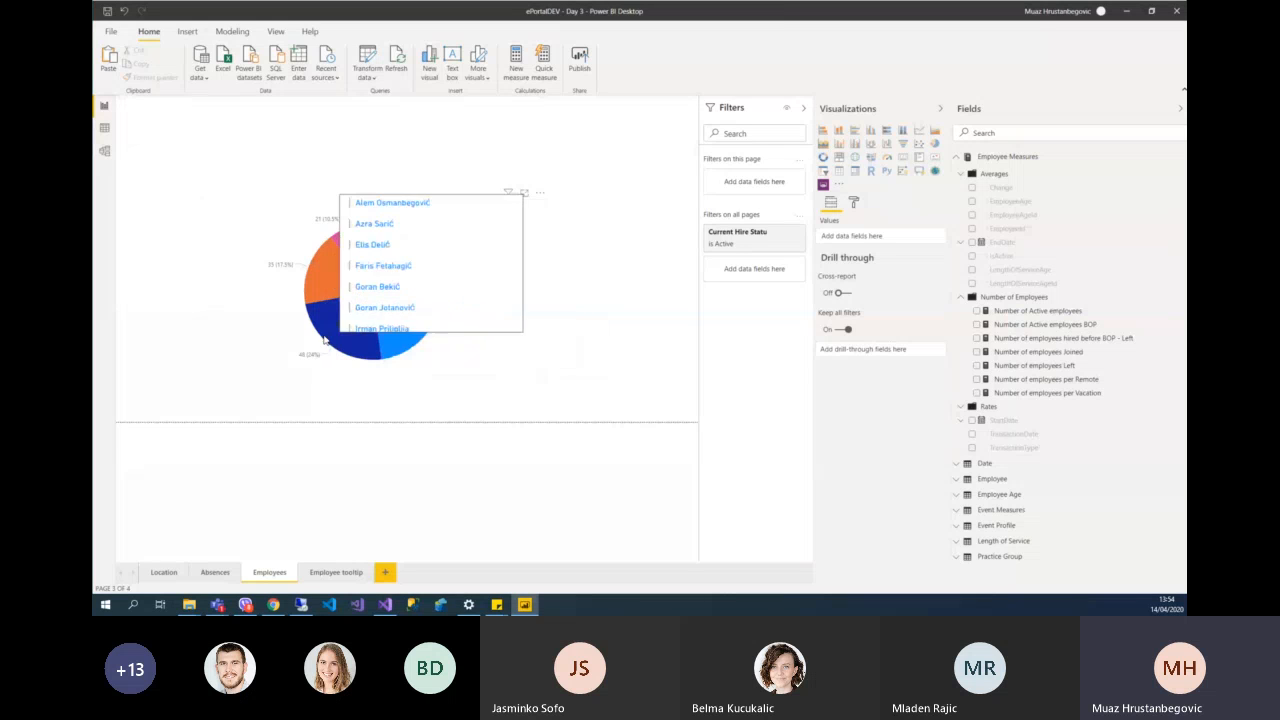
mouse_move(417, 313)
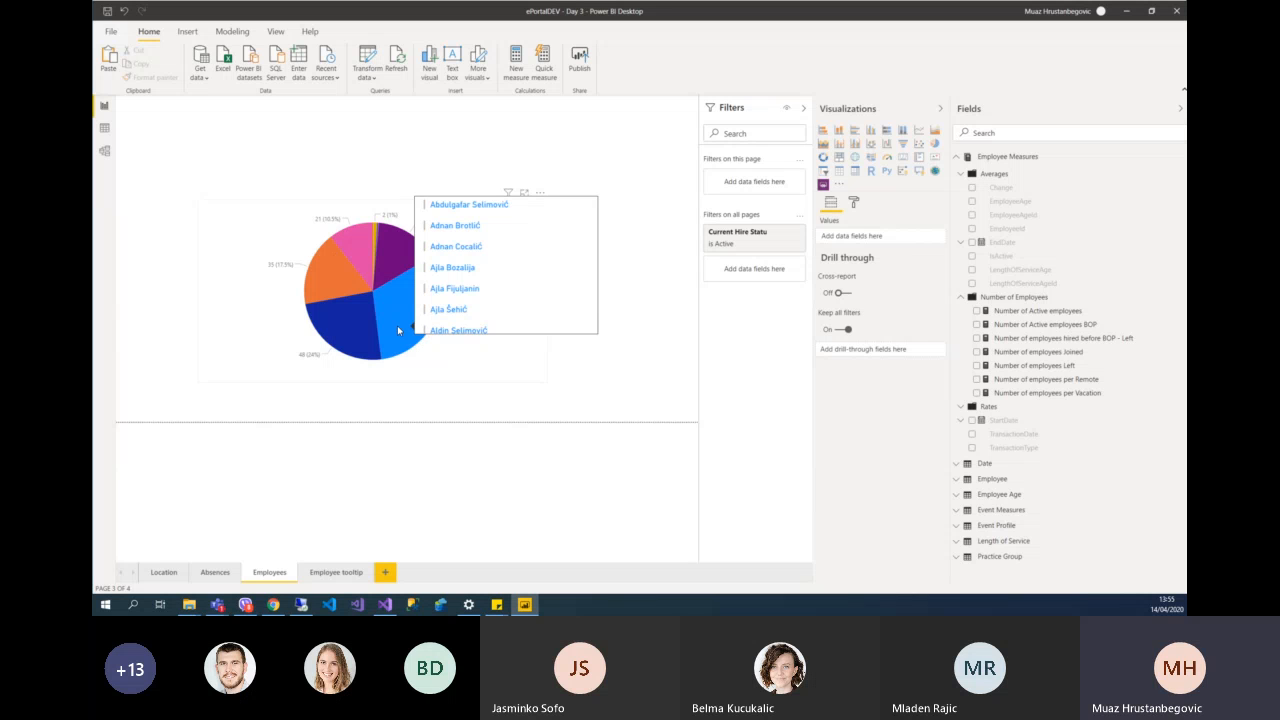
- Narrow the pie chart and move it to the upper left of the Employees page
left_click_drag(529, 286, 408, 270)
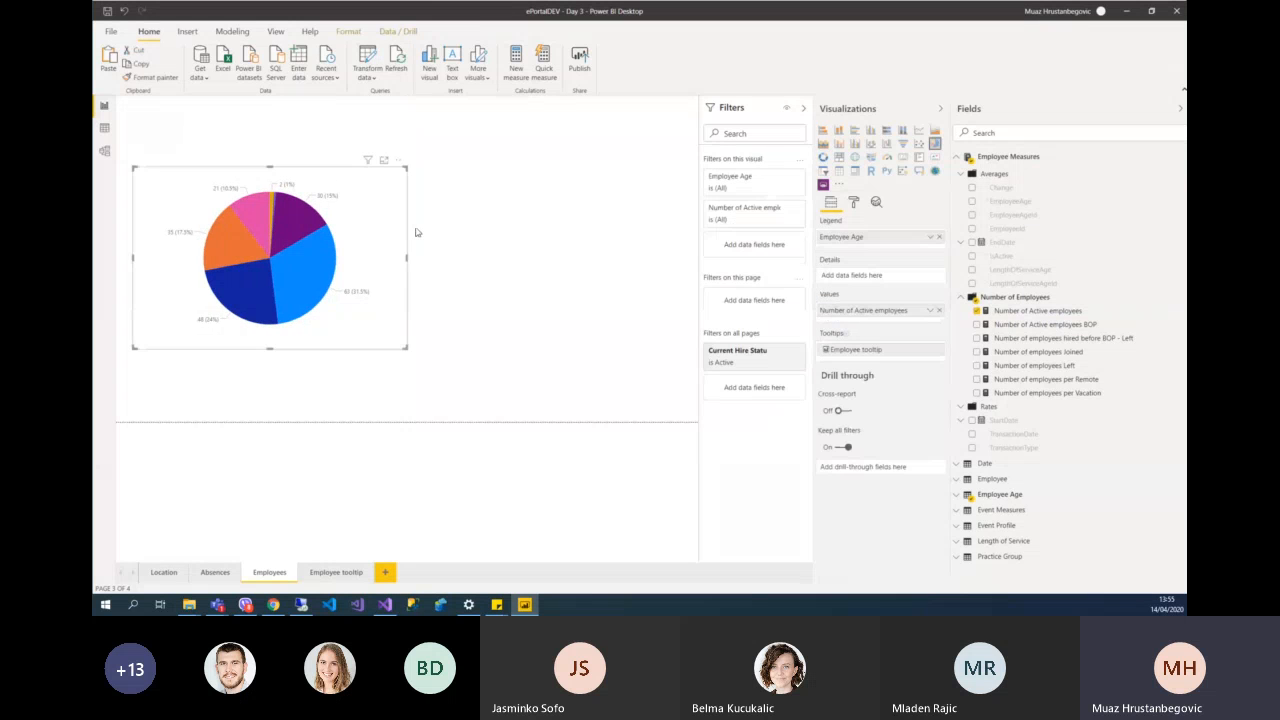
left_click(961, 298)
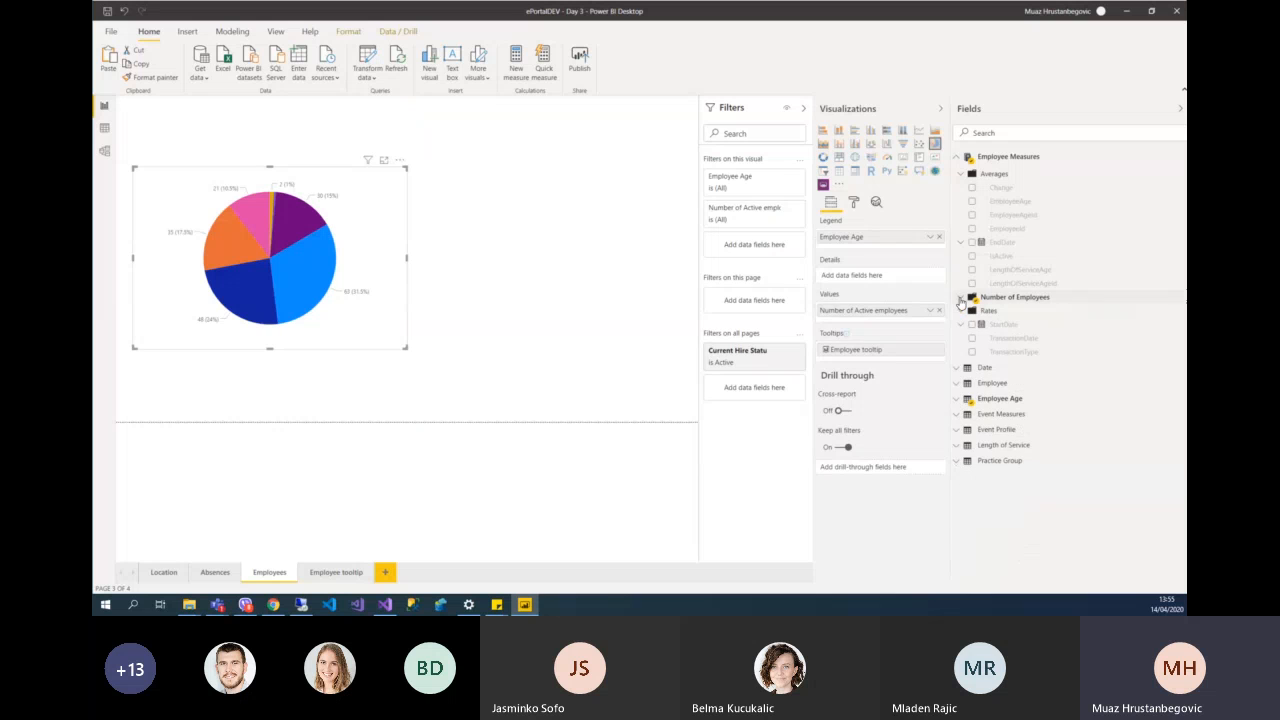
left_click(505, 207)
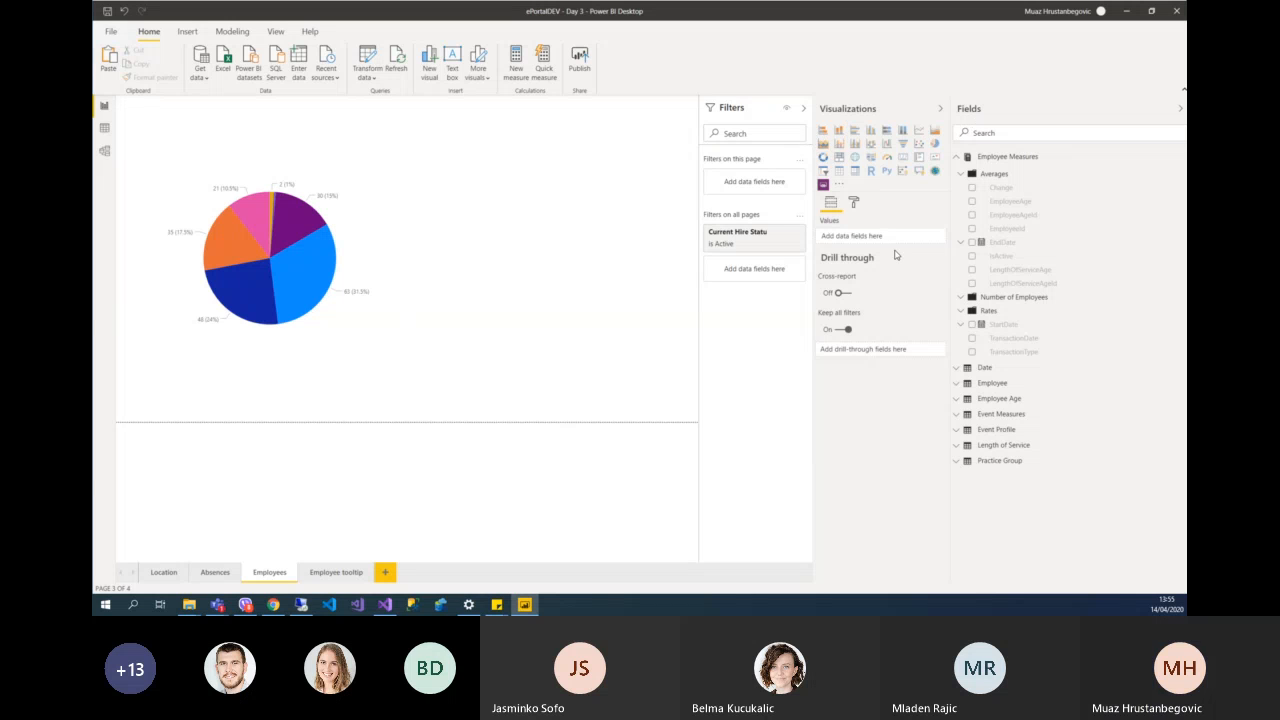
- Add a slicer beside the pie chart, on its right, using Year from the Date table
left_click(822, 172)
left_click_drag(336, 184, 630, 214)
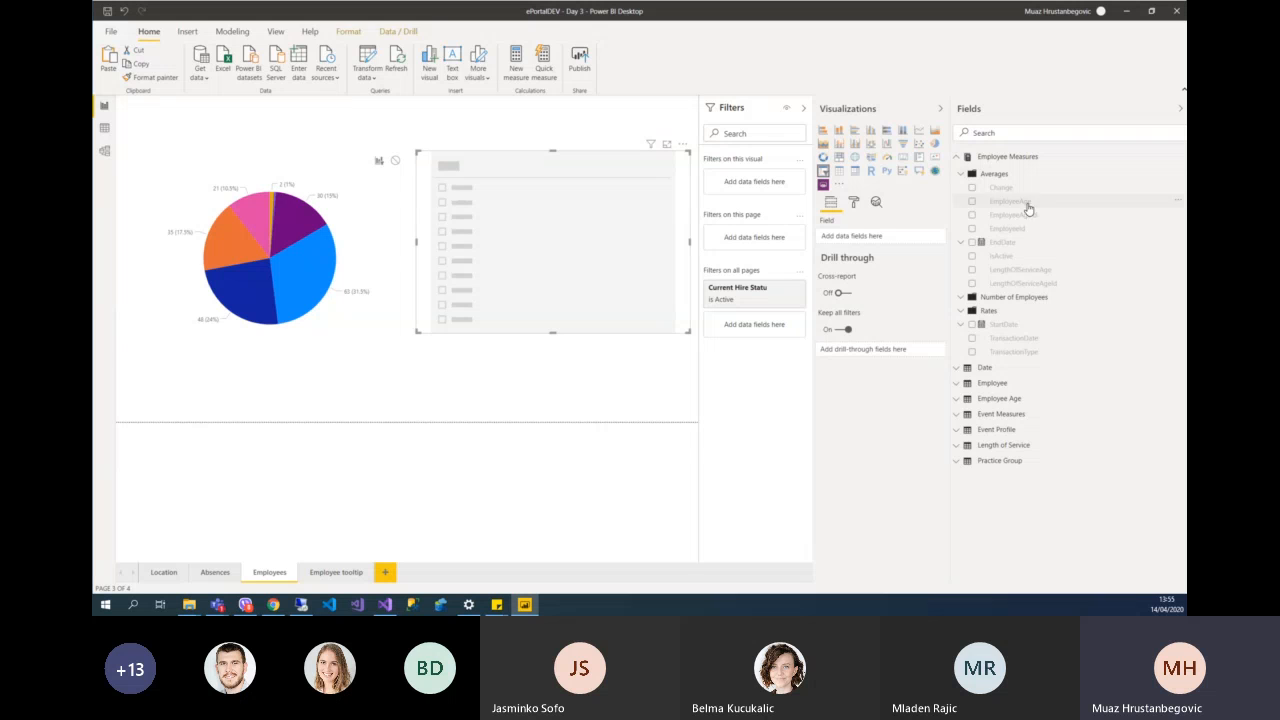
left_click(961, 174)
left_click(960, 174)
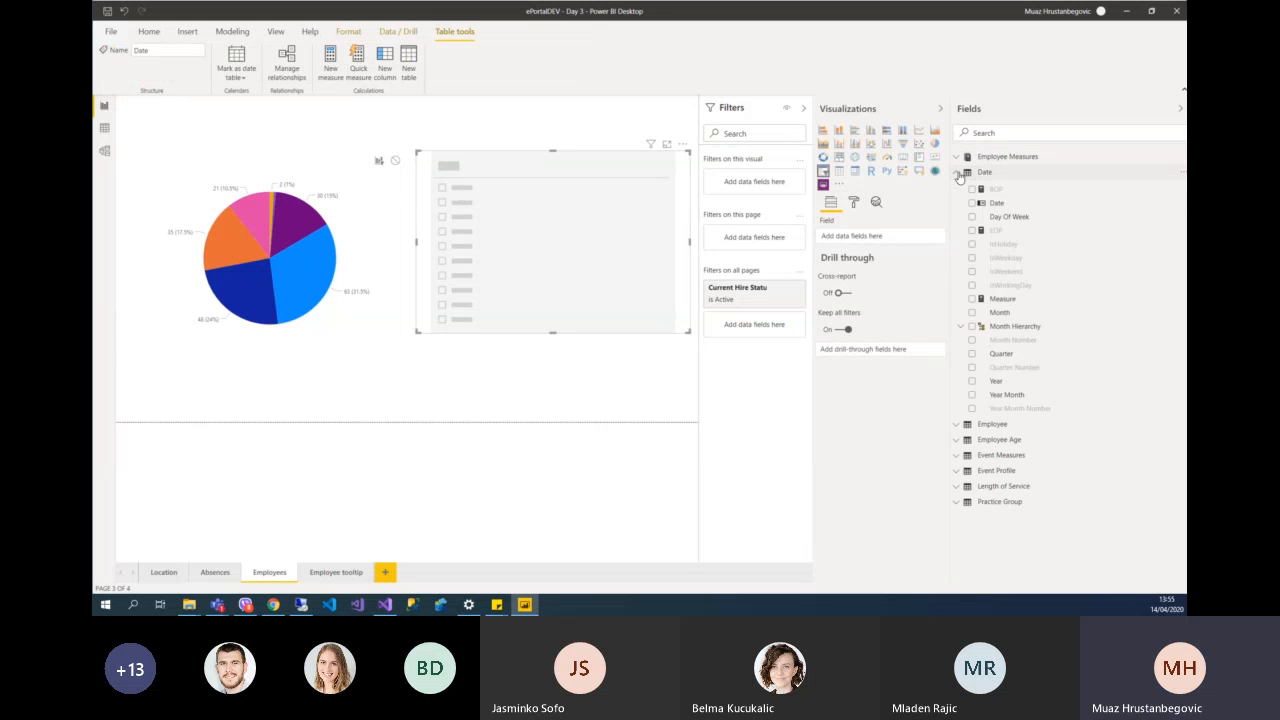
left_click(972, 382)
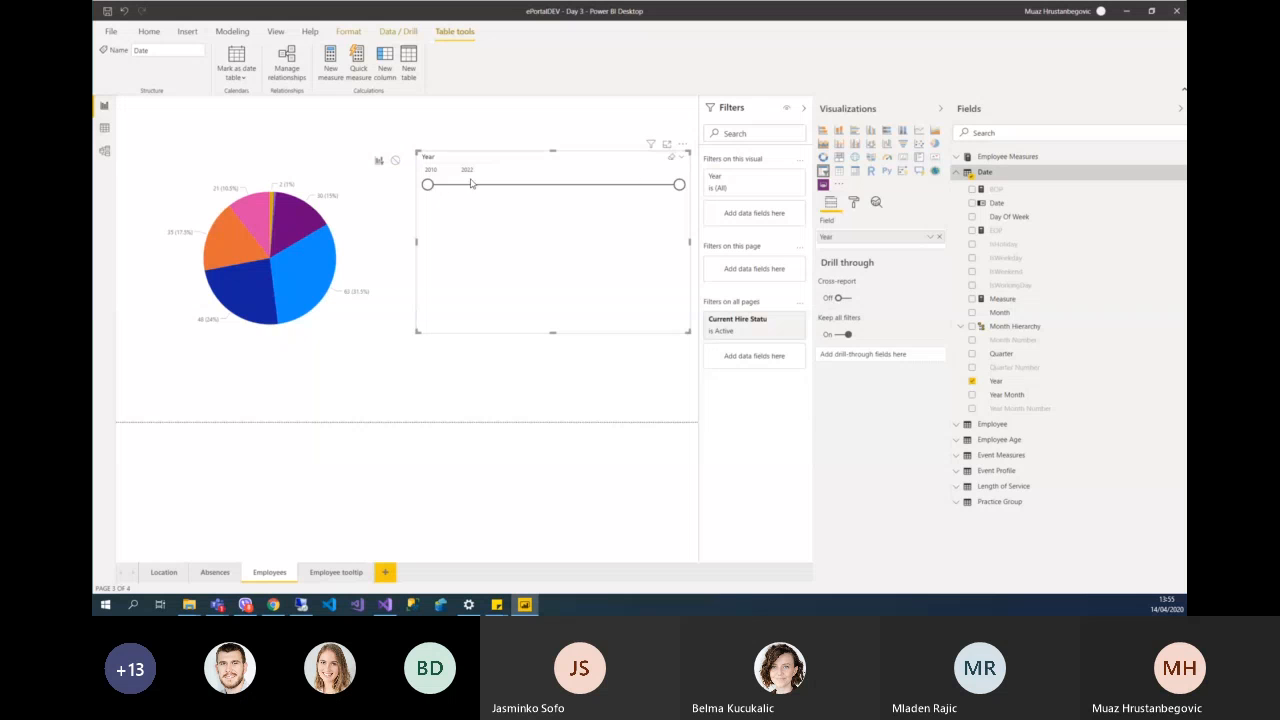
- Try to adjust the Year slicer's range with its start and end handles
mouse_move(430, 188)
left_mouse_down()
mouse_move(517, 192)
mouse_move(430, 190)
left_mouse_up()
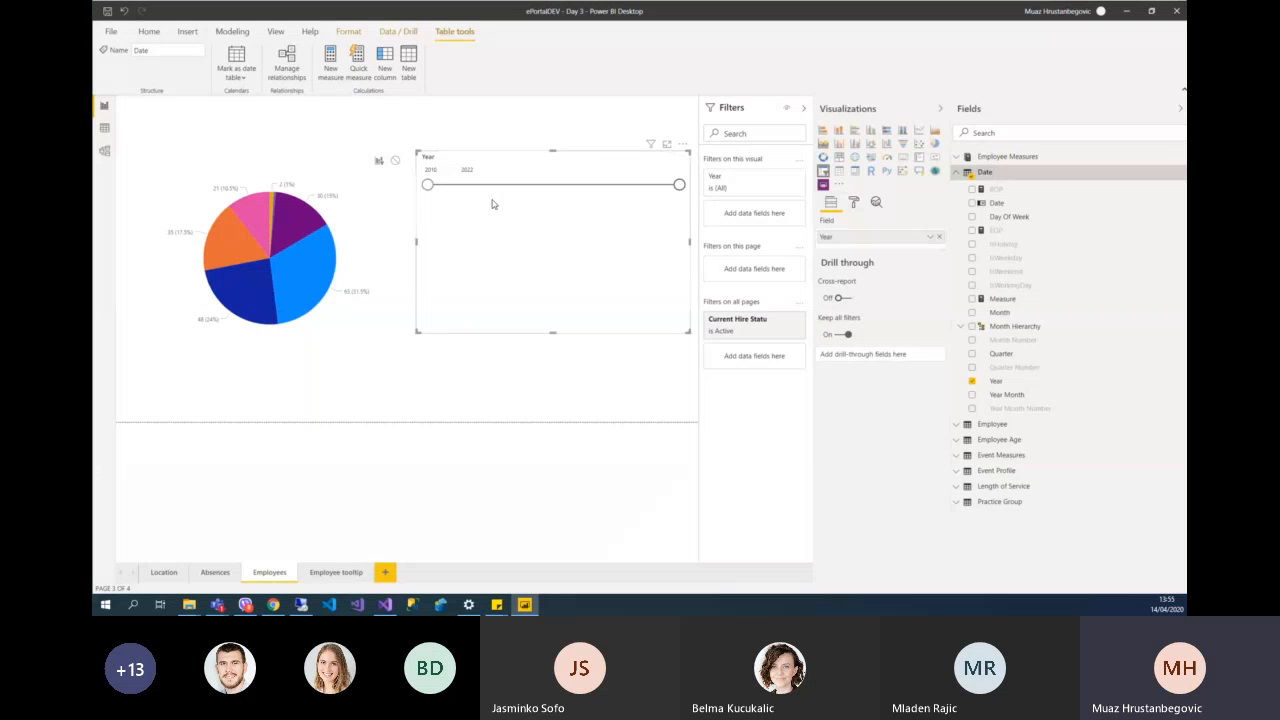
left_click(620, 366)
left_click(585, 178)
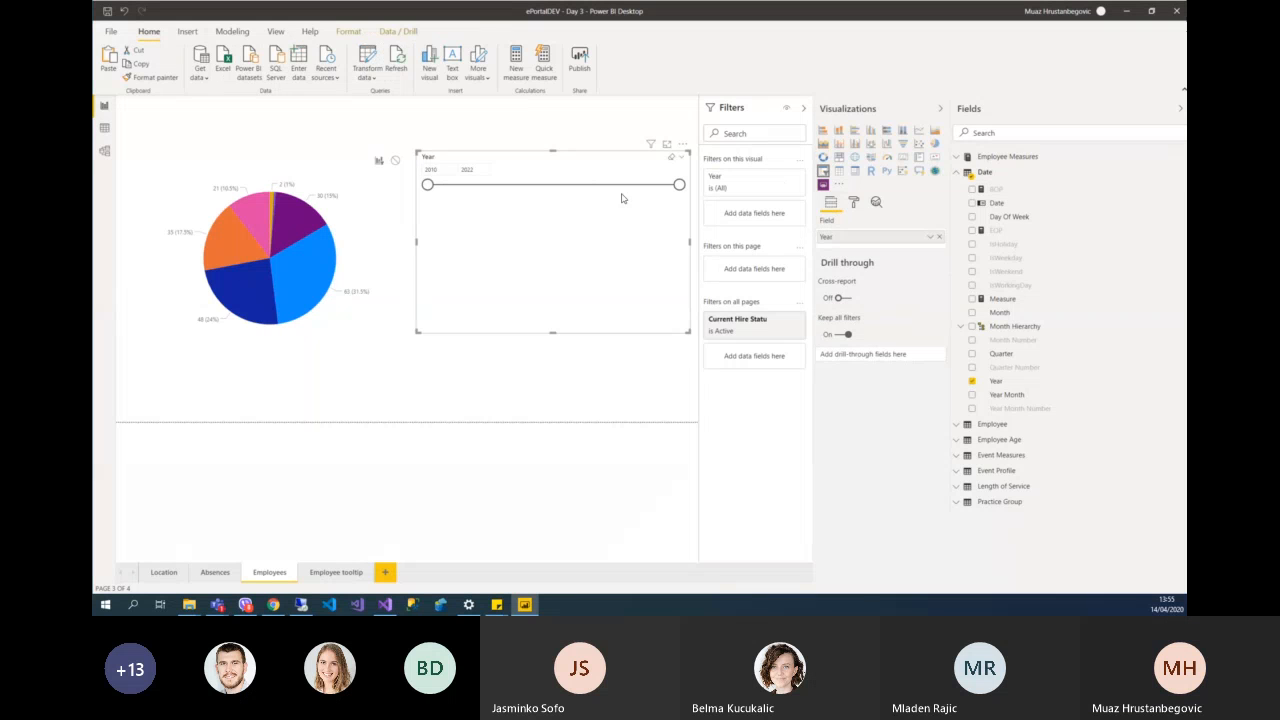
left_click_drag(675, 191, 704, 193)
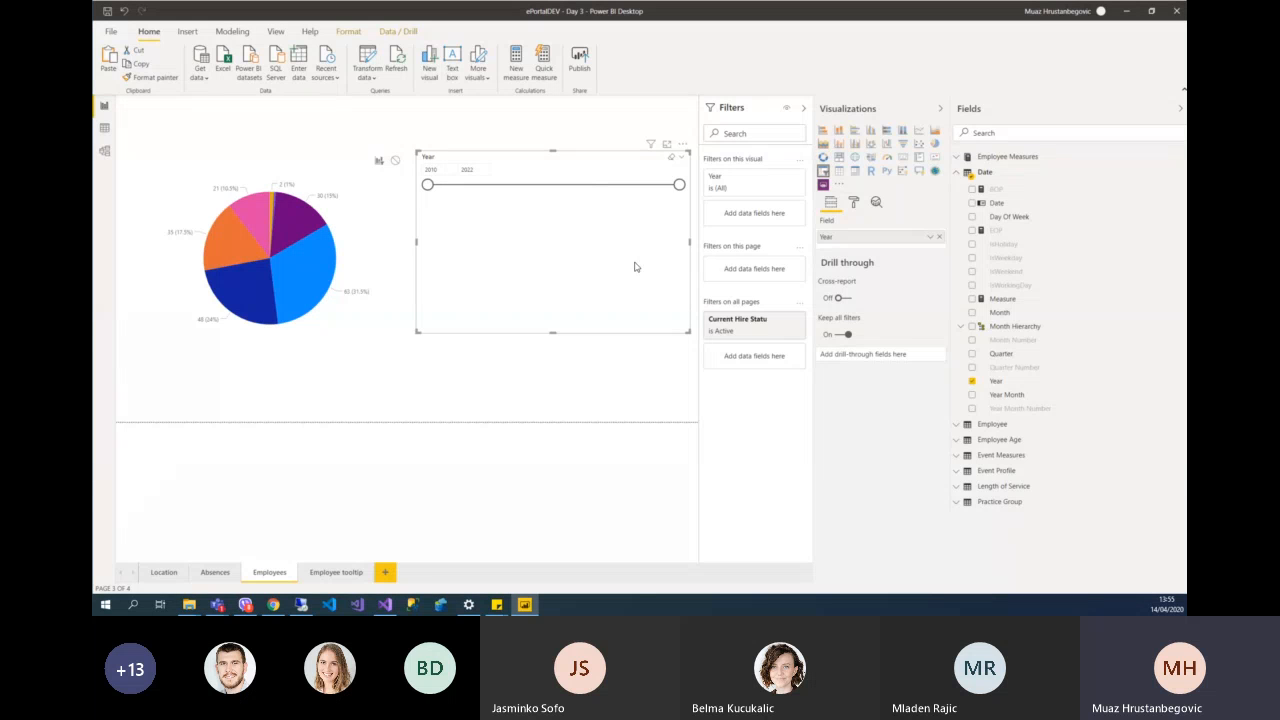
- Reduce the Year slicer's height so its frame fits closely around the slider
left_click_drag(691, 334, 687, 230)
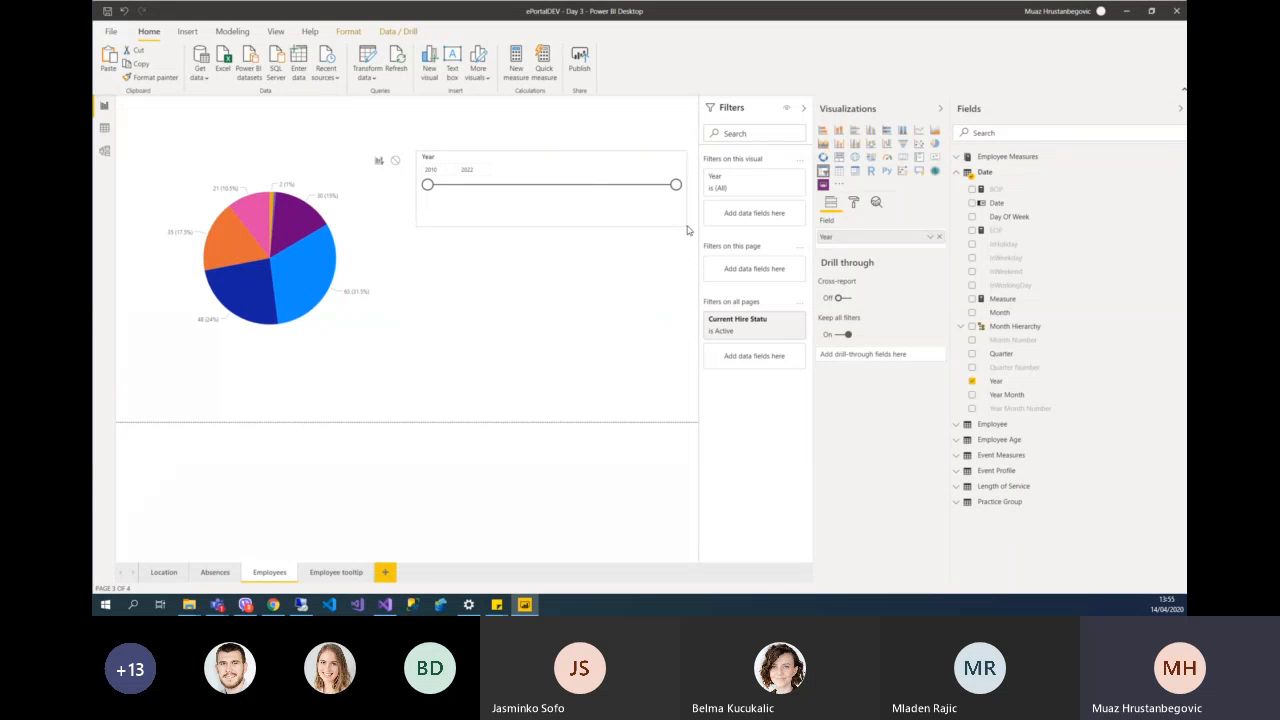
left_click(545, 163)
left_click(858, 202)
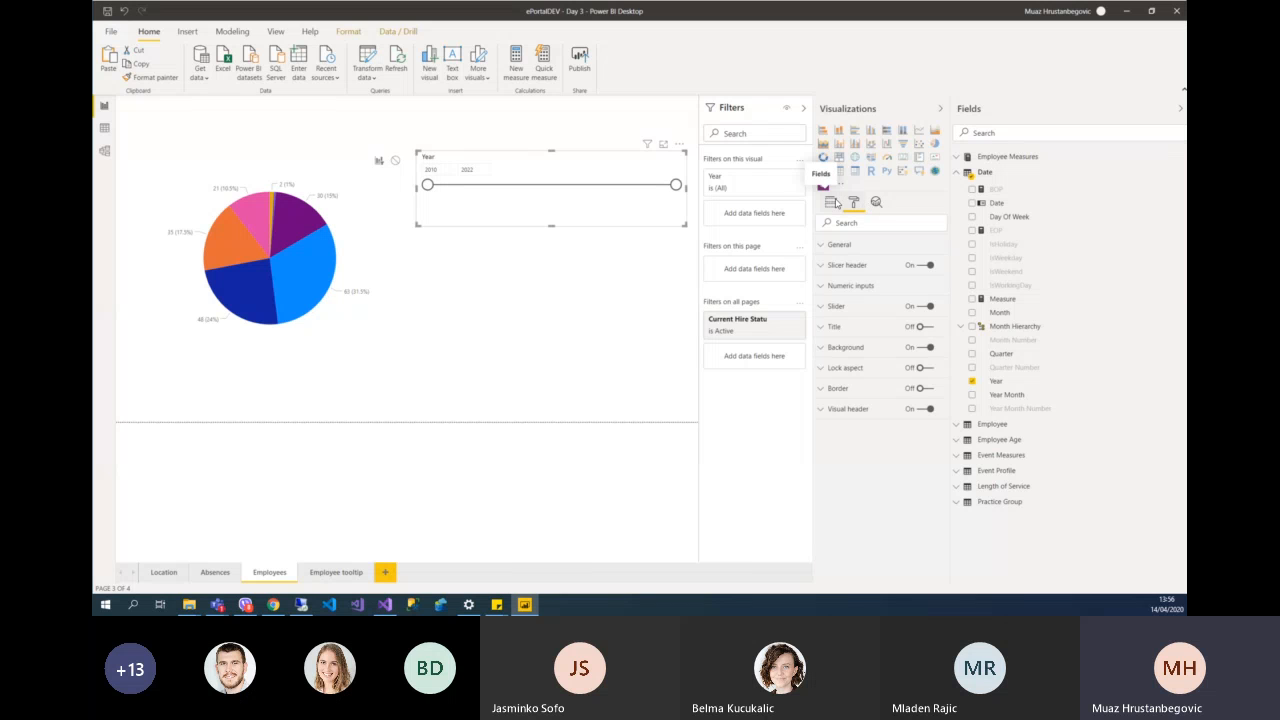
left_click(832, 202)
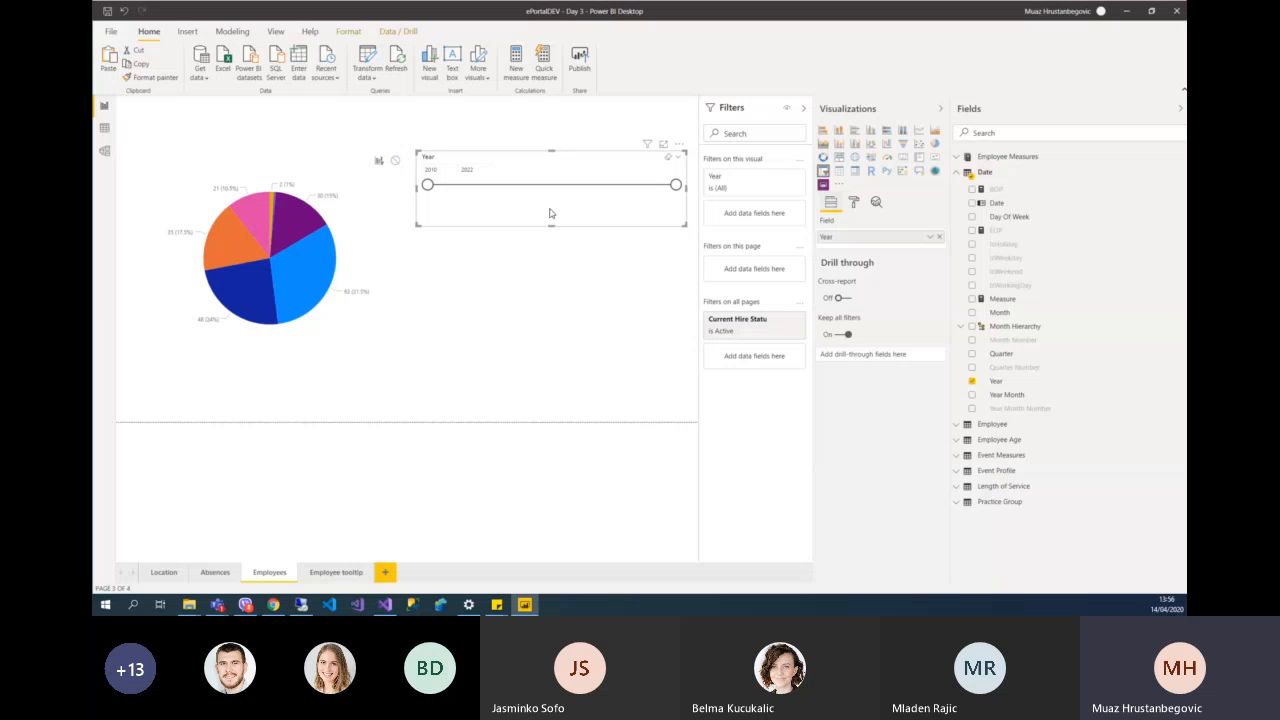
left_click(476, 268)
left_click(468, 222)
left_click(487, 266)
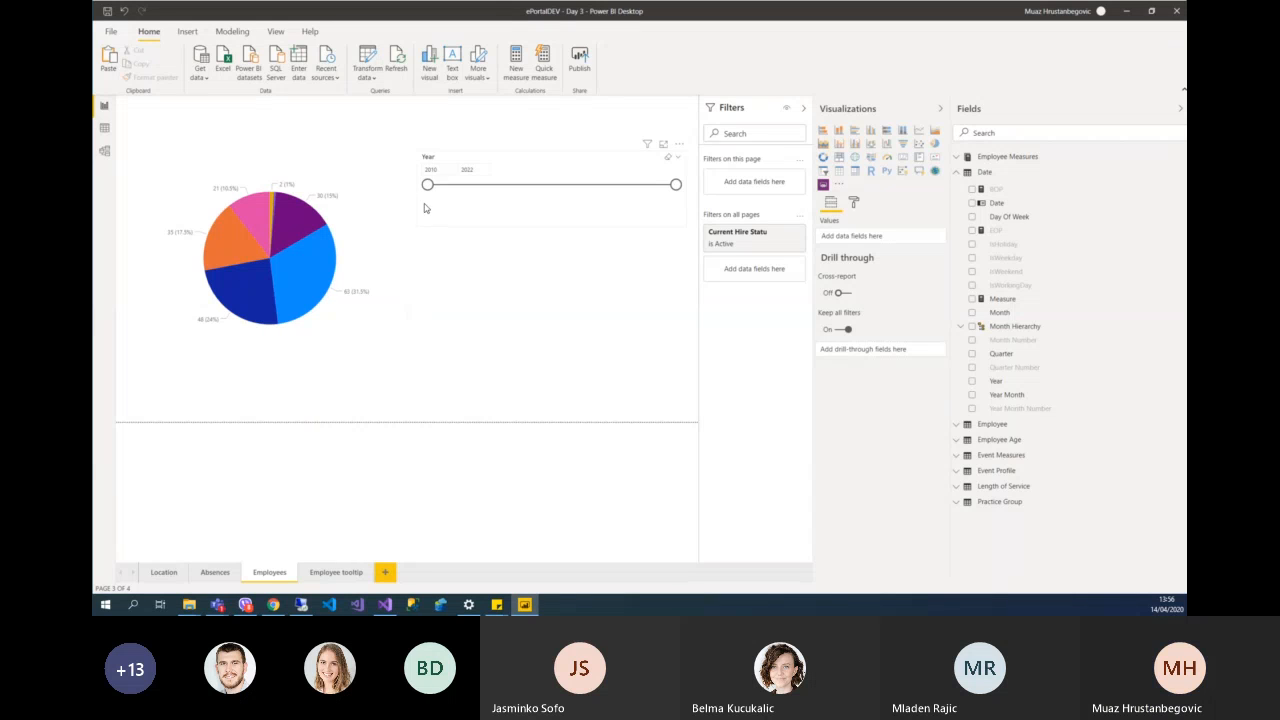
- Set the Year slicer's range to 2010–2011 and preview the employee tooltip on the pie chart's slices
left_click_drag(676, 184, 447, 188)
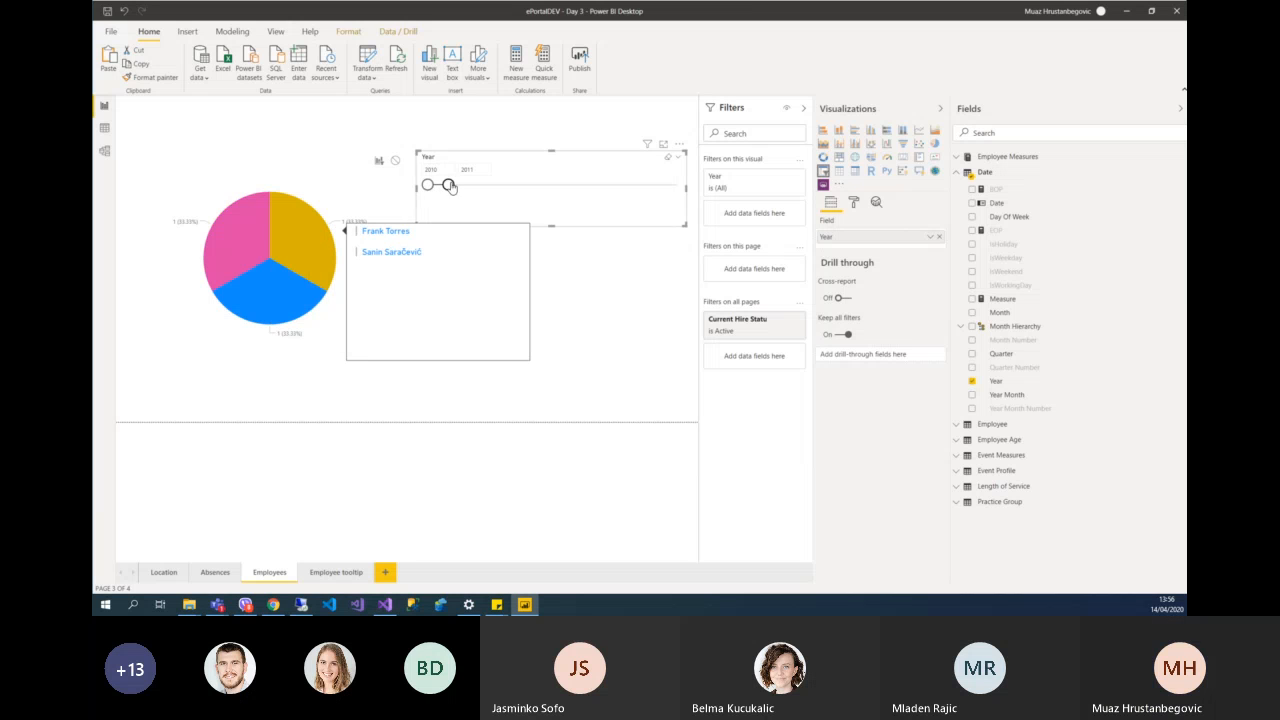
mouse_move(308, 229)
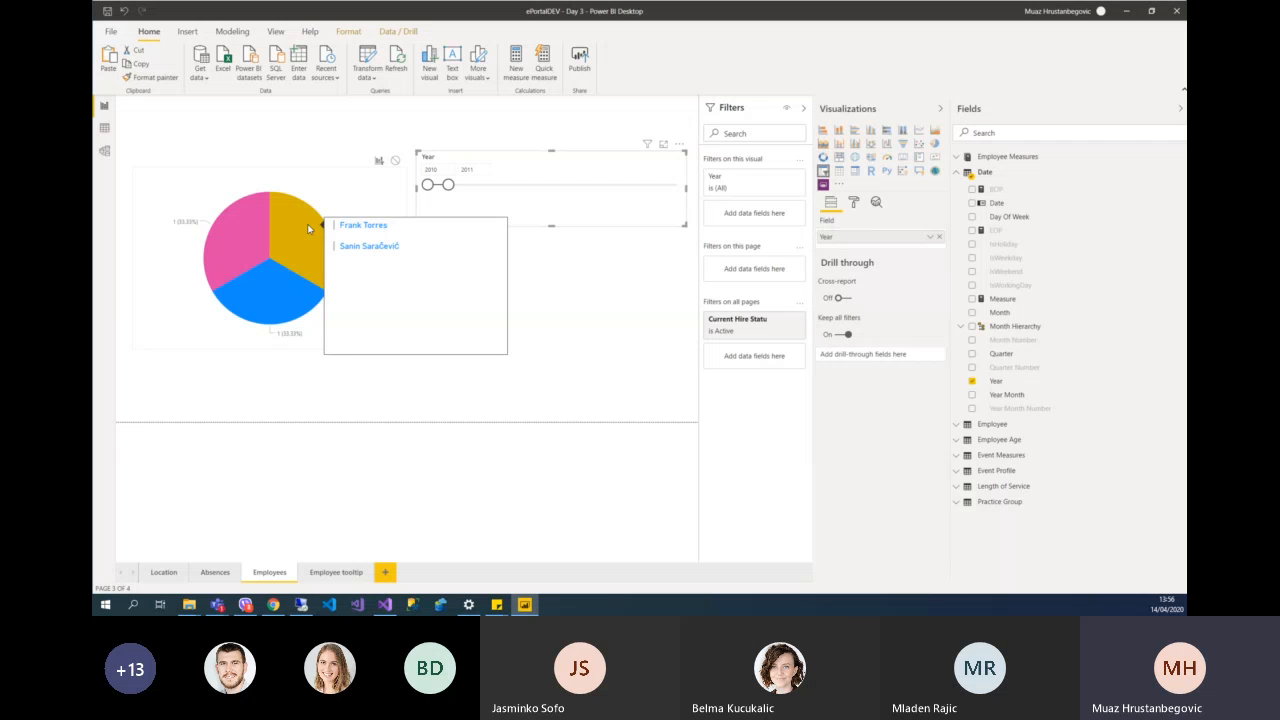
mouse_move(244, 221)
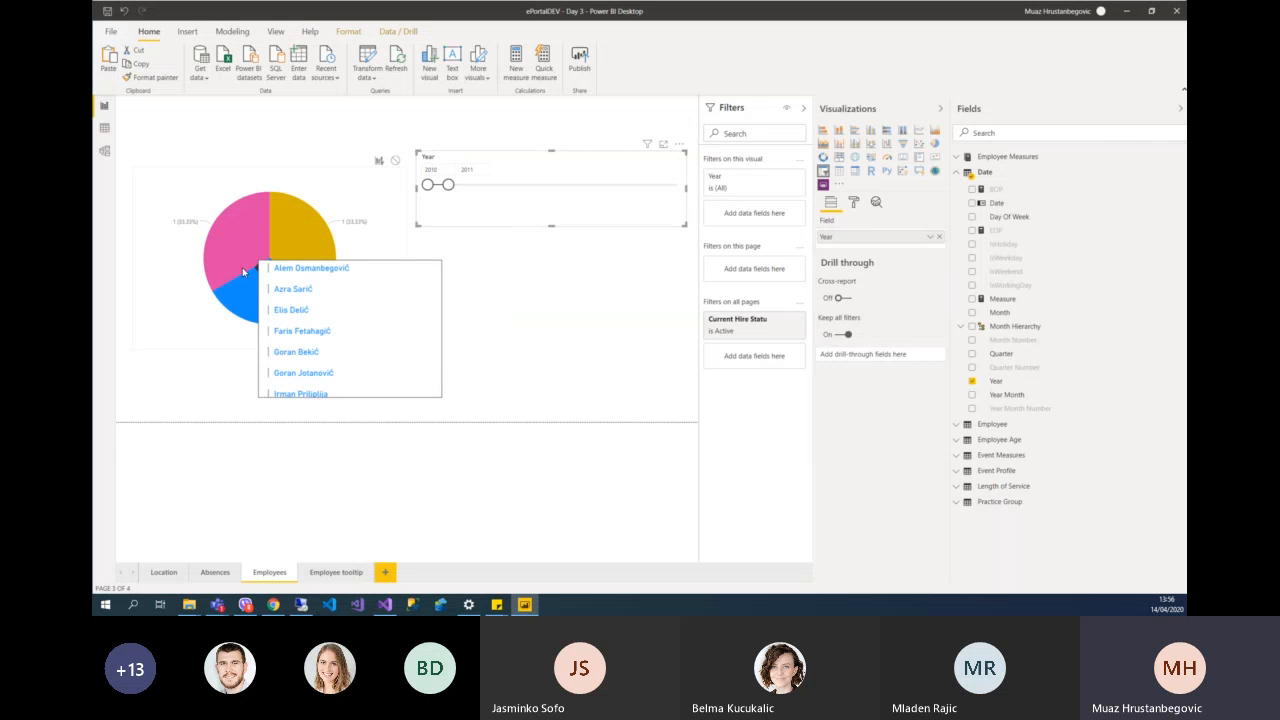
left_click(594, 307)
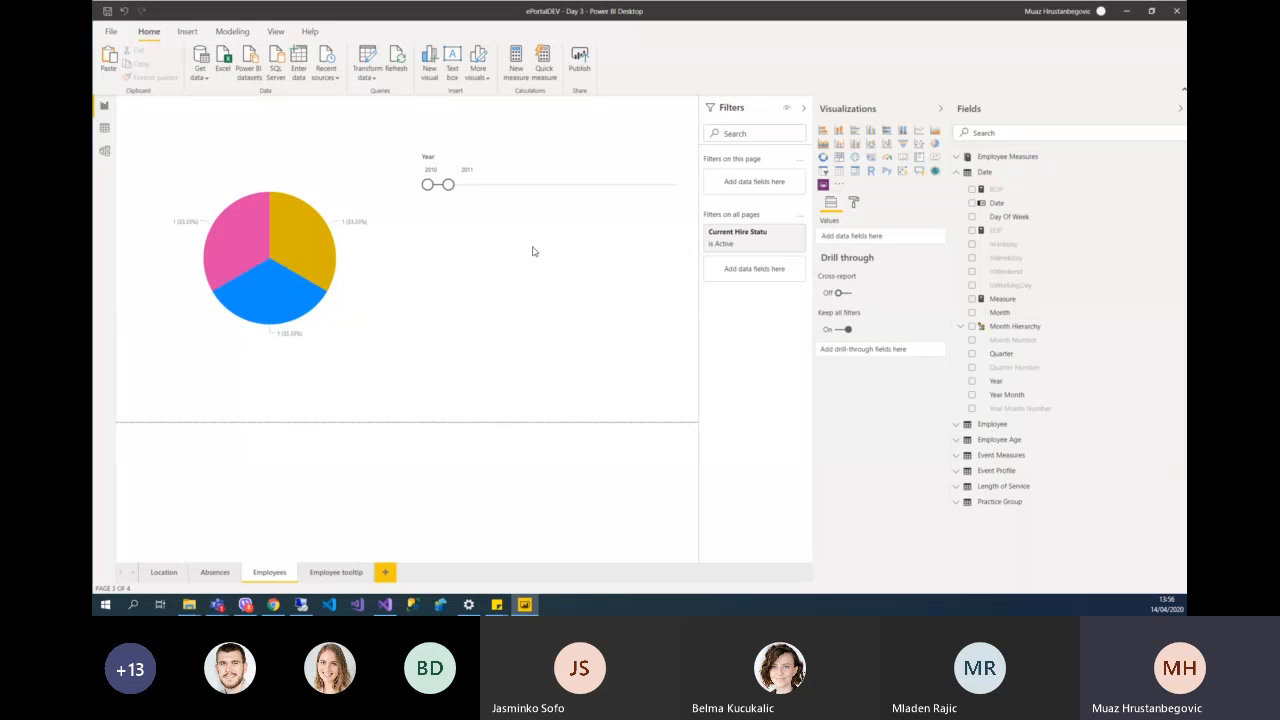
- Show the report's bookmarks and add a bookmark of the current slicer state named 2011
left_click(274, 31)
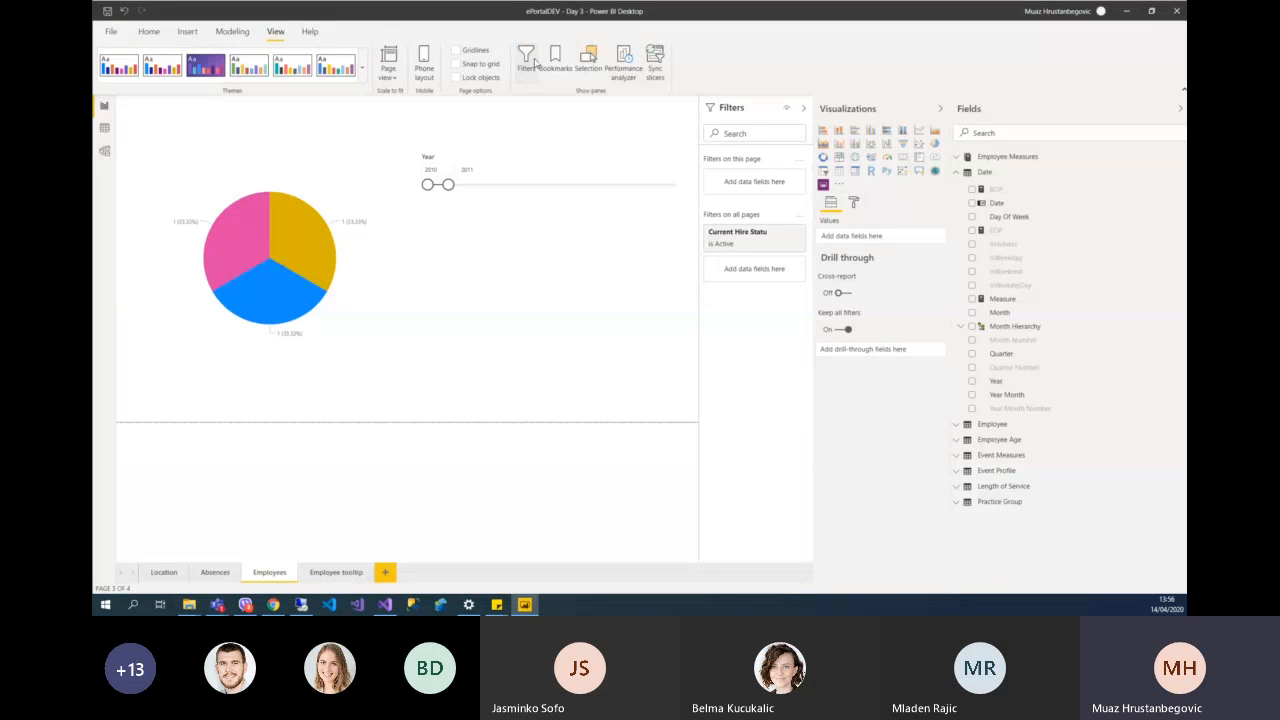
left_click(554, 62)
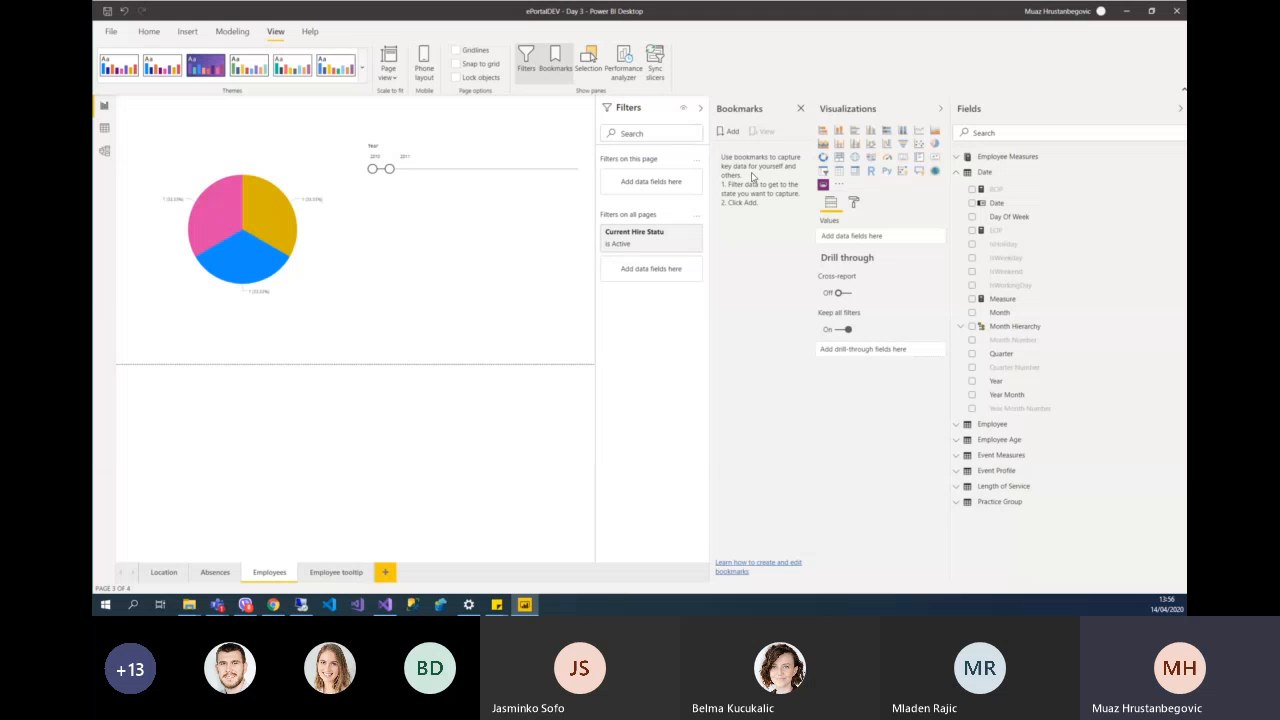
left_click(729, 131)
double_click(741, 148)
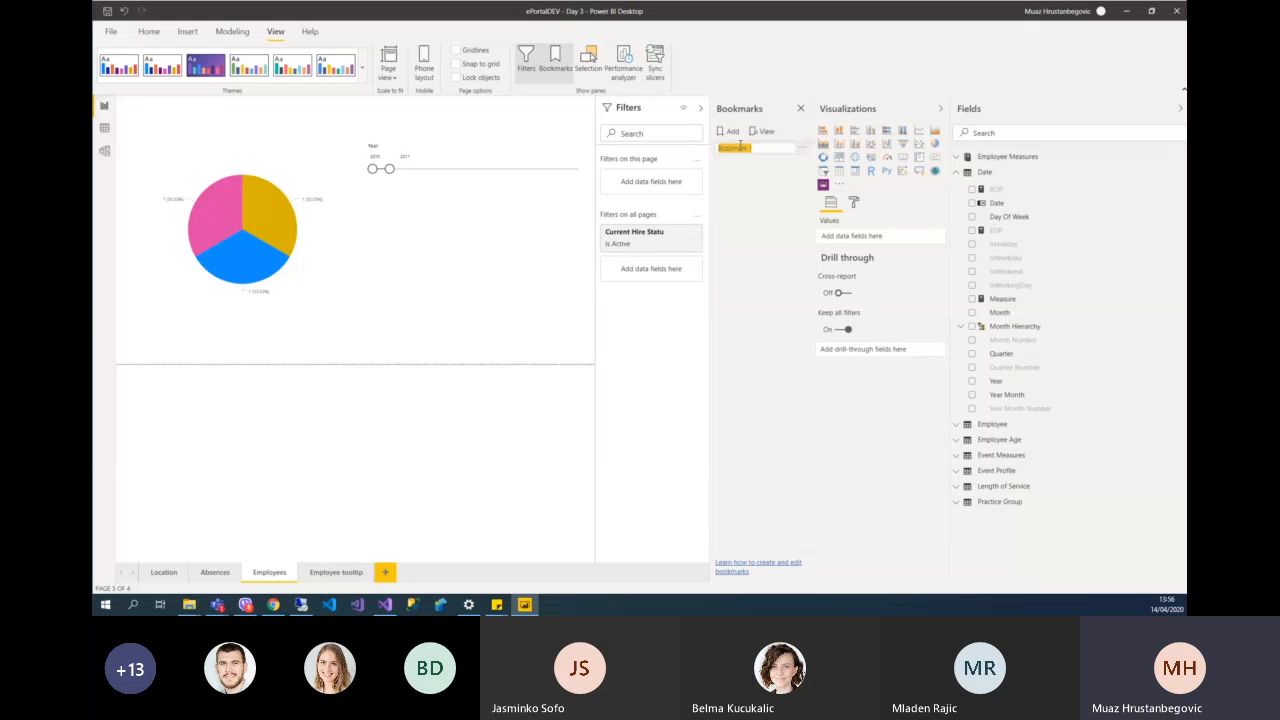
type("2011")
key("Return")
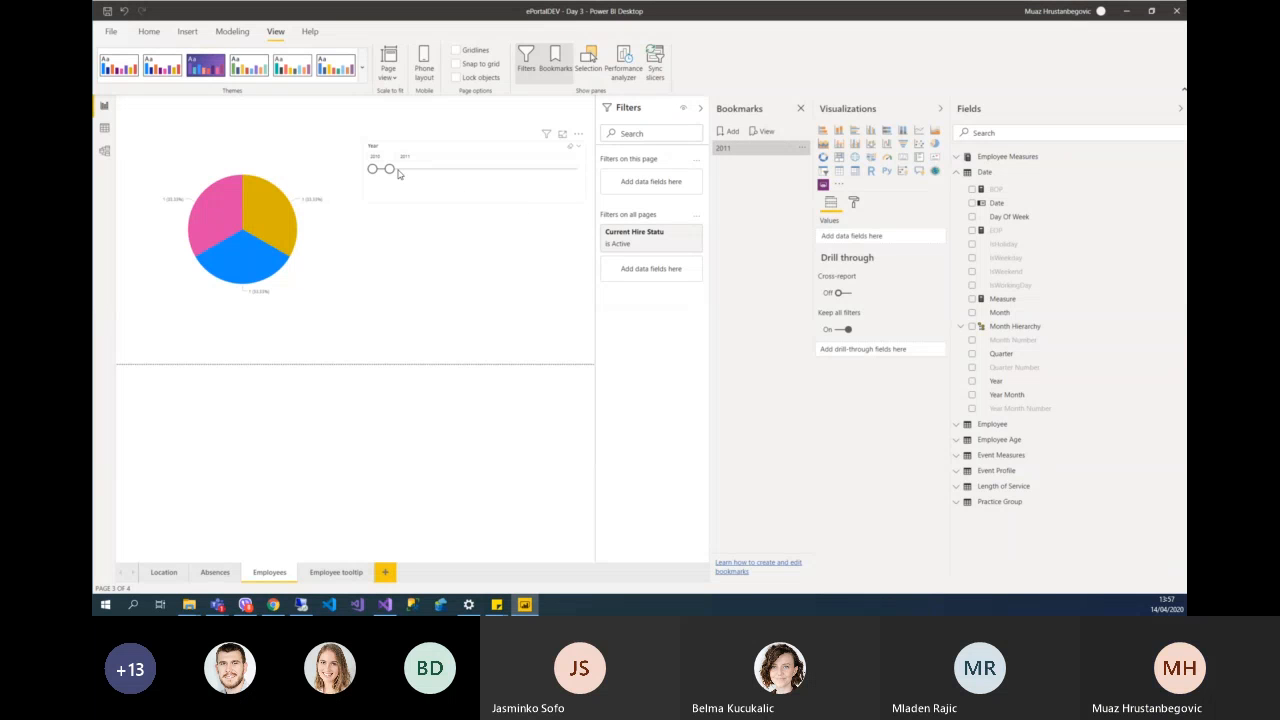
- Set the Year slicer's range to 2011–2012 and save that state as a bookmark named 2012
mouse_move(385, 175)
left_mouse_down()
mouse_move(403, 170)
mouse_move(384, 174)
left_mouse_up()
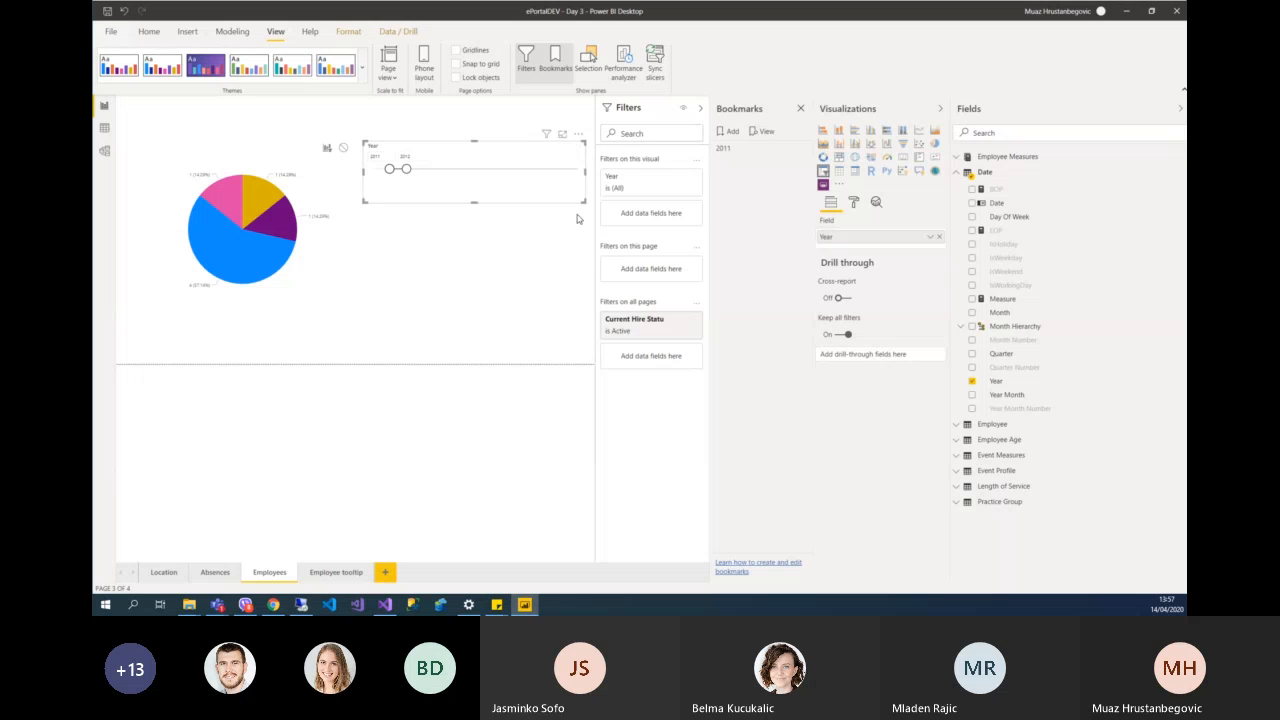
left_click(731, 133)
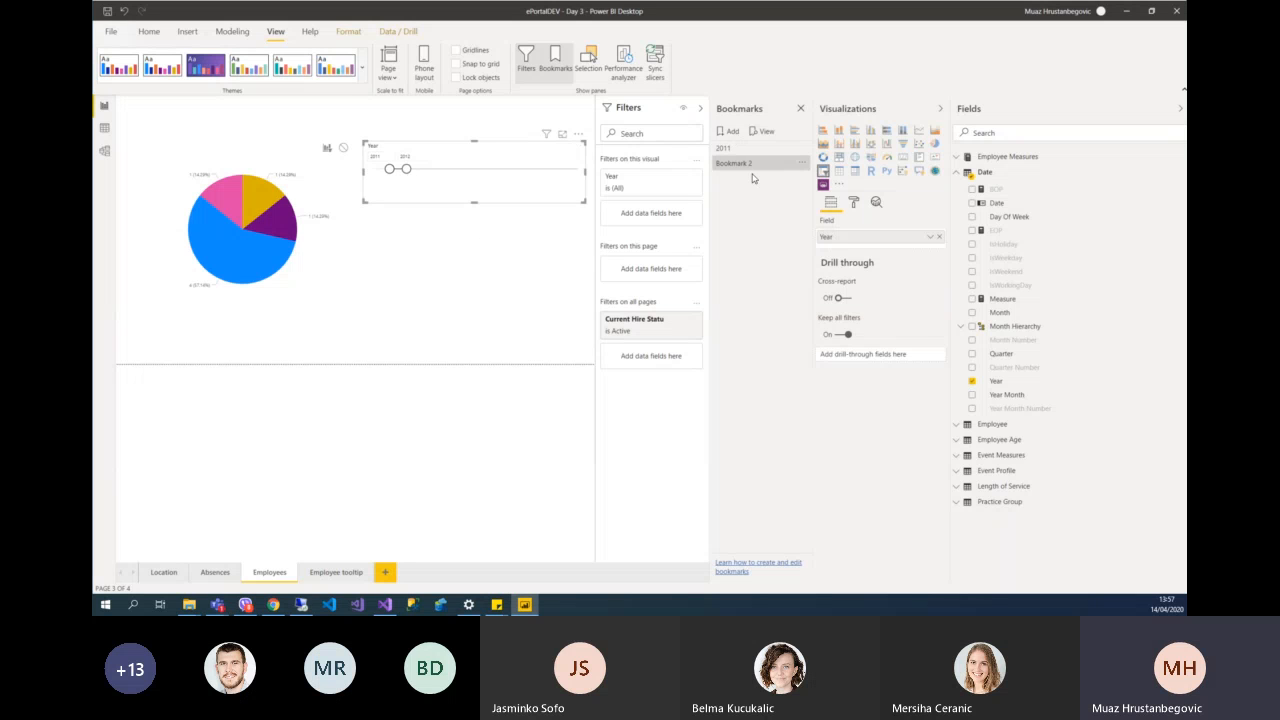
double_click(744, 163)
type("2012")
key("Return")
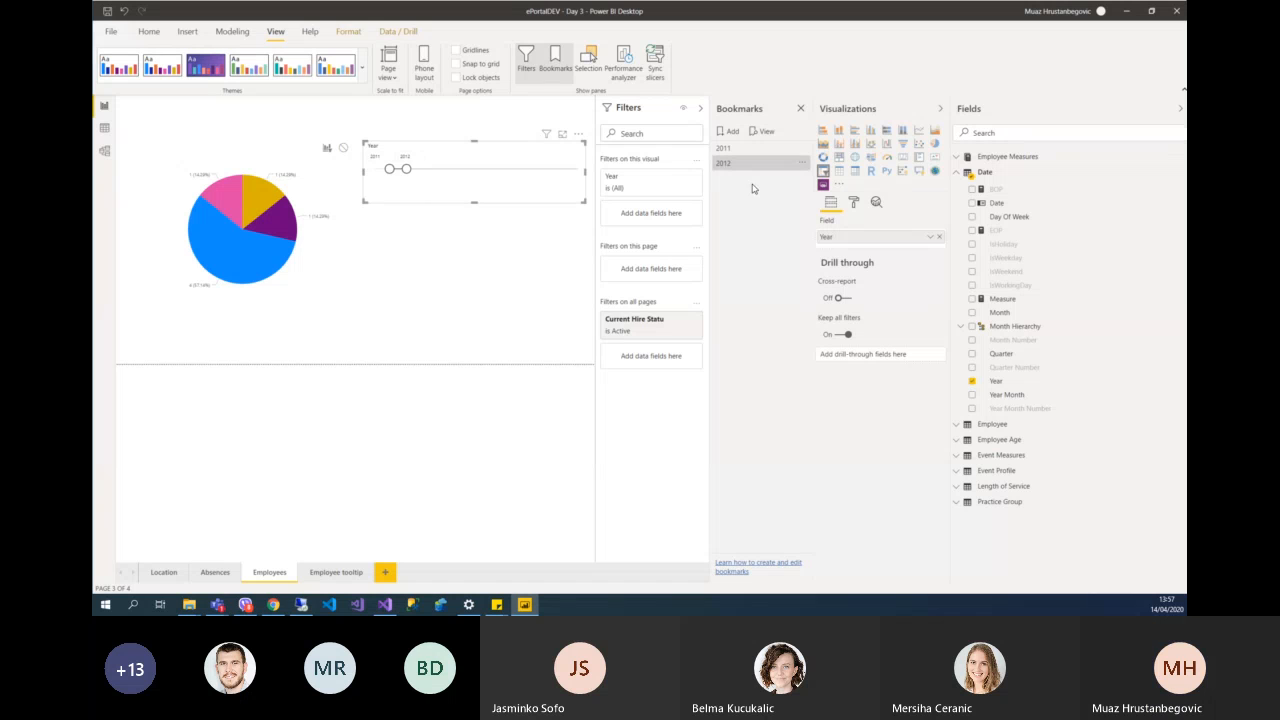
- Set the Year slicer's range to 2012–2013 and save that state as a bookmark named 2013
mouse_move(406, 170)
left_mouse_down()
mouse_move(423, 170)
mouse_move(403, 171)
left_mouse_up()
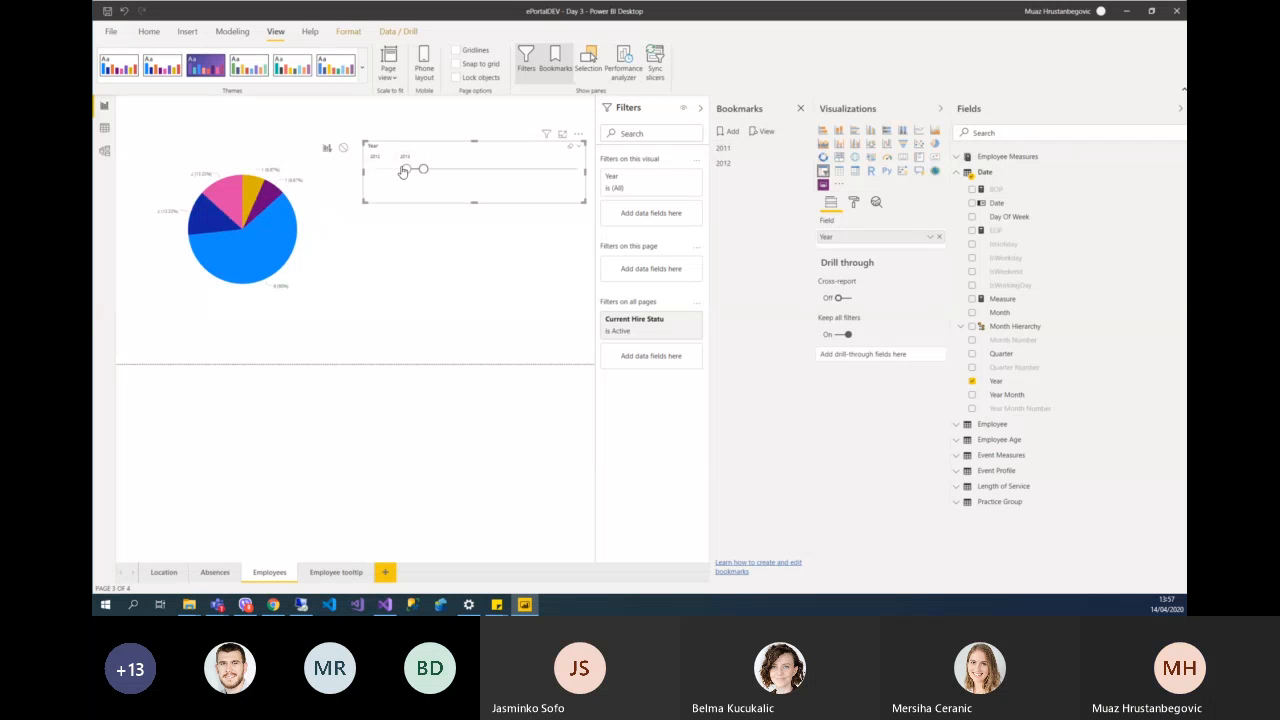
left_click(728, 132)
double_click(745, 177)
type("20")
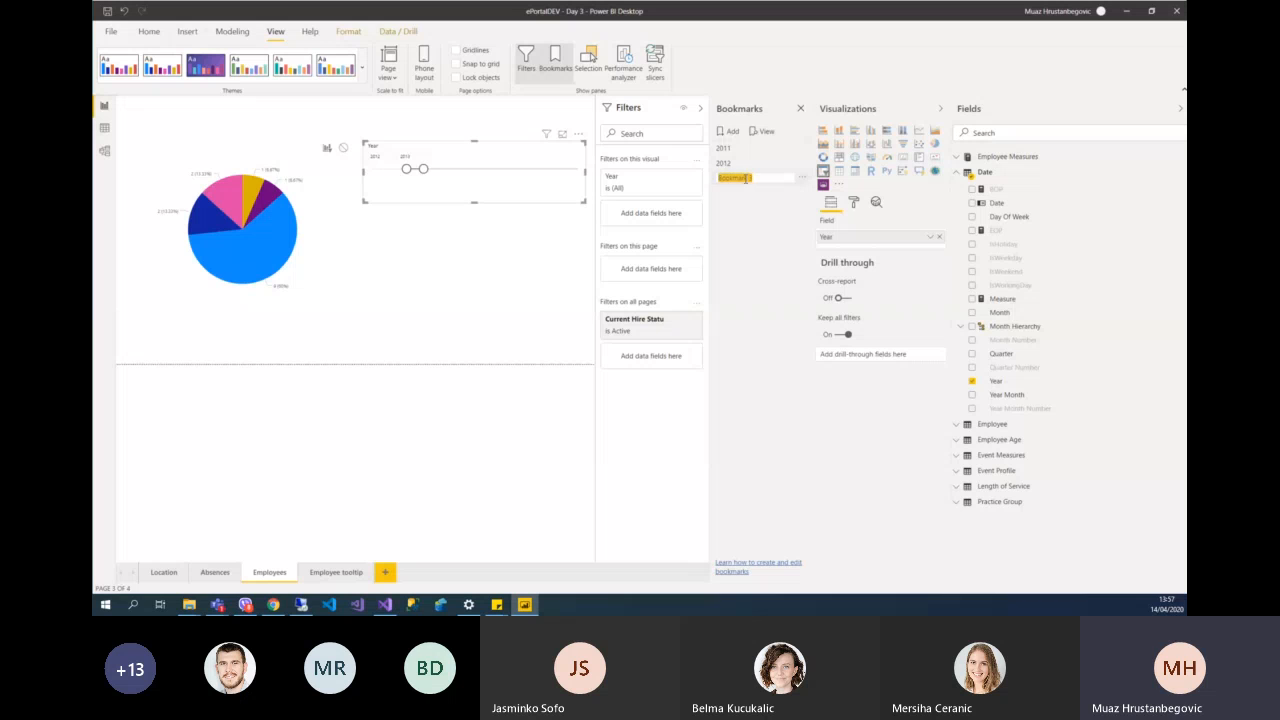
type("13")
left_click(757, 229)
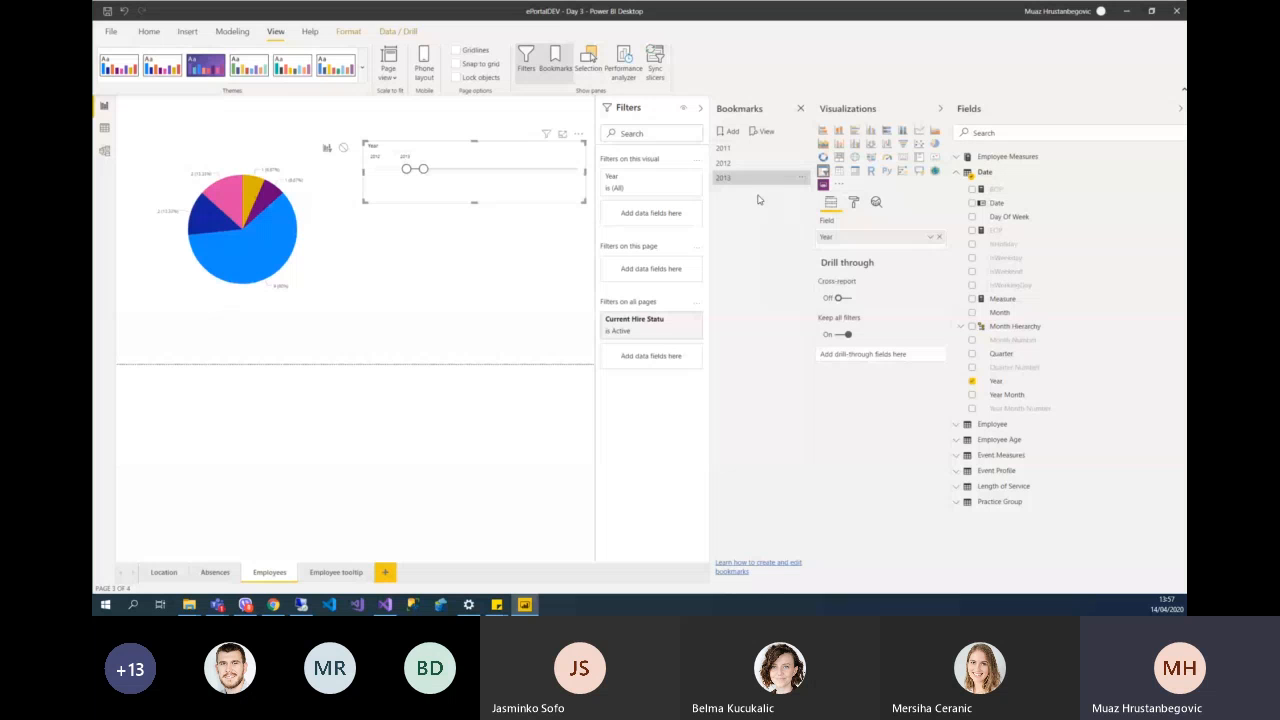
- Switch between the 2011, 2012 and 2013 bookmarks to compare the slicer range and pie chart, finishing on 2013
left_click(740, 165)
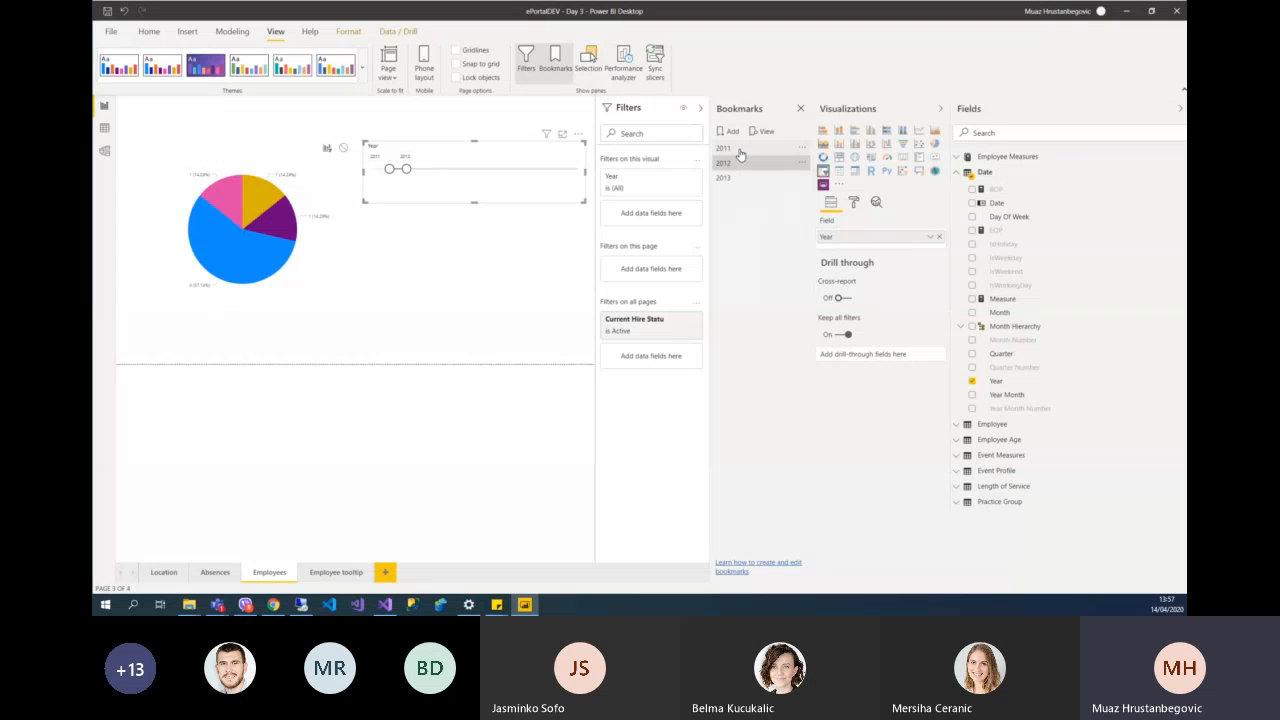
left_click(740, 152)
left_click(733, 165)
left_click(732, 179)
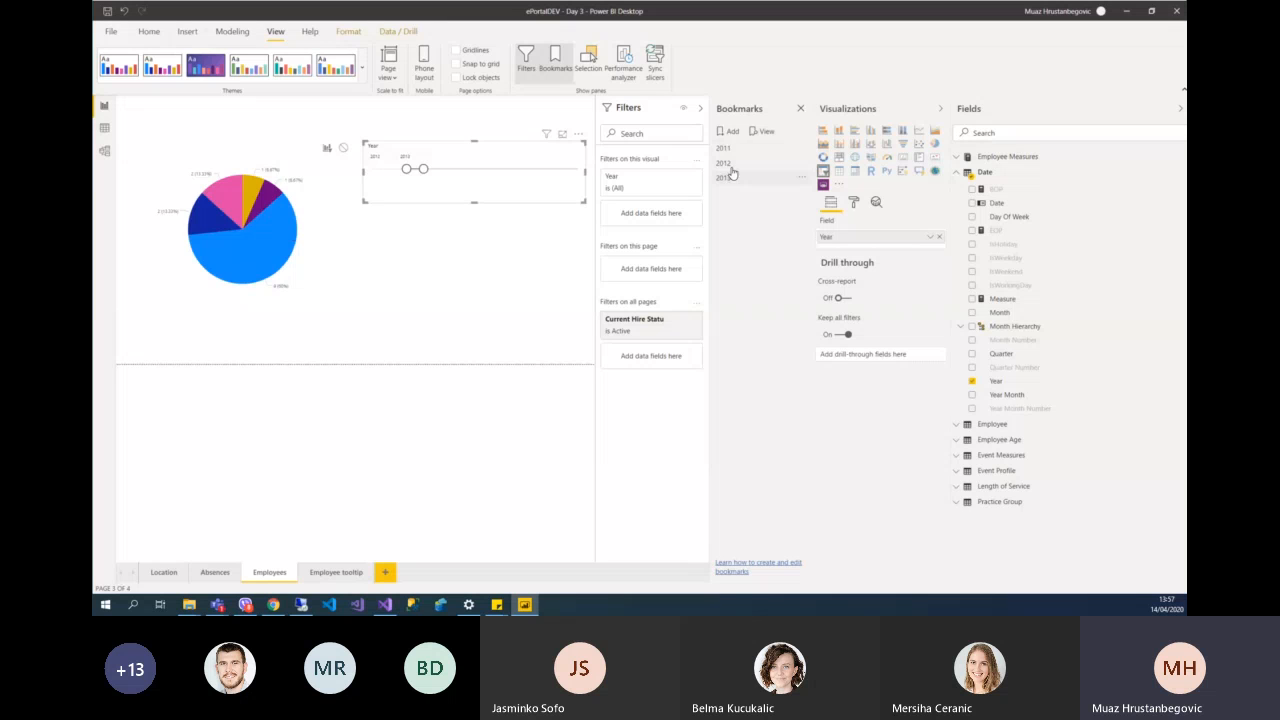
left_click(730, 163)
left_click(728, 148)
left_click(729, 163)
left_click(731, 178)
left_click(444, 311)
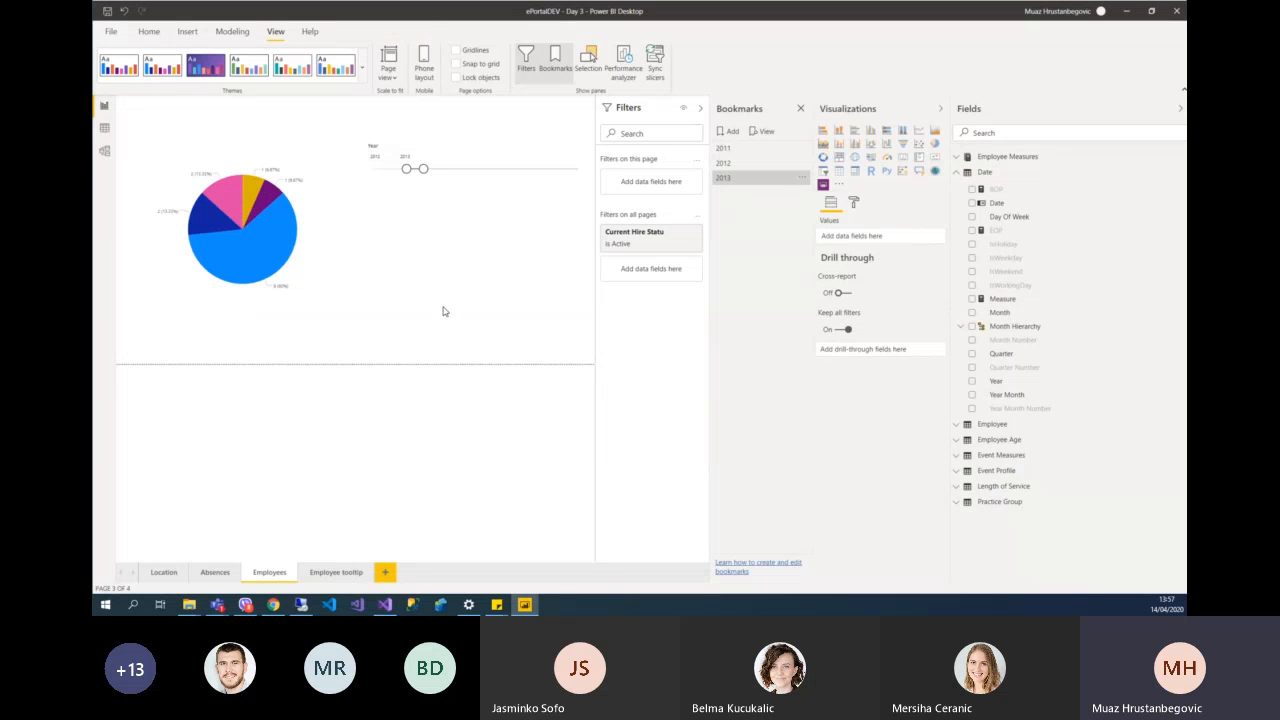
left_click(111, 31)
left_click(591, 317)
left_click(111, 31)
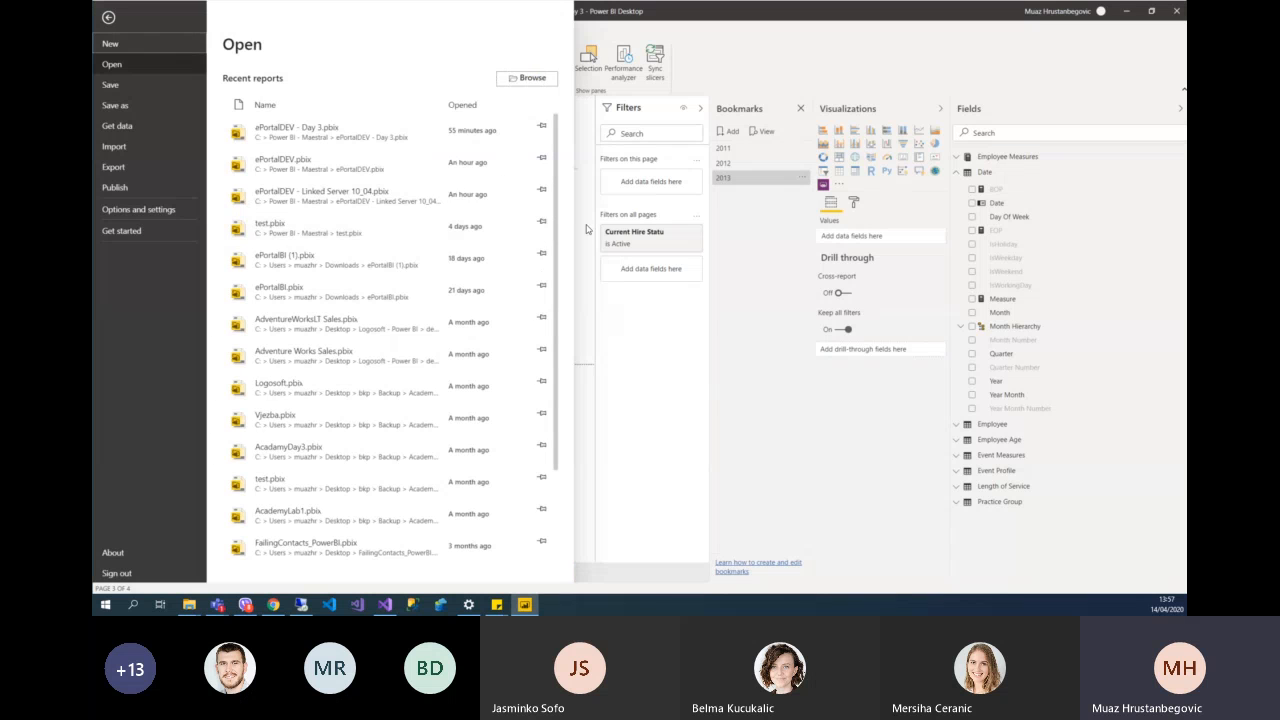
left_click(588, 229)
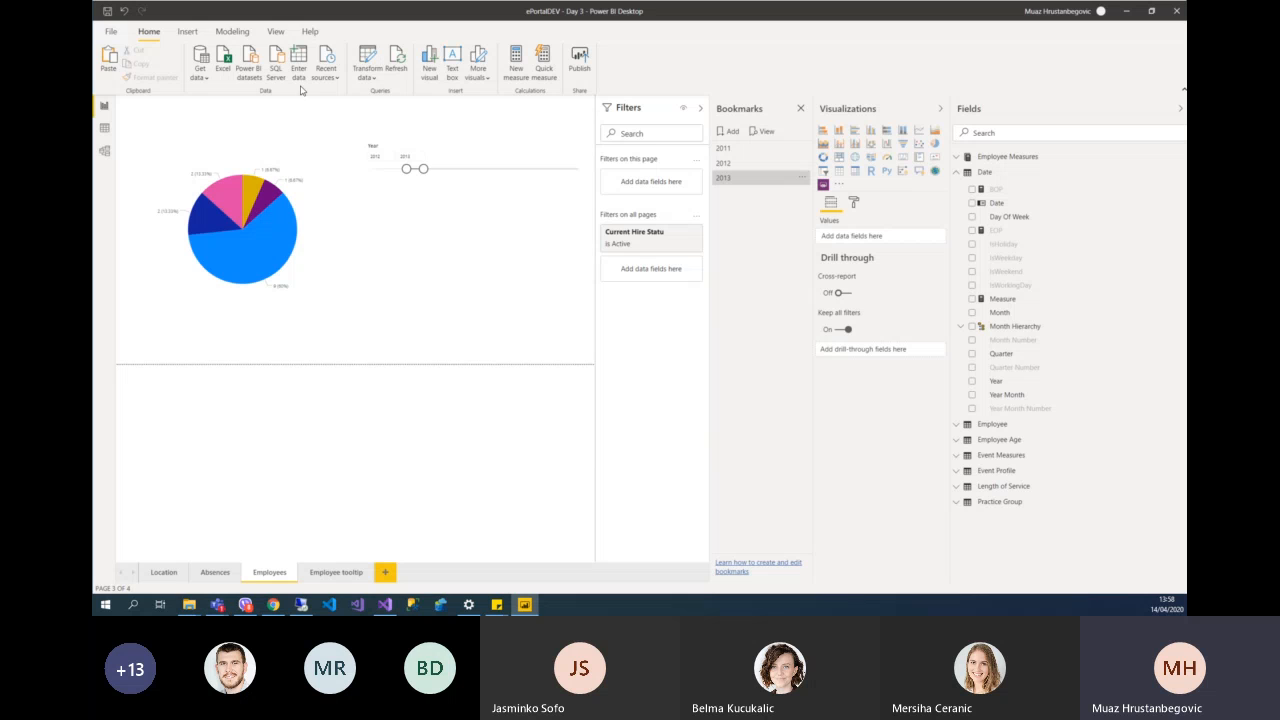
- Insert a Bookmark button and place it below the Year slicer, to the right of the pie chart
left_click(197, 36)
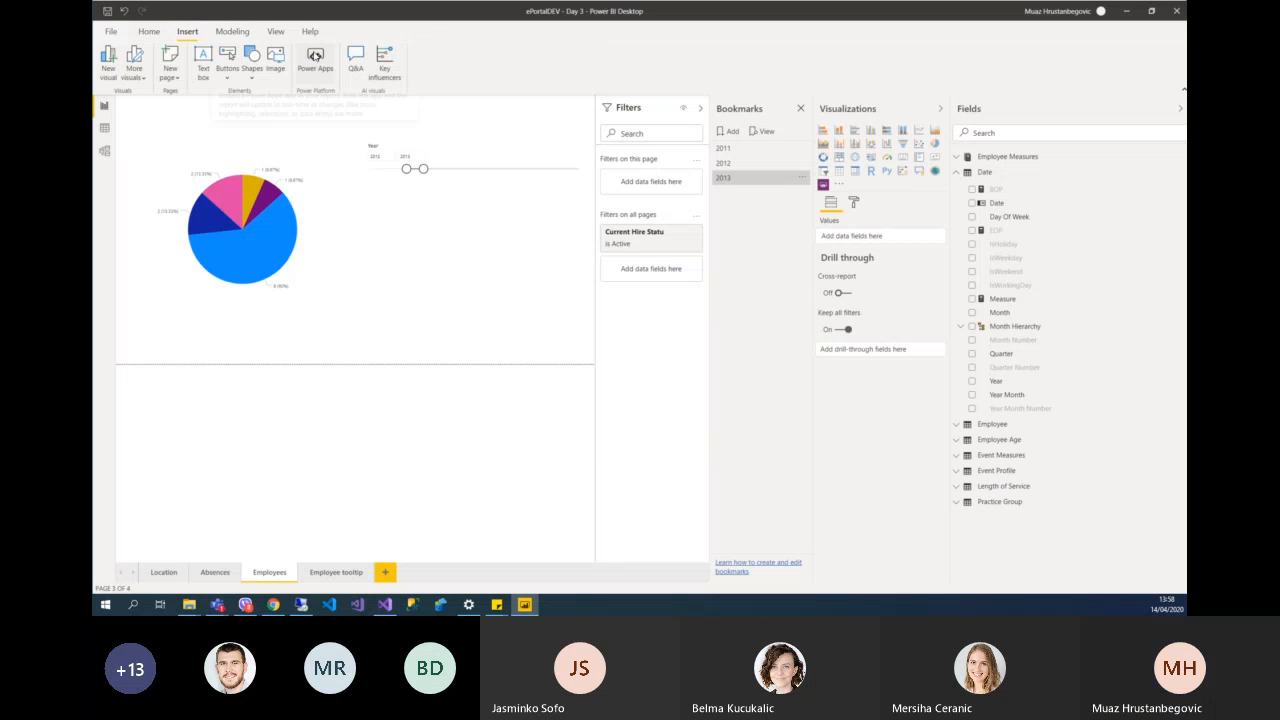
left_click(228, 62)
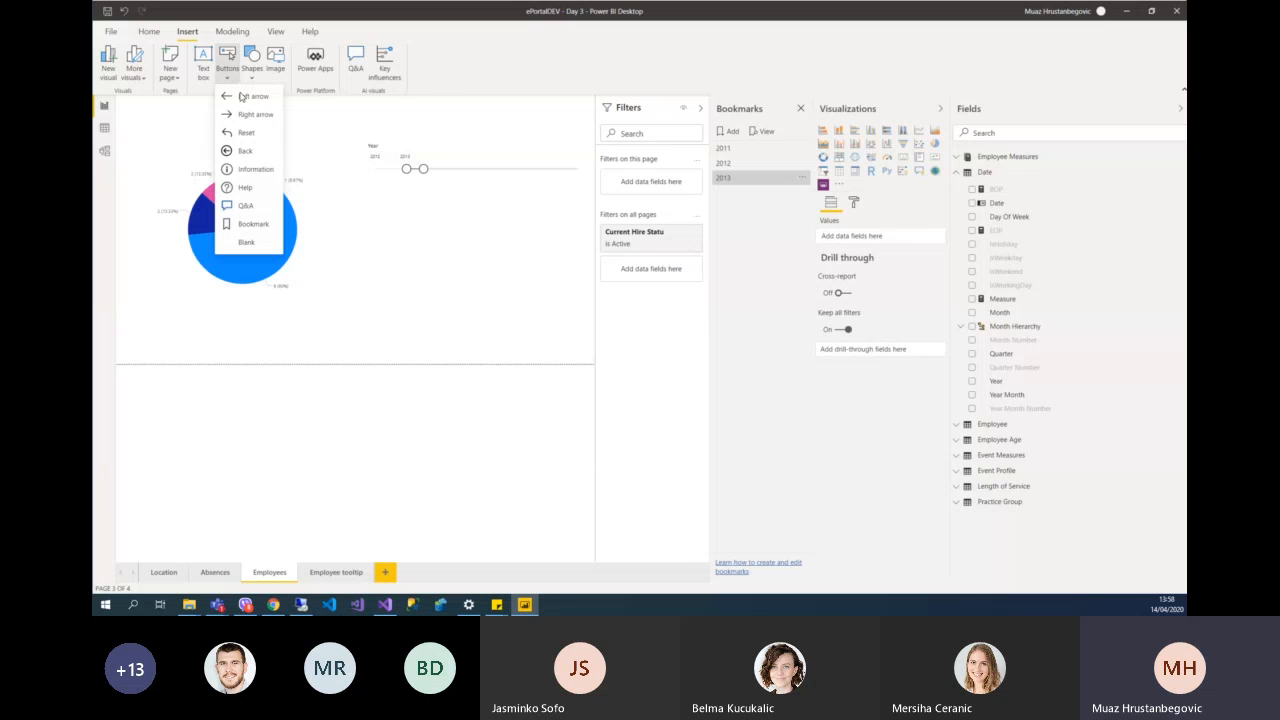
left_click(250, 223)
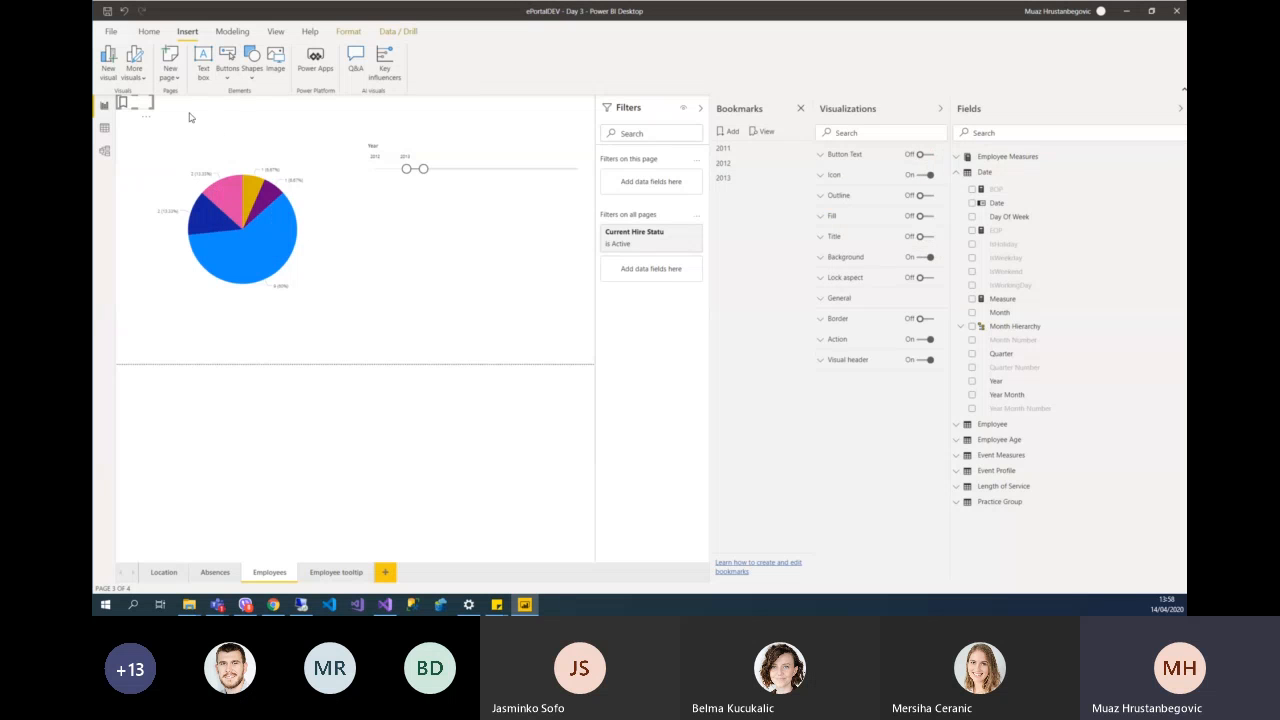
left_click_drag(135, 104, 425, 221)
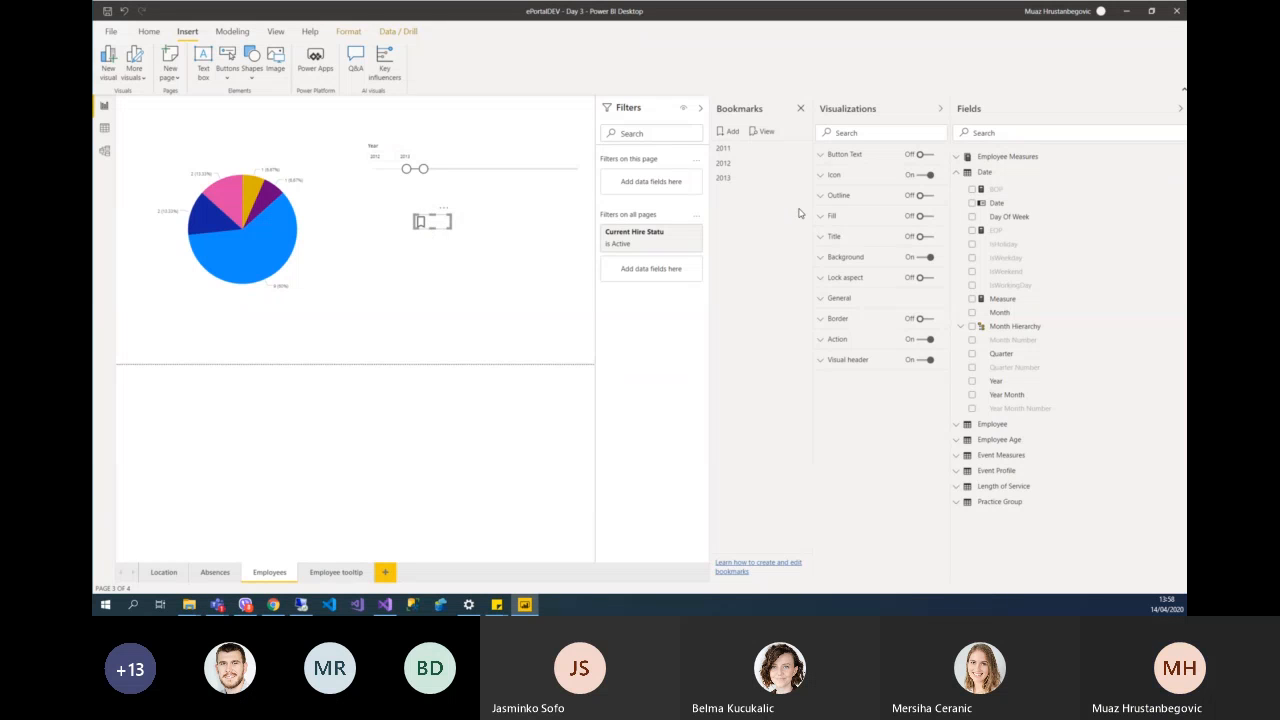
left_click(843, 155)
left_click(924, 155)
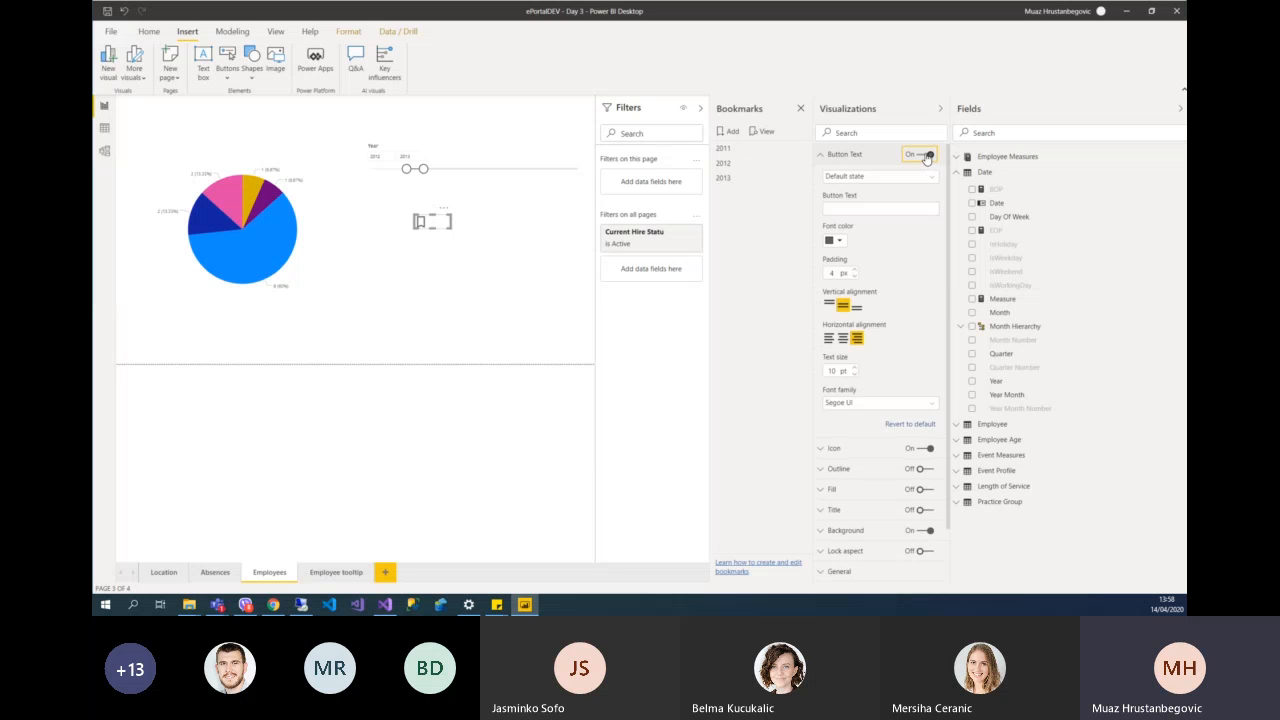
left_click(924, 155)
left_click(838, 155)
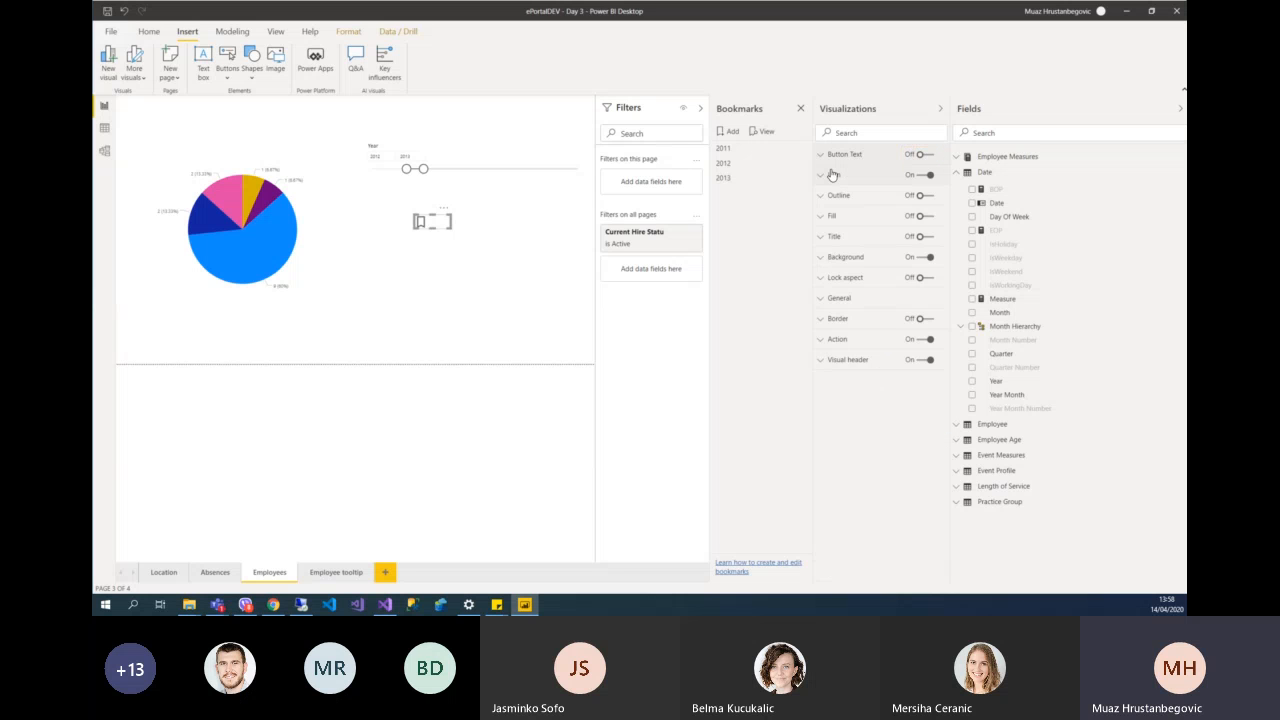
left_click(829, 175)
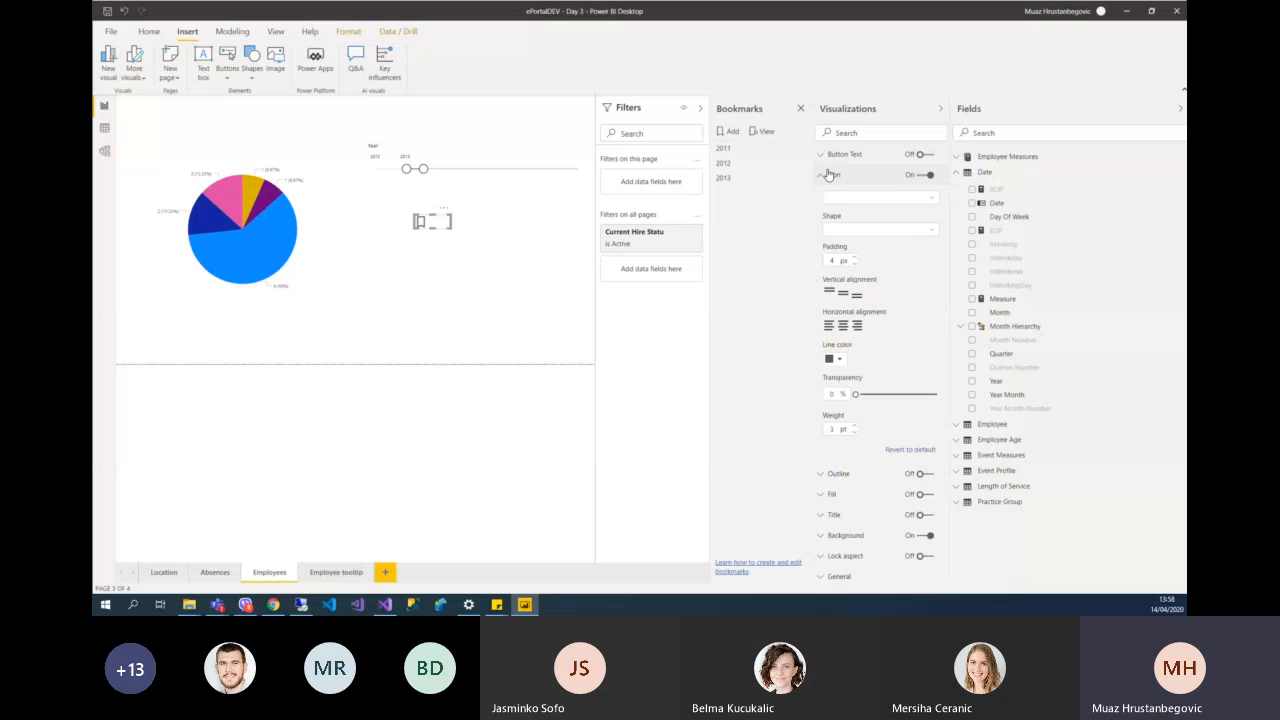
left_click(821, 177)
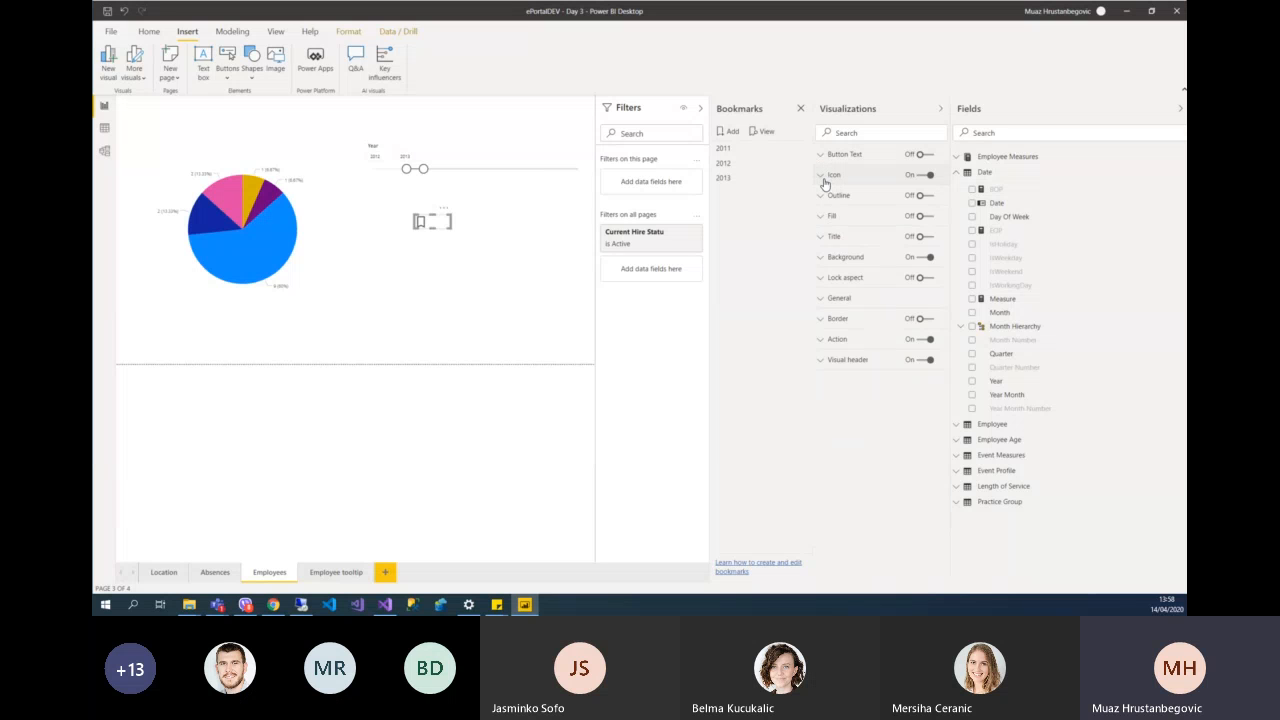
left_click(826, 219)
left_click(825, 219)
- Set the Bookmark button's action to open the 2011 bookmark
left_click(828, 342)
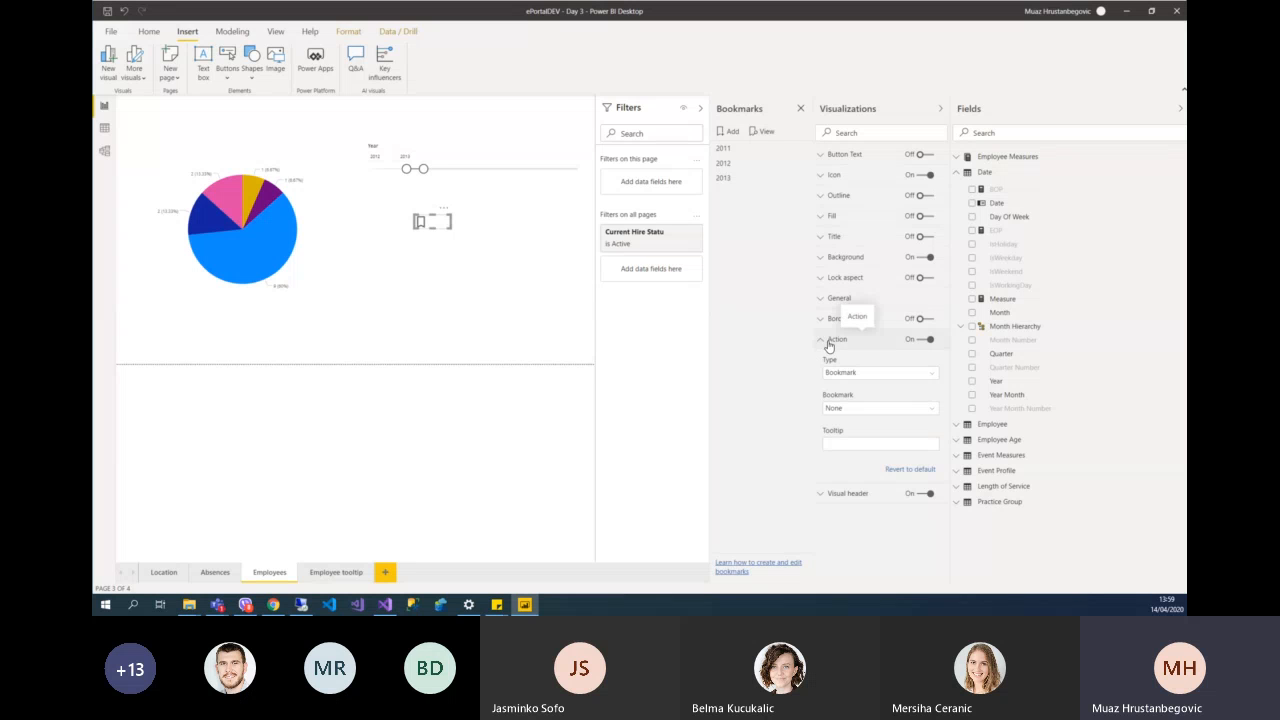
left_click(920, 409)
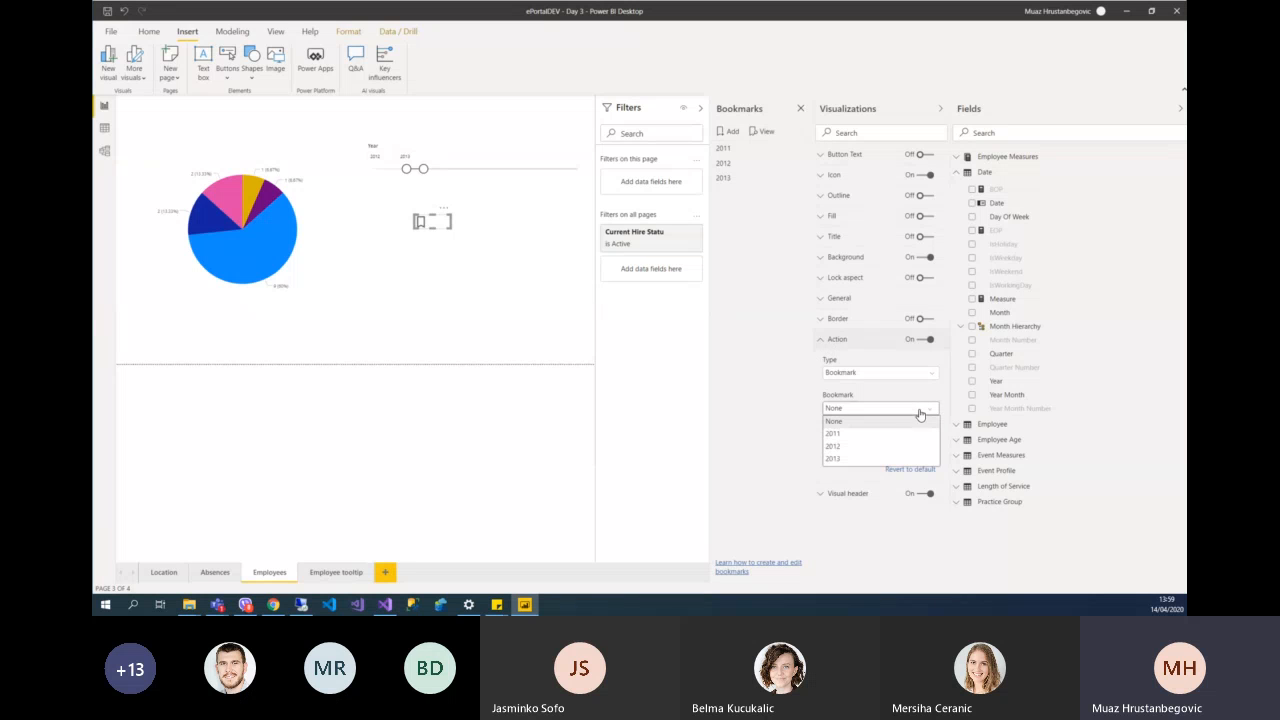
left_click(866, 434)
left_click(829, 343)
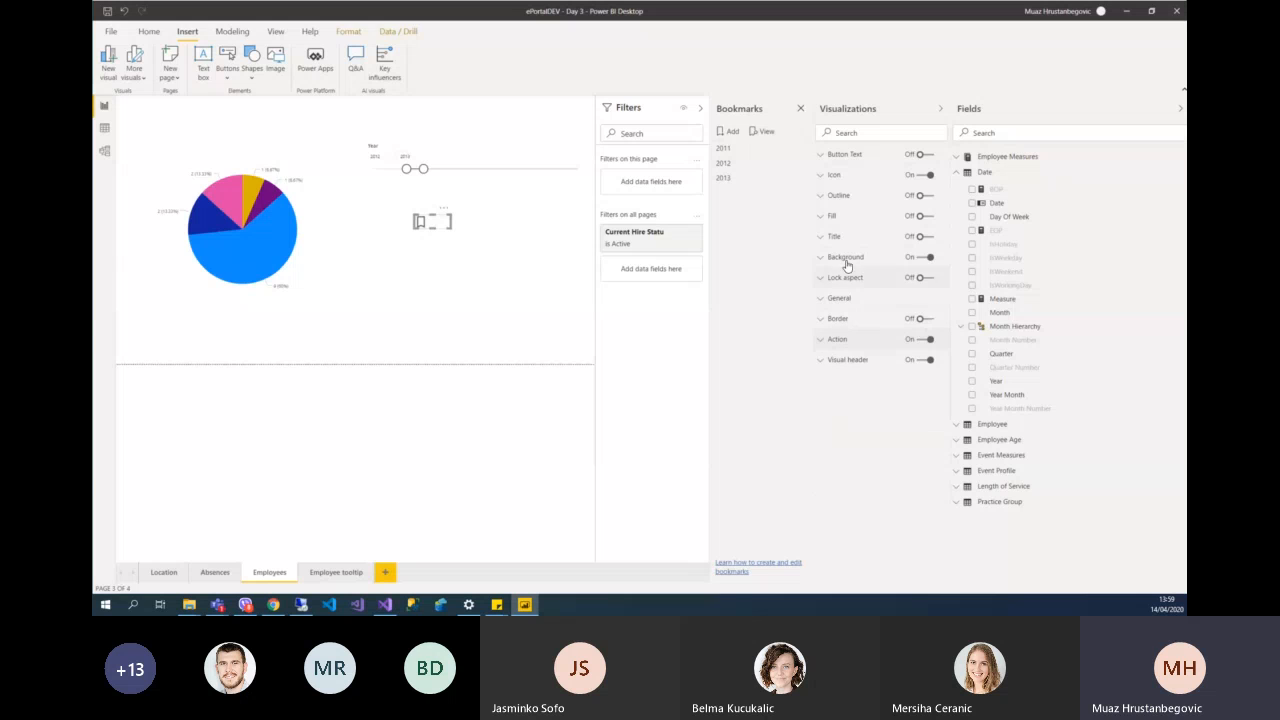
- Turn on the bookmark button's title and set its title text to 2011
left_click(826, 237)
left_click(928, 236)
left_click(857, 269)
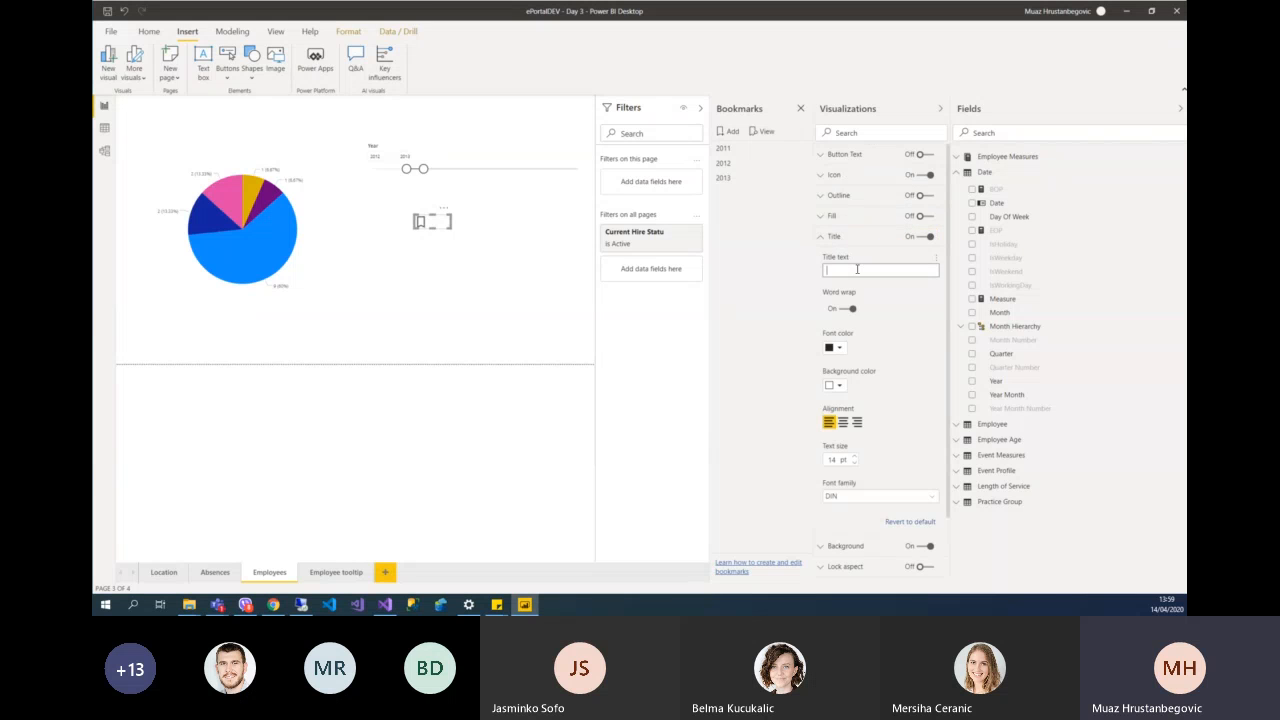
type("201")
left_click(824, 237)
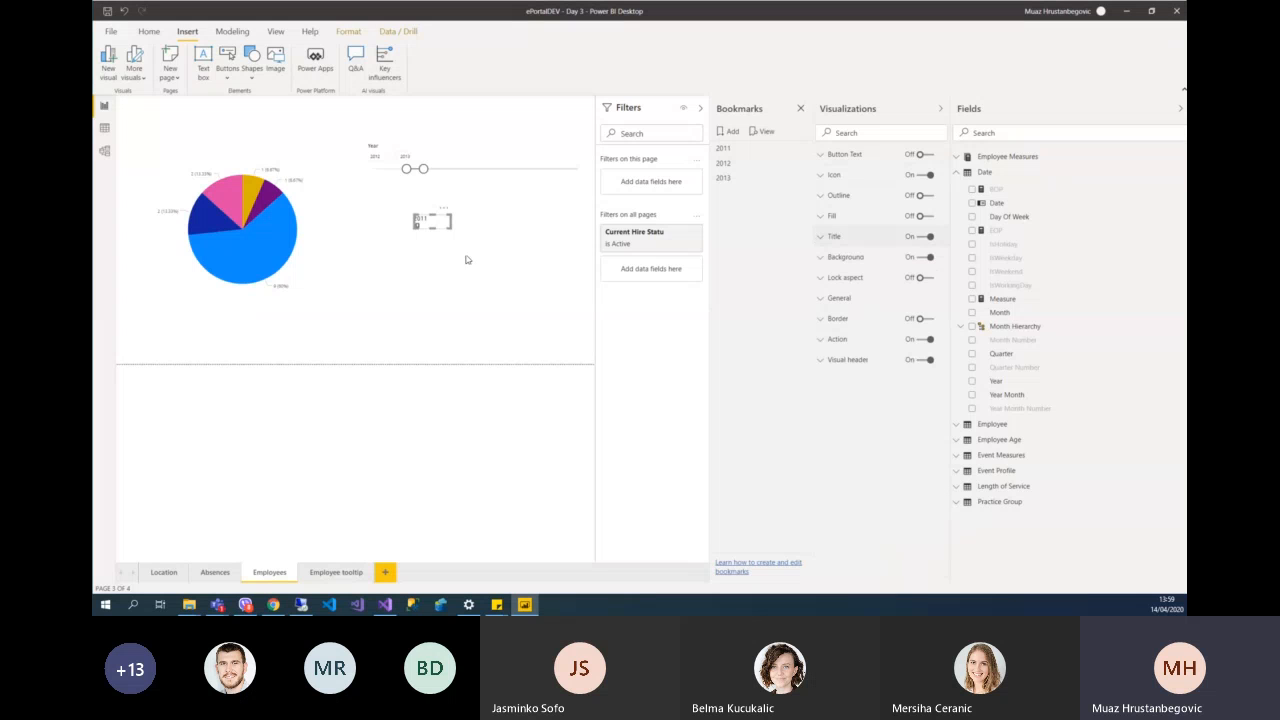
- Duplicate the 2011 bookmark button and place the copy directly below the original
left_click(456, 248)
left_click(438, 225)
key("ctrl+c")
key("ctrl+v")
mouse_move(444, 233)
left_mouse_down()
mouse_move(428, 261)
mouse_move(443, 251)
left_mouse_up()
- Set the copied button's action to open the 2012 bookmark
left_click(826, 339)
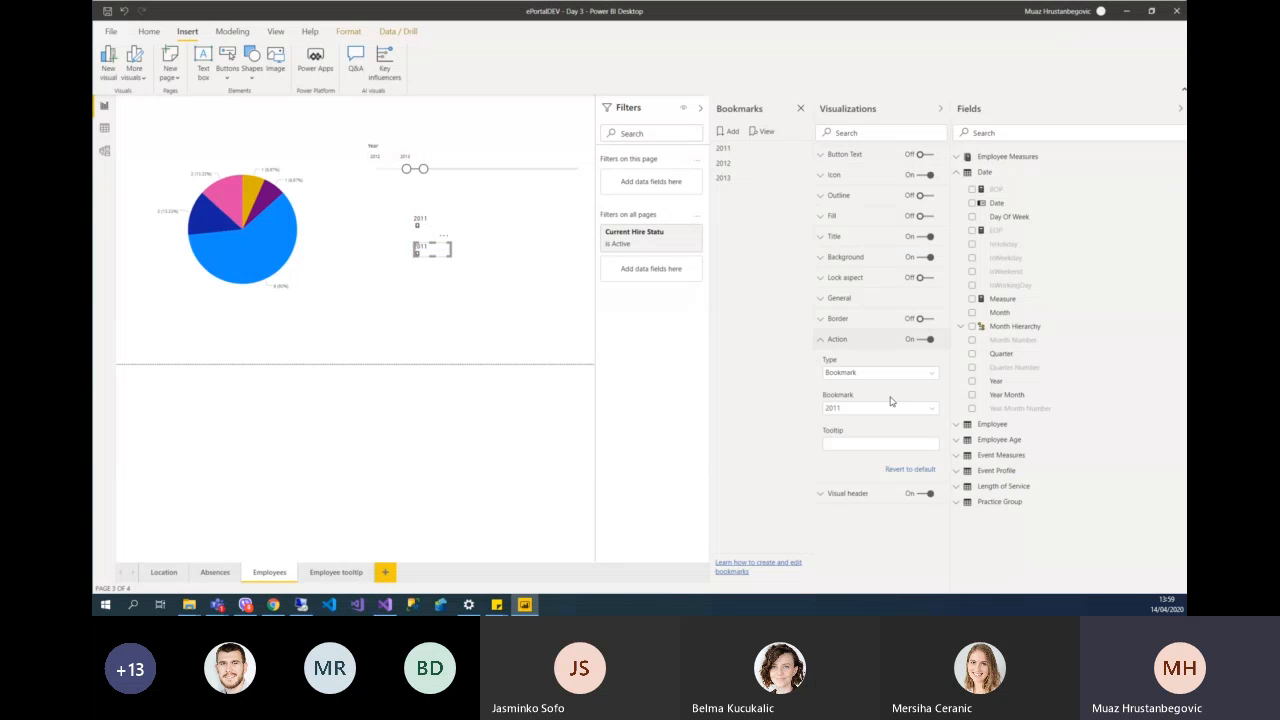
left_click(882, 407)
left_click(856, 447)
left_click(832, 345)
- Change the copied button's title text to 2012
left_click(843, 238)
left_click(838, 270)
type("2")
left_click(637, 343)
left_click(527, 297)
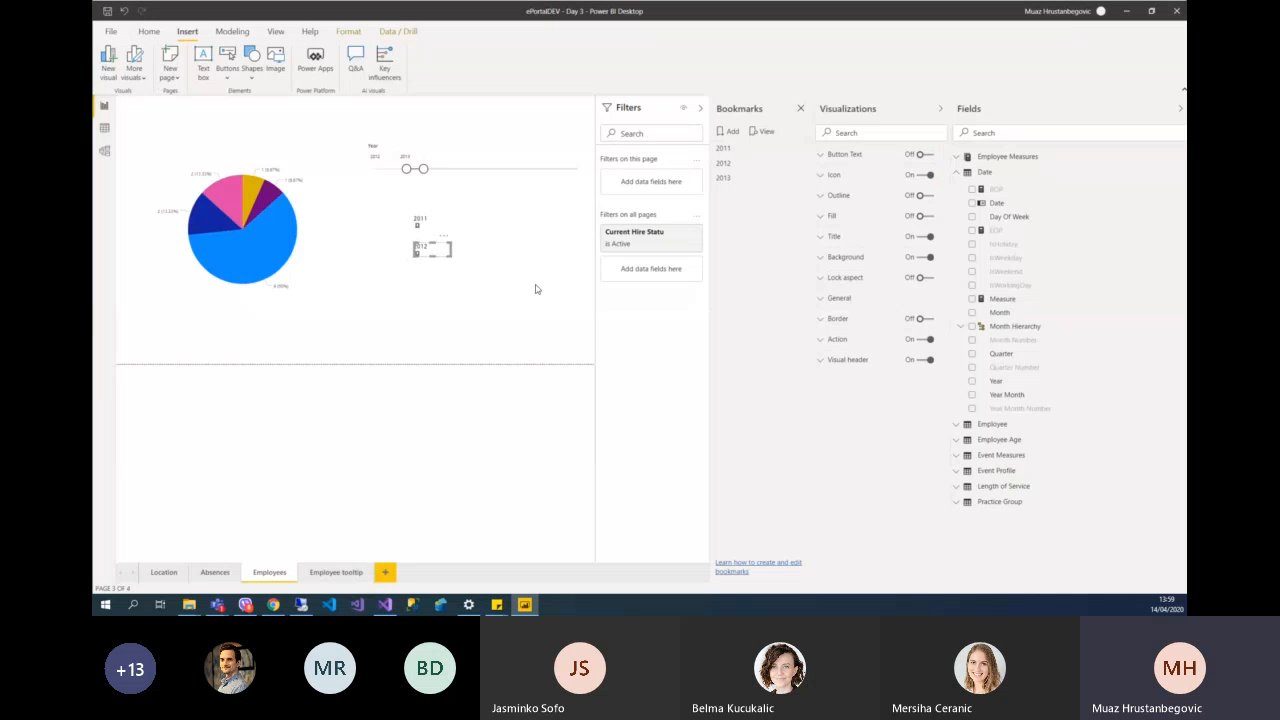
- Adjust the 2012 button's position slightly beneath the 2011 button
left_click(423, 220)
left_click(480, 265)
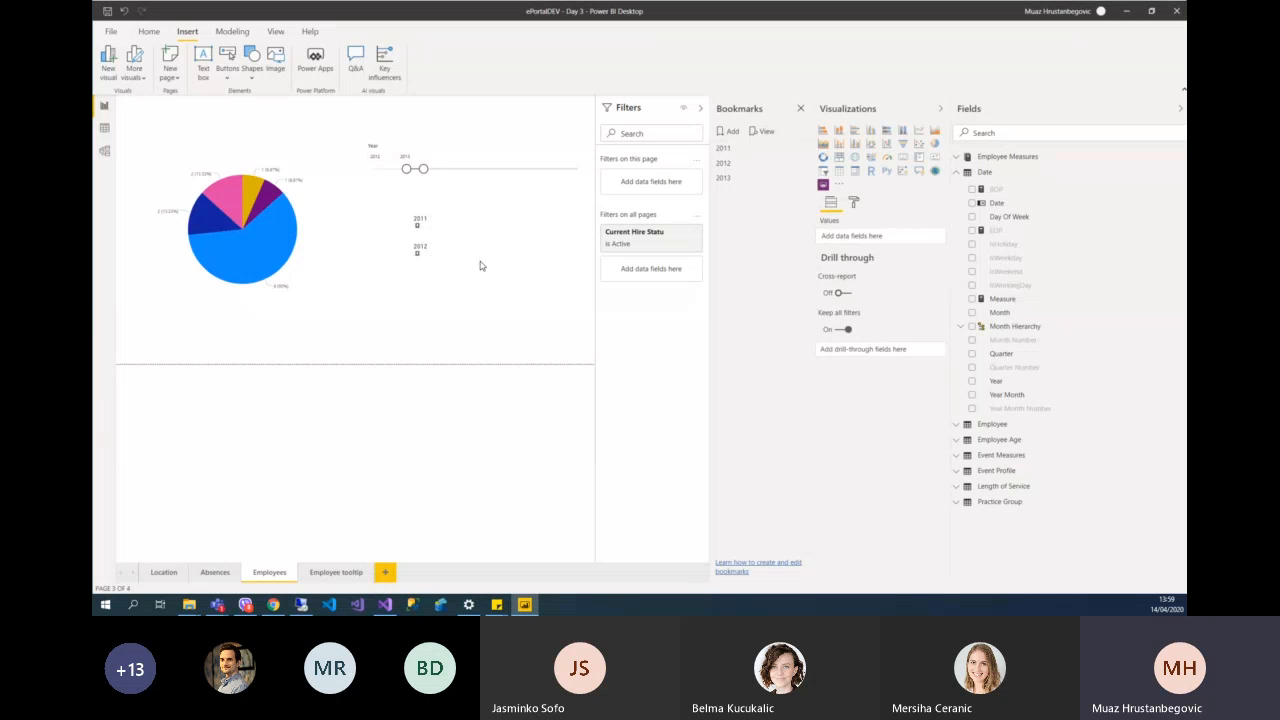
left_click(430, 252)
left_click_drag(432, 252, 440, 252)
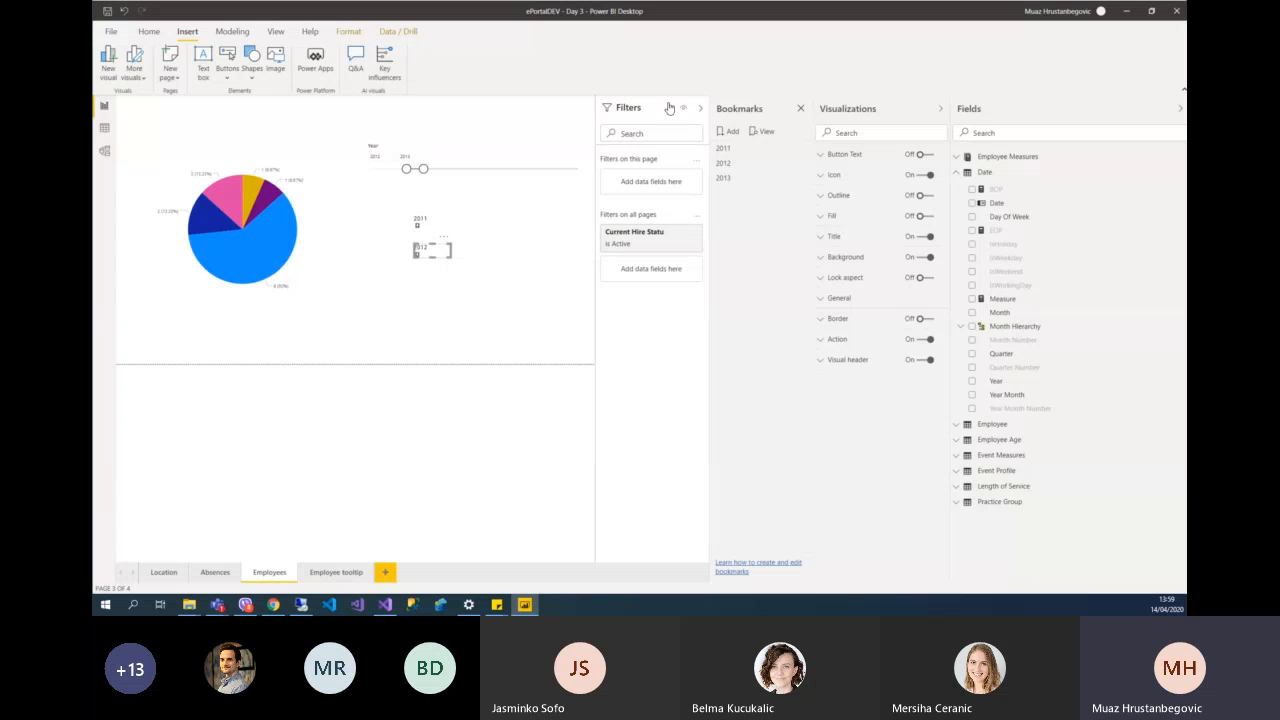
- Select the age pie chart and show its assigned legend, values and tooltip fields
left_click(148, 31)
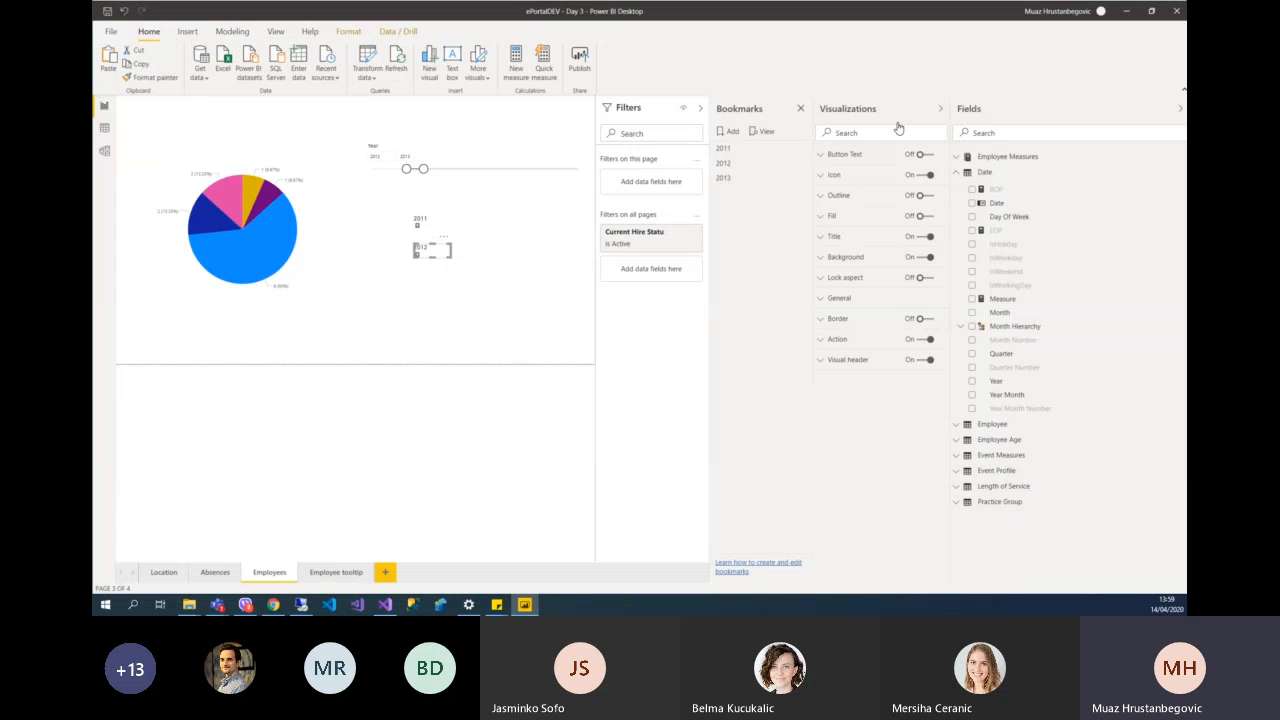
left_click(323, 246)
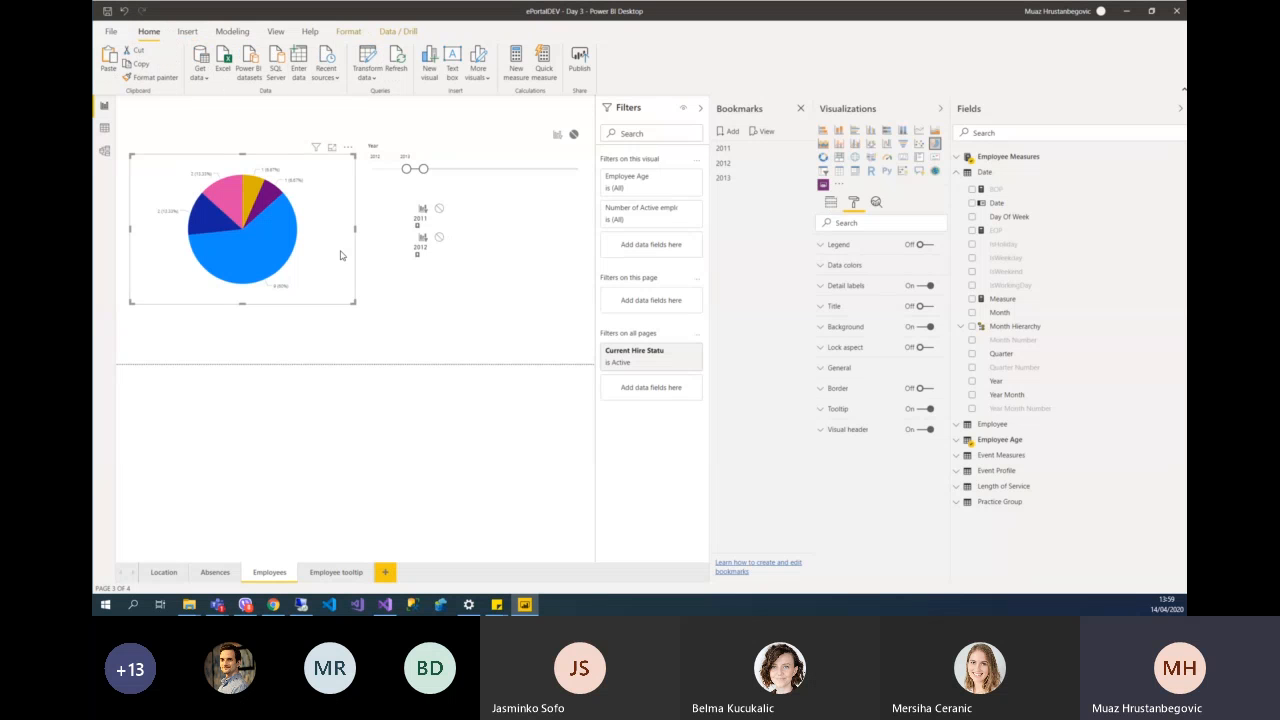
left_click(830, 203)
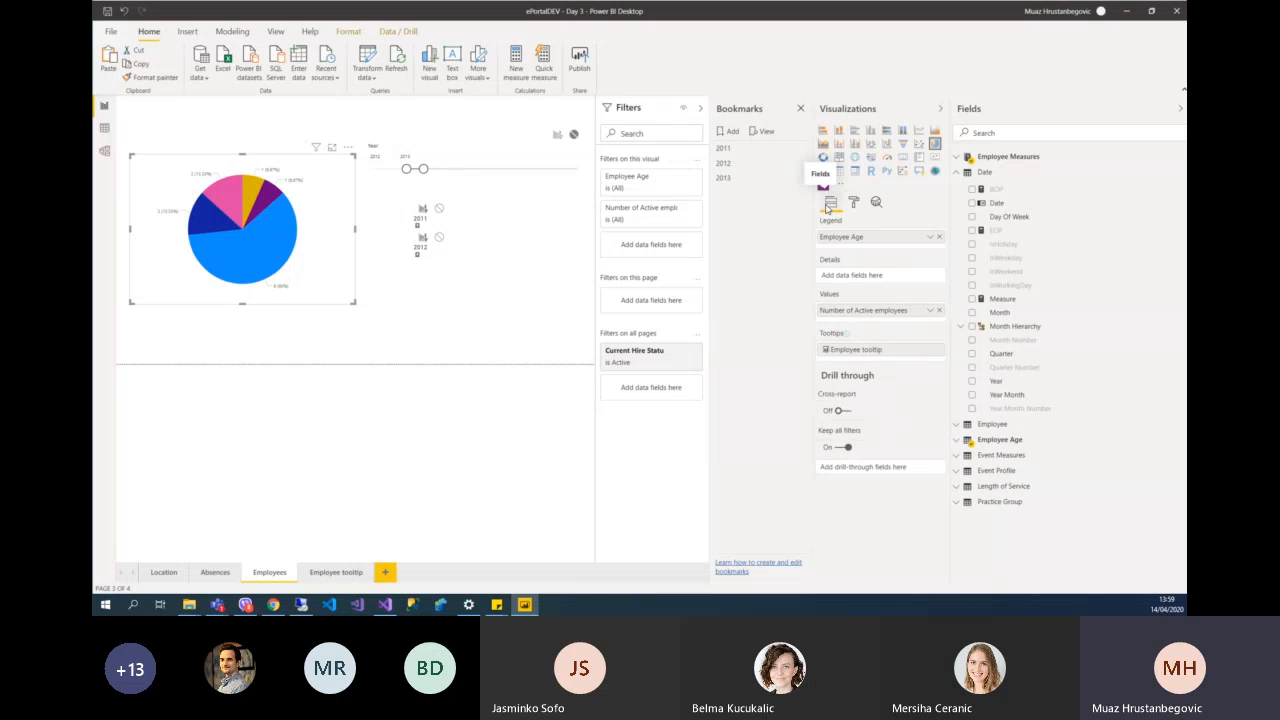